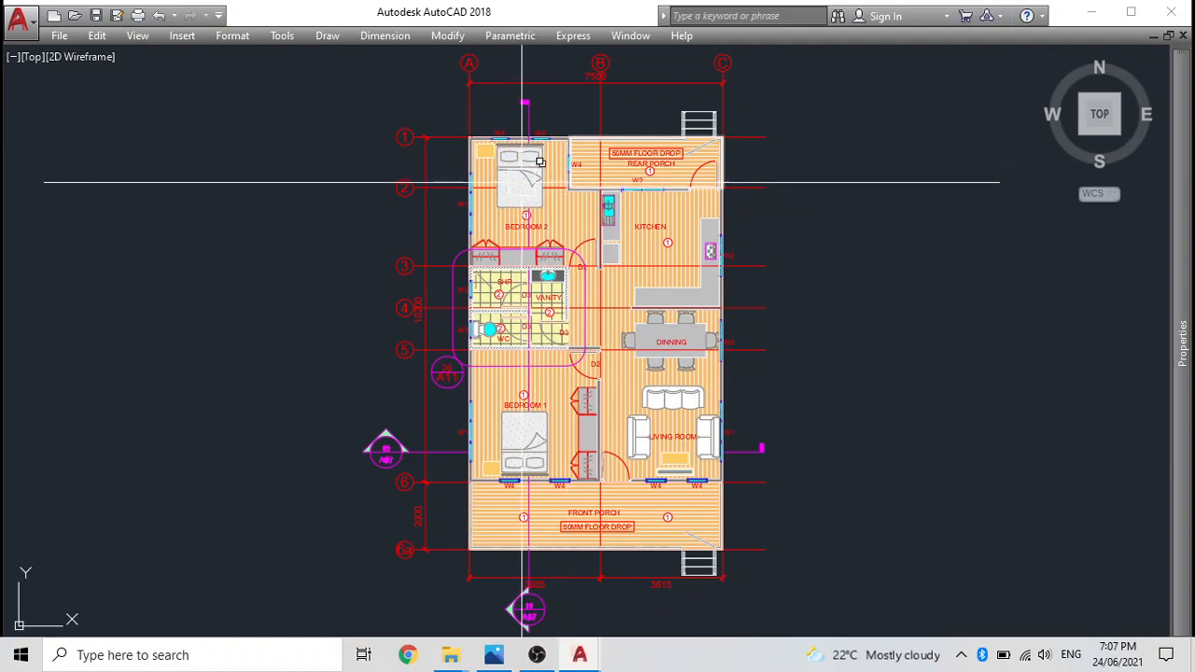
Leave the full-screen display and switch to the drawing ACFB 01-2021 ARCHITECTURAL DRAWINGS.
mouse_move(533, 161)
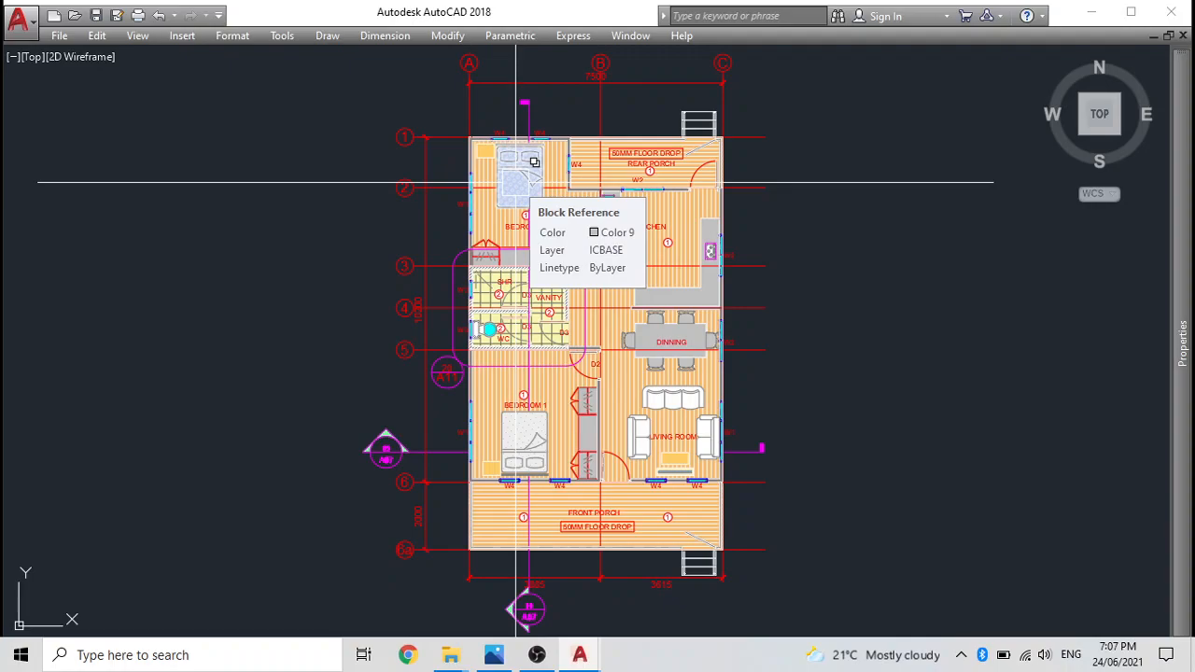
key(ctrl+0)
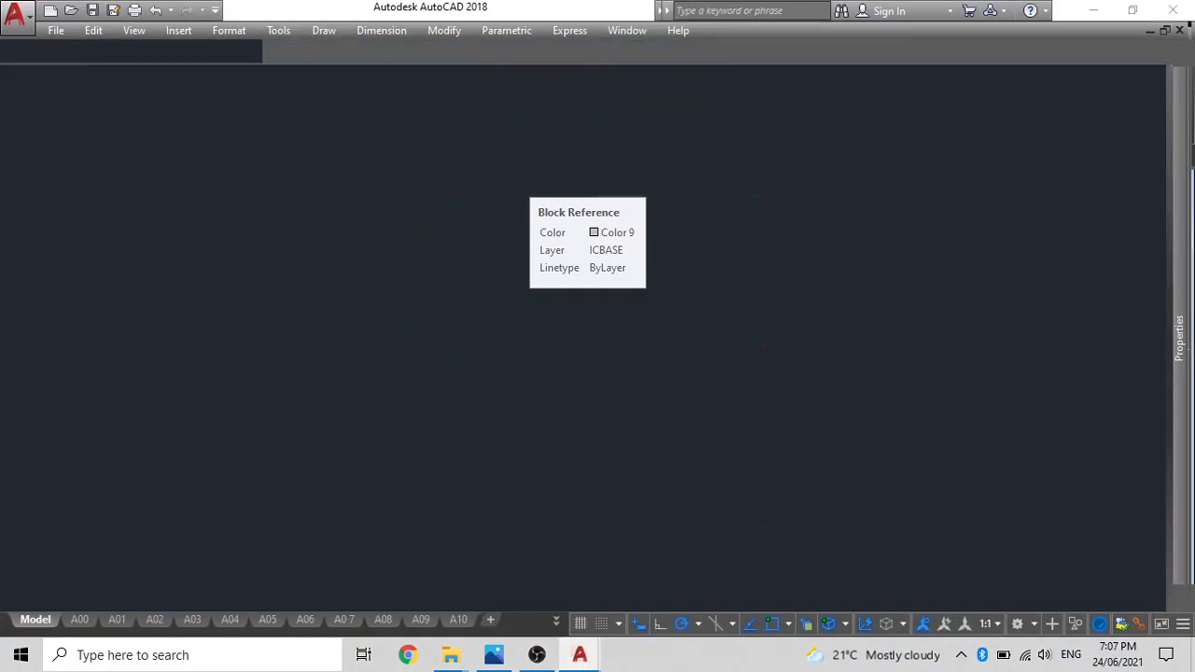
click(236, 157)
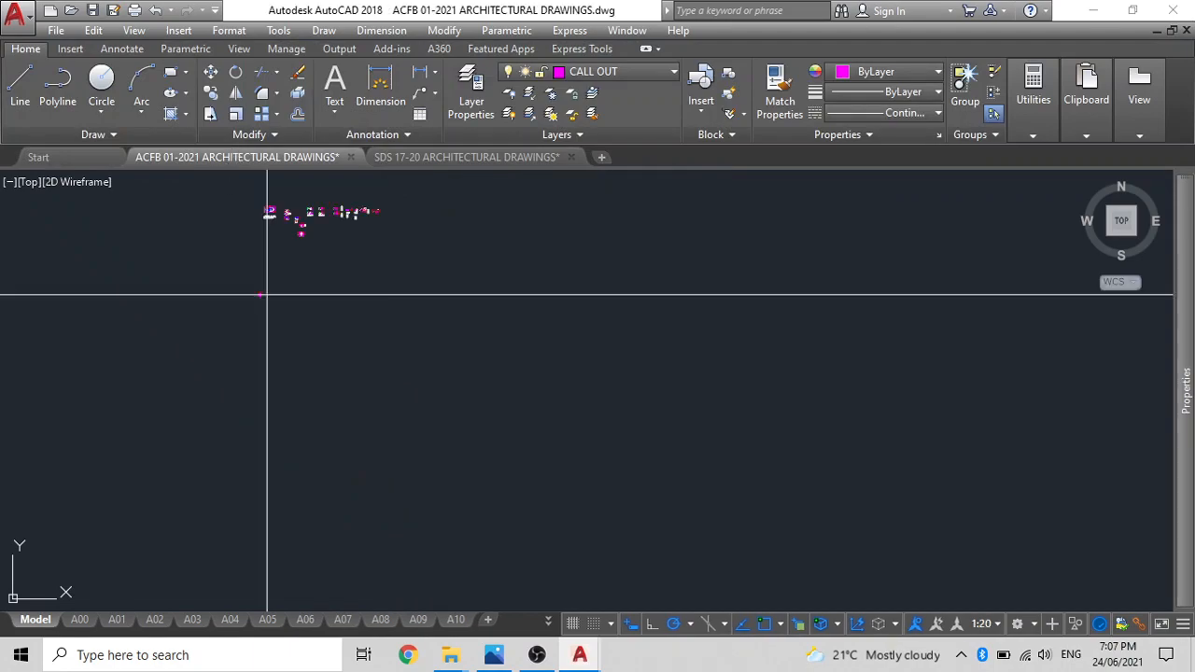
Examine the window, door and floor-drop tags and the section call-out blocks stored in model space.
scroll(262, 292, down, 3)
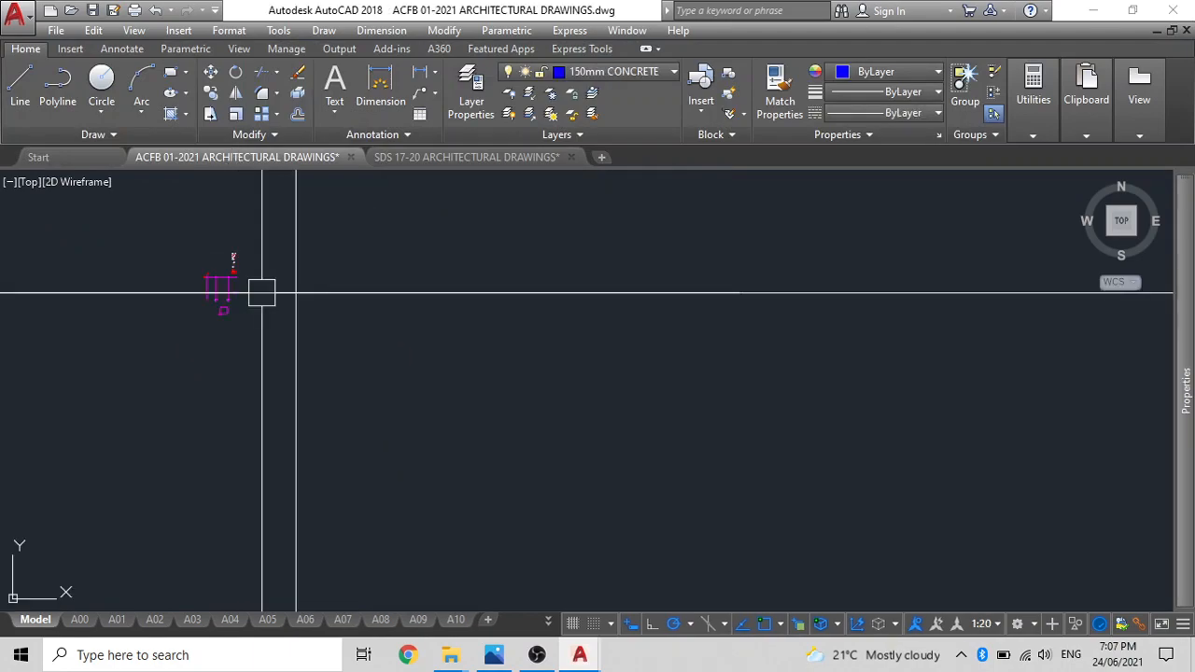
scroll(218, 274, up, 4)
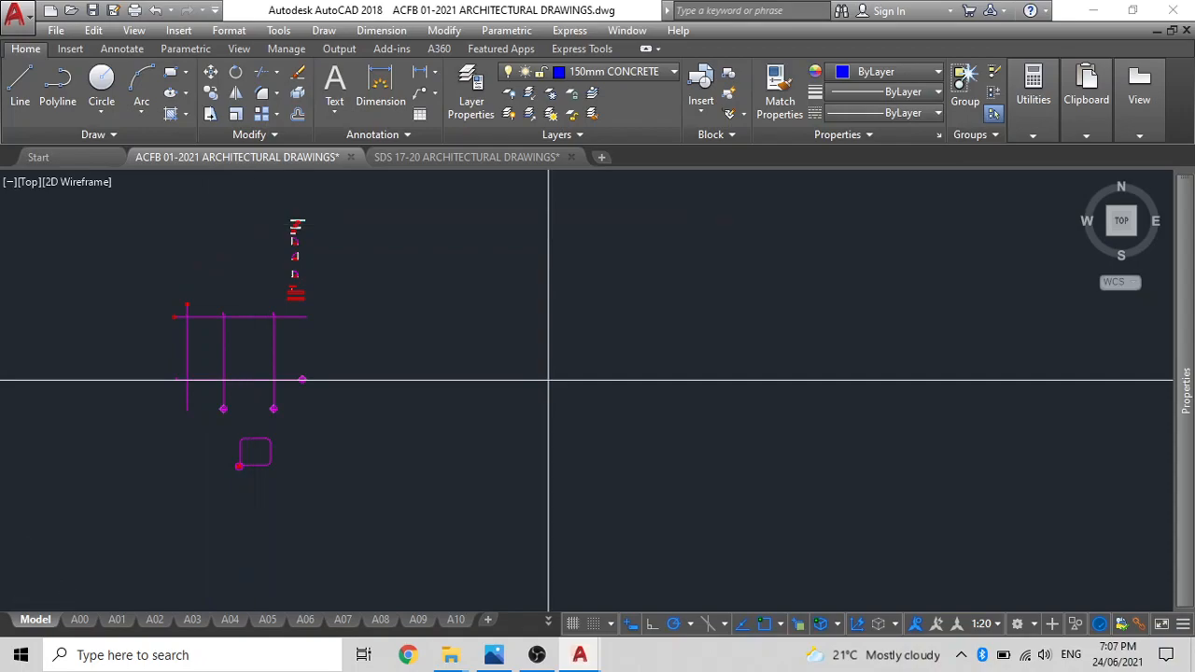
scroll(307, 211, up, 5)
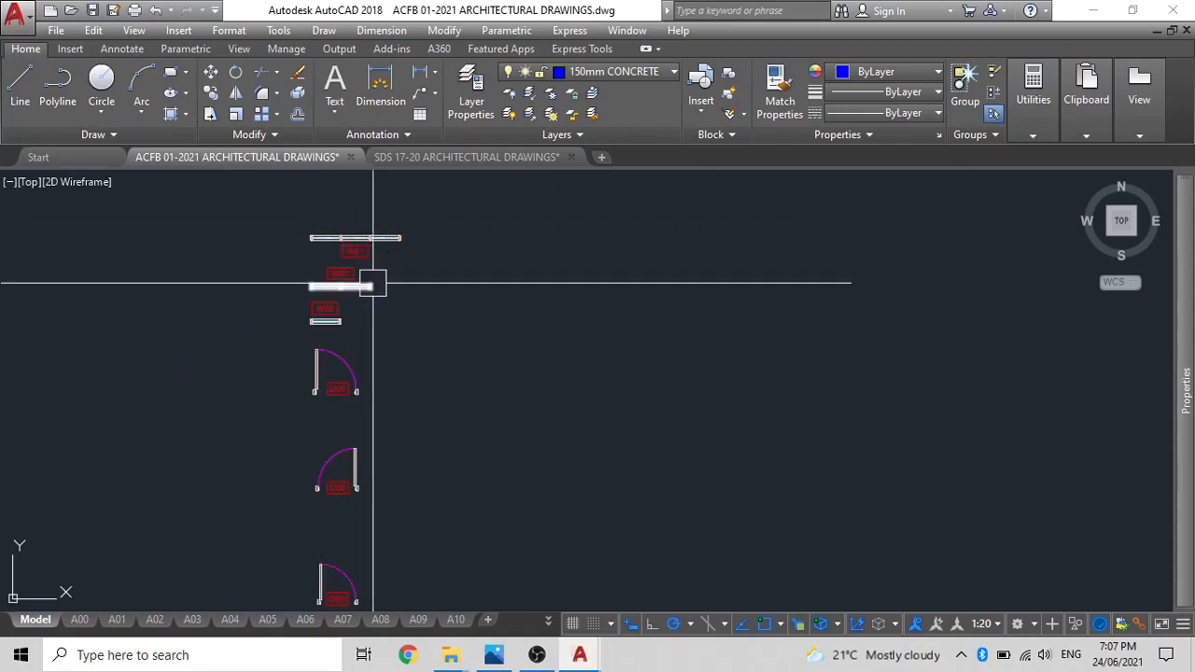
scroll(362, 327, down, 3)
middle_drag(362, 350, 372, 244)
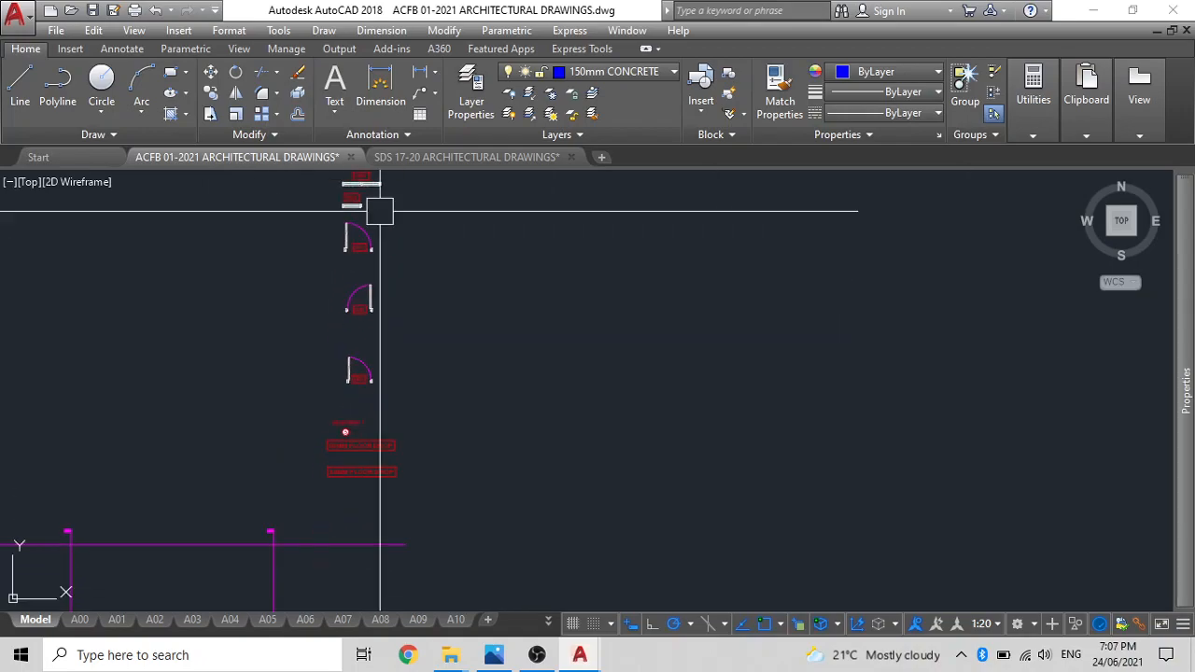
scroll(342, 421, up, 6)
scroll(342, 452, down, 5)
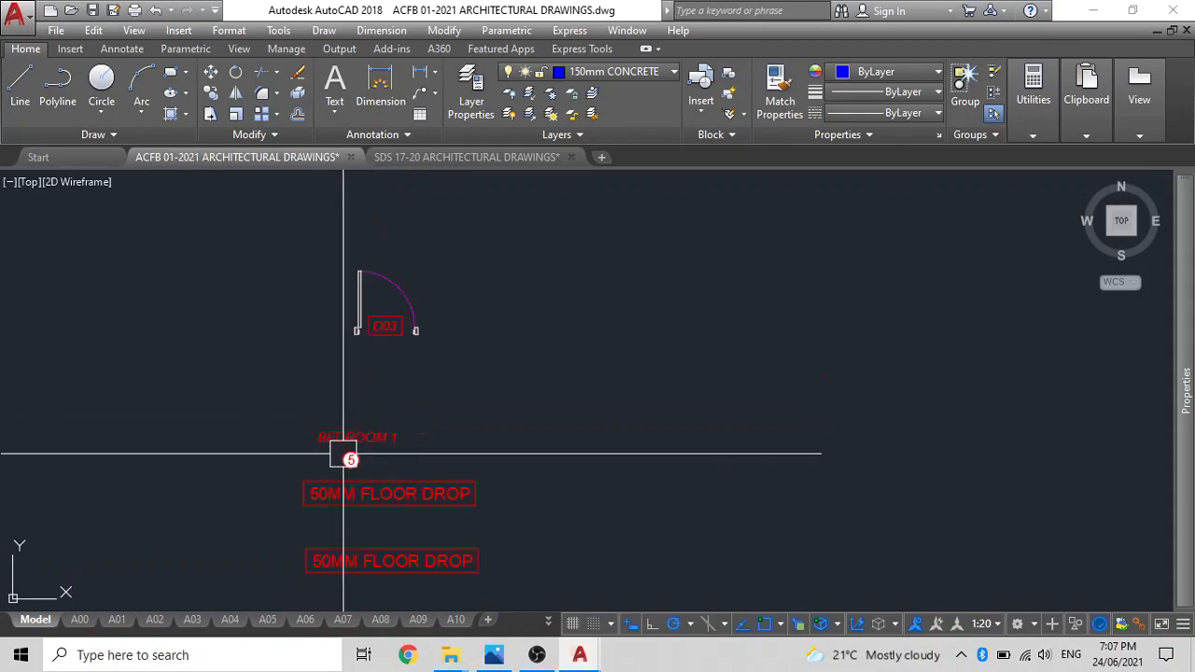
middle_drag(336, 448, 456, 261)
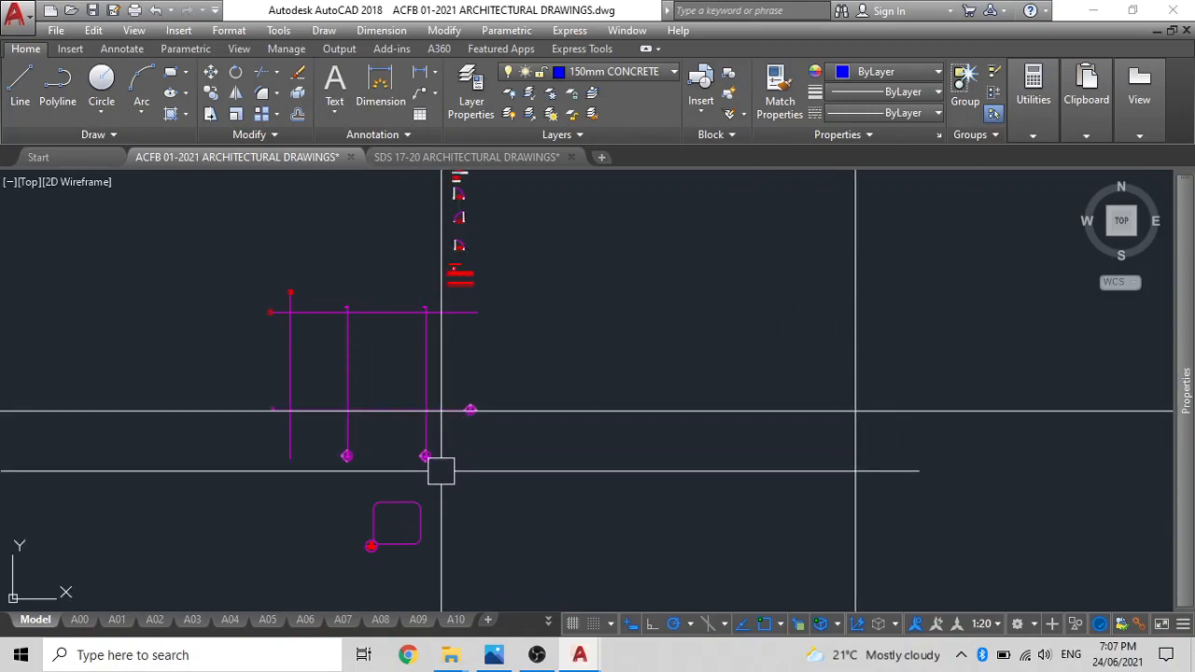
mouse_move(436, 466)
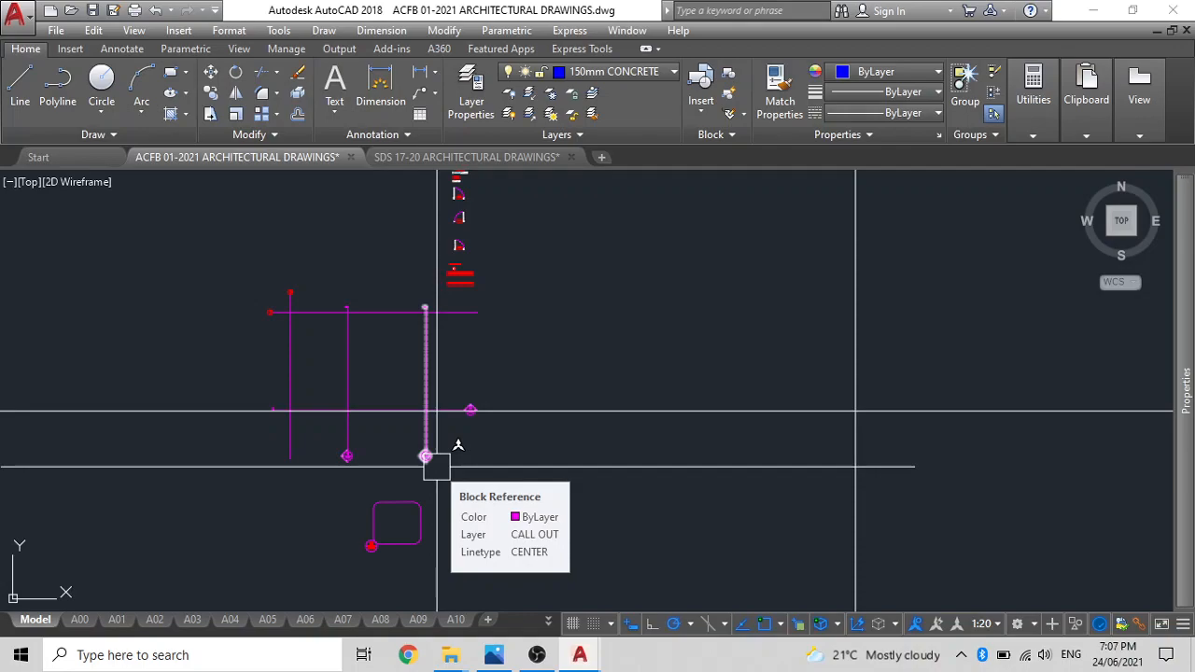
Offset the vertical construction line 7500 to its right.
scroll(436, 467, down, 4)
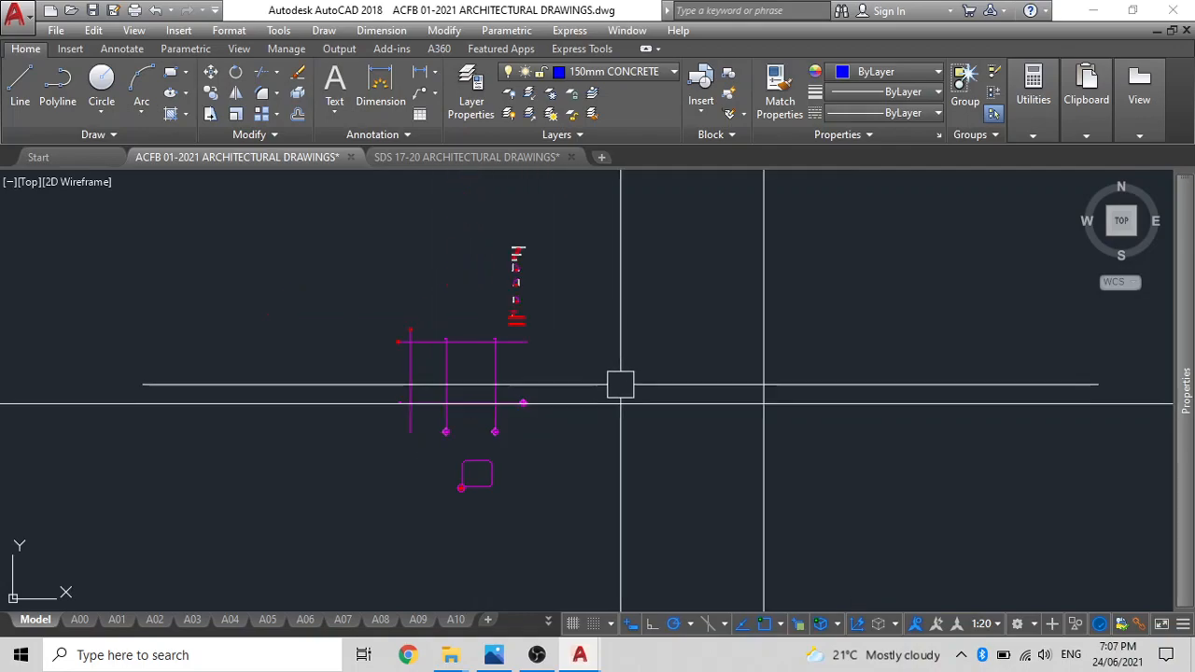
scroll(495, 433, up, 4)
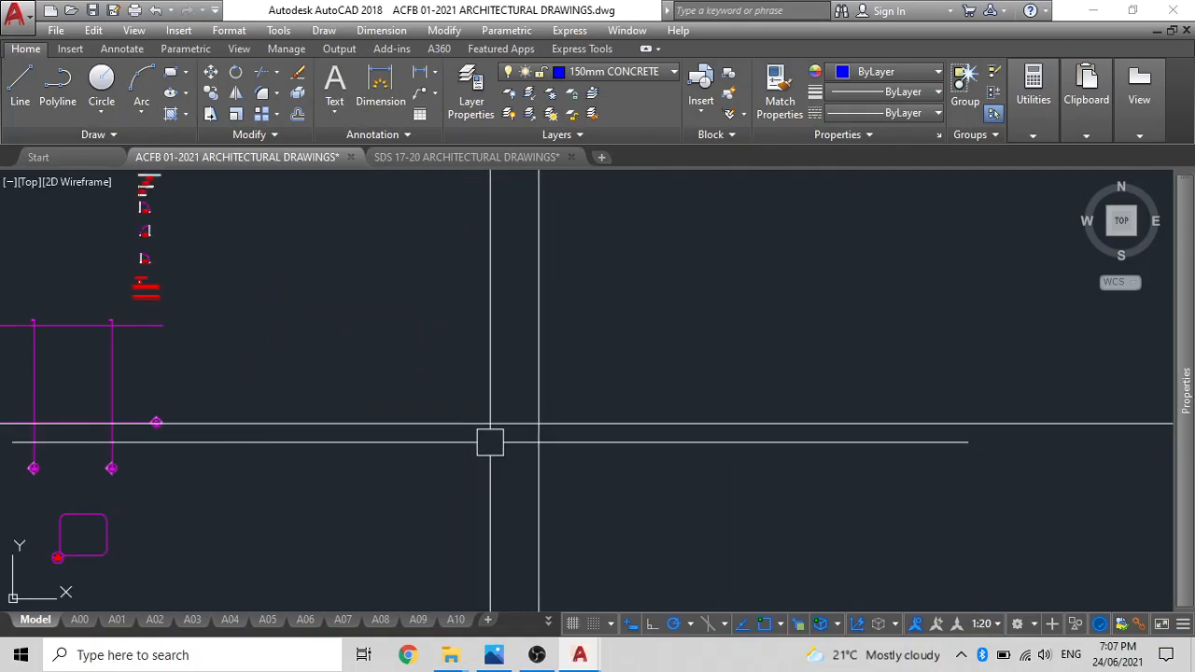
text(o)
key(Return)
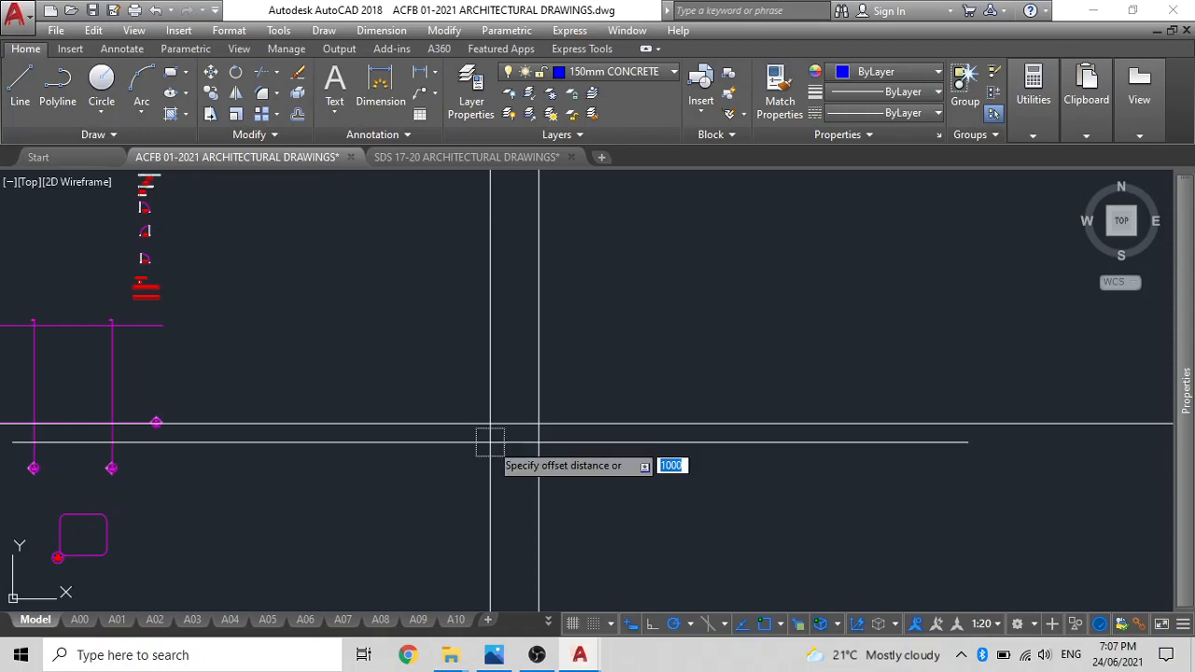
text(7500)
key(Return)
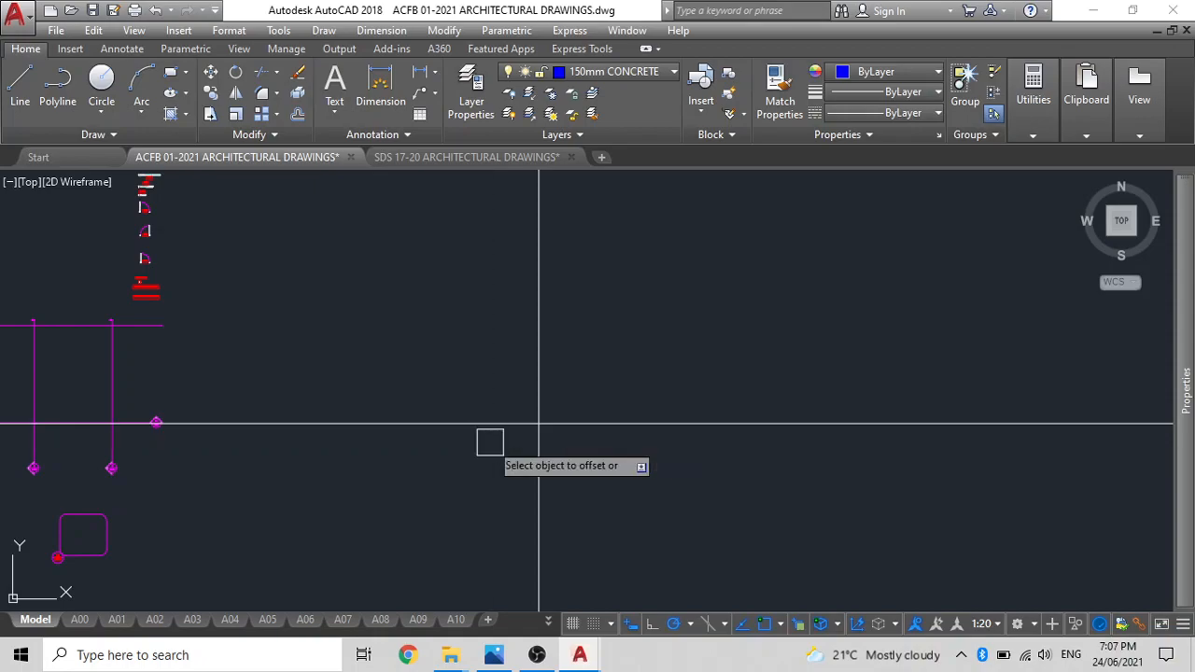
click(538, 440)
click(653, 439)
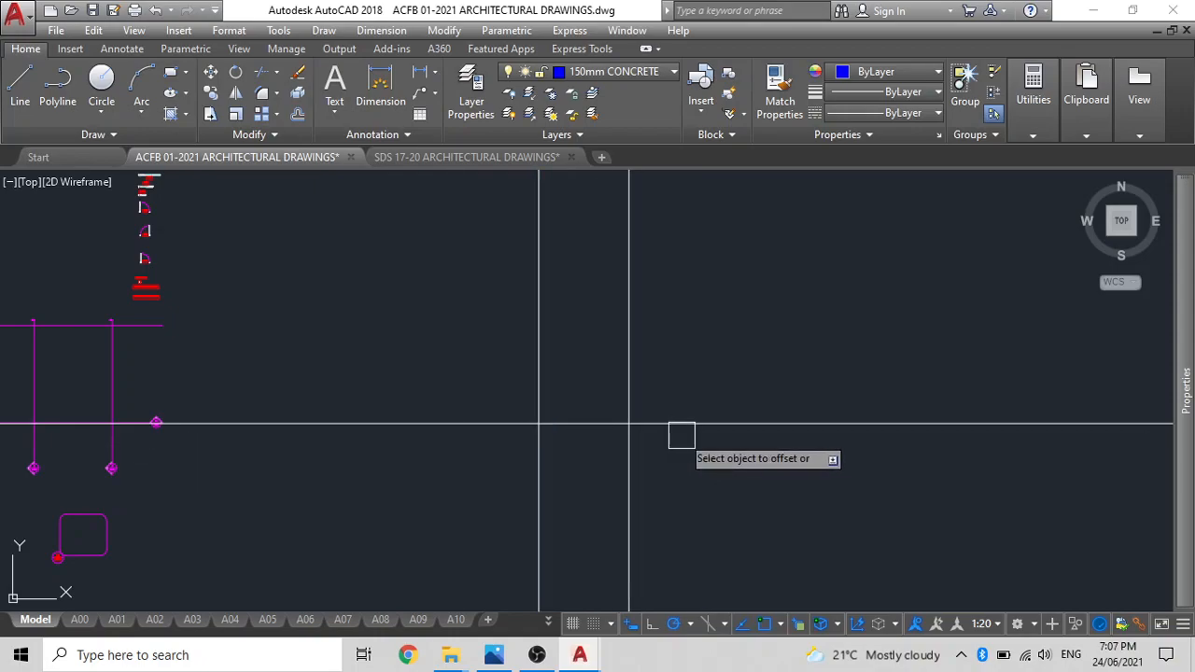
Offset the horizontal construction line 2000 upward.
scroll(590, 404, up, 2)
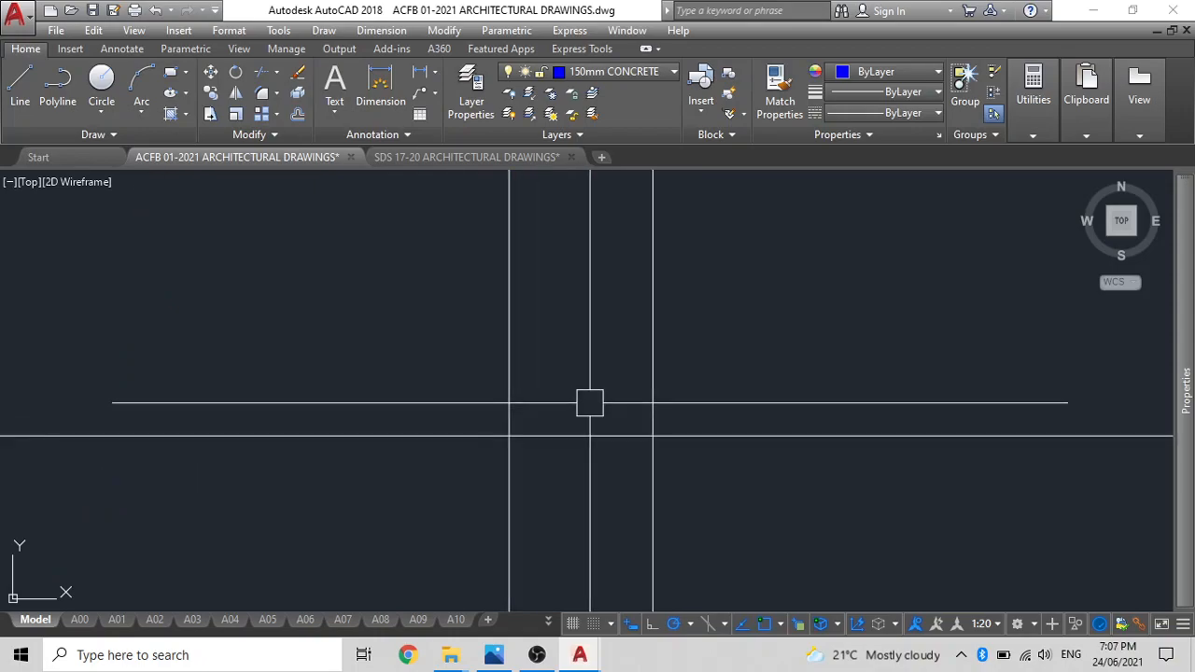
key(Return)
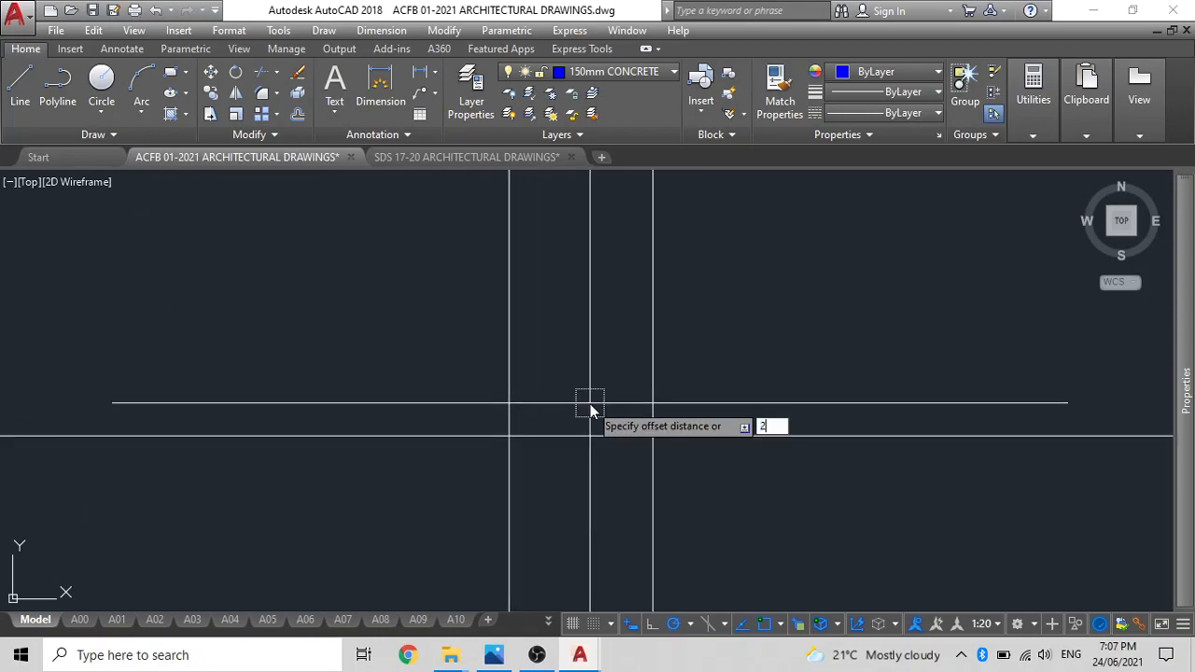
text(2000)
key(Return)
click(596, 435)
click(598, 359)
key(Return)
key(Return)
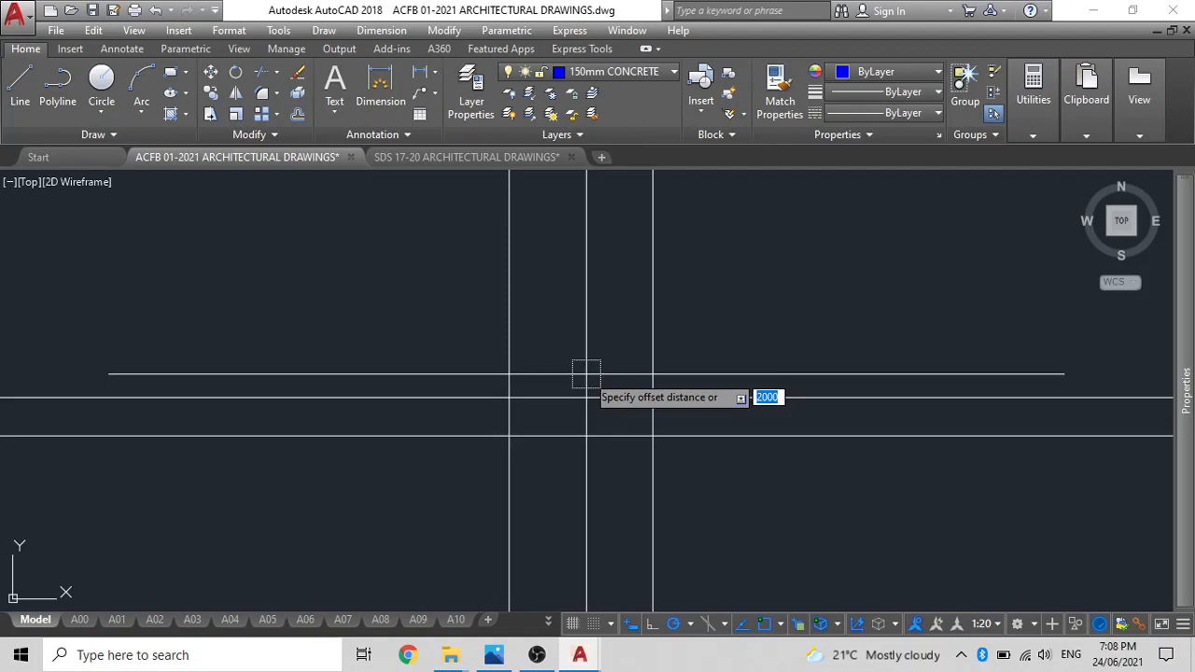
key(BackSpace)
key(BackSpace)
key(BackSpace)
key(BackSpace)
key(BackSpace)
key(Escape)
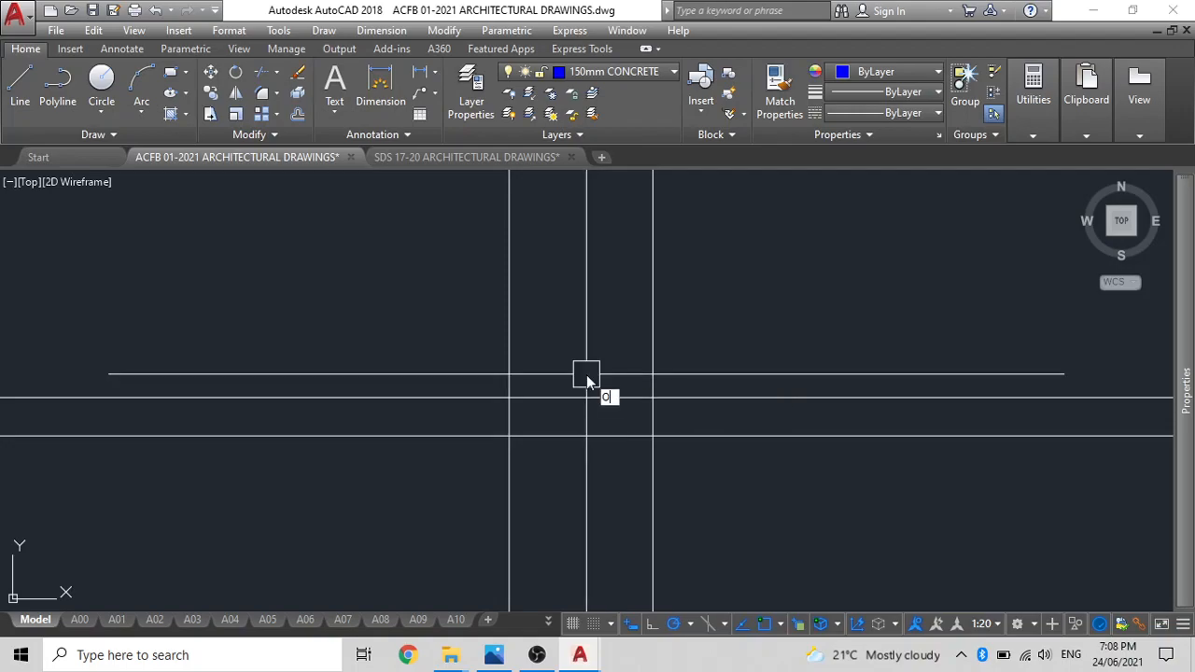
Offset the upper of the two horizontal construction lines 10200 upward.
key(Return)
text(10200)
key(Return)
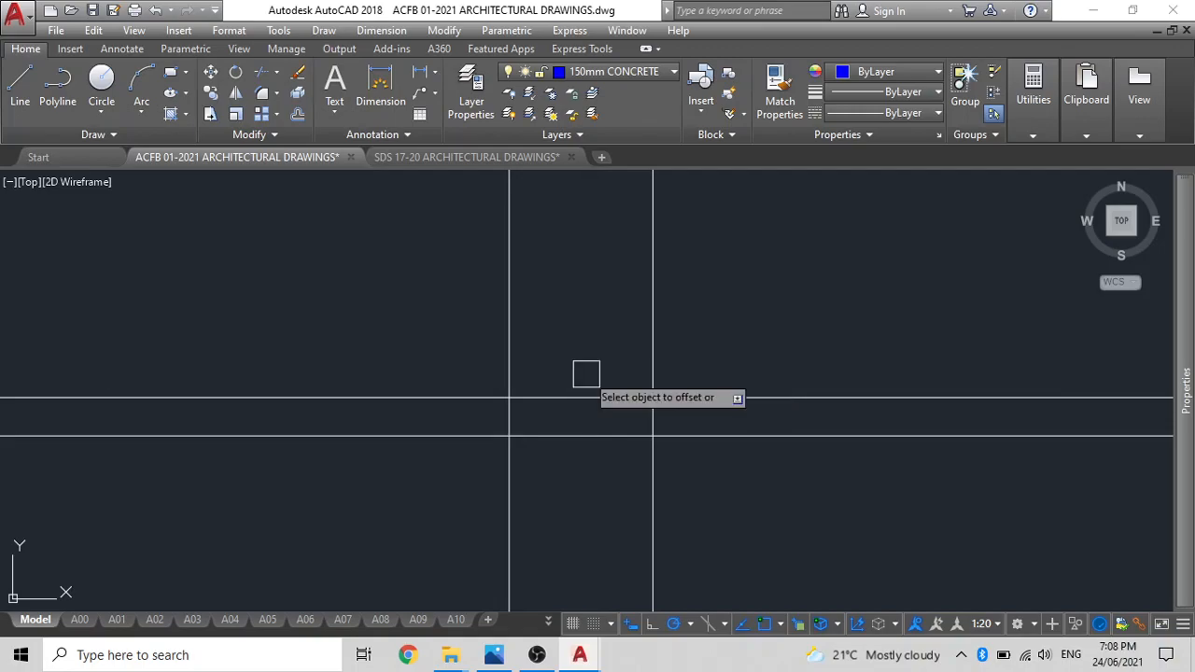
click(589, 398)
click(590, 282)
middle_drag(593, 271, 606, 318)
key(Escape)
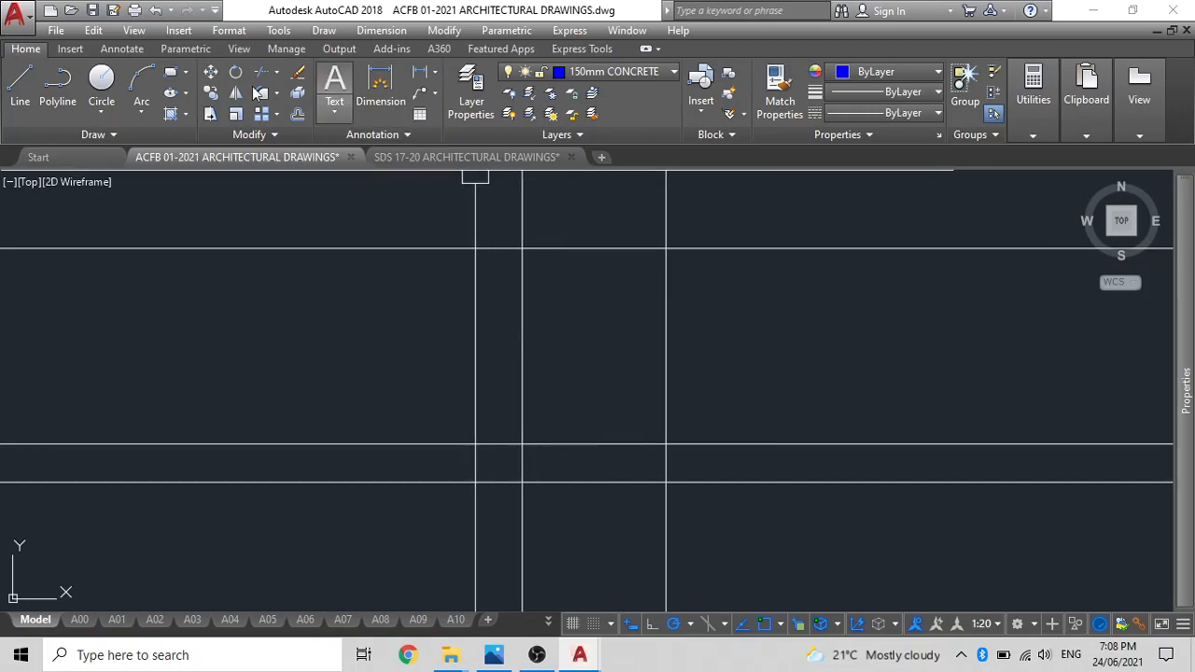
Open the multiline styles and confirm 150MM as the current style.
click(229, 30)
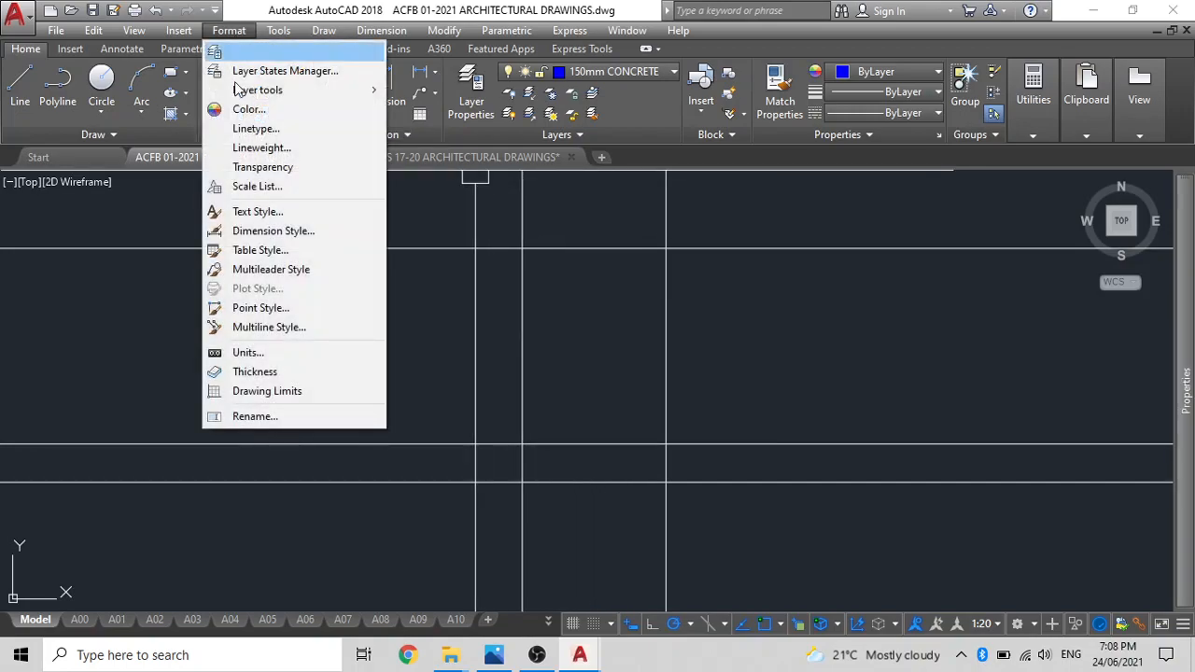
click(245, 328)
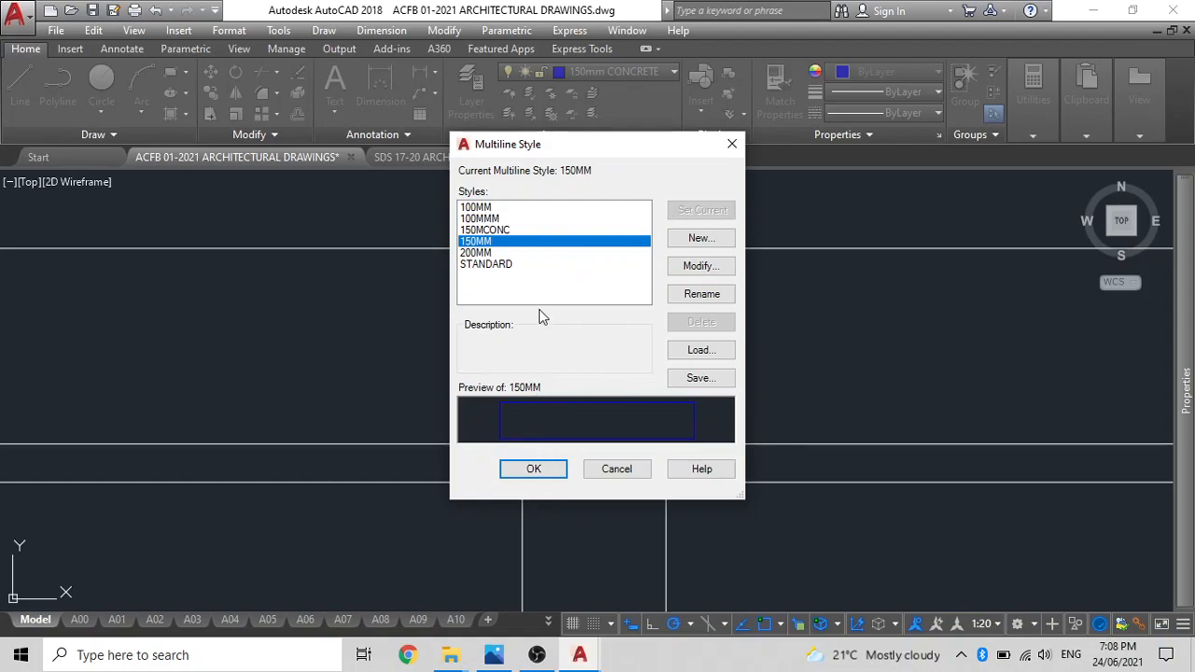
click(533, 468)
text(ML)
key(Return)
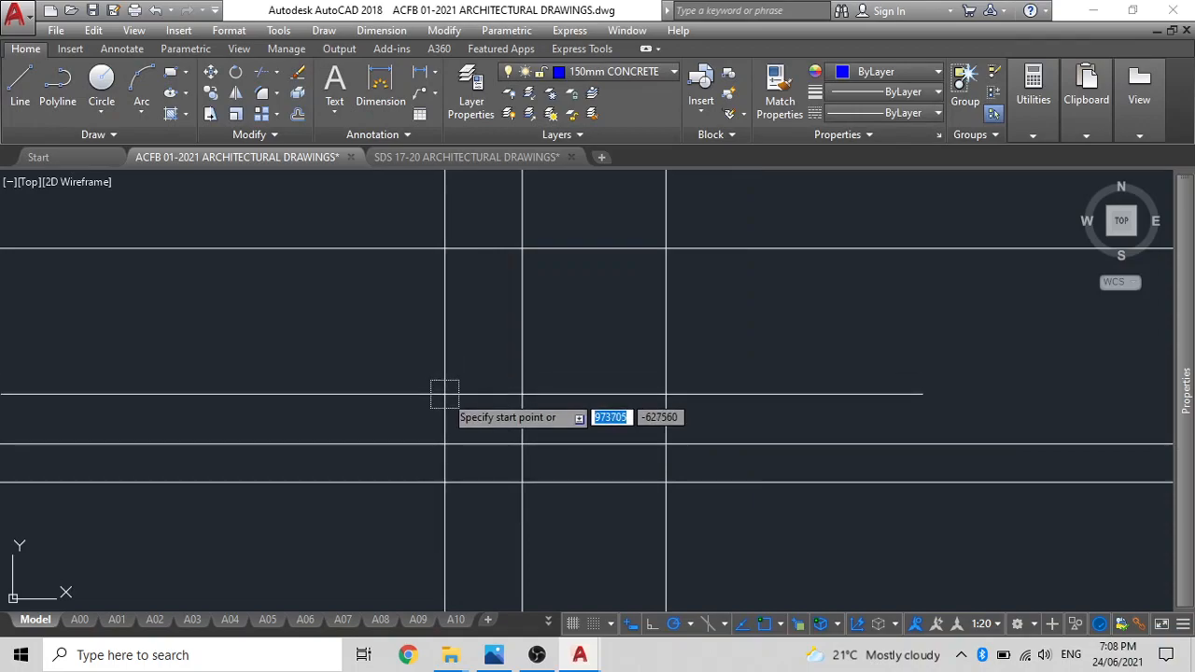
key(Escape)
Display the command line and start a multiline using the 150MM style.
key(ctrl+9)
text(M)
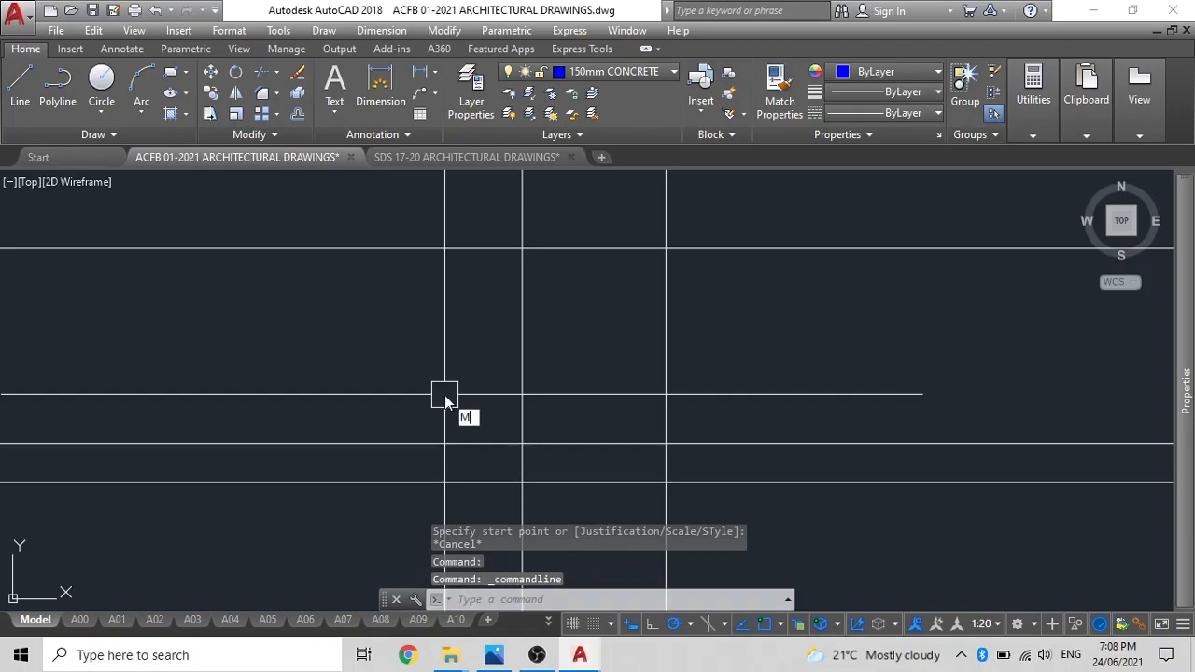
text(L)
key(Return)
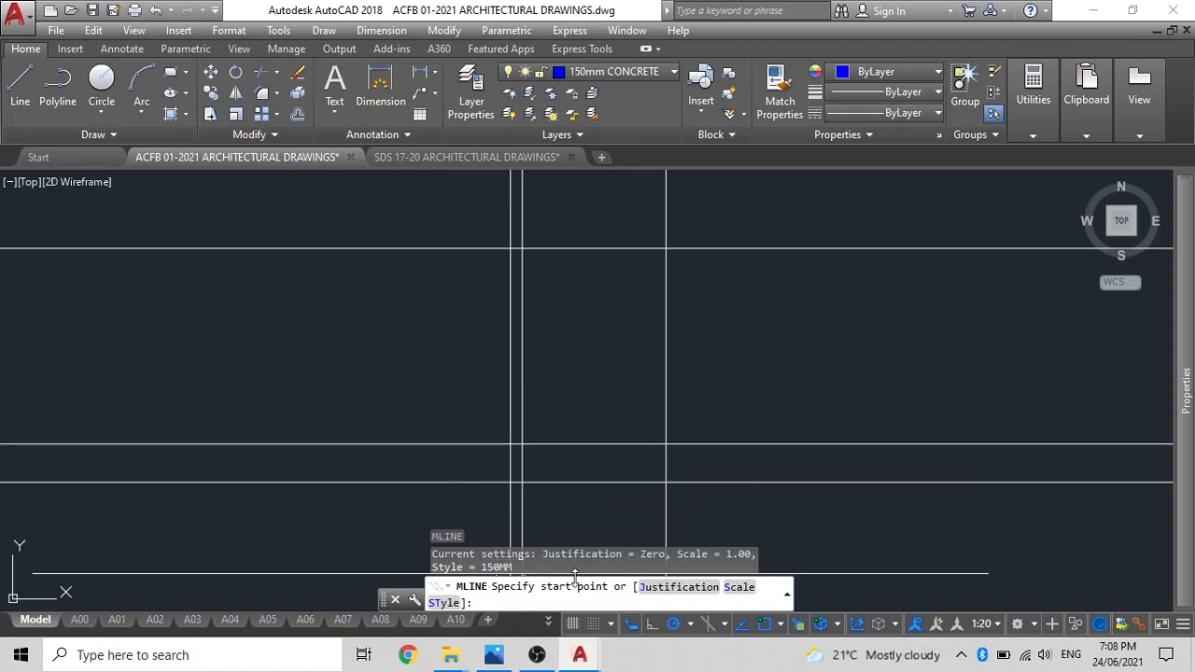
click(444, 603)
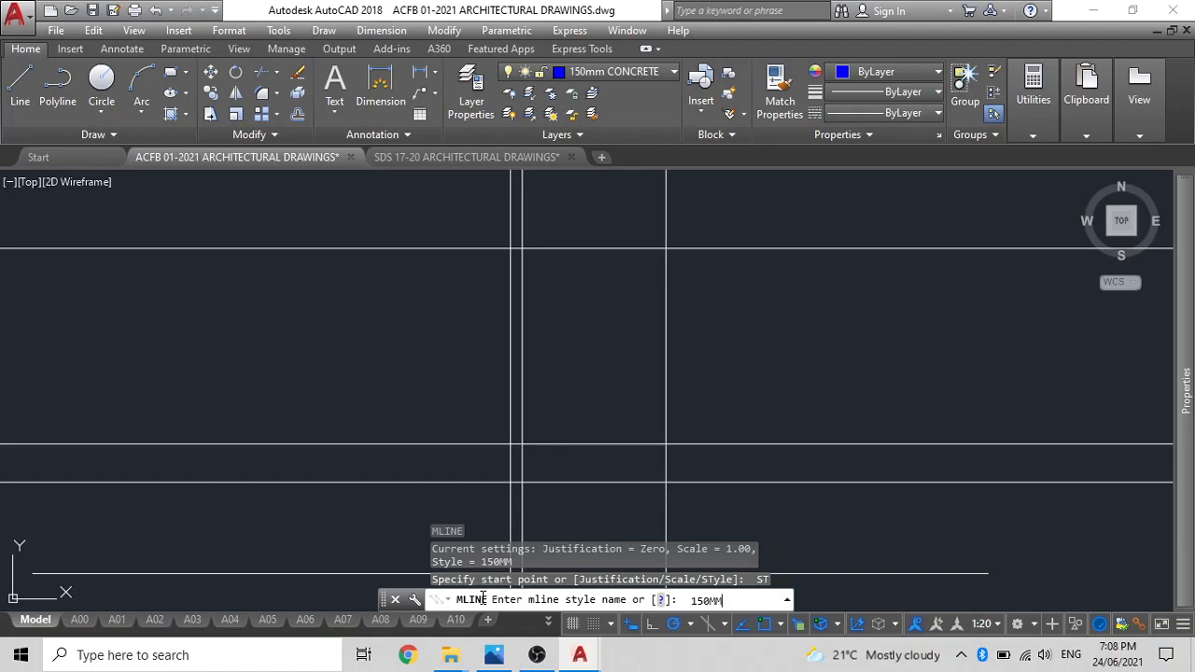
key(Return)
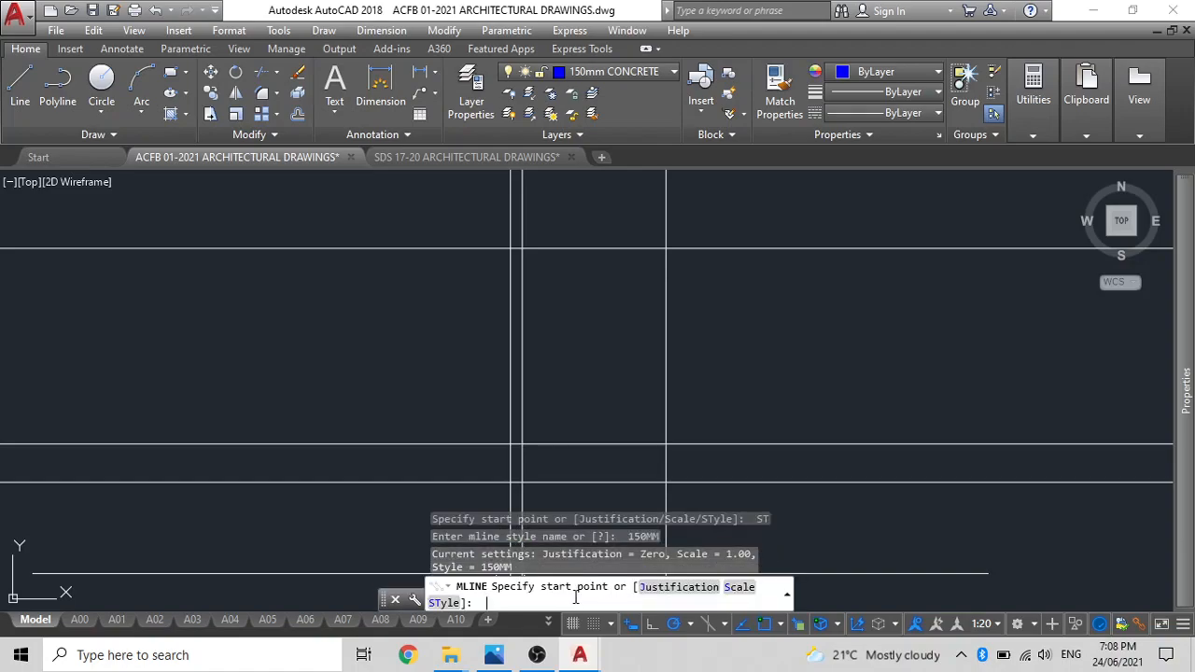
Set the multiline justification to Zero and its scale to 1.00.
click(670, 587)
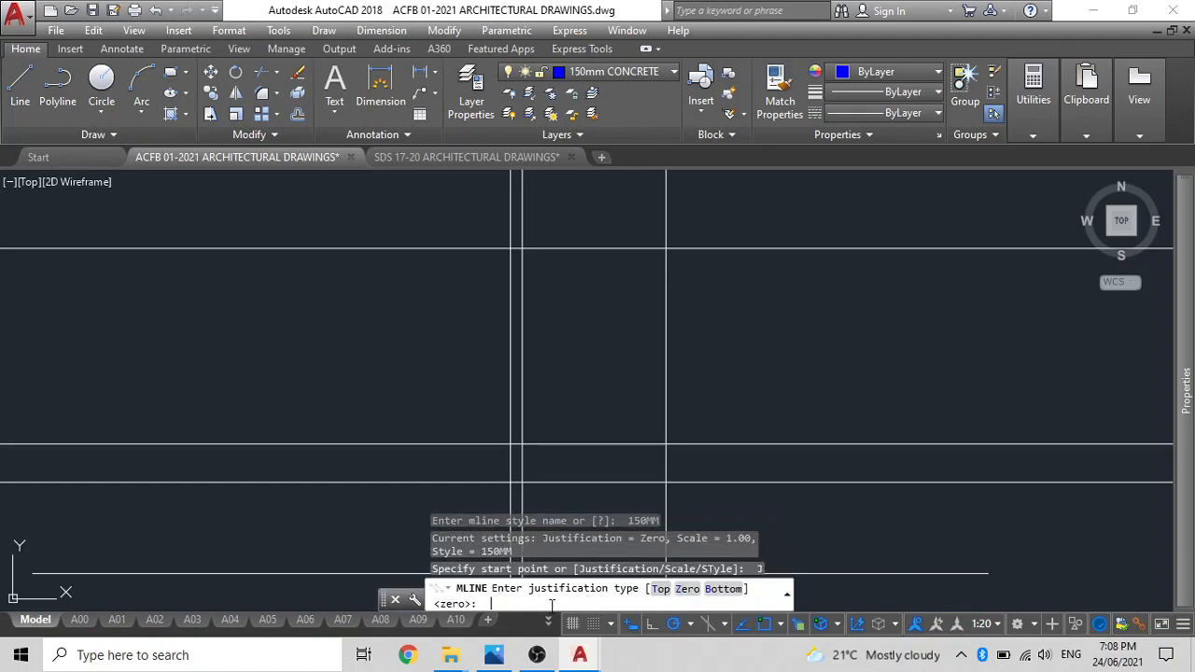
text(0)
key(Return)
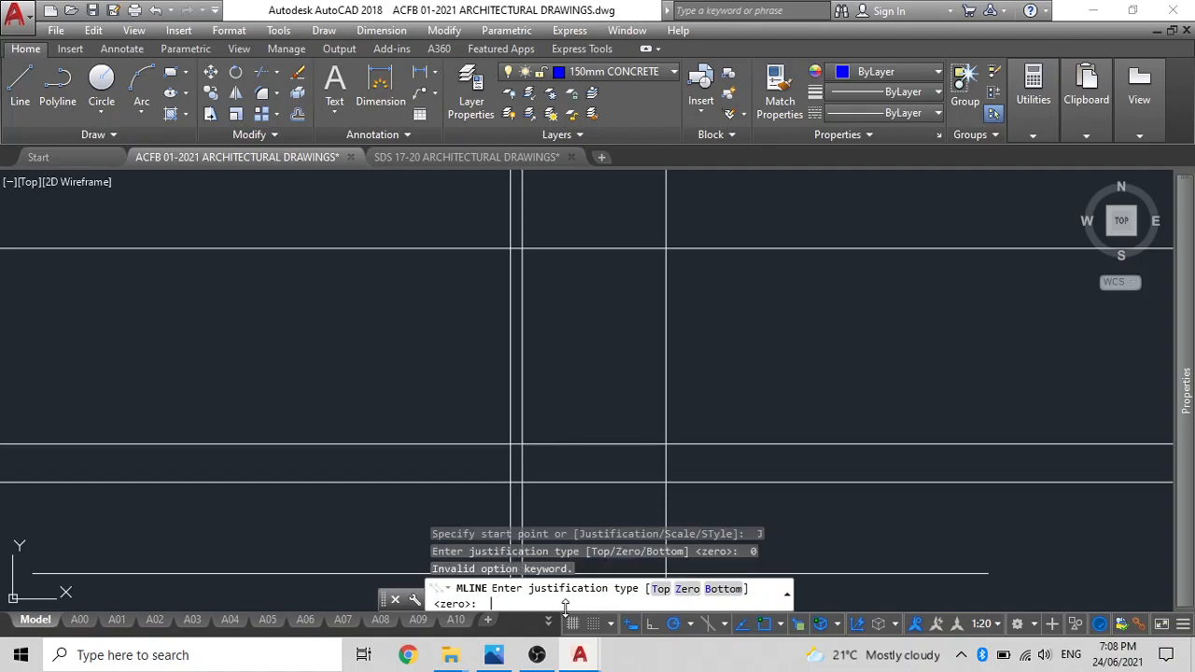
click(682, 589)
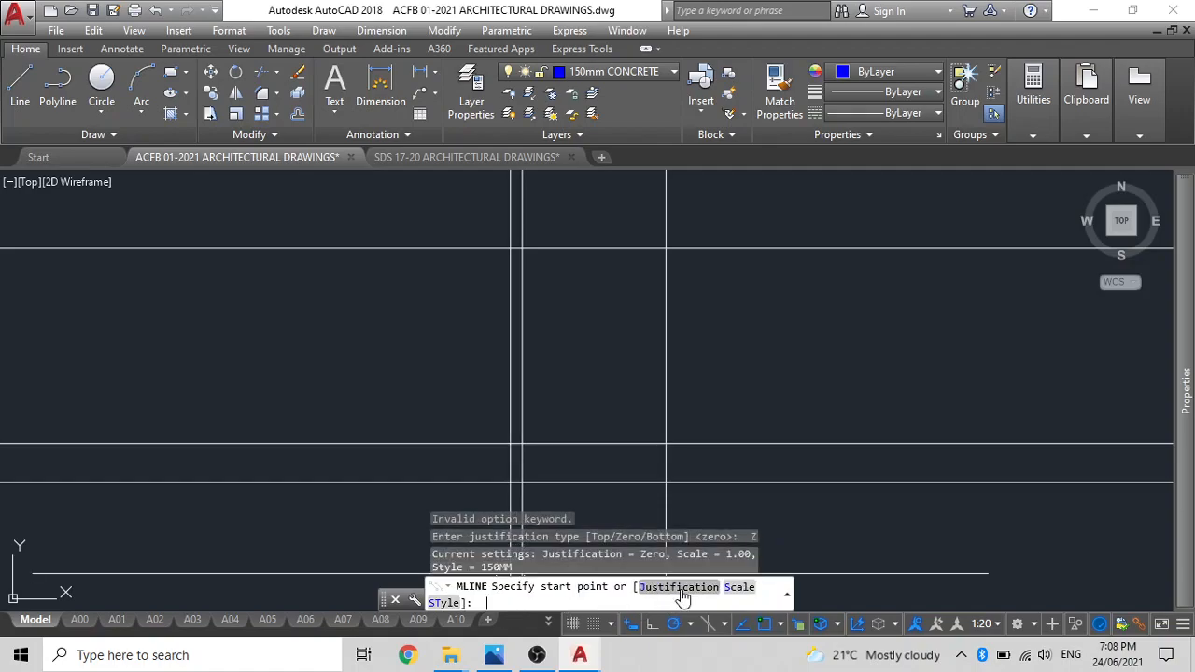
click(738, 587)
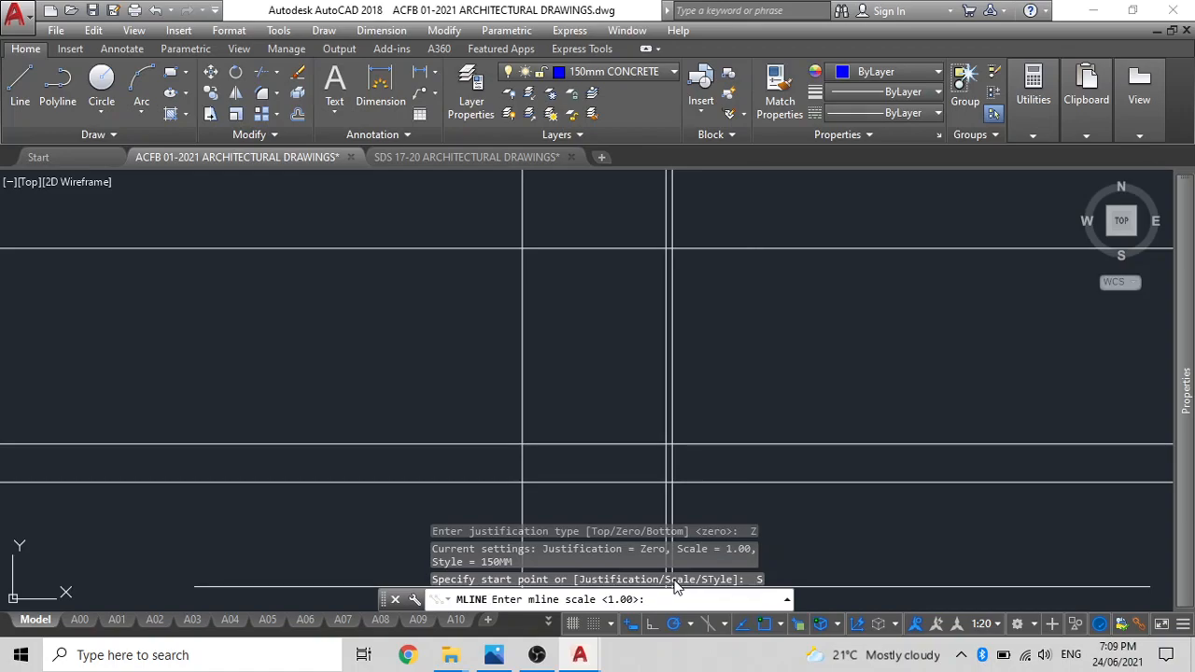
scroll(546, 418, up, 2)
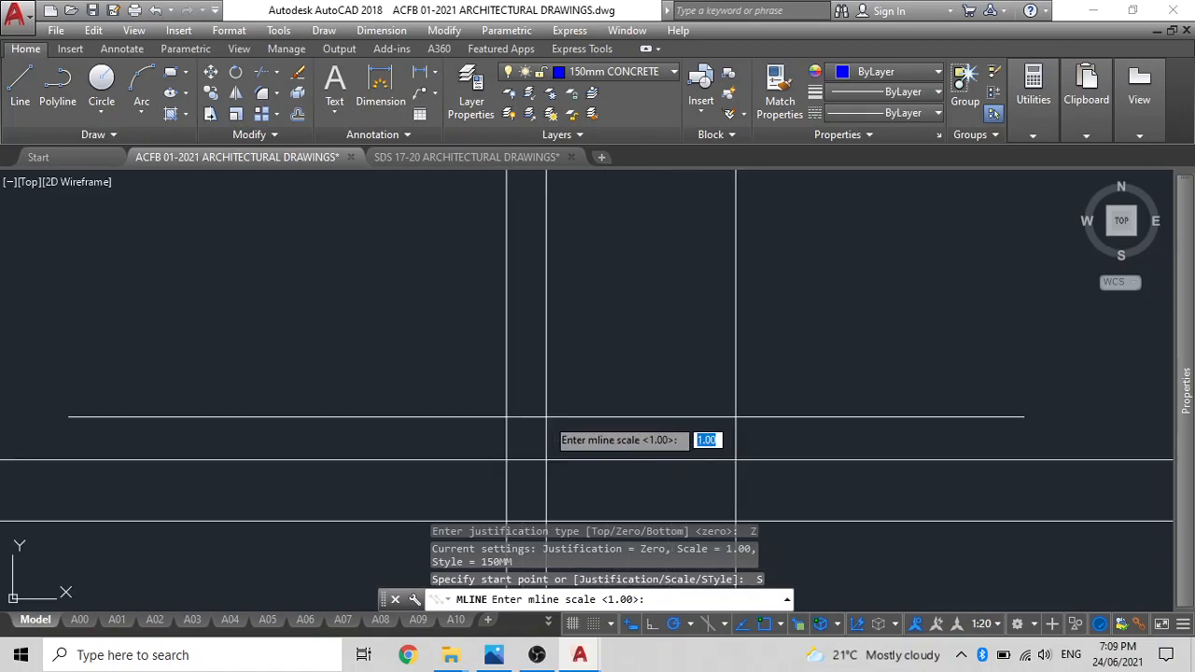
key(Return)
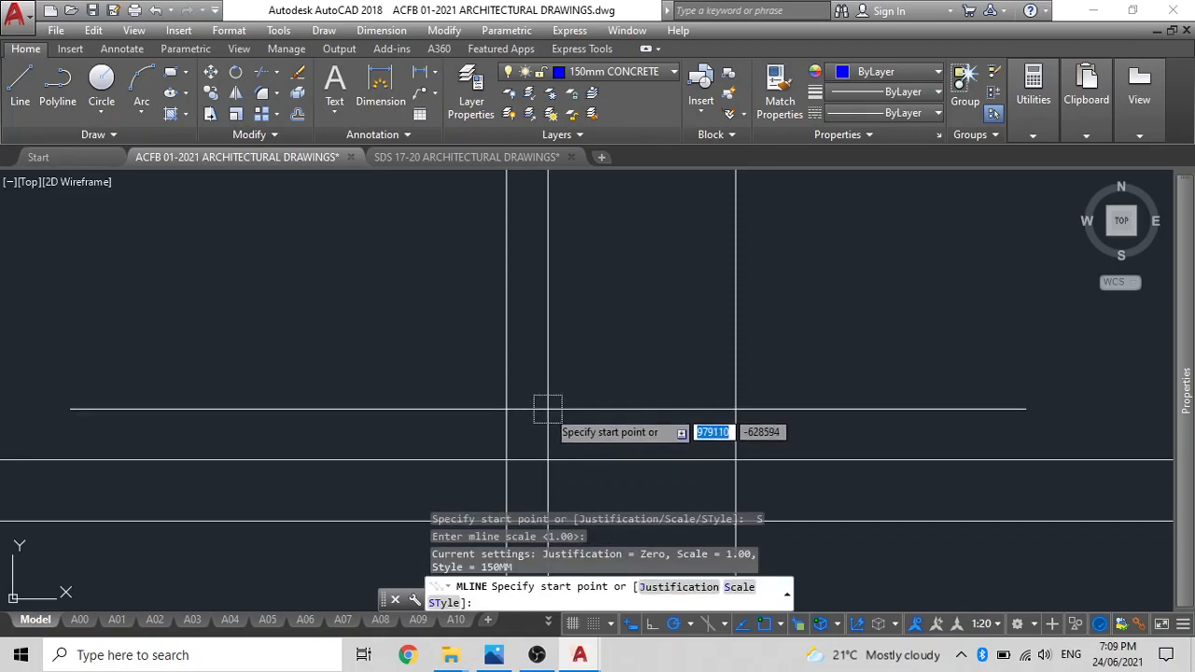
Draw the outer walls as a closed 7500 by 10200 multiline rectangle along the construction line intersections, starting at the lower-left one.
click(506, 449)
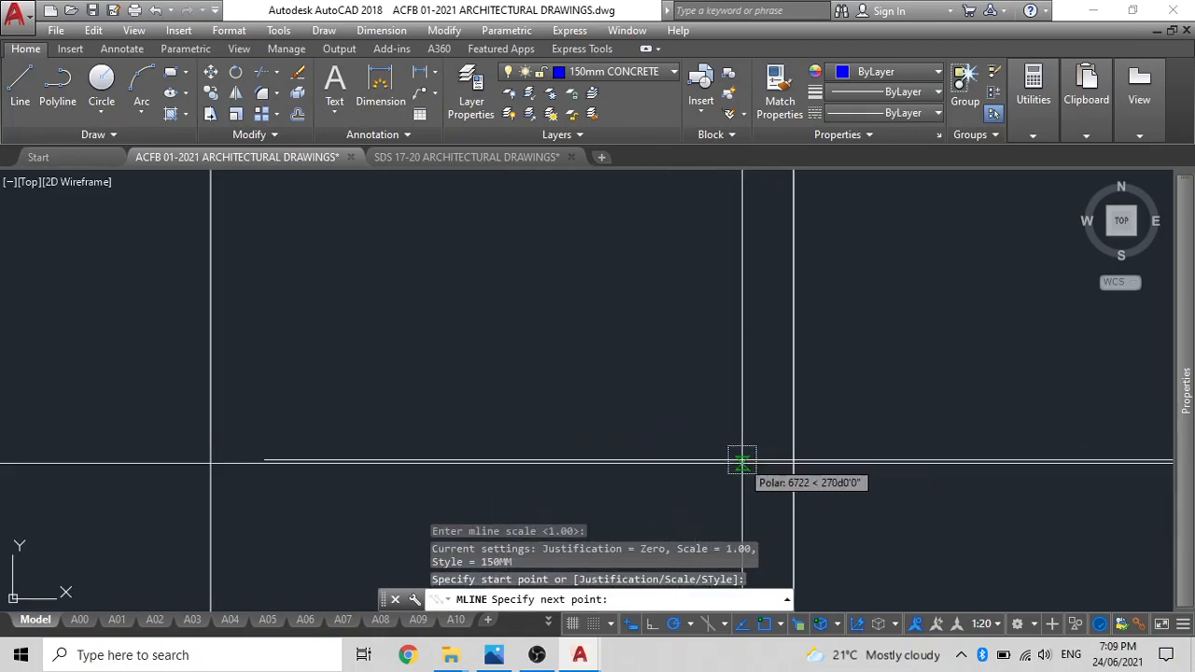
click(794, 463)
scroll(732, 402, down, 4)
middle_drag(730, 401, 724, 540)
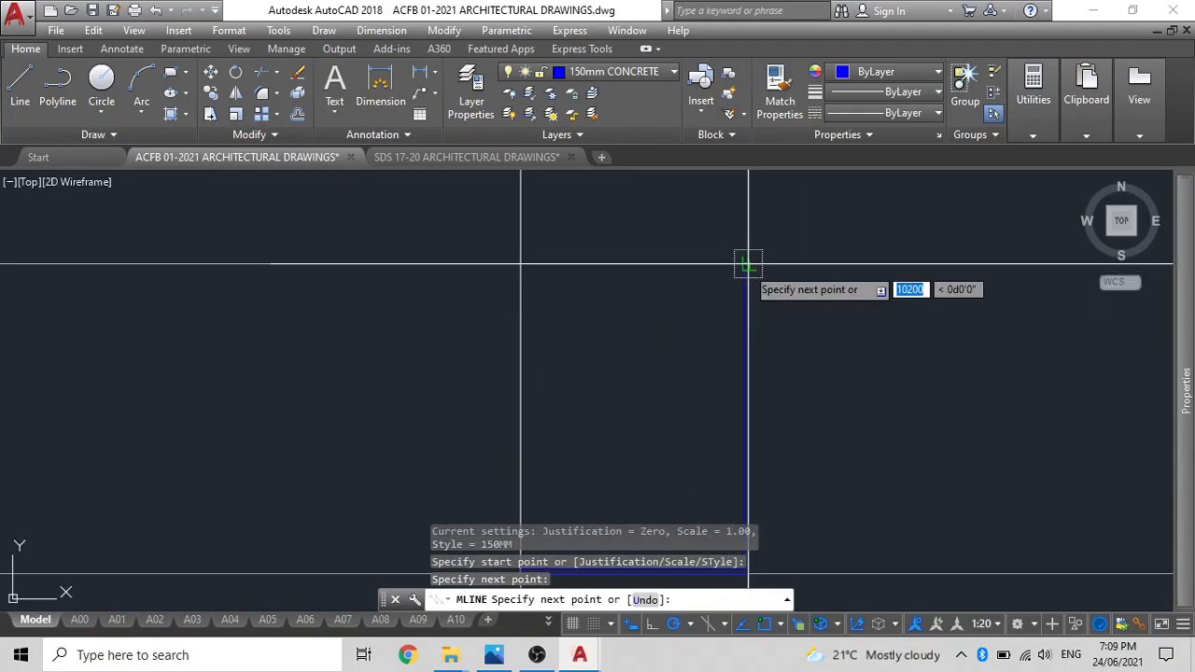
click(747, 266)
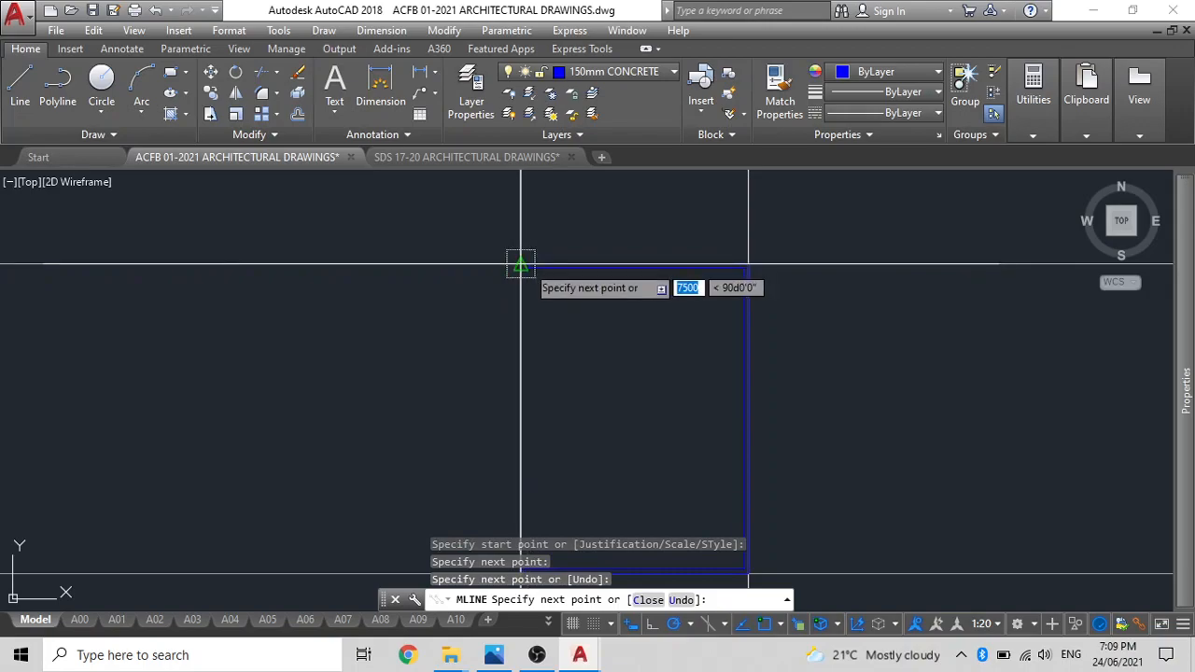
click(521, 265)
middle_drag(555, 350, 554, 158)
scroll(512, 338, up, 4)
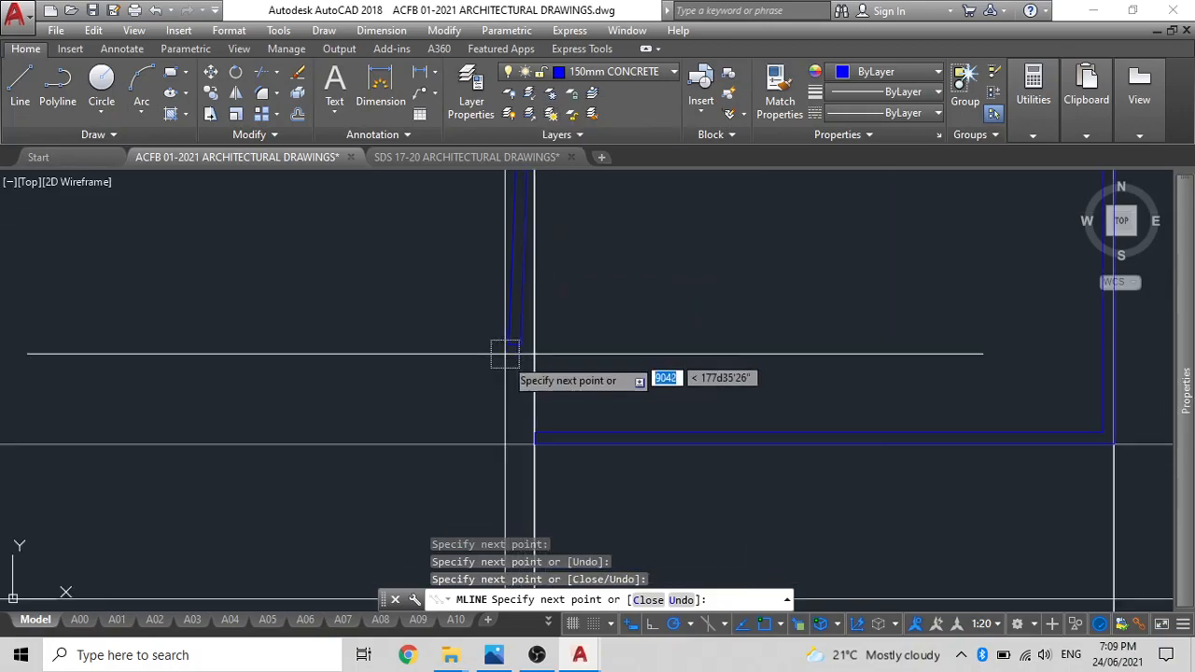
click(534, 444)
key(Escape)
Clean up the overlapping lower-left corner of the outer walls with the Corner Joint multiline edit tool.
scroll(554, 420, up, 4)
middle_drag(550, 427, 542, 346)
scroll(535, 385, up, 2)
double_click(556, 375)
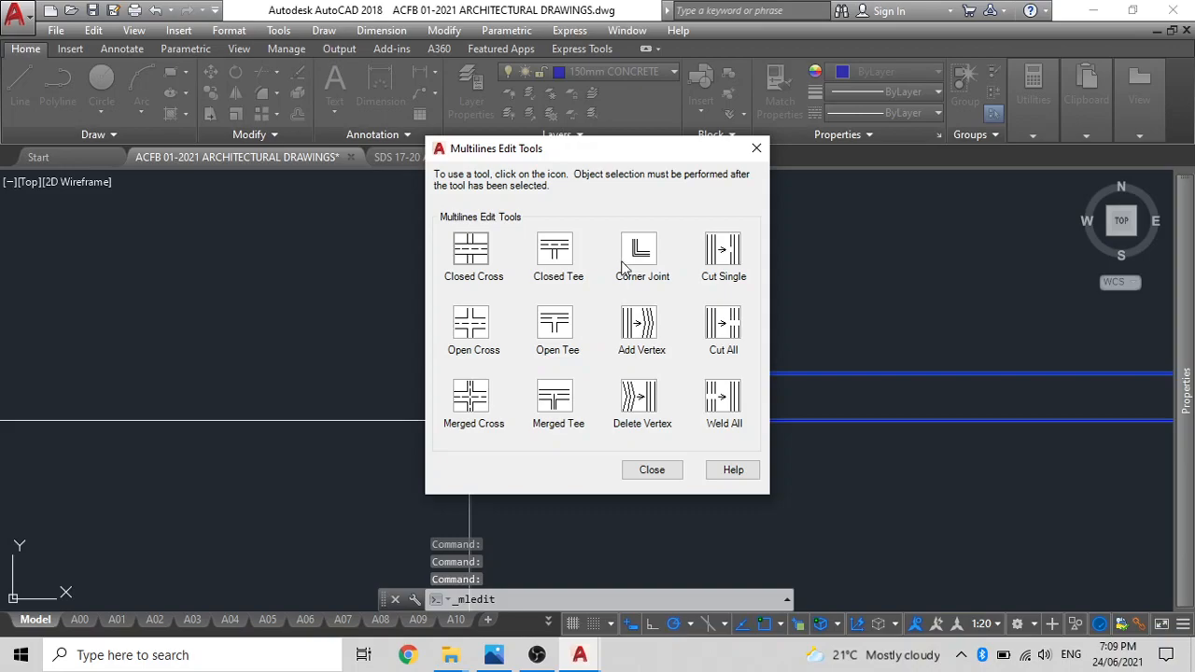
click(639, 250)
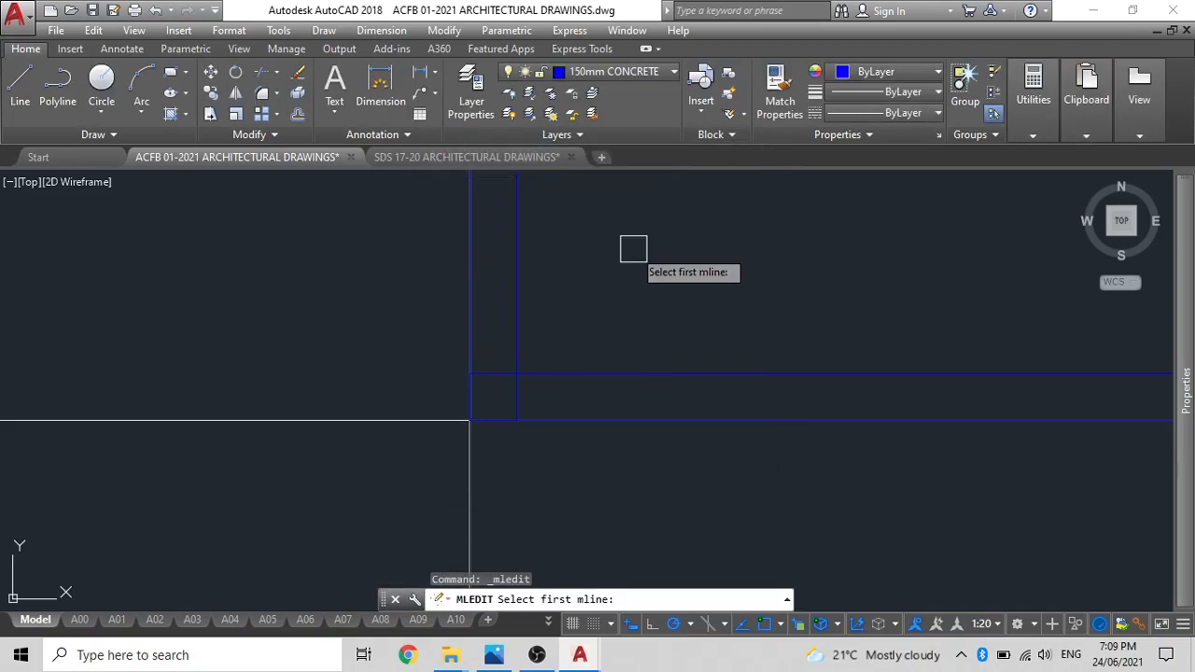
click(590, 372)
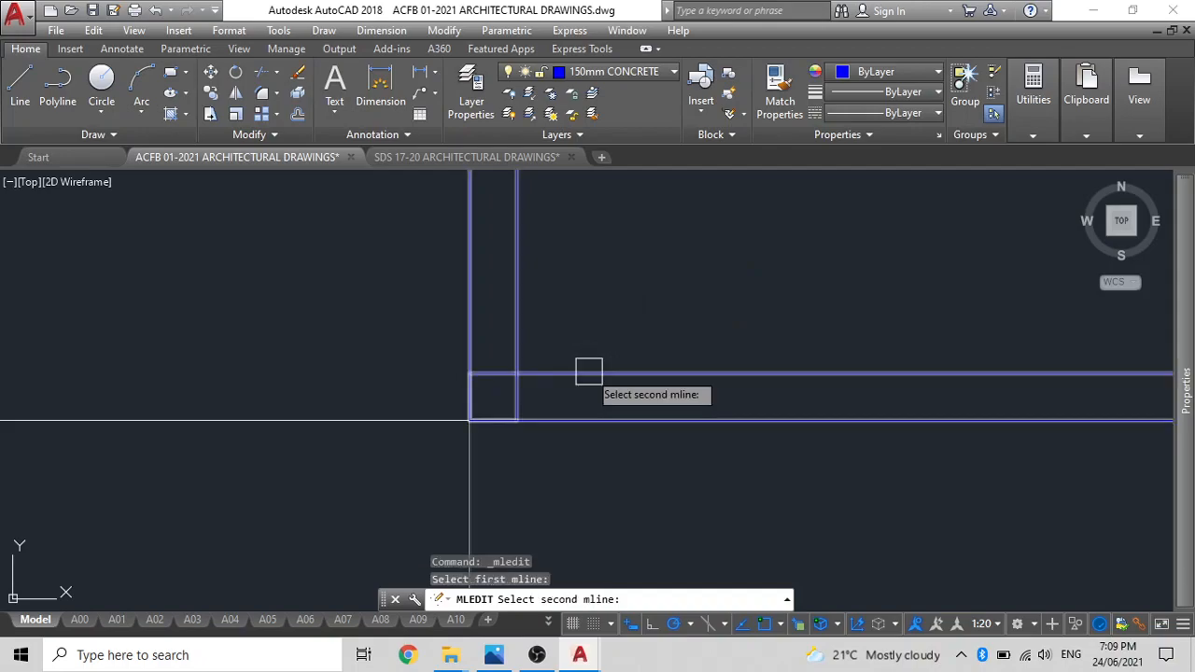
click(520, 341)
key(Escape)
key(Escape)
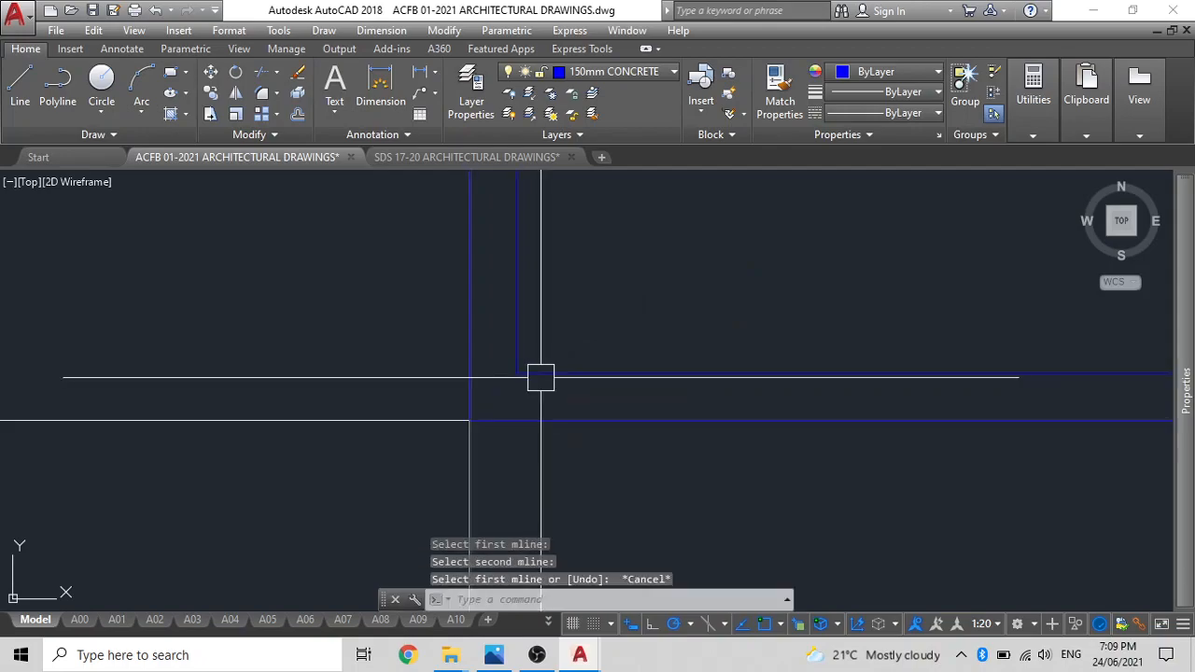
Move the horizontal construction line along the lower wall's outer face up to that wall's inner face.
scroll(530, 377, down, 10)
middle_drag(541, 345, 536, 428)
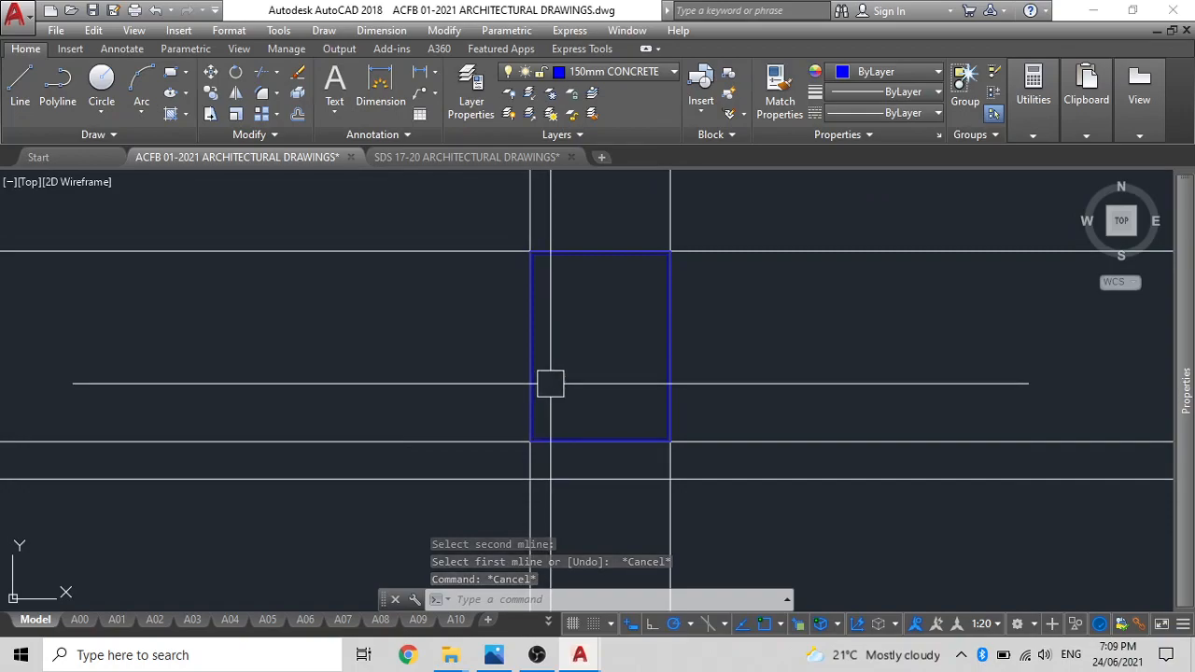
scroll(501, 445, up, 4)
click(528, 429)
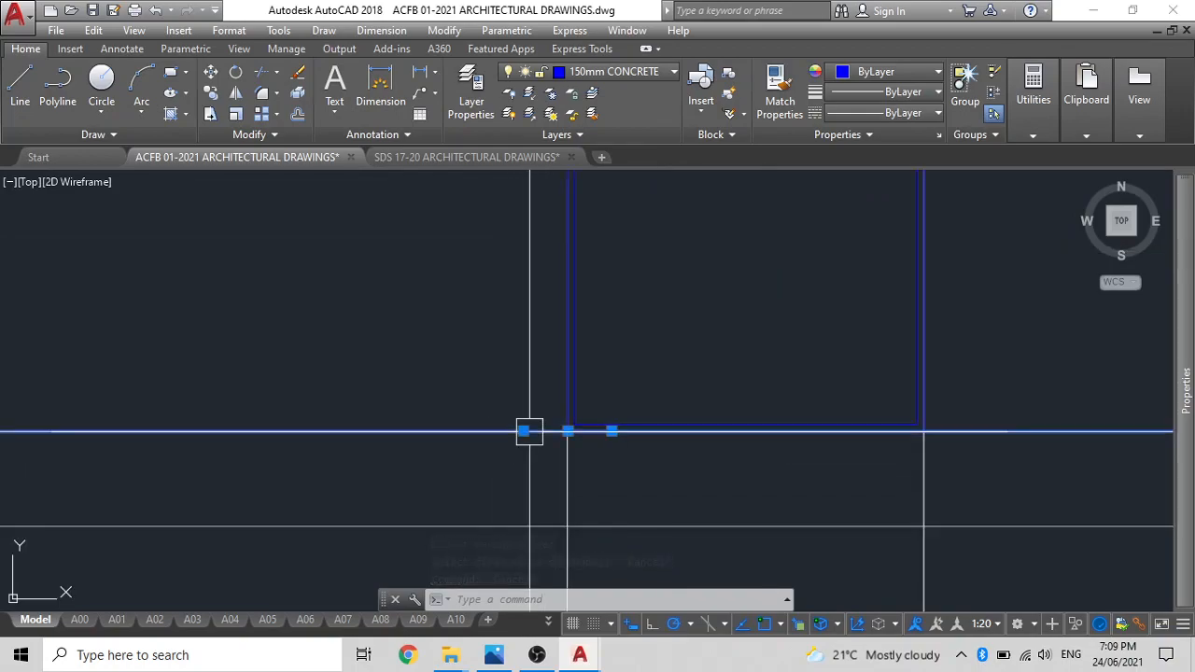
scroll(547, 436, up, 2)
text(m)
key(Return)
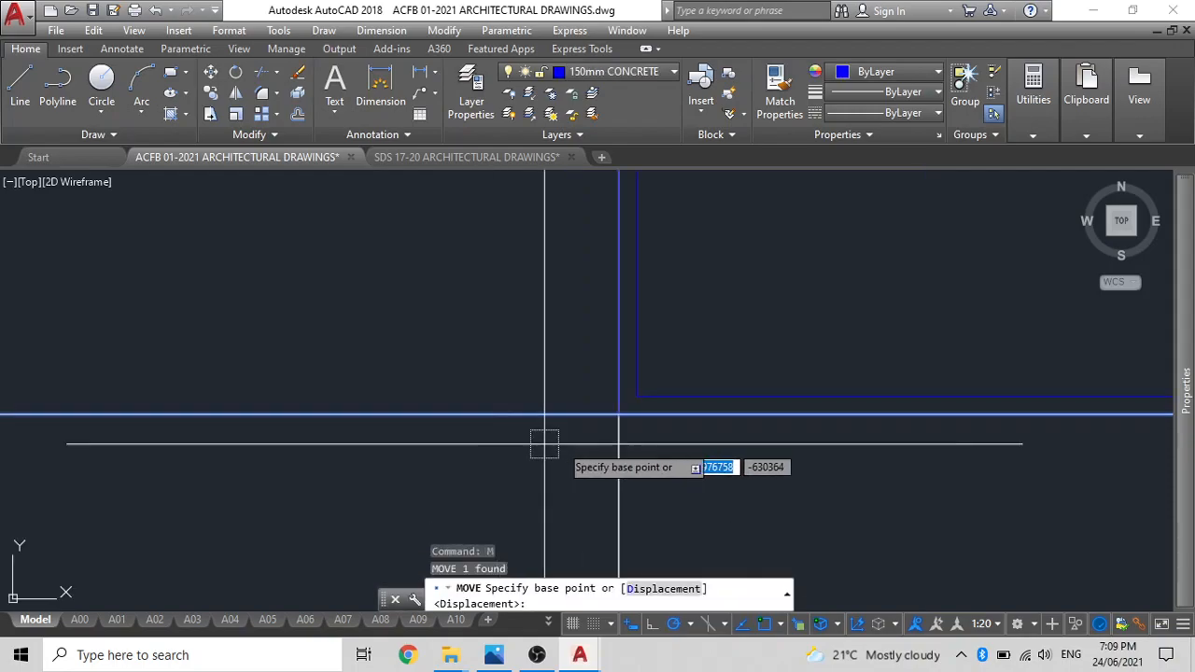
click(618, 416)
click(614, 448)
Move the left vertical construction line from the outer to the inner face of the left wall.
click(605, 445)
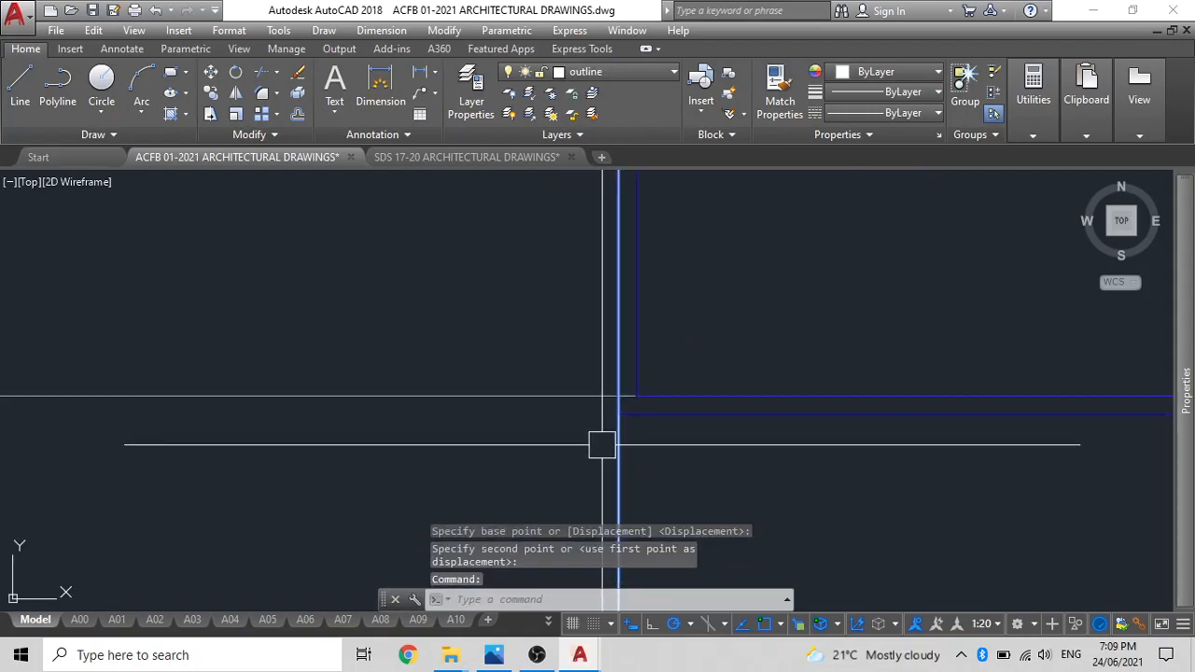
key(Return)
click(620, 408)
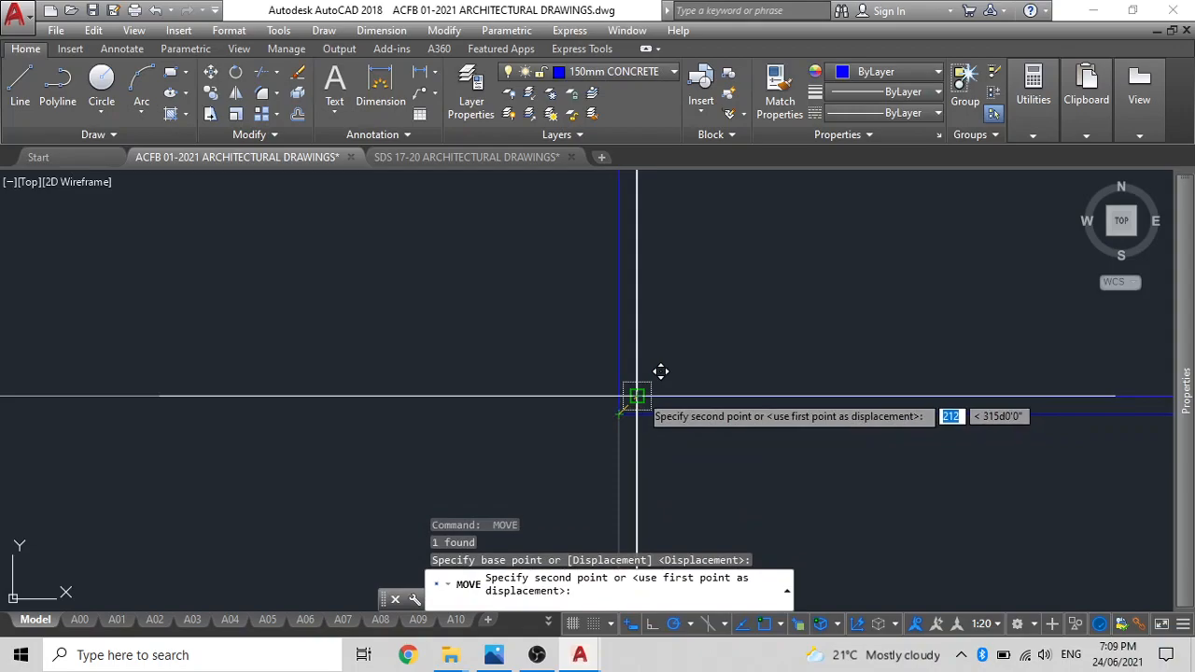
Offset the horizontal construction line at the lower wall's inner face upward to mark the first interior partition.
scroll(607, 417, down, 2)
text(o)
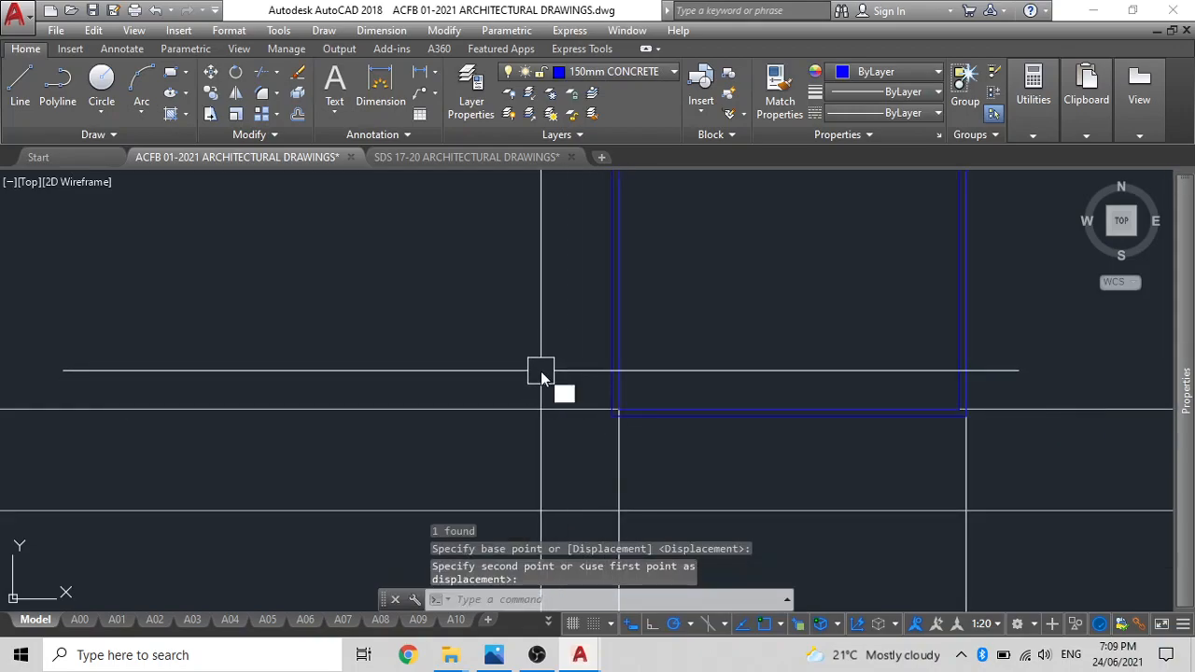
key(Return)
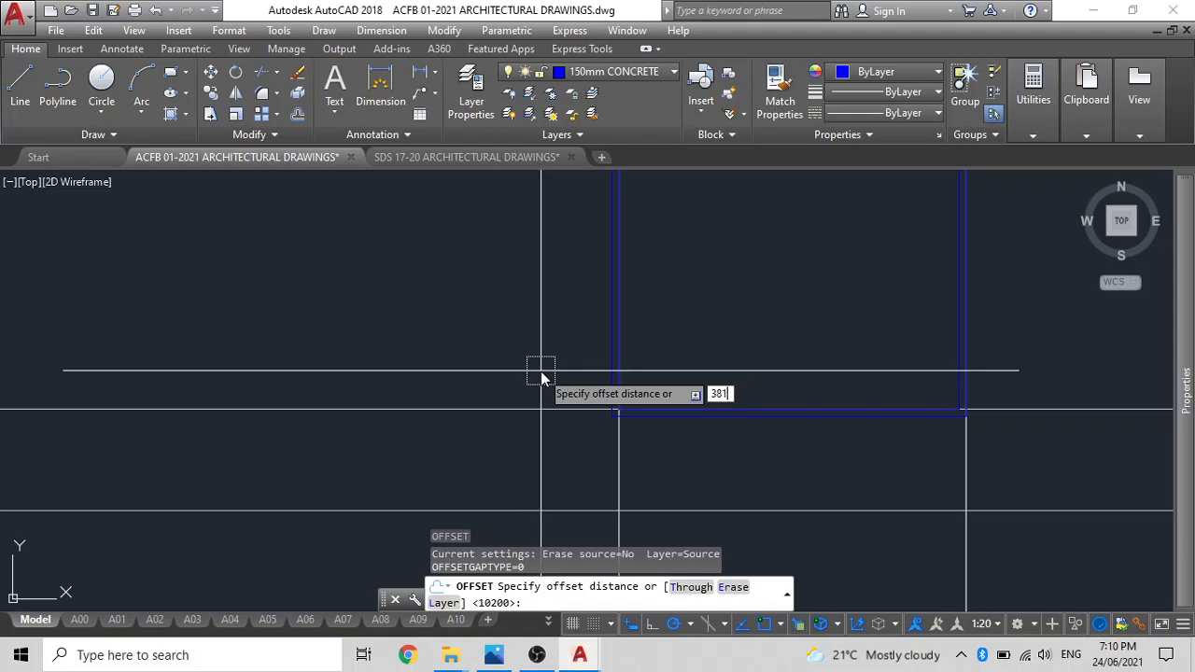
key(Return)
click(541, 409)
click(529, 270)
middle_drag(528, 270, 532, 338)
key(Escape)
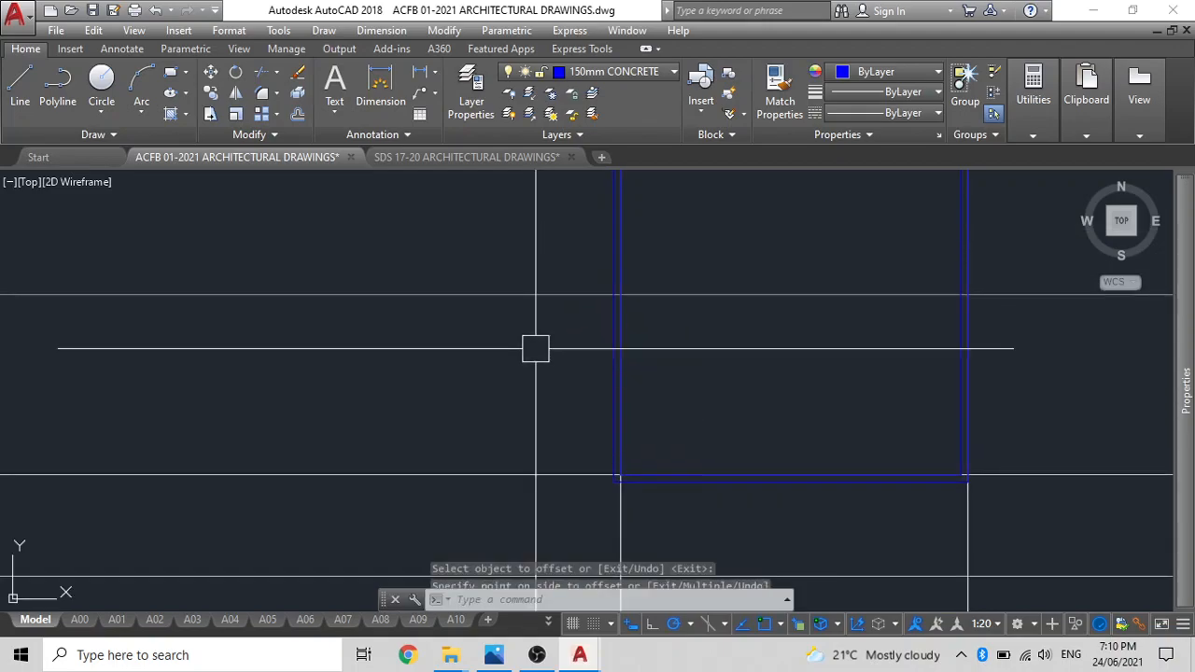
Draw a 3785 long 150MM multiline partition to the right from the left wall's inner face along the offset construction line.
text(ML)
key(Return)
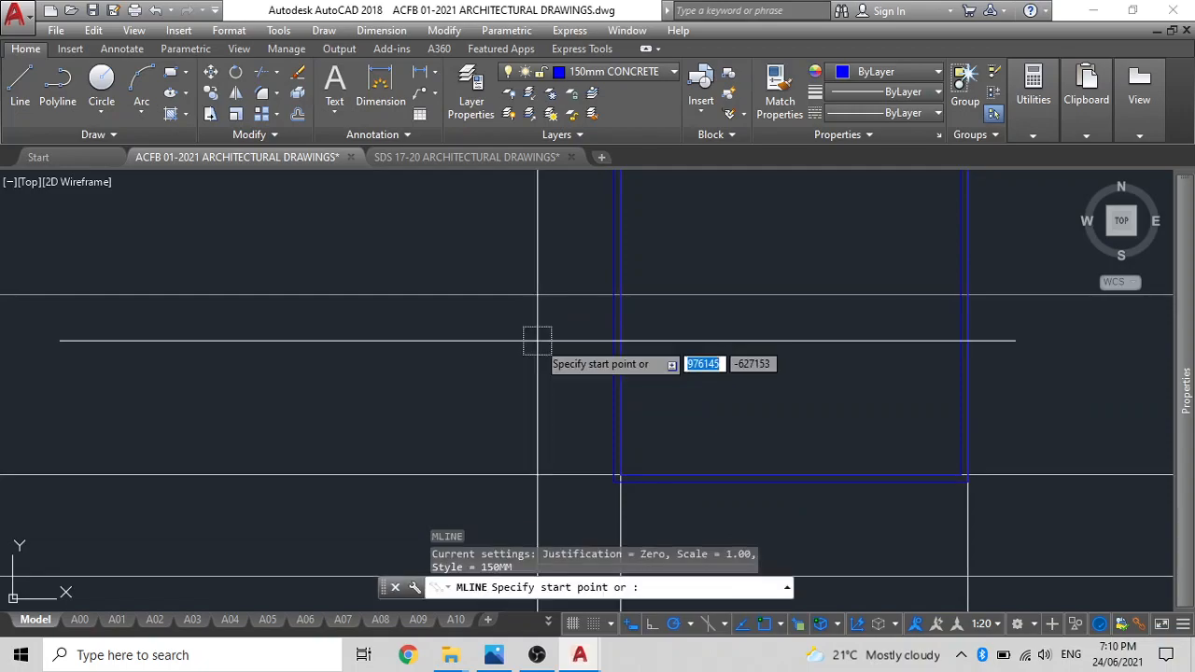
scroll(597, 288, up, 2)
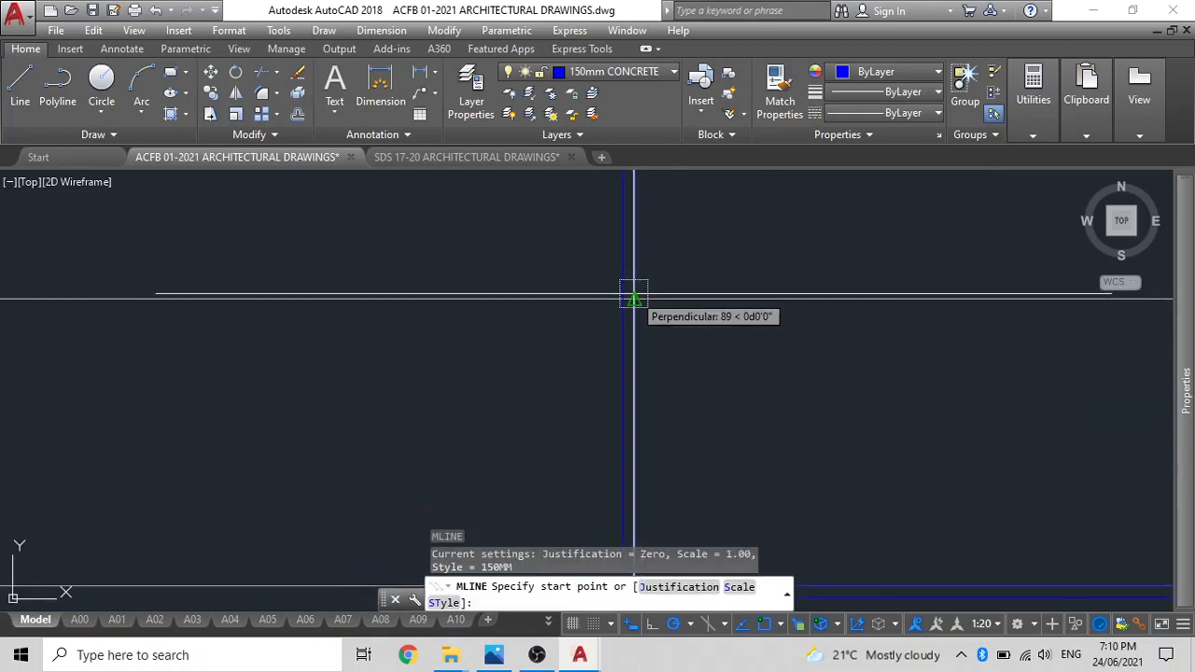
click(633, 297)
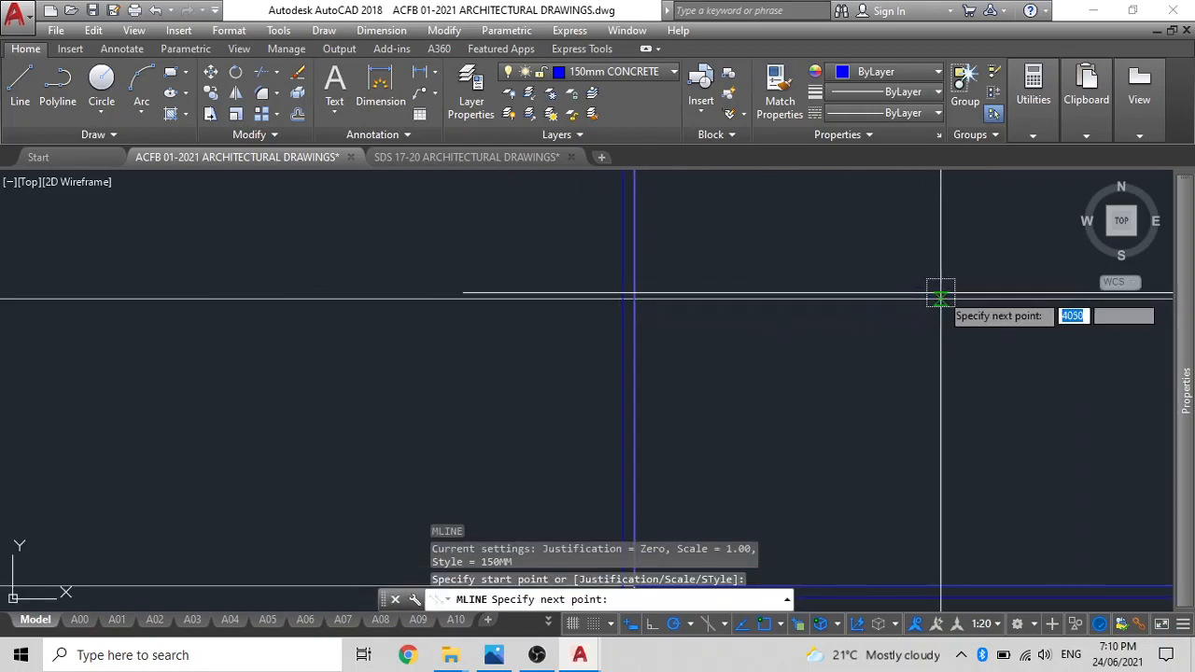
middle_drag(1027, 289, 694, 284)
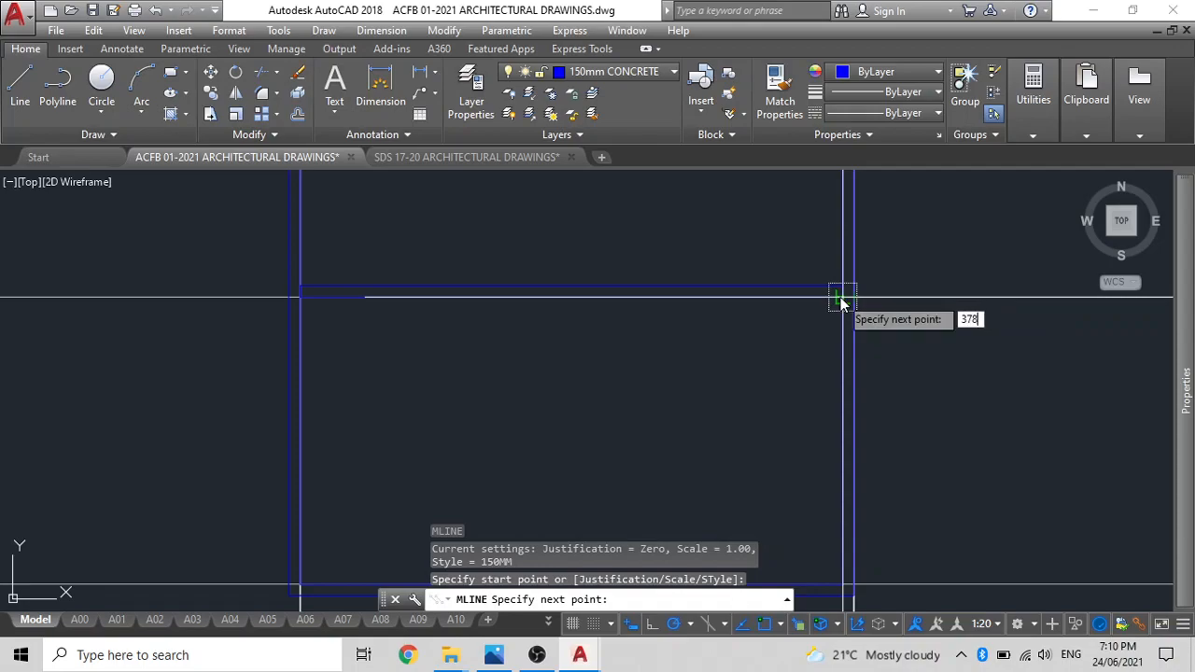
text(3785)
key(Return)
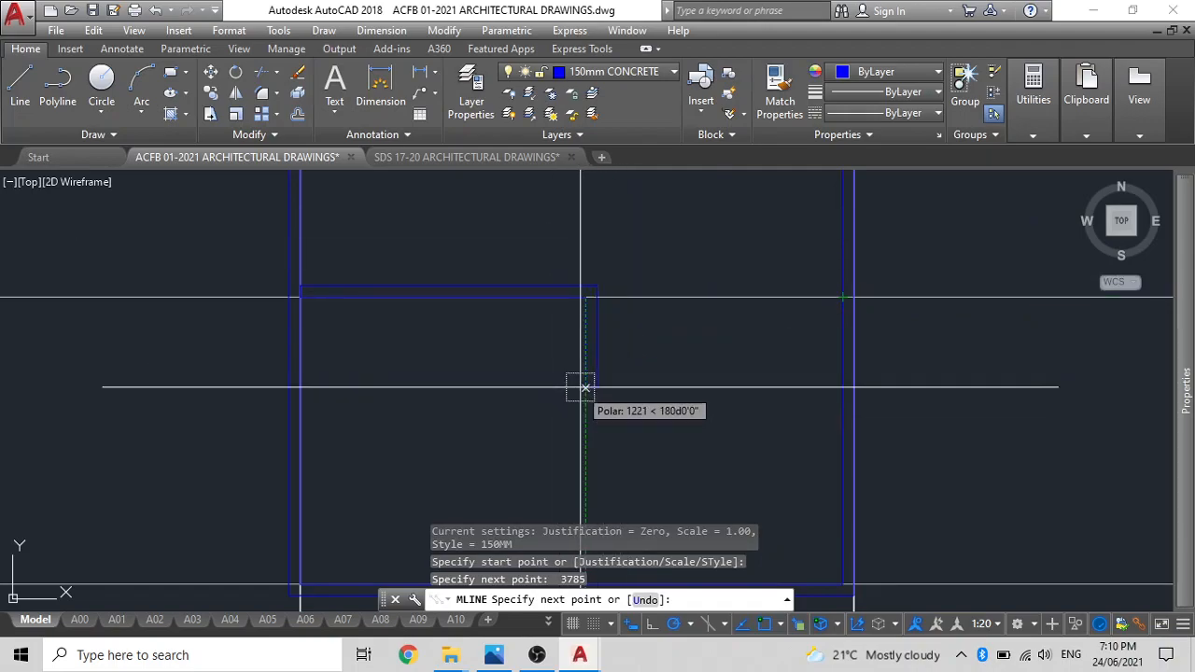
key(Escape)
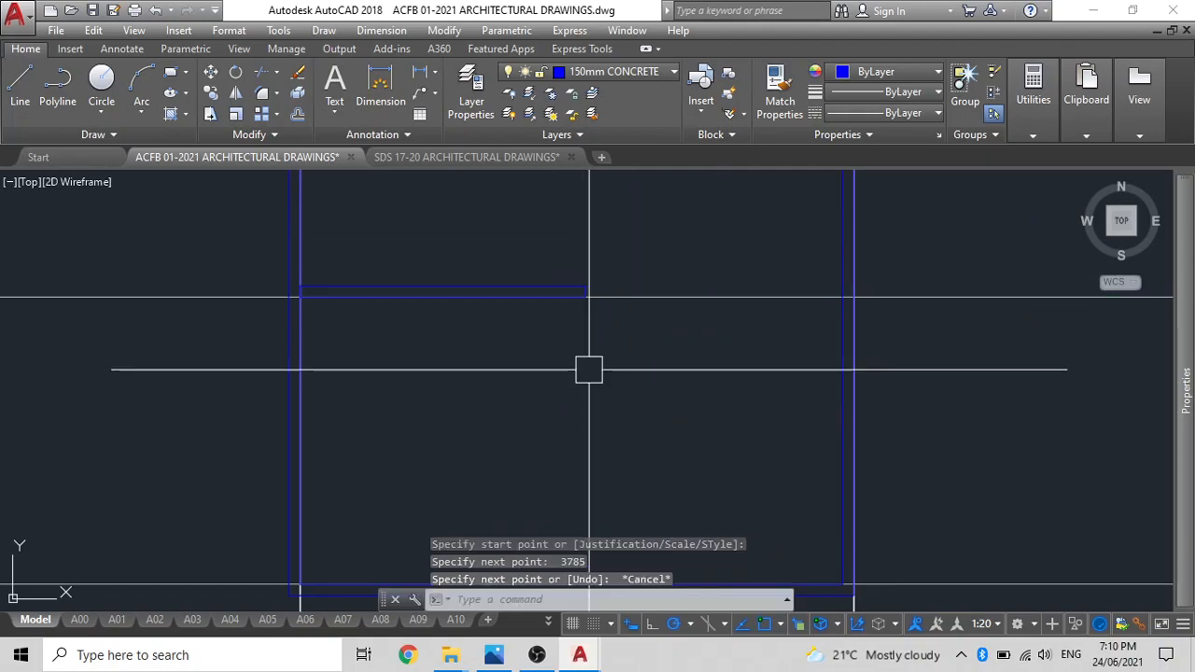
Copy the horizontal partition wall straight down into the room below it.
click(573, 292)
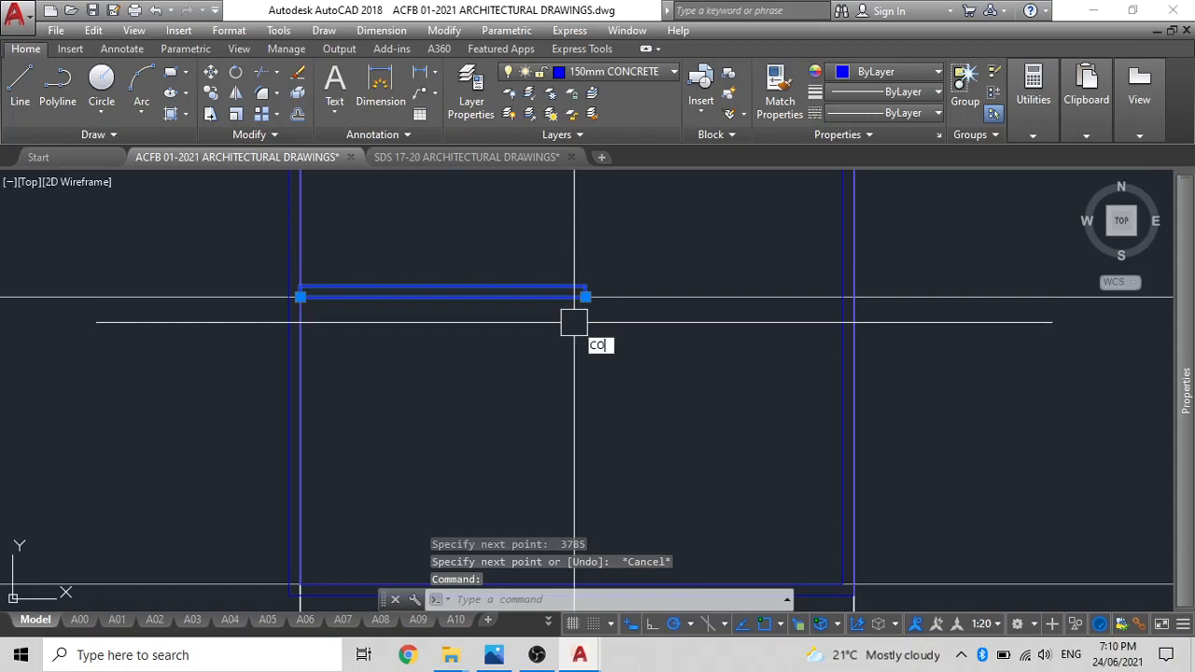
text(CO)
key(Return)
click(578, 296)
click(566, 396)
key(Escape)
Rotate the copied partition about its upper-right corner so that it stands vertically.
click(567, 398)
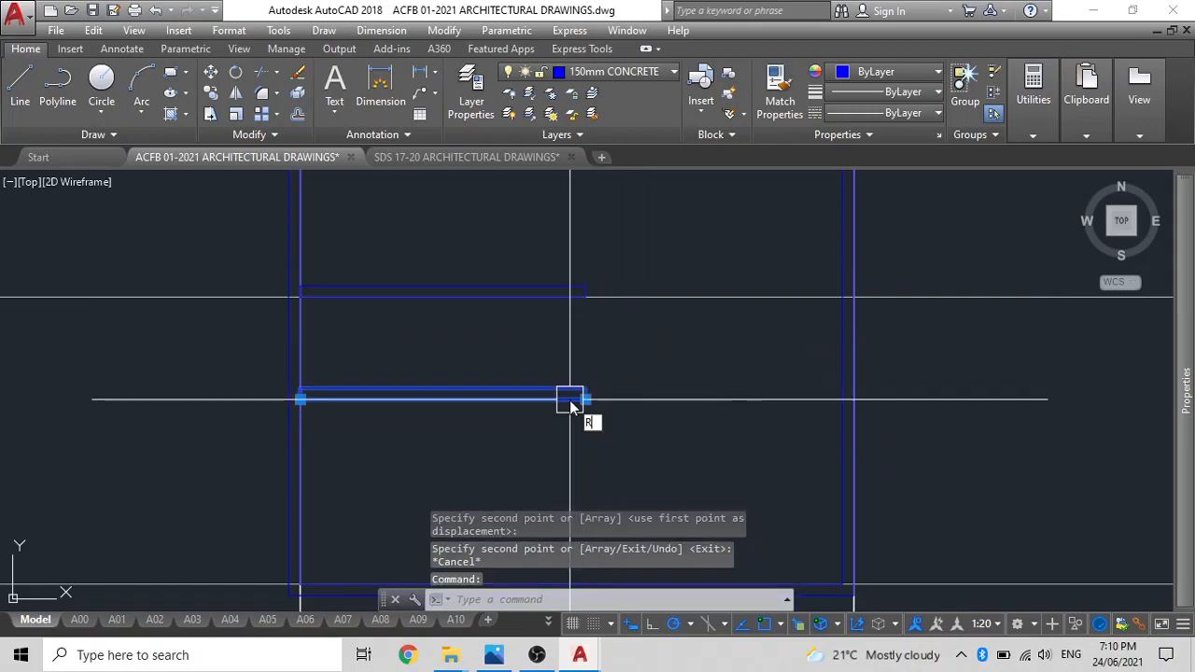
text(RO)
key(Return)
click(586, 391)
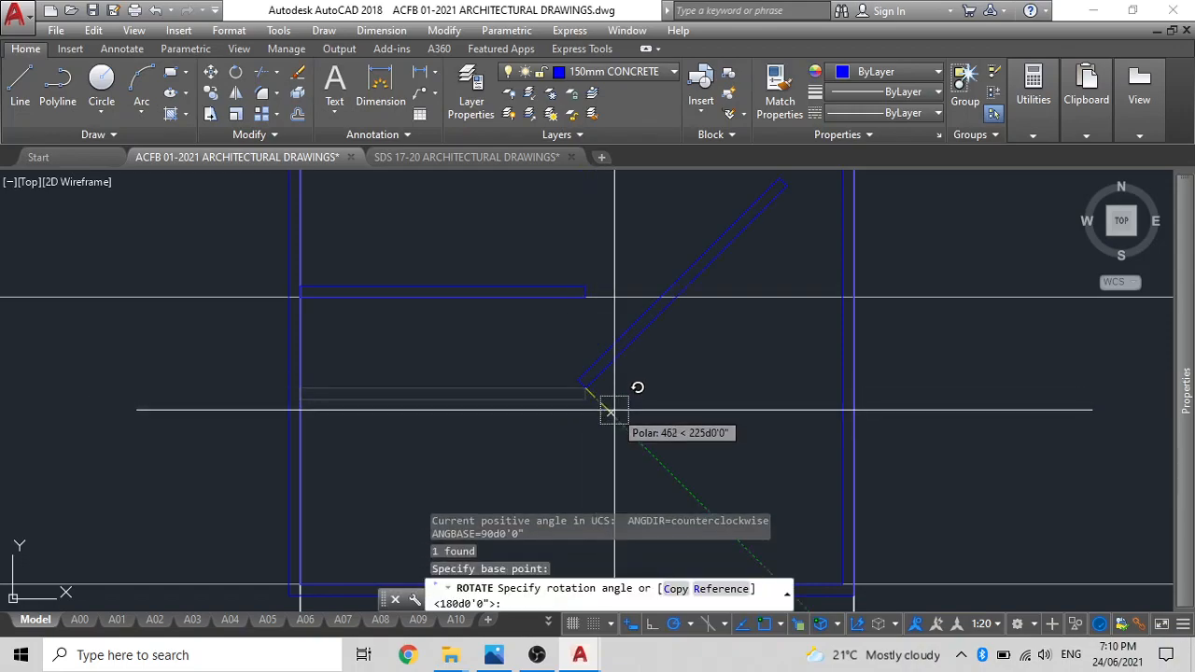
click(625, 387)
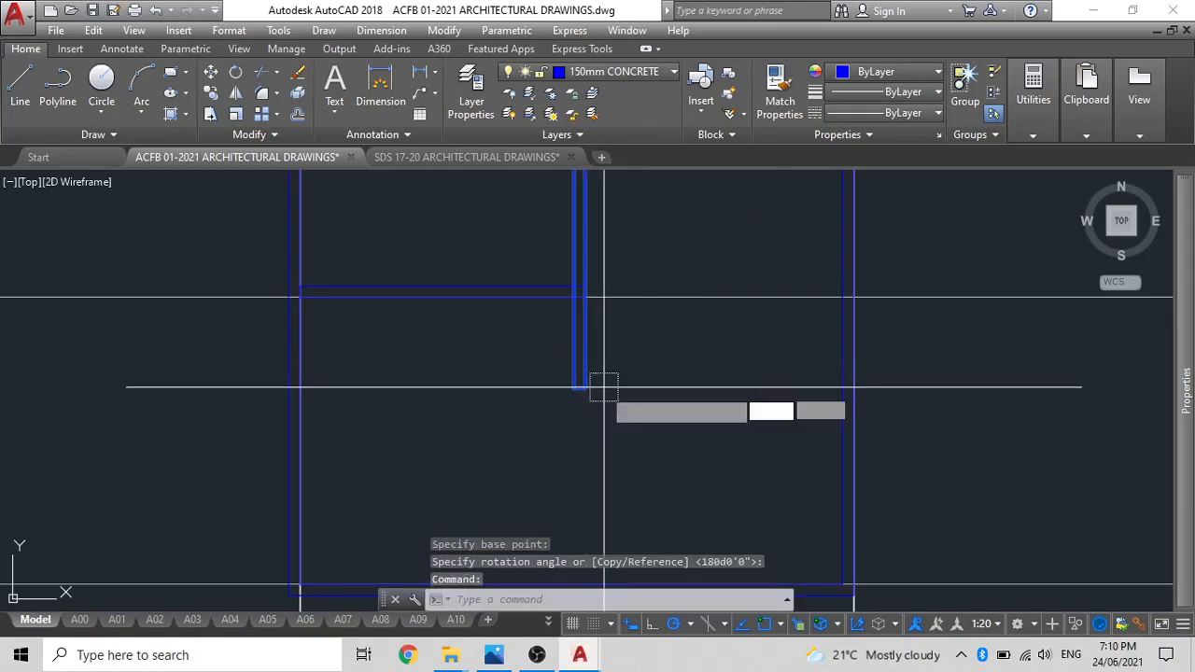
Move the vertical partition down so its upper-right corner meets the lower-right end of the horizontal partition.
text(M)
key(Return)
middle_drag(587, 230, 578, 333)
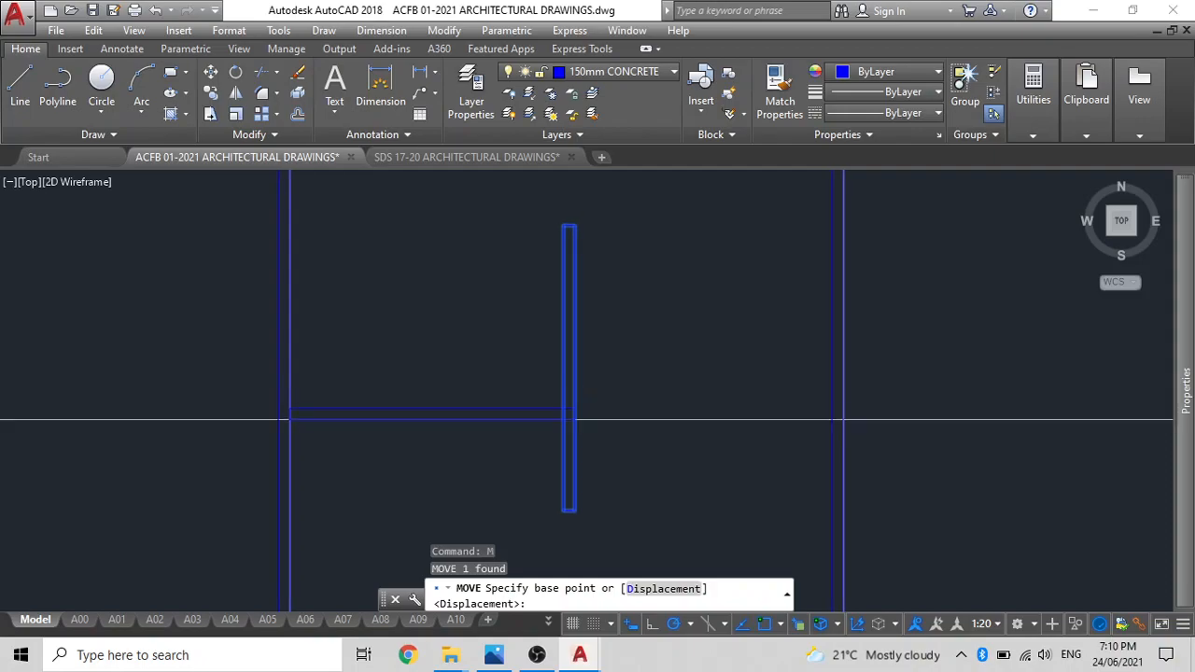
click(575, 223)
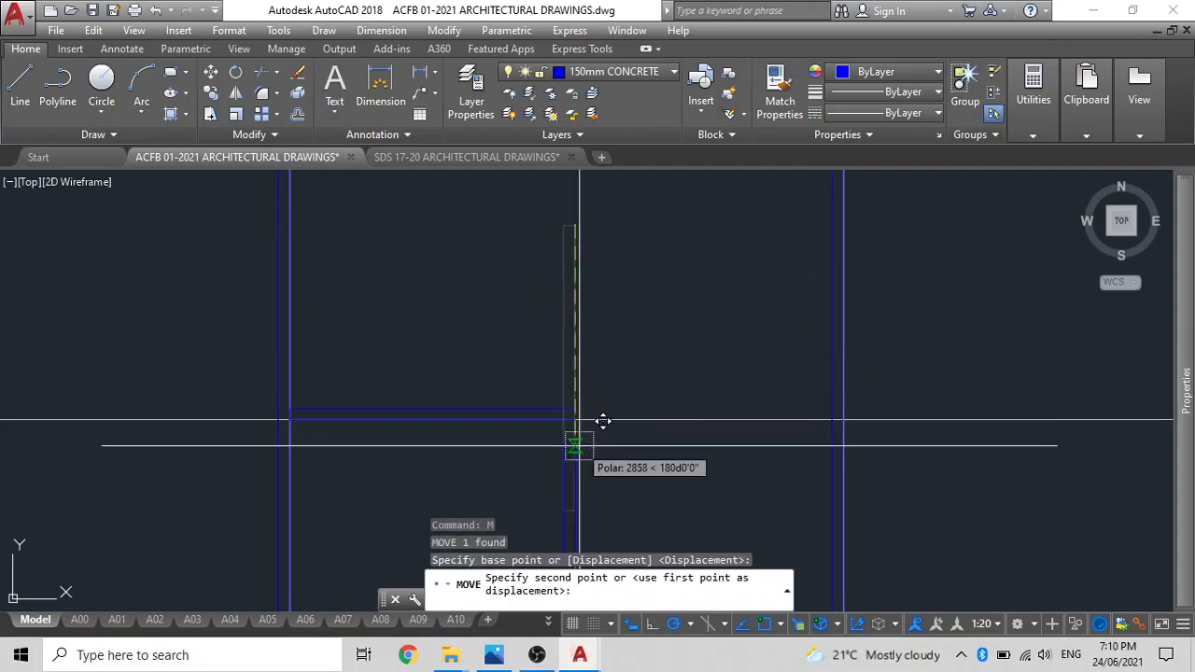
click(574, 419)
middle_drag(626, 404, 658, 138)
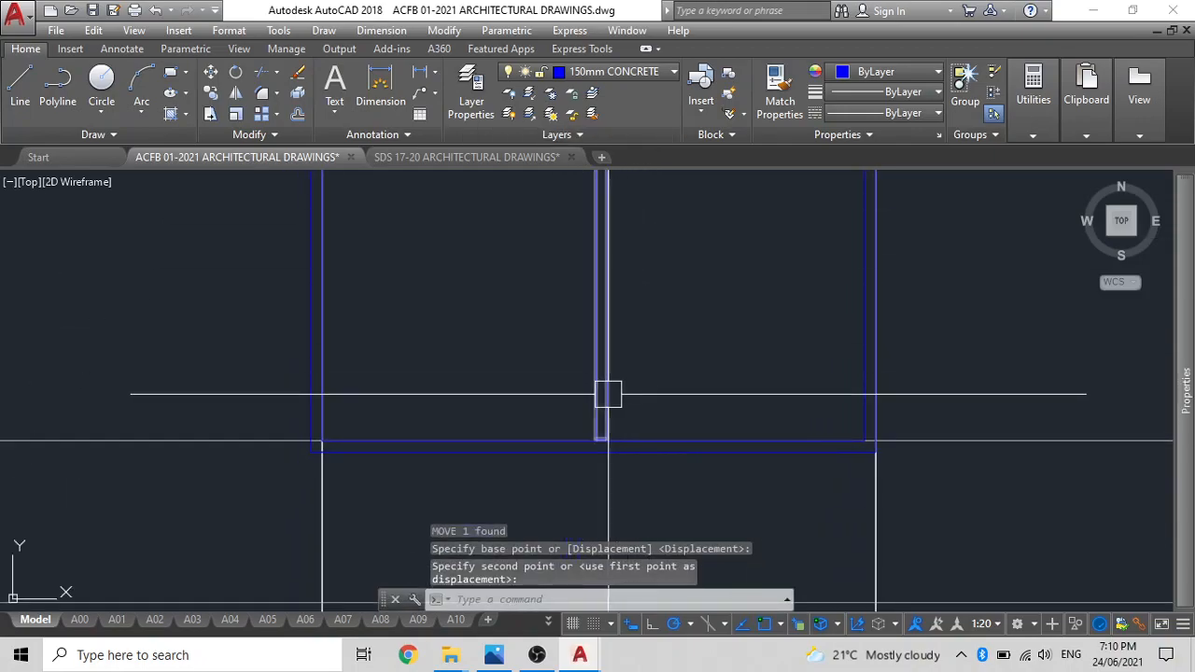
Stretch the lower end of the vertical partition down to the inner face of the lower outer wall.
scroll(594, 392, up, 8)
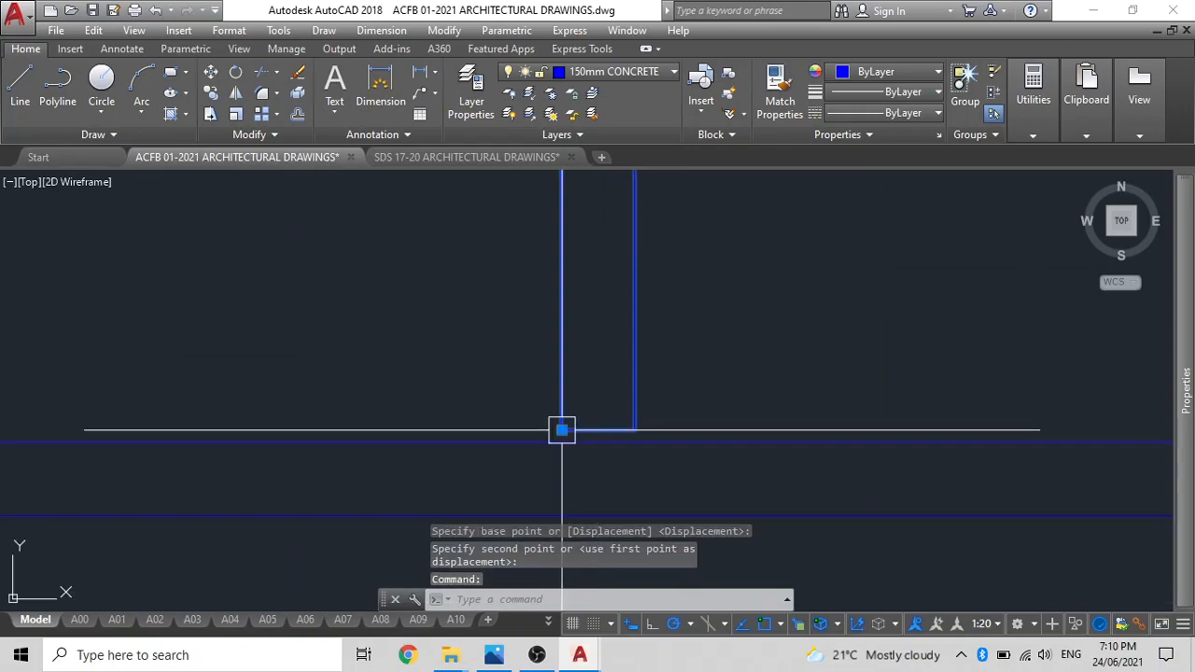
click(561, 430)
click(562, 443)
key(Escape)
scroll(581, 381, down, 9)
middle_drag(574, 388, 578, 426)
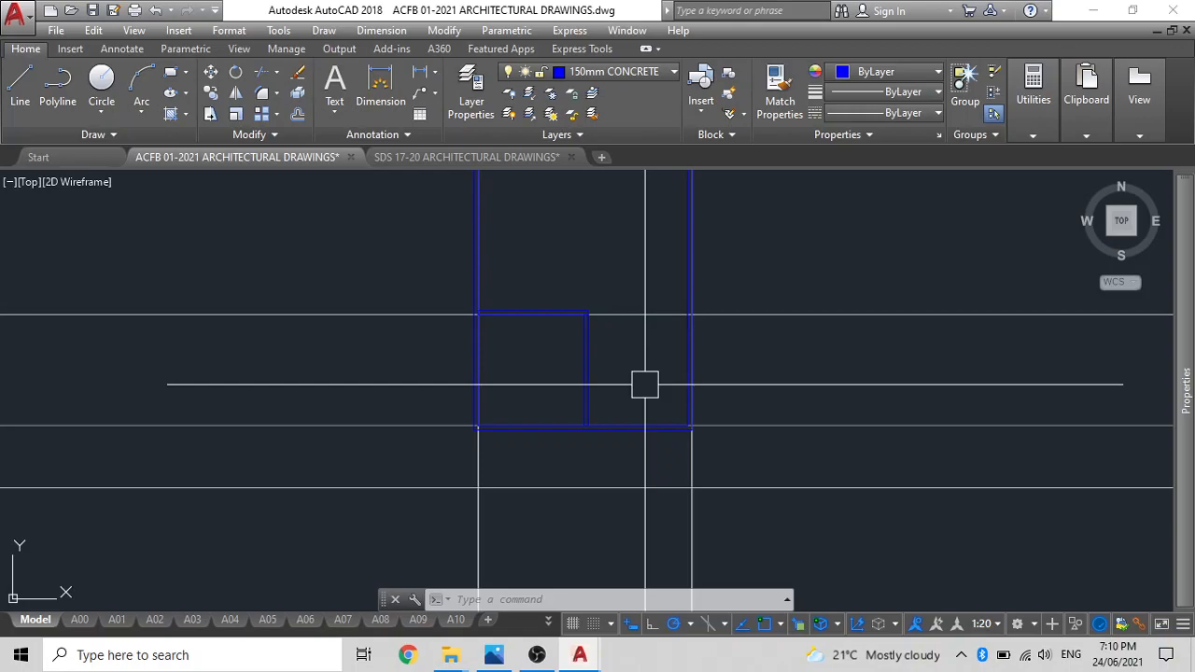
Move the horizontal construction line from the lower face to the upper face of the horizontal partition.
middle_drag(562, 372, 635, 461)
click(689, 404)
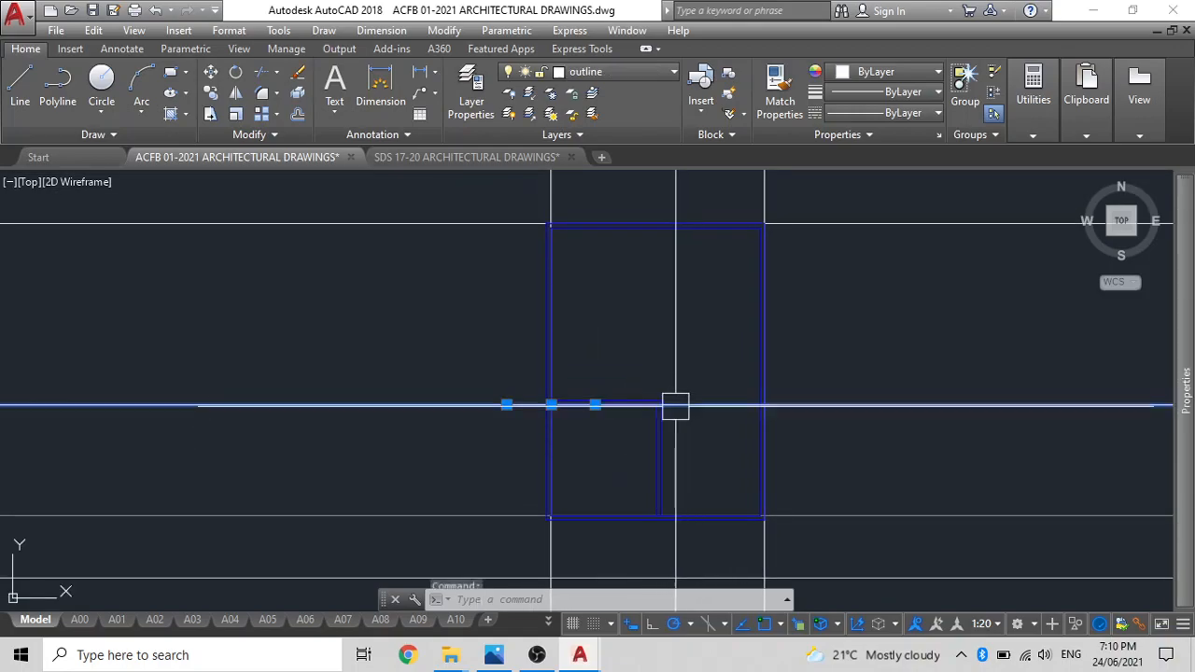
text(m)
key(Return)
scroll(629, 427, up, 3)
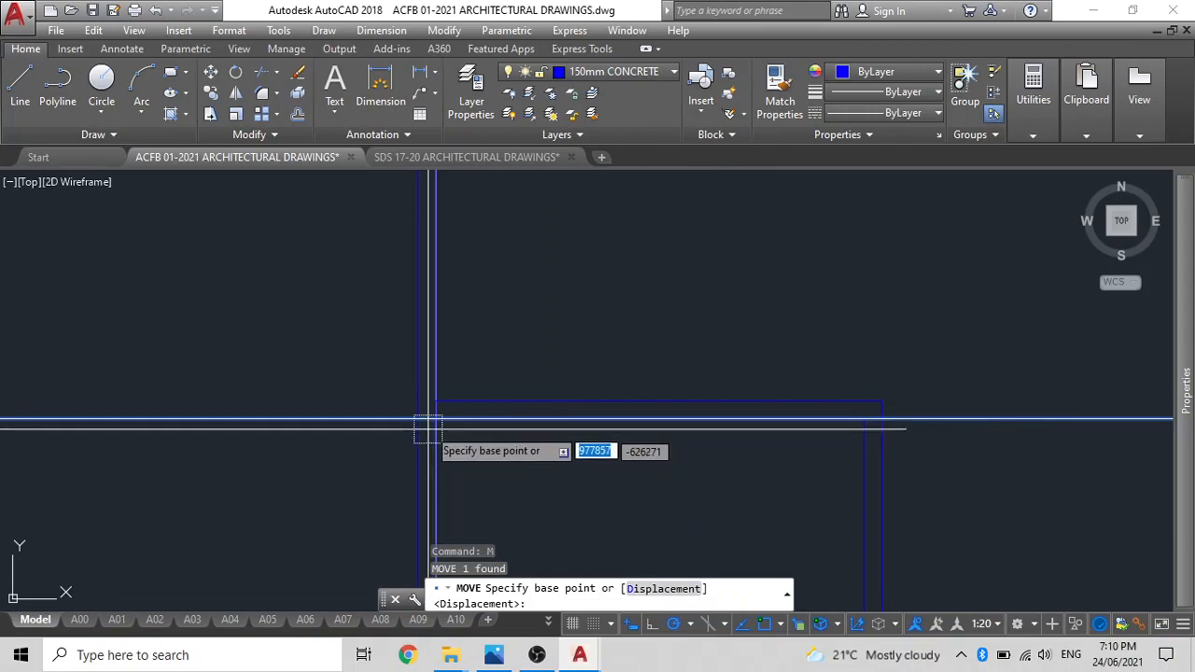
click(436, 418)
click(436, 401)
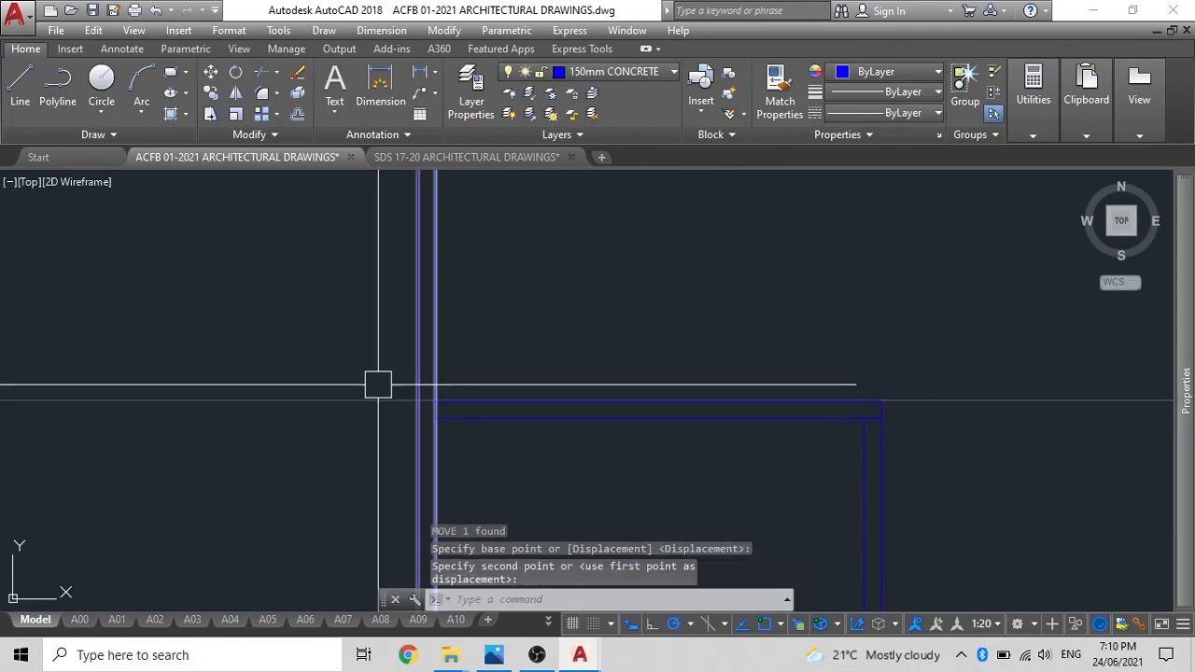
key(Escape)
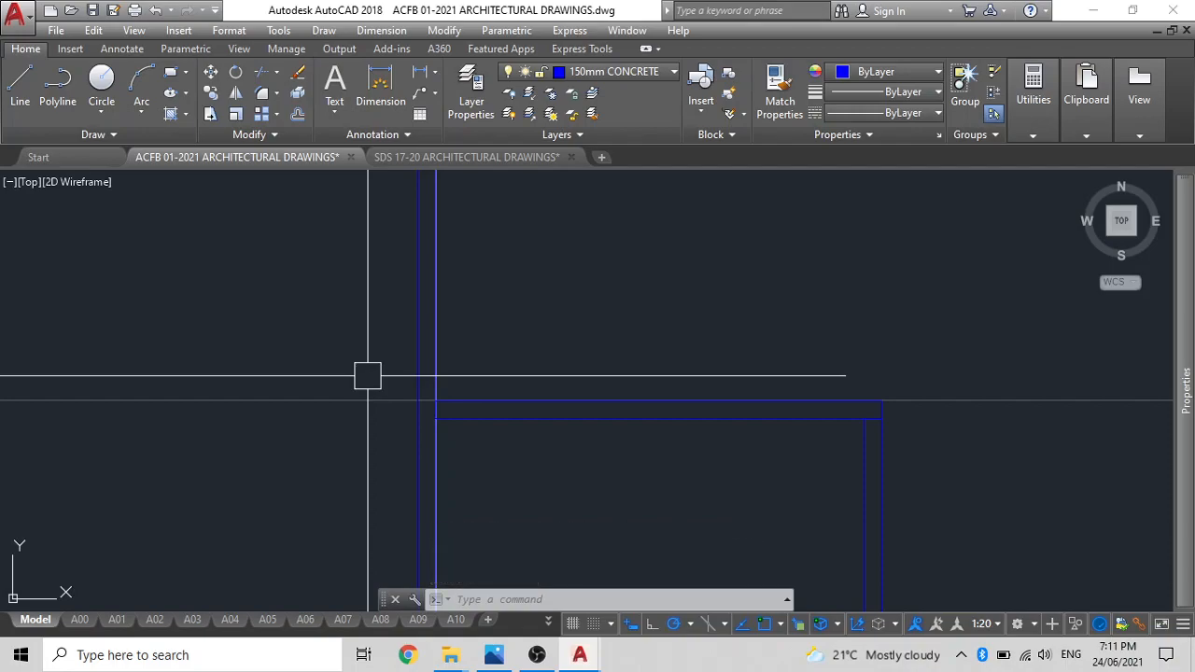
text(2480)
key(Return)
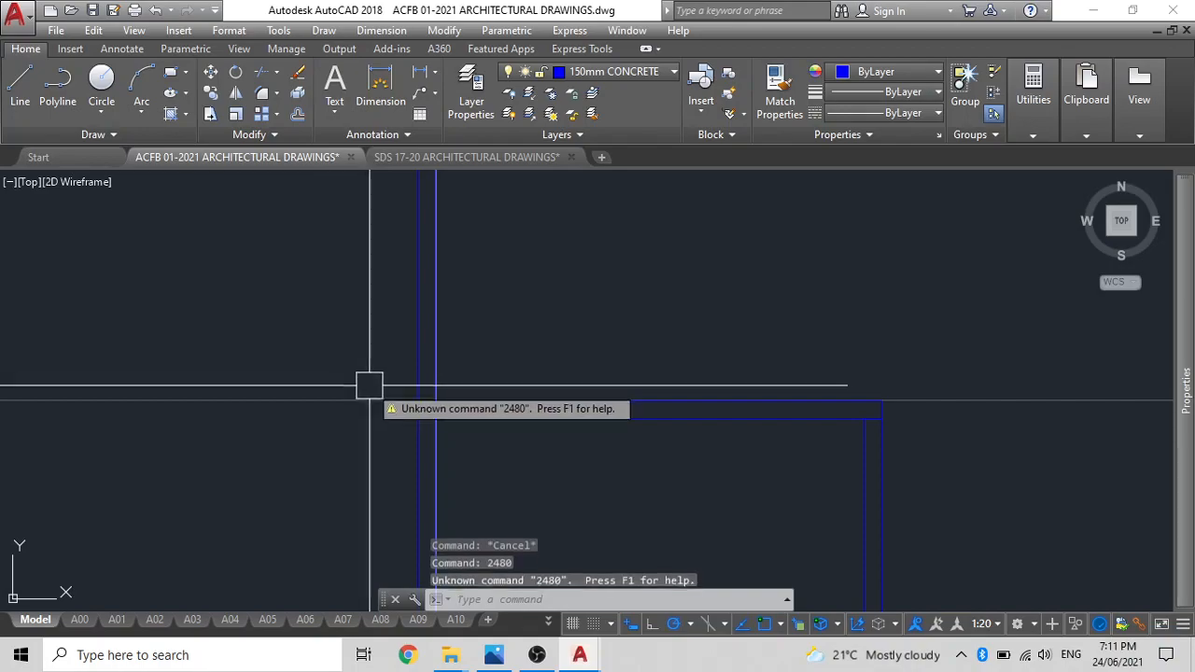
key(Escape)
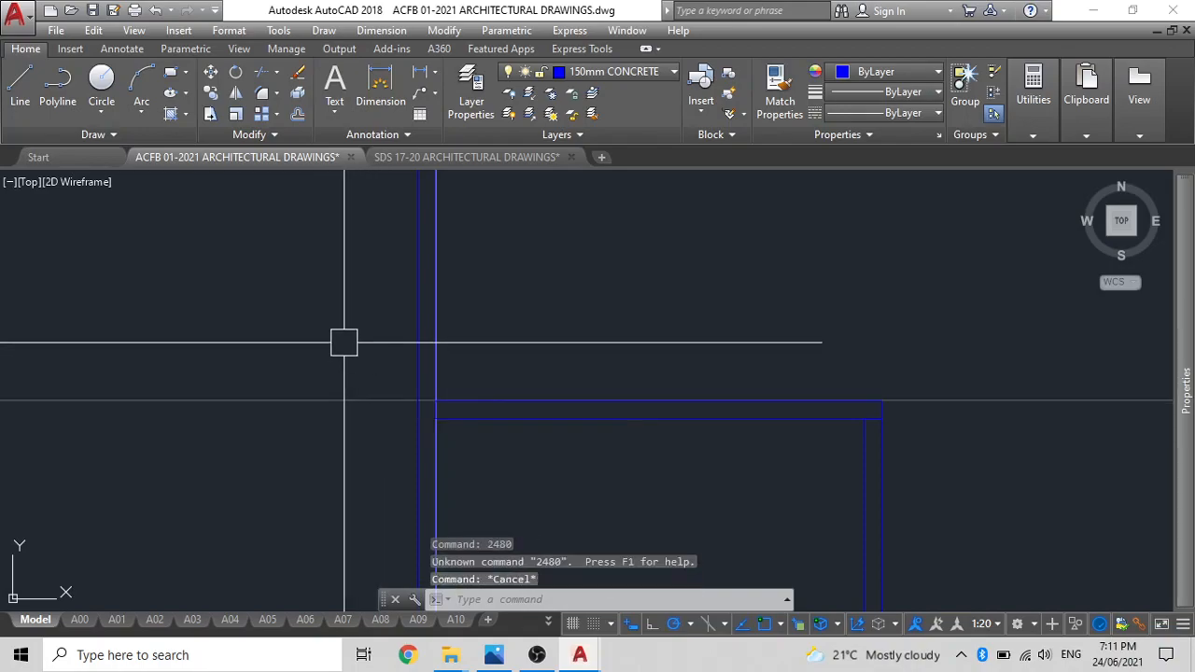
Offset the horizontal construction line on the partition's upper face 2480 mm upwards.
text(o)
key(Return)
text(2480)
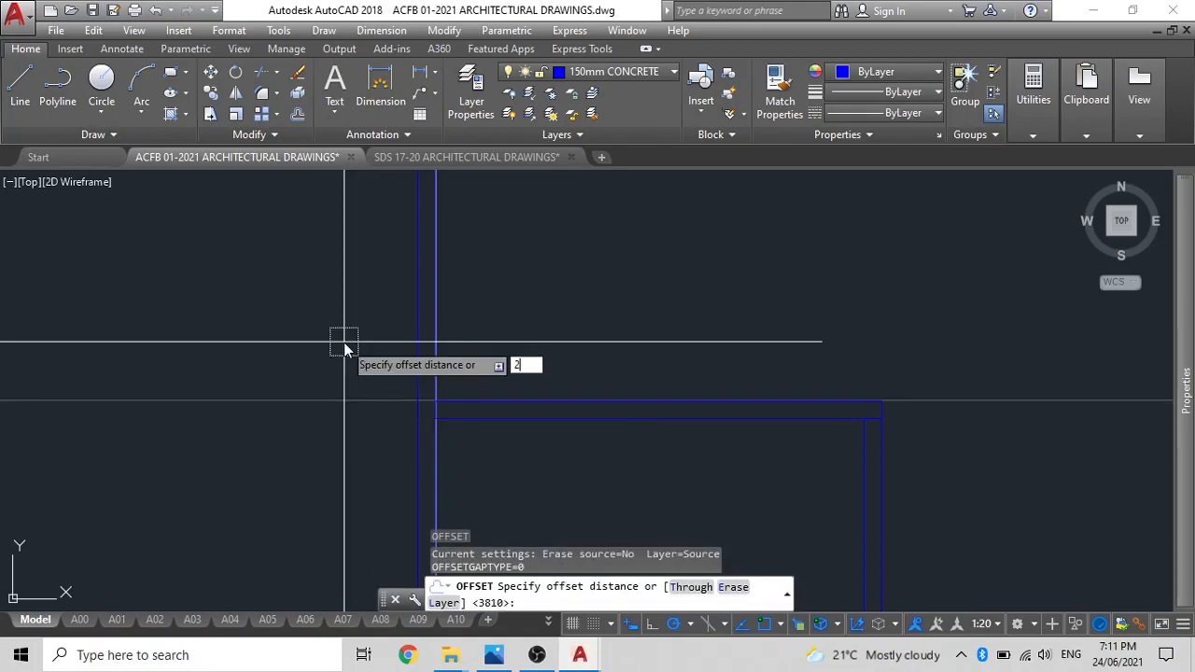
key(Return)
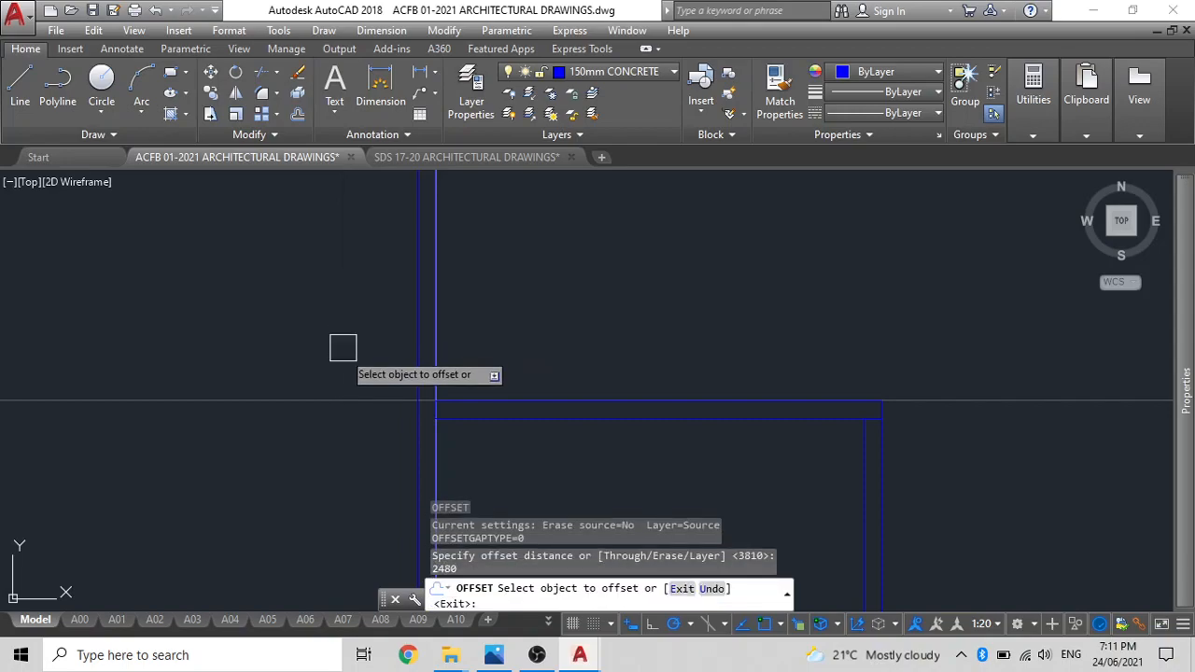
click(355, 404)
click(347, 288)
scroll(347, 280, down, 2)
middle_drag(346, 277, 366, 419)
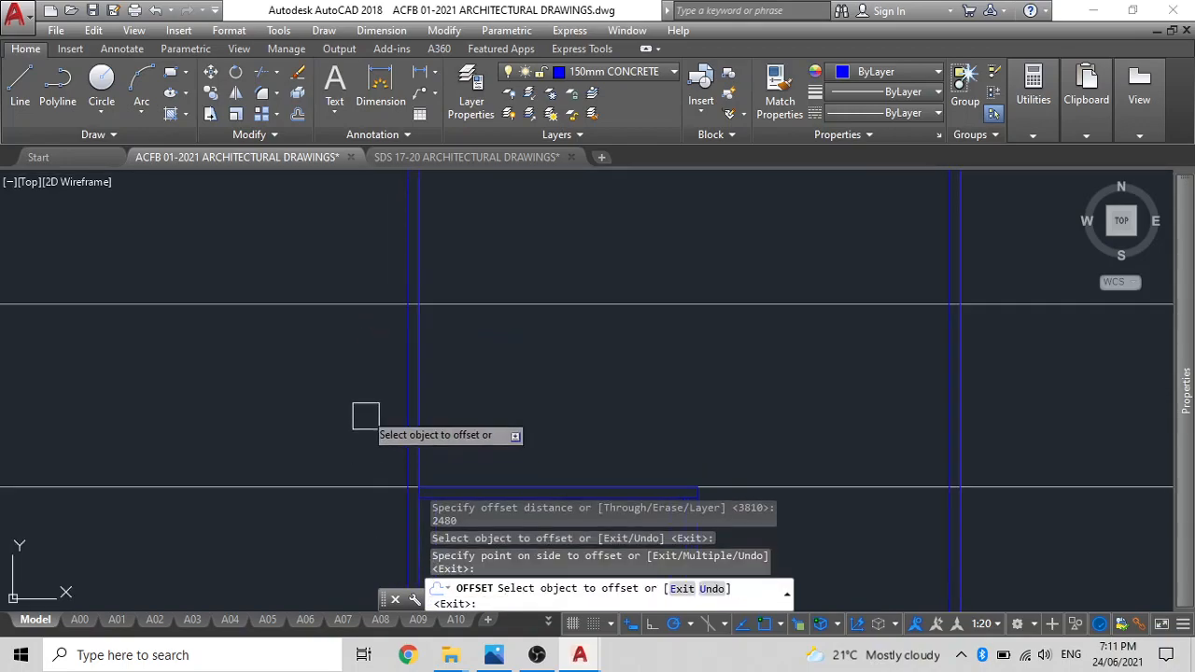
key(Escape)
Copy the horizontal partition up from its lower-left corner to where the upper construction line meets the left wall's inner face.
middle_drag(432, 435, 432, 351)
click(494, 418)
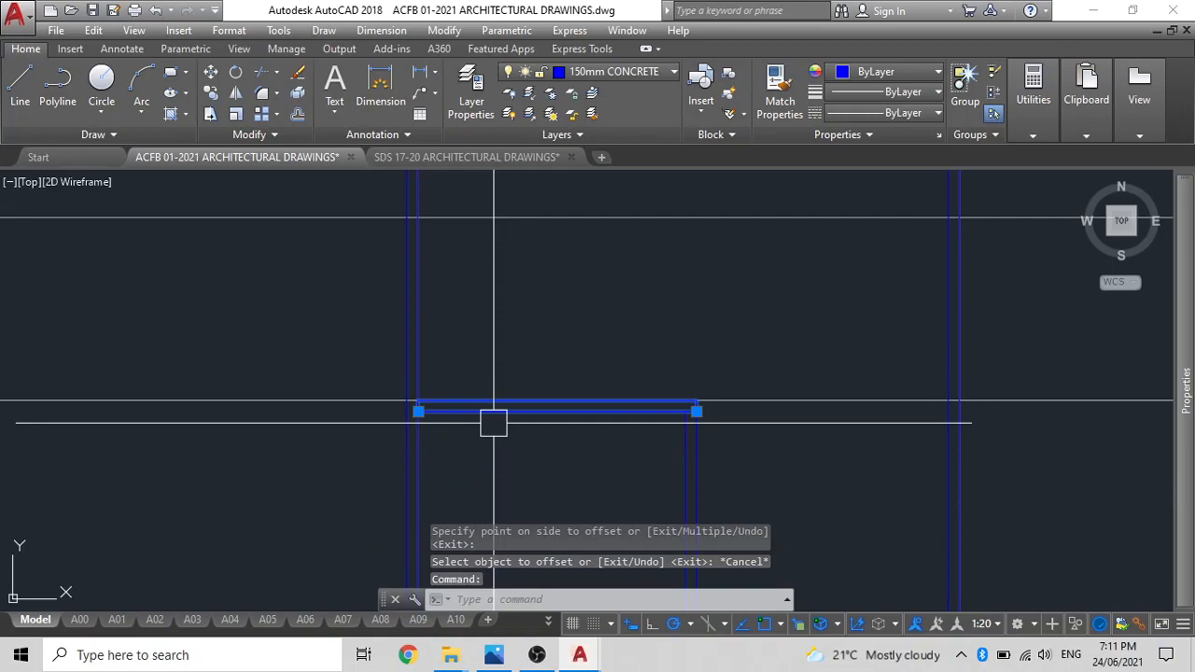
text(CO)
key(Return)
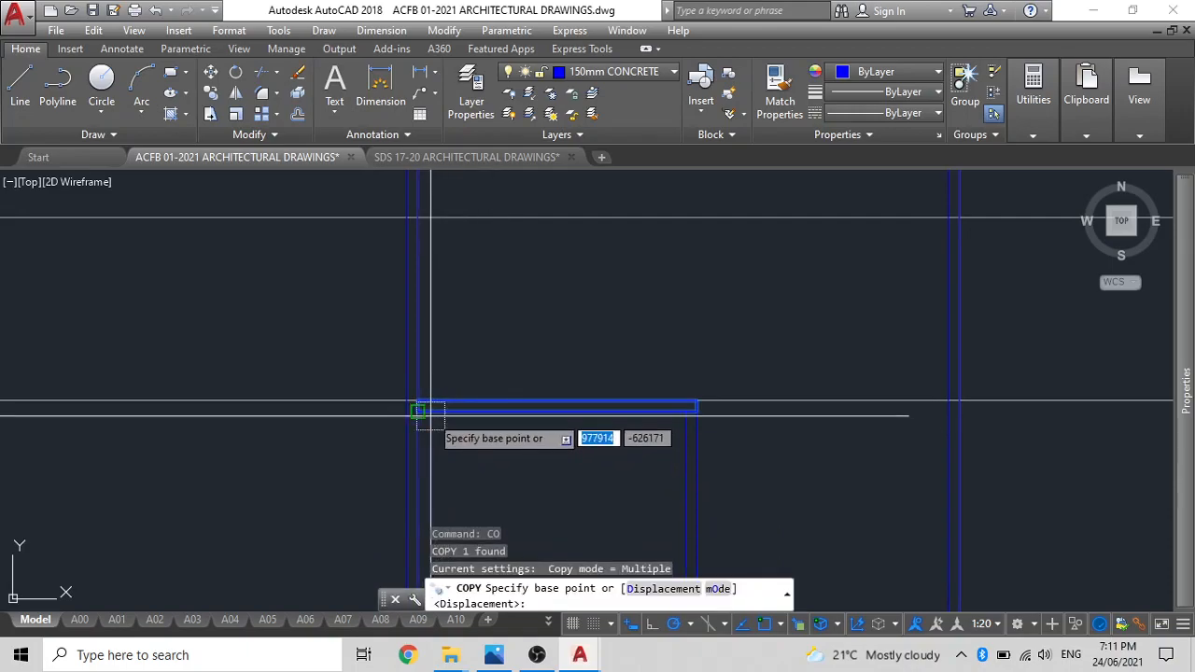
click(417, 409)
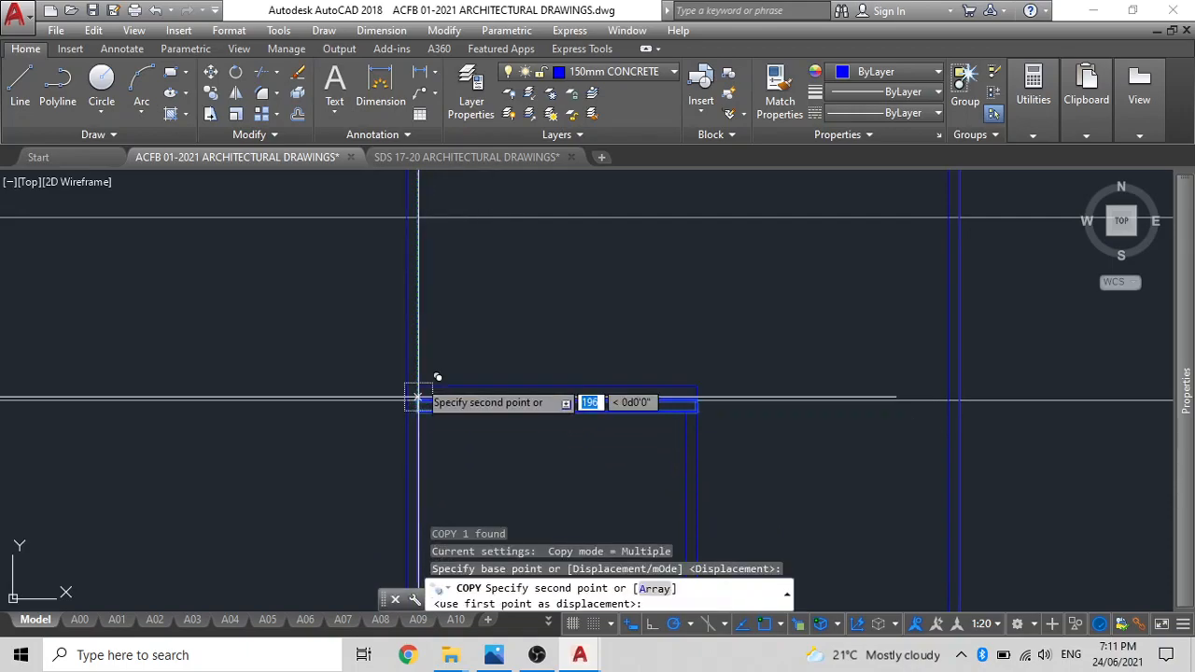
click(419, 214)
middle_drag(564, 297, 567, 400)
key(Escape)
scroll(641, 353, down, 2)
click(738, 337)
key(Escape)
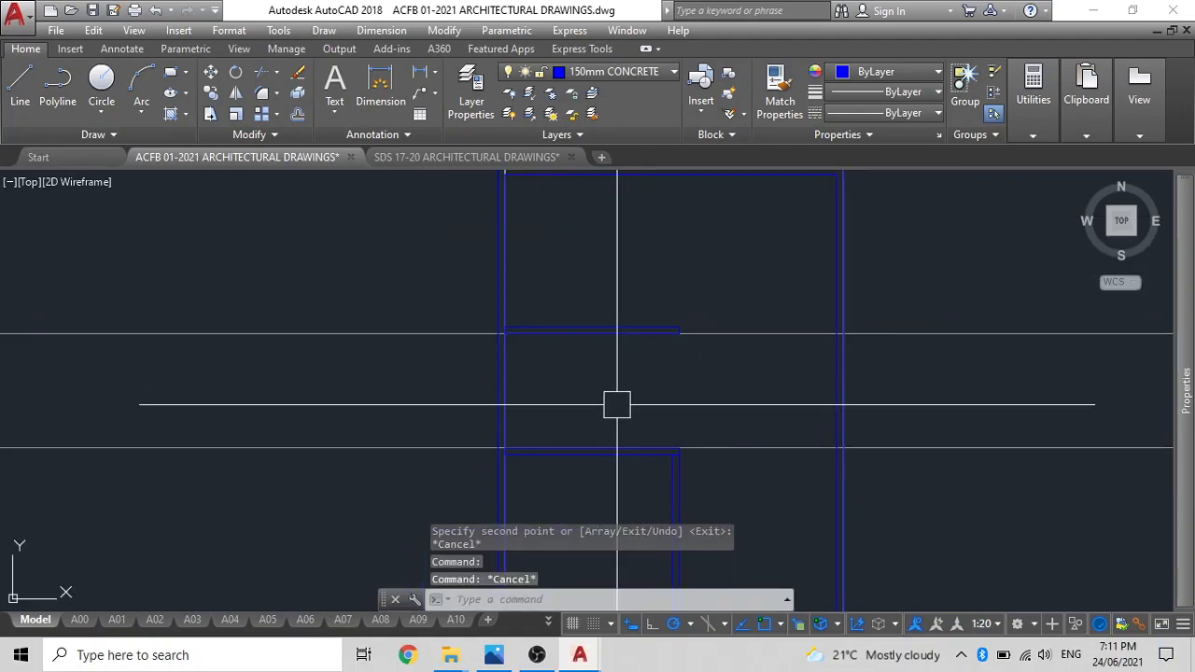
Copy the vertical partition from its lower-right corner to the lower-right end of the upper horizontal partition.
middle_drag(638, 473, 643, 389)
click(668, 425)
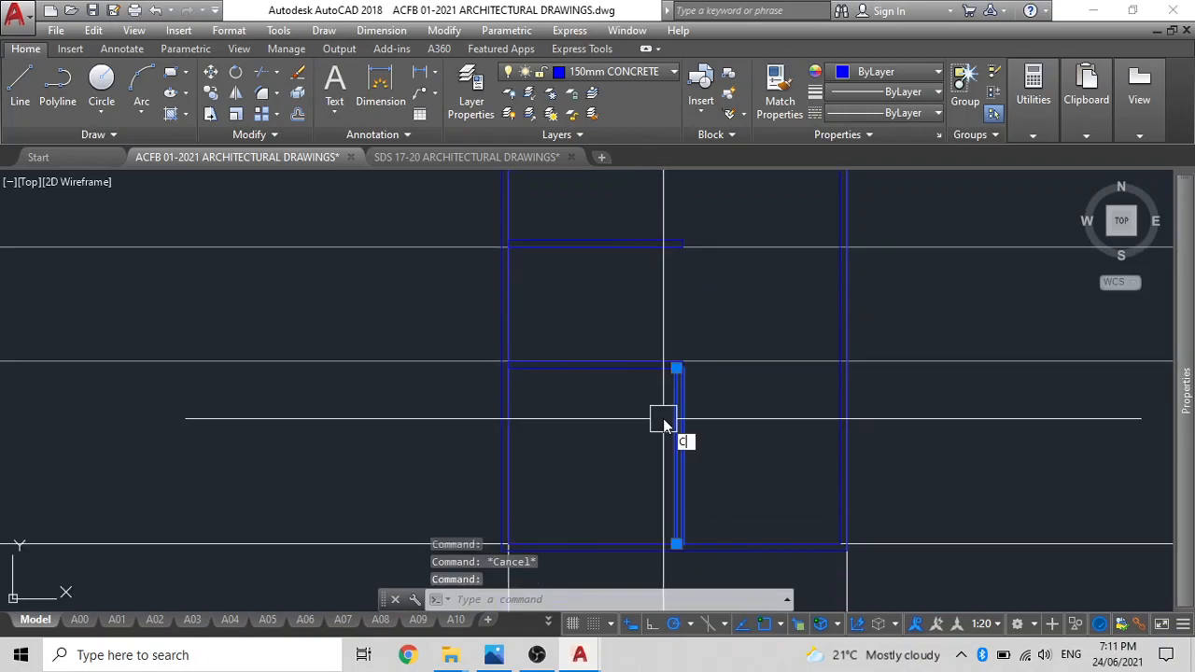
text(o)
key(Return)
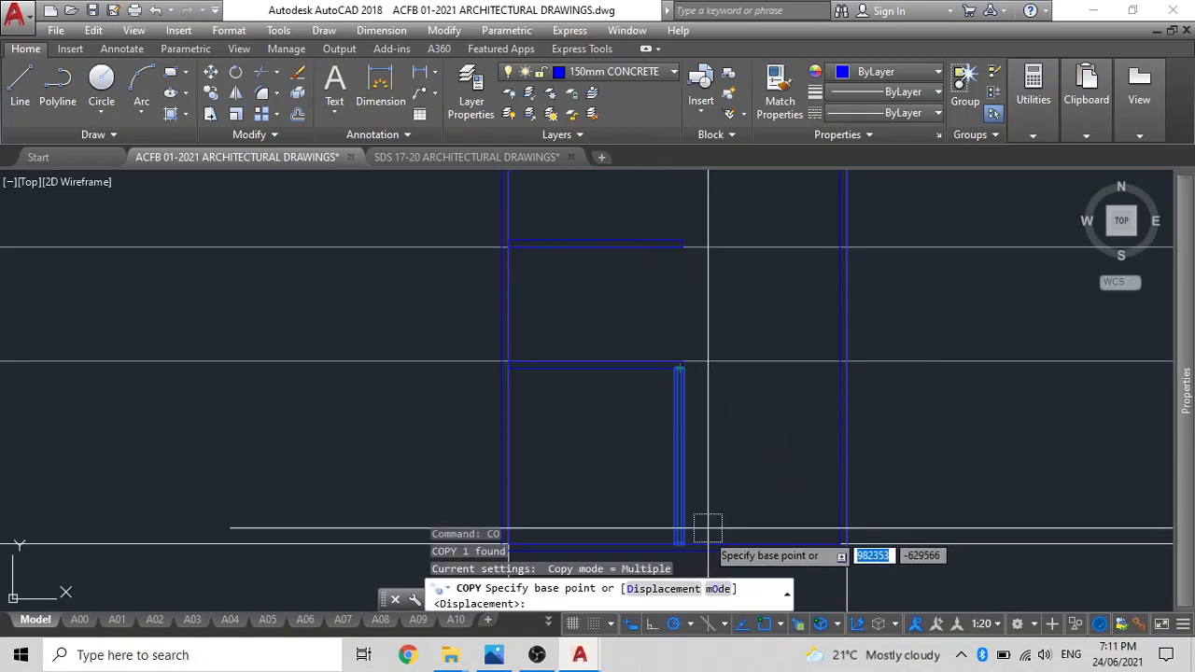
click(682, 543)
scroll(675, 320, down, 1)
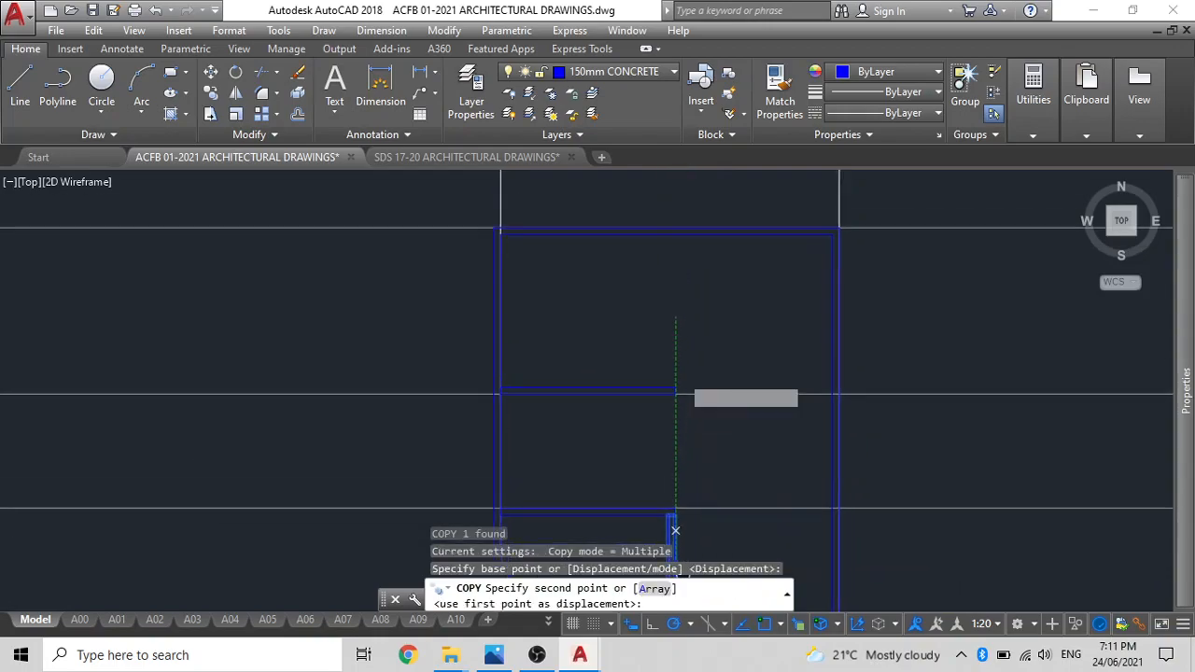
scroll(669, 331, up, 3)
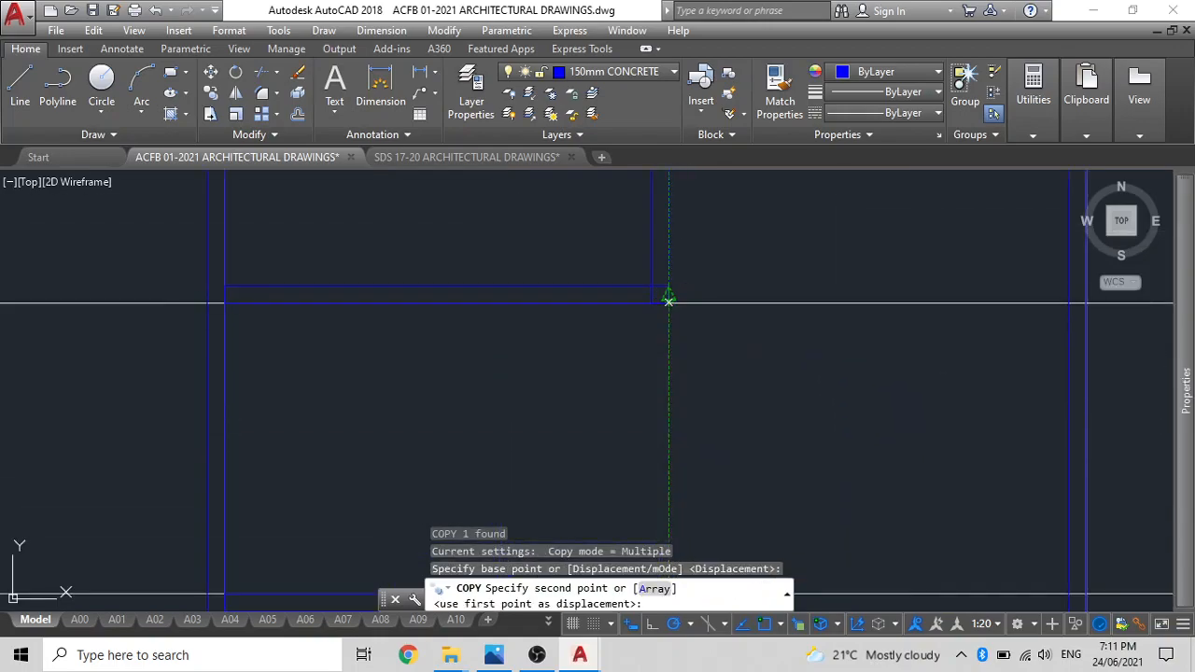
click(669, 308)
scroll(691, 304, down, 2)
key(Escape)
Try to join the copied vertical partition to the upper outer wall with an Open Tee, and undo it.
click(693, 264)
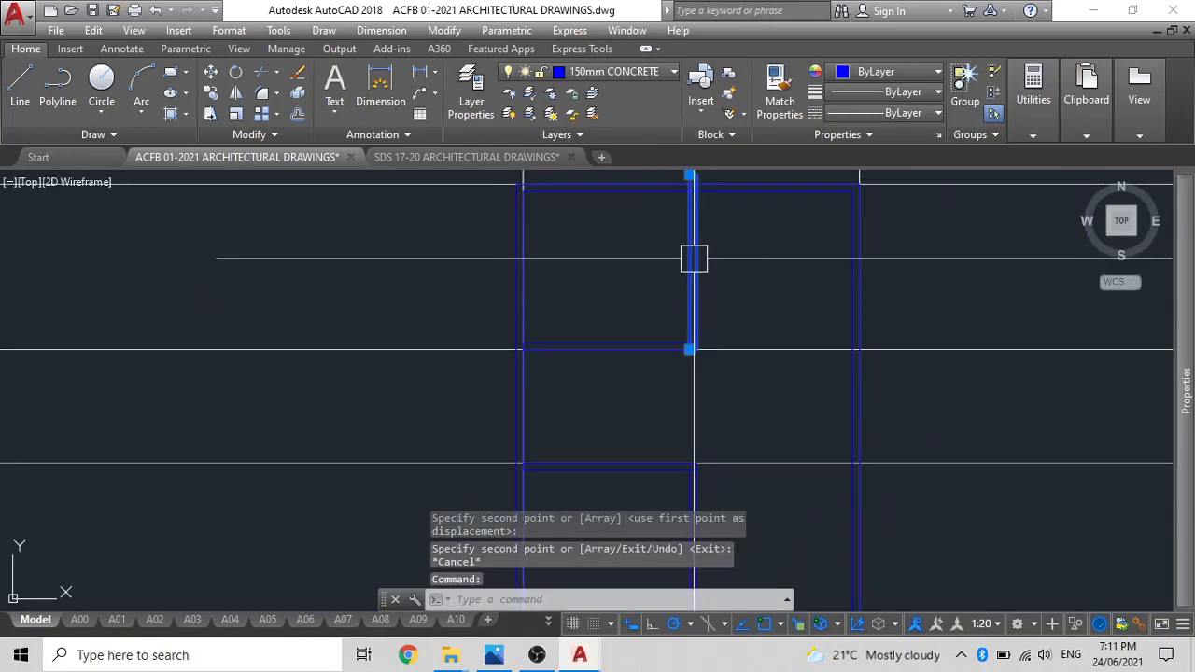
scroll(695, 178, up, 5)
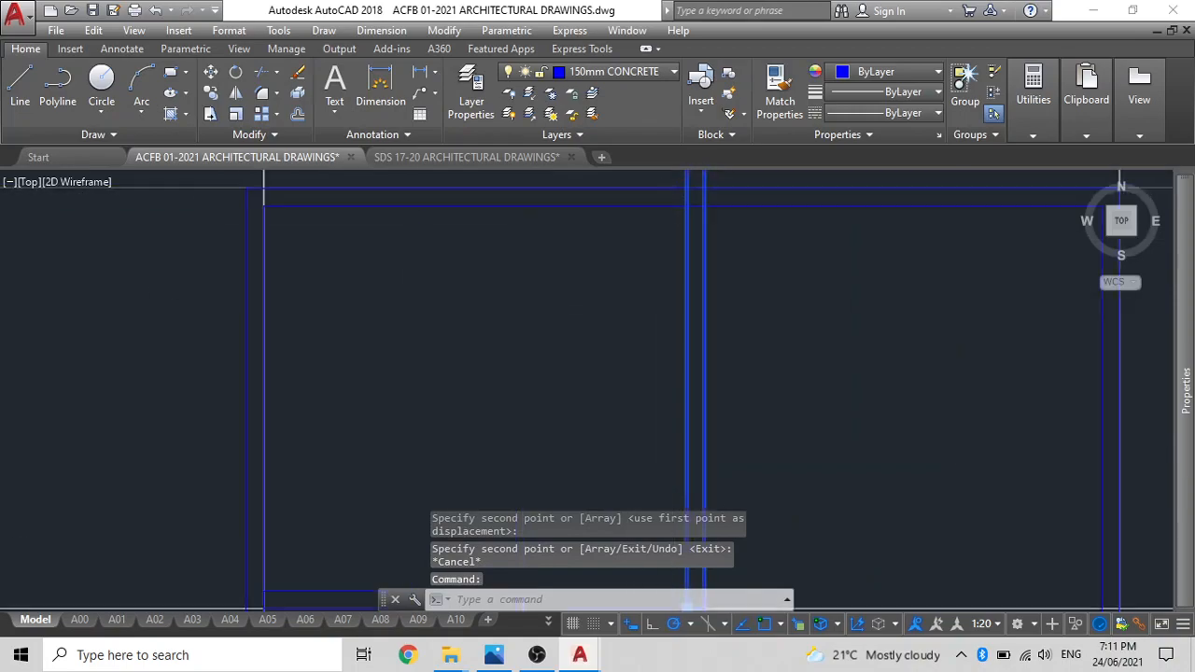
scroll(655, 302, down, 1)
key(Escape)
double_click(648, 268)
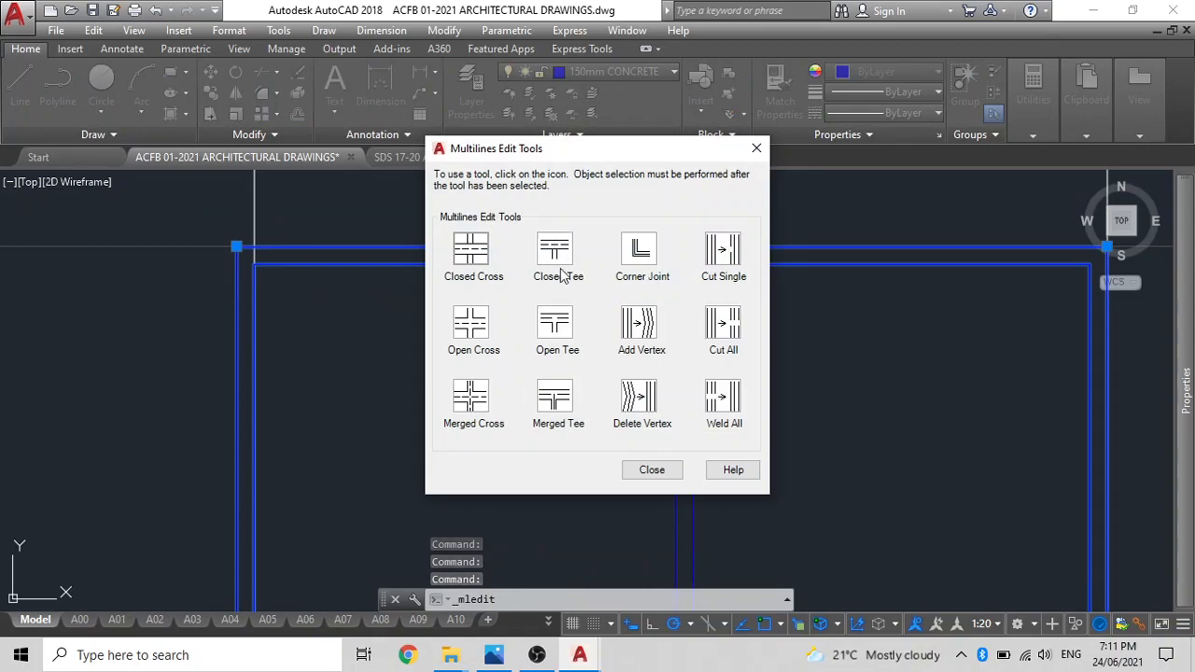
click(563, 324)
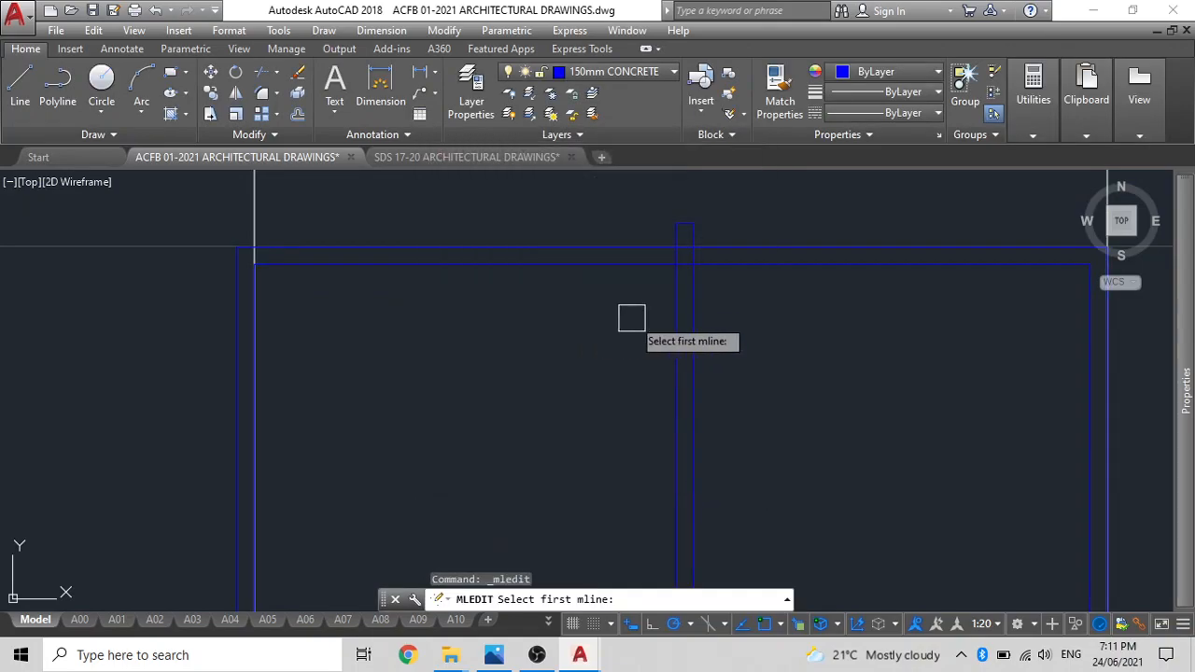
click(668, 292)
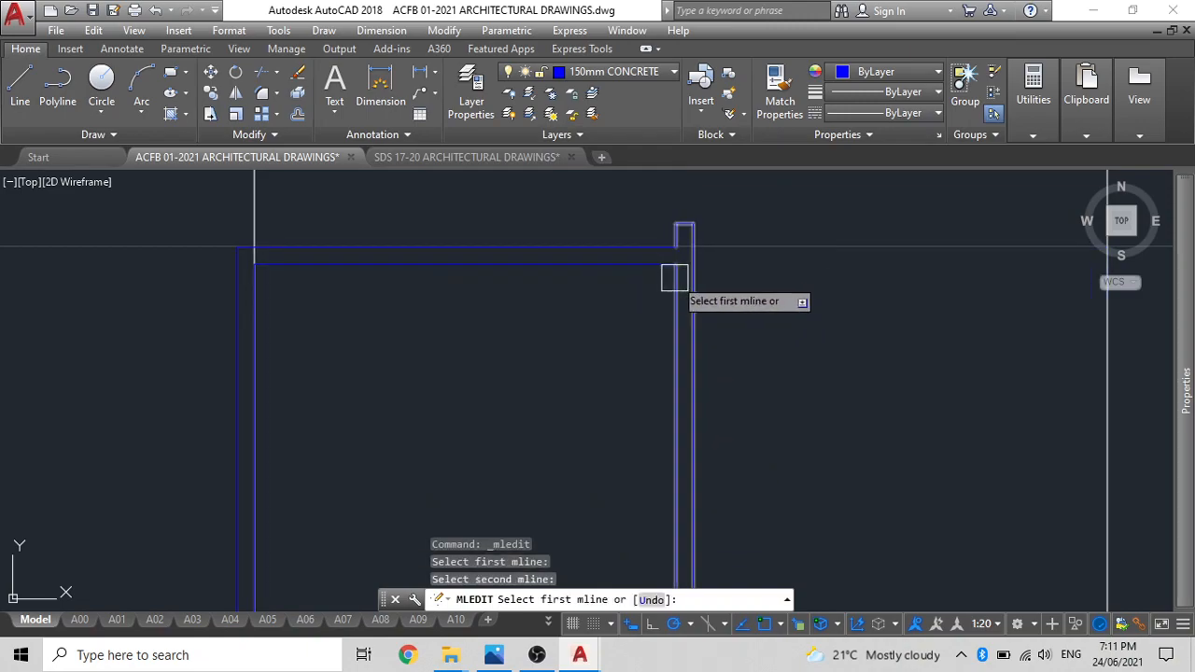
text(u)
key(Return)
key(Escape)
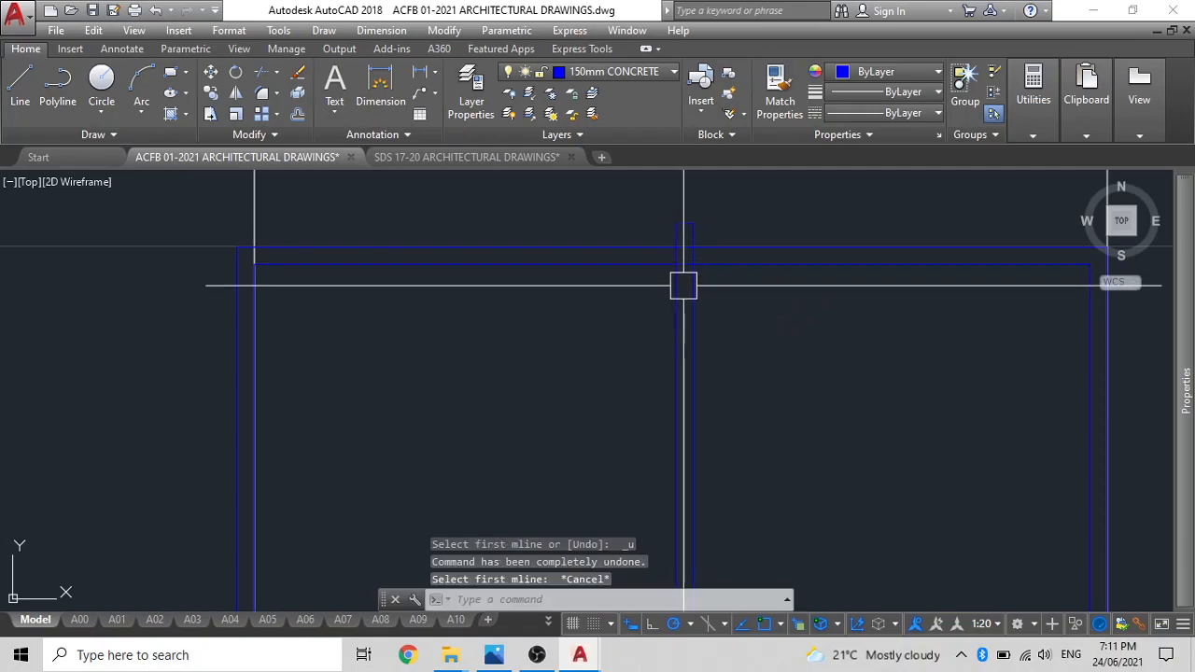
Stretch the upper end of the copied vertical partition down to the inner face of the upper outer wall.
click(677, 223)
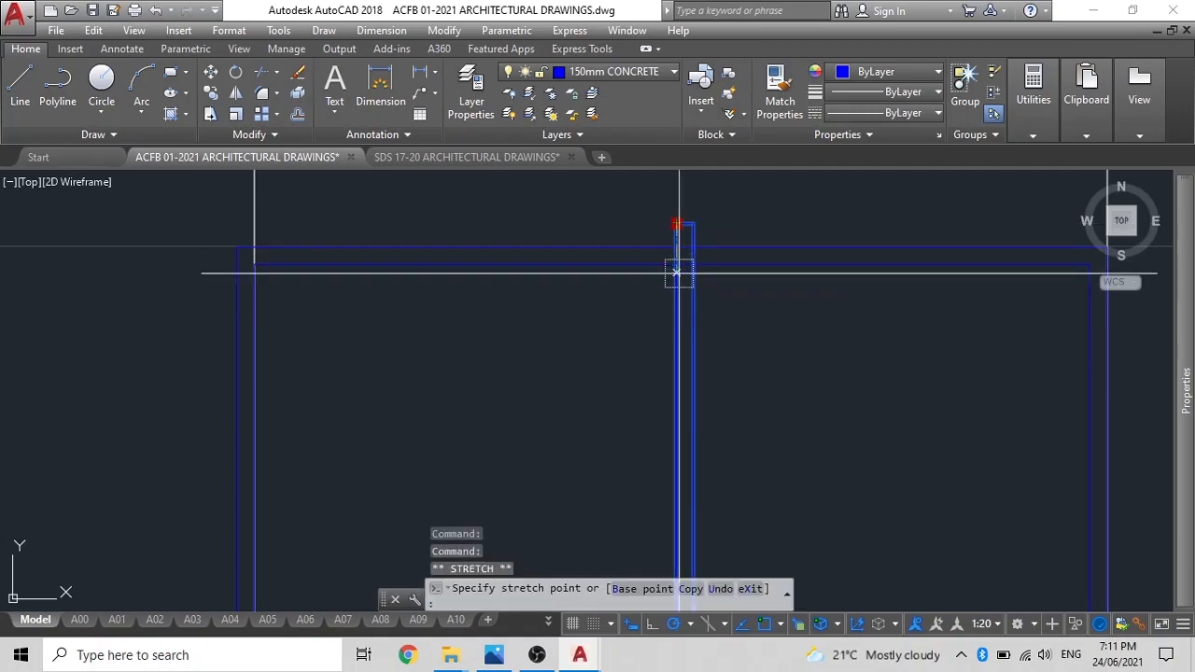
key(Escape)
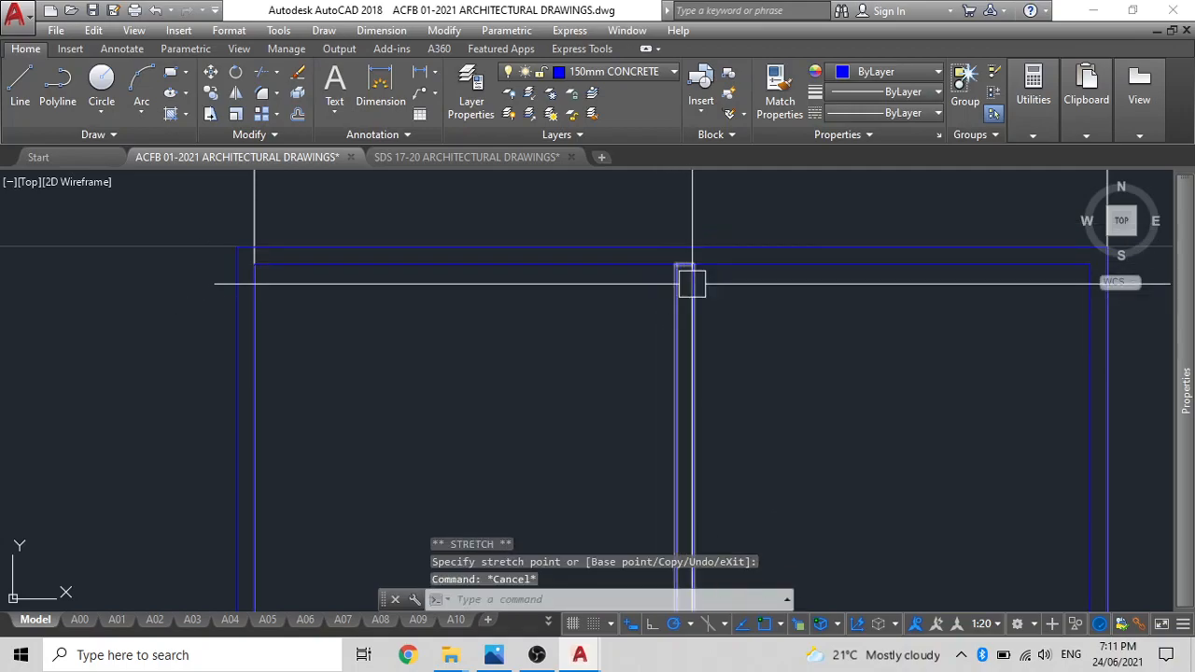
scroll(695, 266, down, 4)
key(Escape)
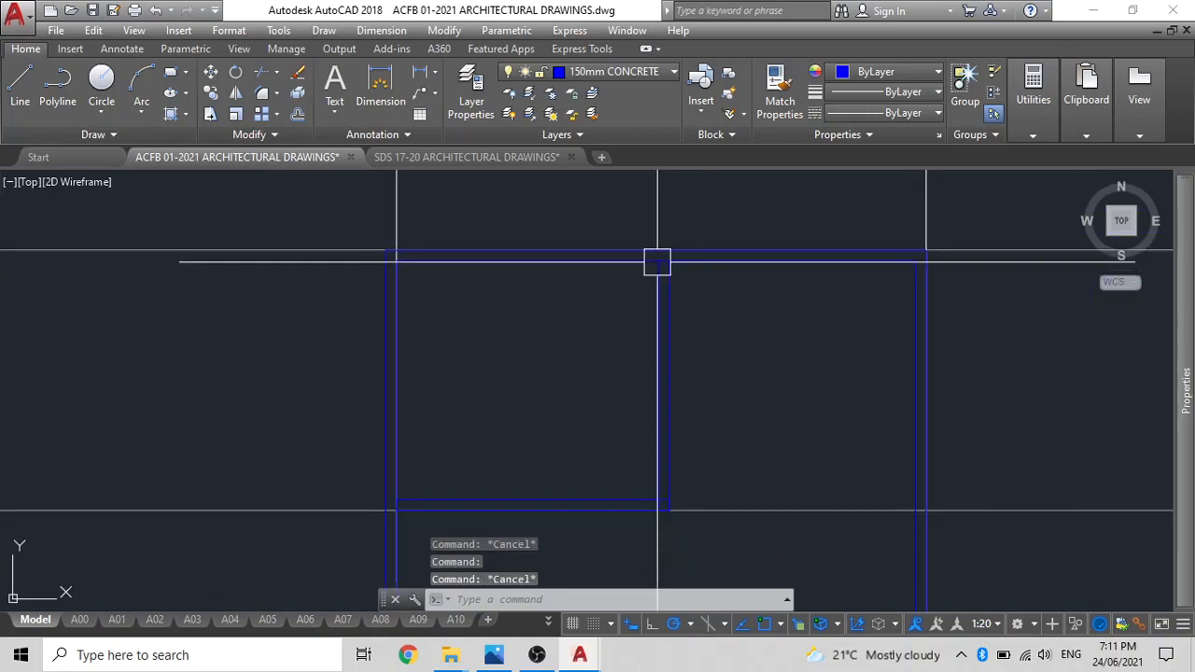
Join the upper horizontal partition and the vertical partition above it with a Corner Joint.
scroll(656, 438, up, 6)
double_click(641, 336)
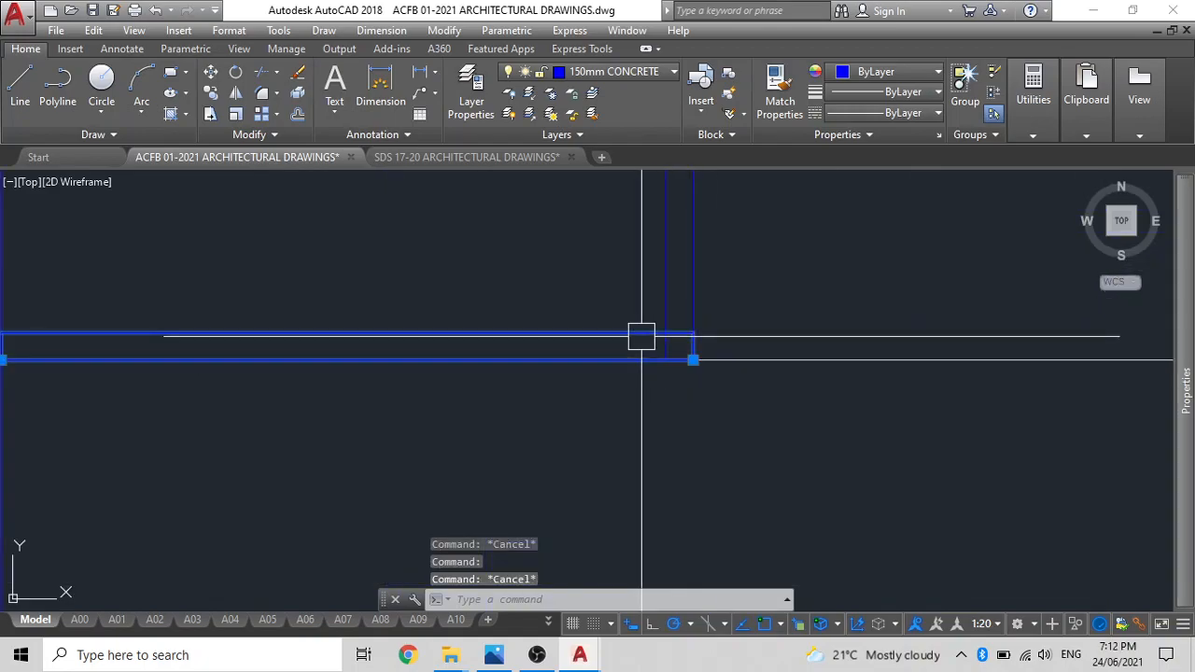
click(640, 250)
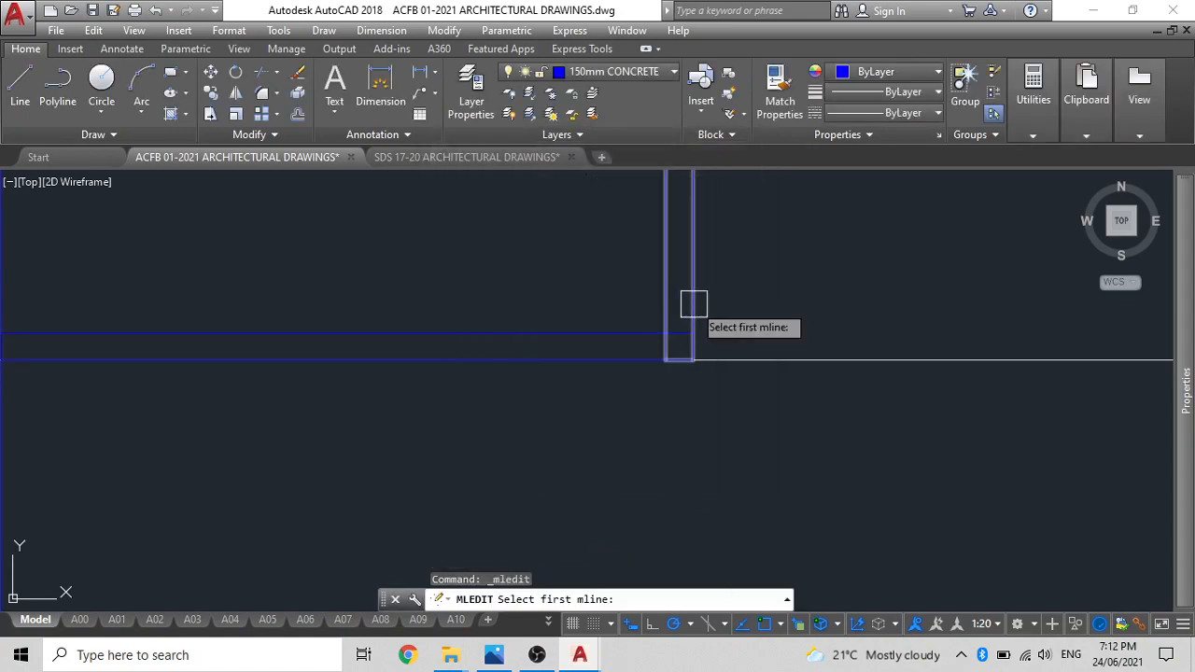
click(655, 334)
click(640, 329)
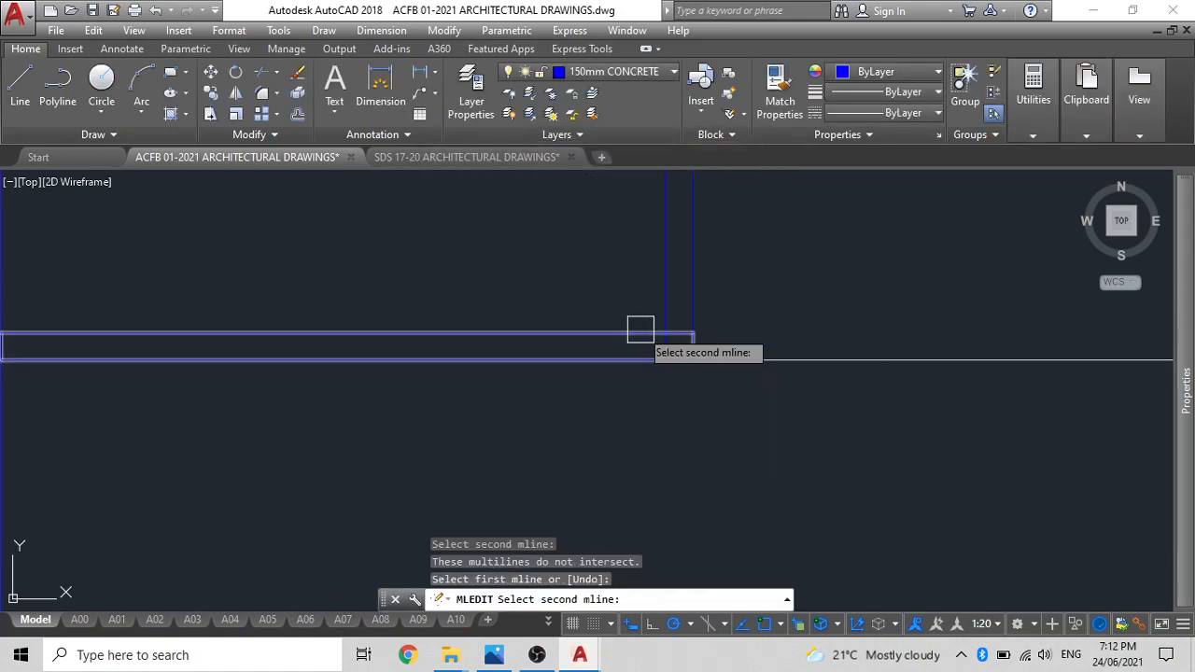
click(660, 297)
key(Escape)
scroll(644, 345, down, 5)
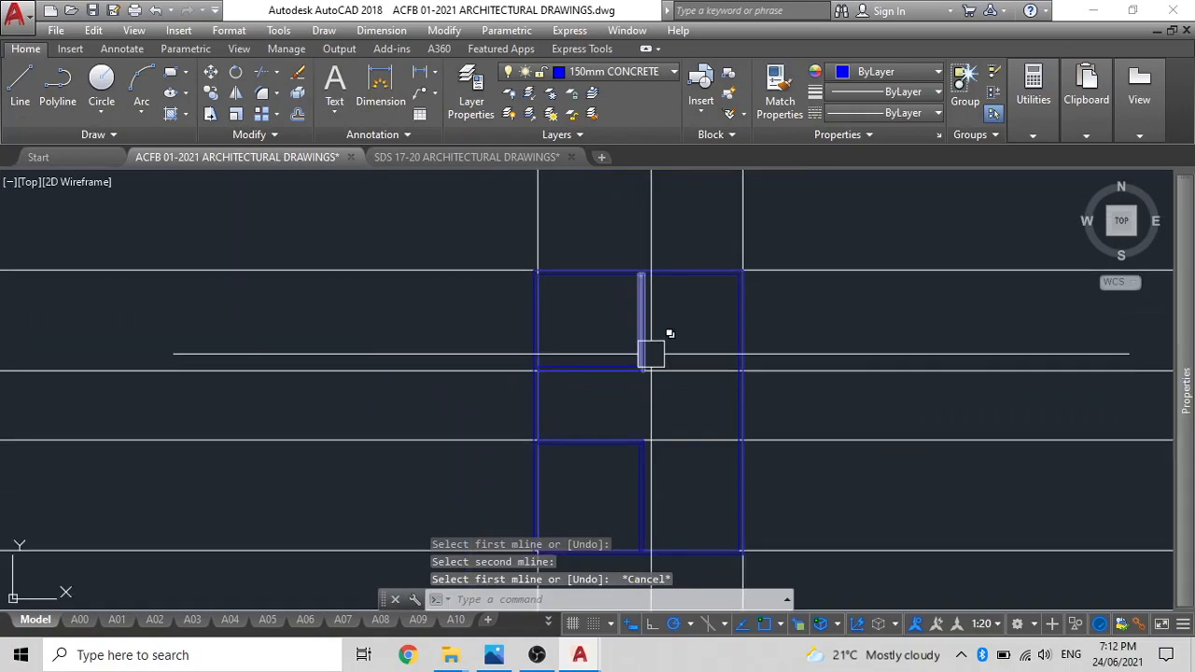
Move the upper and right-hand construction lines from the outer to the inner upper-right corner of the outer wall.
middle_drag(761, 283, 725, 304)
click(742, 296)
click(700, 254)
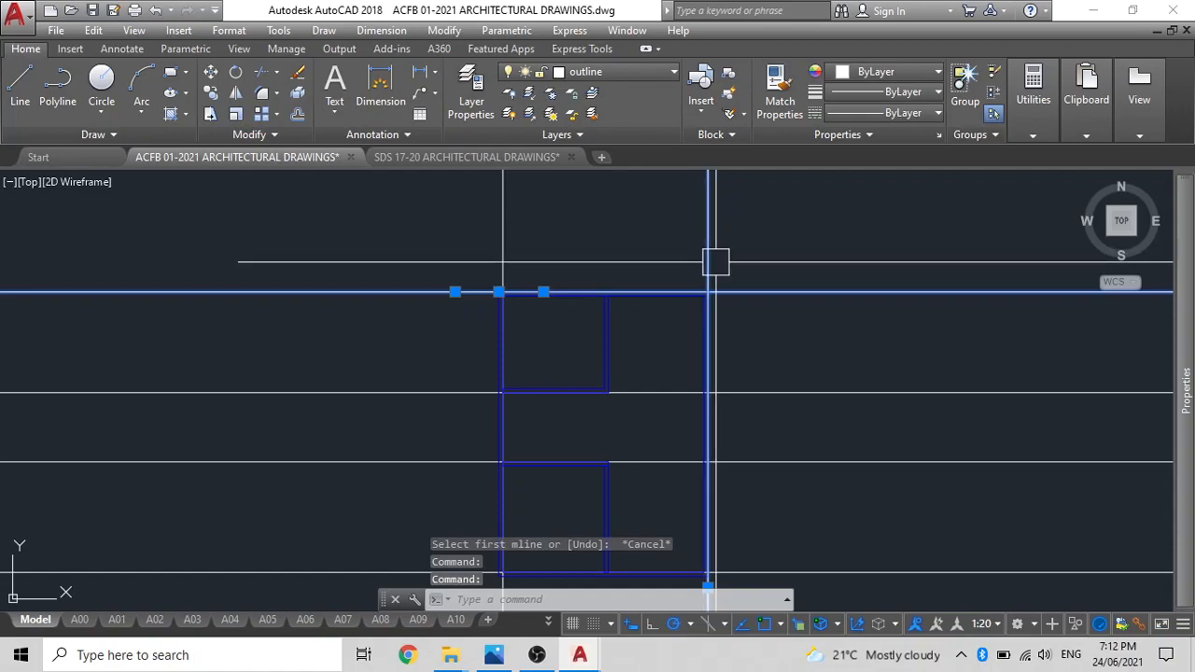
key(Return)
scroll(690, 301, up, 4)
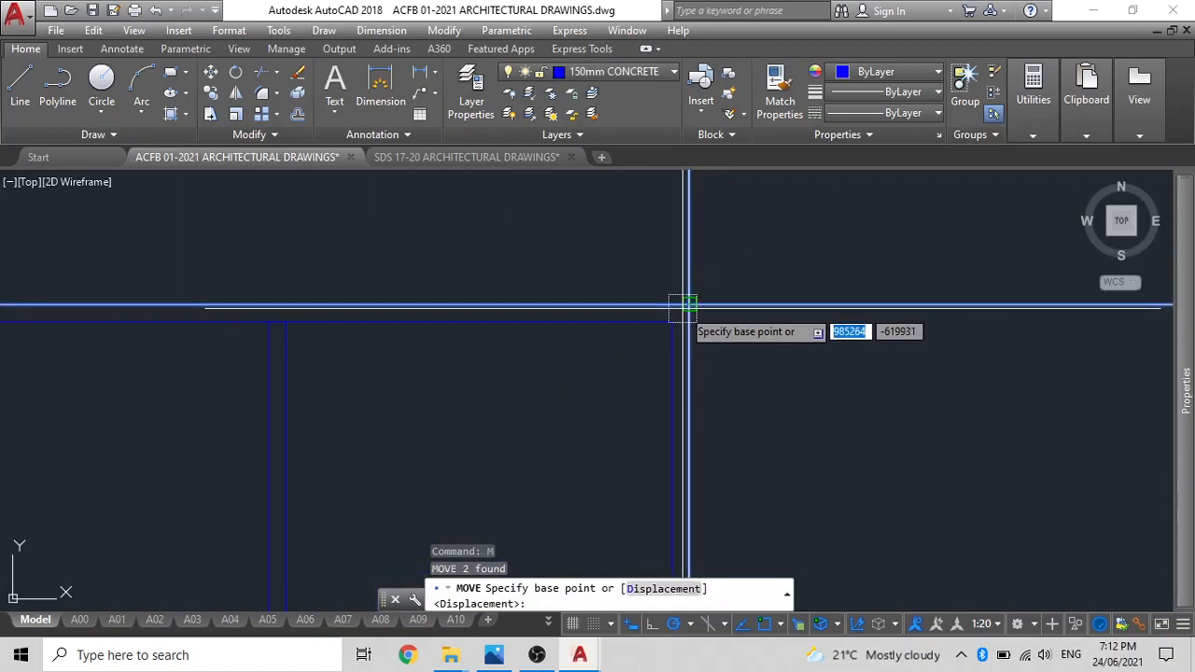
click(688, 303)
click(672, 320)
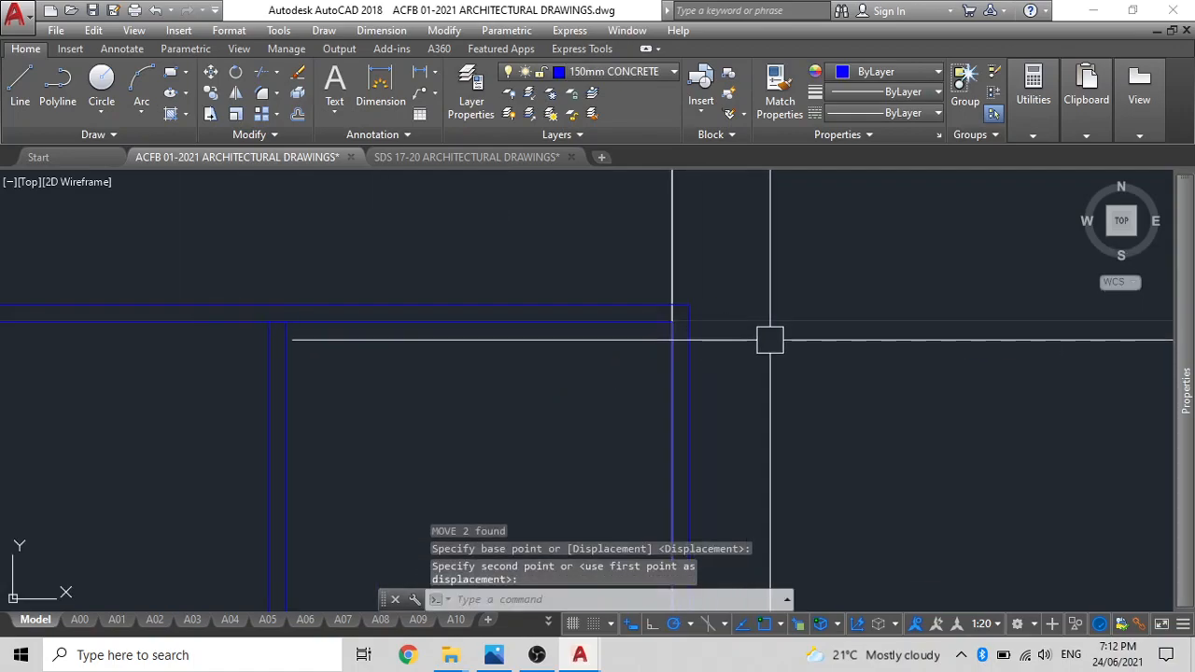
key(Escape)
Offset the construction line on the upper outer wall's inner face 1500 mm downwards.
scroll(772, 341, down, 3)
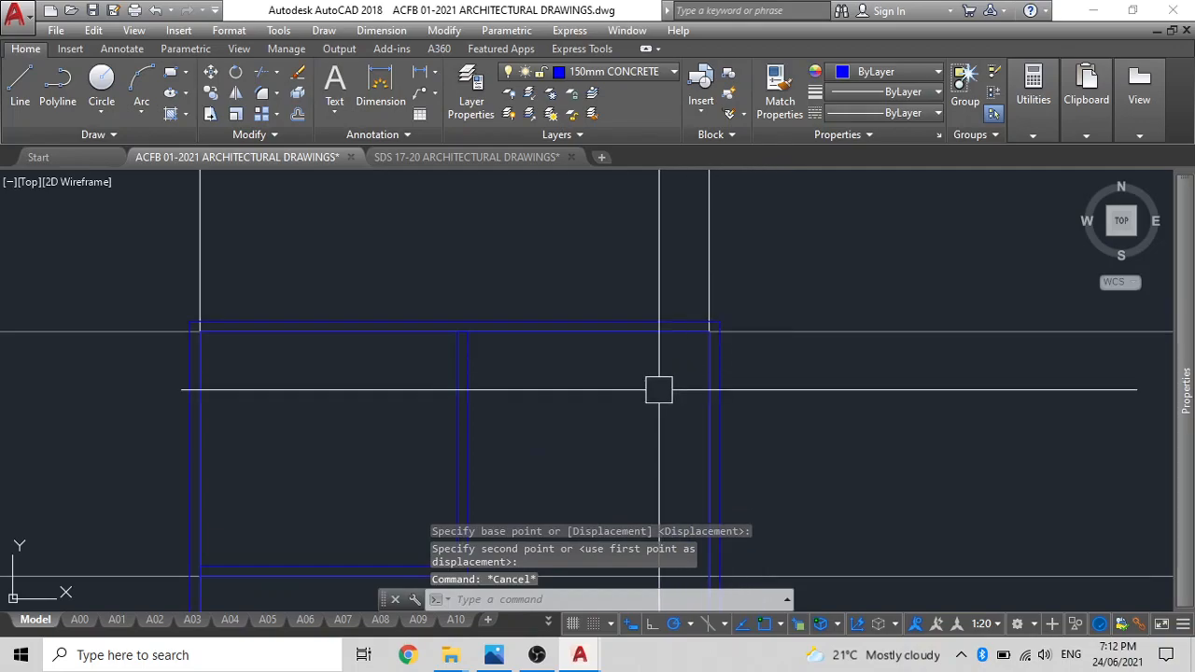
text(o)
key(Return)
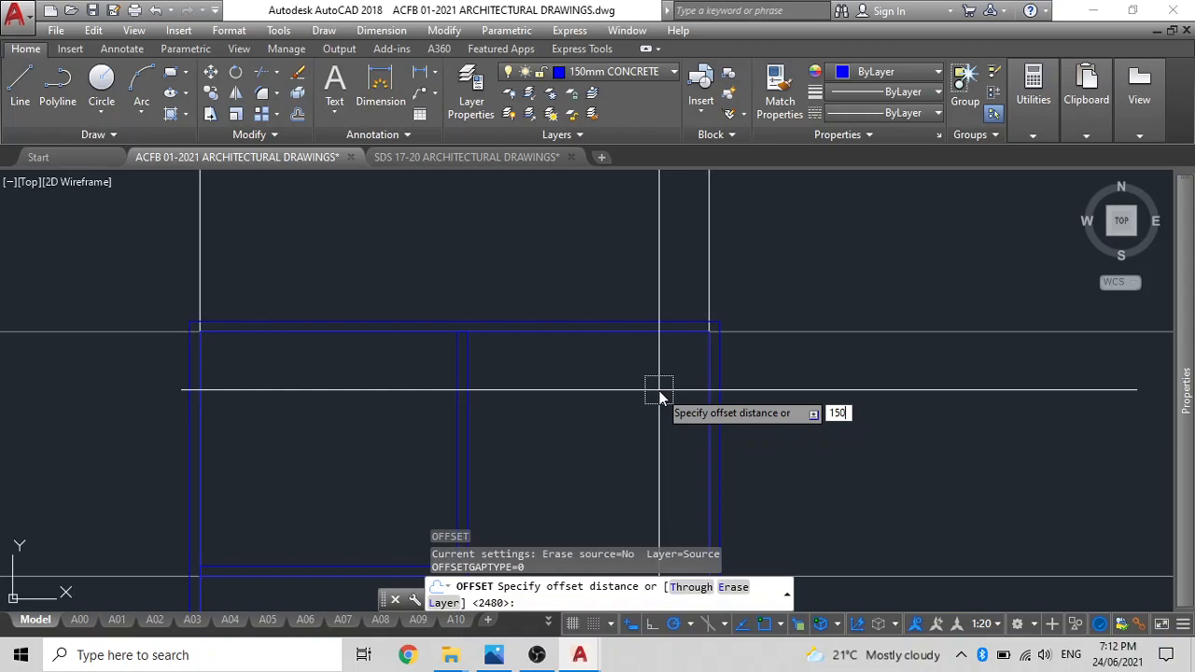
key(Return)
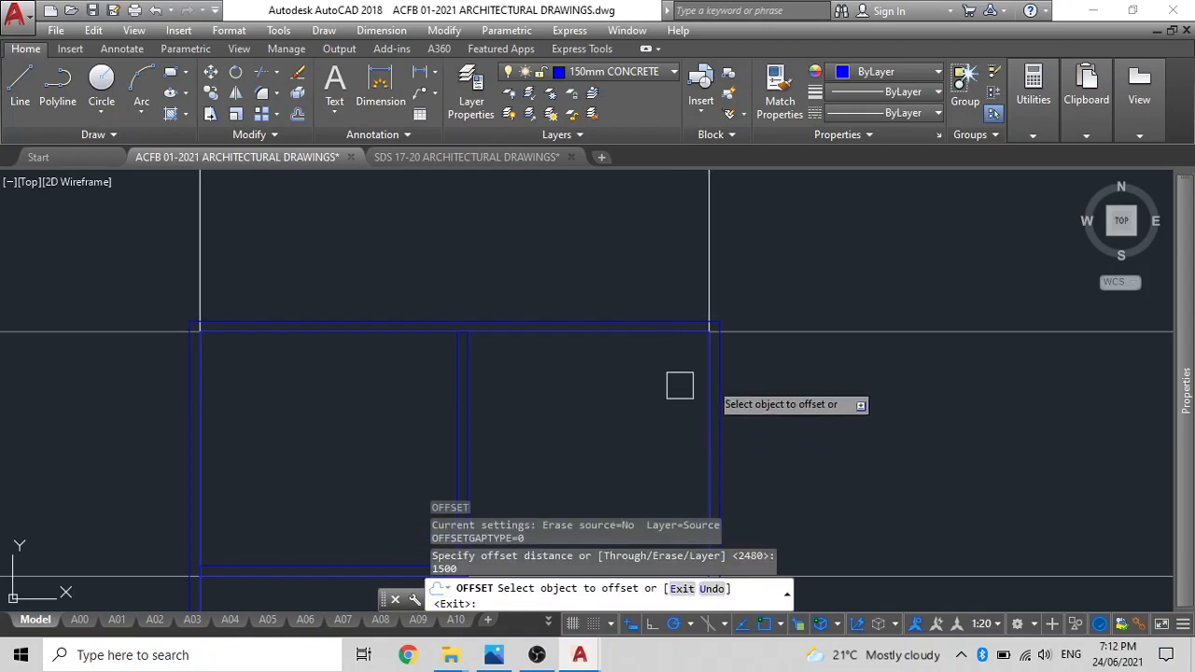
click(816, 331)
click(792, 438)
middle_drag(785, 384, 807, 219)
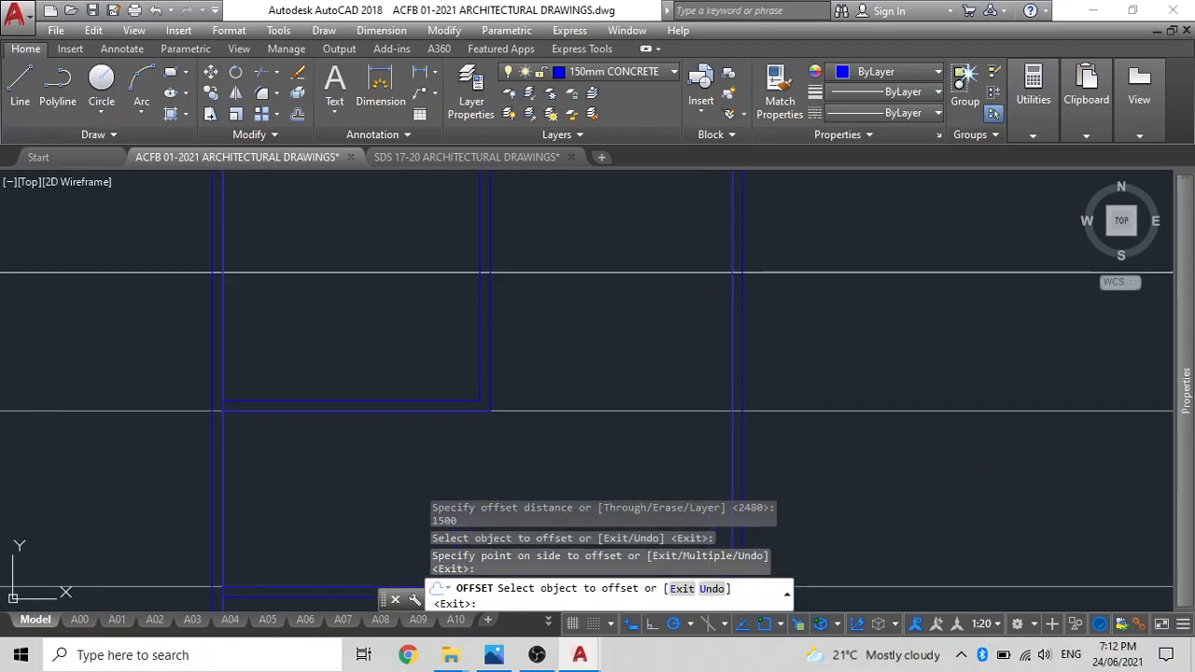
key(Escape)
Copy the lower horizontal partition so its end meets the right outer wall's inner face, level with the upper-left room's horizontal partition.
scroll(420, 472, down, 2)
middle_drag(419, 473, 464, 278)
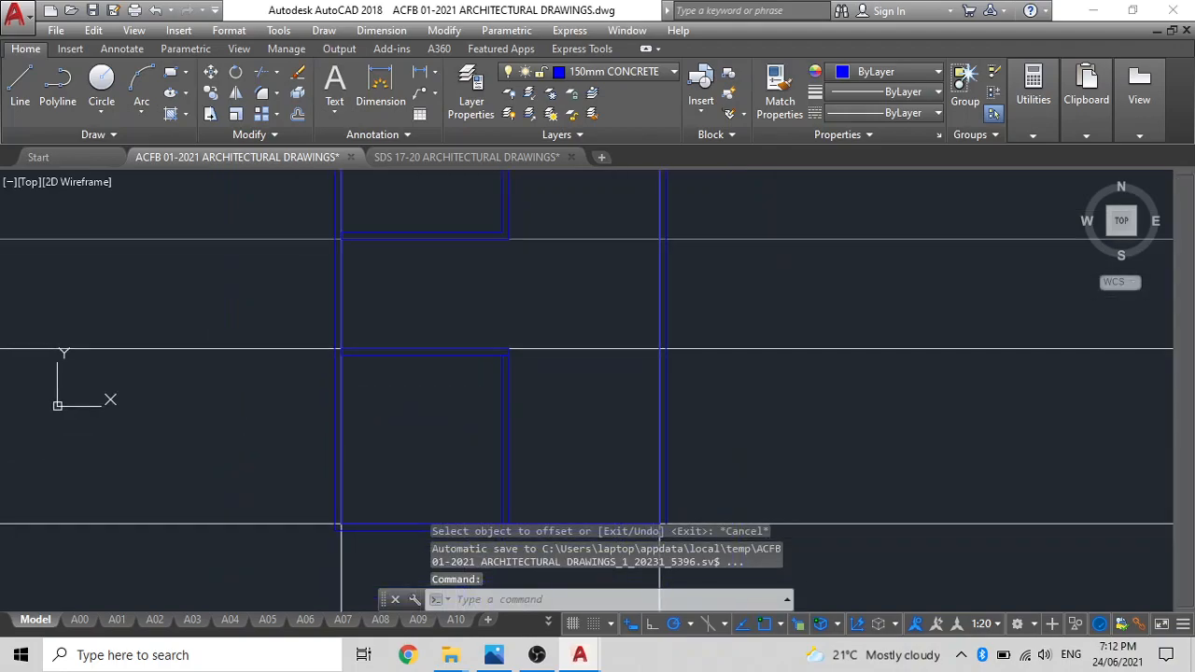
click(484, 336)
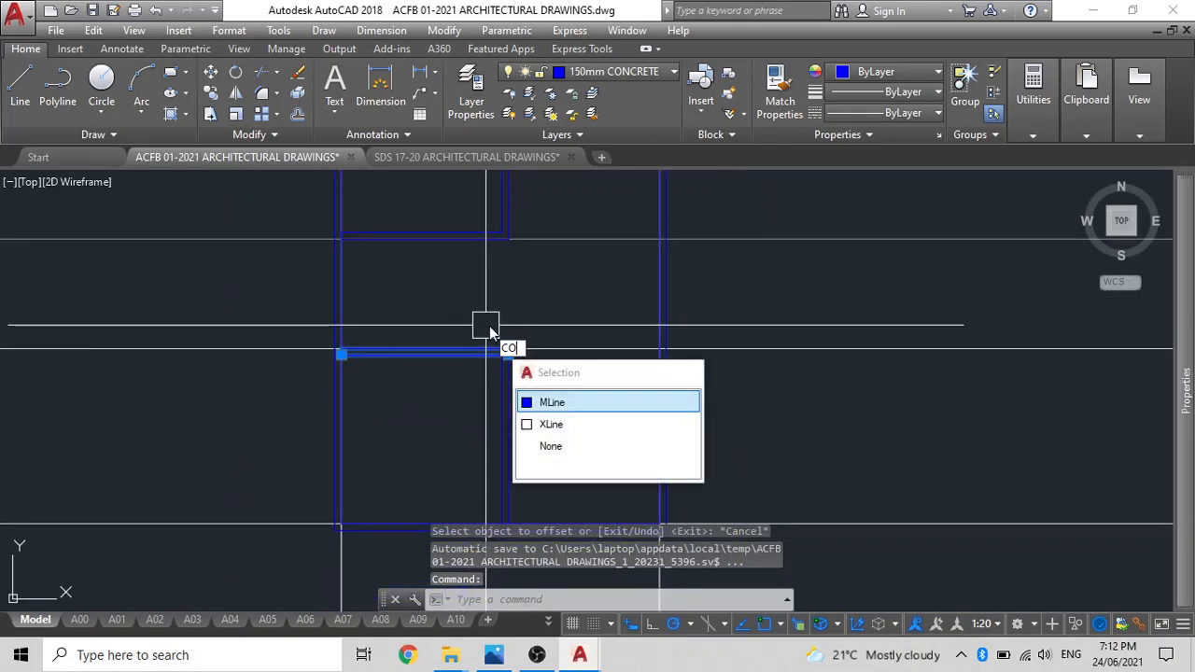
key(Return)
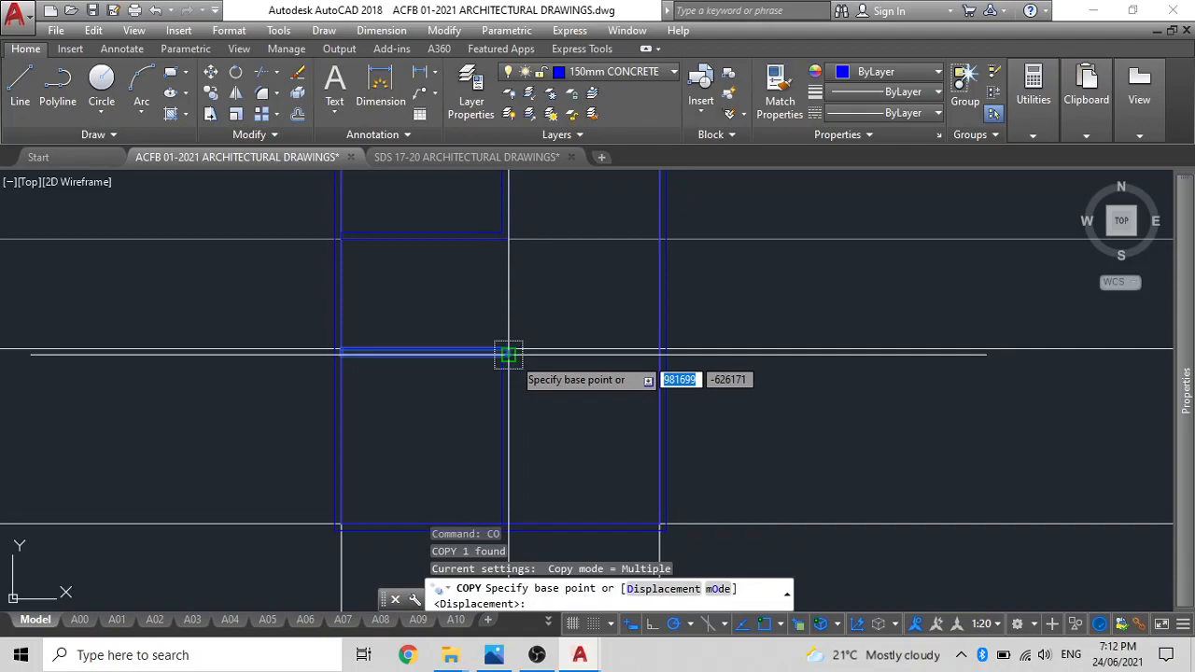
click(508, 354)
scroll(680, 240, up, 5)
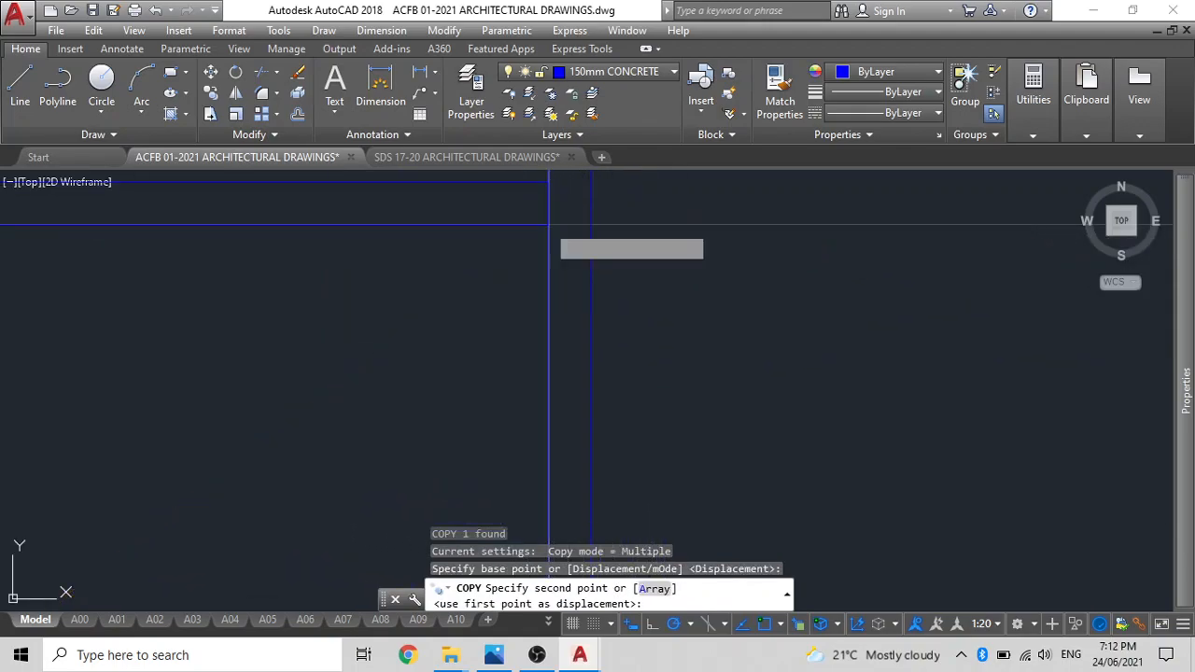
click(547, 229)
scroll(548, 234, down, 4)
middle_drag(548, 234, 608, 322)
key(Escape)
scroll(410, 302, down, 2)
middle_drag(432, 331, 515, 387)
key(Escape)
Copy the right-hand horizontal partition up to the 1500 mm offset construction line at the right outer wall's inner face.
middle_drag(488, 318, 510, 411)
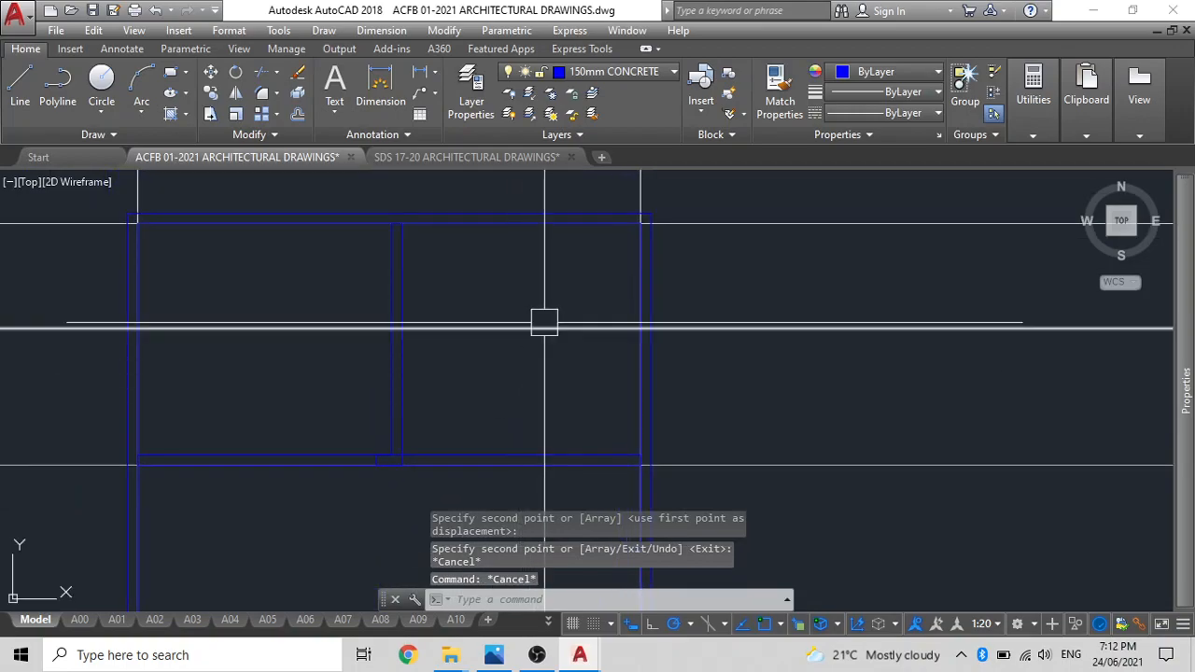
click(528, 463)
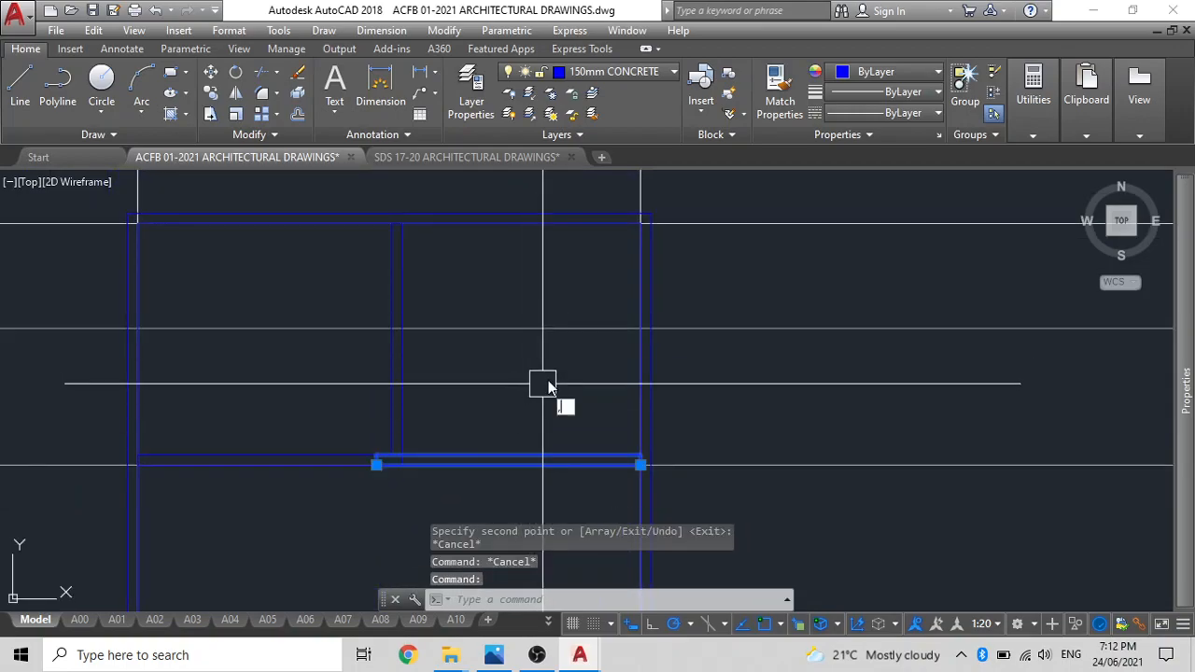
key(Escape)
click(560, 446)
text(c)
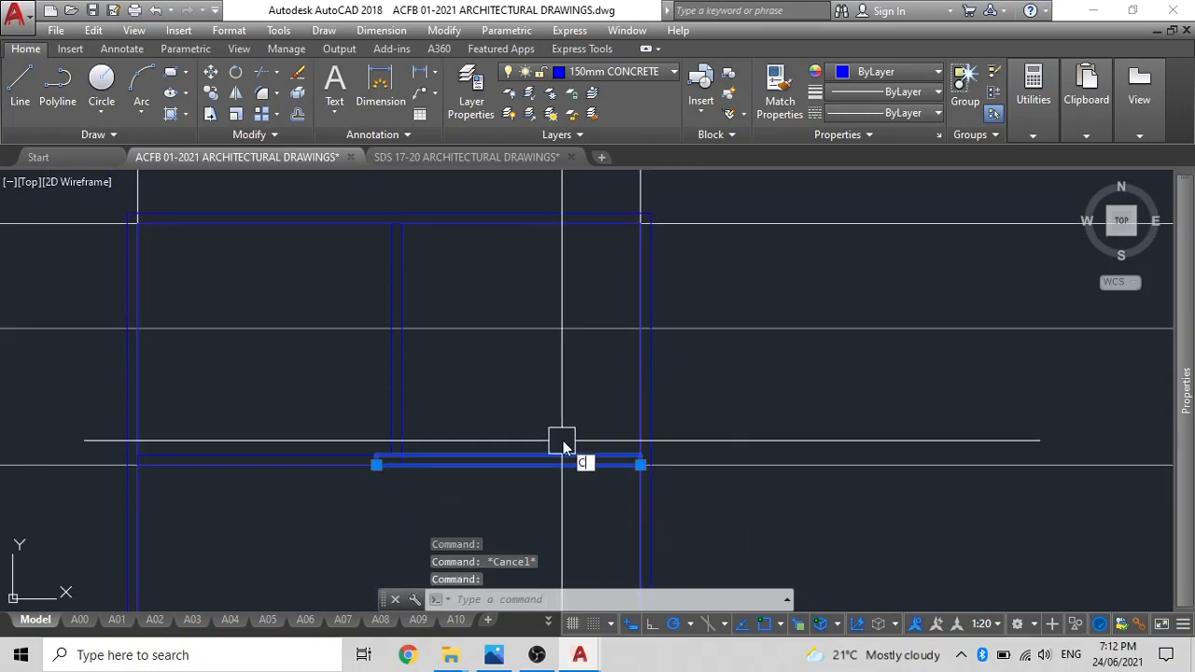
text(o)
key(Return)
click(641, 464)
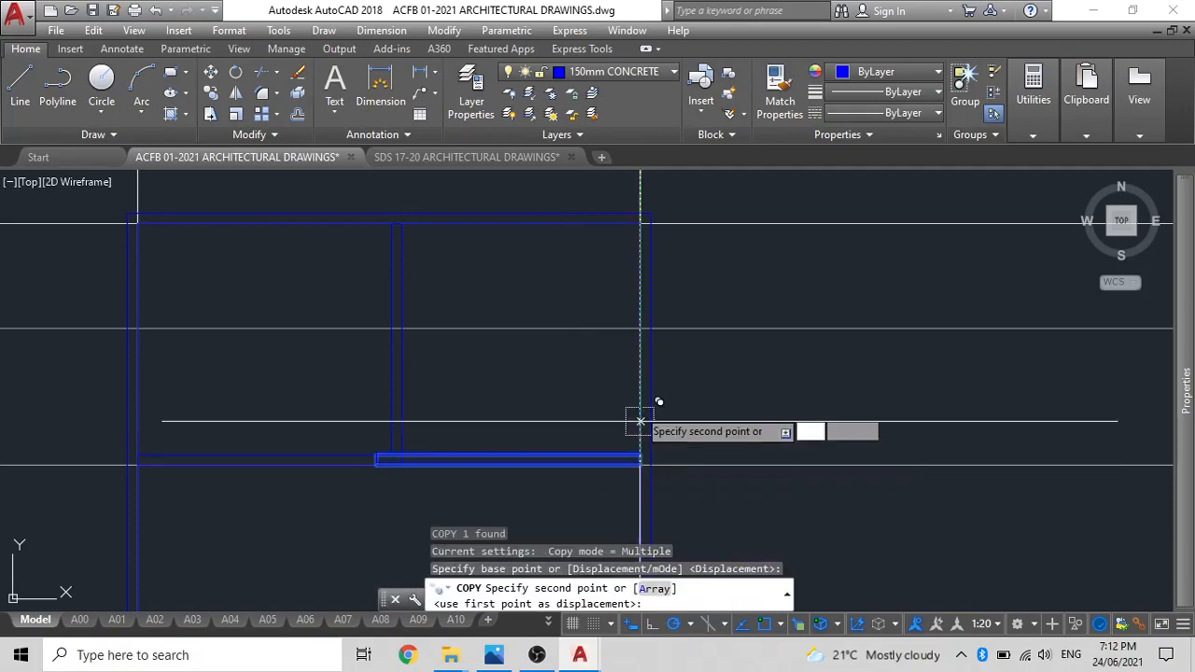
click(635, 326)
key(Escape)
Stretch the left end of the upper copied partition back to the right face of the upper vertical partition.
click(421, 326)
scroll(401, 324, up, 4)
click(335, 336)
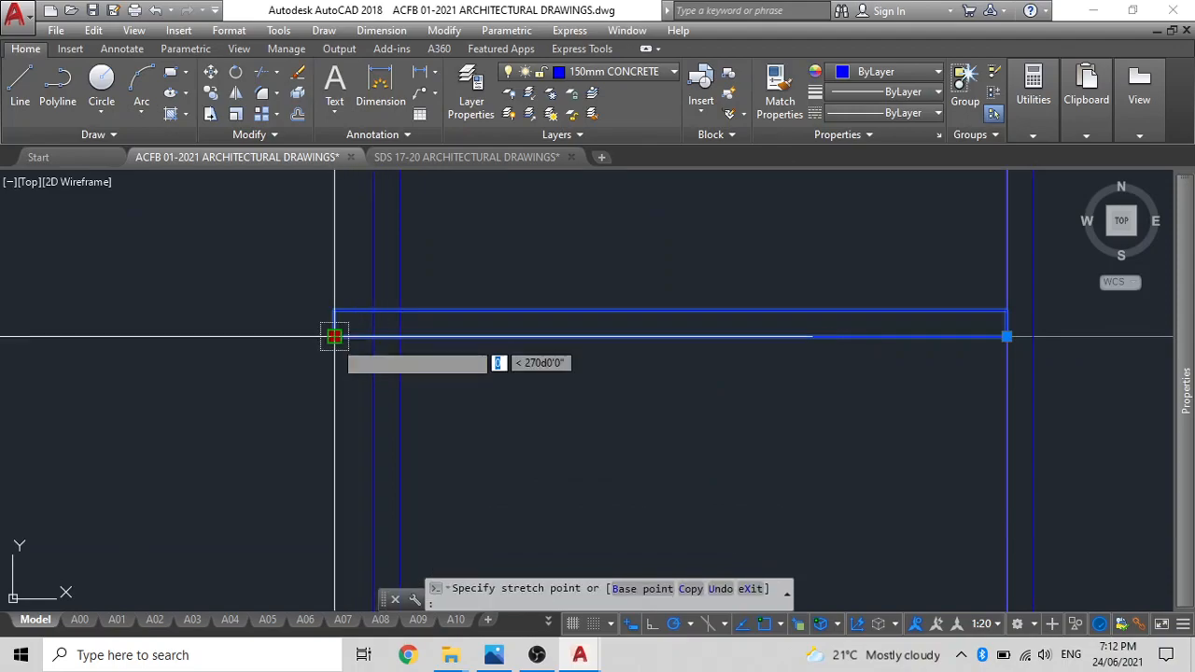
click(399, 336)
key(Escape)
scroll(519, 334, down, 6)
middle_drag(615, 372, 612, 327)
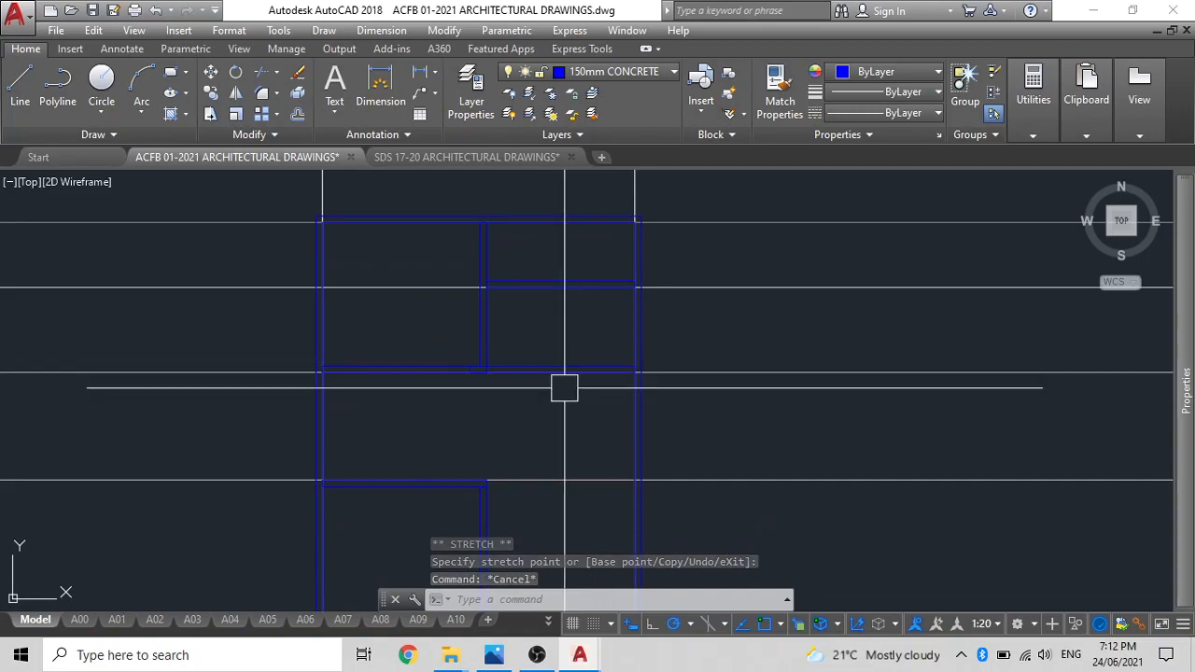
Delete the two horizontal construction lines along the upper-left and lower-left rooms' horizontal partitions.
click(609, 370)
key(Escape)
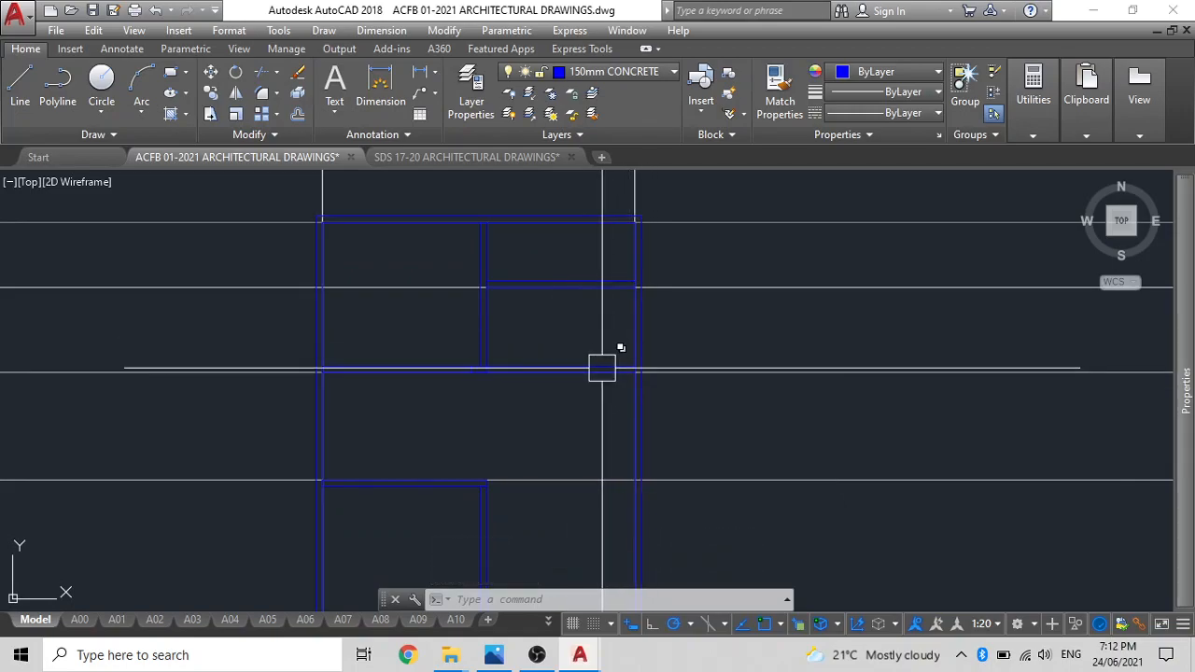
key(Escape)
key(Escape)
click(688, 372)
click(692, 478)
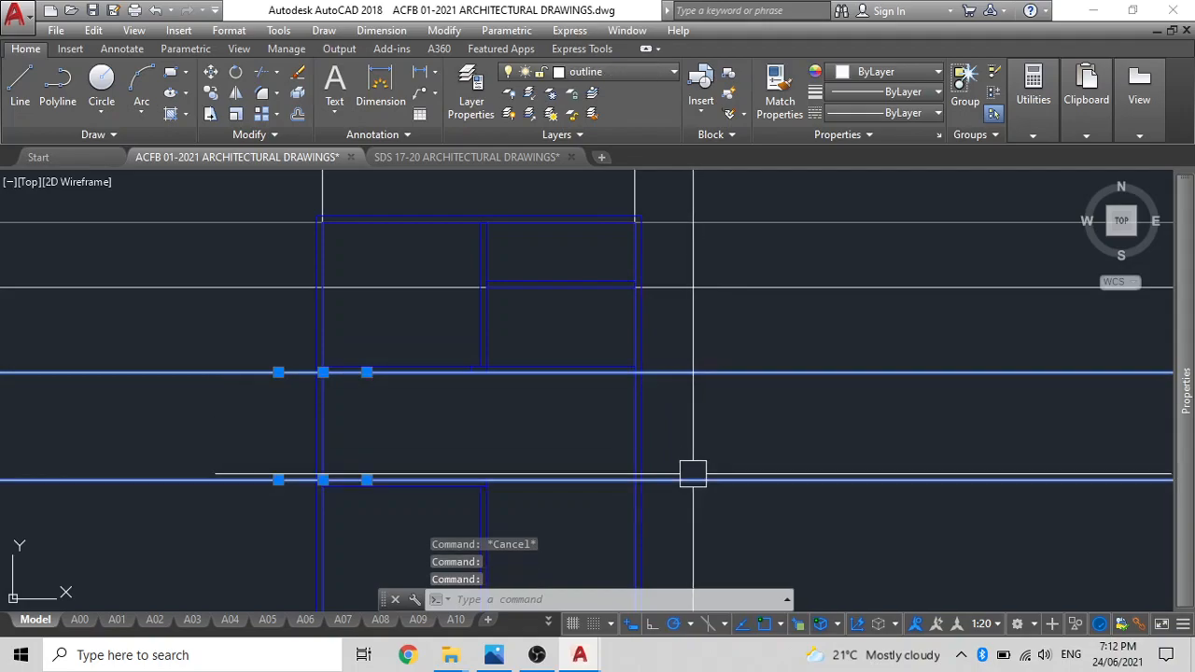
key(Delete)
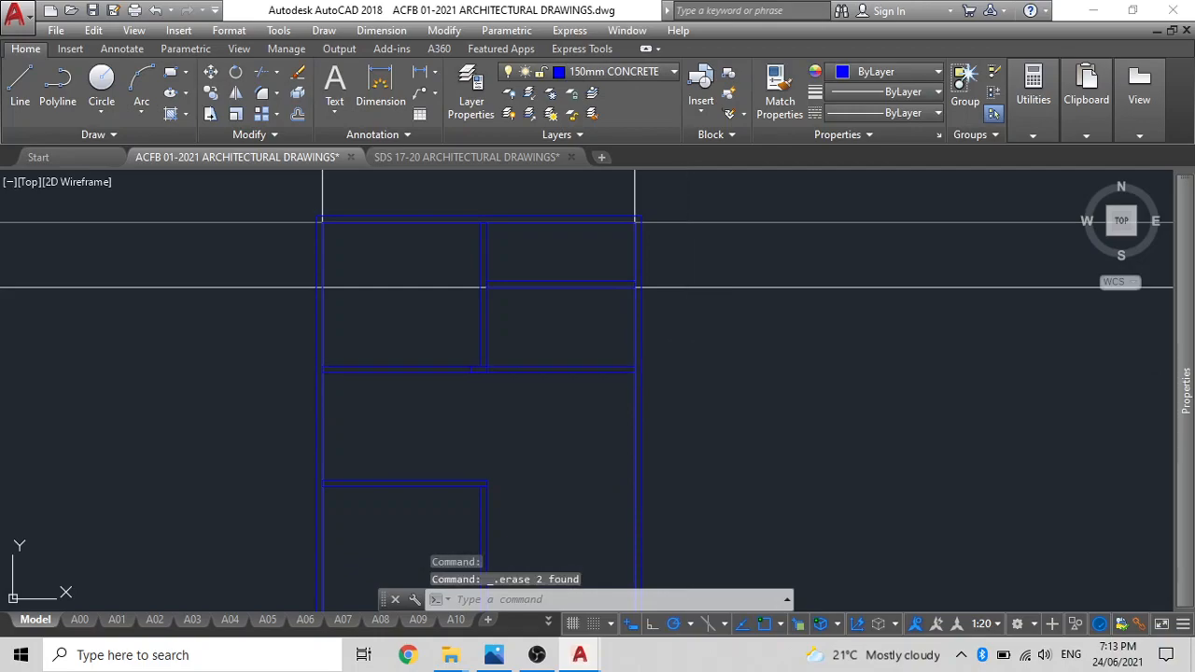
Offset the construction line along the upper right-hand partition 3400 mm downwards.
text(o)
key(Return)
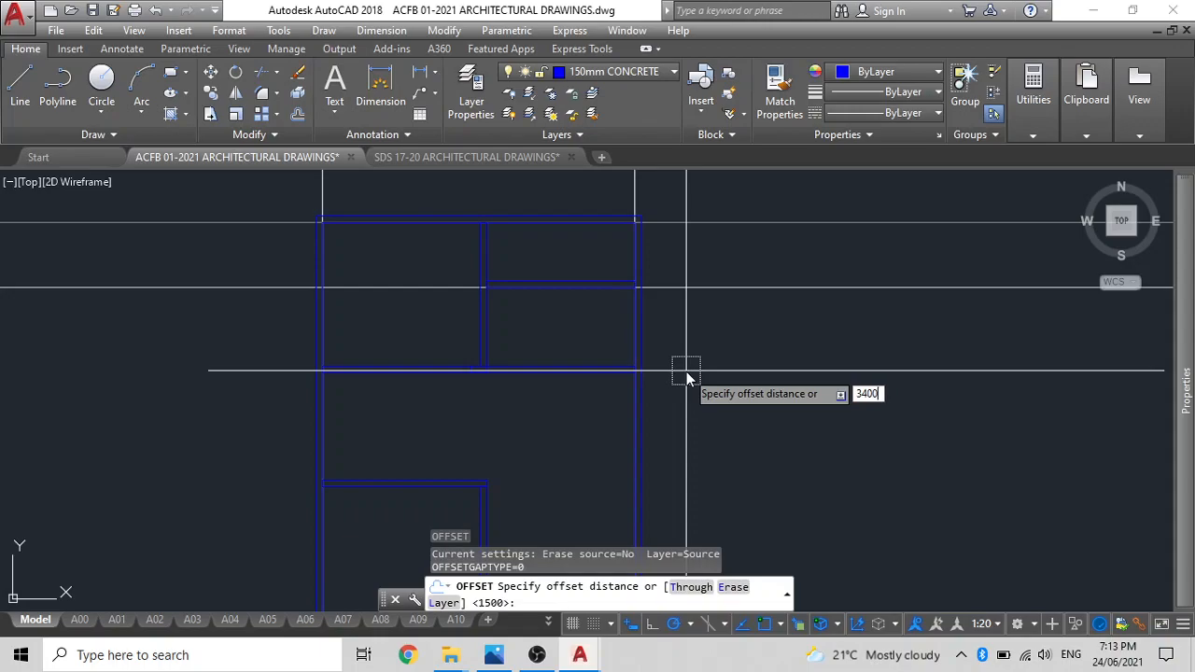
key(Return)
click(698, 291)
click(680, 411)
middle_drag(692, 400, 694, 323)
key(Escape)
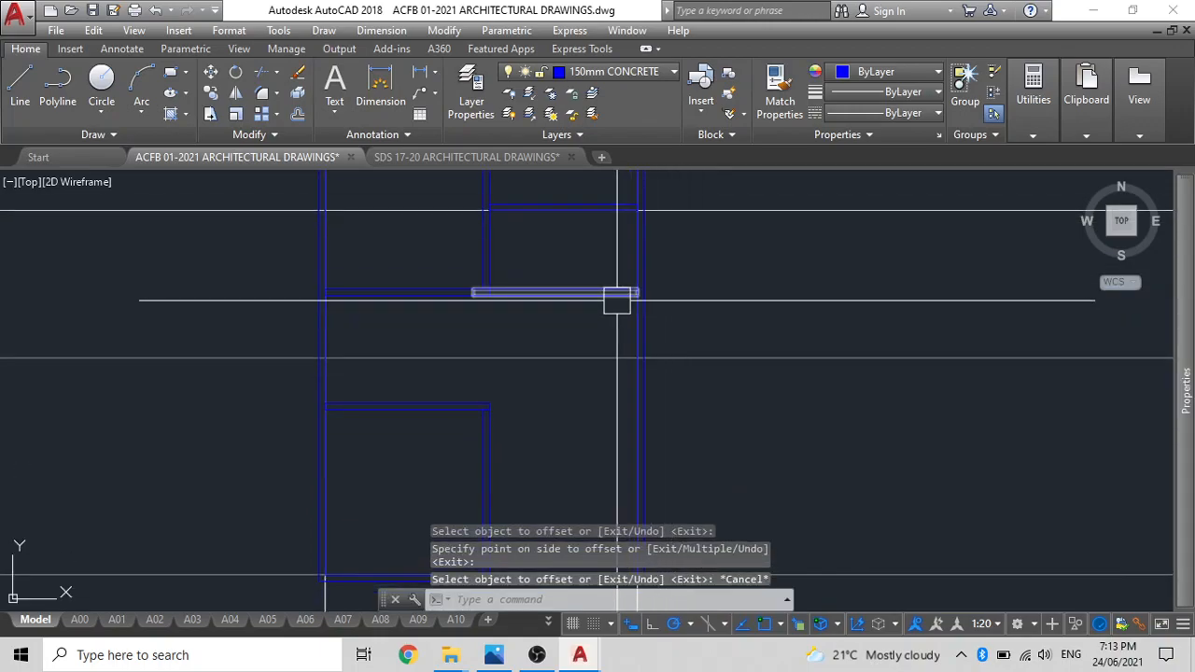
Move the lower right-hand partition down the right outer wall to the 3400 mm offset construction line.
click(616, 295)
key(Return)
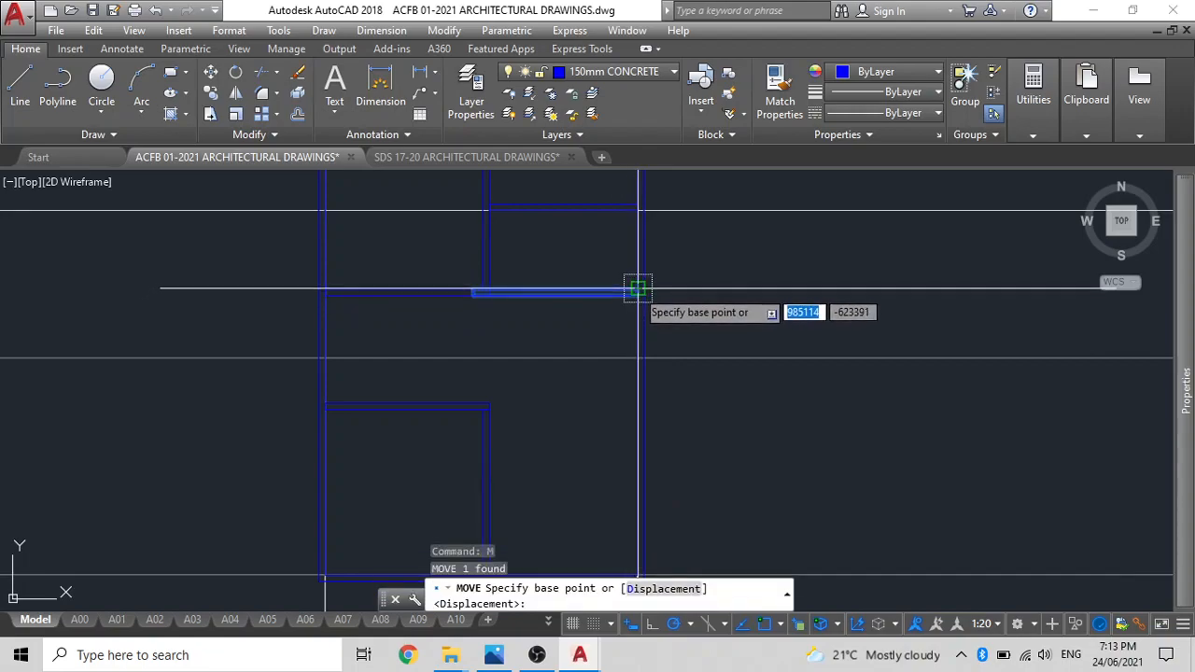
click(637, 294)
click(641, 363)
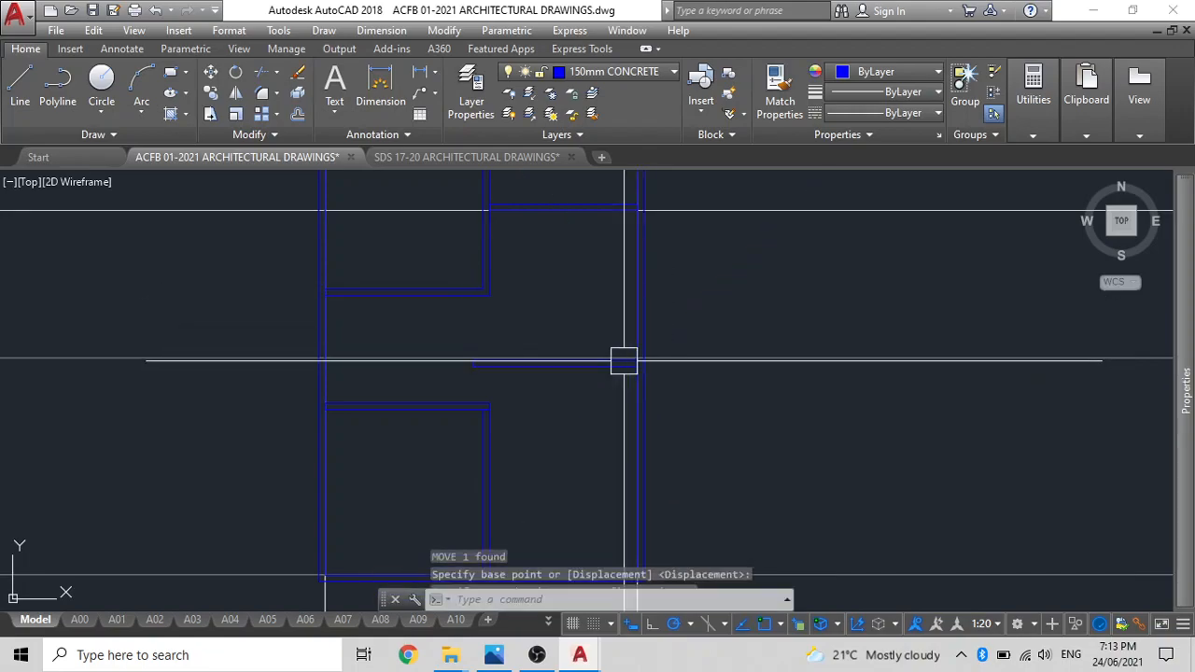
key(Escape)
Move the lower right-hand partition by its upper right corner so its upper edge lies on the offset construction line.
scroll(605, 365, up, 3)
click(631, 361)
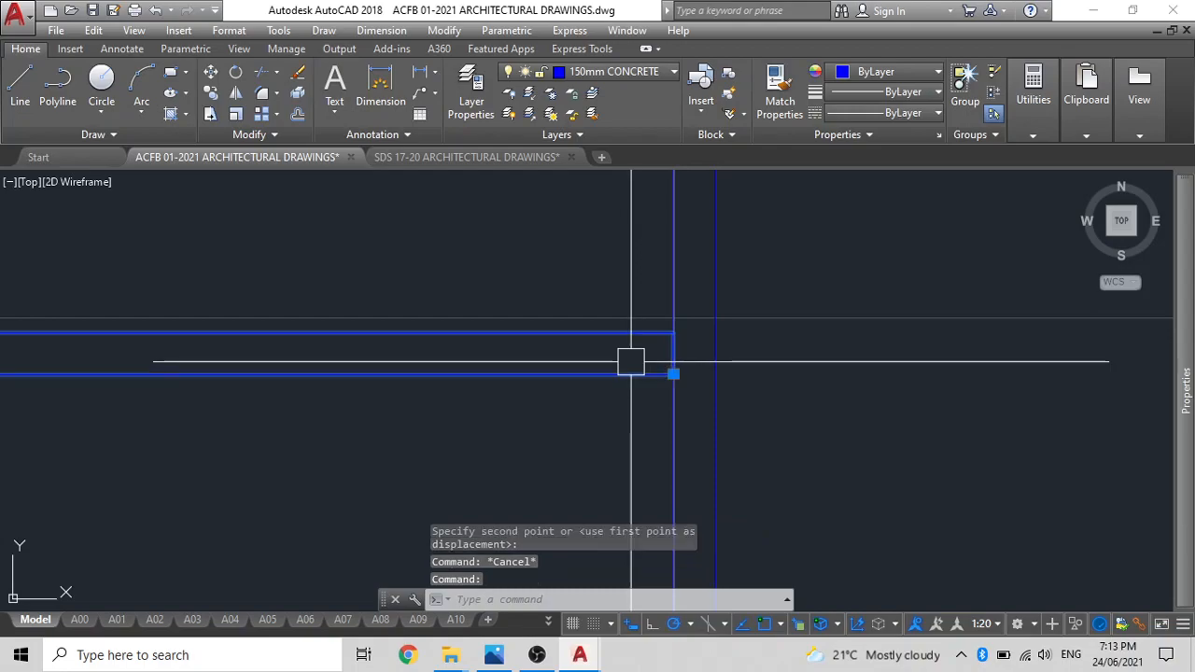
text(m)
key(Return)
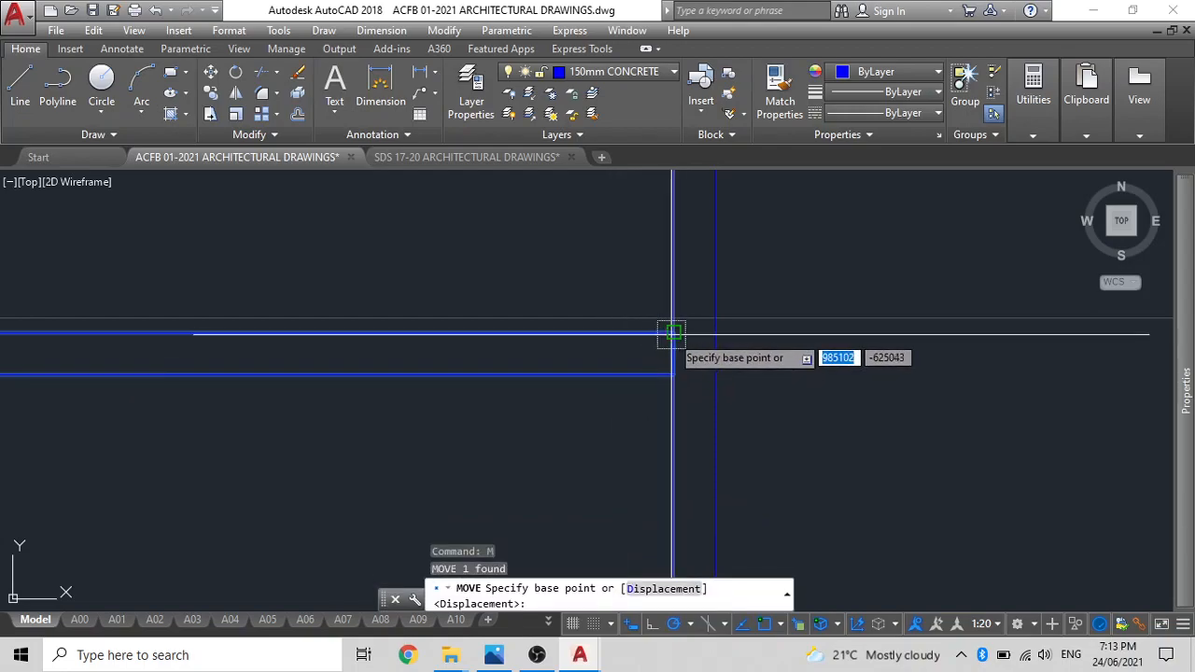
click(673, 332)
scroll(671, 321, down, 2)
key(Escape)
scroll(626, 395, down, 2)
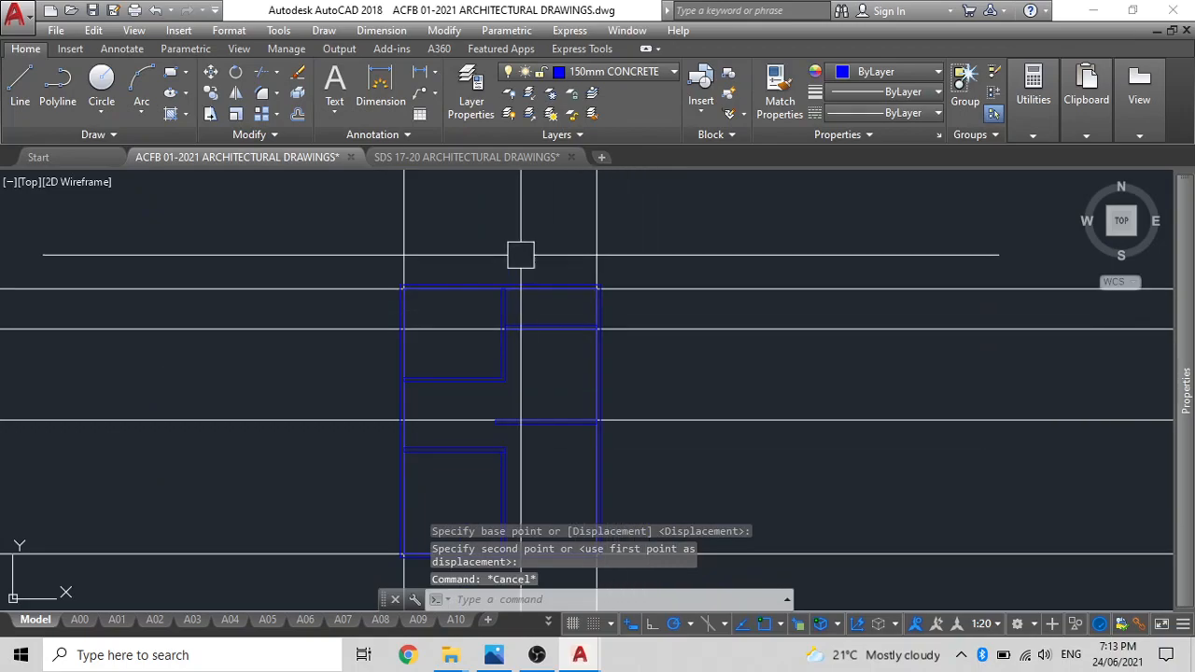
Offset the vertical construction line on the right outer wall's inner face 2600 mm towards the interior.
text(o)
key(Return)
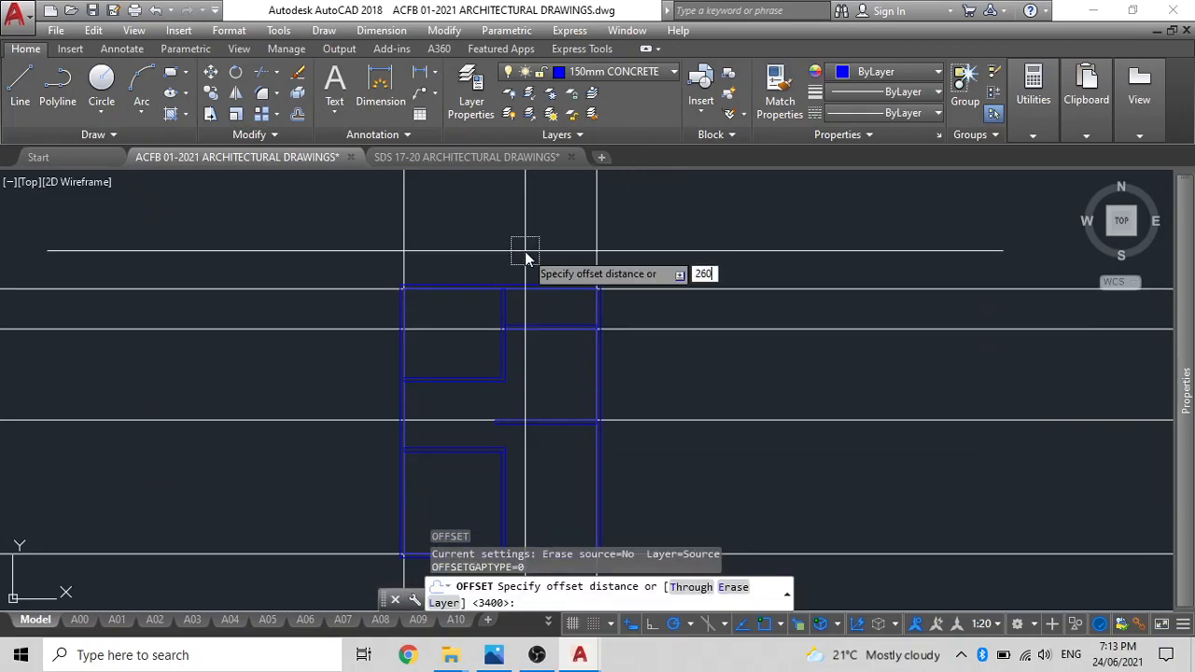
key(Return)
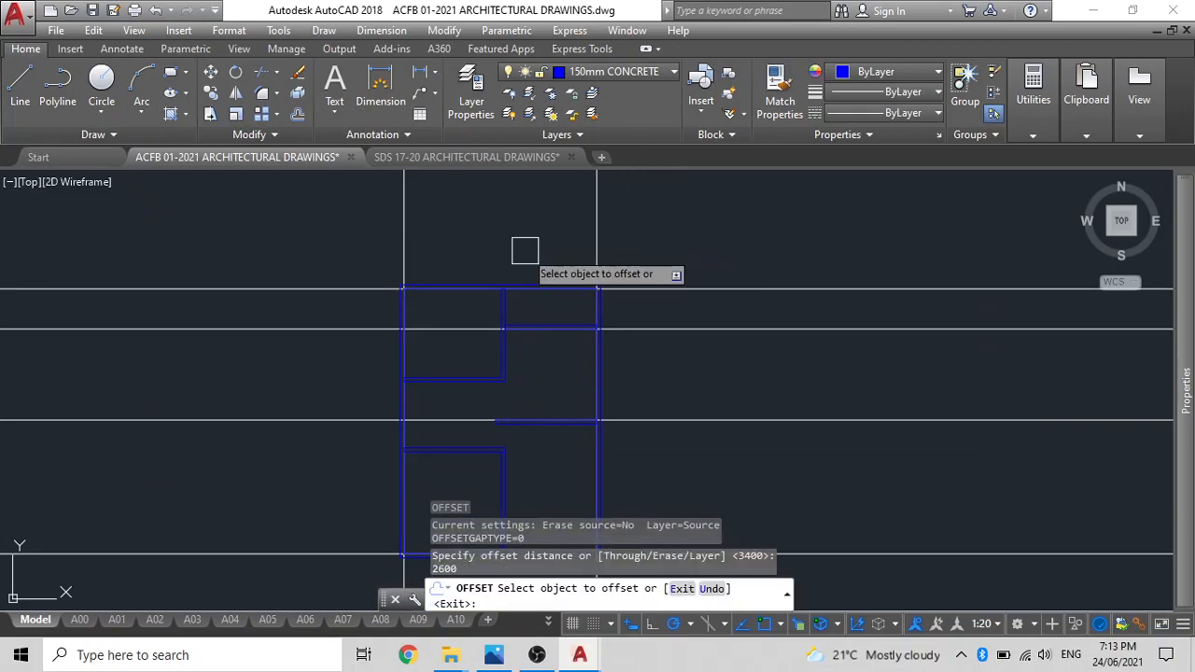
click(596, 245)
key(Escape)
scroll(523, 434, up, 4)
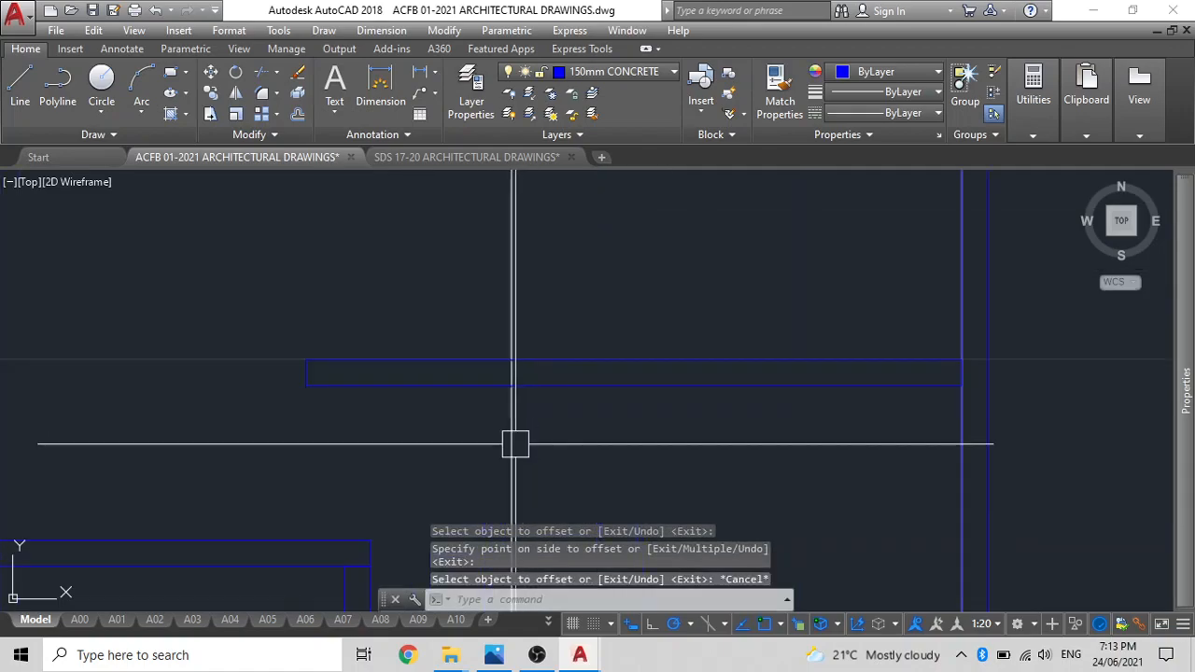
Trim the lower right-hand partition's left part at the 2600 mm offset construction line.
click(482, 402)
click(442, 381)
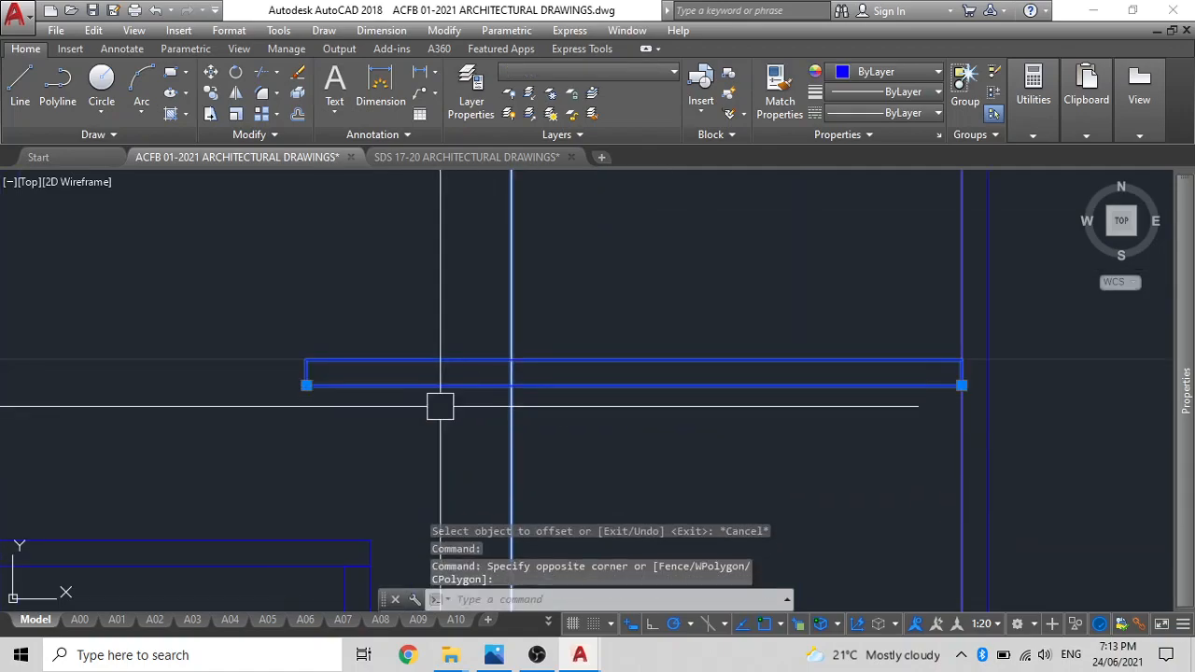
key(Return)
click(449, 392)
key(Escape)
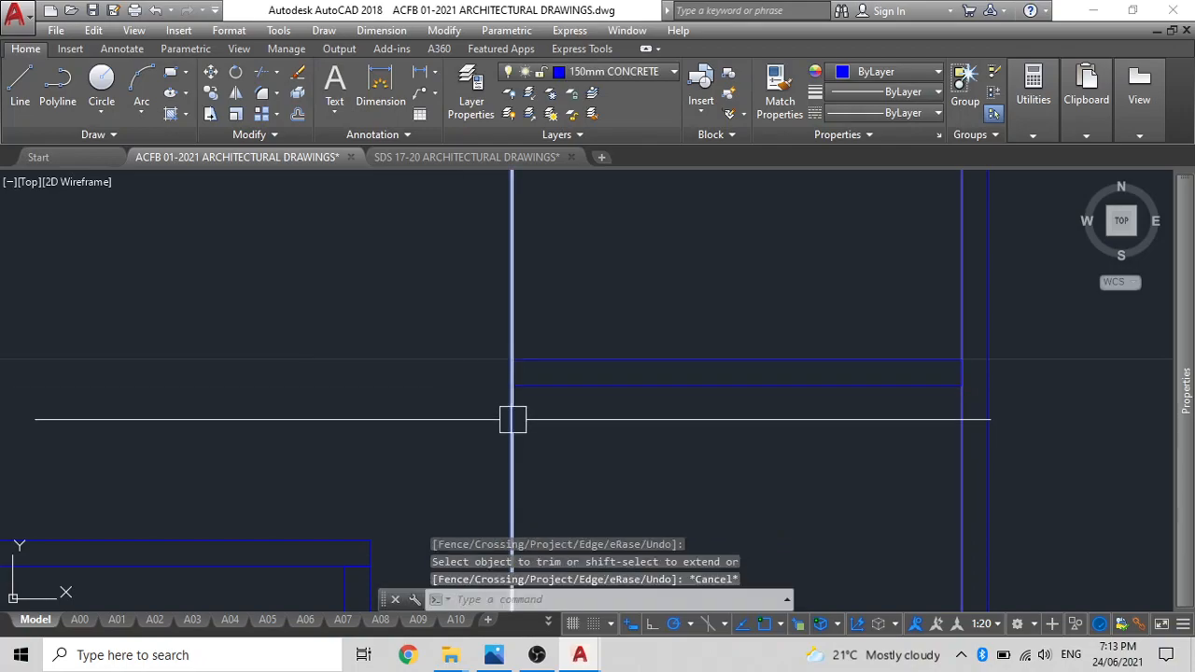
Delete the 2600 mm offset construction line and the horizontal ones at the trimmed partition, the upper right-hand partition and the upper outer wall.
click(511, 418)
scroll(481, 394, down, 4)
click(729, 376)
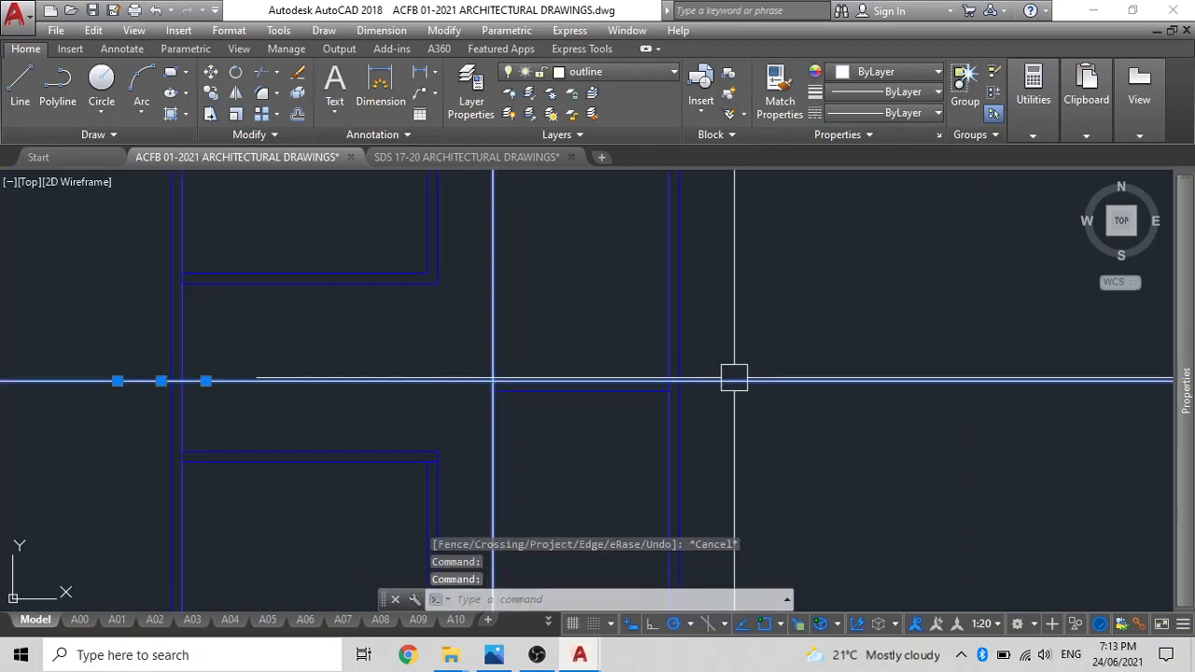
key(Delete)
scroll(688, 360, down, 3)
click(808, 347)
click(796, 250)
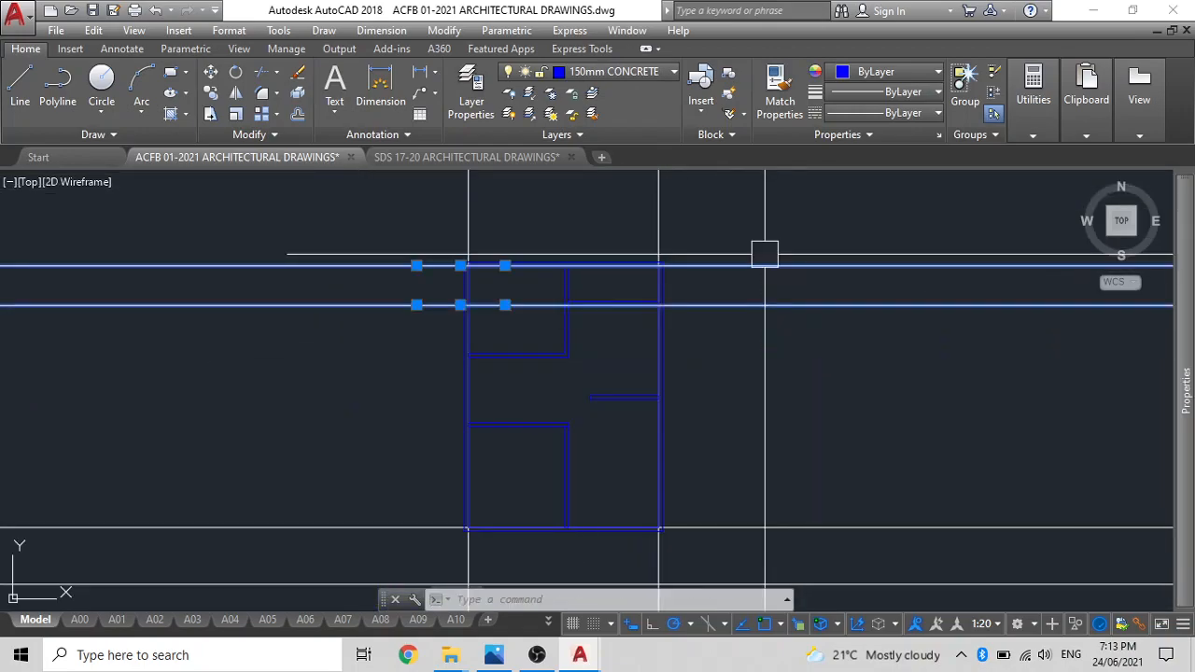
key(Delete)
Delete the horizontal construction line below the house and the vertical one on the right outer wall.
scroll(745, 366, down, 2)
click(751, 262)
click(589, 237)
click(798, 469)
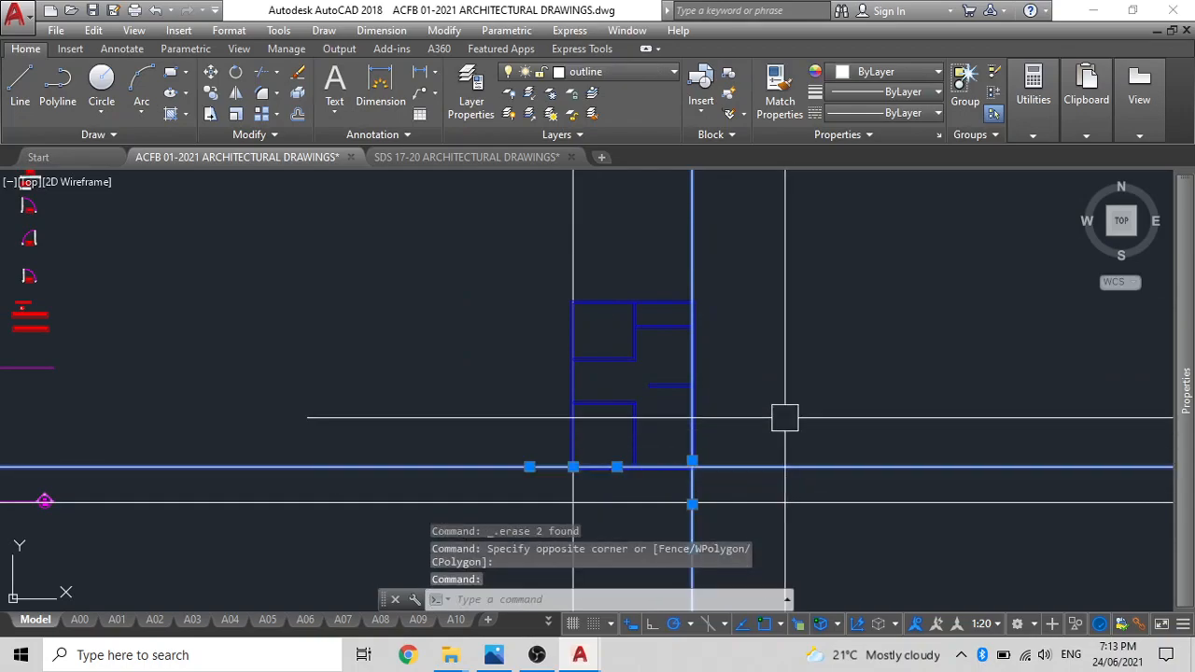
key(Escape)
click(780, 501)
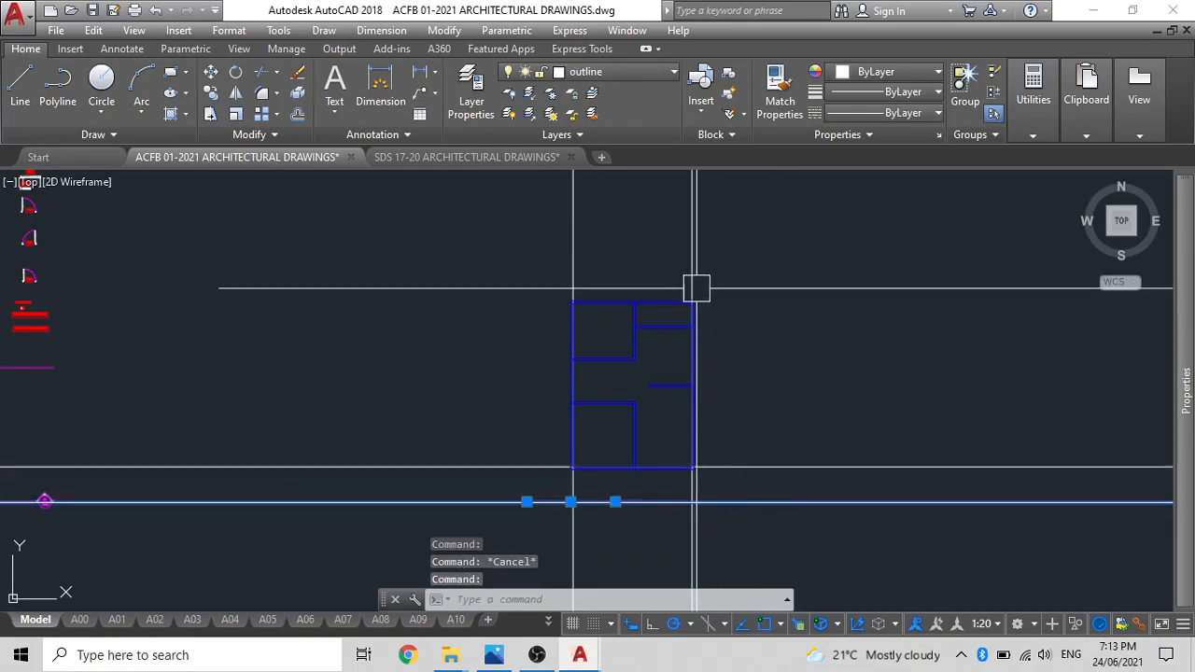
key(Delete)
scroll(652, 352, up, 4)
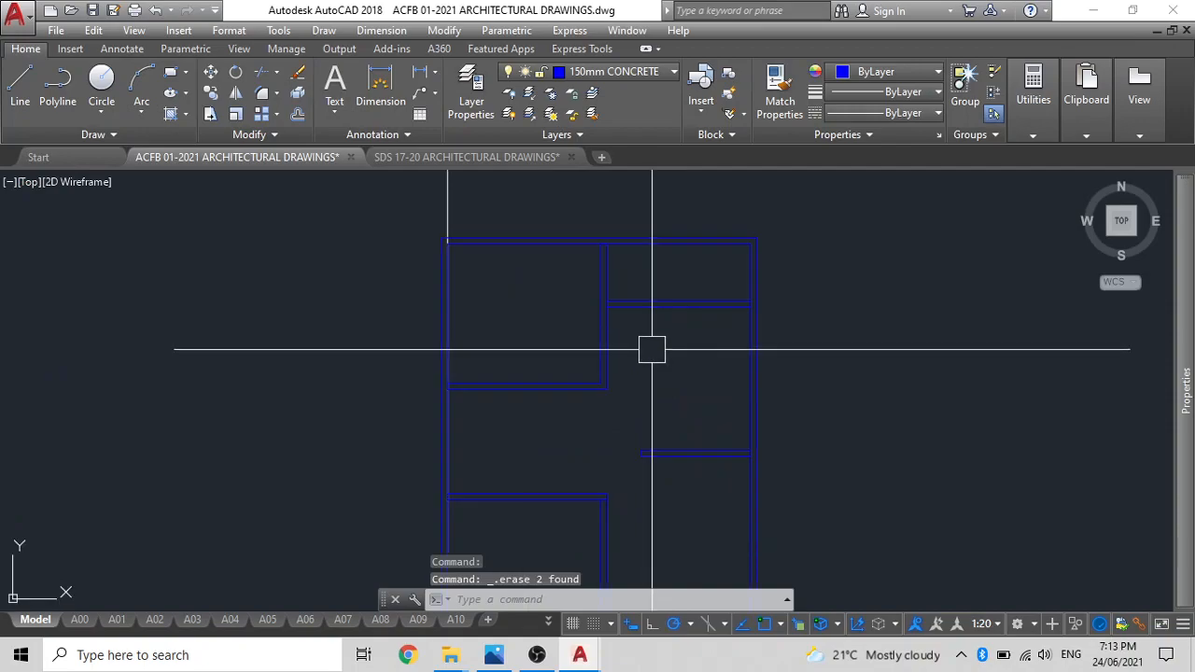
Copy the upper right-hand partition by its left end to the left outer wall's inner face, between the two left rooms.
middle_drag(645, 413, 675, 335)
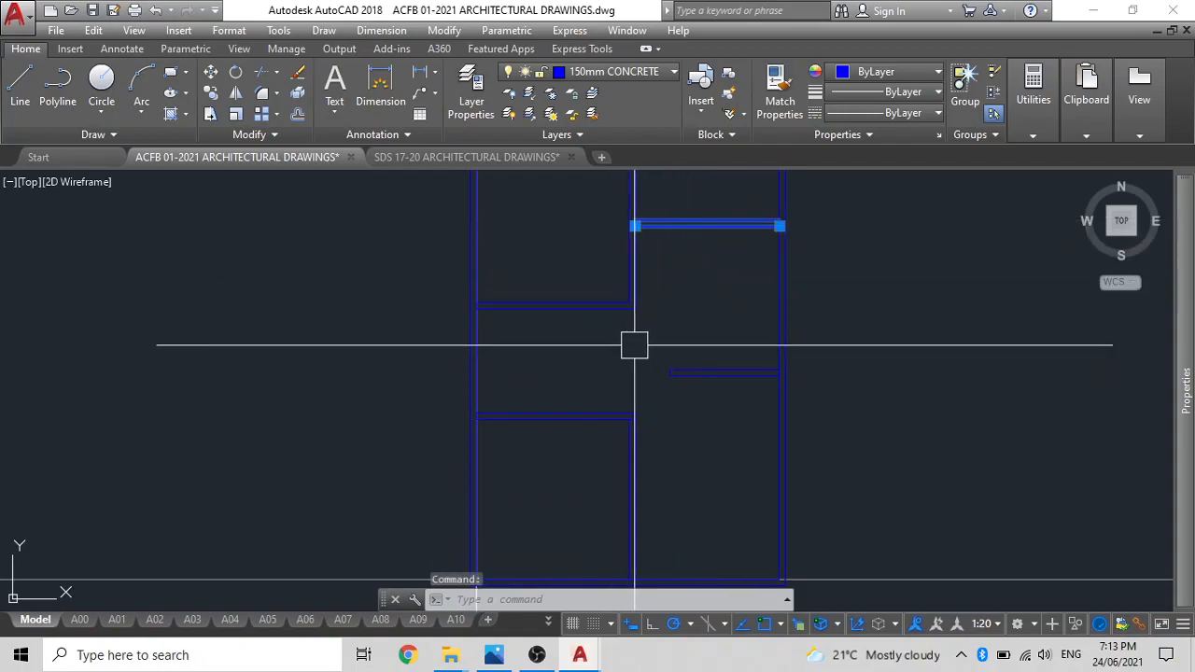
text(O)
key(Return)
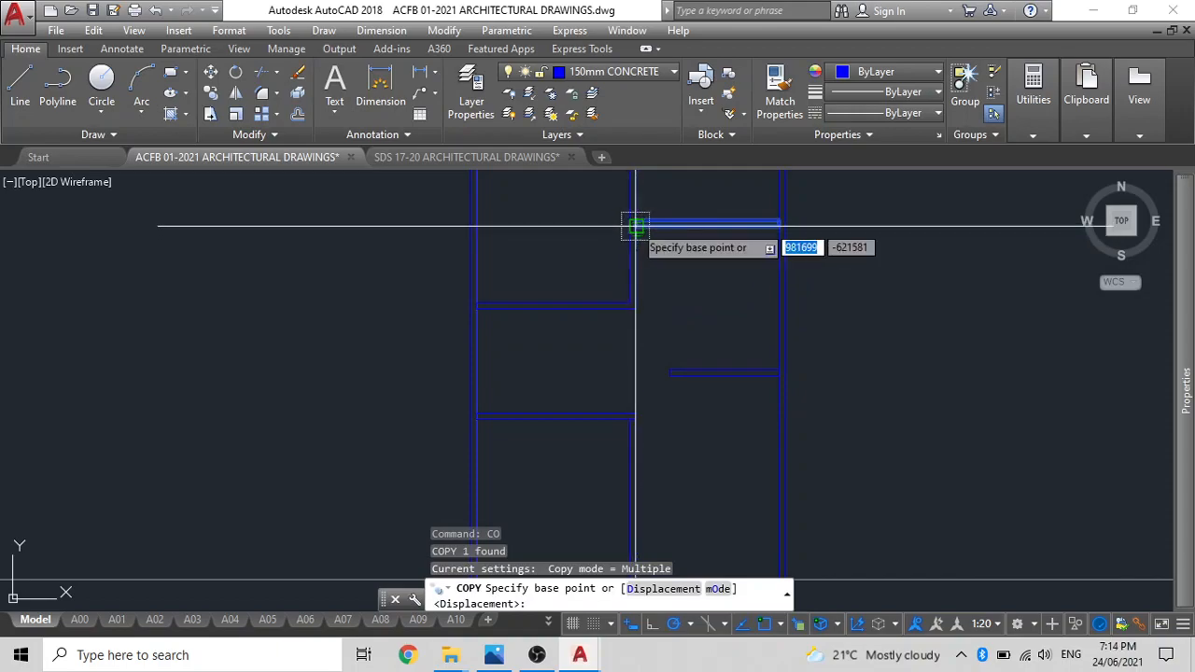
click(634, 226)
key(Escape)
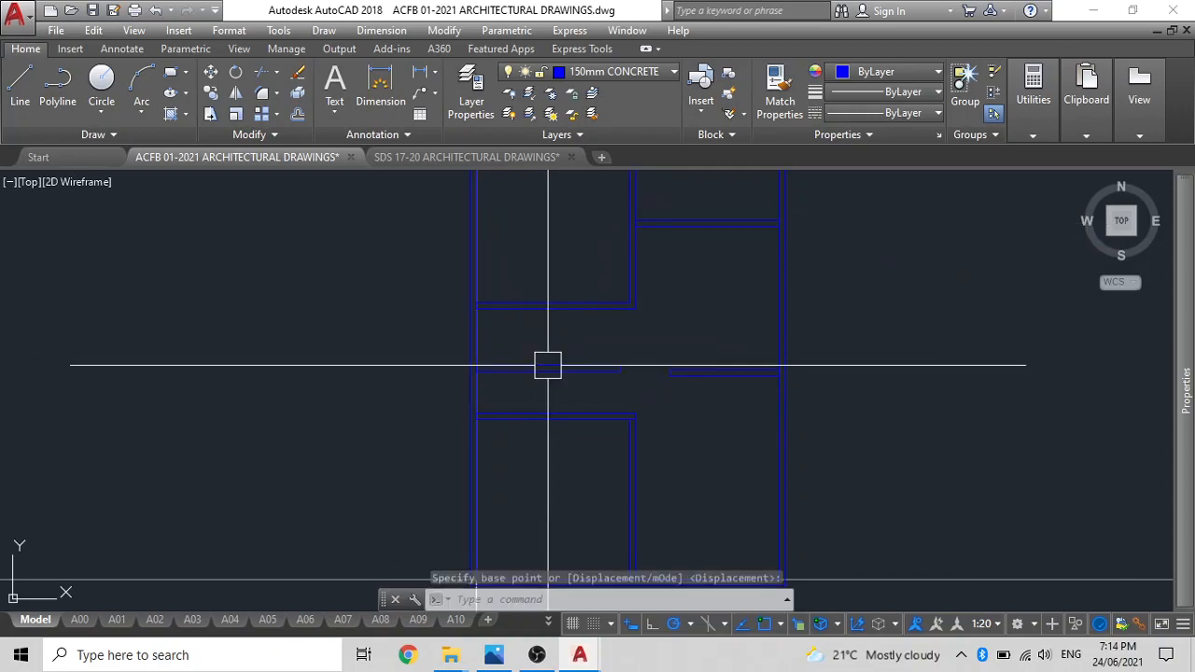
Copy the partition between the two left rooms up into the upper-left room, overlapping the left outer wall.
text(co)
key(Return)
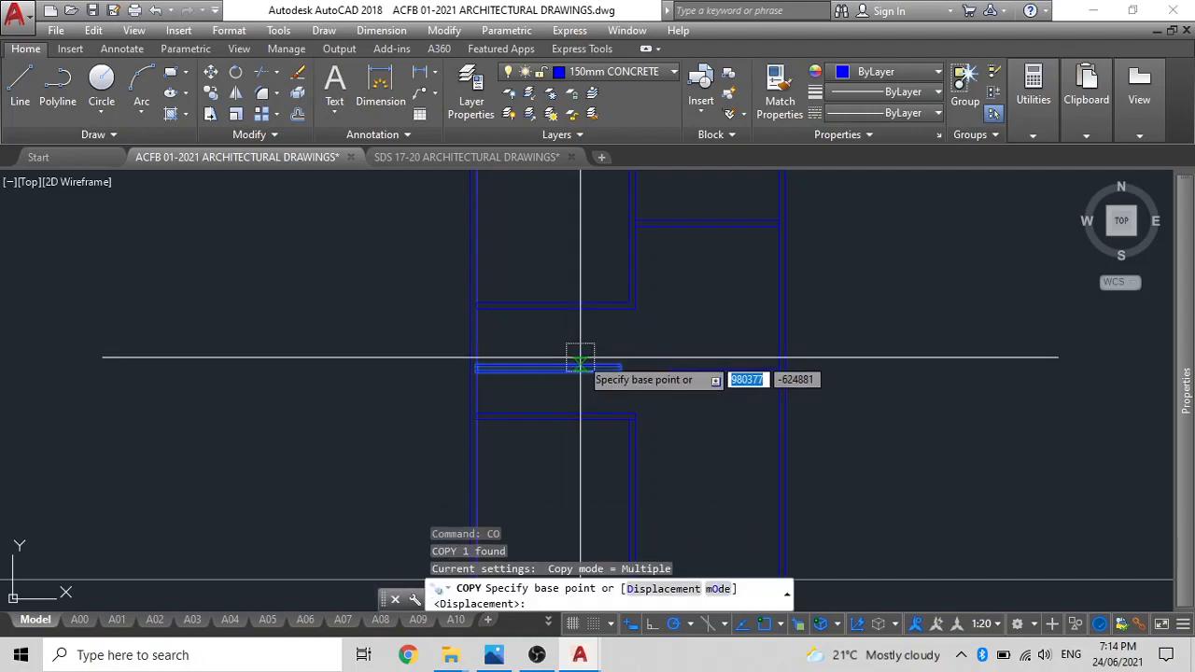
click(579, 368)
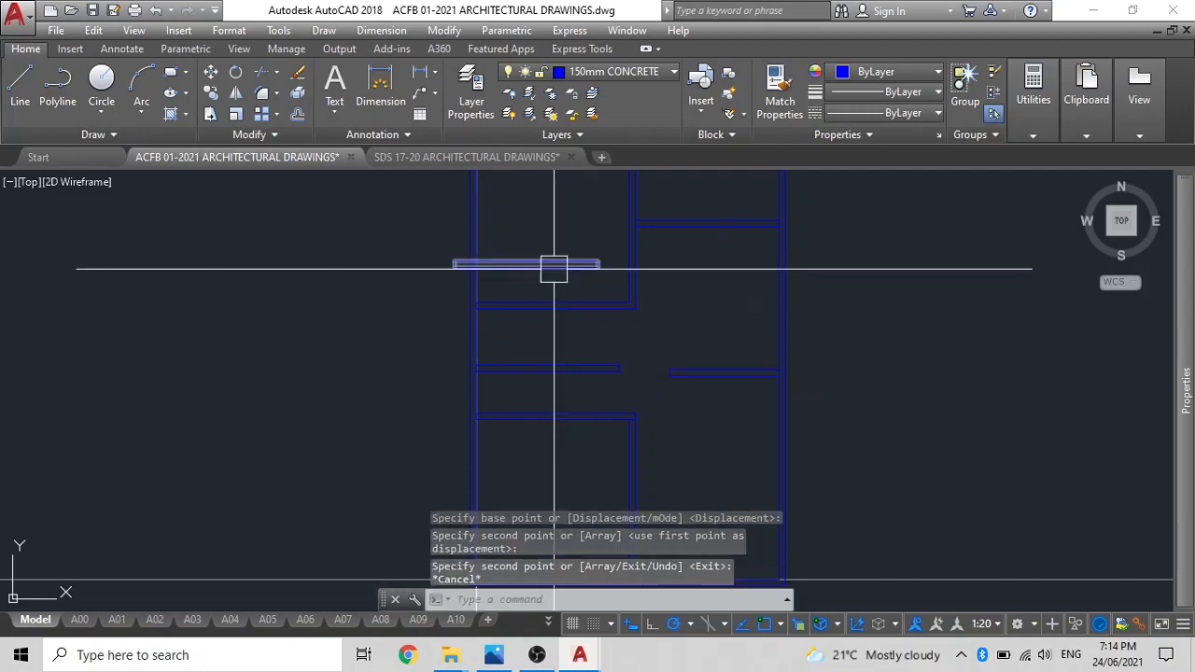
Rotate the copied partition in the upper-left room about its right end so it stands vertically.
text(ro)
key(Return)
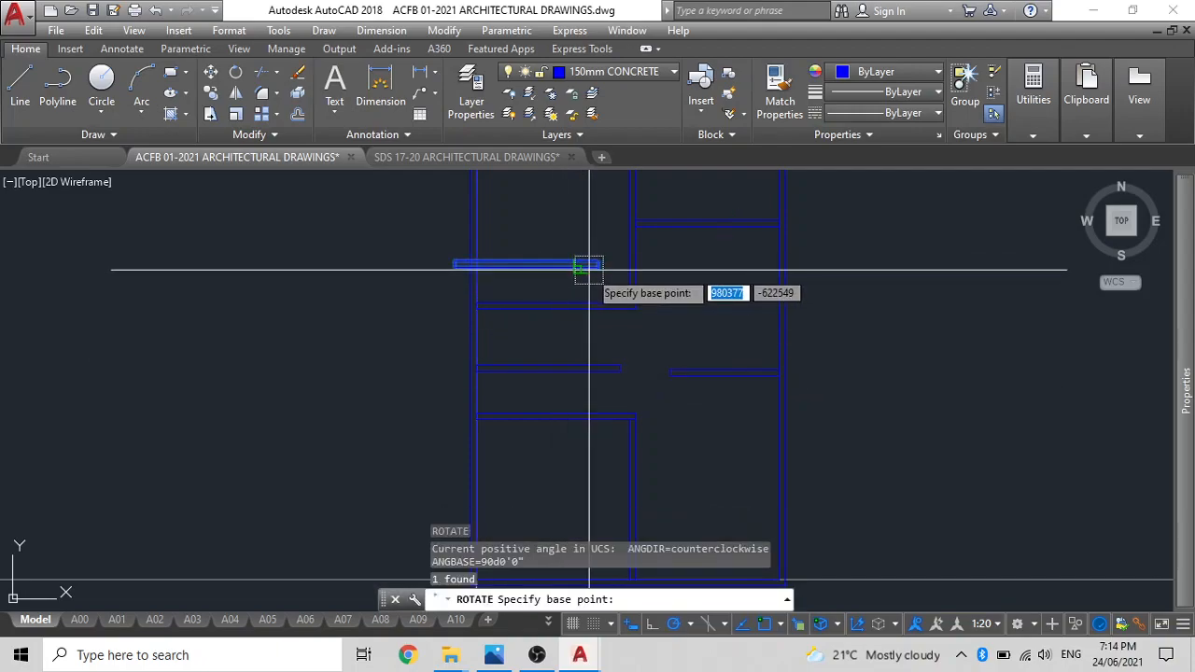
click(598, 266)
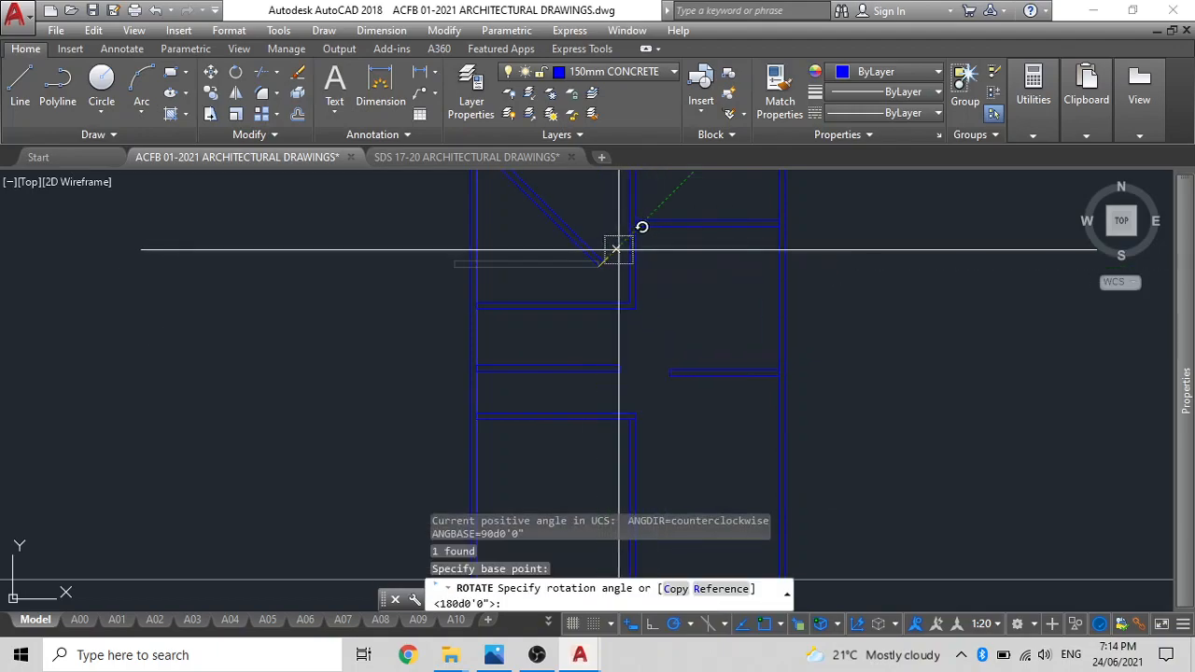
click(672, 268)
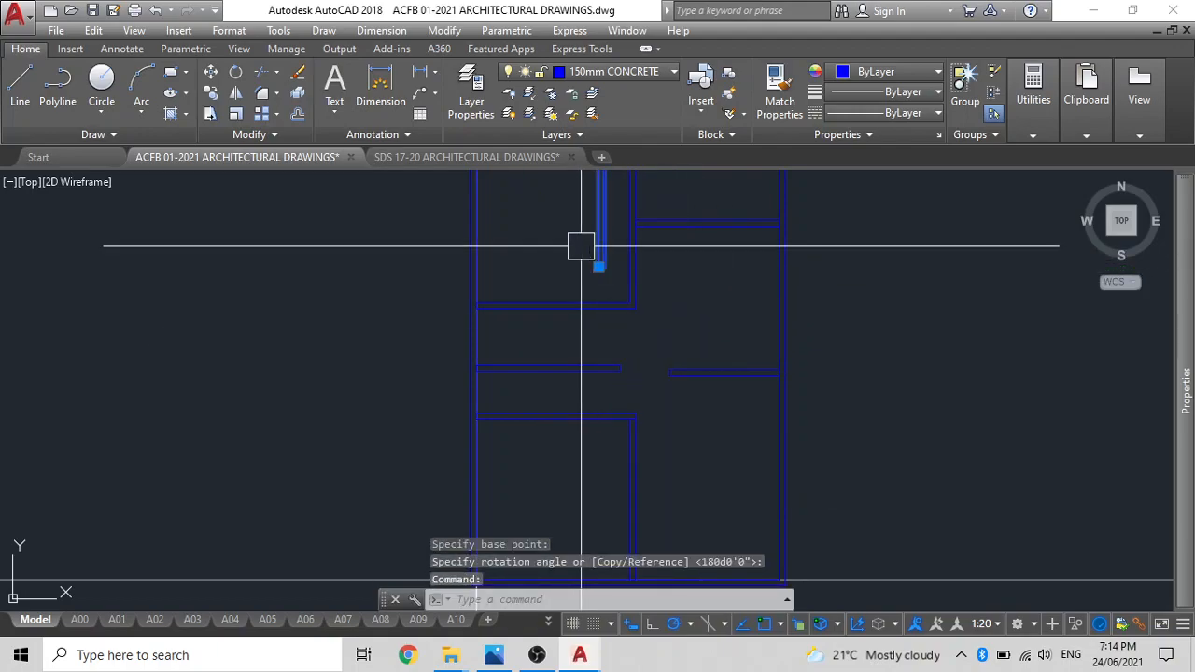
Move the vertical partition by its lower-left corner to the free end of the horizontal partition between the two left rooms.
text(m)
key(Return)
click(598, 268)
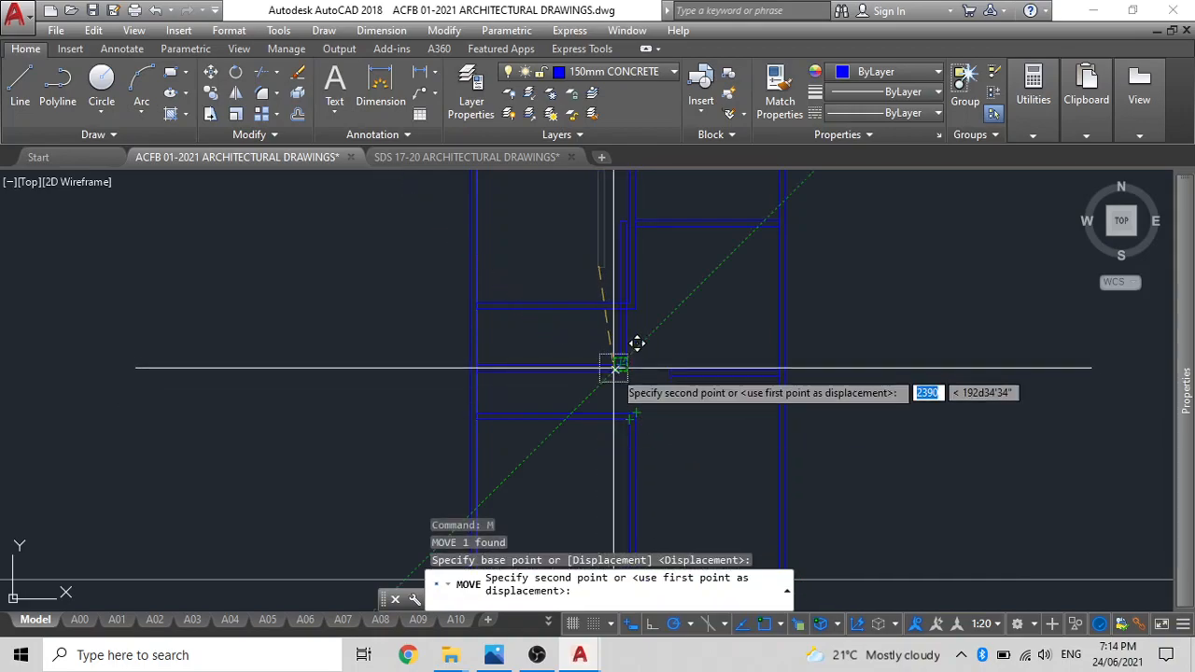
scroll(641, 341, up, 3)
key(Escape)
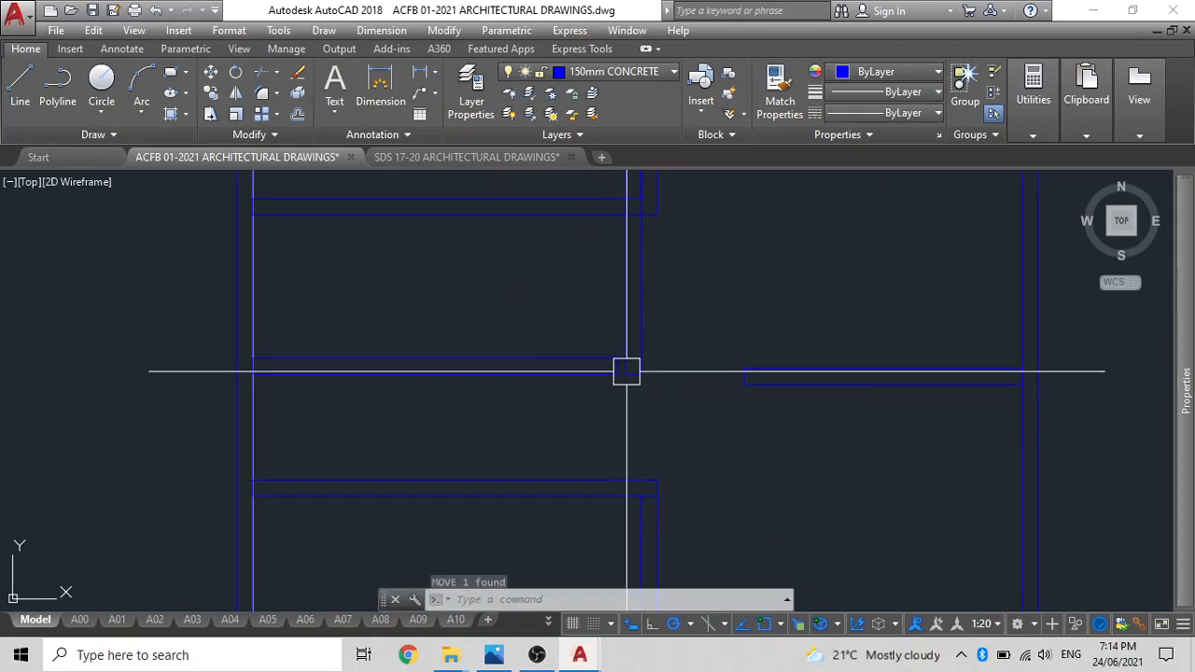
key(Return)
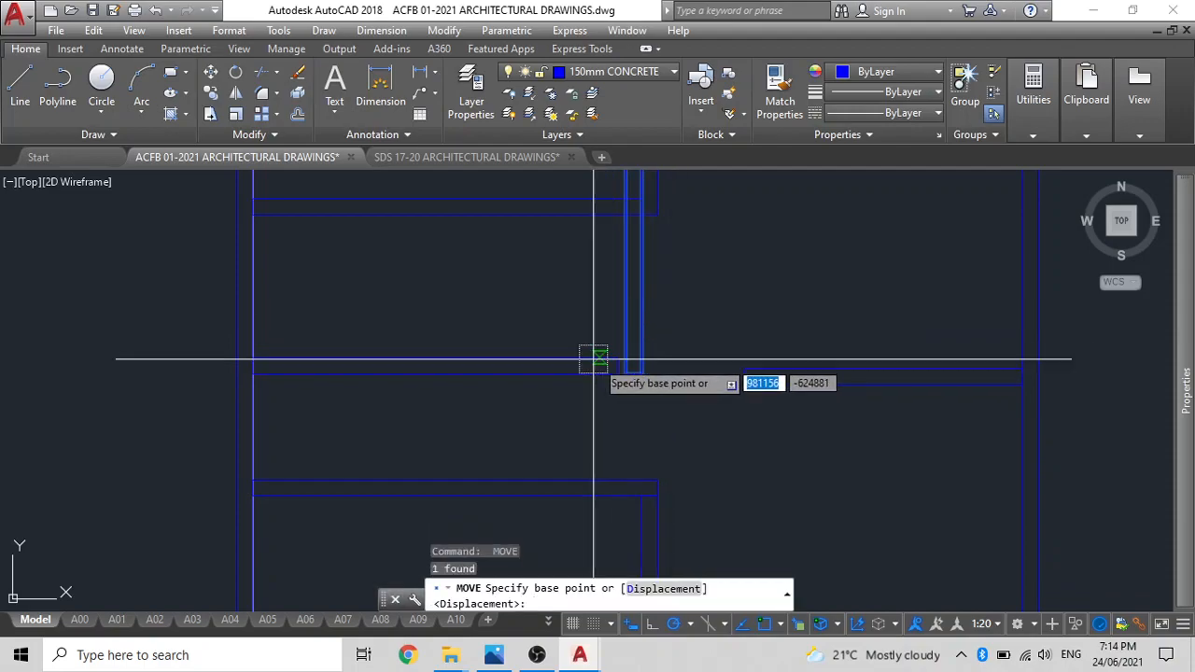
click(625, 374)
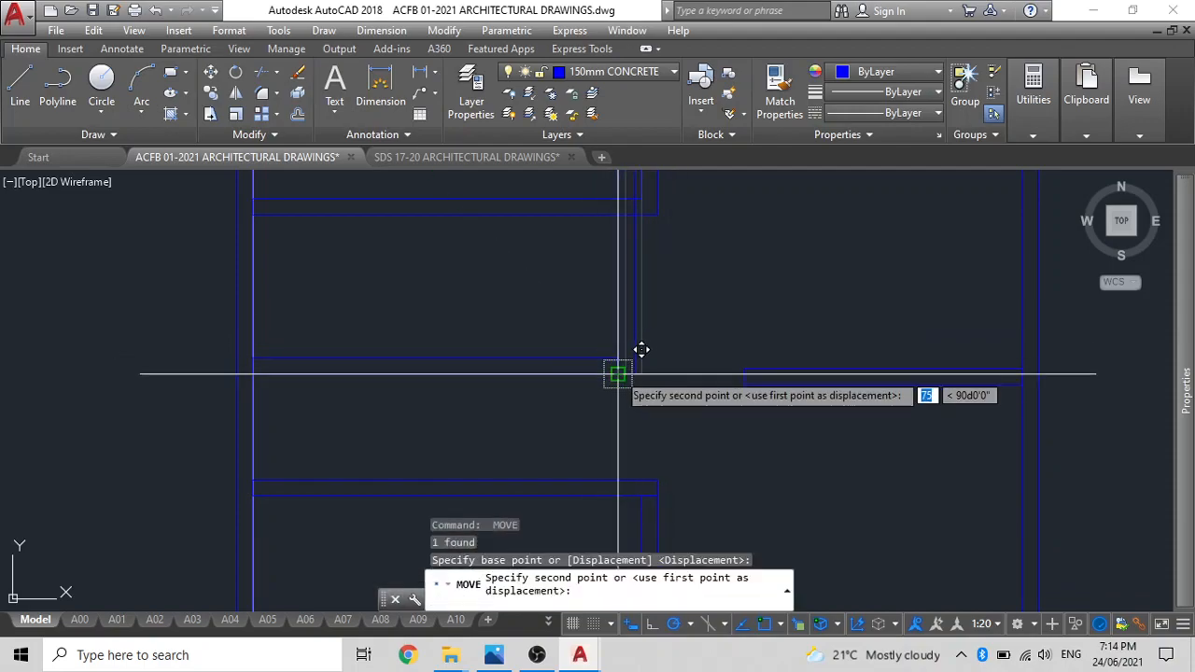
click(617, 374)
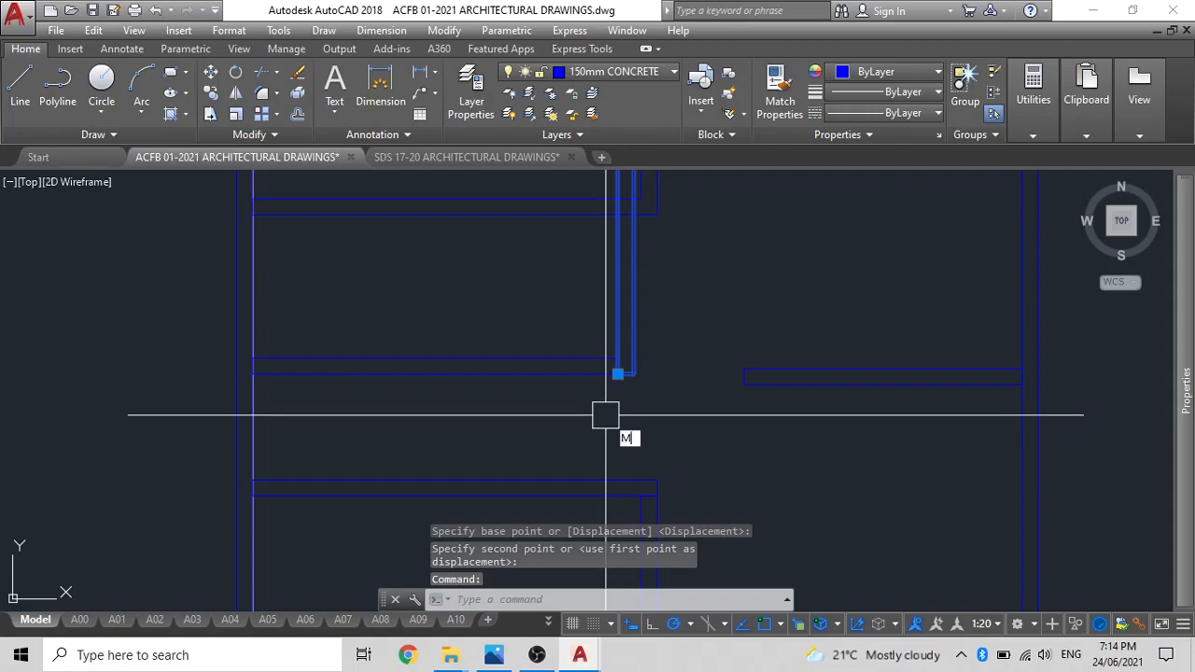
Move the vertical partition straight down until its lower end meets the upper face of the lower-left room's top wall.
text(M)
key(Return)
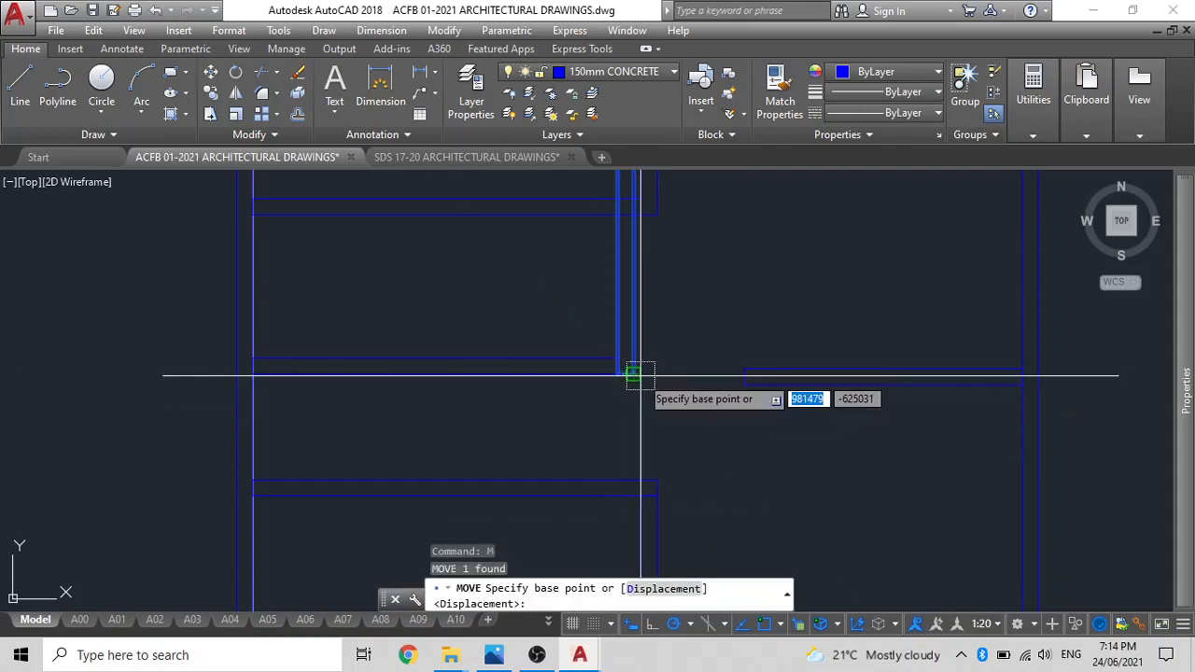
click(632, 374)
click(629, 480)
middle_drag(632, 391, 631, 478)
click(636, 388)
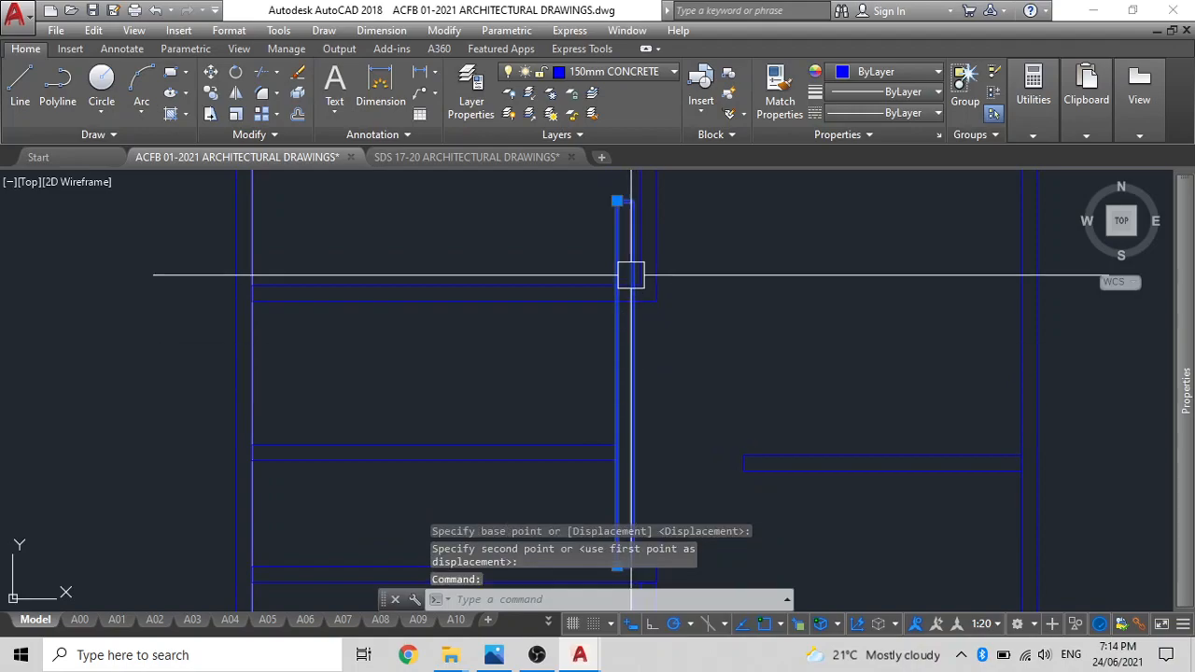
Shorten the vertical partition by stretching its upper end down to the lower face of the upper-left room's bottom wall.
click(617, 201)
key(Escape)
key(Escape)
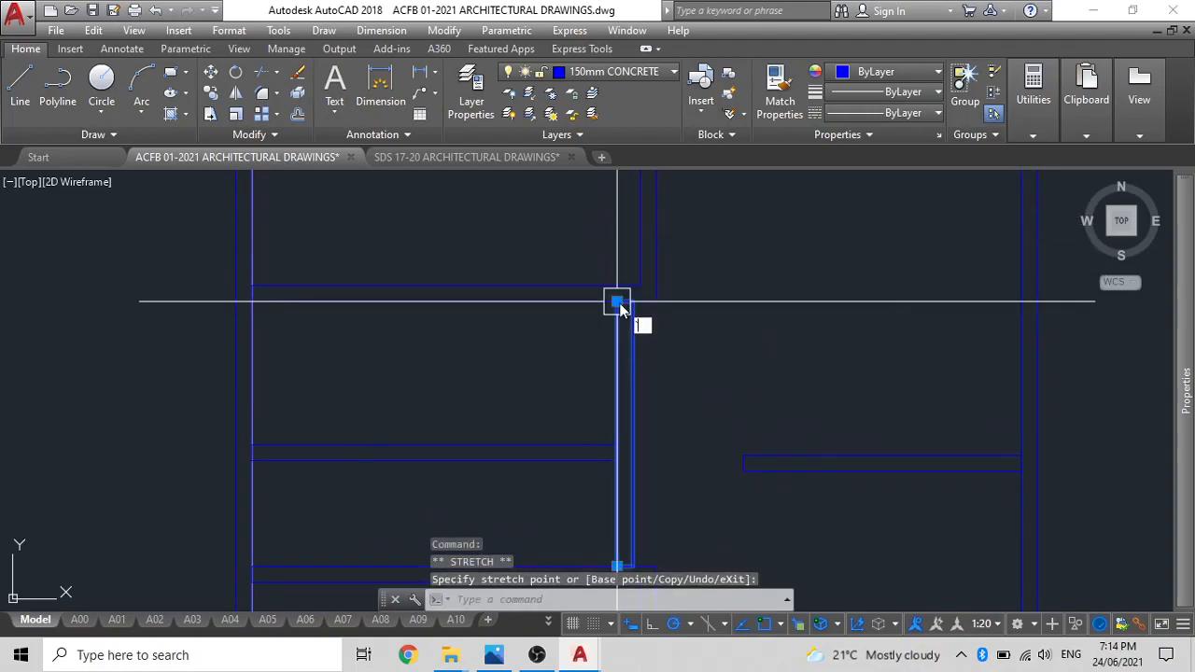
scroll(612, 314, down, 4)
middle_drag(612, 415, 647, 296)
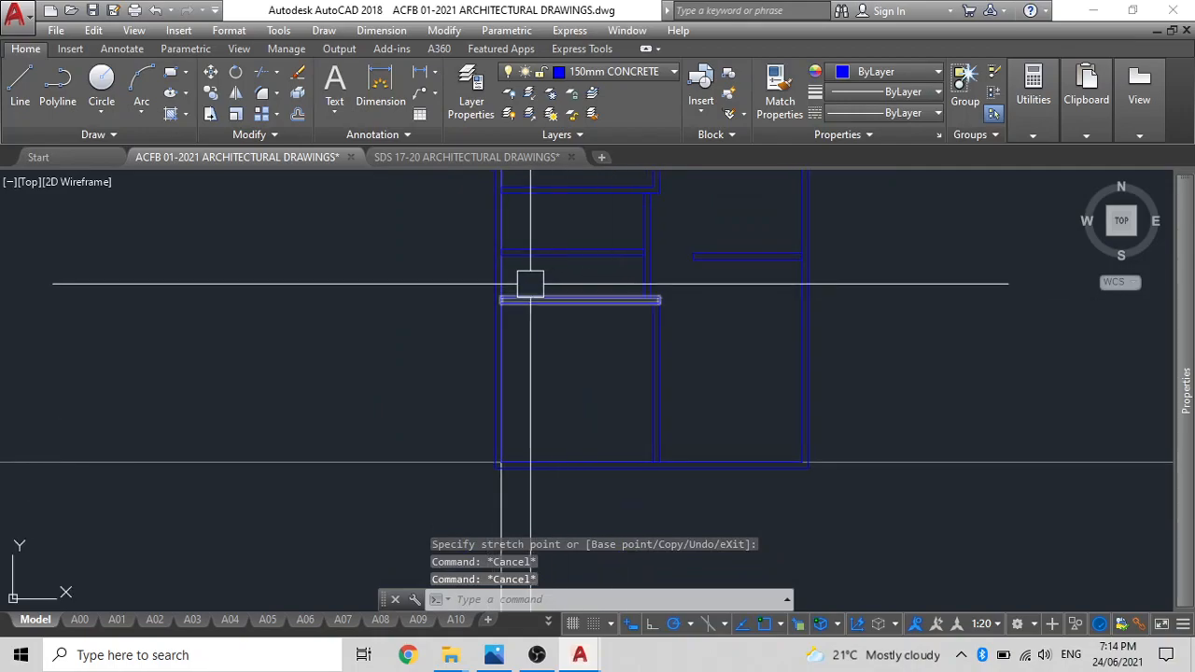
middle_drag(544, 258, 560, 349)
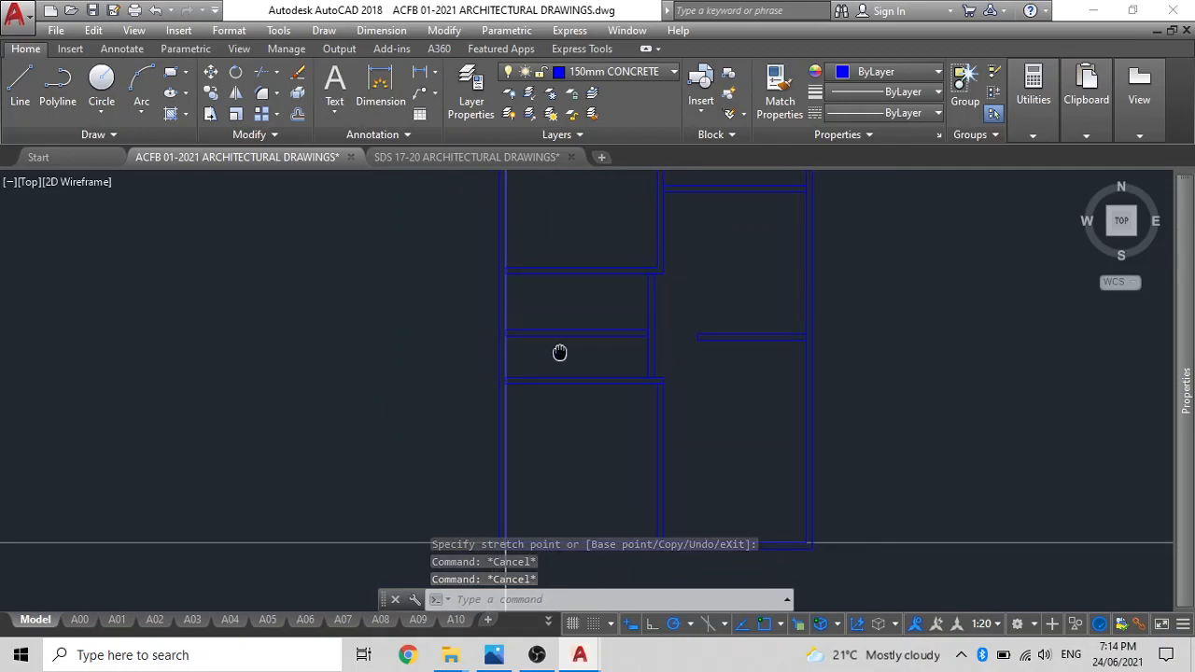
scroll(572, 351, up, 2)
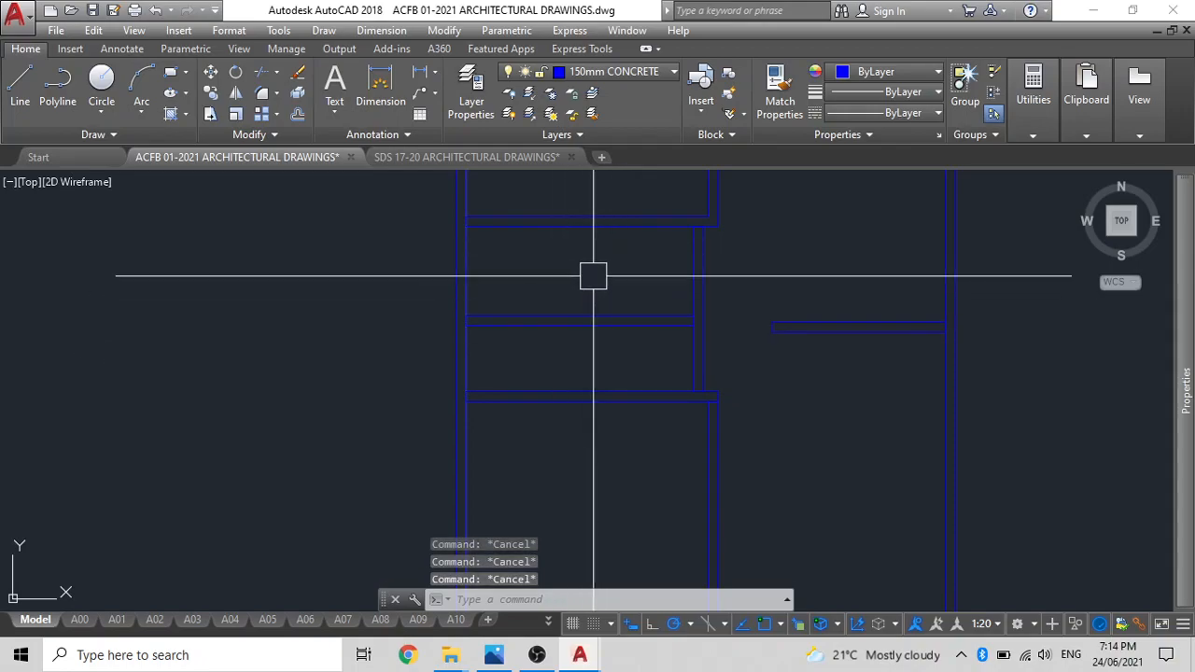
Draw a horizontal construction line at the upper-left room's bottom wall and move it onto that wall's lower face.
key(Return)
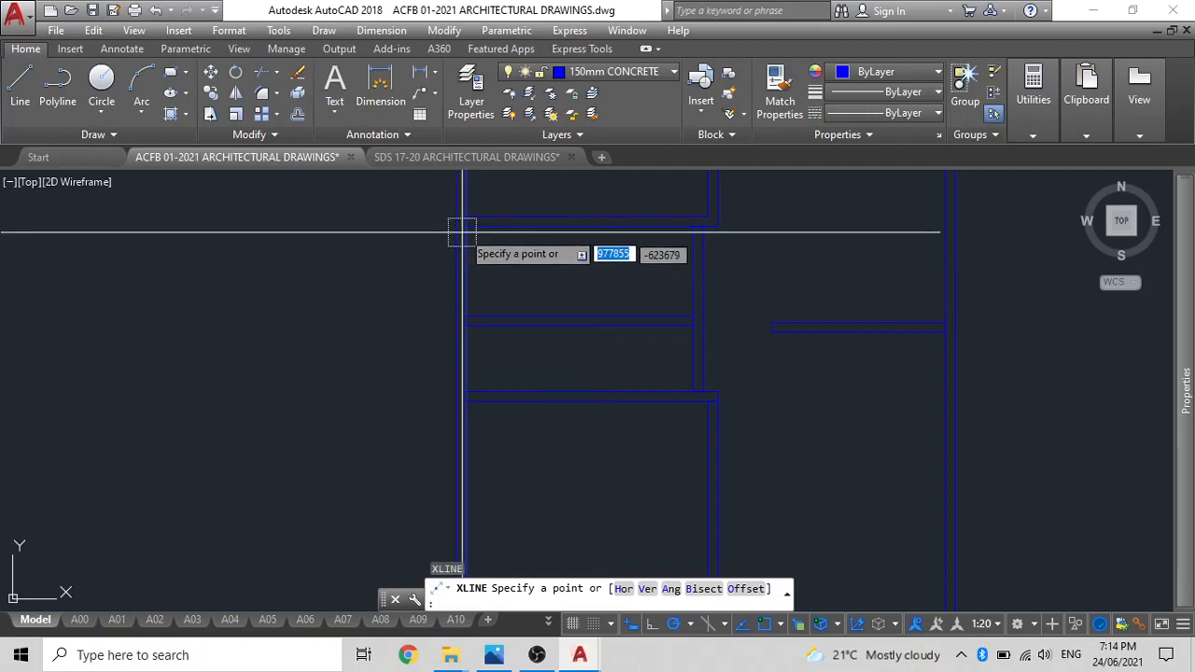
click(425, 229)
click(425, 221)
key(Escape)
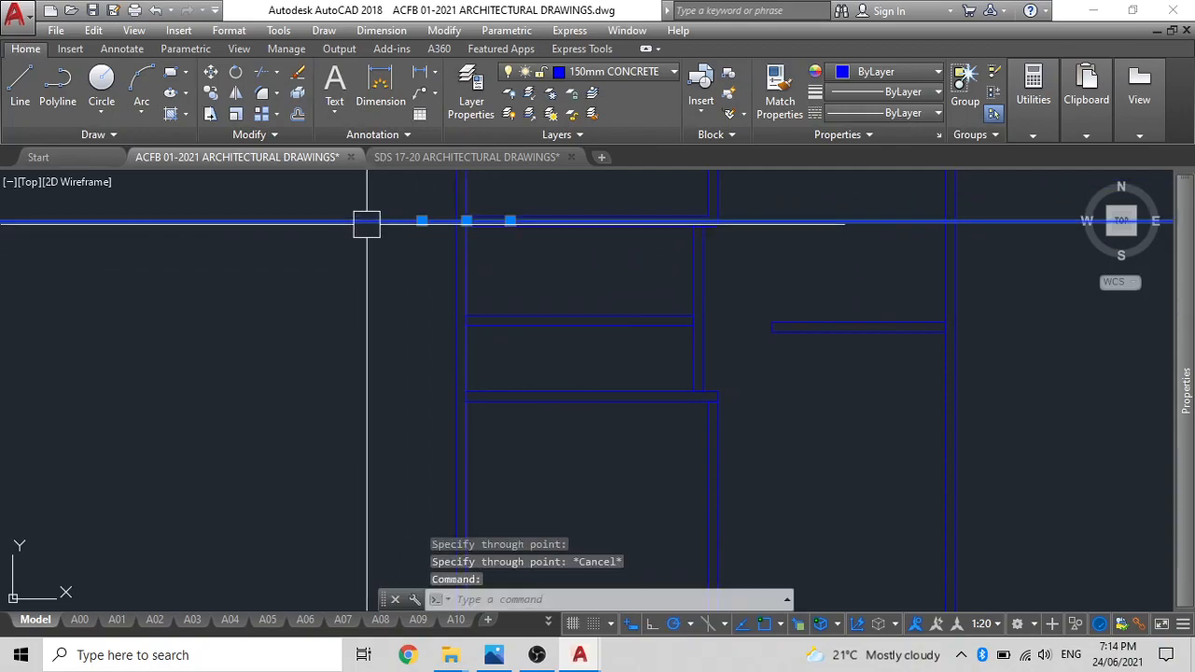
text(m)
key(Return)
scroll(497, 222, up, 6)
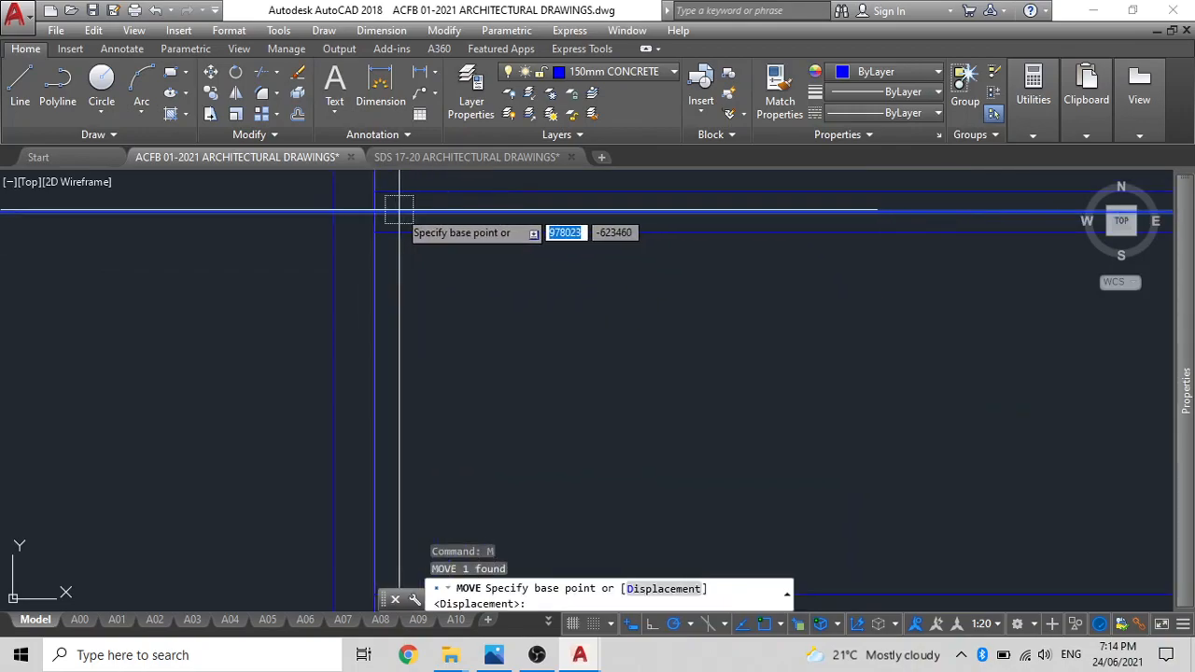
click(374, 213)
scroll(395, 205, down, 3)
key(Escape)
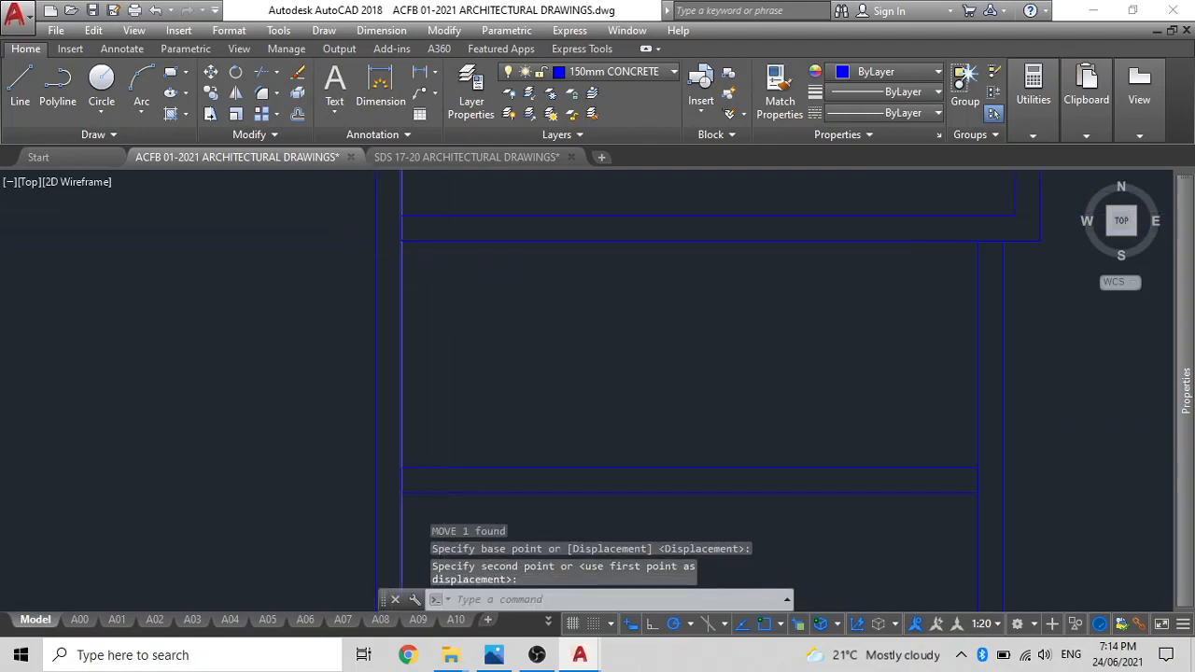
Offset the horizontal construction line 900 mm downward, into the space between the two left rooms.
middle_drag(464, 352, 465, 352)
text(o)
key(Return)
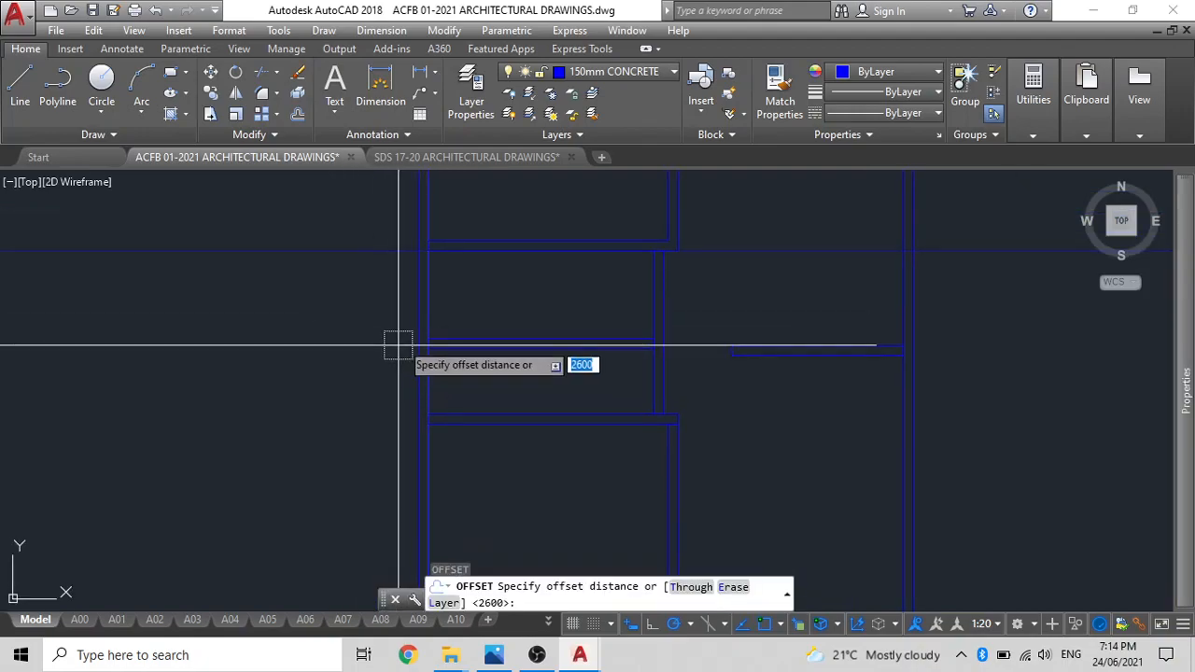
text(900)
key(Return)
click(392, 249)
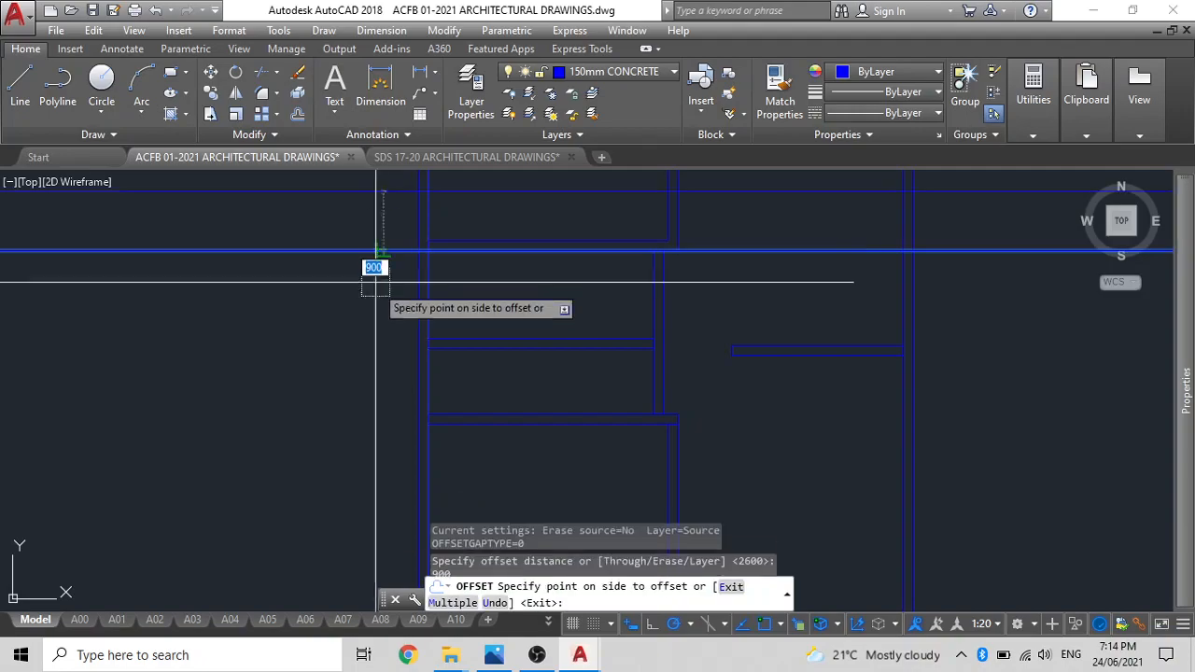
click(370, 336)
key(Escape)
Move the horizontal partition between the two left rooms up by its upper-left corner onto the 900 mm offset construction line.
click(483, 342)
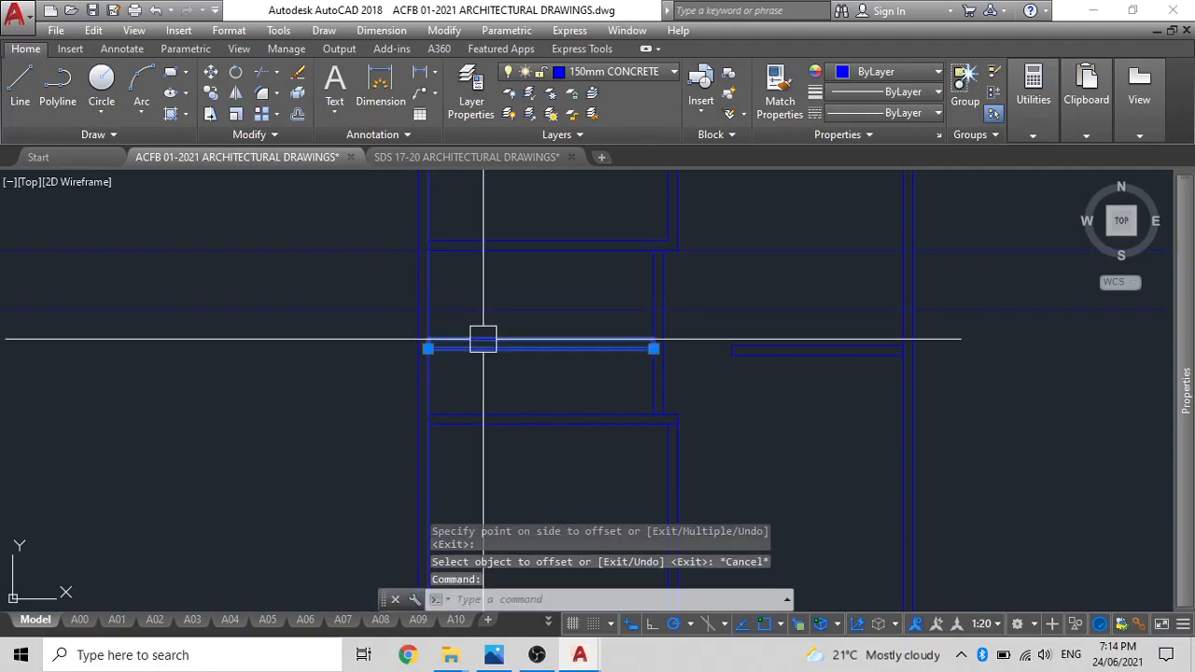
text(m)
key(Return)
scroll(382, 336, up, 4)
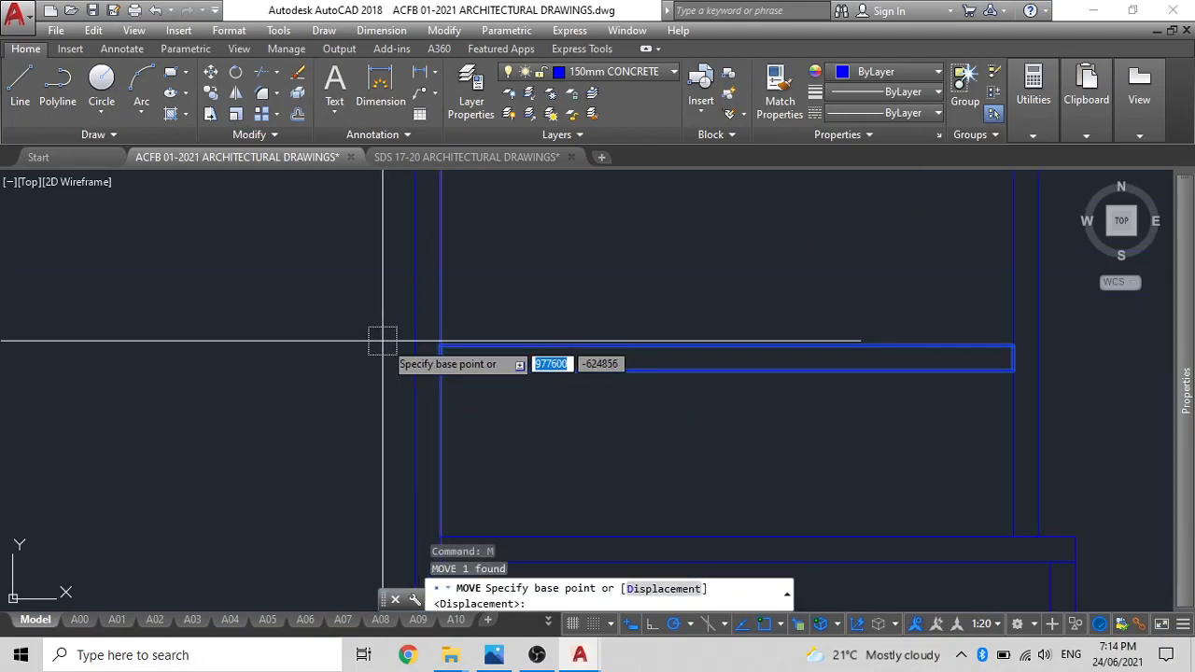
click(439, 346)
scroll(458, 264, down, 3)
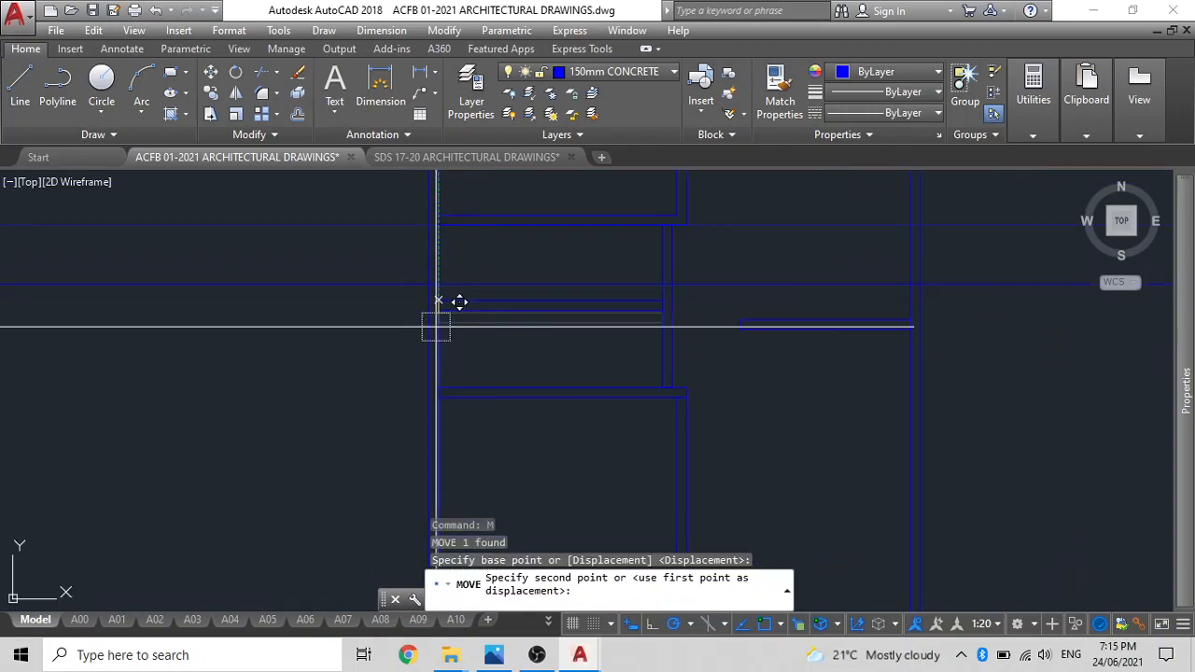
key(Escape)
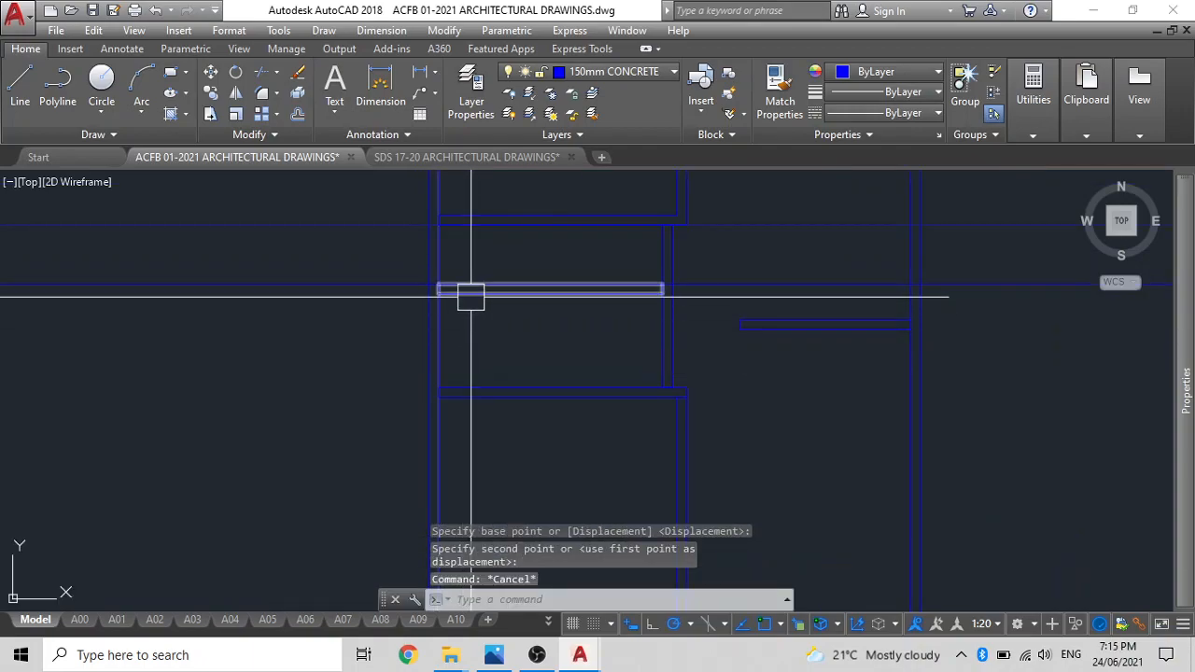
Measure the clear distance from the moved partition's lower face to the lower-left room's top wall.
text(di)
key(Return)
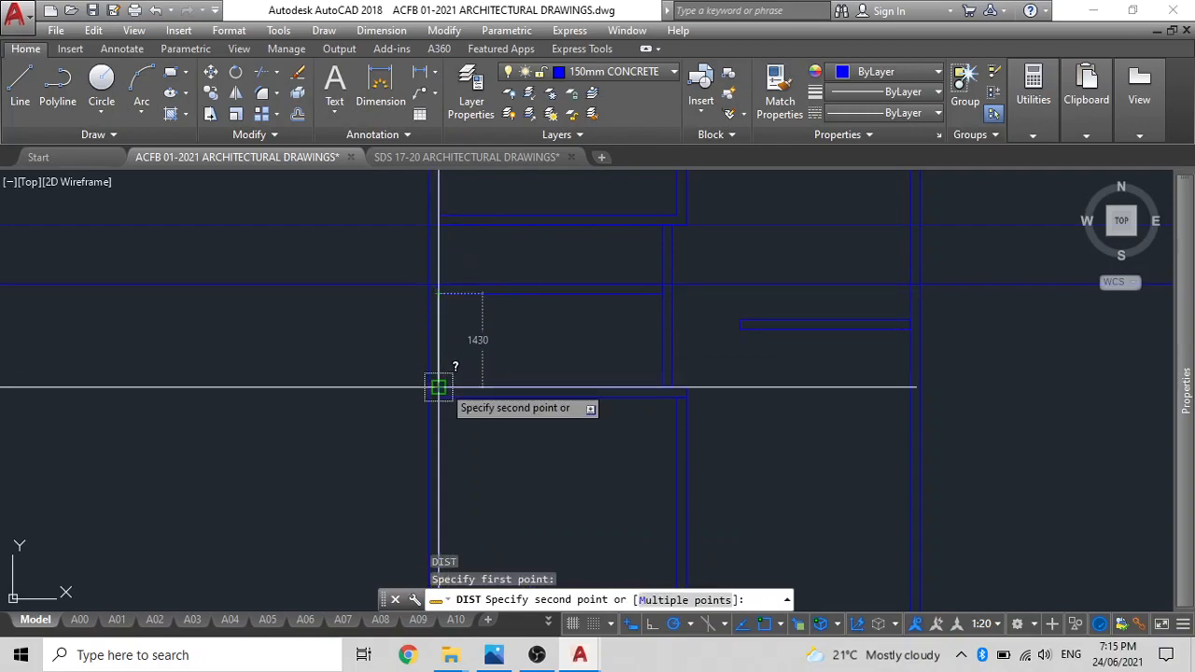
key(Escape)
middle_drag(551, 279, 560, 312)
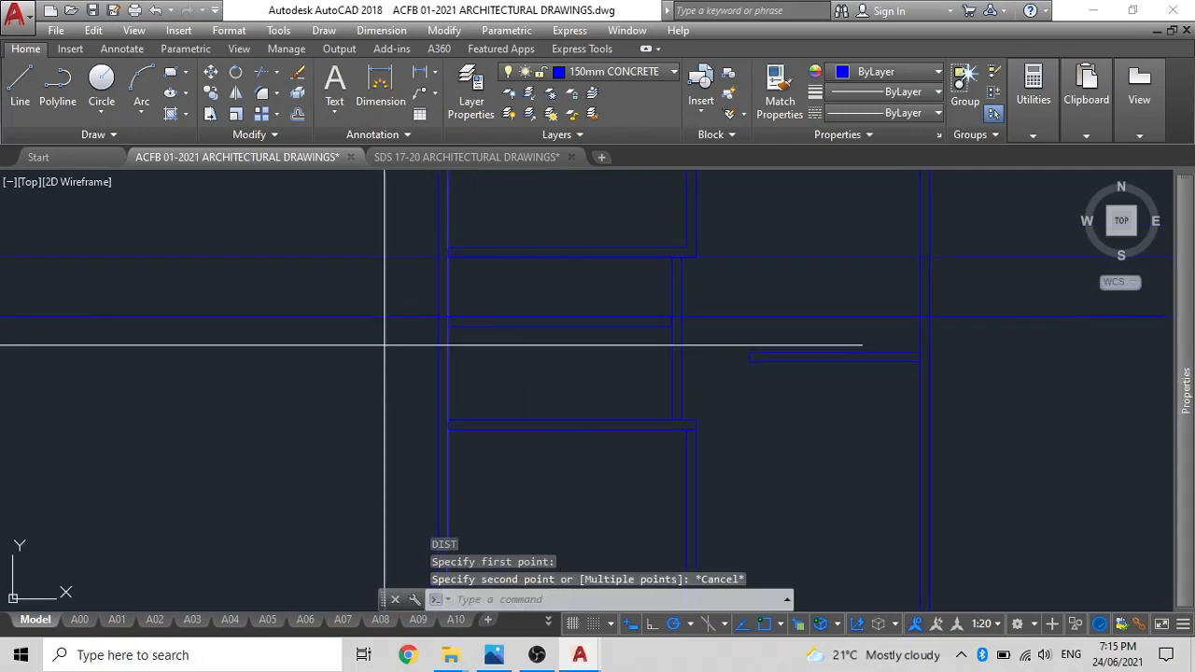
Delete the two horizontal construction lines that cross the space between the left rooms.
drag(308, 341, 342, 232)
key(Delete)
scroll(556, 350, down, 2)
scroll(555, 350, up, 2)
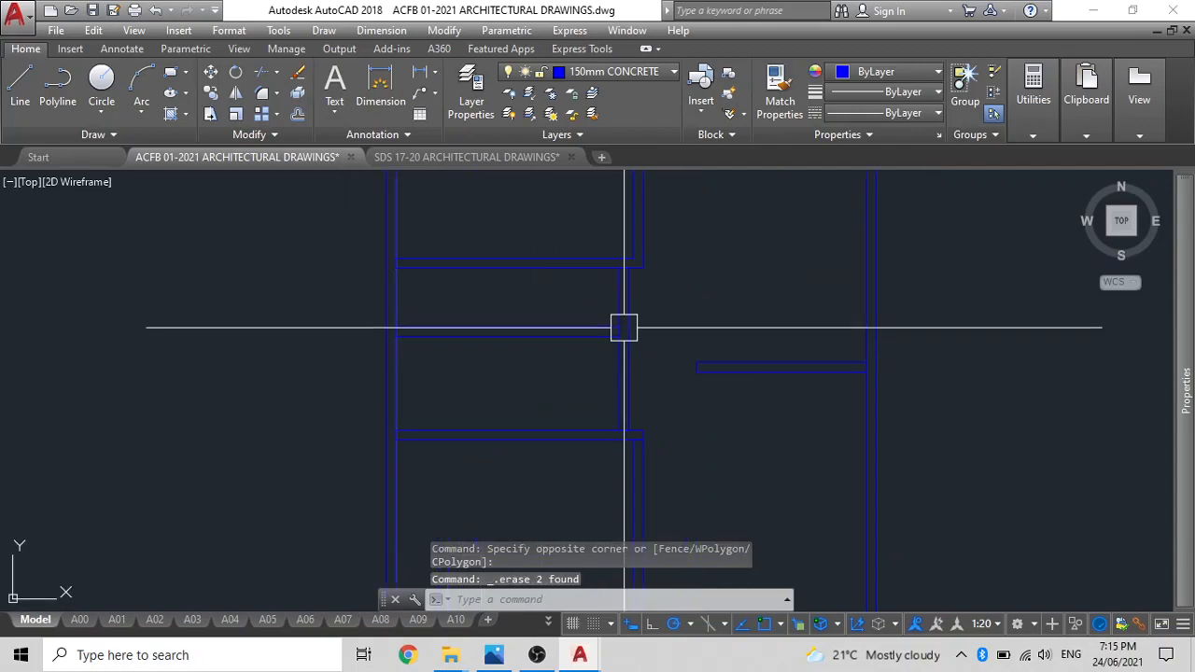
click(551, 340)
key(Escape)
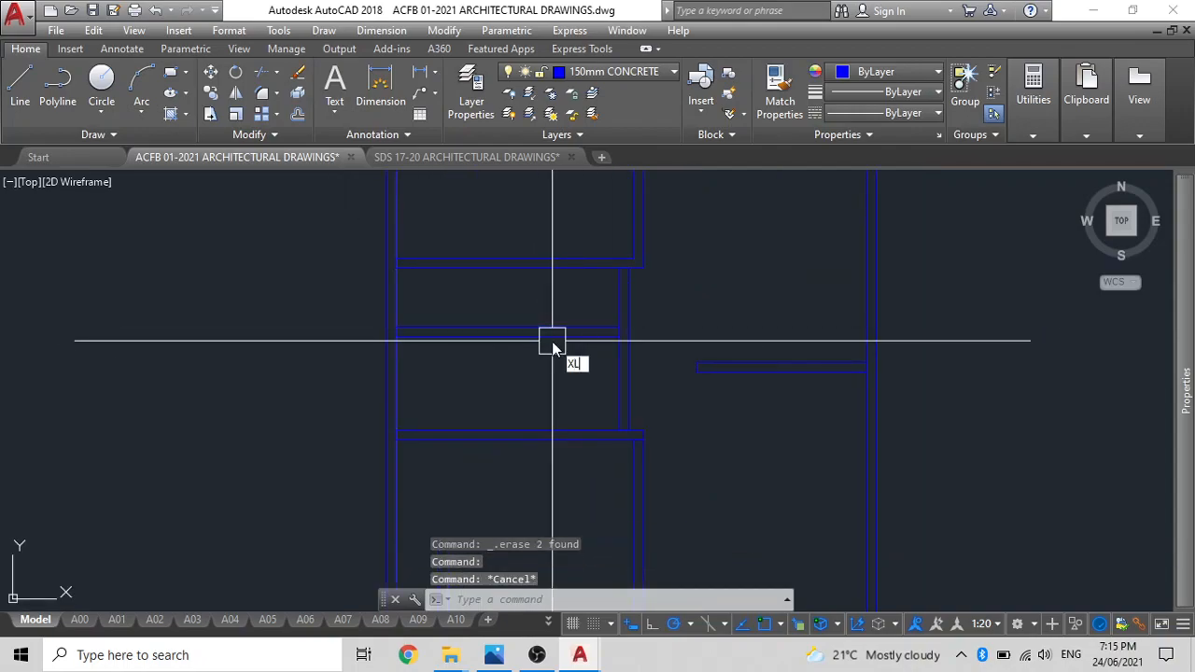
Draw a vertical construction line along the left outer wall's inner face from the horizontal partition's lower-left corner.
text(xl)
key(Return)
scroll(485, 340, up, 2)
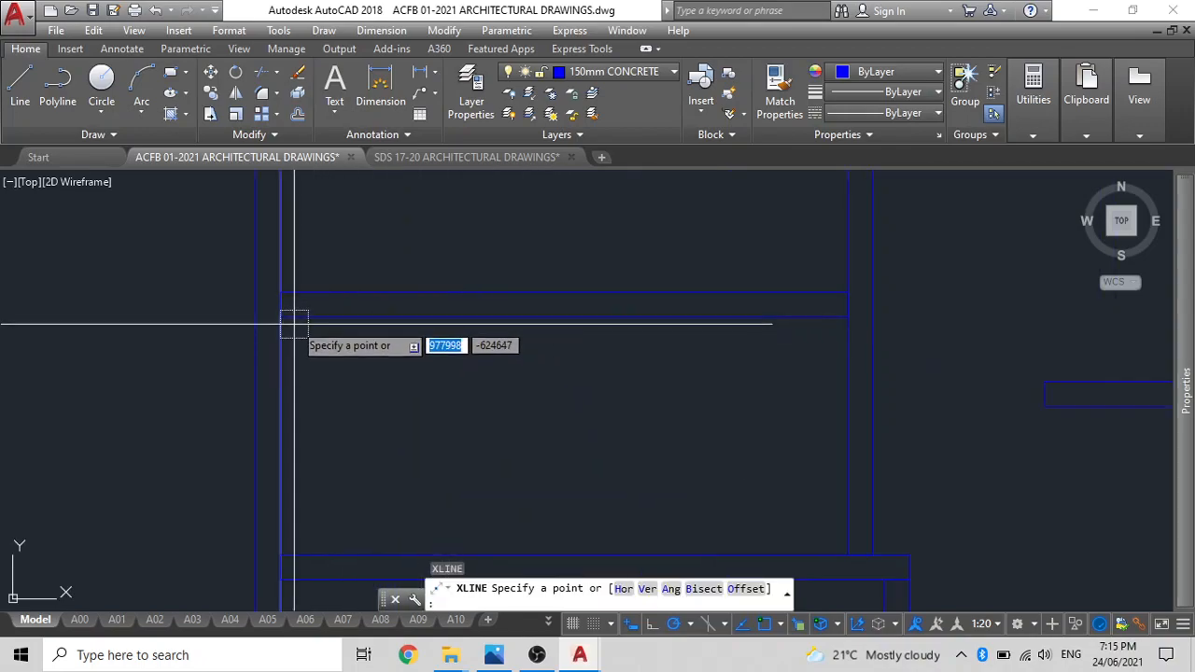
click(279, 317)
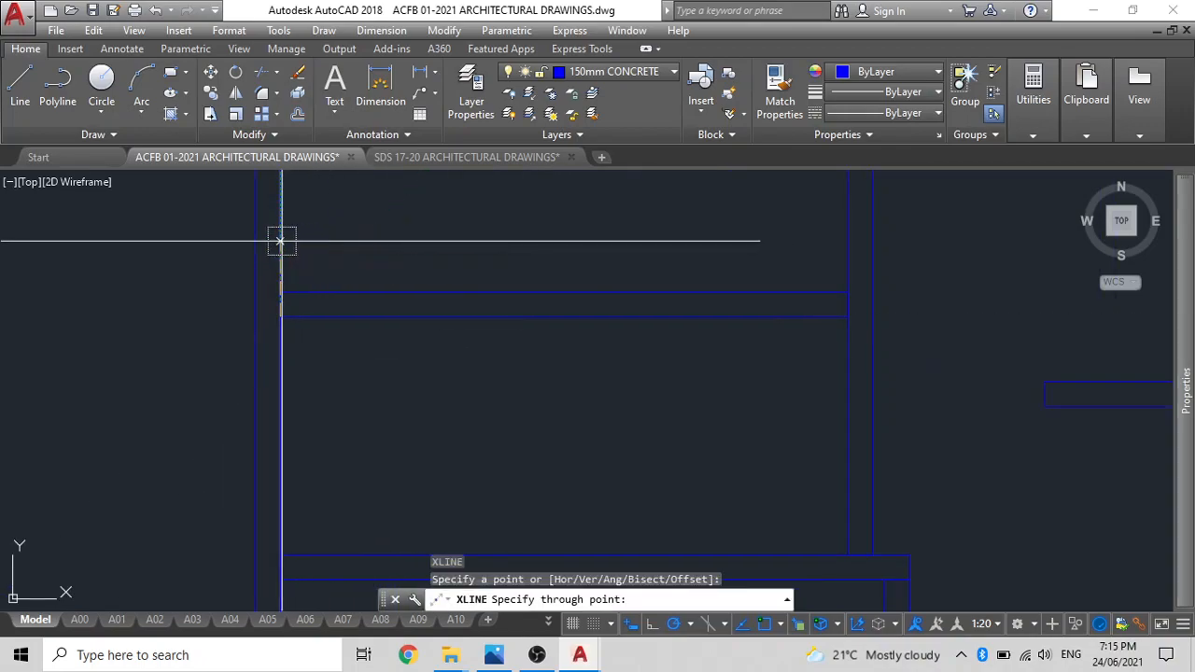
key(Escape)
scroll(352, 251, down, 4)
middle_drag(356, 255, 461, 334)
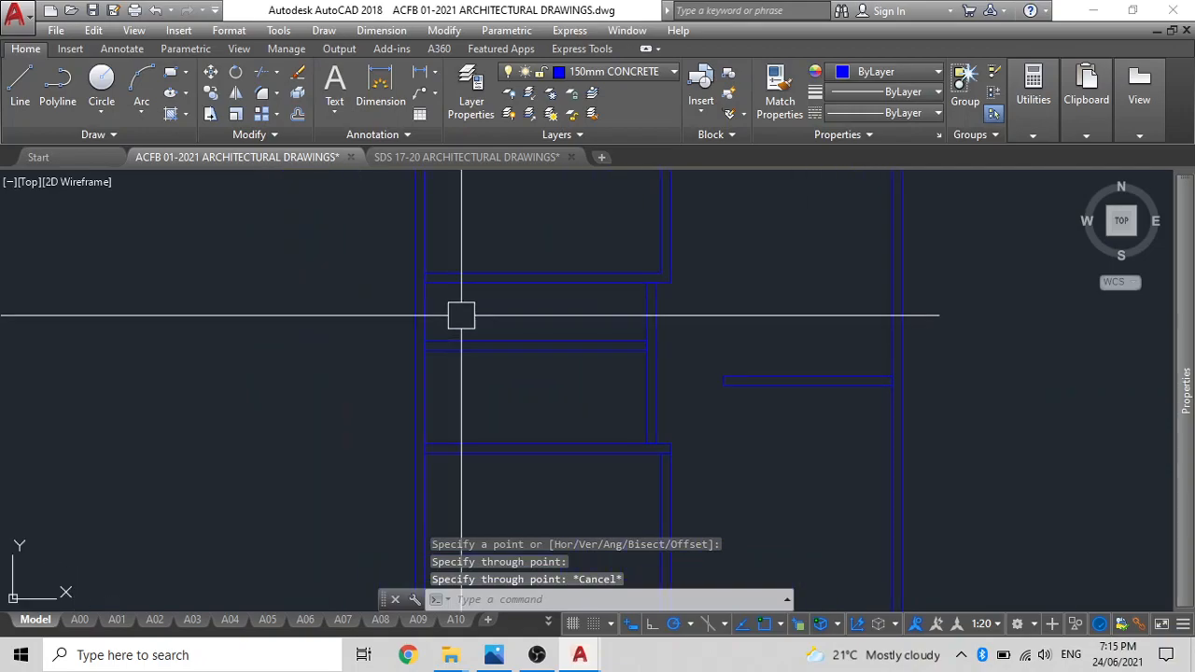
Offset the vertical construction line on the left outer wall's inner face 1800 mm to the right.
text(o)
key(Return)
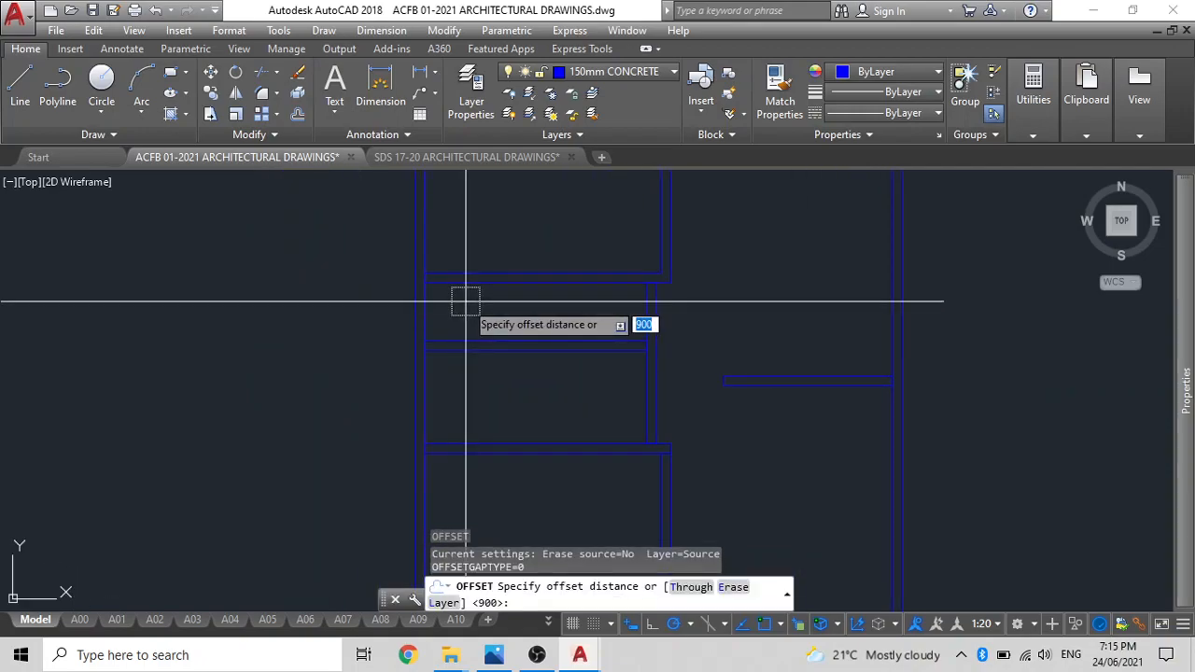
key(Return)
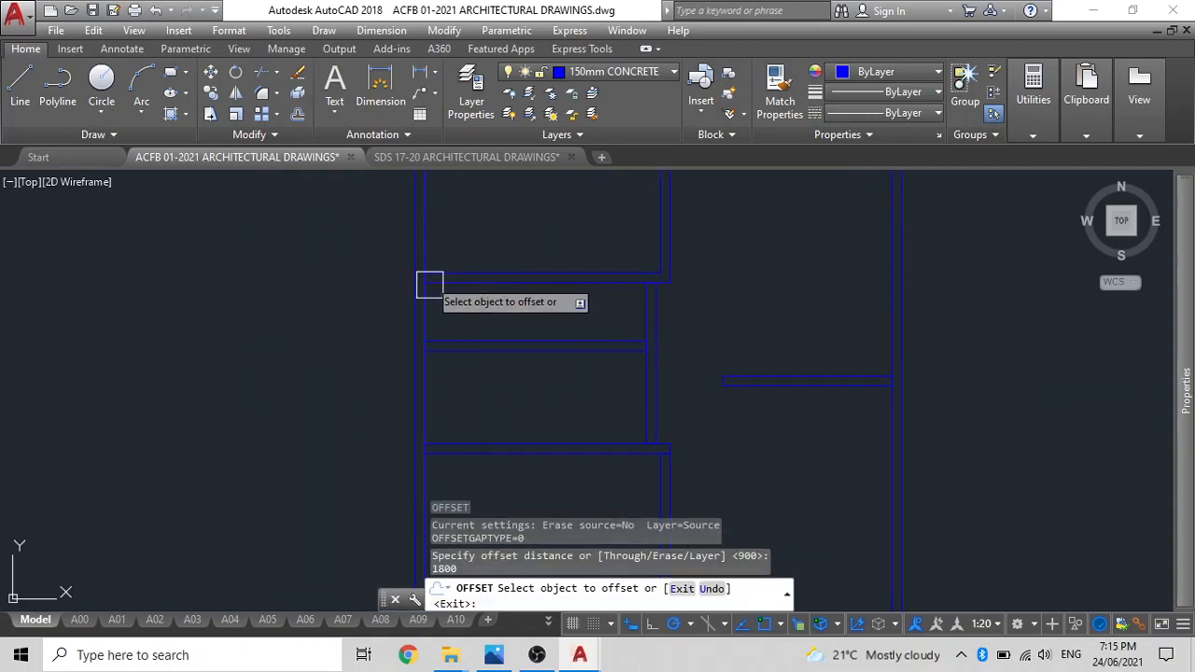
click(455, 277)
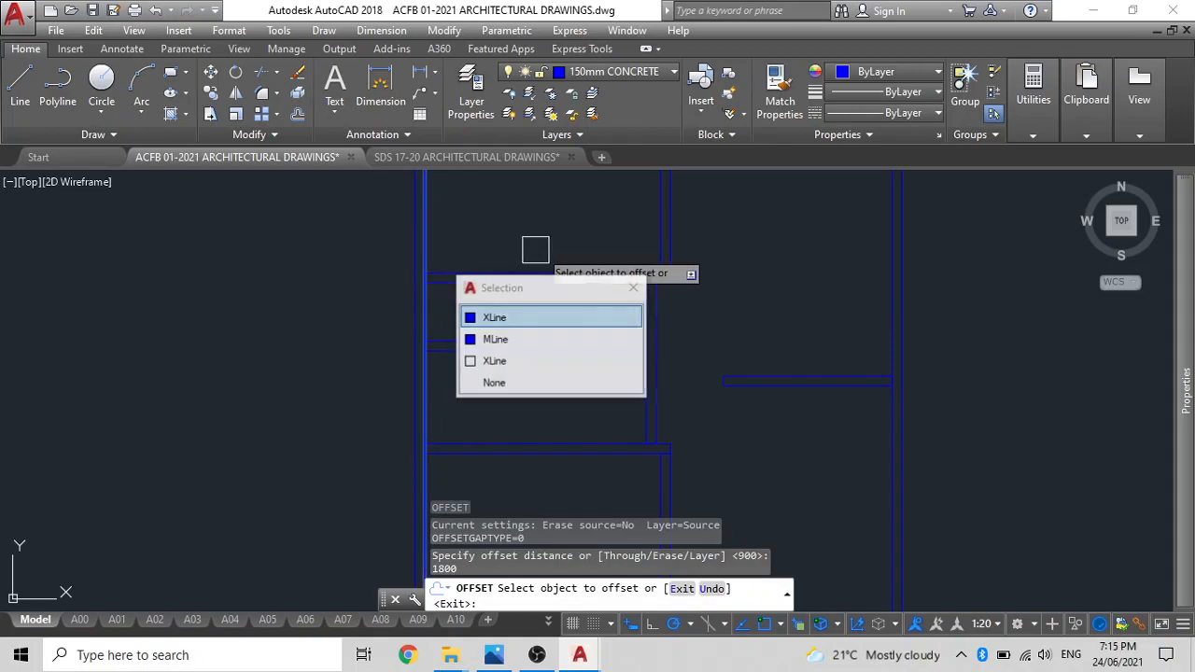
click(495, 318)
click(568, 312)
key(Escape)
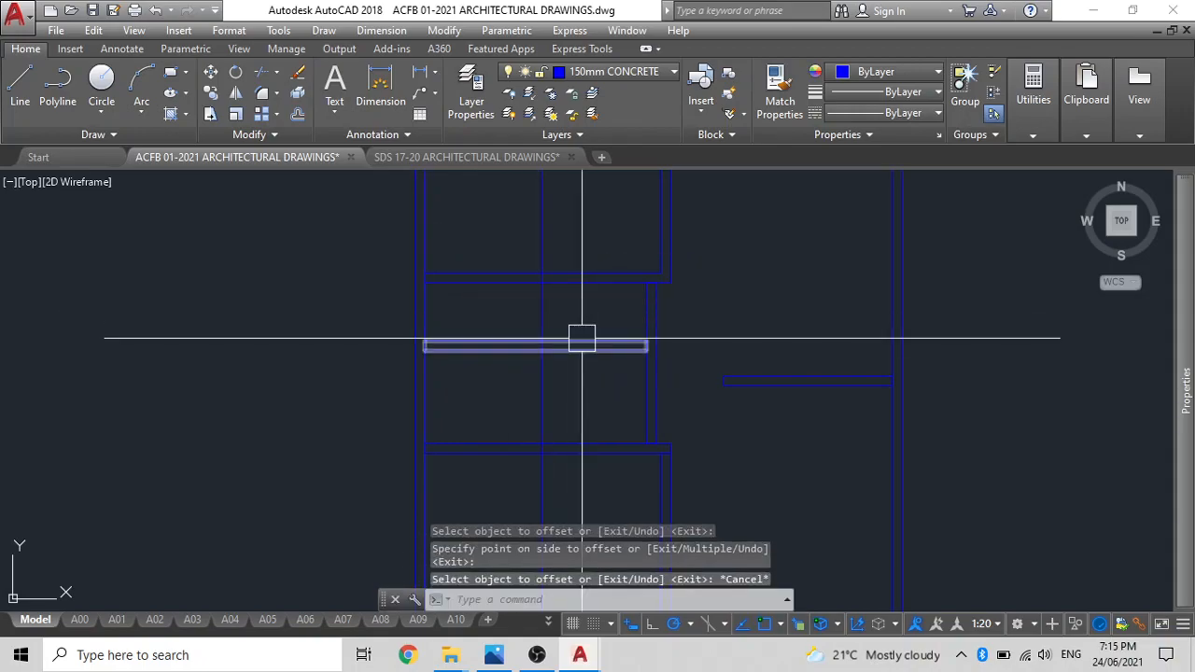
Copy the vertical partition between the left rooms onto the 1800 mm offset construction line, and delete that construction line.
click(644, 383)
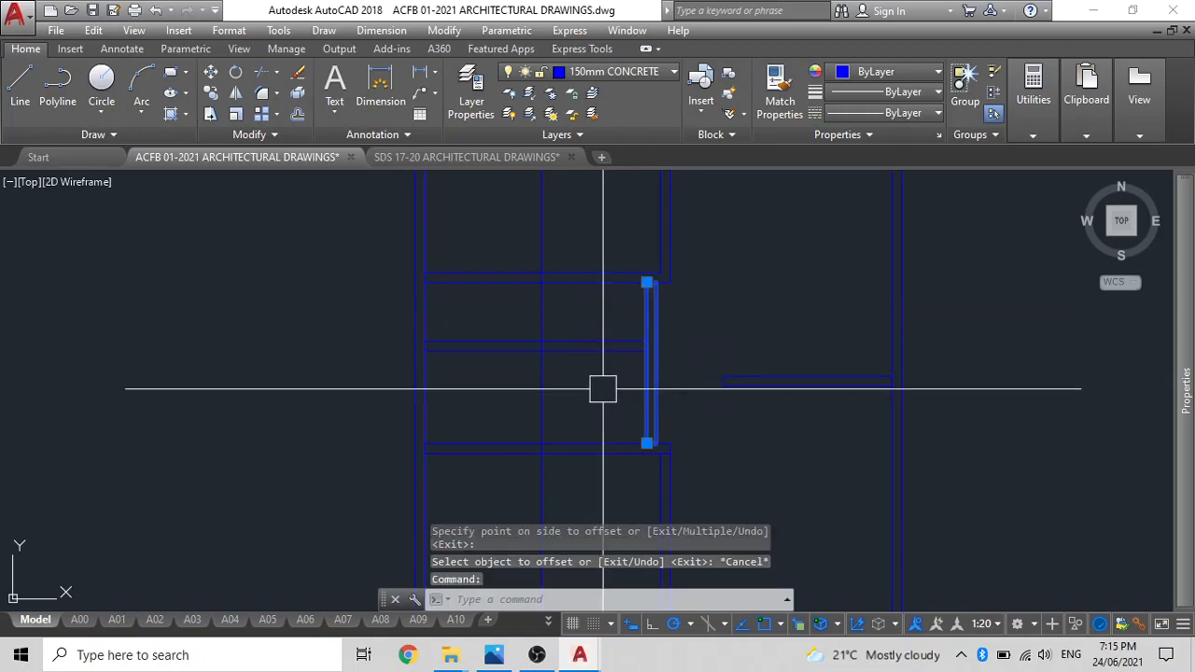
text(co)
key(Return)
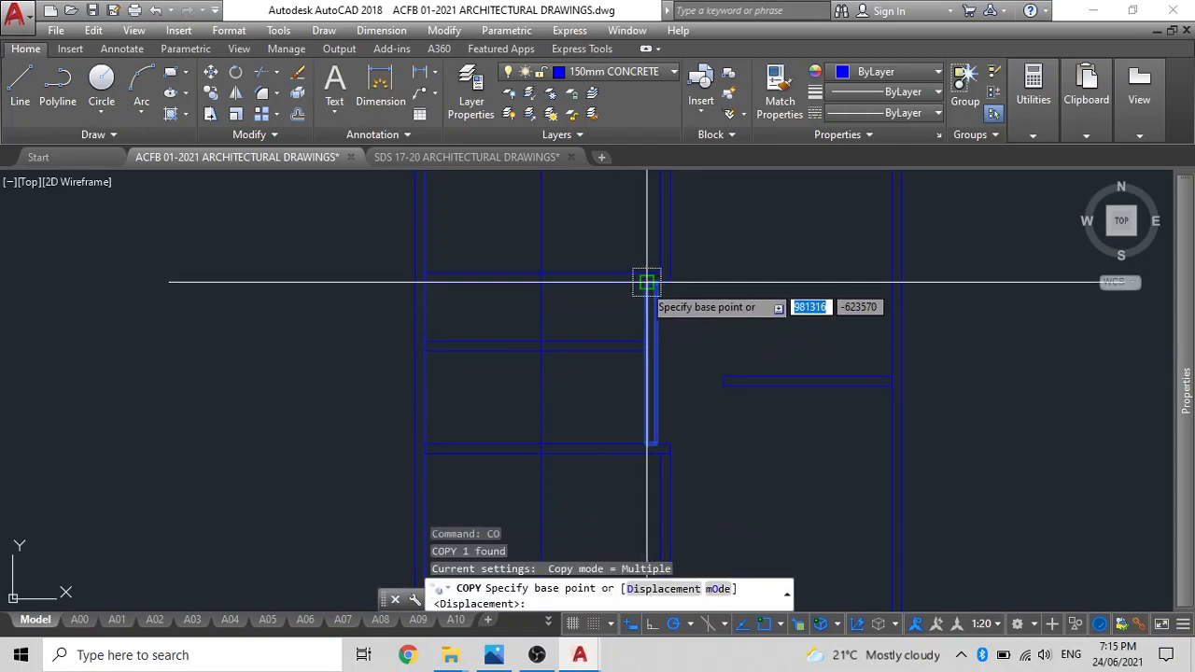
click(646, 284)
click(543, 283)
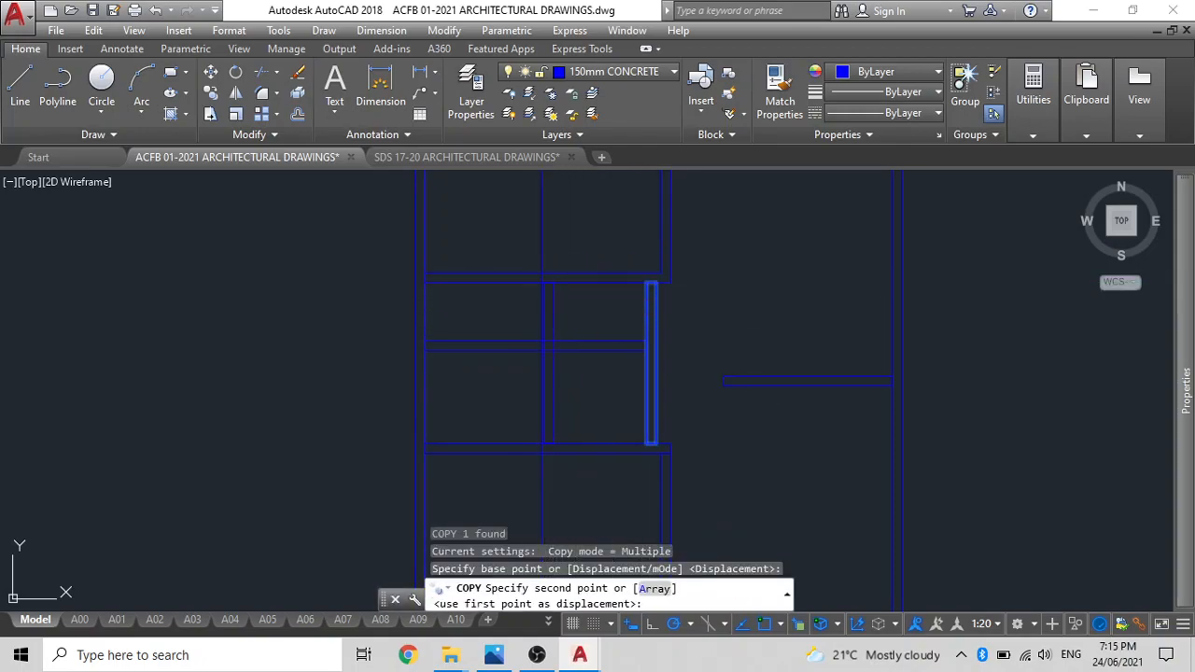
key(Escape)
click(541, 240)
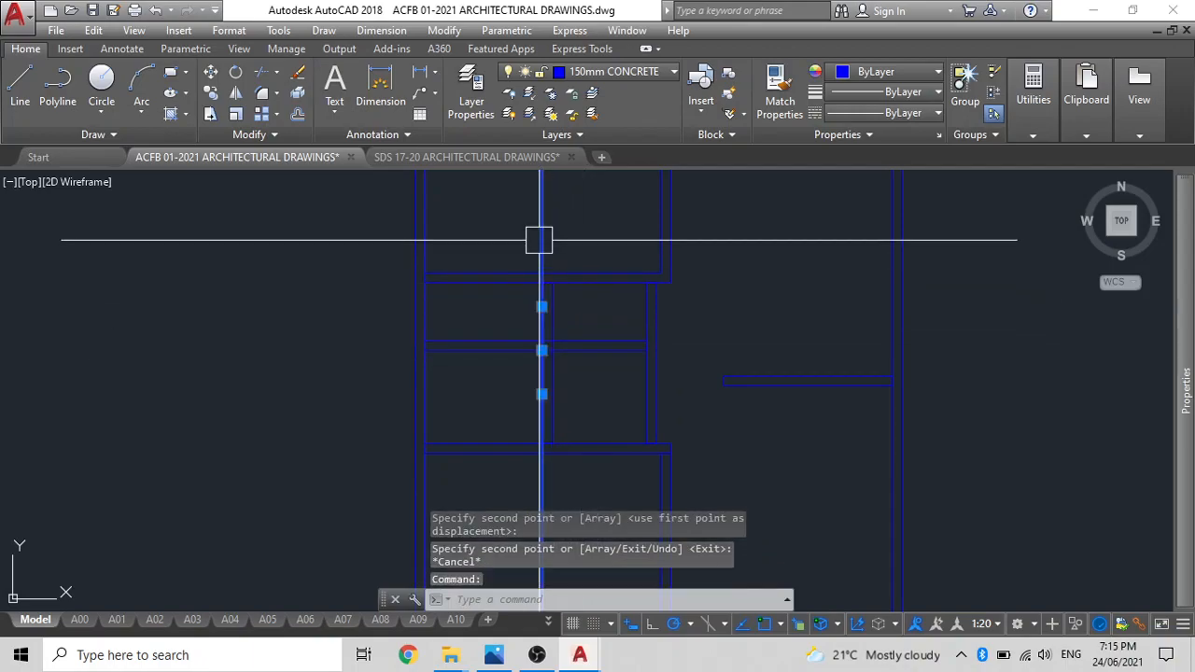
key(Delete)
Shorten the short horizontal partition so its right end meets the left face of the copied vertical partition.
scroll(485, 344, up, 3)
click(467, 378)
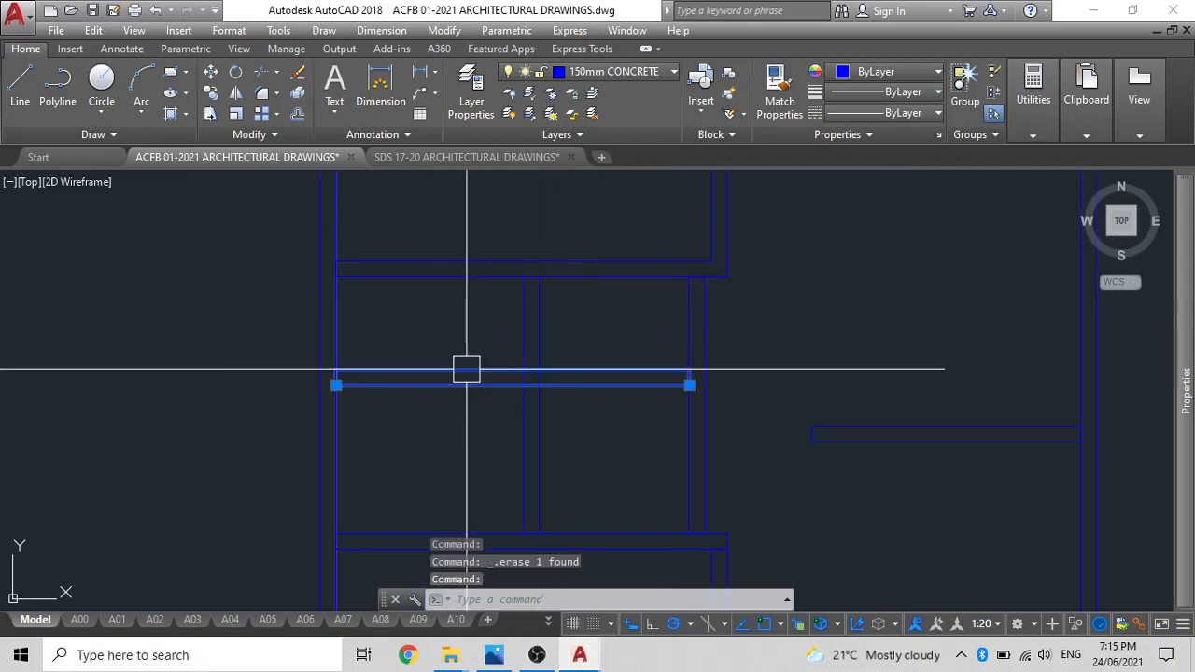
click(690, 384)
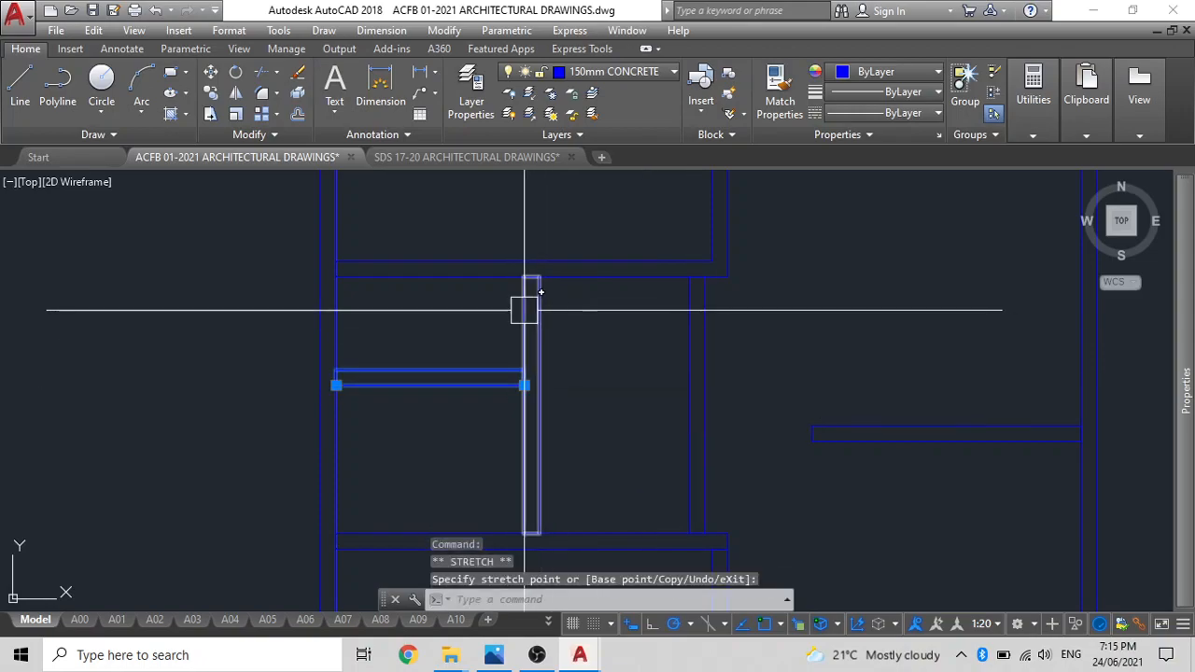
key(Escape)
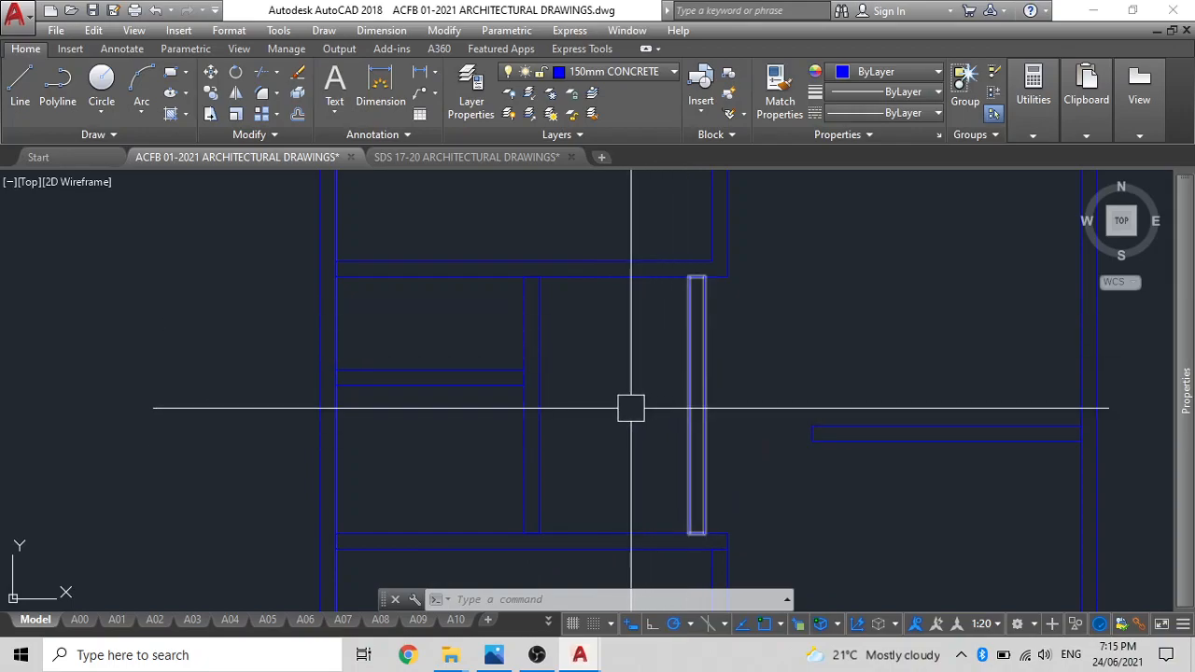
Move the original right-hand vertical partition to the right until its upper-right corner meets the upper-left room's lower-right outer corner.
key(Return)
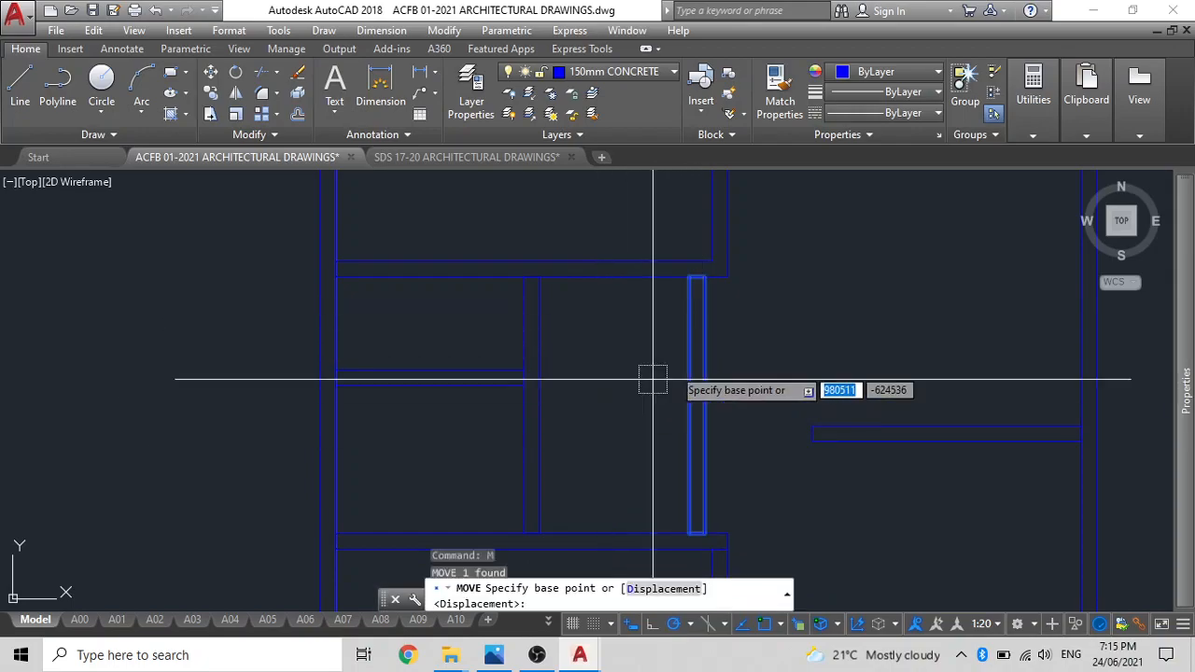
click(705, 277)
click(727, 277)
scroll(700, 312, down, 4)
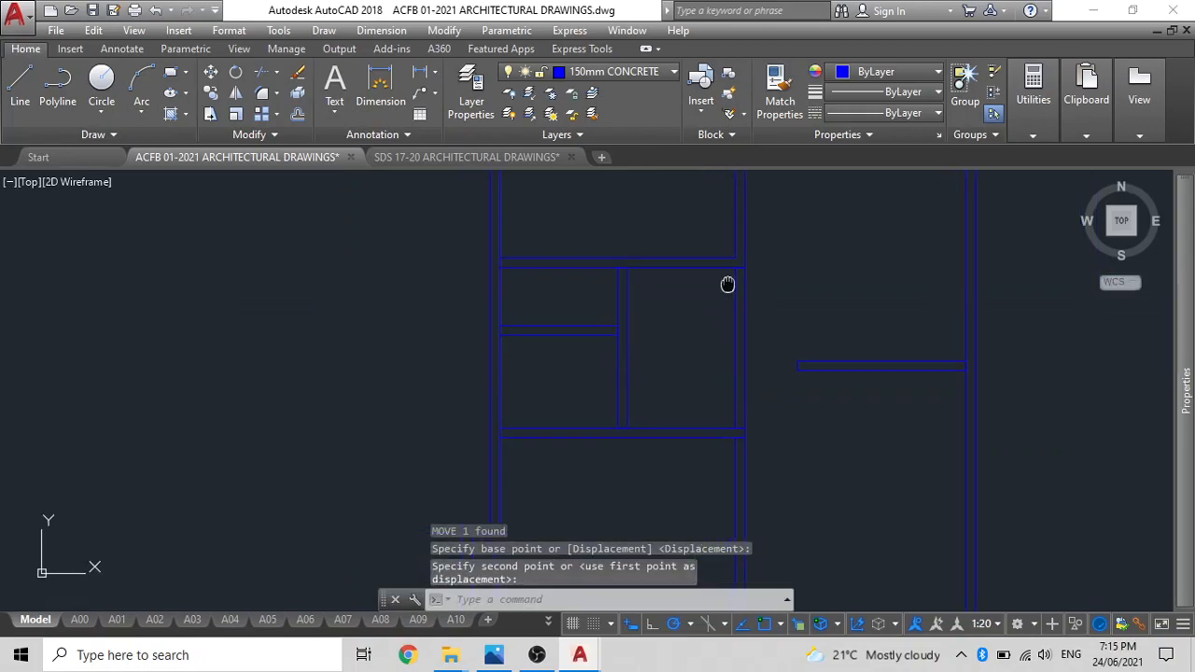
Delete the two vertical construction lines along the plan's left outer wall.
scroll(689, 296, down, 2)
mouse_move(688, 297)
middle_down()
mouse_move(663, 379)
mouse_move(629, 365)
mouse_move(636, 372)
middle_up()
scroll(632, 355, down, 2)
scroll(668, 271, up, 2)
click(668, 272)
click(514, 245)
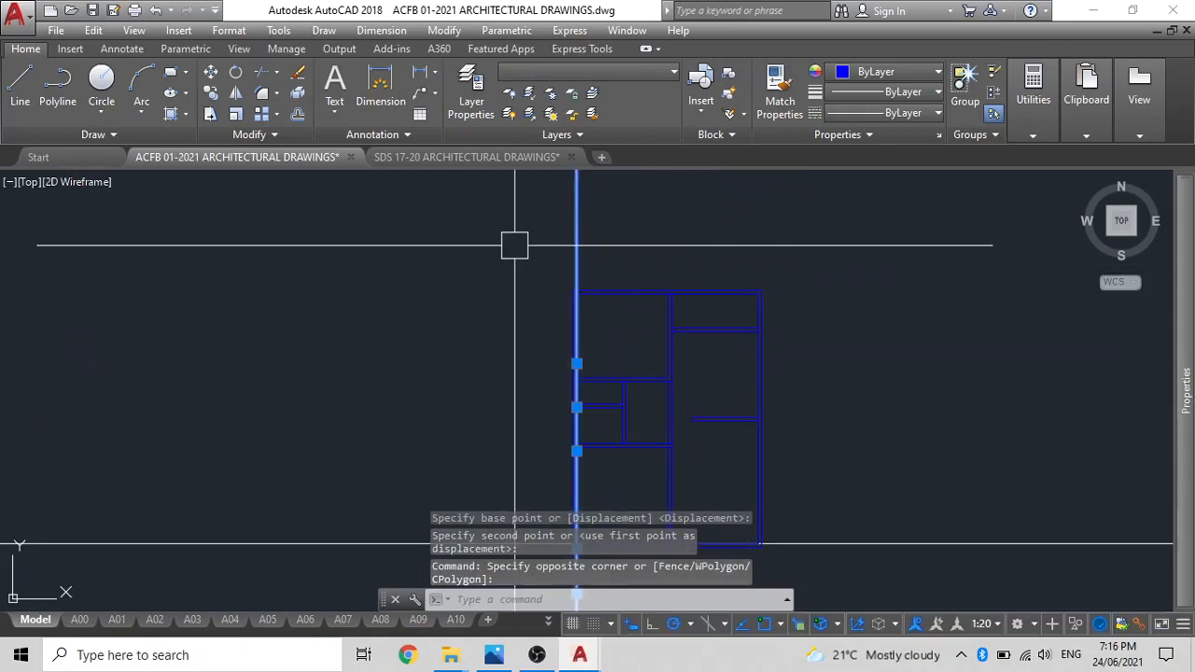
key(Delete)
scroll(511, 299, down, 3)
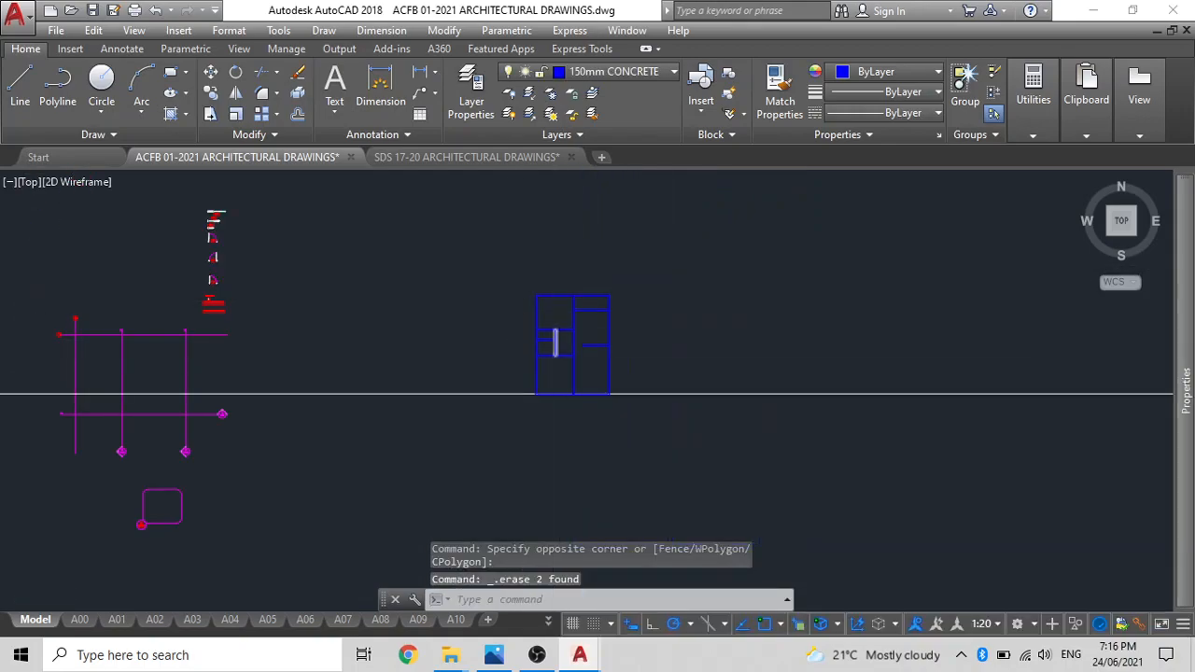
scroll(566, 376, up, 5)
scroll(577, 414, down, 3)
middle_drag(589, 453, 673, 363)
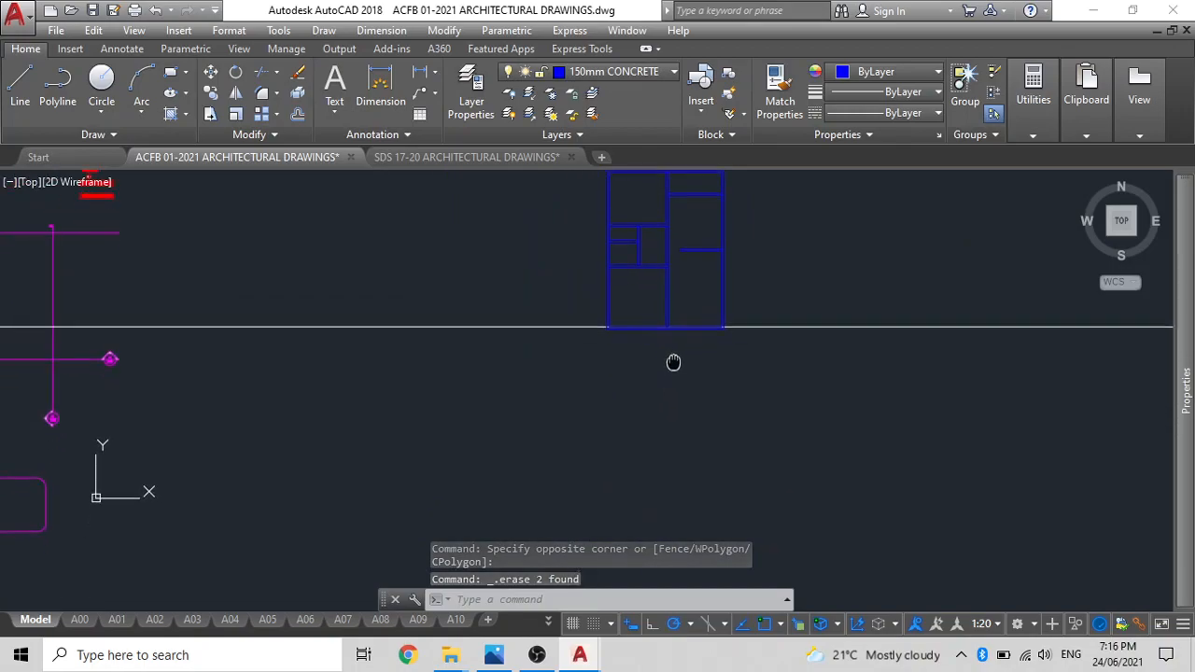
text(ml)
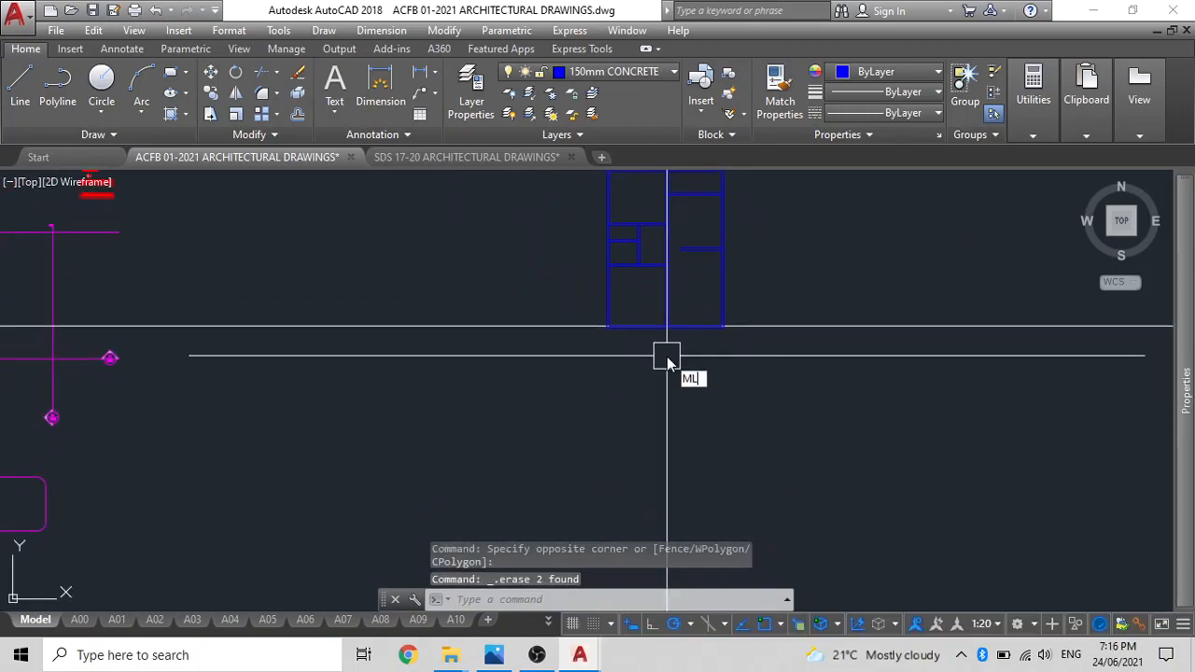
key(Return)
scroll(720, 341, up, 4)
scroll(737, 307, up, 2)
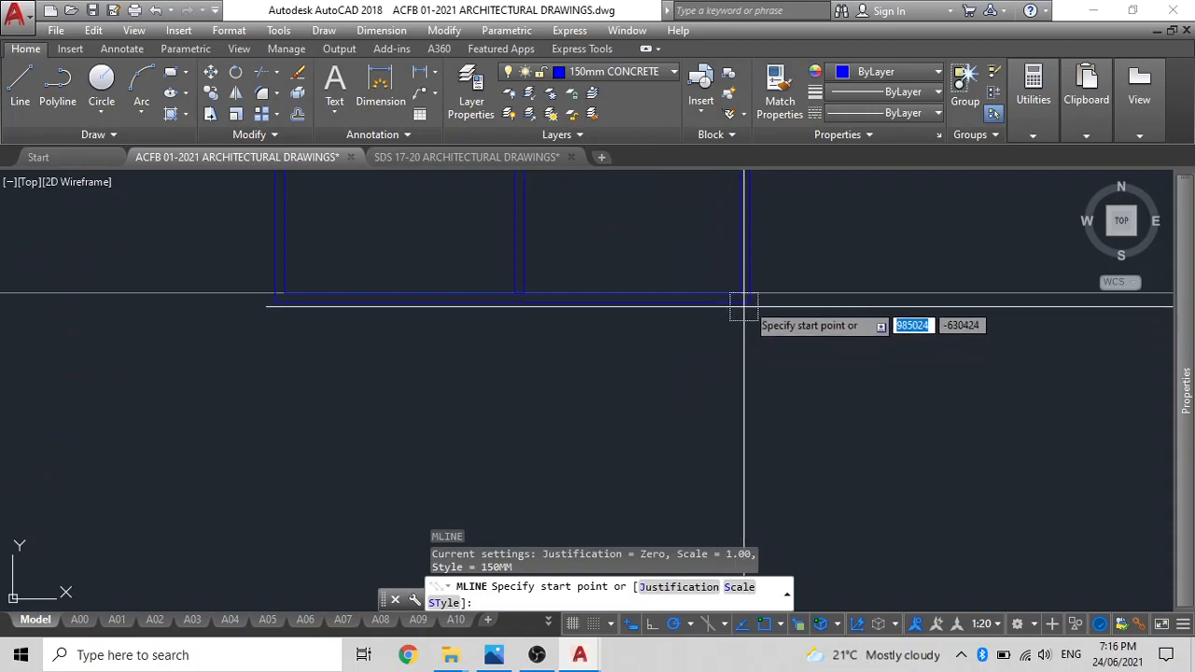
click(749, 302)
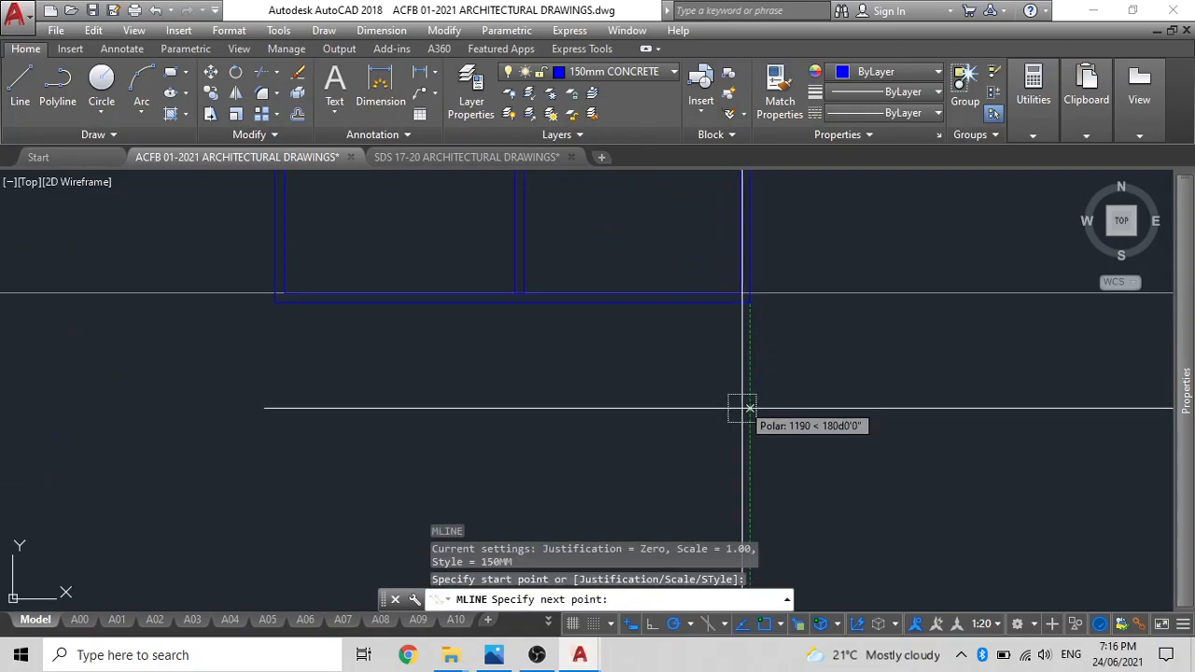
key(Escape)
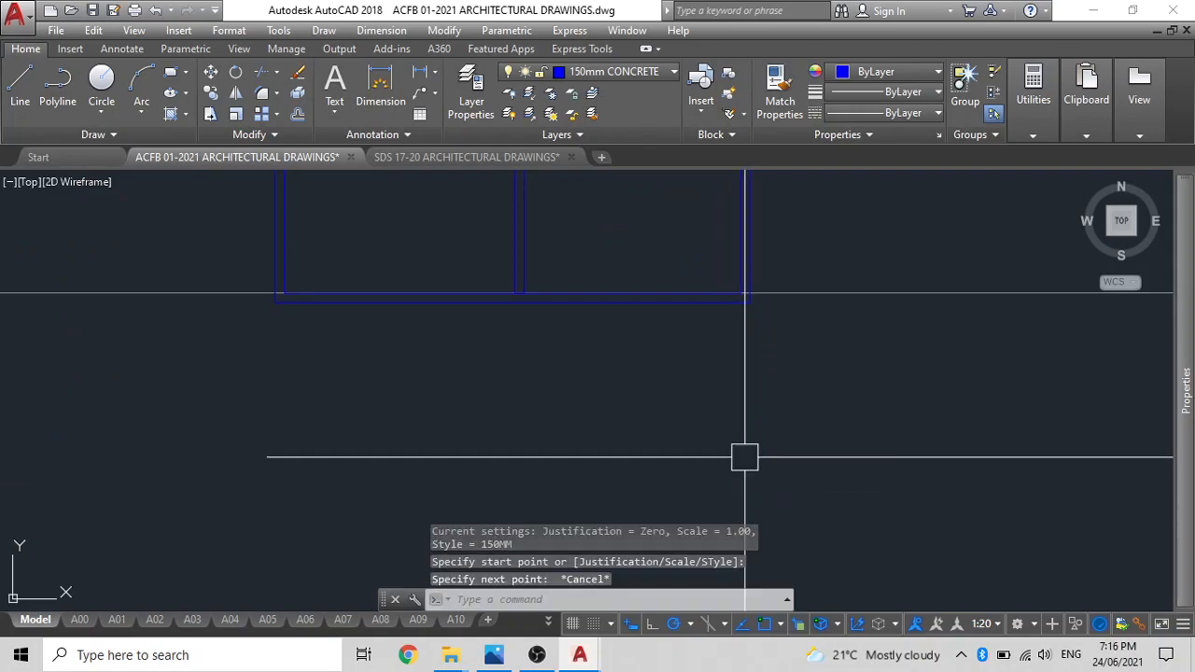
Draw a 150MM multiline from the plan's lower-left outer corner 2000 mm down, 7500 mm right and up to the lower-right outer corner.
text(ML)
key(Return)
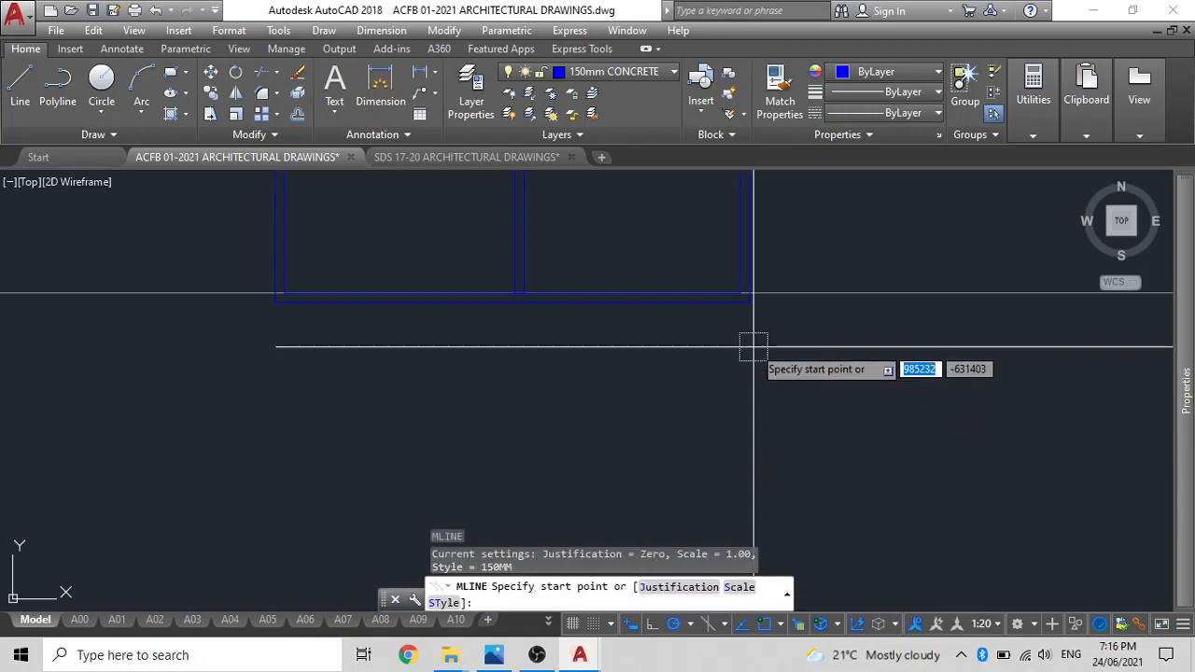
click(274, 301)
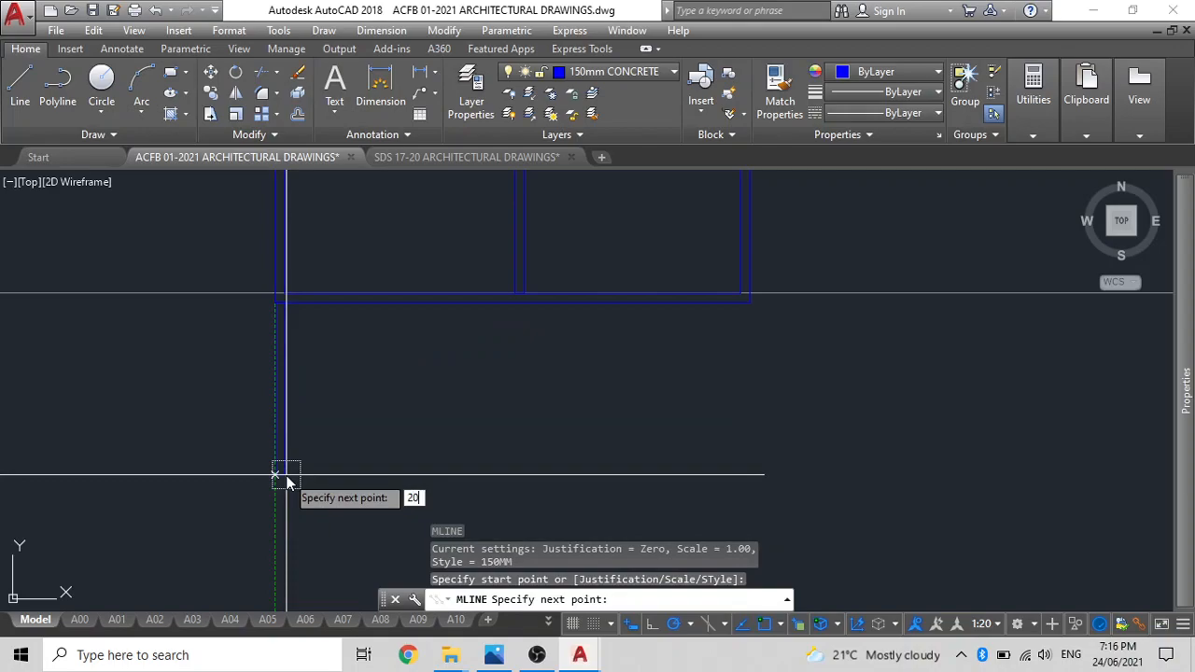
key(Return)
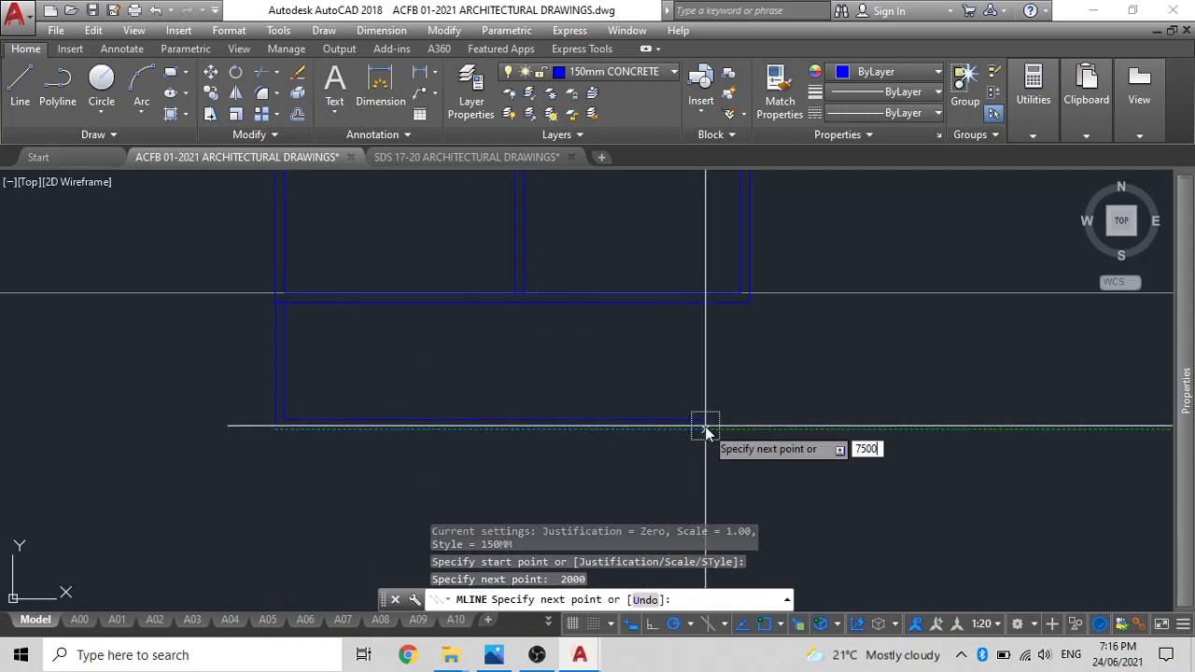
text(7500)
key(Return)
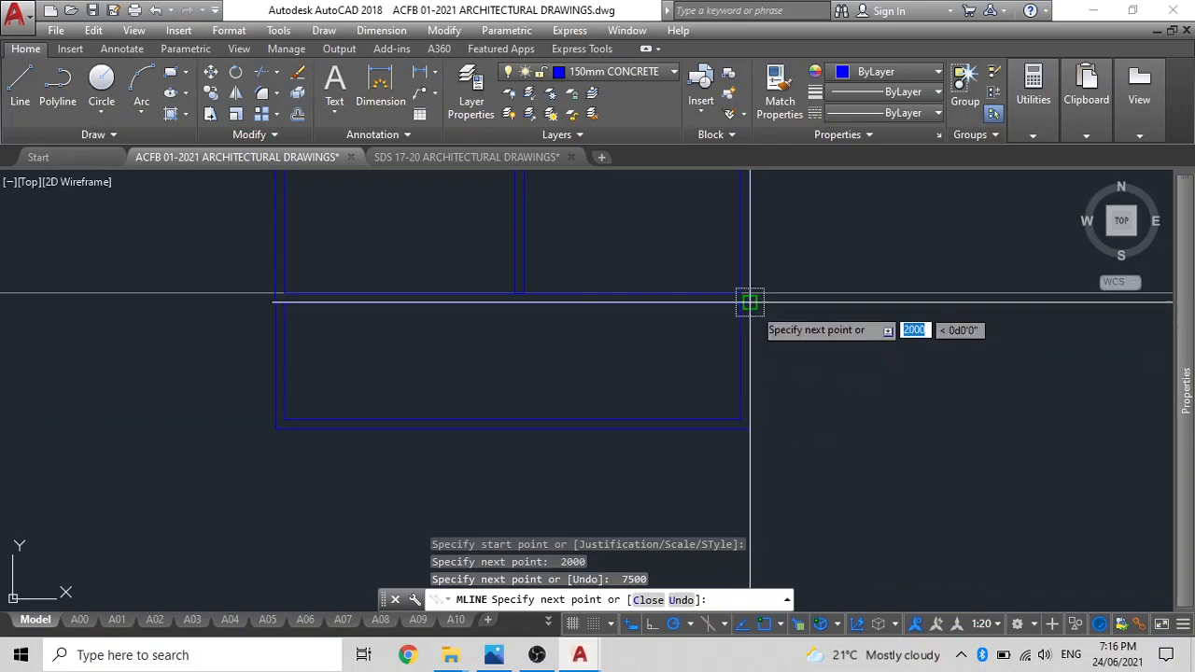
key(Escape)
Delete the horizontal construction line running along the wall above the new 2000 mm deep space.
scroll(644, 374, down, 6)
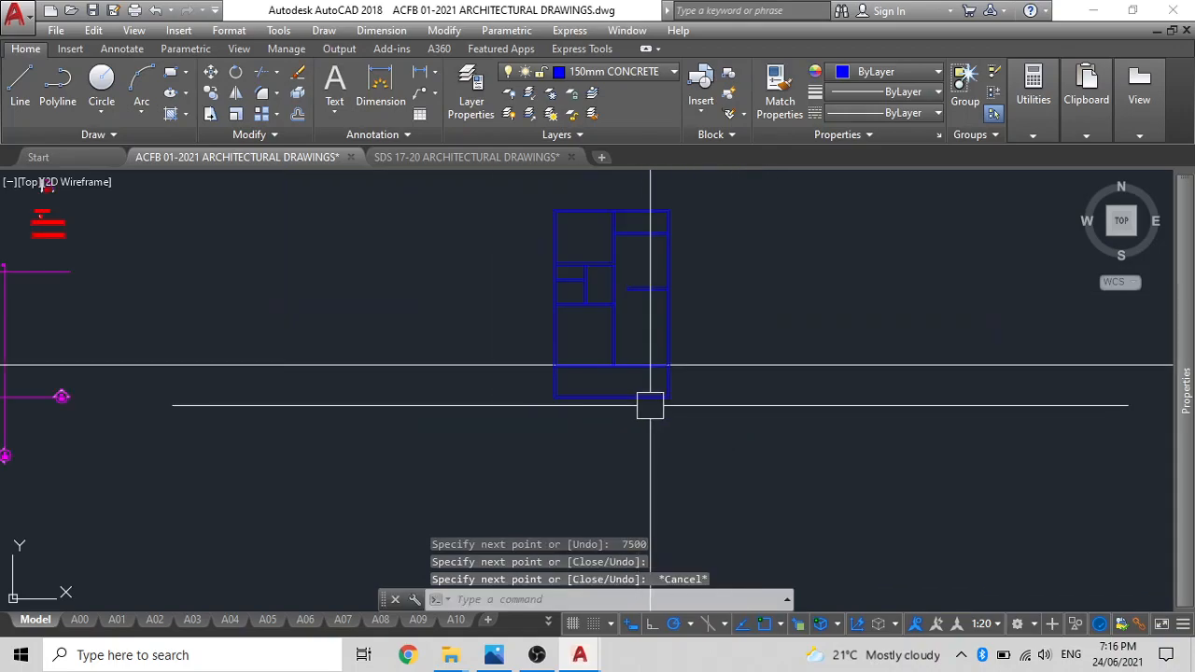
scroll(654, 224, up, 5)
scroll(575, 261, down, 2)
middle_drag(589, 434, 552, 412)
key(Delete)
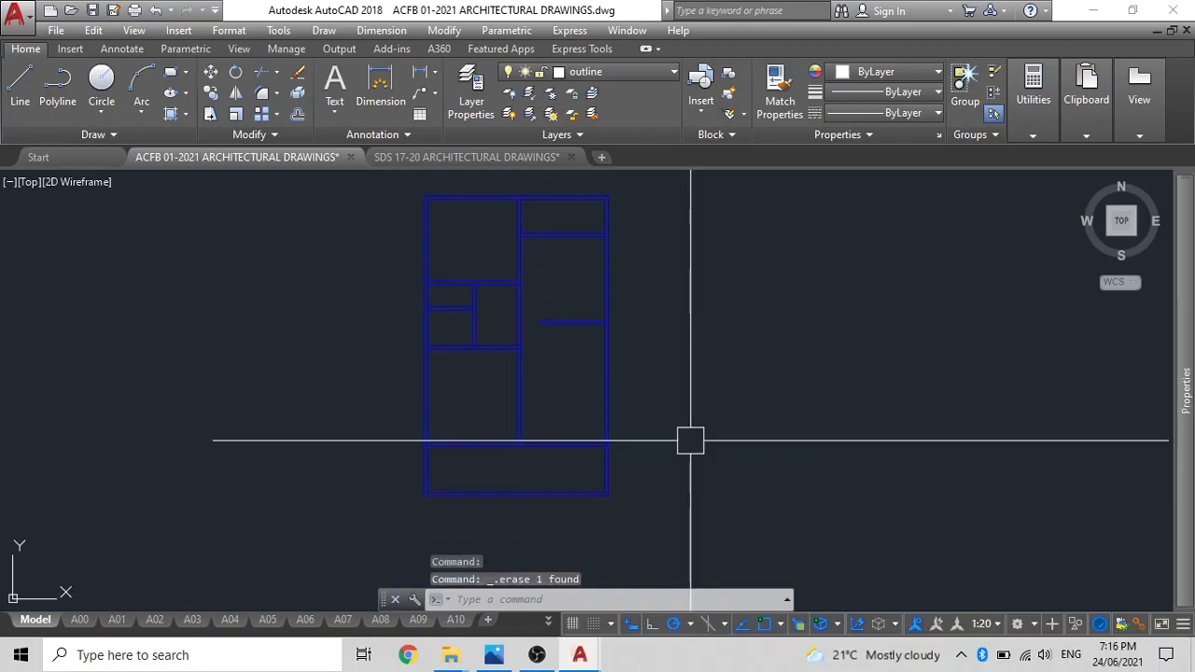
Copy grid lines A and 1 from the existing grid, placing their intersection on the plan's upper-left outer corner.
scroll(649, 425, down, 5)
scroll(286, 479, up, 5)
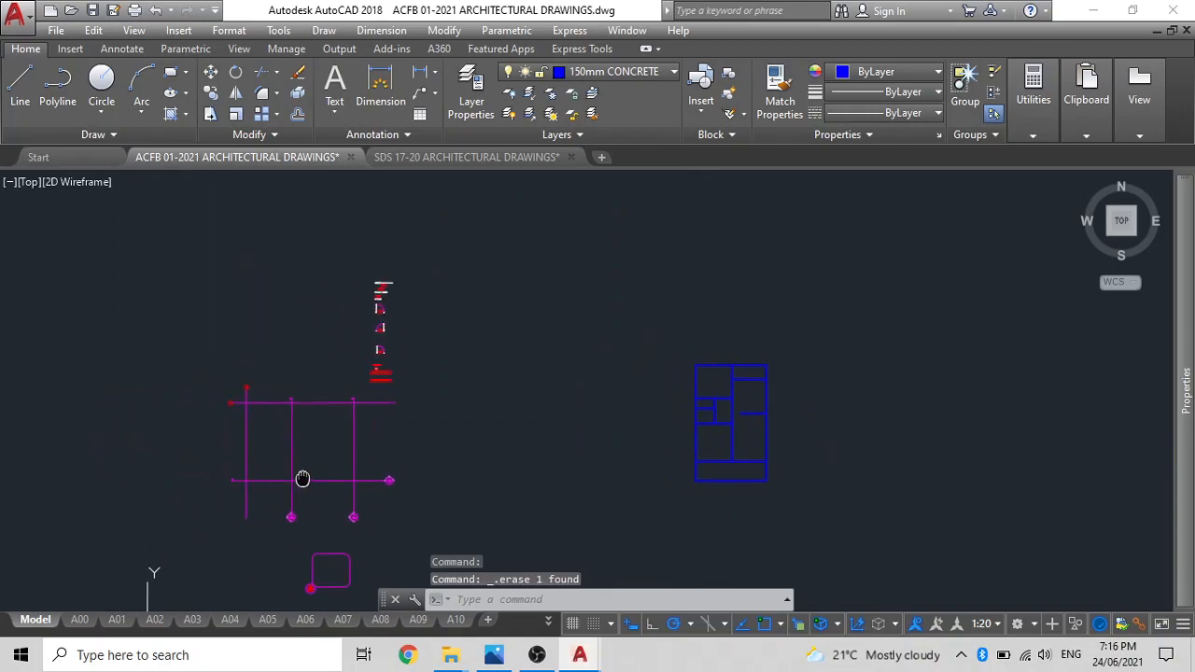
click(220, 396)
click(213, 384)
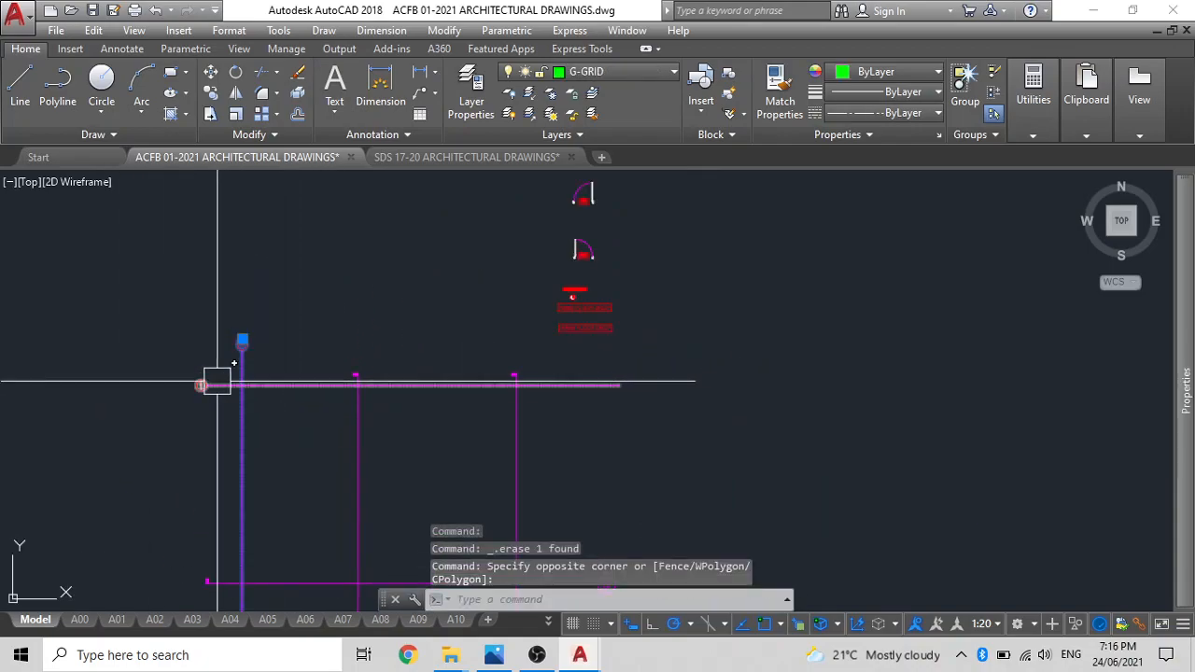
text(co)
key(Return)
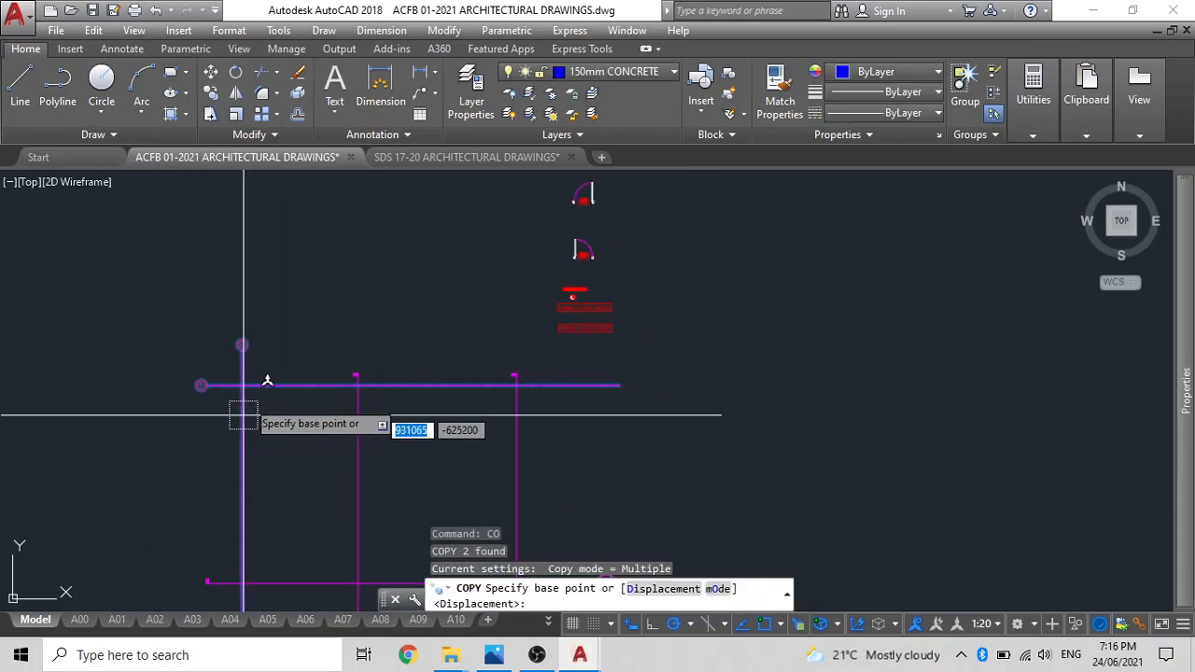
click(242, 342)
scroll(666, 373, down, 2)
scroll(681, 354, up, 5)
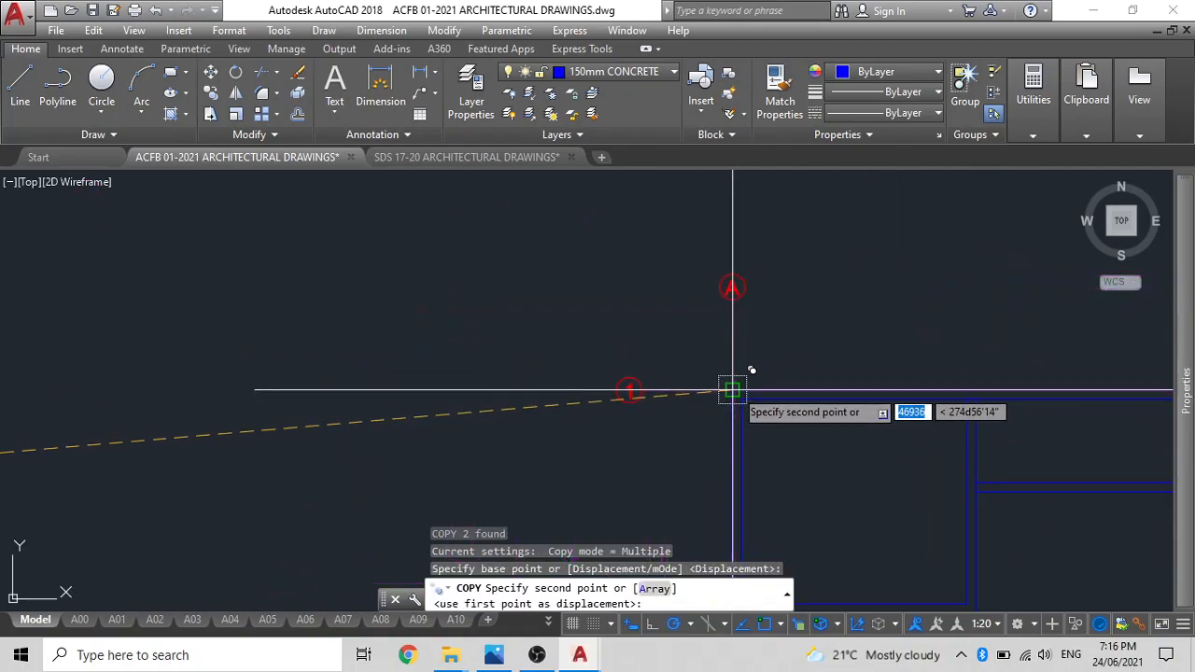
click(728, 397)
key(Escape)
Stretch the lower end of the copied grid line A to just below the plan's bottom wall.
scroll(662, 339, down, 2)
scroll(564, 341, down, 3)
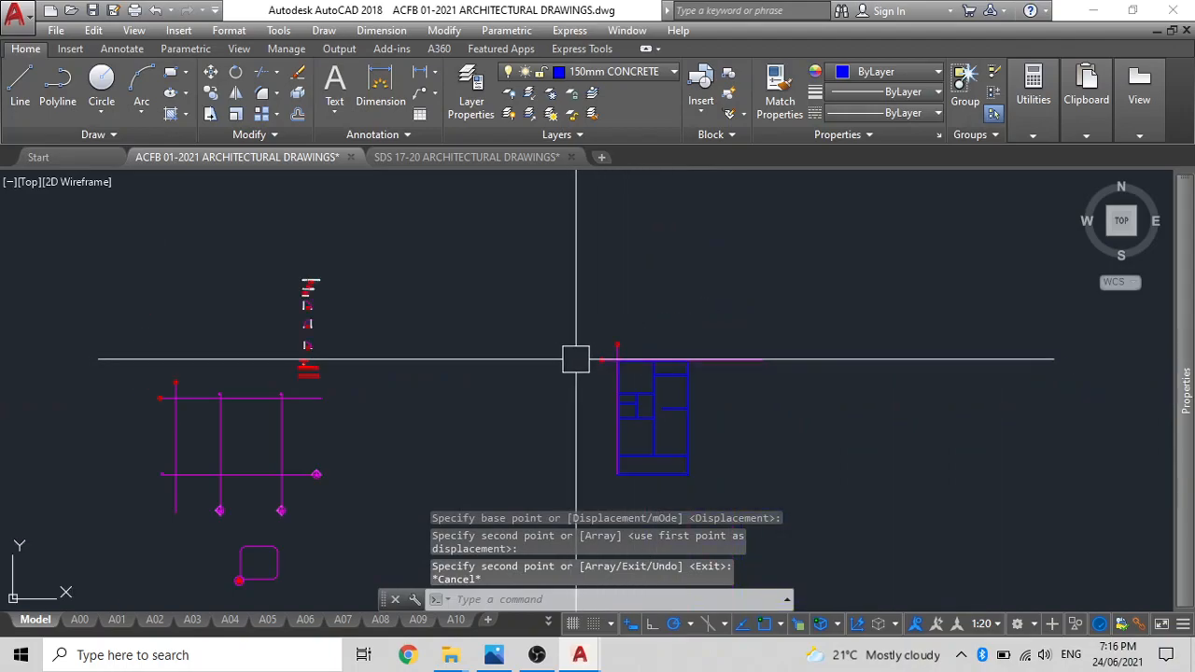
click(608, 323)
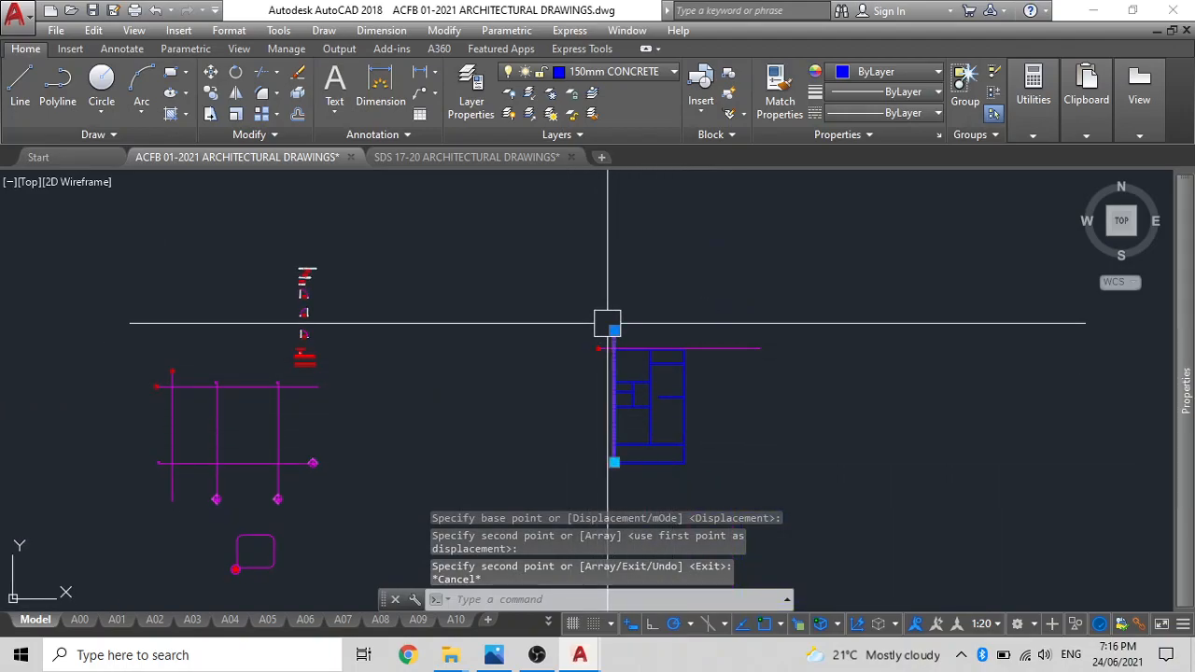
scroll(606, 487, up, 6)
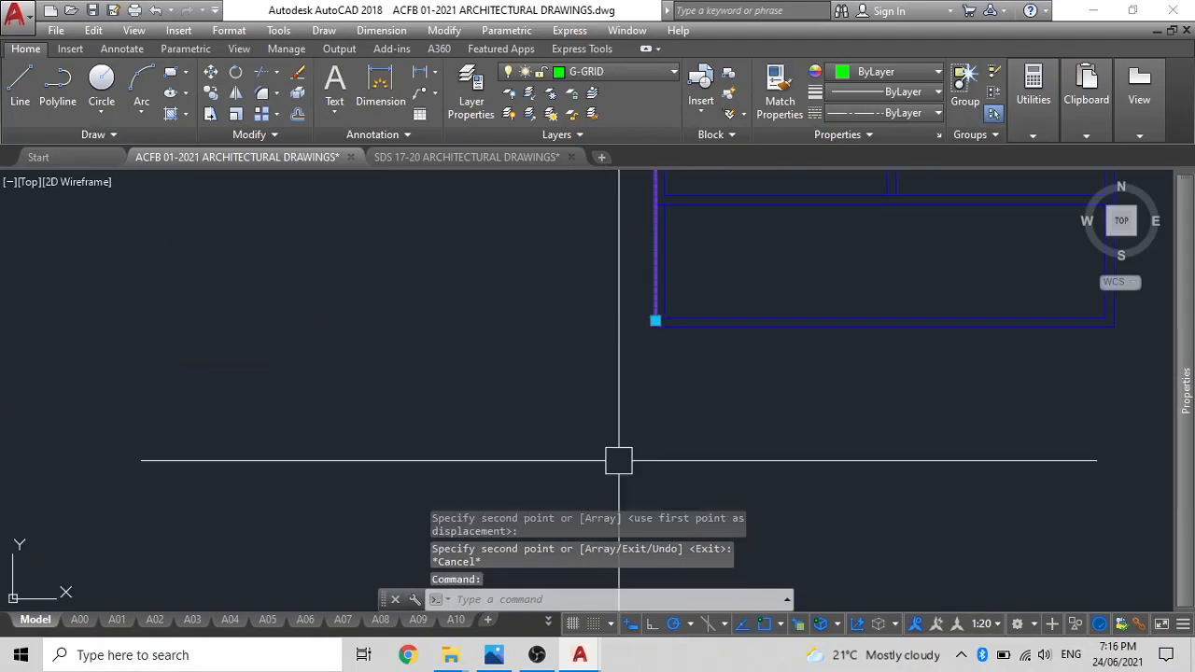
click(654, 321)
scroll(568, 432, down, 5)
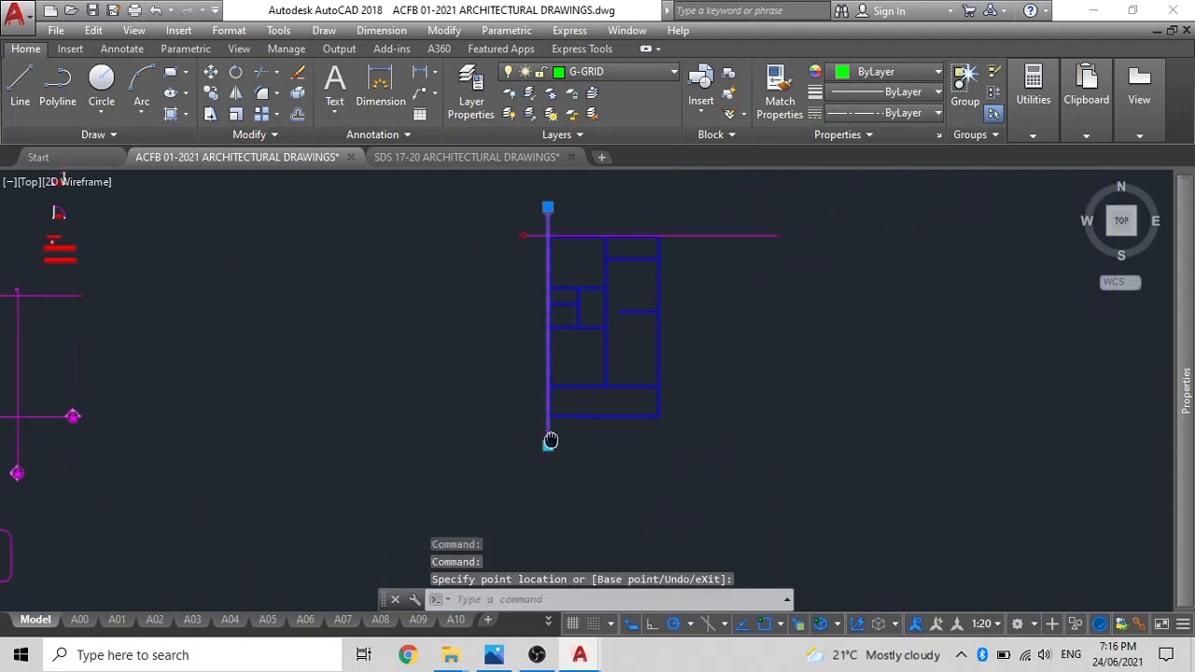
key(Escape)
Shorten the right end of the copied grid line 1 to just beyond the plan's right outer wall.
click(669, 252)
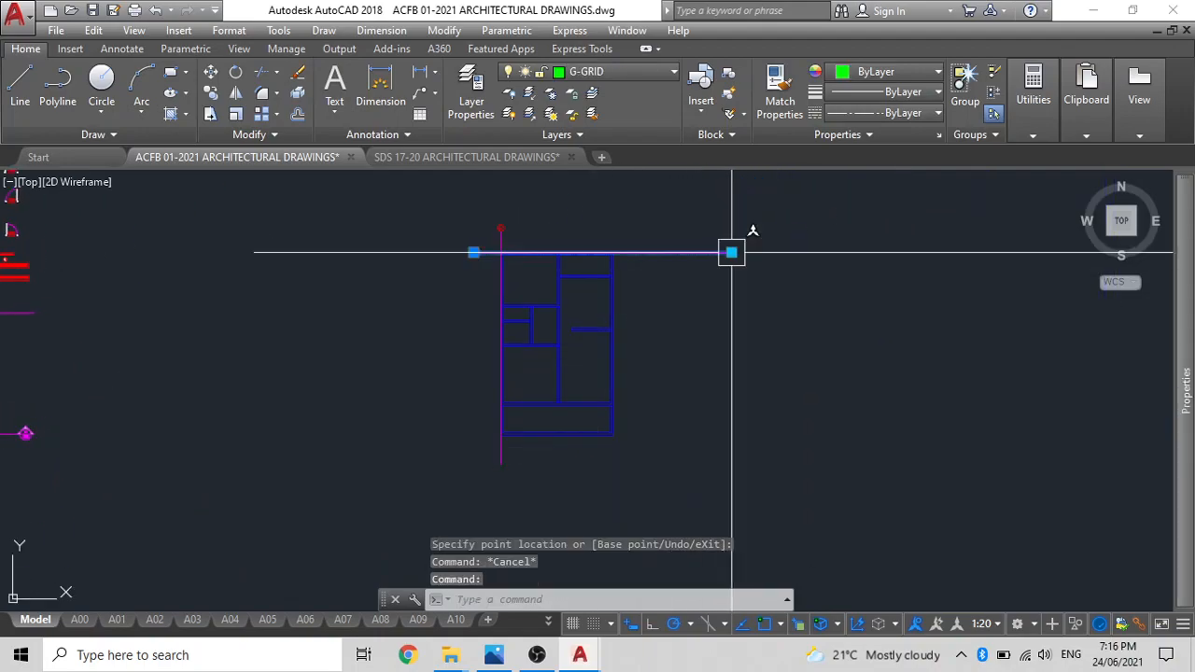
click(731, 252)
click(614, 253)
key(Escape)
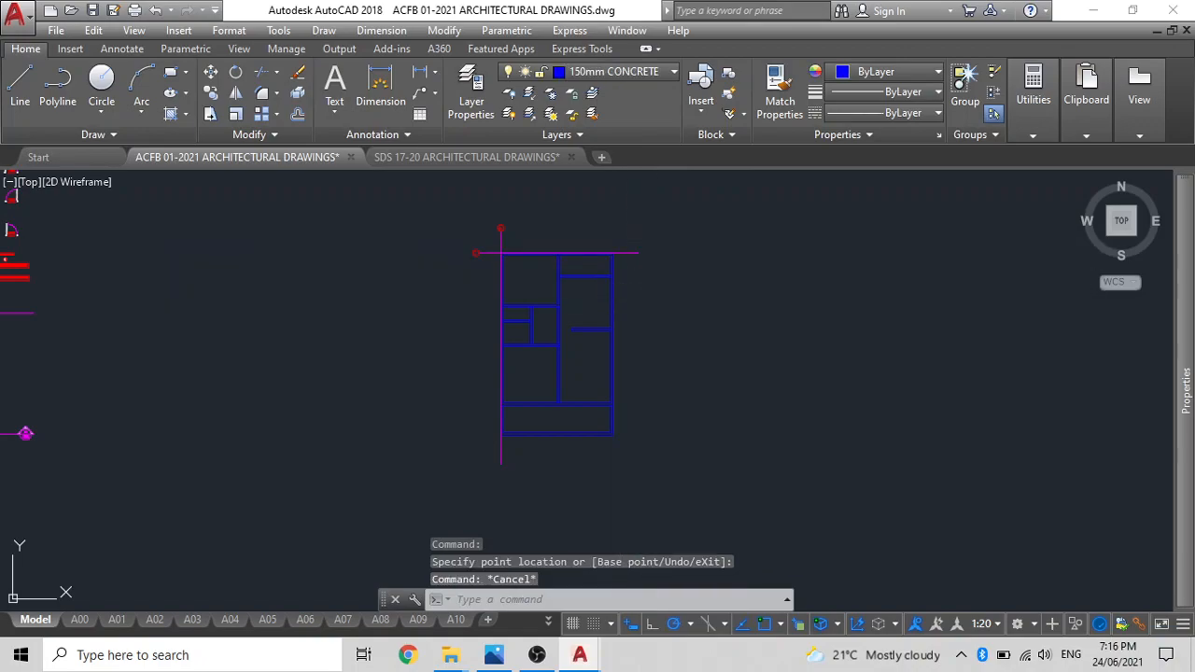
Draw a rectangle around the plan from its lower-right outer corner to its upper-left outer corner.
text(rec)
key(Return)
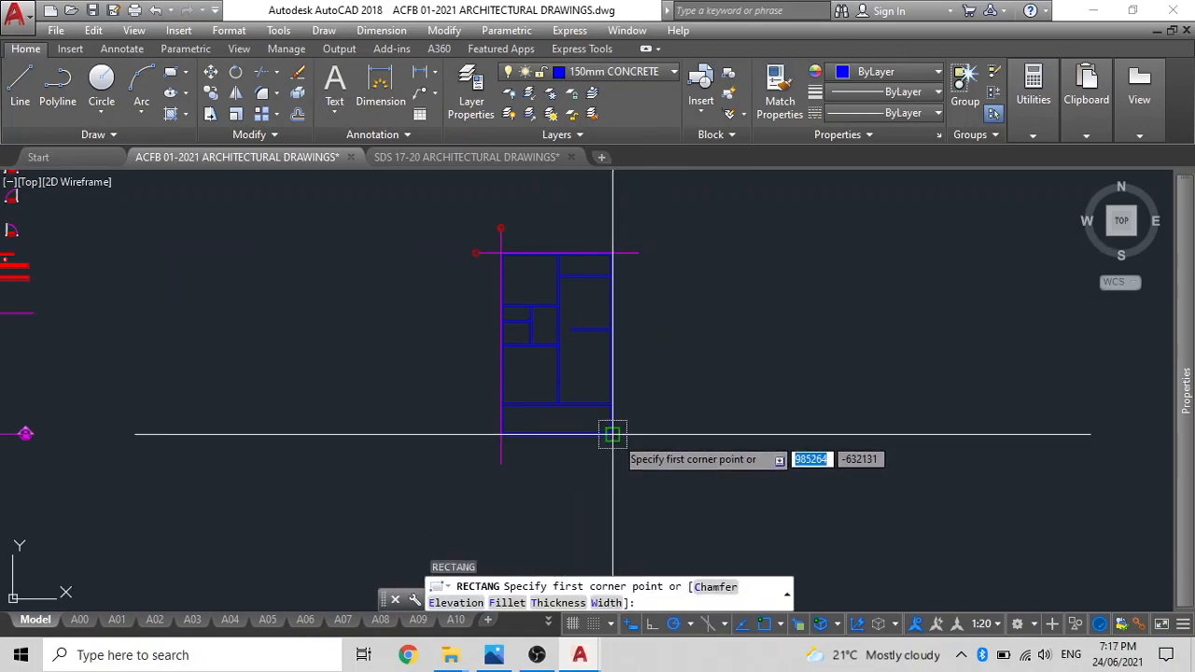
click(612, 433)
scroll(504, 219, up, 5)
click(473, 353)
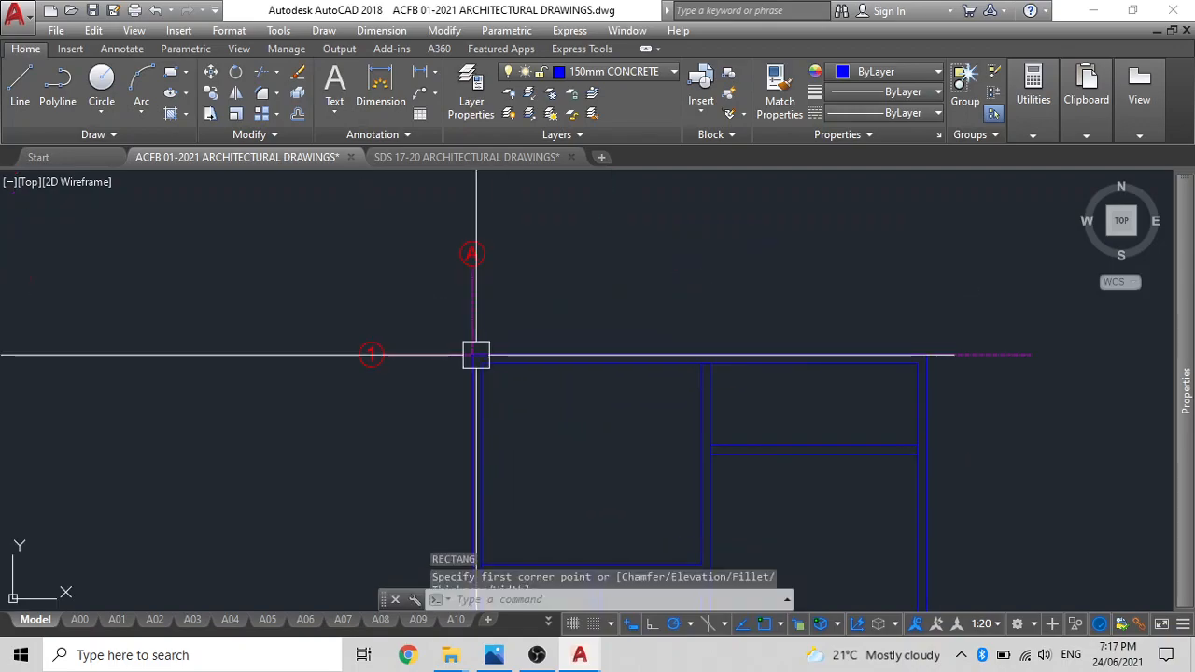
key(Escape)
Offset the rectangle outward by the distance from its upper-right corner to grid line 1's right end, and erase the original rectangle.
text(o)
key(Return)
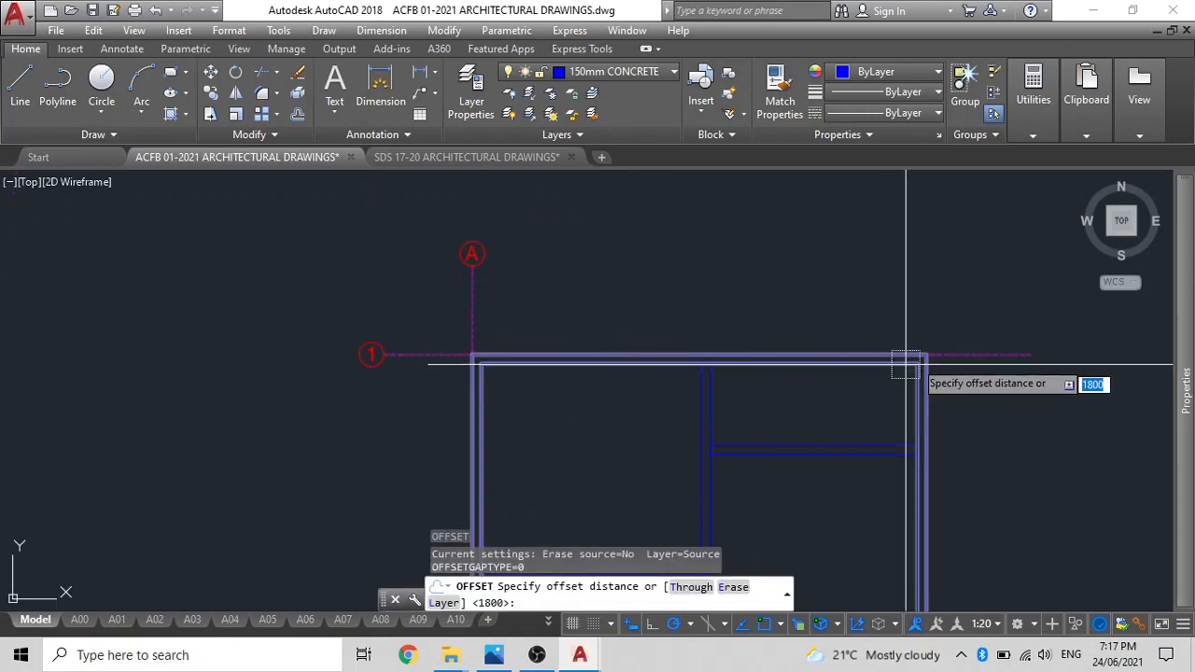
click(928, 353)
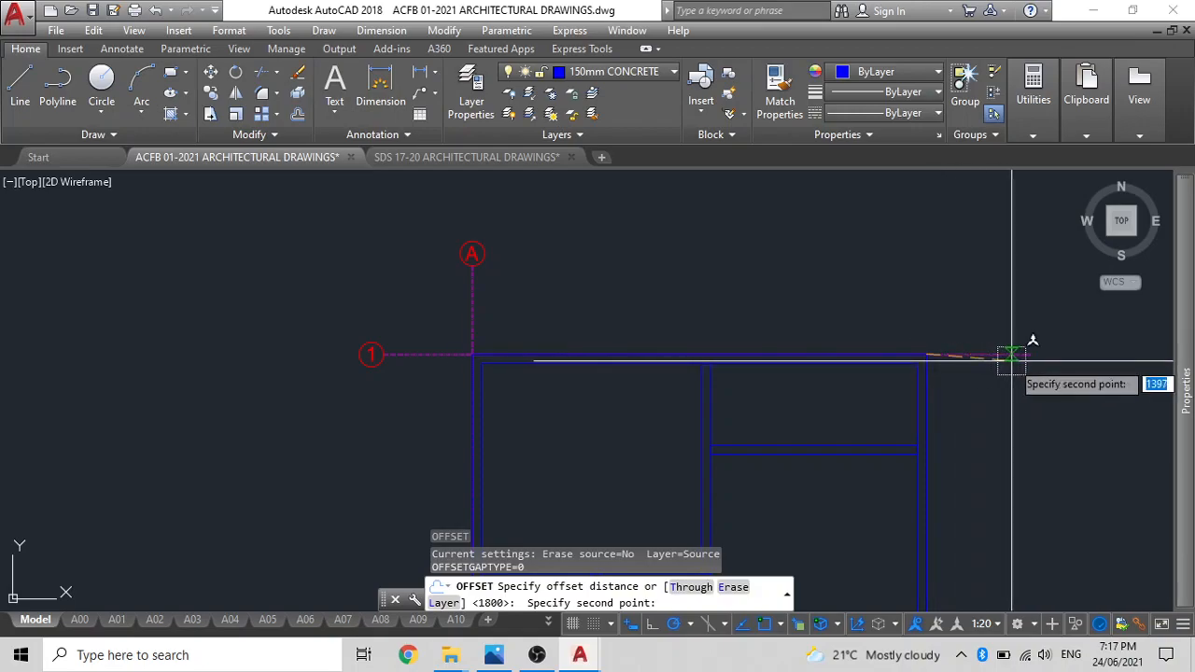
click(1019, 358)
click(924, 400)
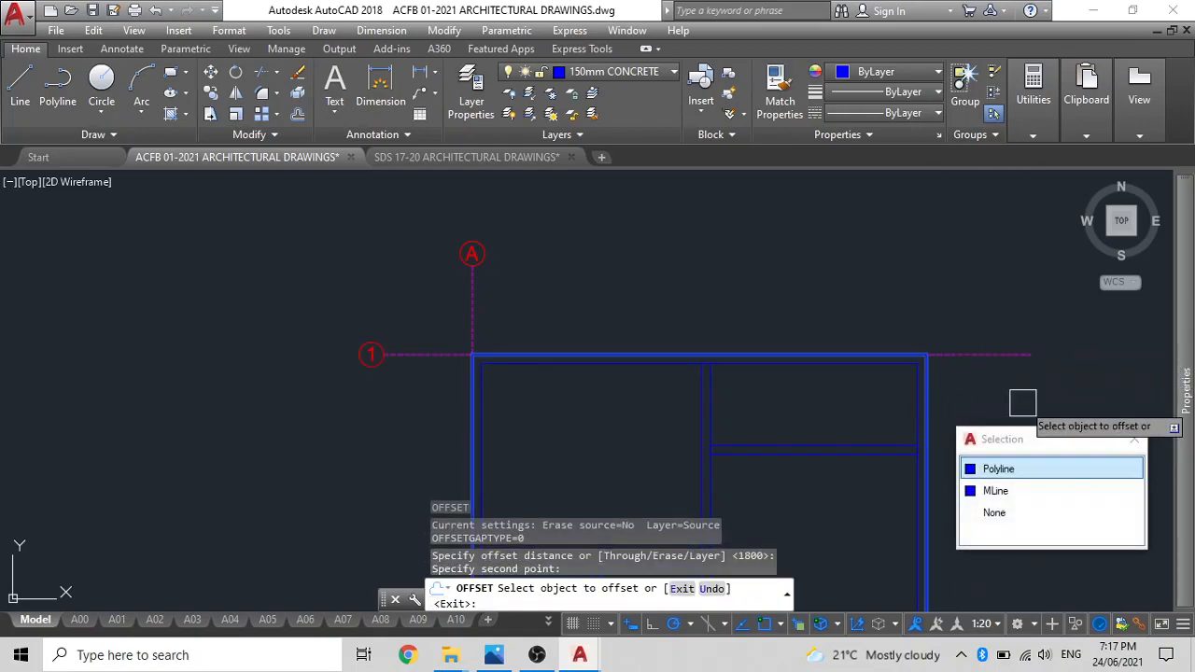
click(999, 469)
click(1010, 458)
scroll(853, 392, down, 2)
key(Escape)
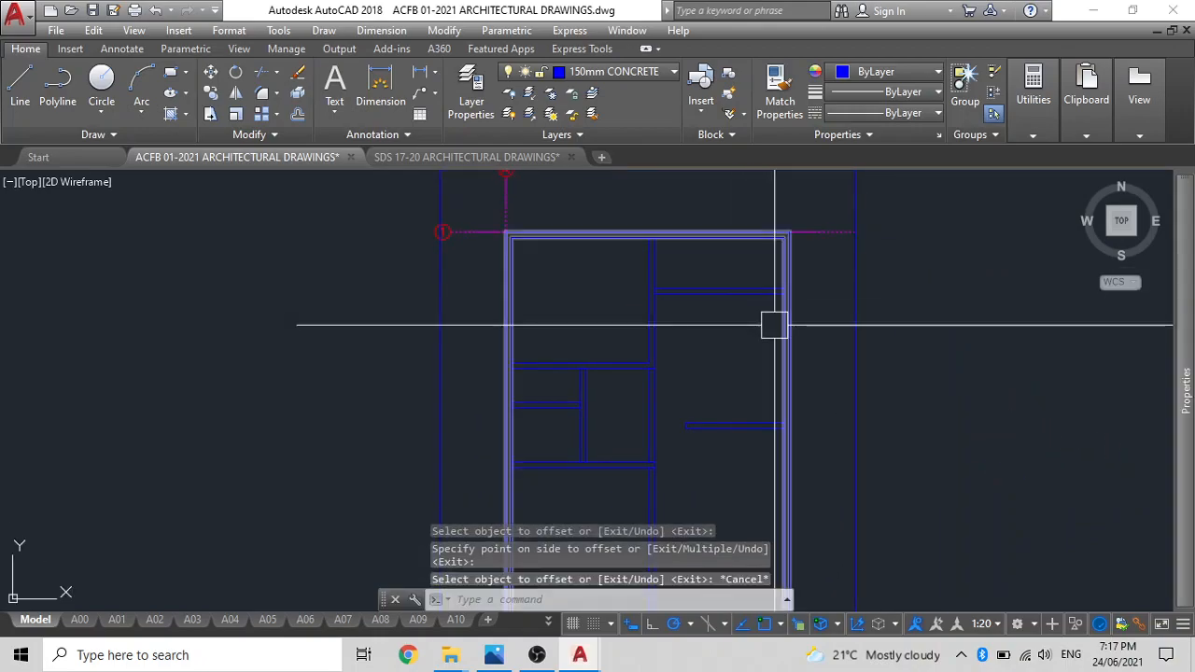
click(797, 322)
key(Delete)
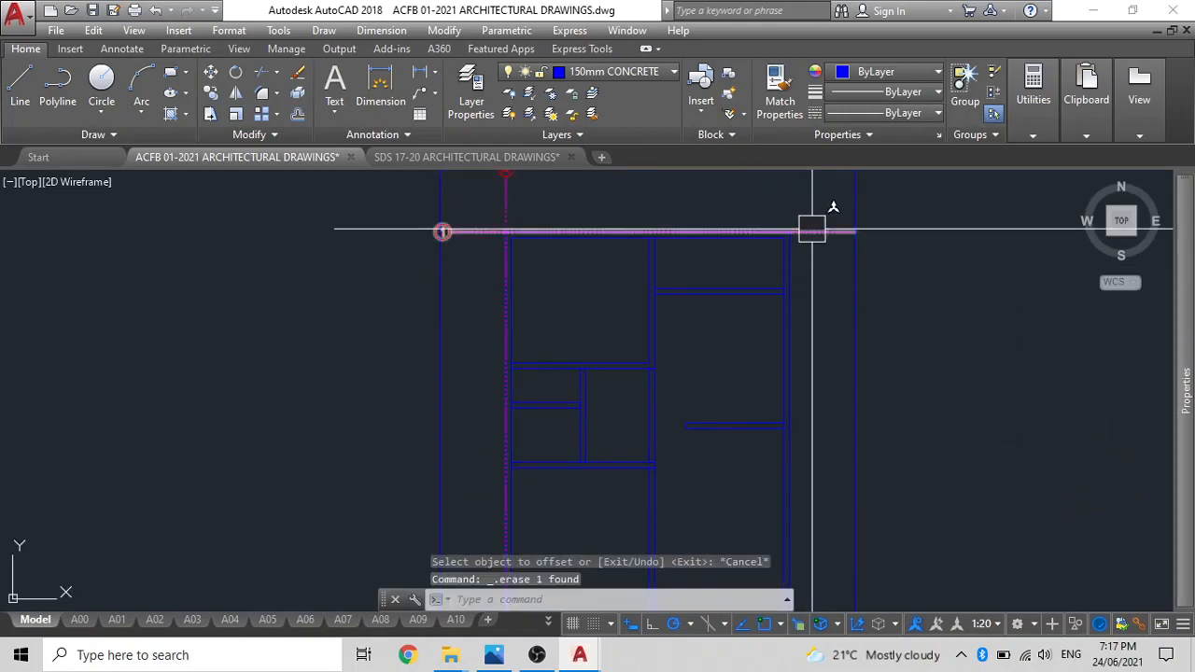
Shorten the lower end of grid line A to the bottom edge of the offset rectangle.
scroll(651, 322, down, 2)
middle_drag(591, 499, 589, 319)
scroll(535, 432, up, 6)
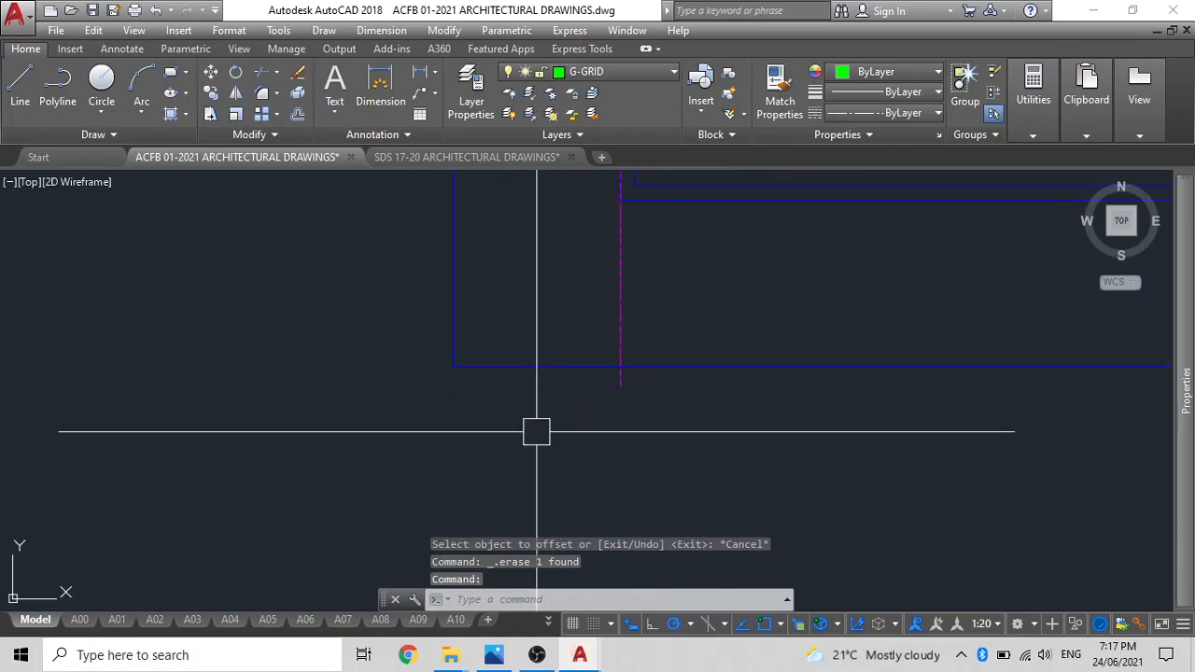
click(619, 385)
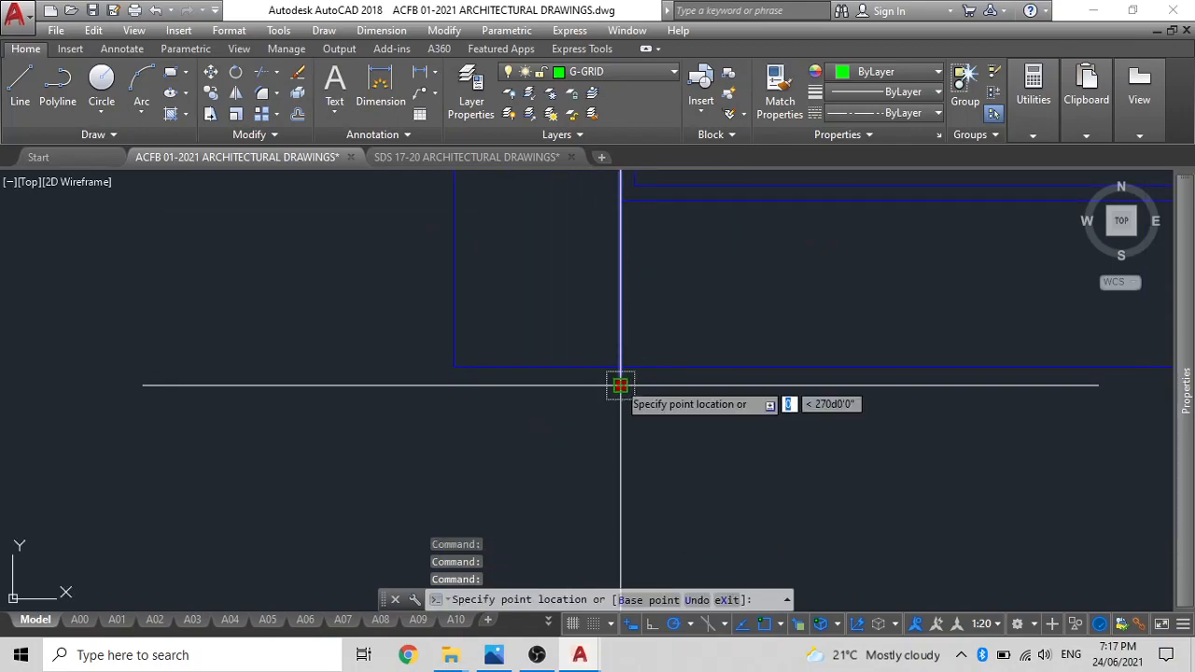
key(Escape)
scroll(632, 346, down, 6)
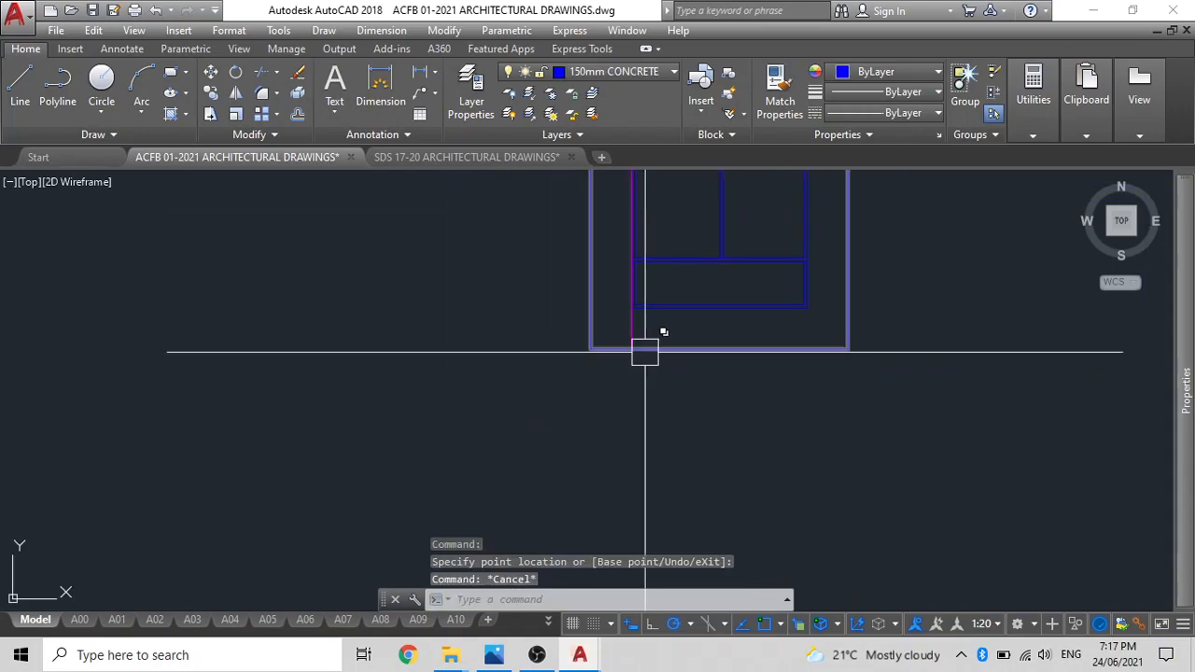
scroll(578, 191, up, 2)
Copy grid line 1 from its intersection with grid line A down to the wall below the upper-left room.
click(585, 201)
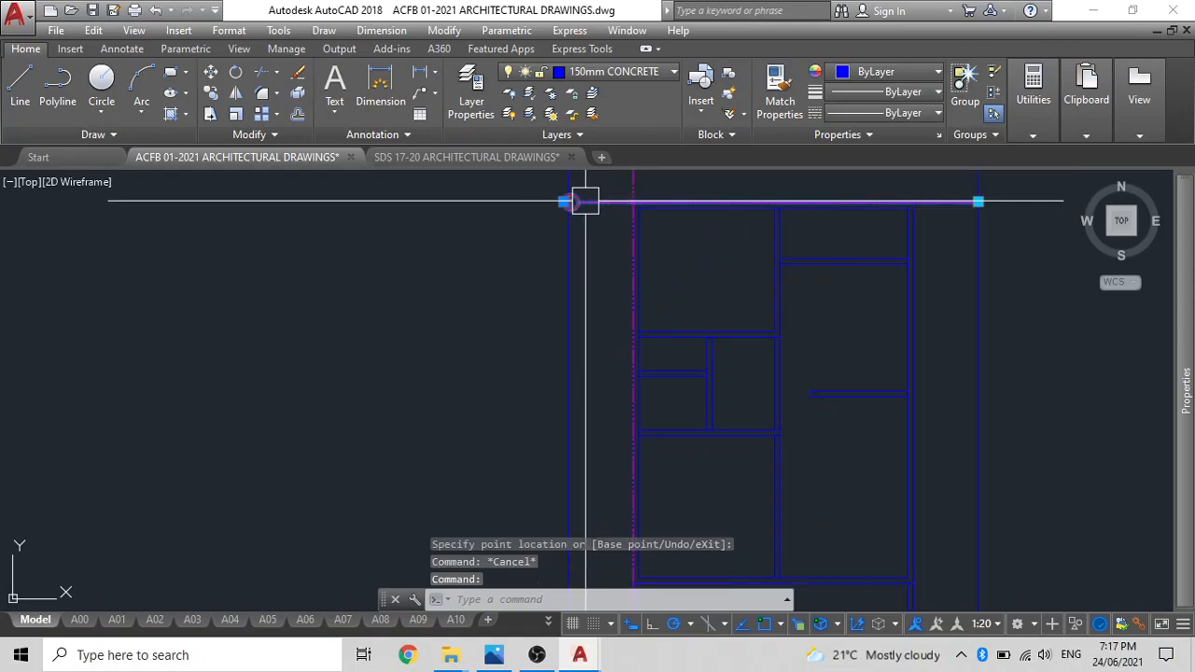
scroll(606, 210, up, 3)
middle_drag(624, 203, 626, 307)
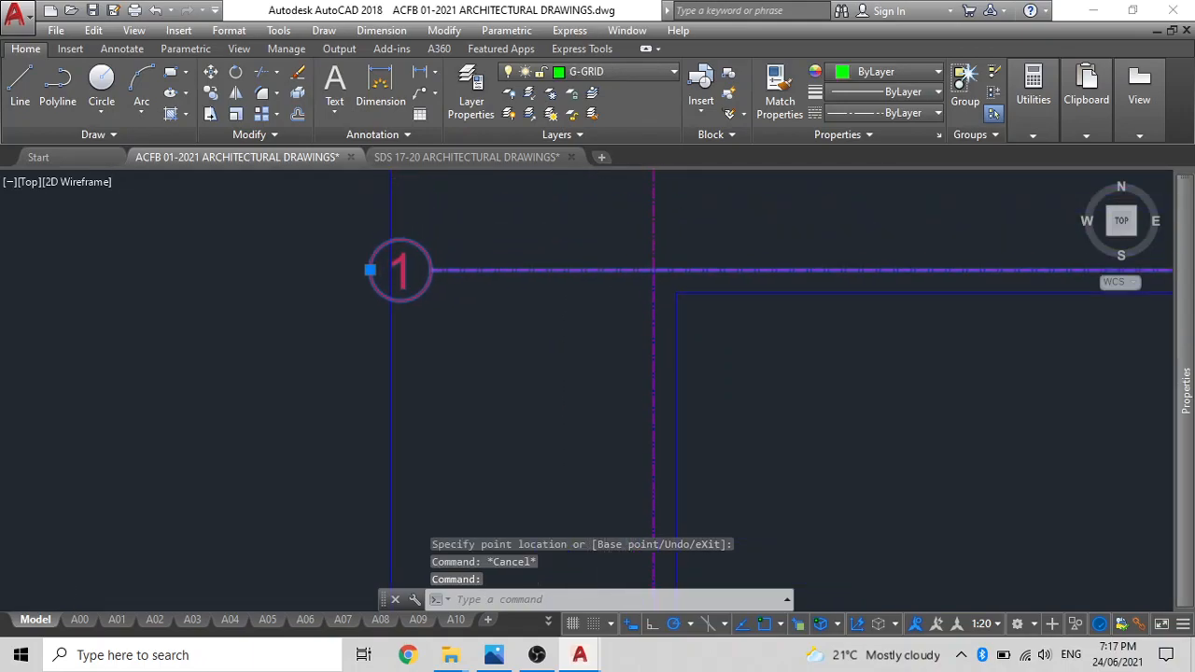
scroll(612, 276, down, 4)
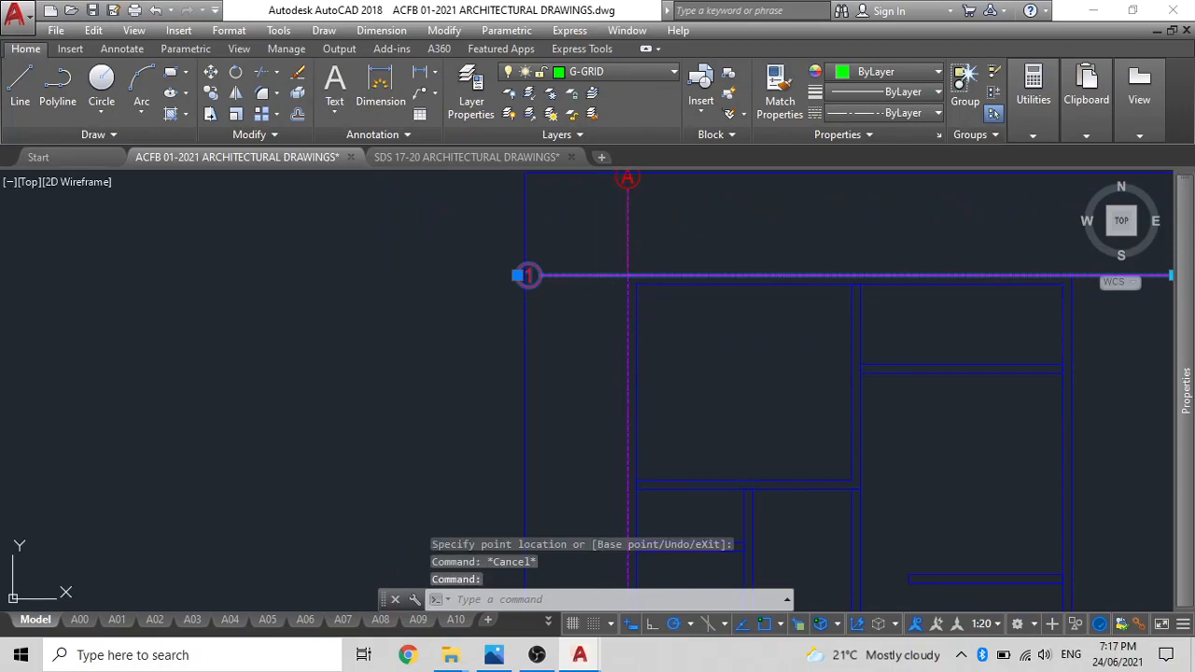
text(co)
key(Return)
click(627, 275)
scroll(672, 467, up, 4)
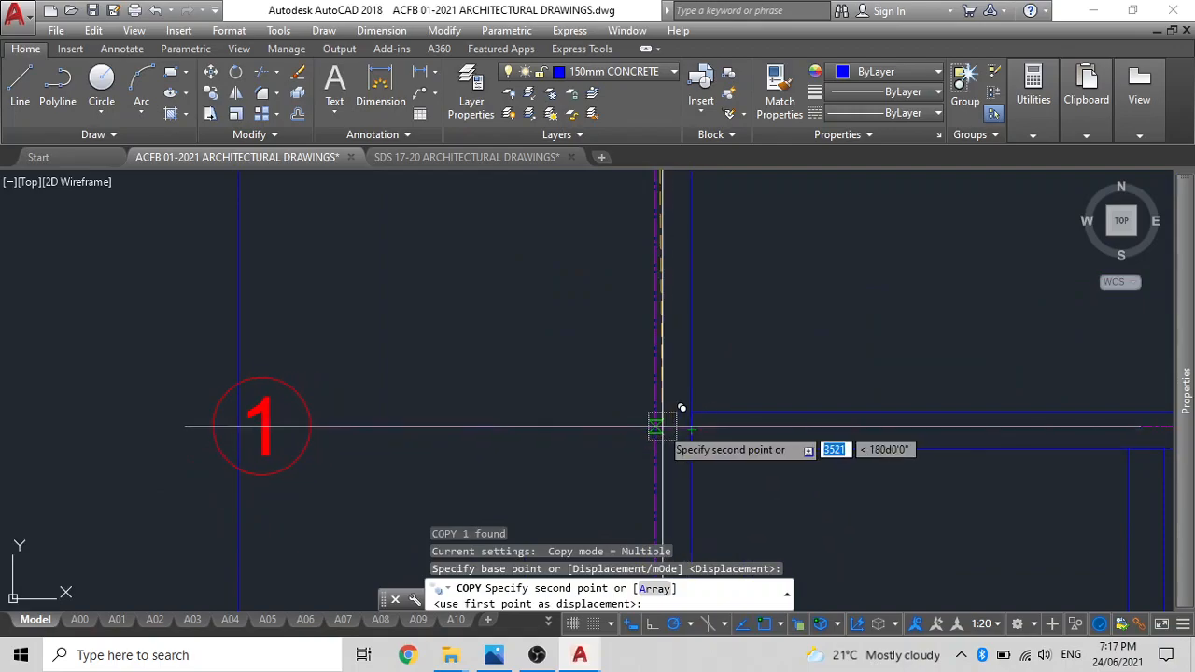
click(656, 426)
Place further copies of grid line 1 at the lower interior wall, the house's bottom wall and the front space's bottom edge.
scroll(618, 437, down, 3)
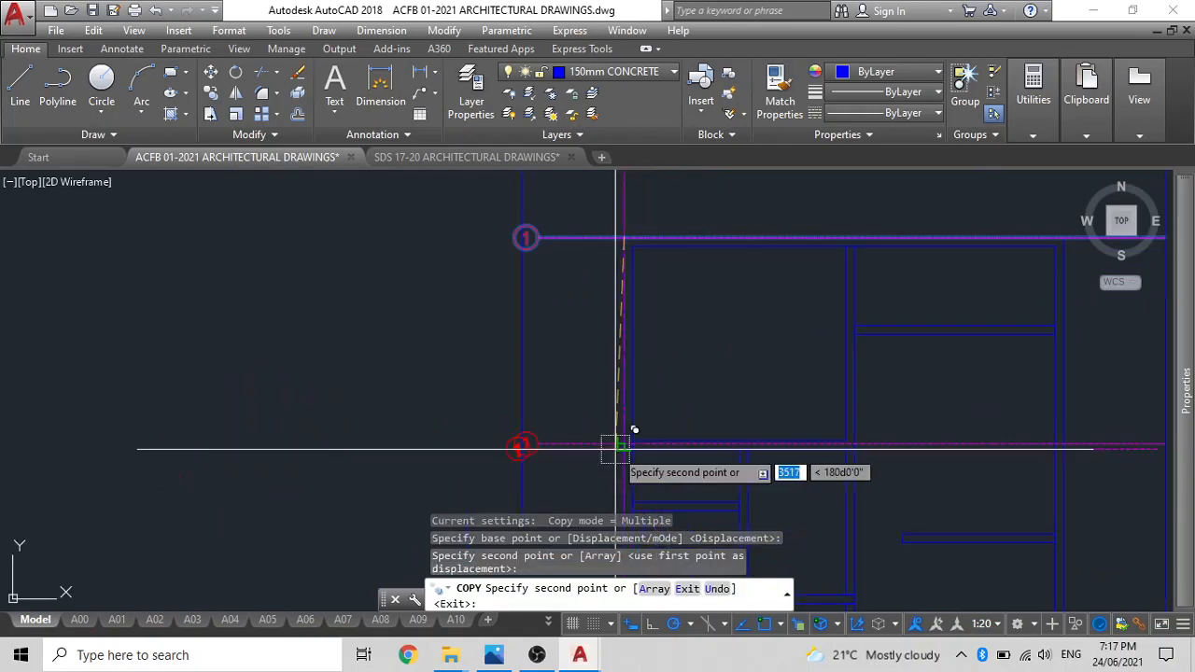
scroll(569, 318, up, 4)
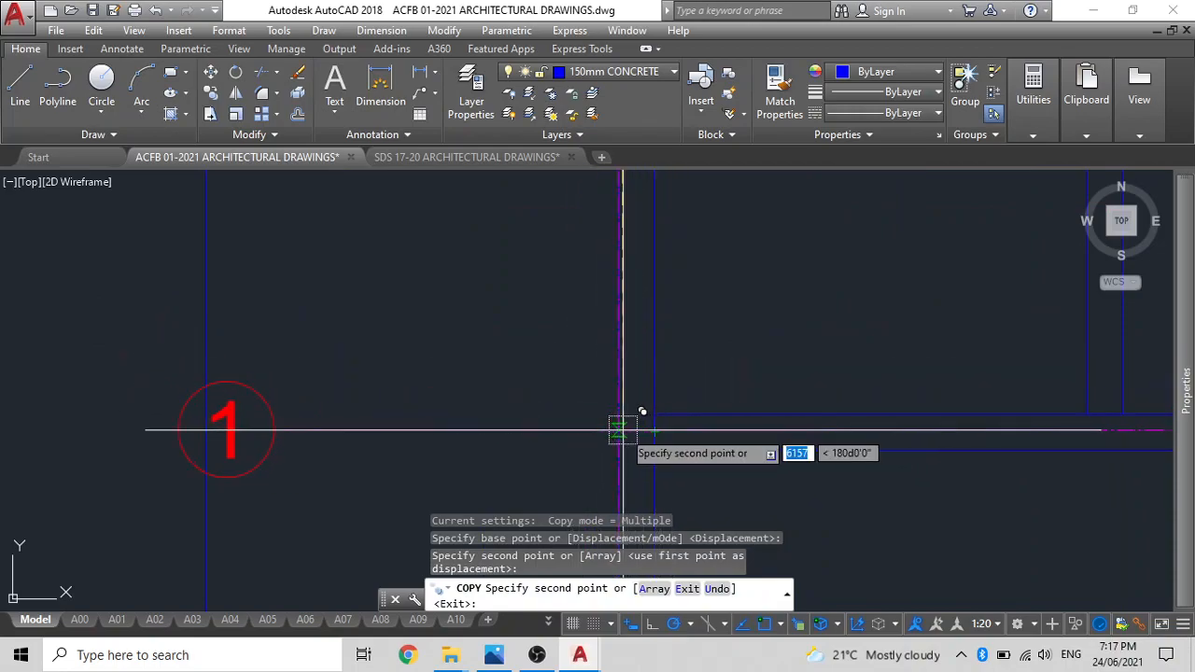
click(621, 425)
scroll(622, 422, down, 3)
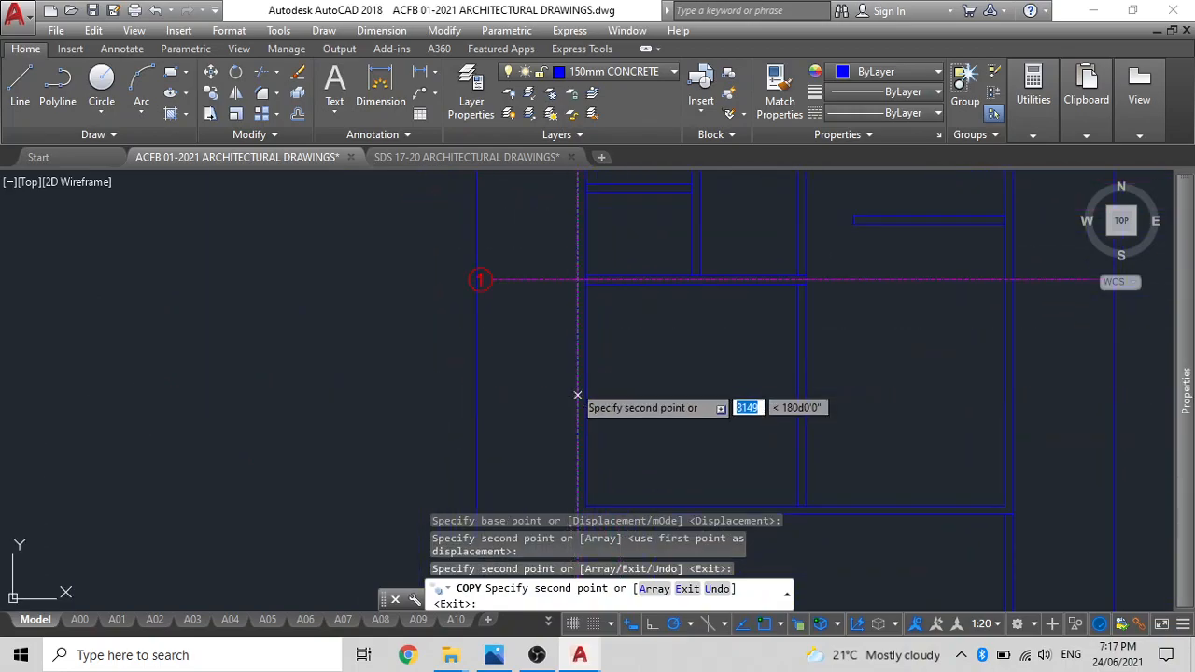
scroll(569, 392, up, 3)
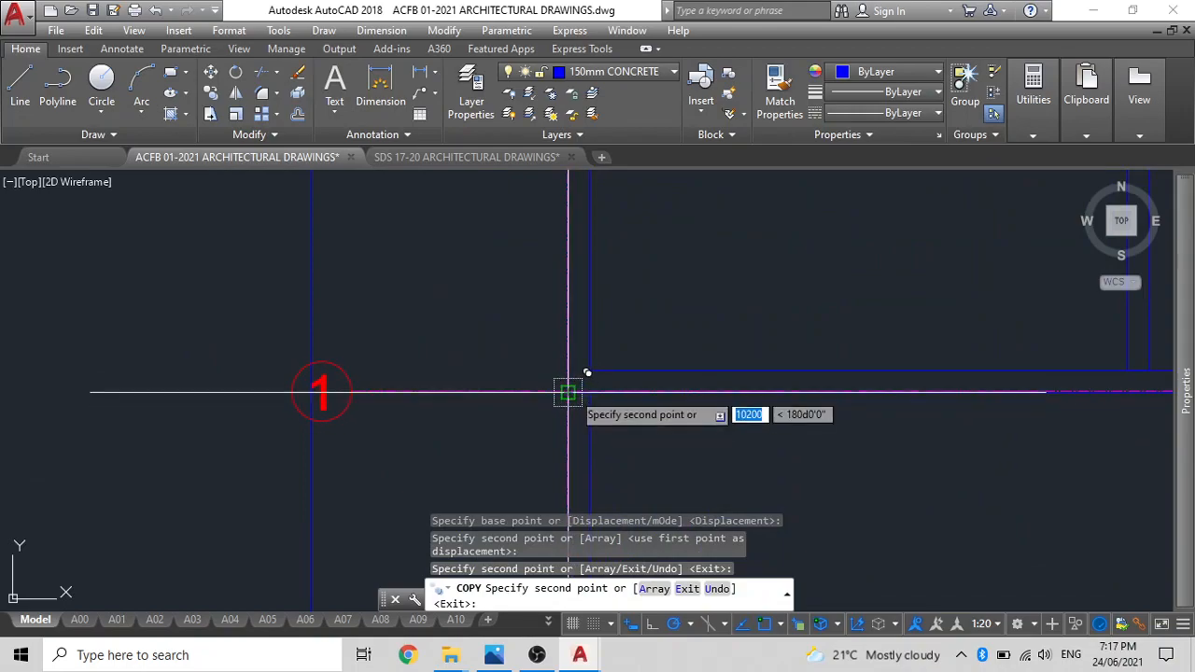
click(568, 392)
middle_drag(539, 372, 556, 431)
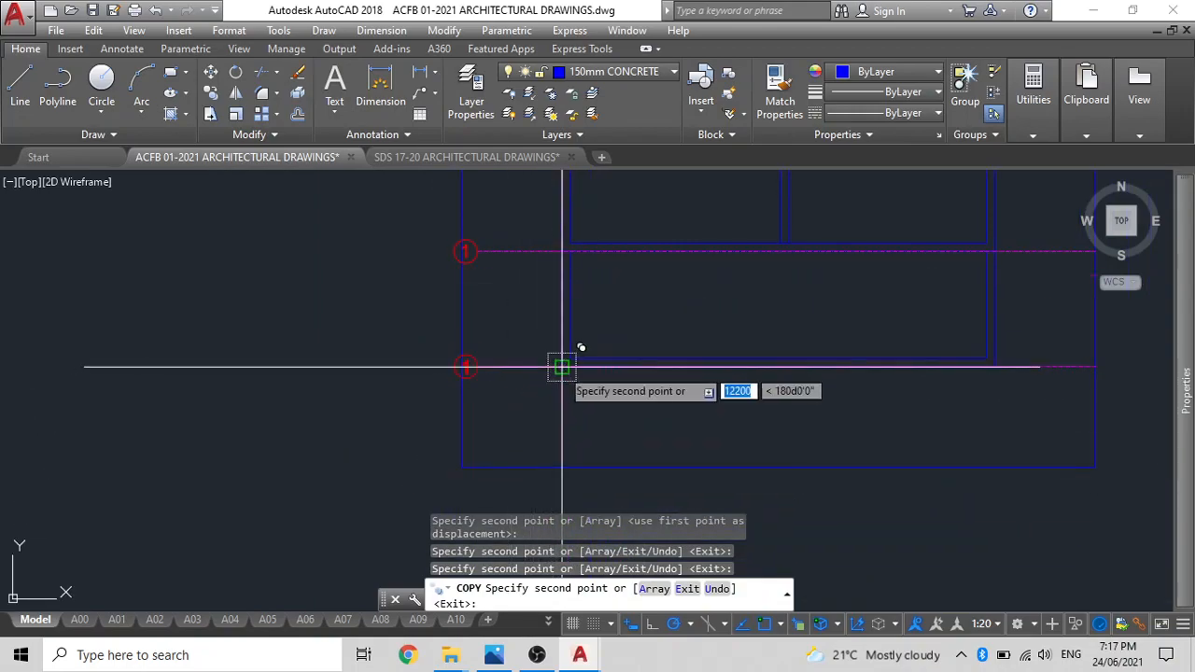
key(Escape)
Copy grid line A to the central vertical wall and to the plan's right outer wall.
scroll(572, 405, down, 2)
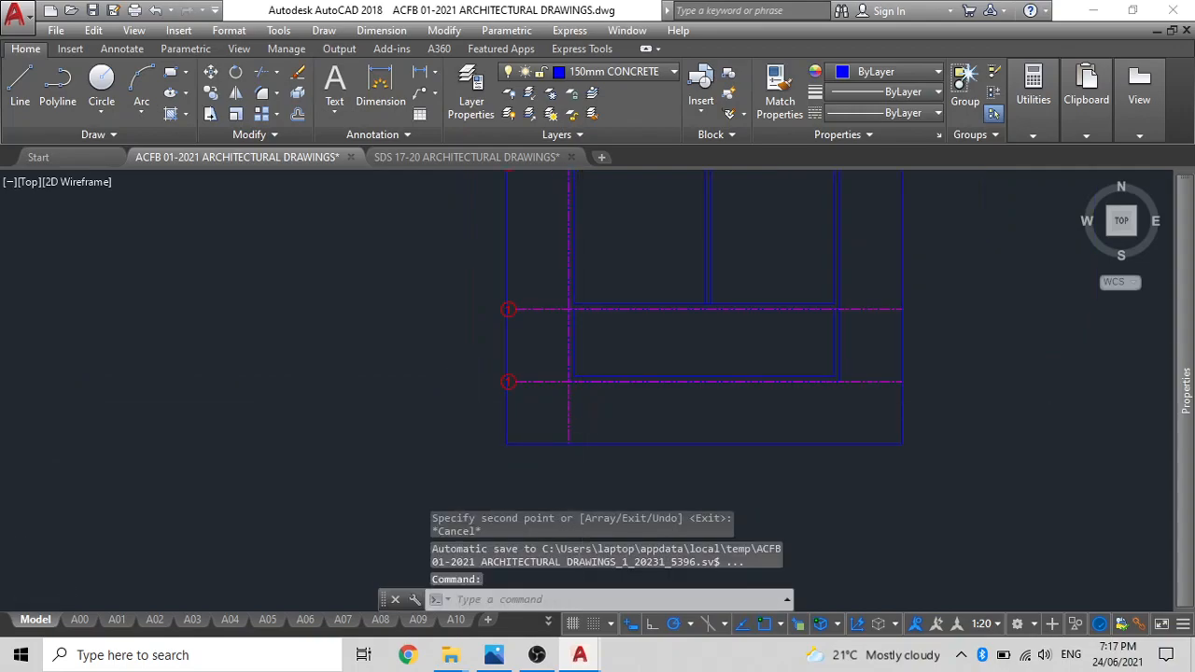
scroll(578, 239, up, 5)
click(598, 299)
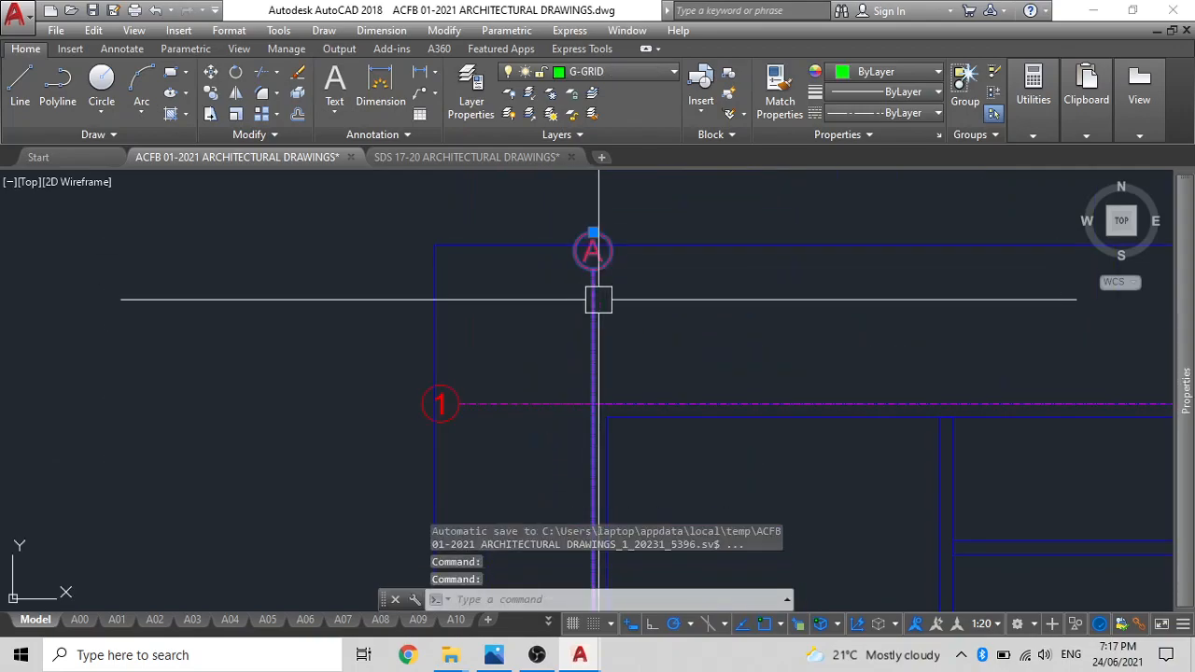
text(CO)
key(Return)
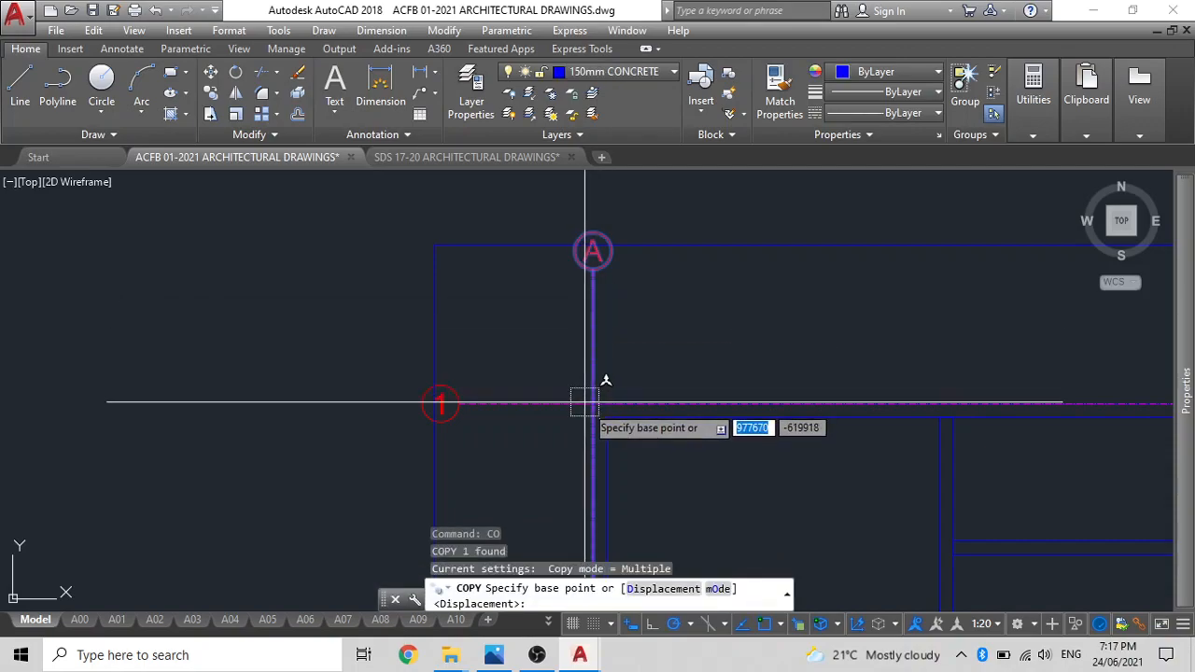
scroll(597, 415, up, 3)
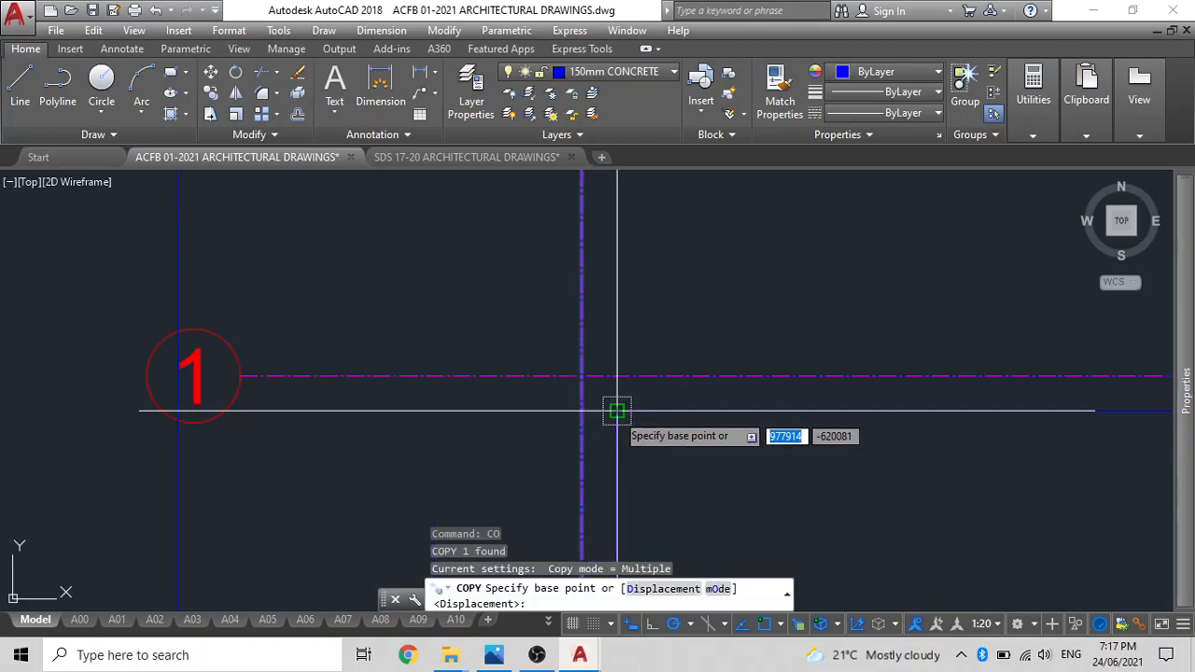
click(581, 408)
scroll(616, 411, down, 3)
scroll(699, 355, up, 5)
scroll(597, 345, down, 3)
scroll(759, 333, up, 4)
scroll(756, 337, up, 2)
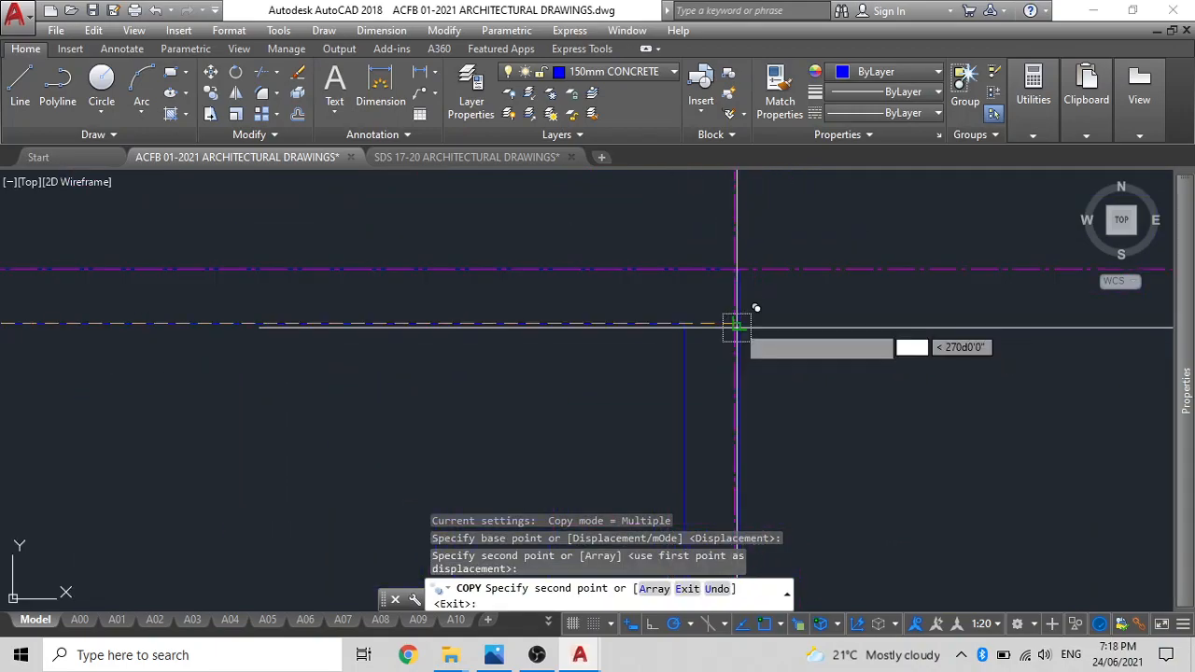
click(736, 321)
key(Escape)
Erase the offset rectangle surrounding the plan and its grid lines.
scroll(736, 321, down, 3)
scroll(469, 272, up, 4)
scroll(440, 275, down, 2)
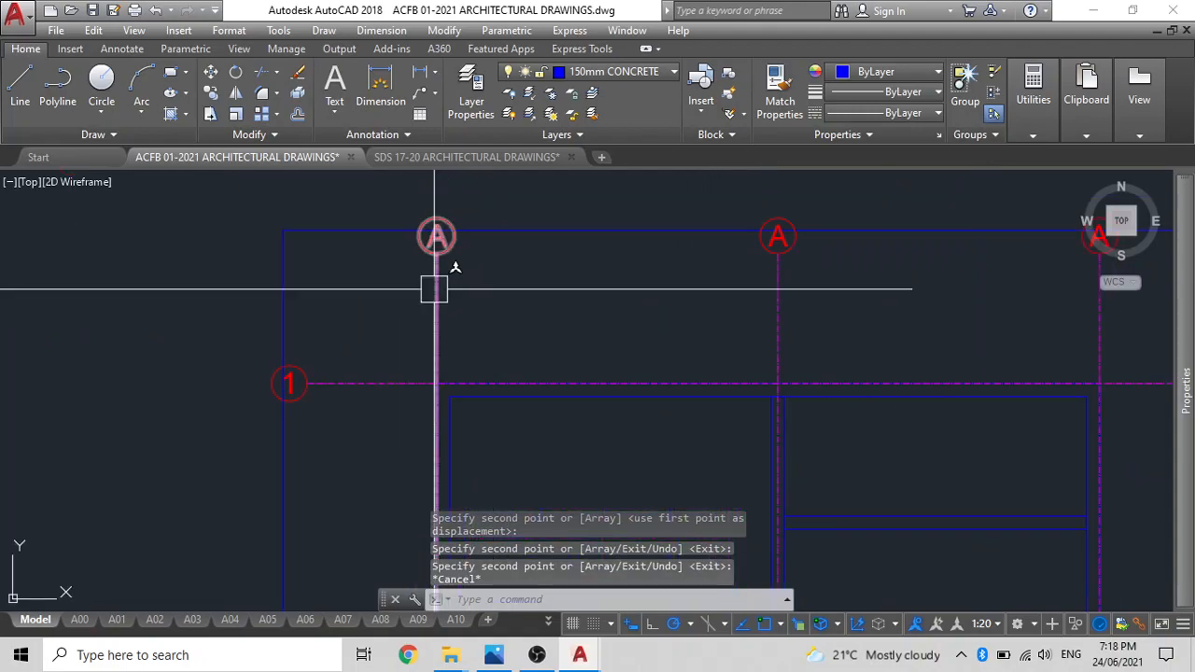
scroll(520, 267, down, 3)
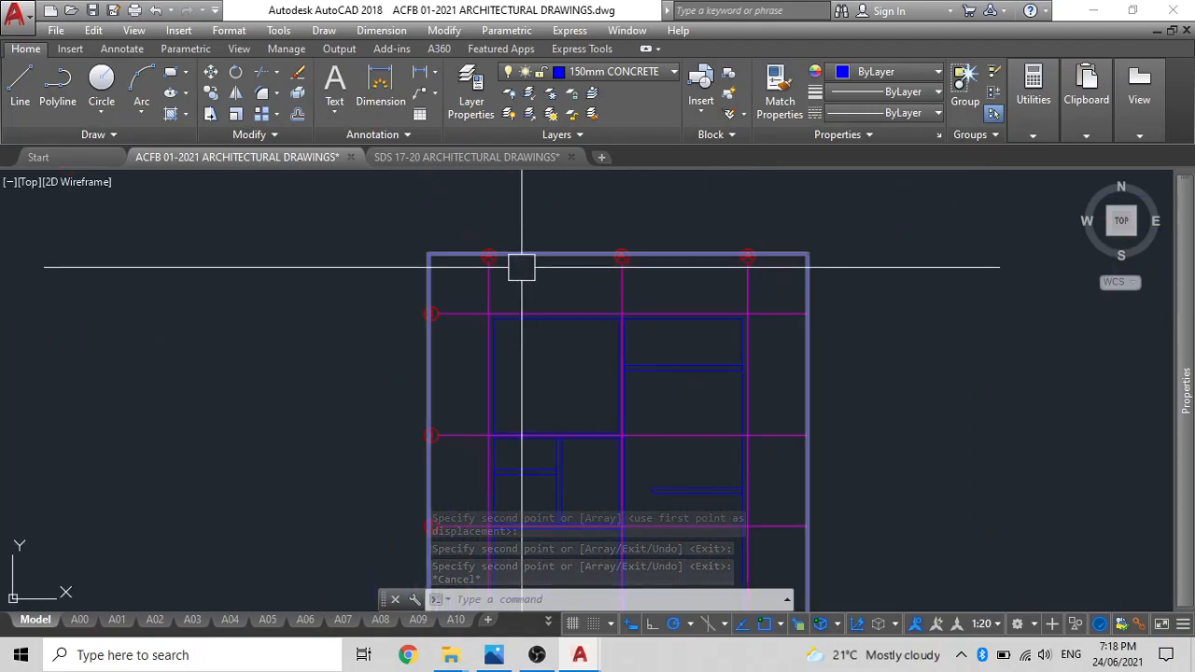
click(529, 261)
key(Delete)
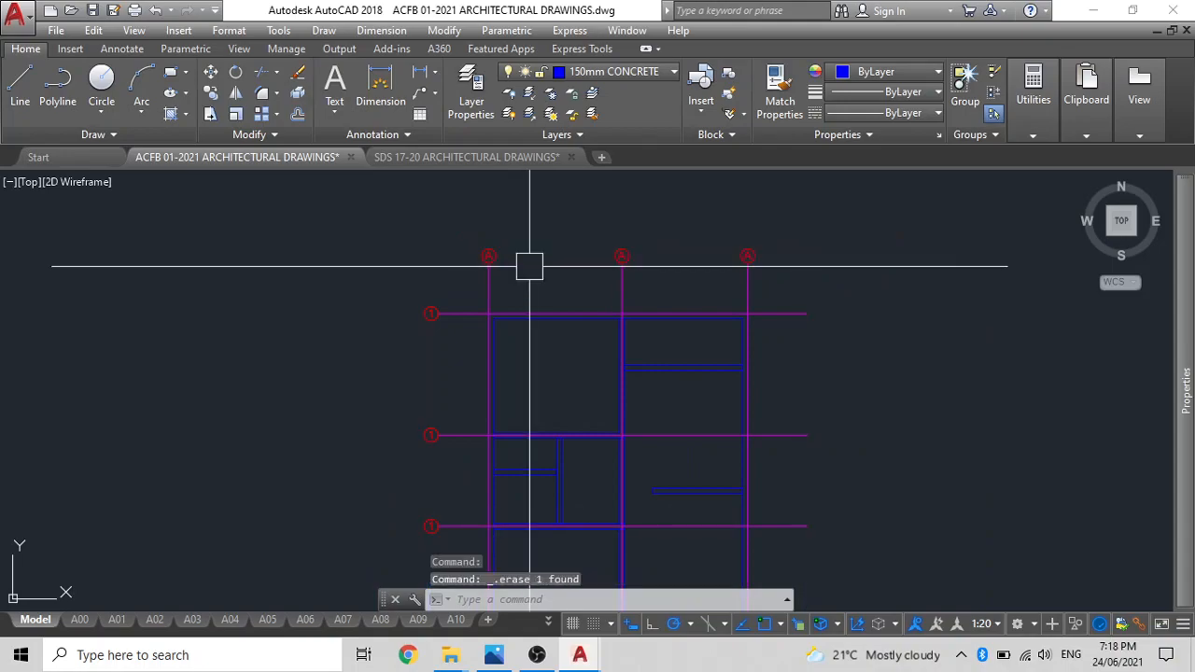
Relabel the middle vertical grid line as B and the right vertical grid line as C.
scroll(520, 259, up, 8)
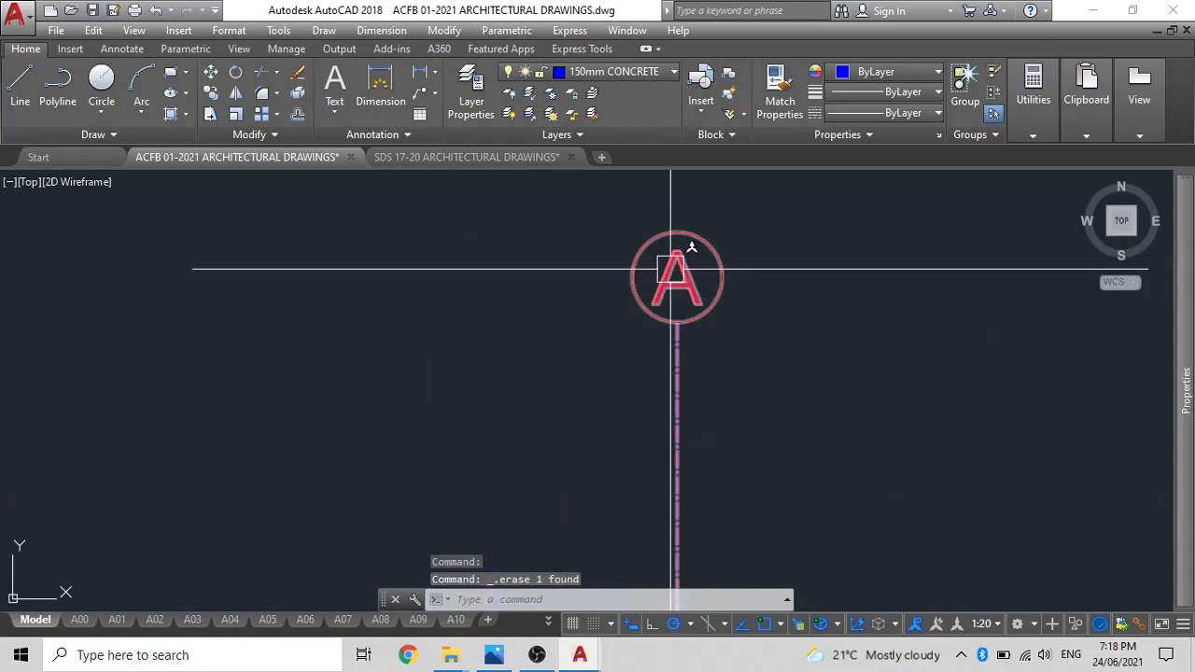
double_click(672, 277)
text(B)
click(594, 477)
scroll(608, 381, down, 3)
scroll(933, 336, up, 4)
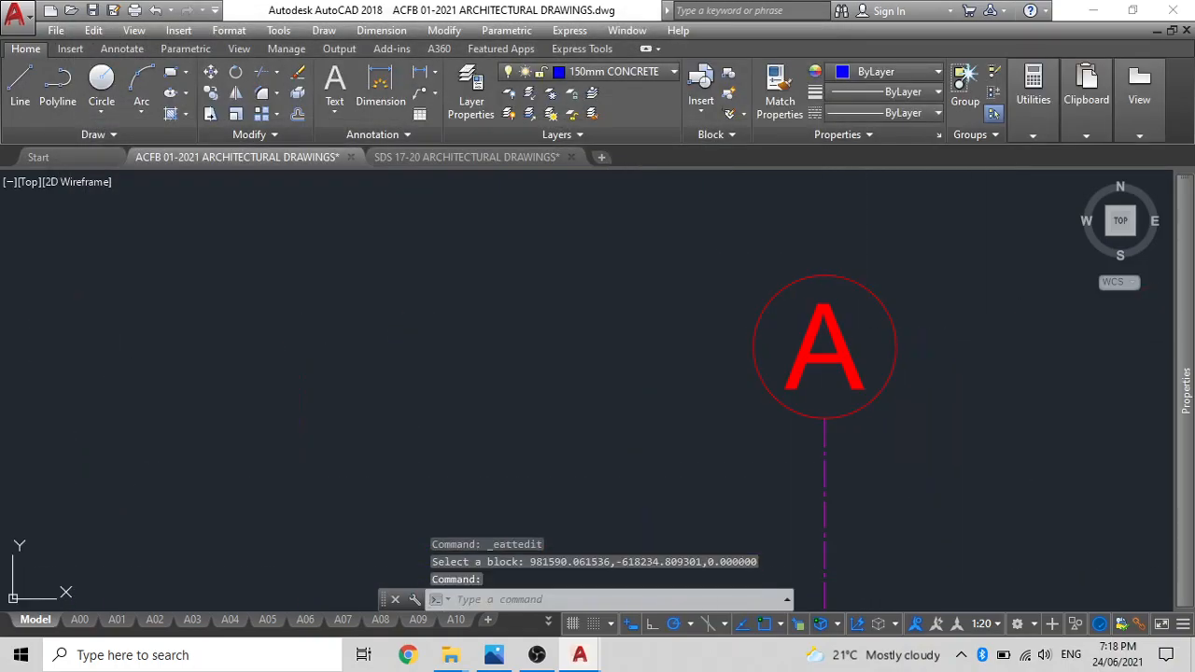
double_click(803, 353)
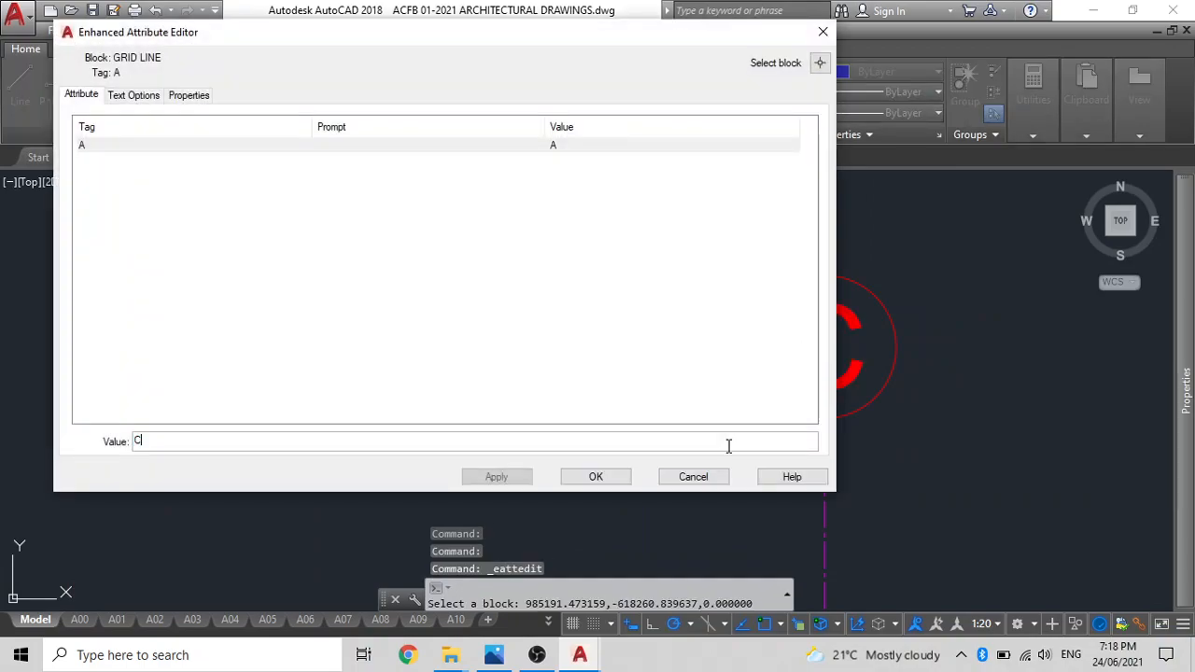
click(596, 477)
Relabel the second horizontal grid line from the top as 2.
scroll(581, 416, down, 3)
middle_drag(636, 363, 735, 280)
middle_drag(392, 390, 479, 338)
scroll(534, 296, up, 6)
scroll(428, 342, down, 8)
scroll(428, 435, up, 10)
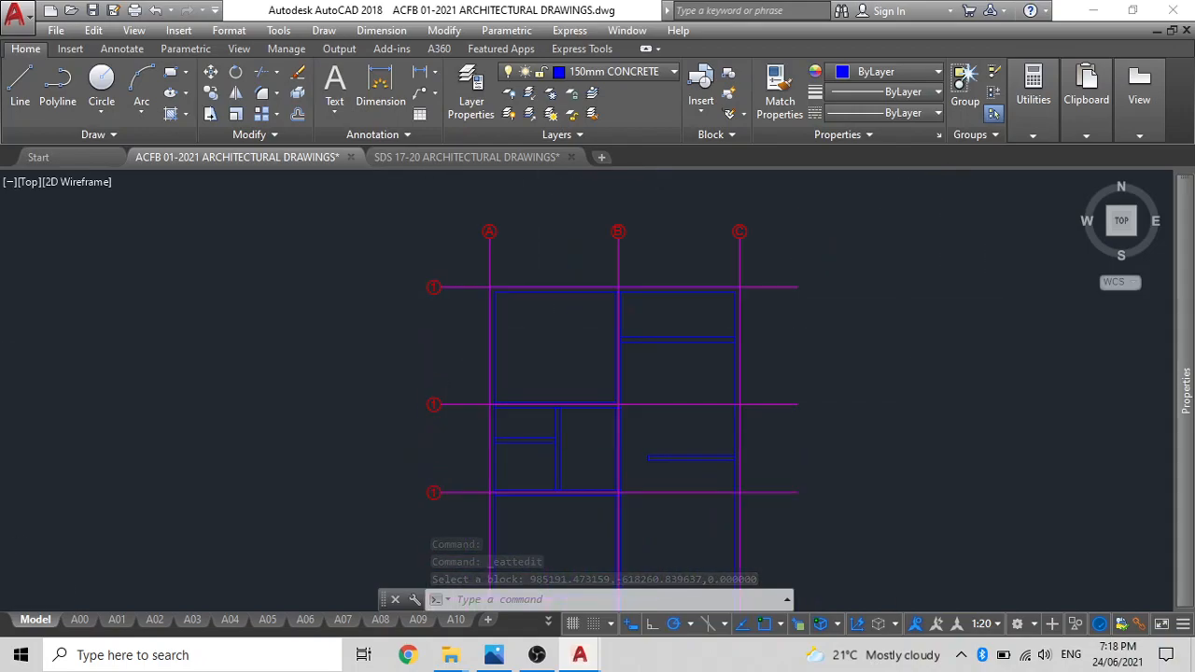
double_click(458, 278)
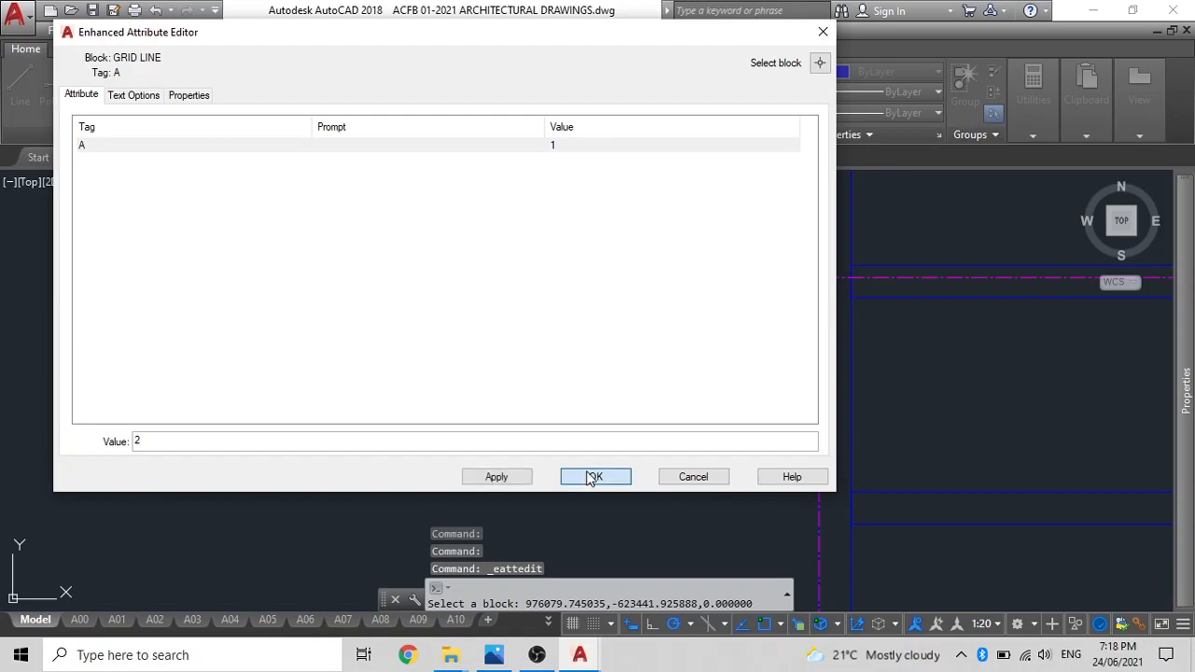
click(594, 477)
Relabel the third horizontal grid line as 3 and the fourth as 4.
middle_drag(579, 470, 558, 175)
click(529, 358)
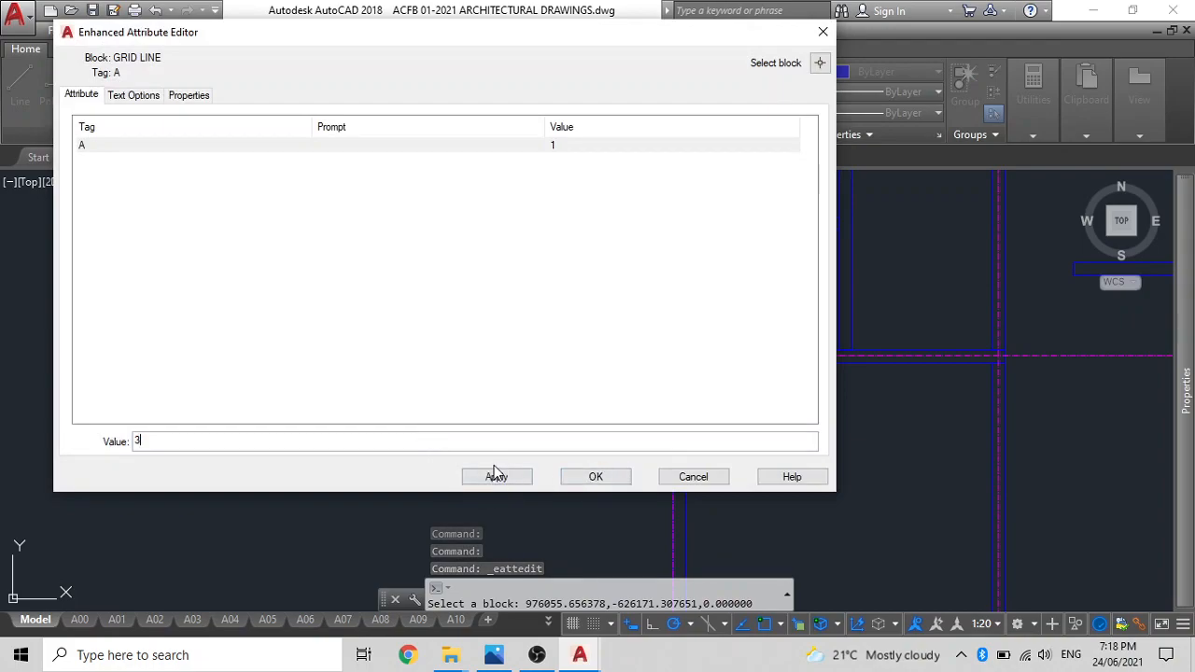
click(596, 477)
scroll(579, 275, down, 3)
scroll(587, 315, up, 4)
click(572, 349)
double_click(574, 355)
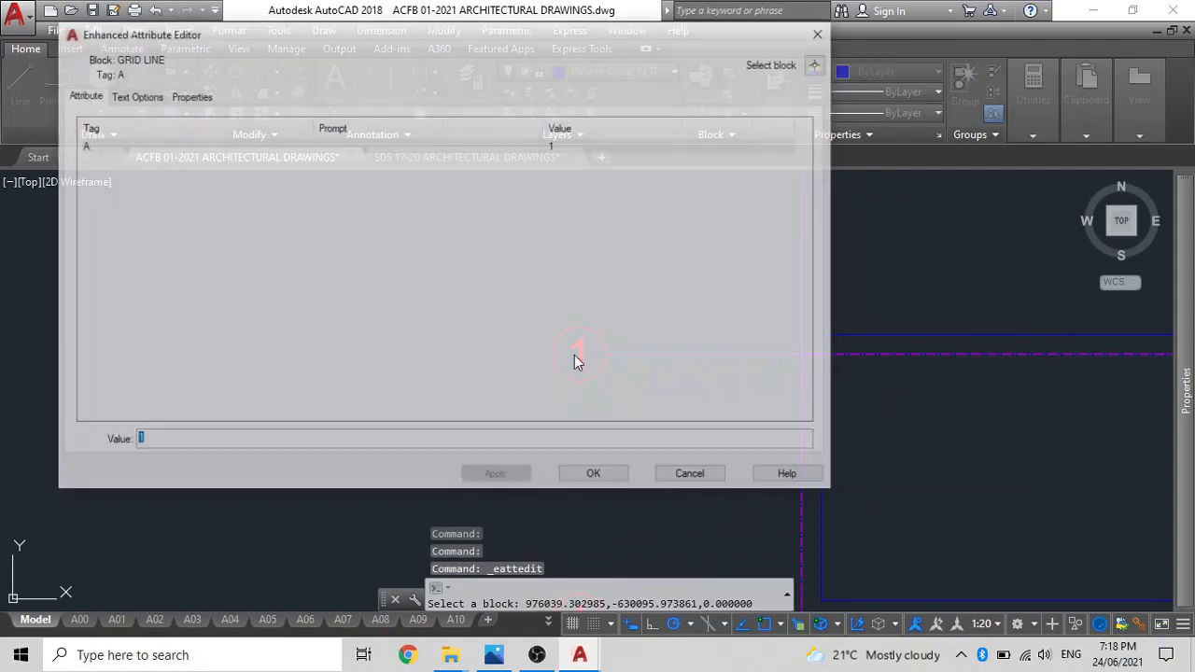
text(4)
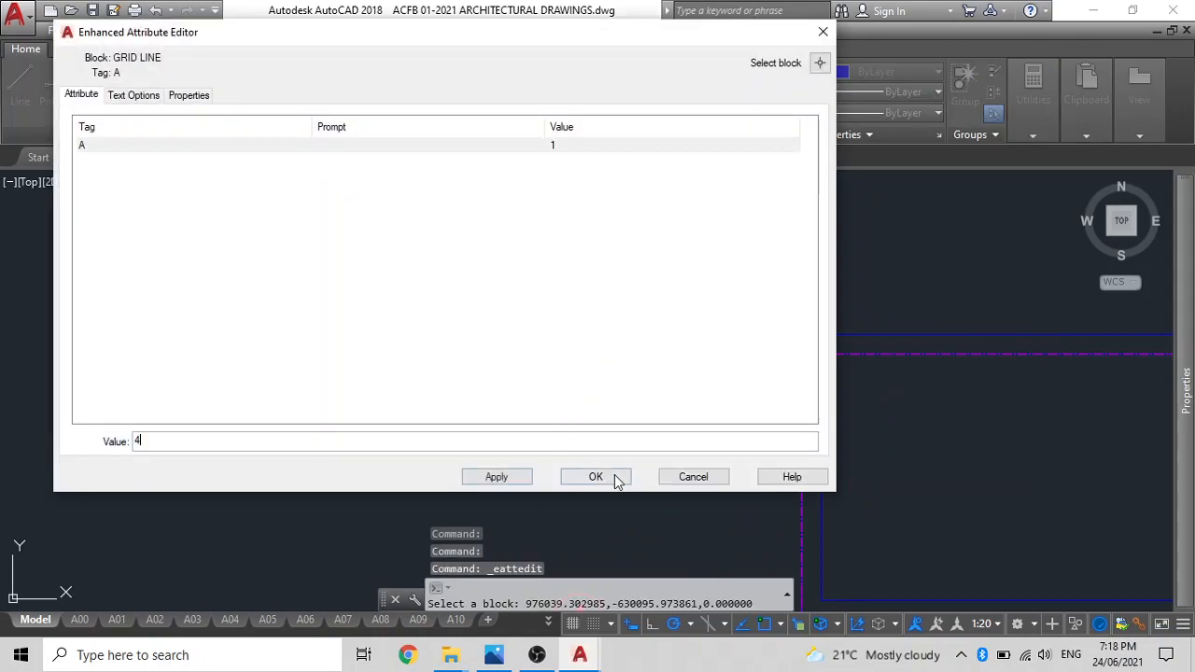
click(615, 476)
Open the label attribute of the lowest horizontal grid line for editing.
scroll(550, 300, down, 5)
scroll(560, 330, up, 7)
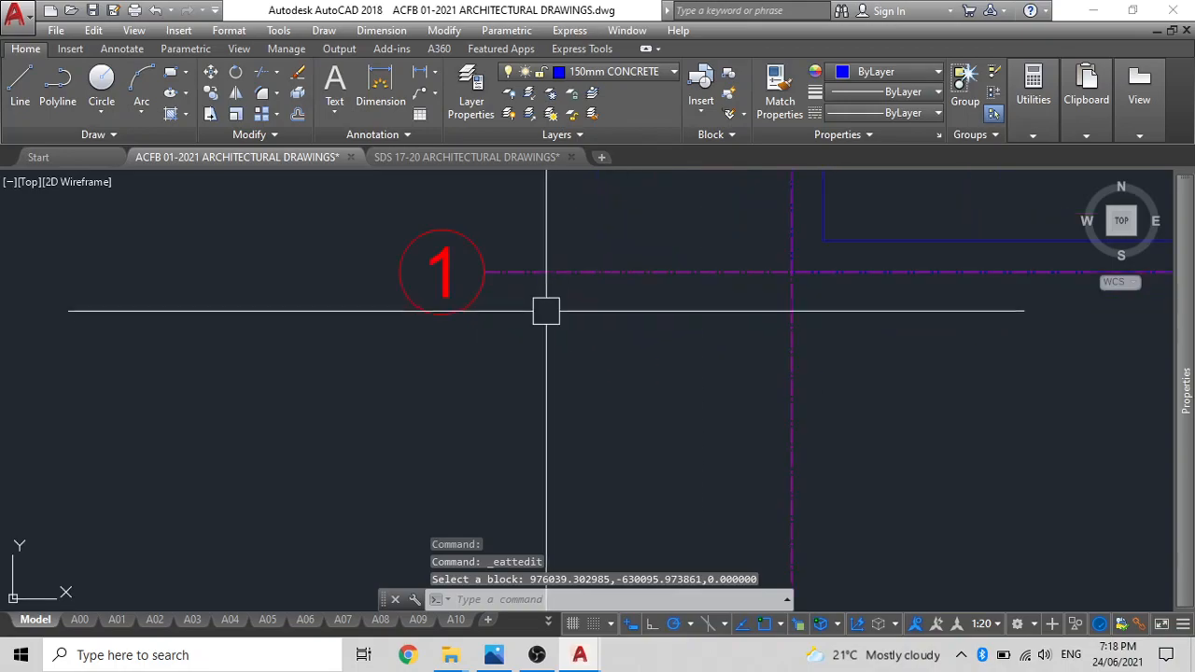
double_click(445, 277)
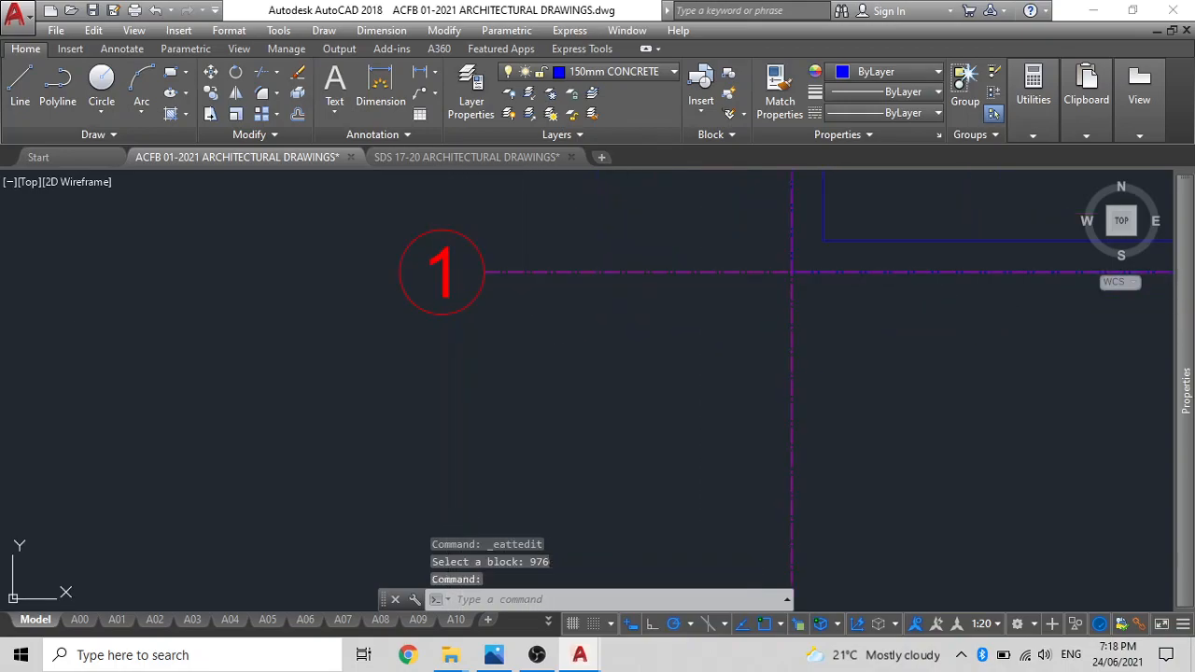
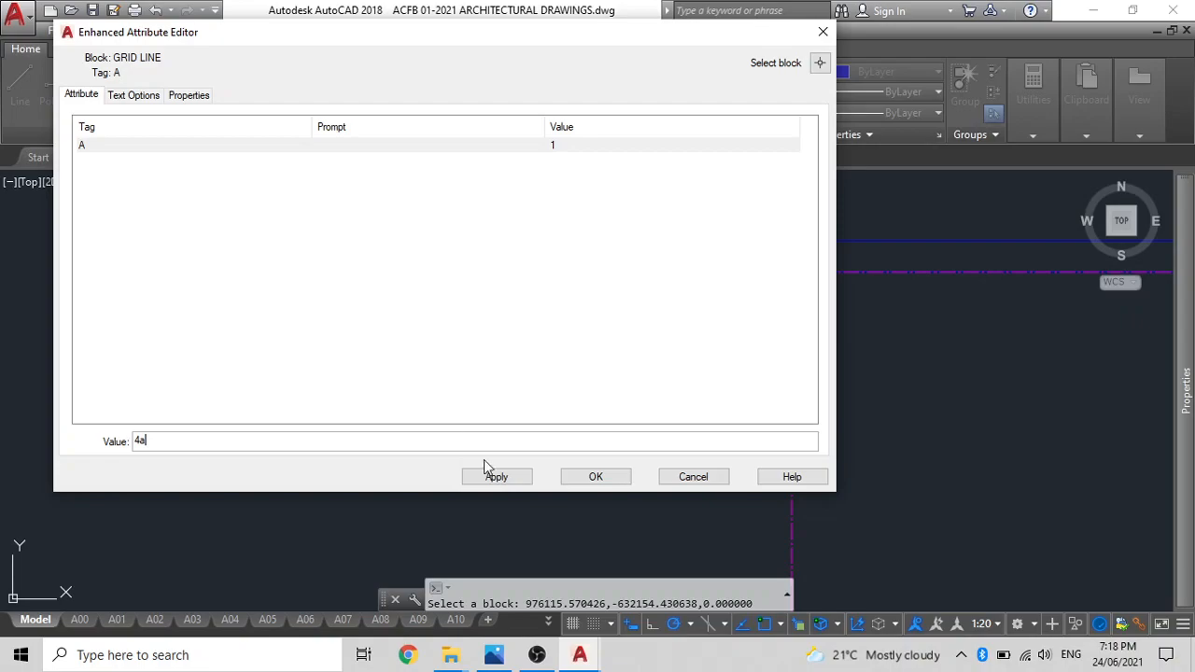
Relabel the lowest horizontal grid line as 4a.
click(623, 476)
scroll(573, 414, down, 2)
middle_drag(602, 405, 595, 530)
scroll(631, 360, down, 2)
middle_drag(631, 360, 624, 450)
middle_drag(631, 397, 607, 365)
scroll(589, 306, down, 3)
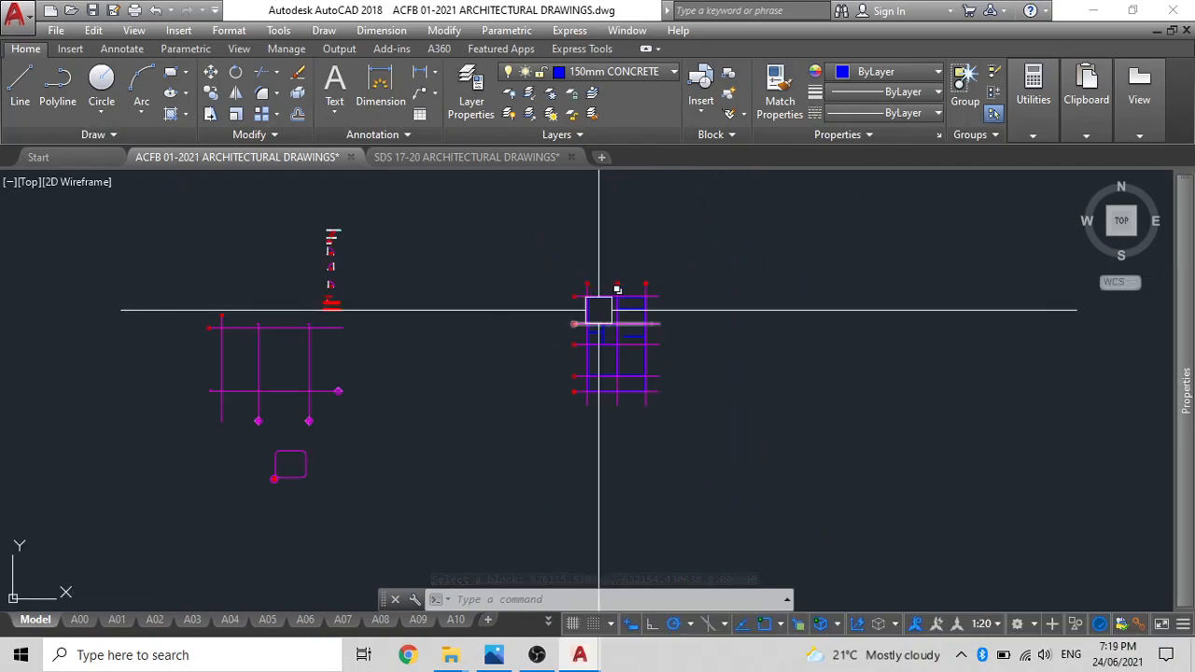
Copy the template's vertical and horizontal section lines together onto the floor plan, placing their intersection on grid line 4a.
scroll(240, 401, up, 2)
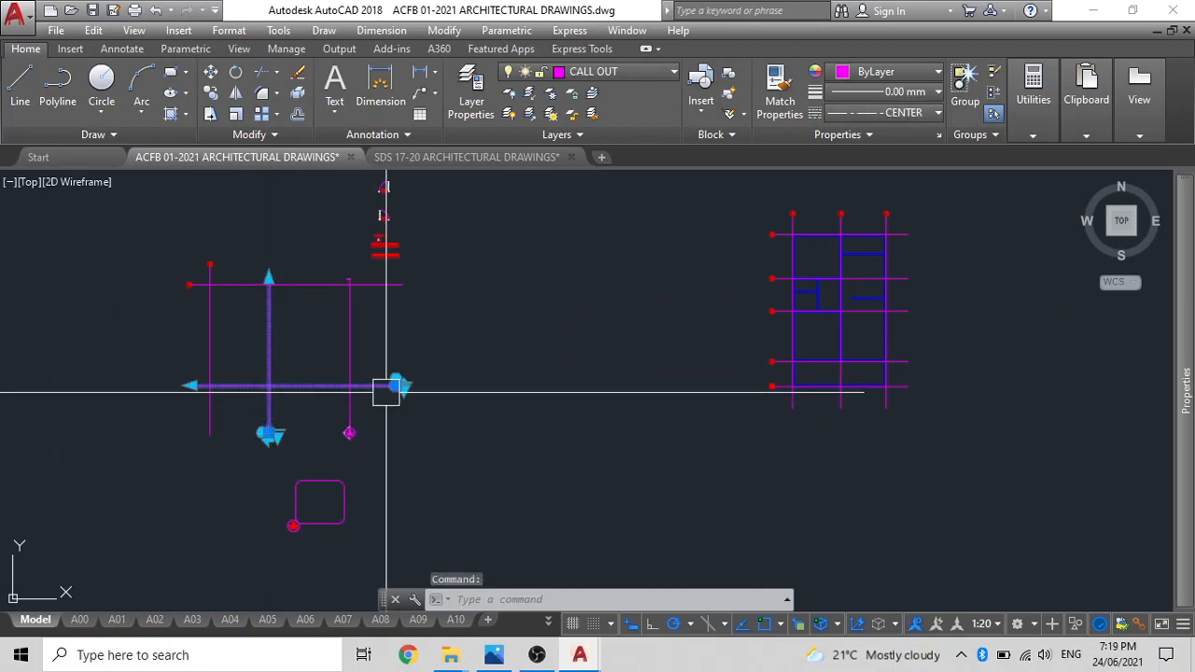
text(co)
key(Return)
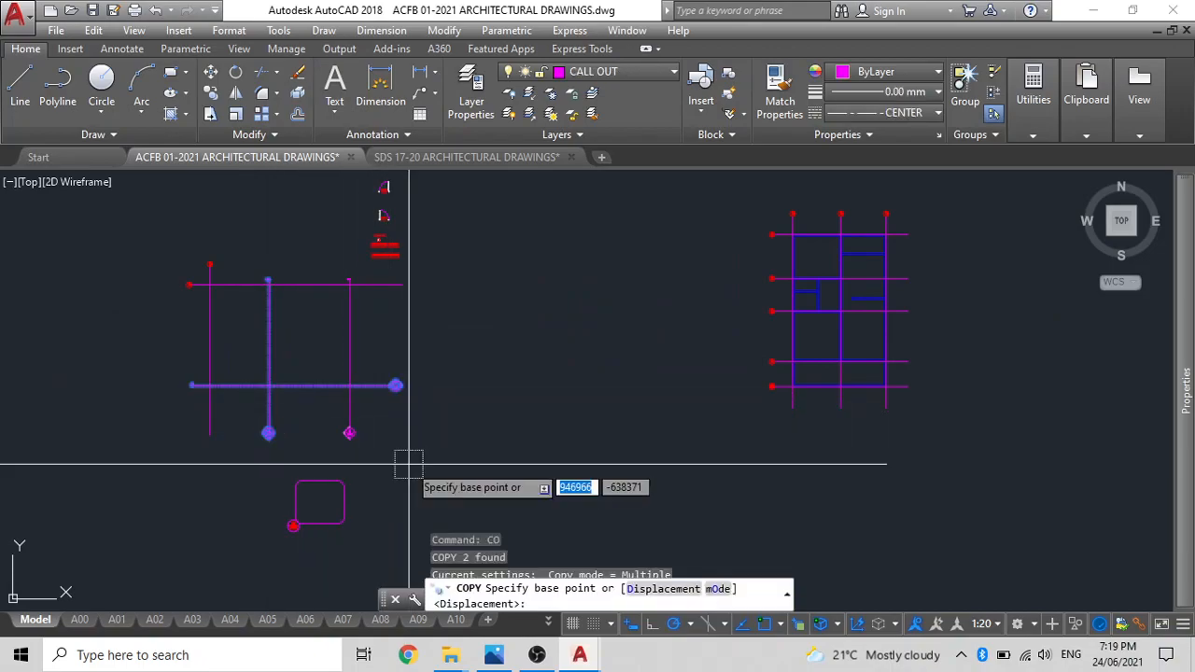
click(269, 385)
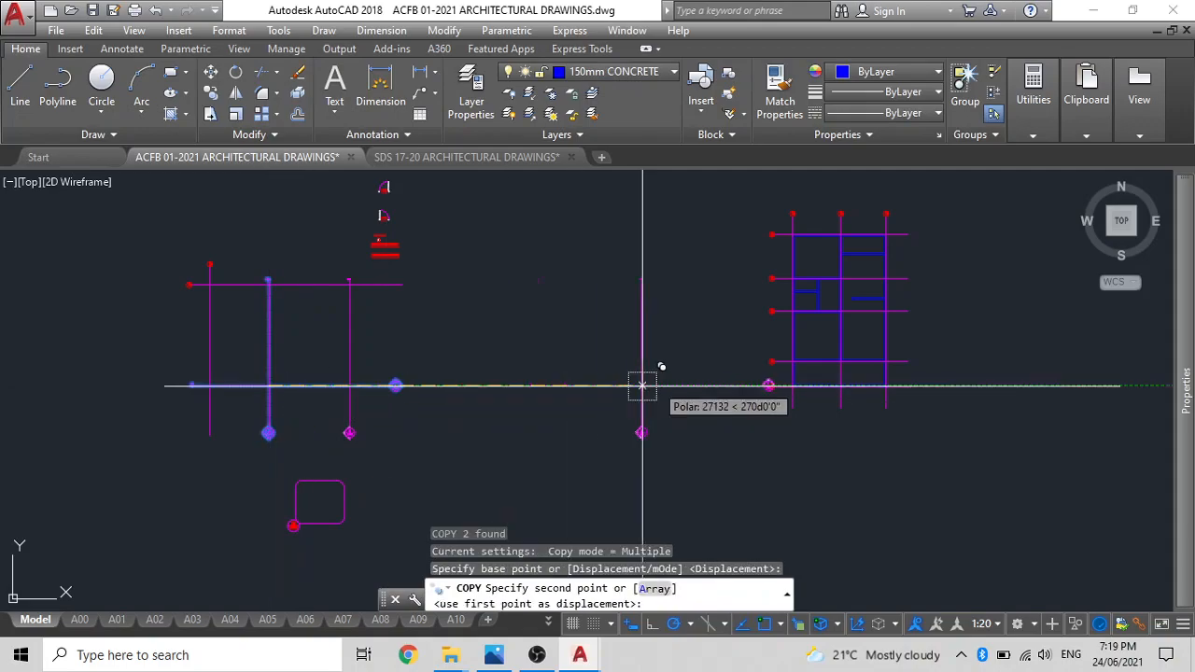
scroll(924, 383, up, 5)
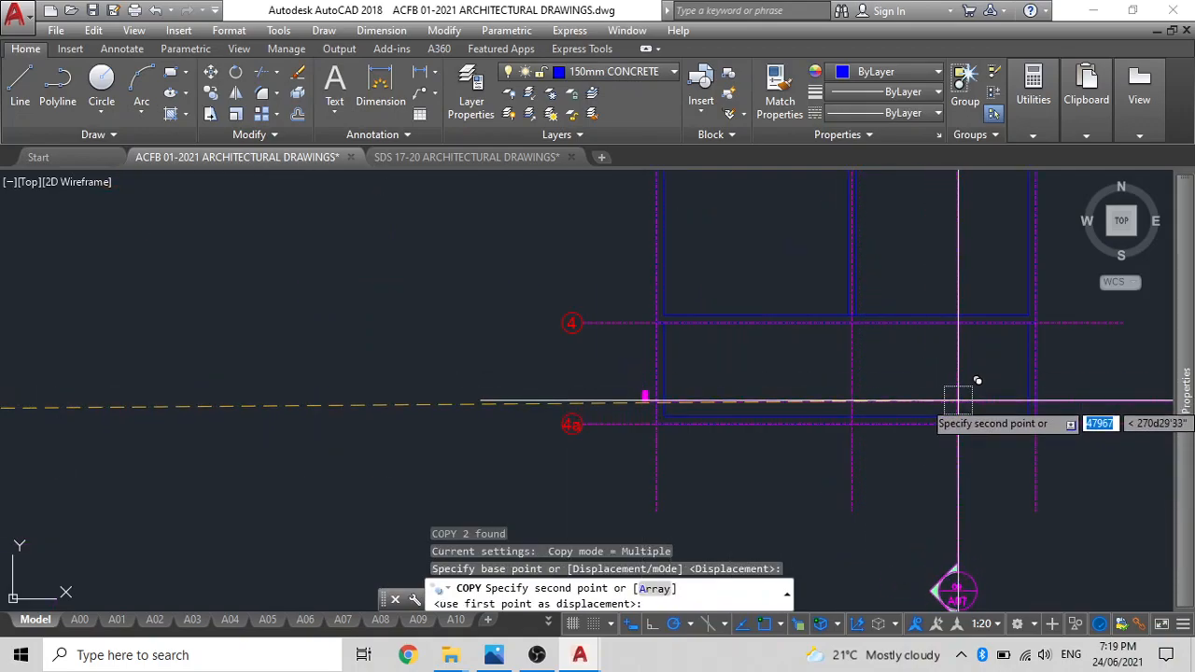
scroll(961, 425, up, 4)
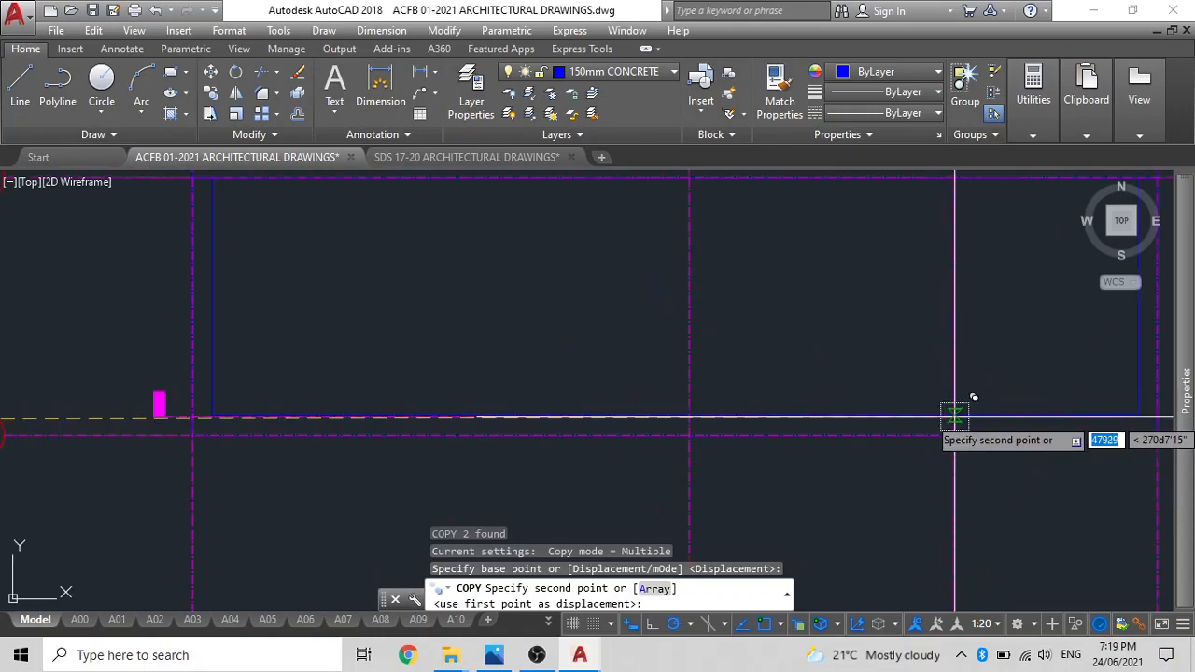
click(955, 436)
scroll(845, 409, down, 8)
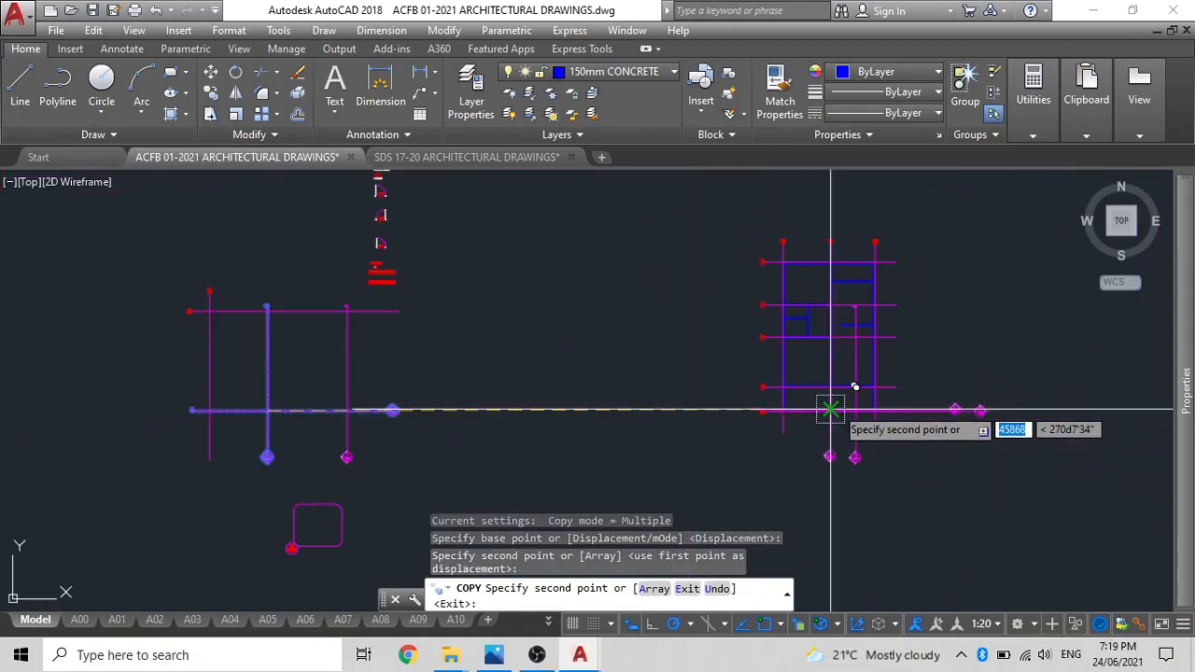
key(Escape)
Move the copied vertical section line up so its marker sits just below grid line 4a, between grid lines B and C.
click(863, 468)
key(Escape)
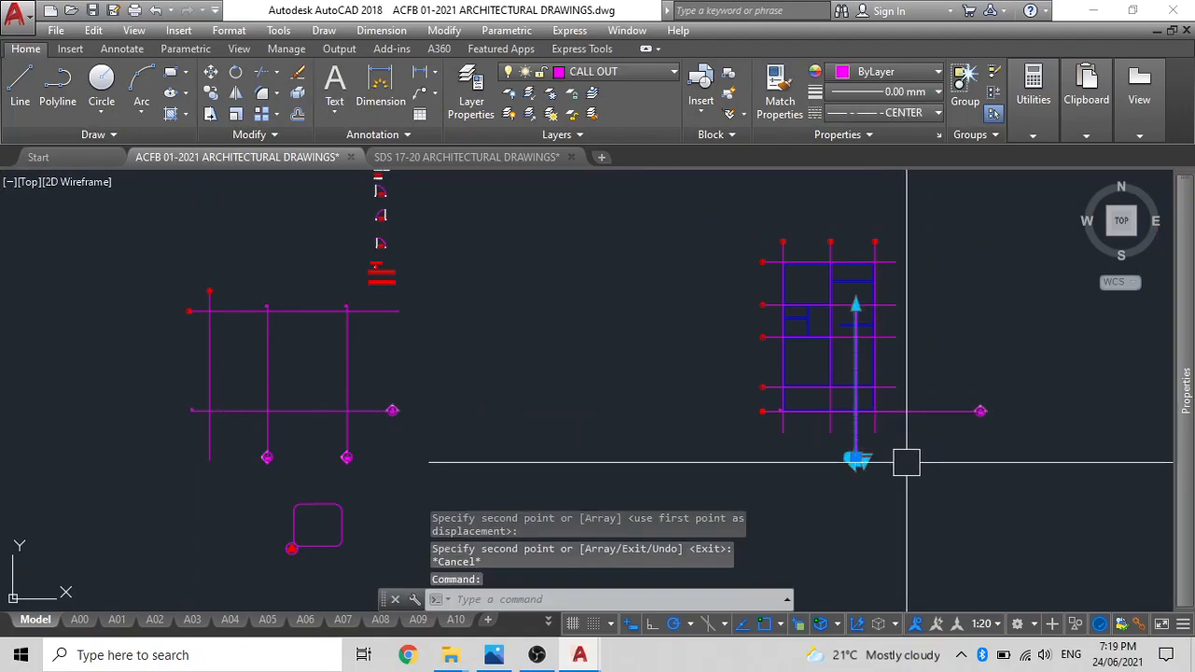
key(Return)
click(910, 489)
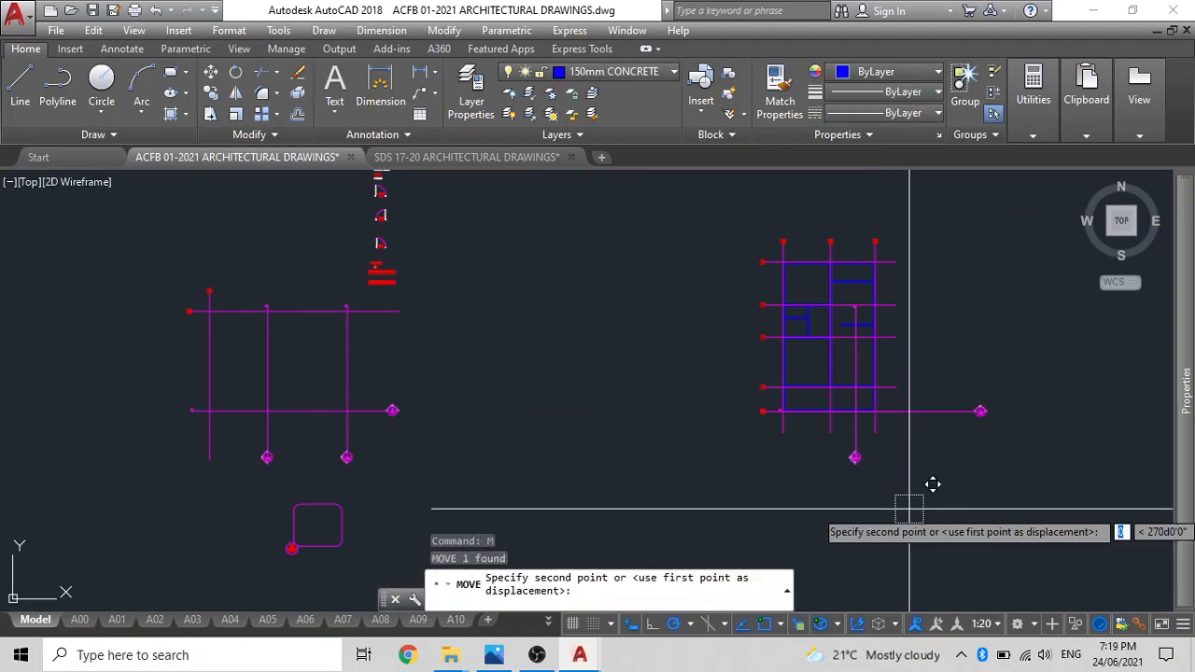
click(908, 480)
scroll(850, 370, up, 5)
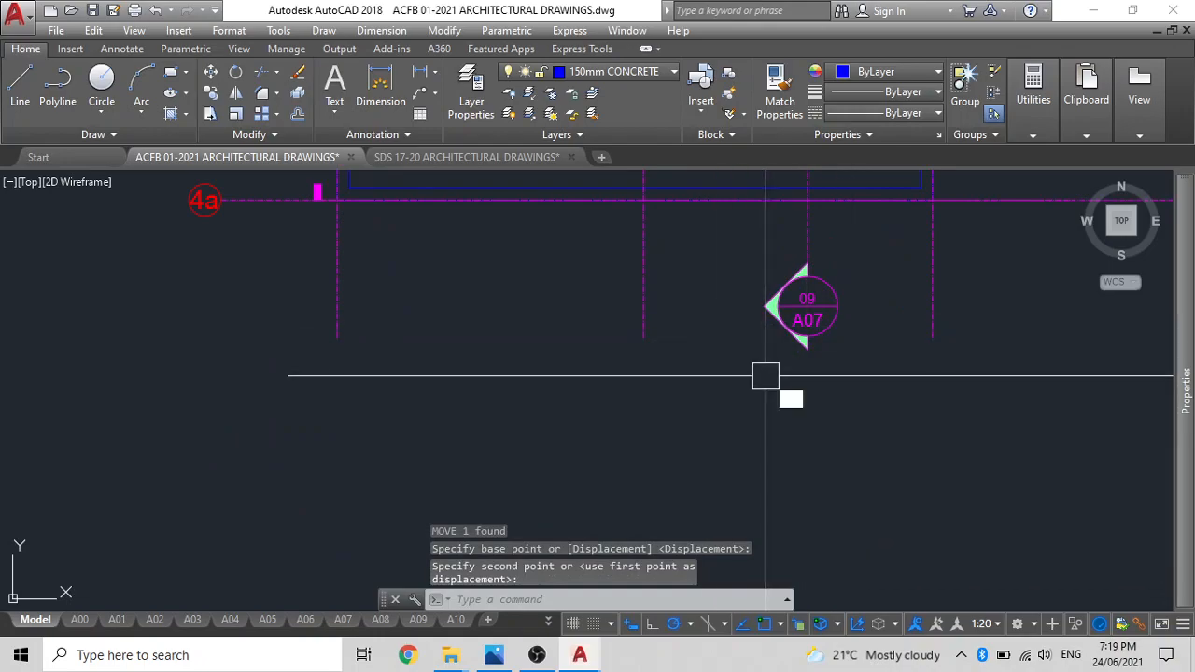
Draw a horizontal construction line through the bottom ends of the vertical grid lines.
text(xl)
key(Return)
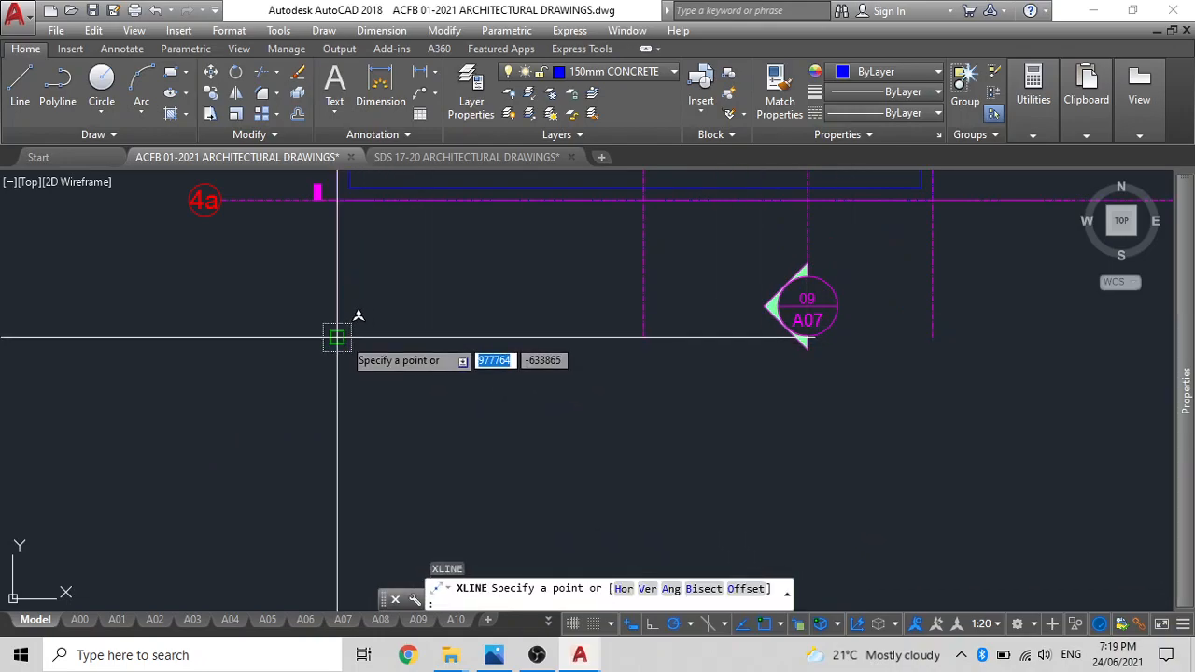
click(337, 337)
key(Escape)
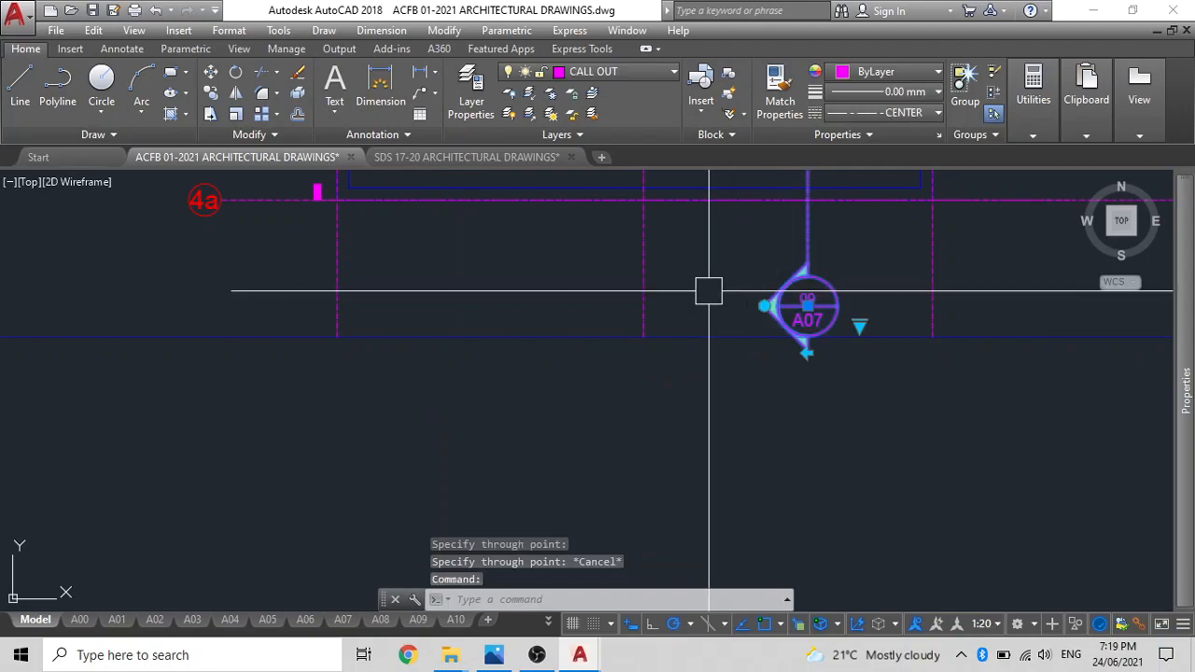
Move the vertical section line up so its 09/A07 marker's lower tip meets the construction line.
text(m)
key(Return)
click(706, 285)
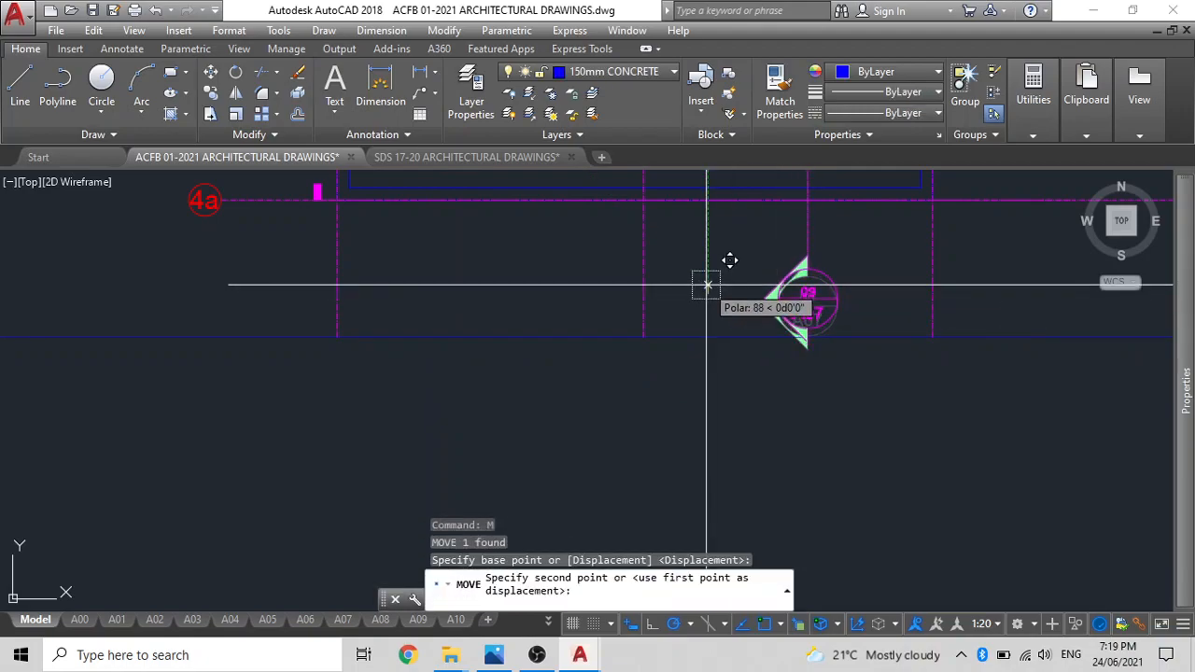
click(706, 279)
key(Escape)
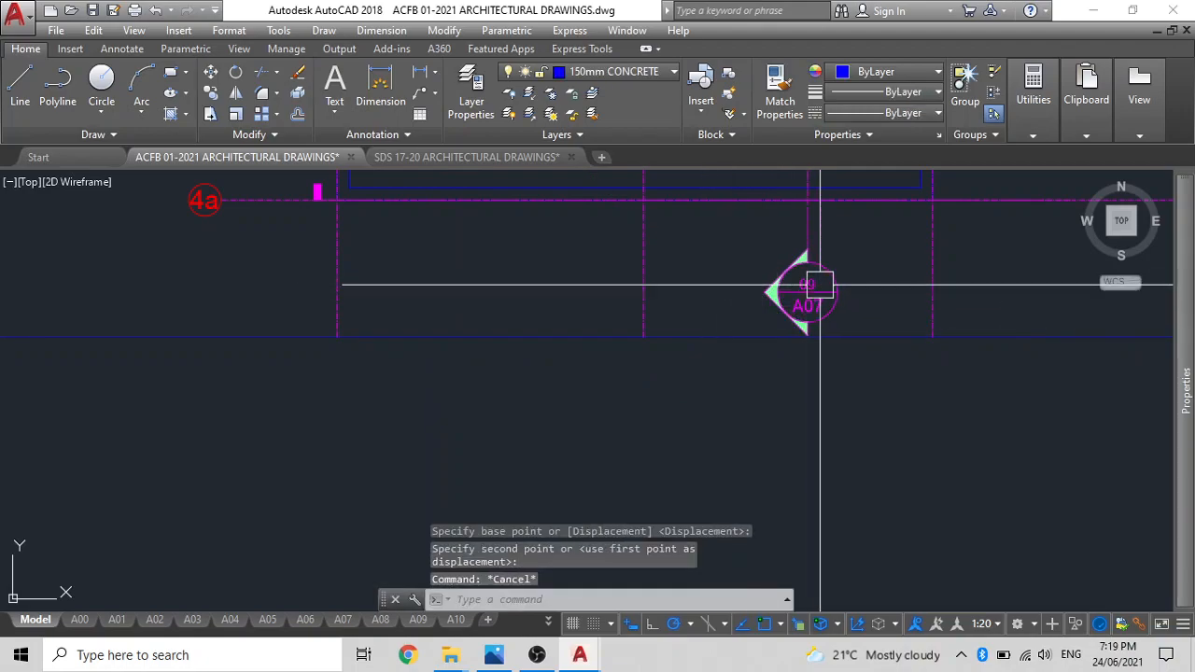
Move the copied horizontal section line straight up from grid line 4a to between grid lines 2 and 3.
scroll(820, 286, down, 6)
middle_drag(798, 330, 727, 502)
click(866, 436)
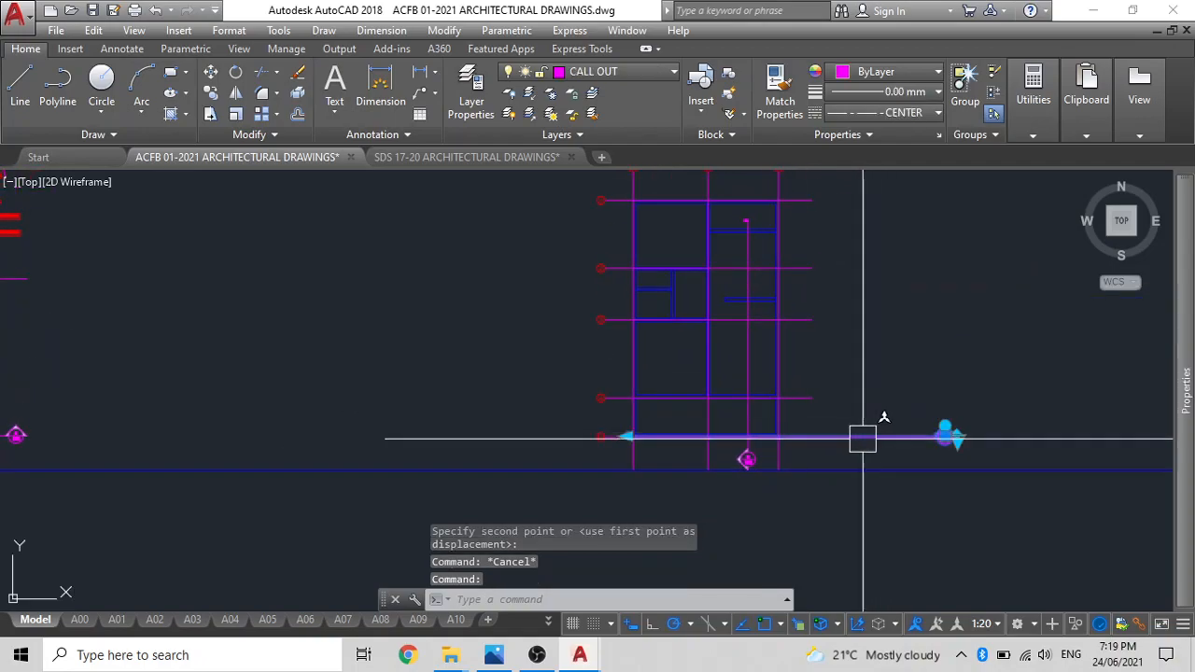
key(Return)
click(533, 410)
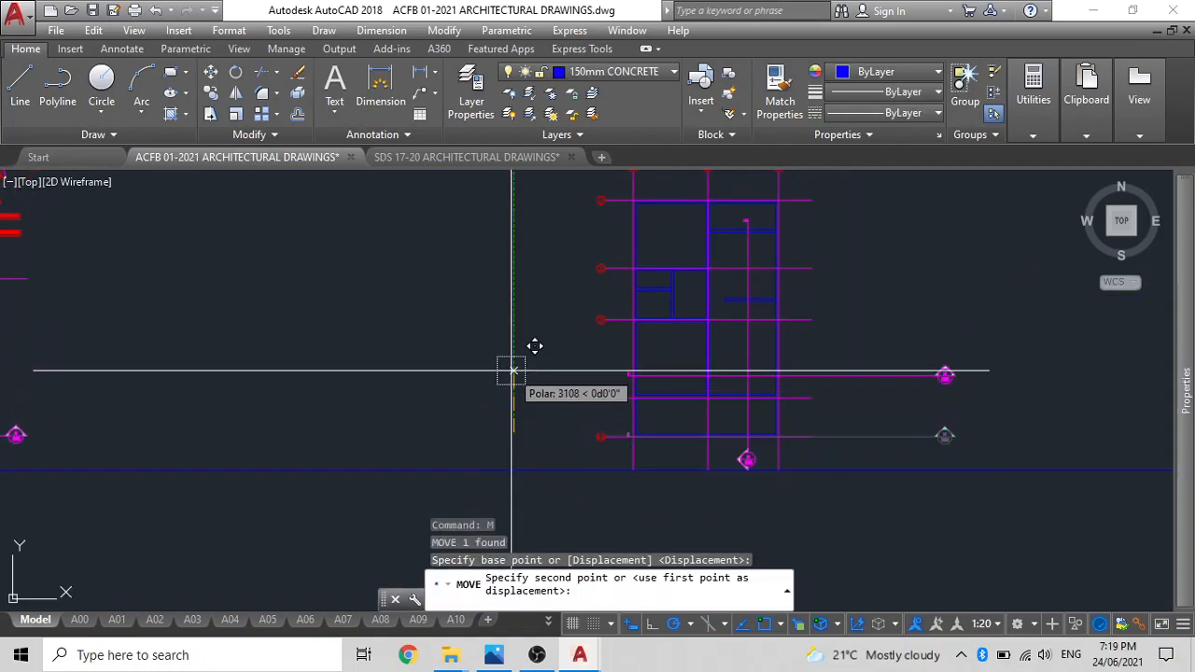
click(507, 302)
key(Escape)
Shift the horizontal section line down between grid lines 3 and 4 and left until its marker is near the grid lines' right ends.
click(932, 306)
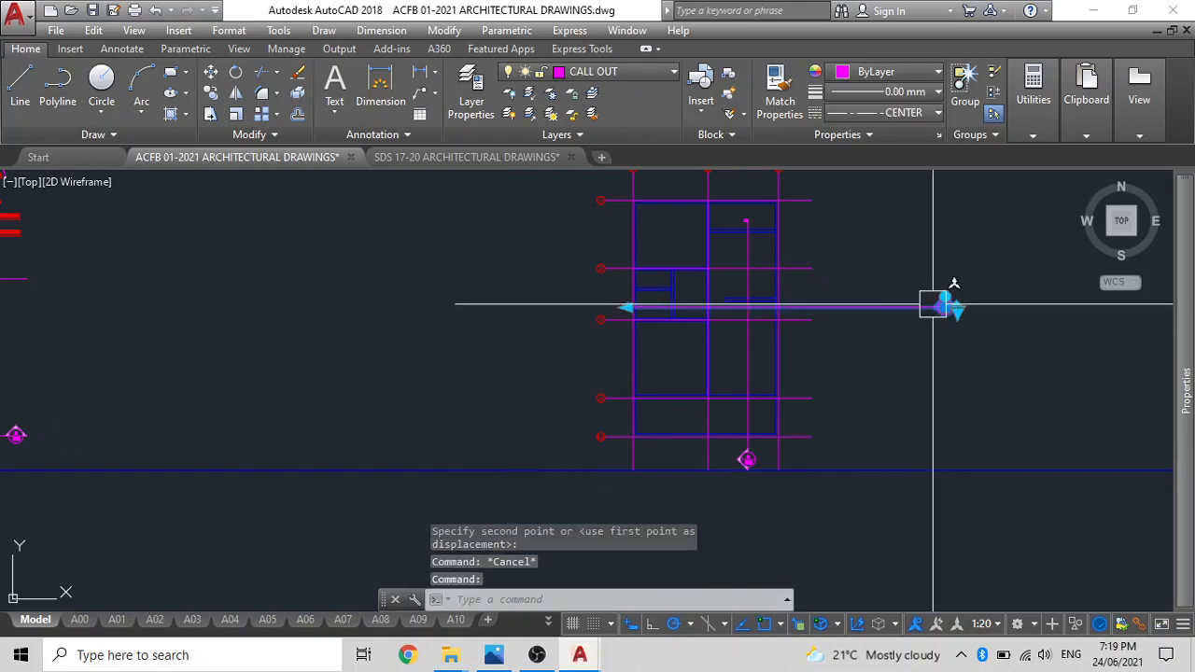
key(Return)
click(948, 306)
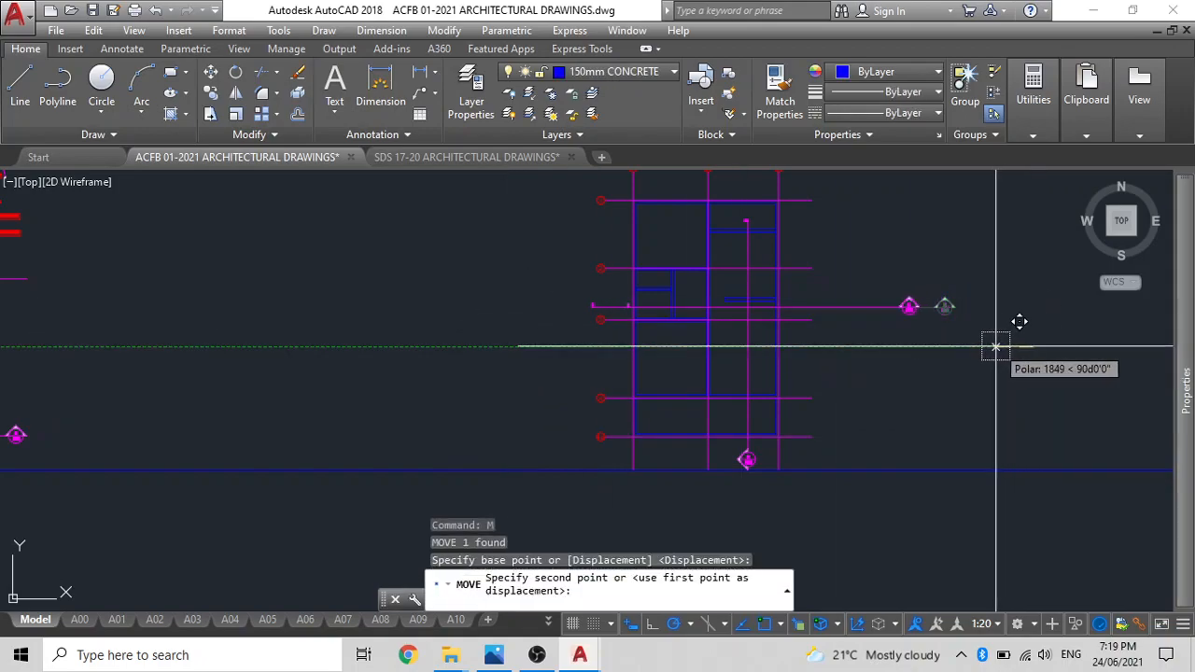
click(920, 308)
key(Return)
click(945, 318)
click(943, 364)
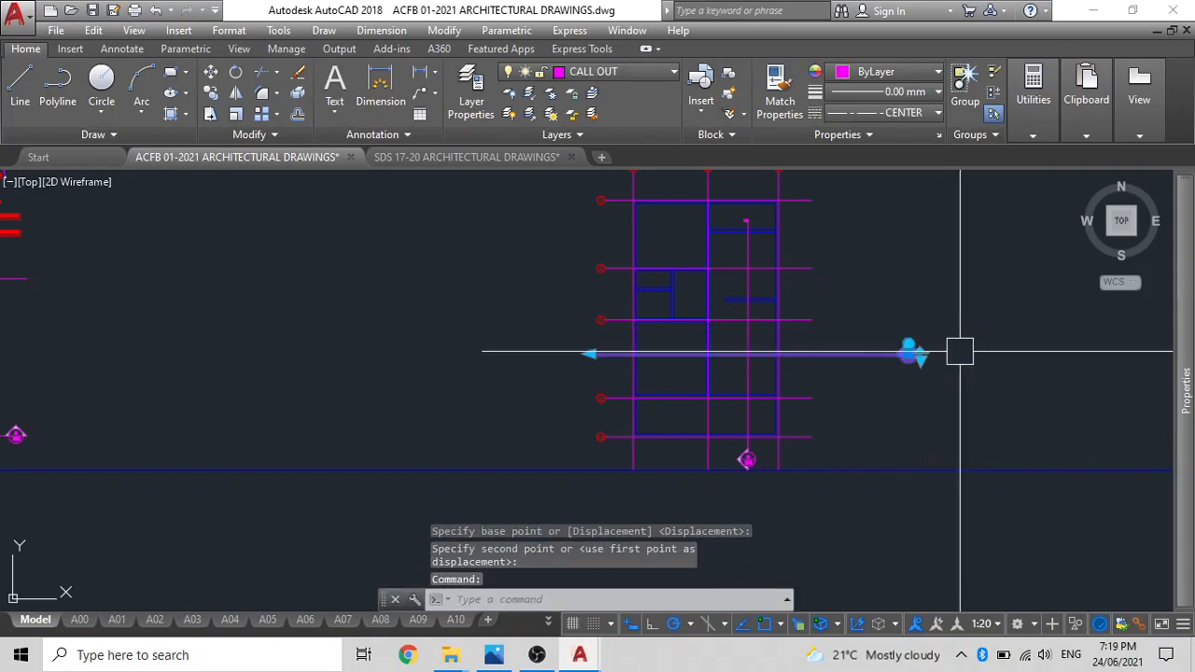
key(Return)
click(924, 353)
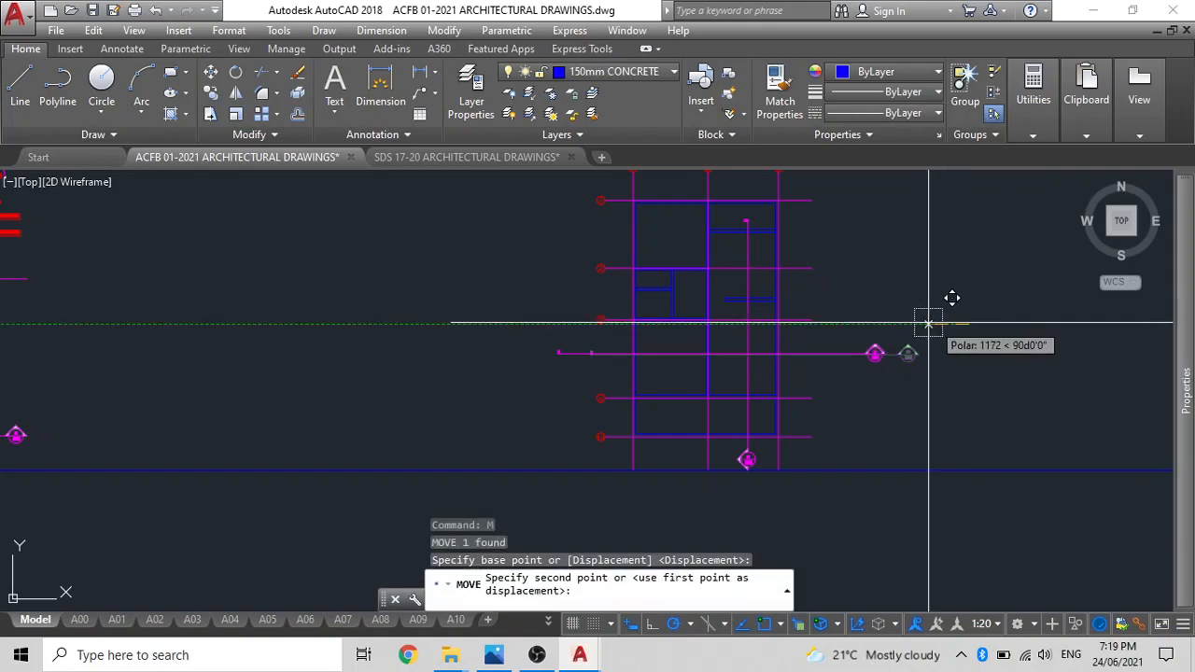
click(871, 328)
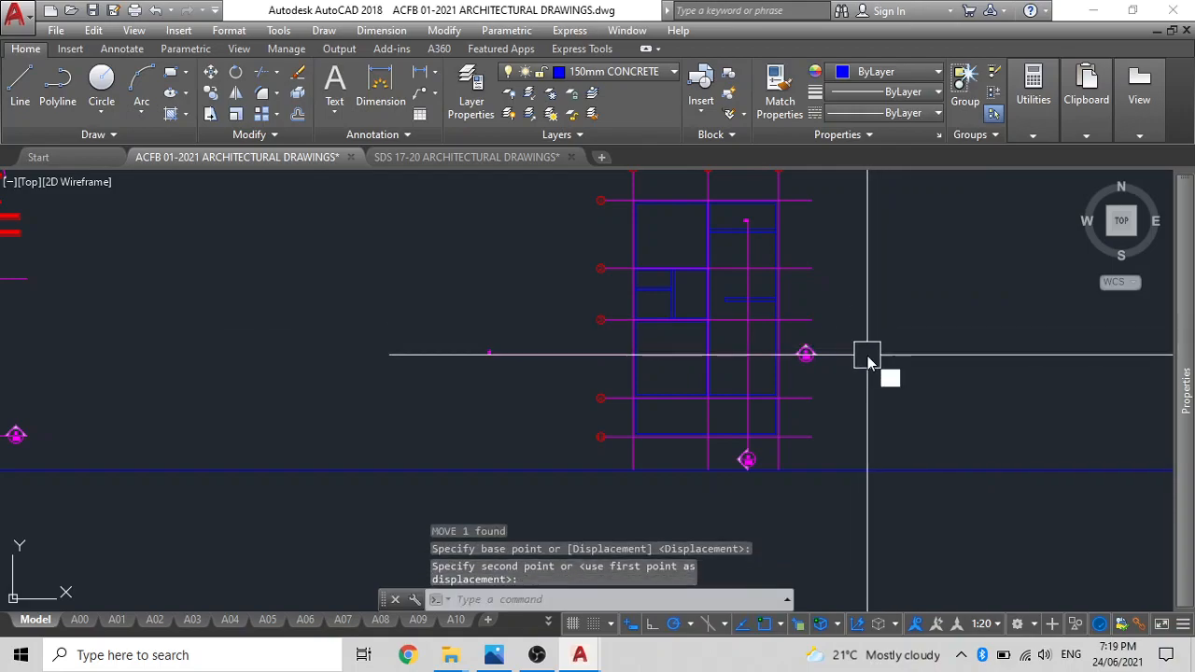
Draw a vertical reference polyline from the right end of grid line 3 down toward grid line 4.
text(pl)
key(Return)
scroll(840, 346, up, 3)
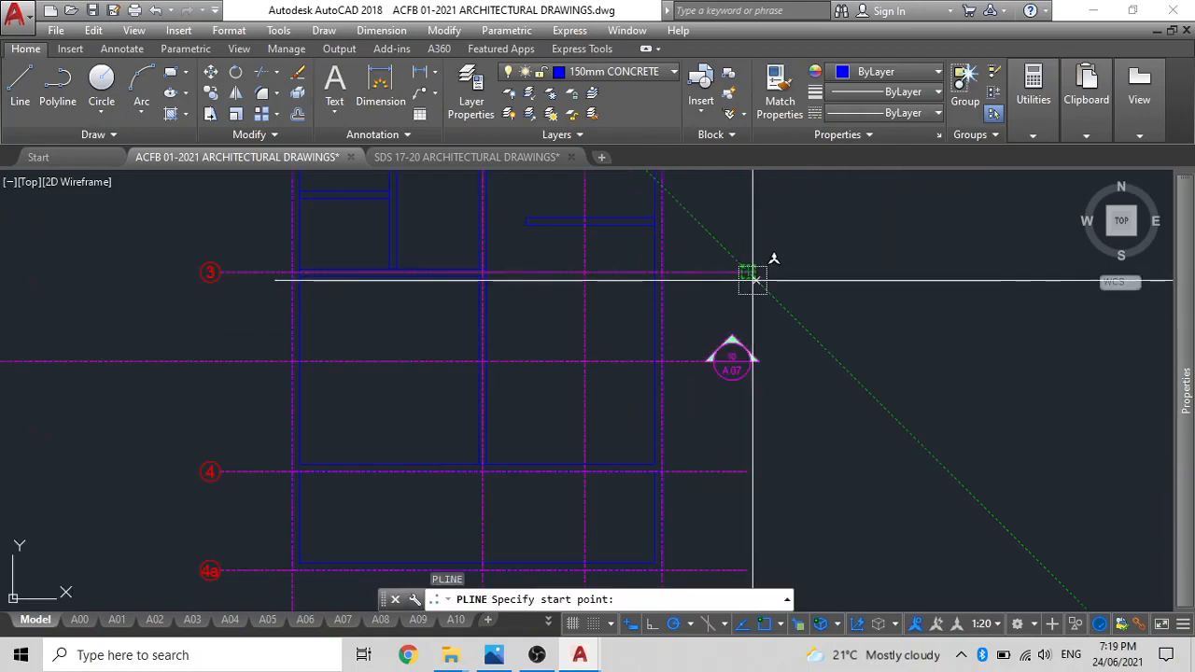
click(747, 272)
click(746, 446)
key(Escape)
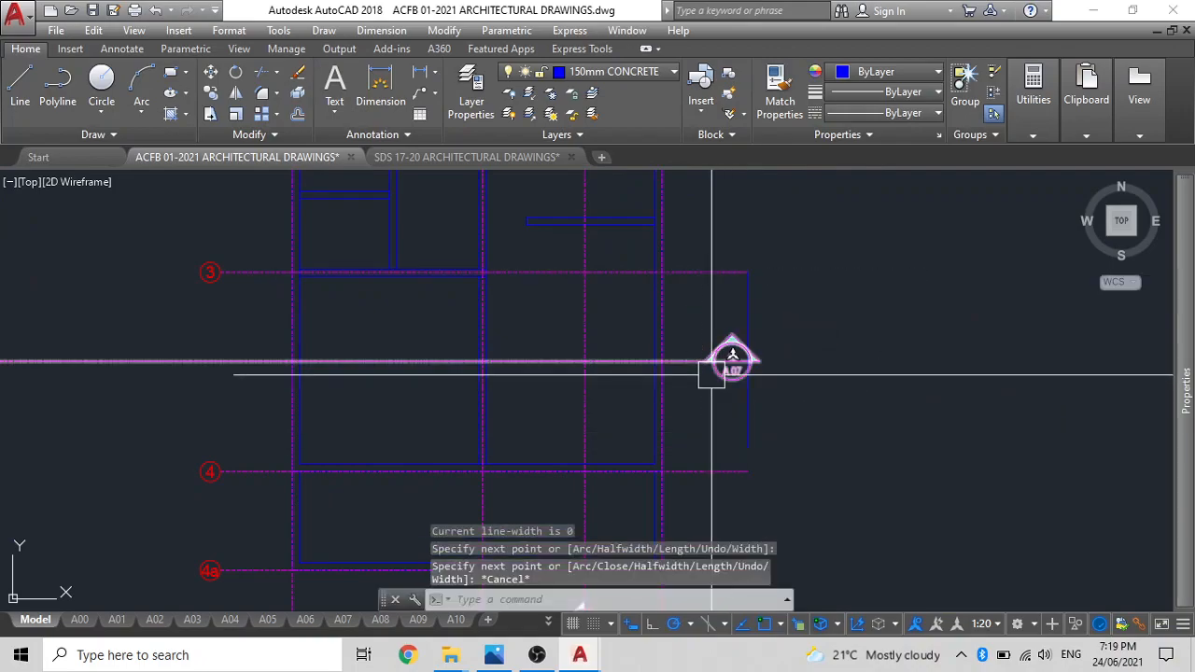
Move the horizontal section line so its 10/A07 marker's right tip meets the reference polyline, and erase that polyline.
click(713, 366)
text(m)
key(Return)
scroll(756, 349, up, 3)
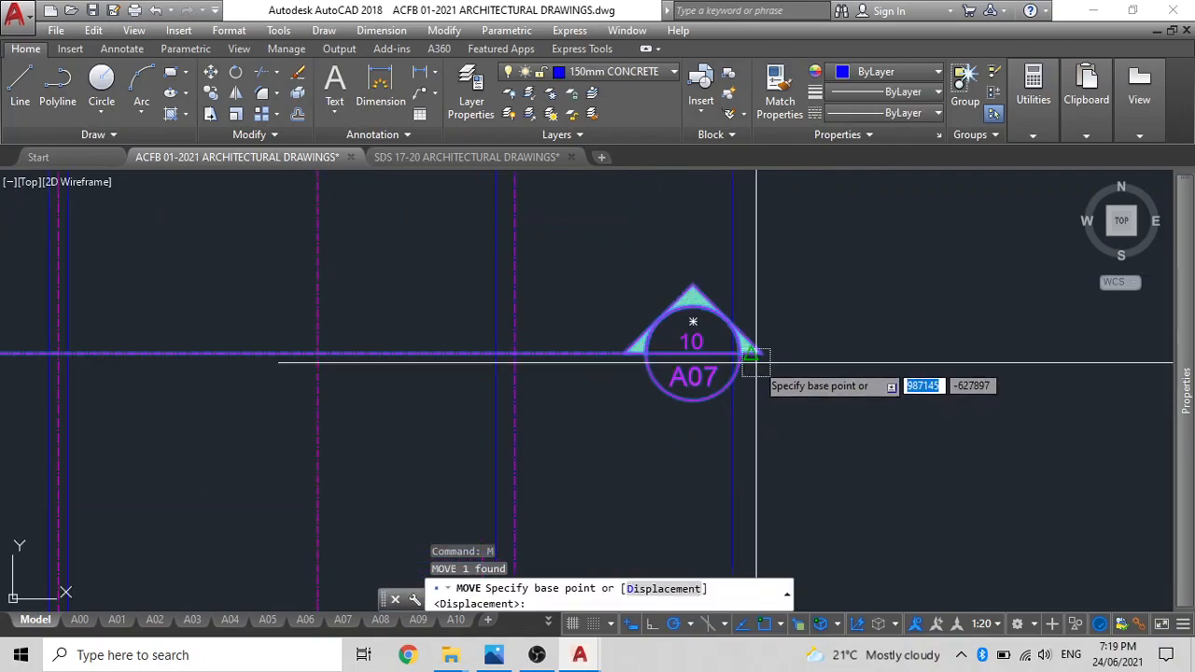
click(762, 353)
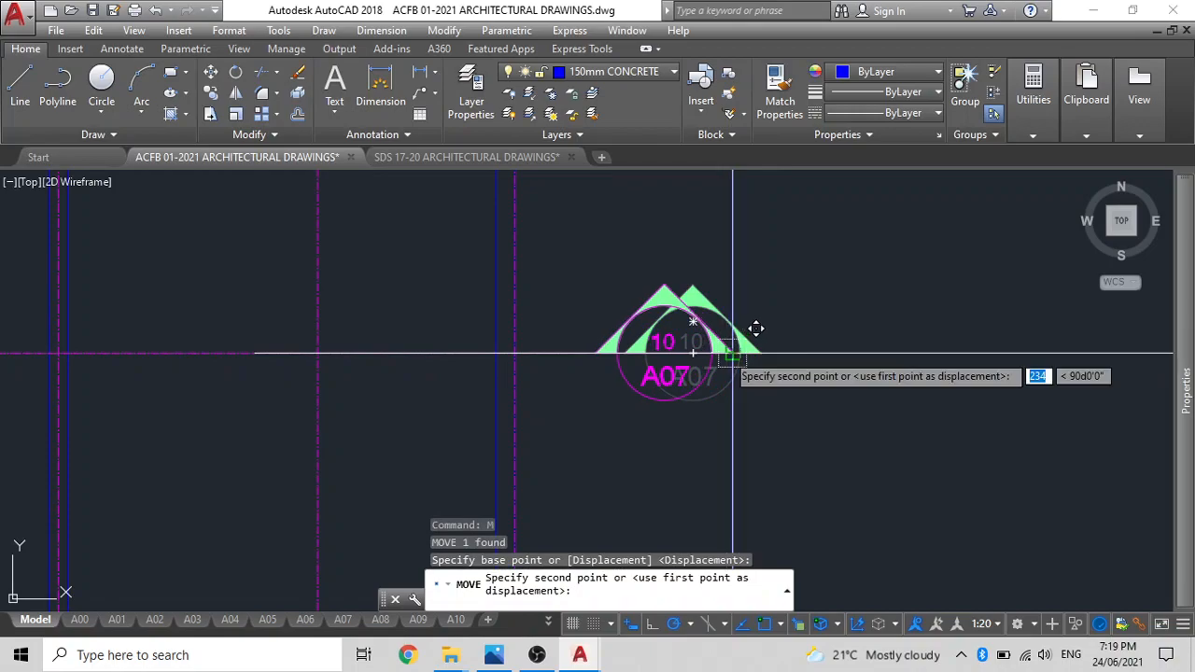
click(732, 353)
scroll(724, 352, down, 3)
click(714, 298)
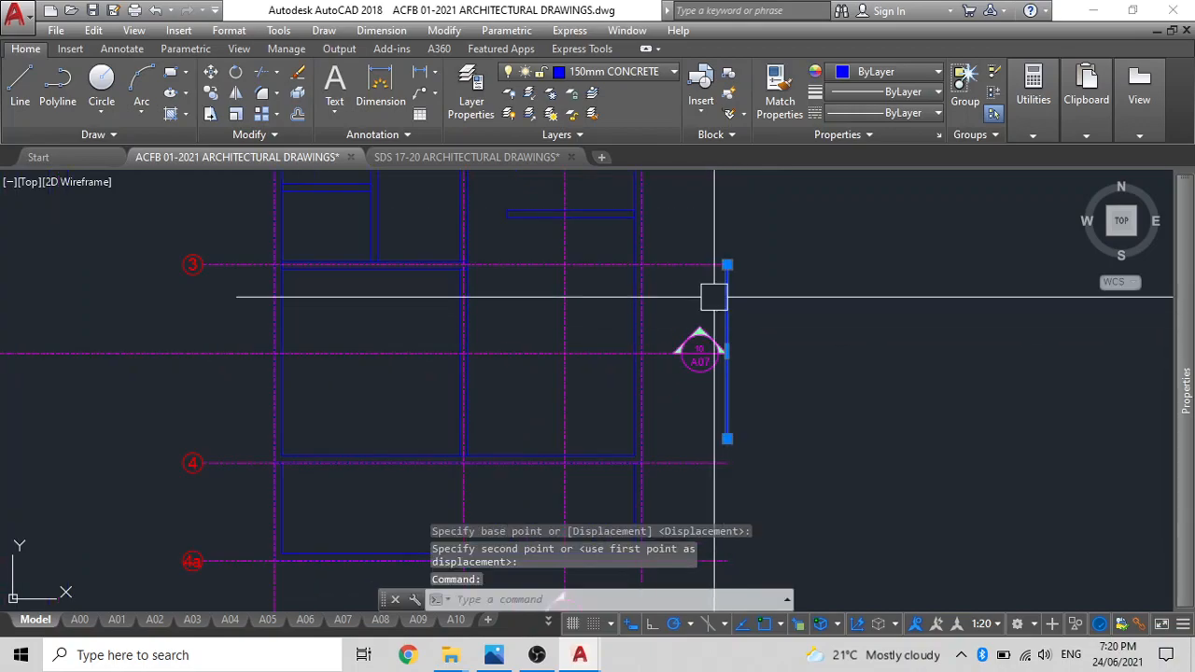
key(Delete)
Shorten the horizontal section line by stretching its left end in line with the starts of grid lines 3 and 4.
scroll(700, 308, down, 2)
click(233, 336)
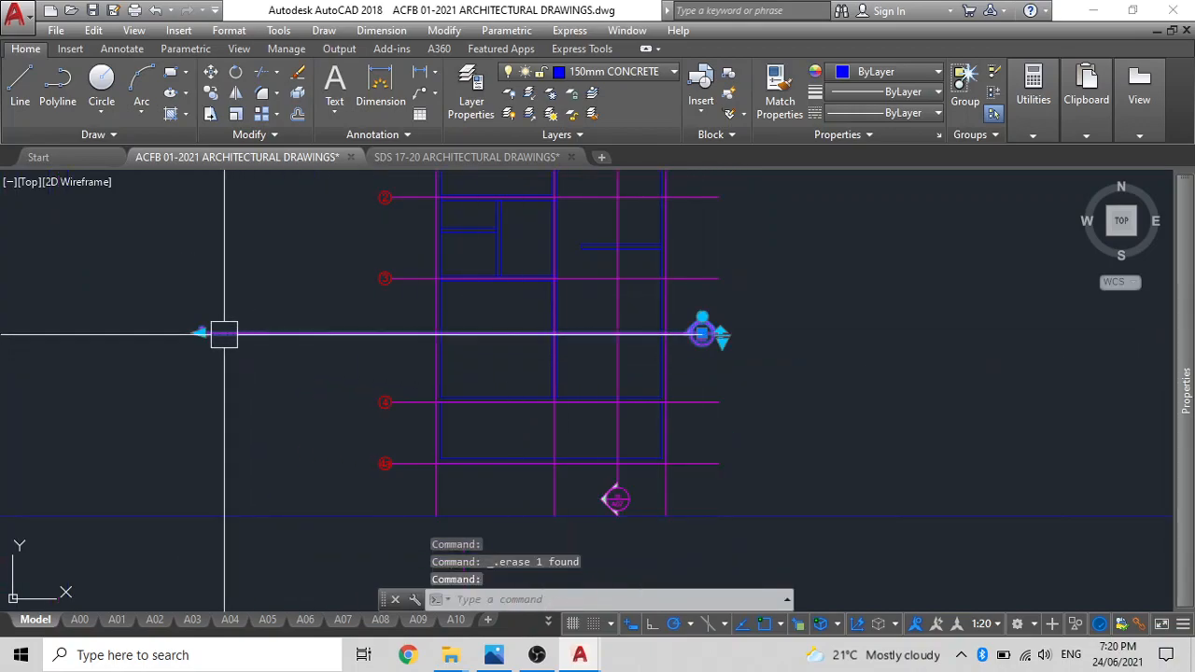
click(200, 332)
scroll(387, 283, up, 3)
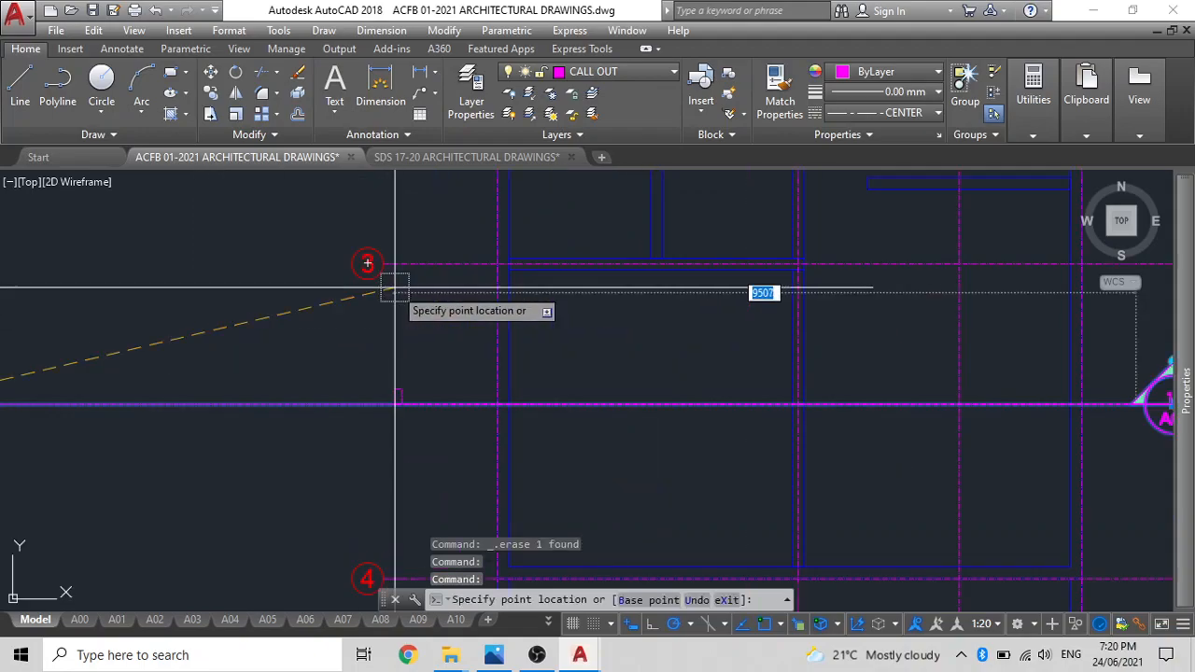
click(383, 403)
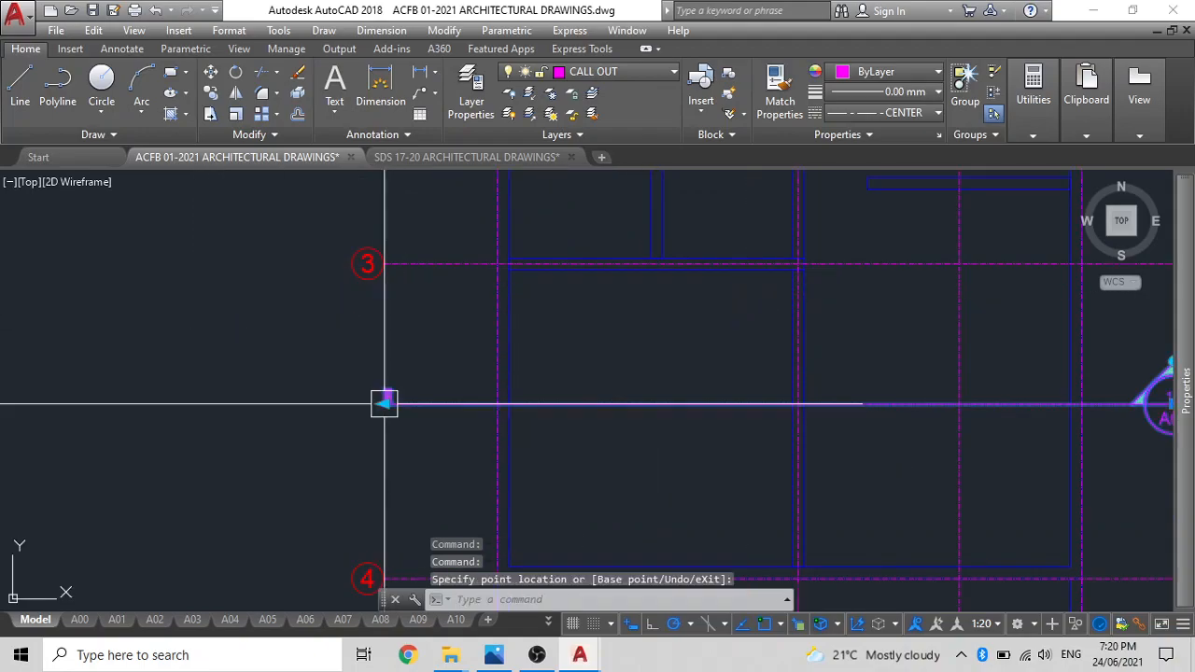
scroll(408, 366, down, 3)
key(Escape)
Extend the vertical section line's top end up to the level of the grid bubbles A, B and C.
middle_drag(591, 349, 597, 416)
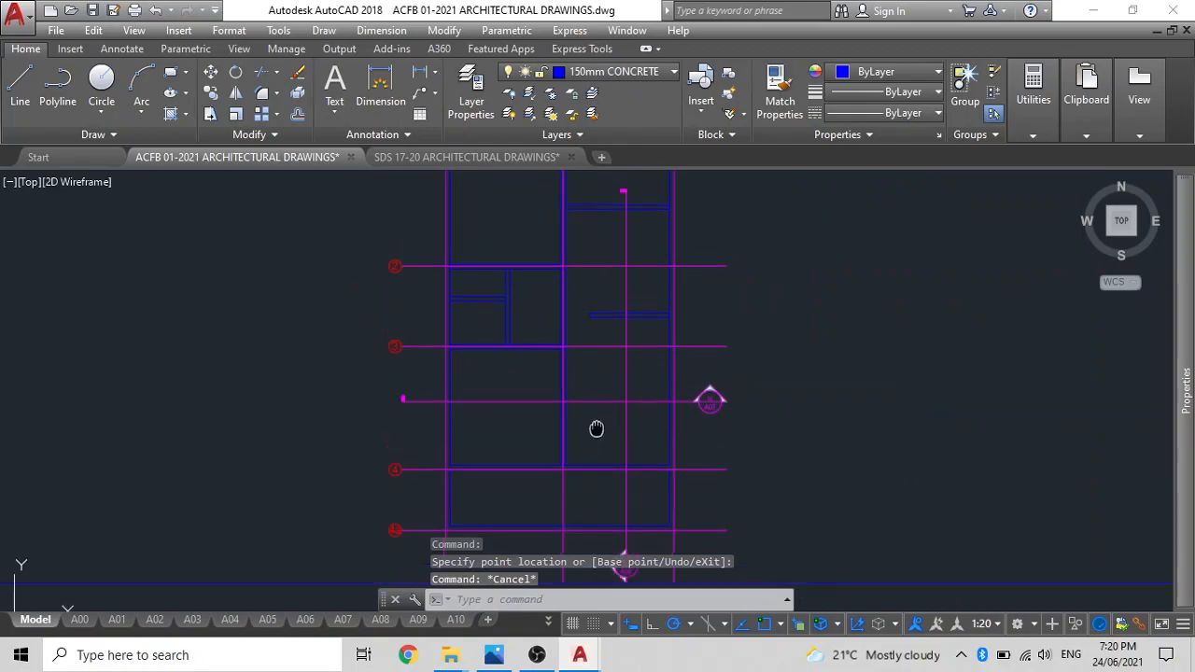
click(616, 290)
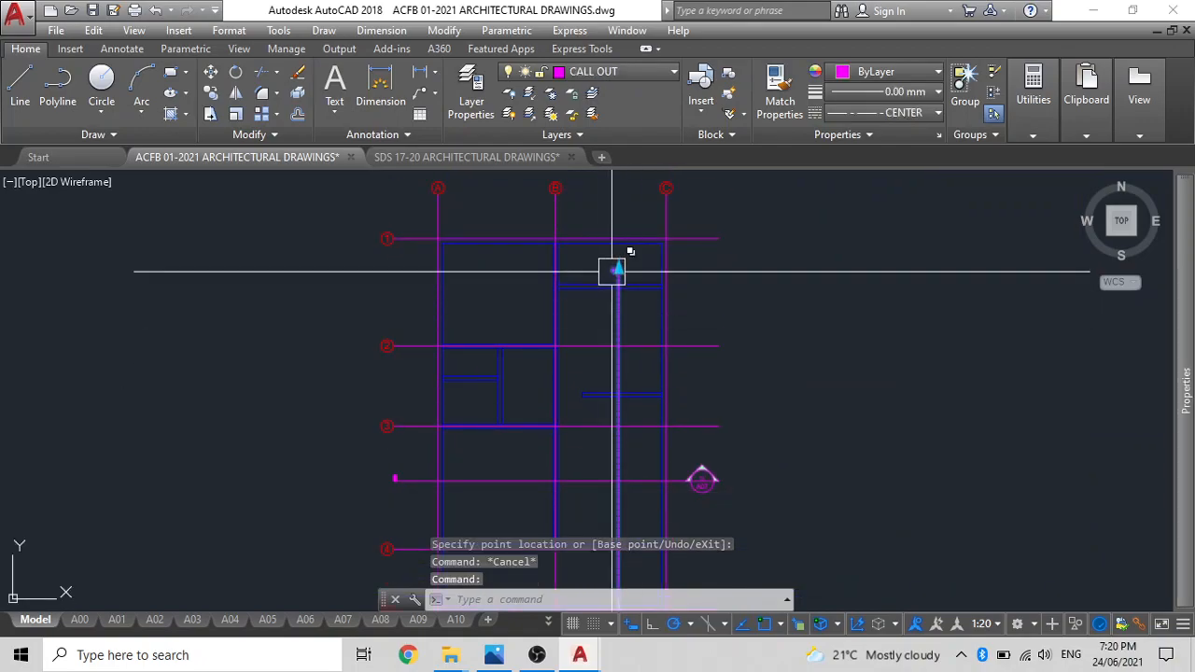
click(616, 269)
scroll(624, 276, up, 3)
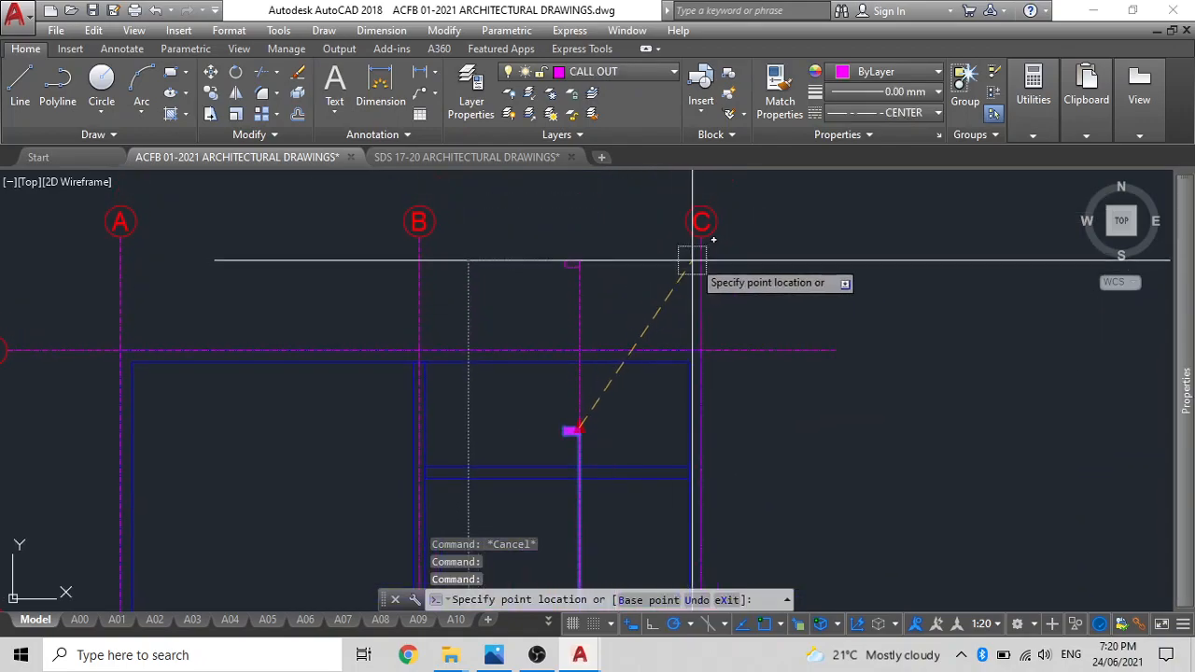
key(Escape)
Erase the horizontal construction line below the floor plan.
scroll(571, 240, down, 4)
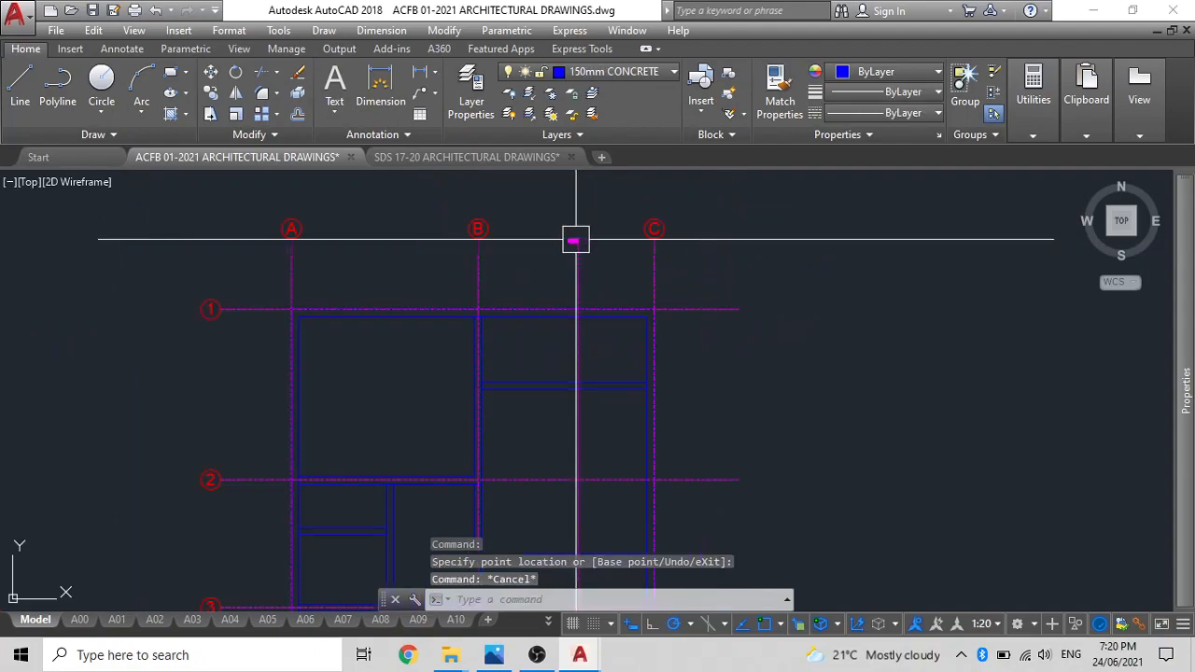
scroll(607, 295, down, 4)
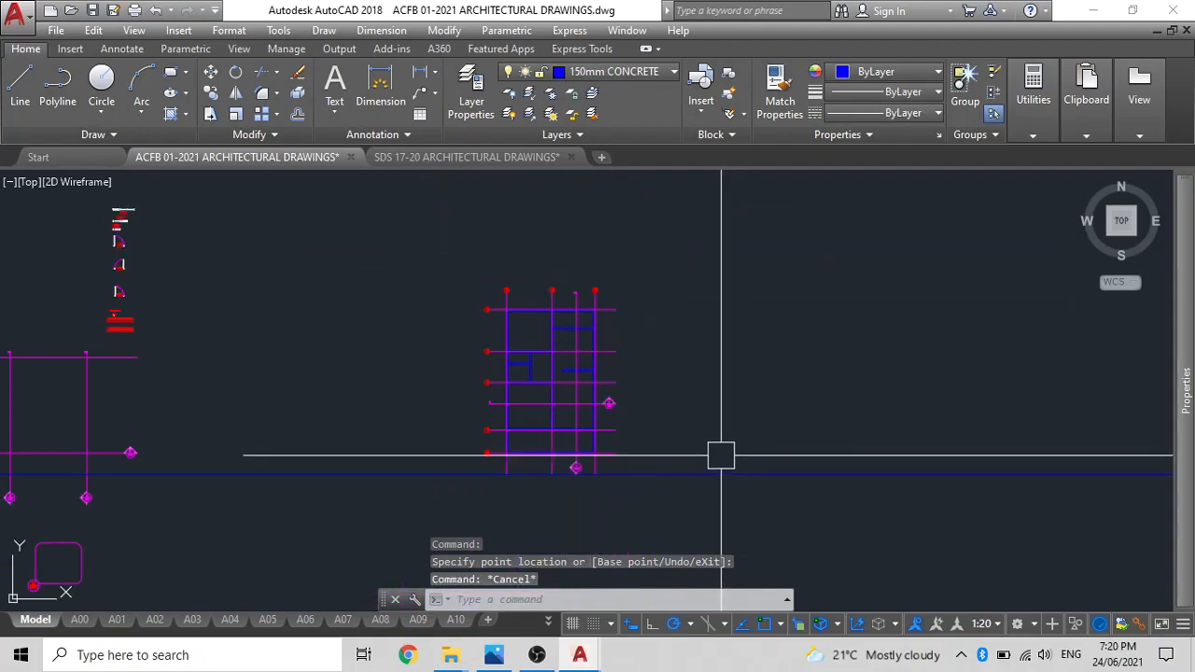
click(722, 467)
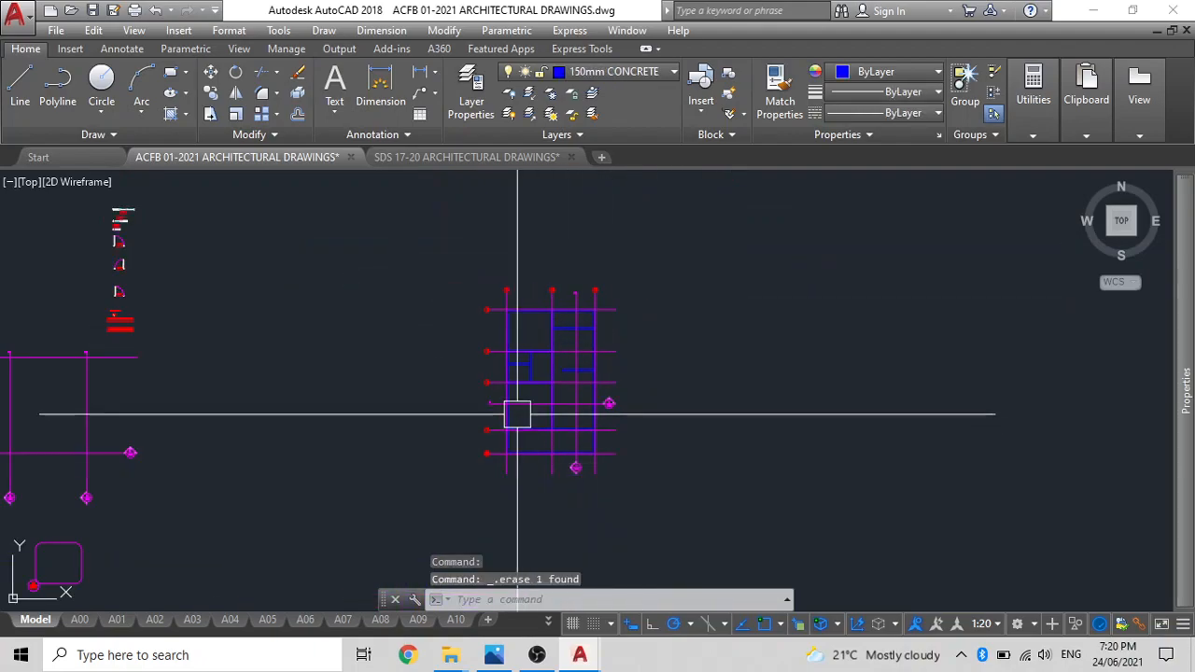
scroll(517, 414, up, 5)
scroll(554, 400, down, 4)
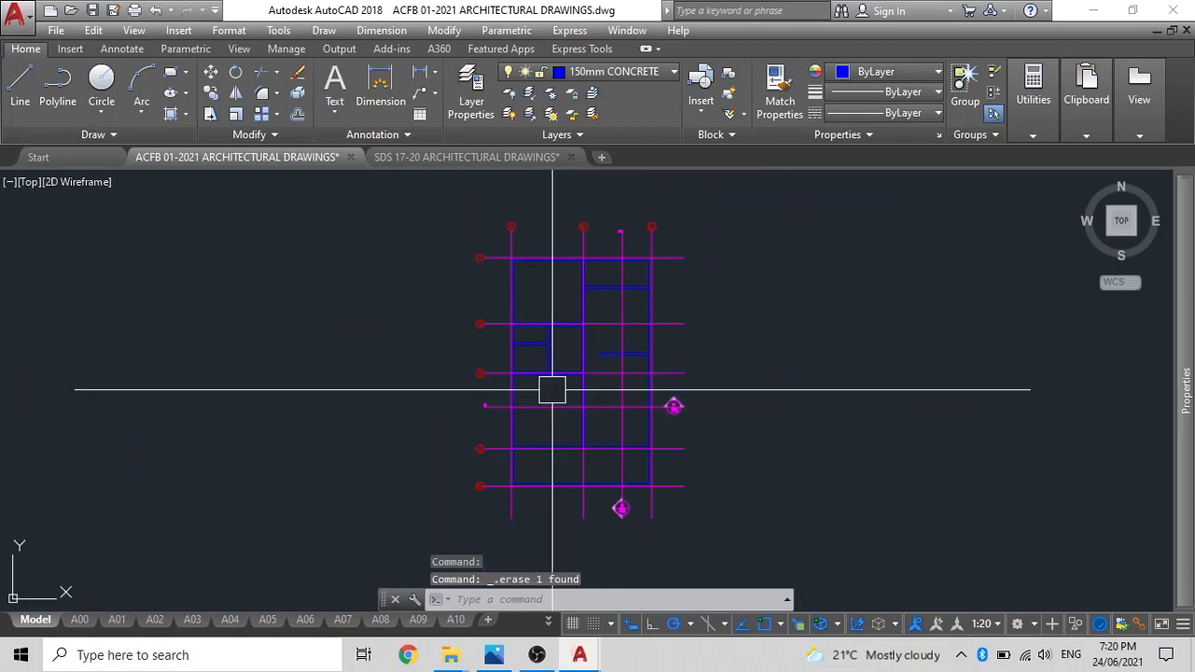
scroll(552, 389, up, 4)
click(387, 344)
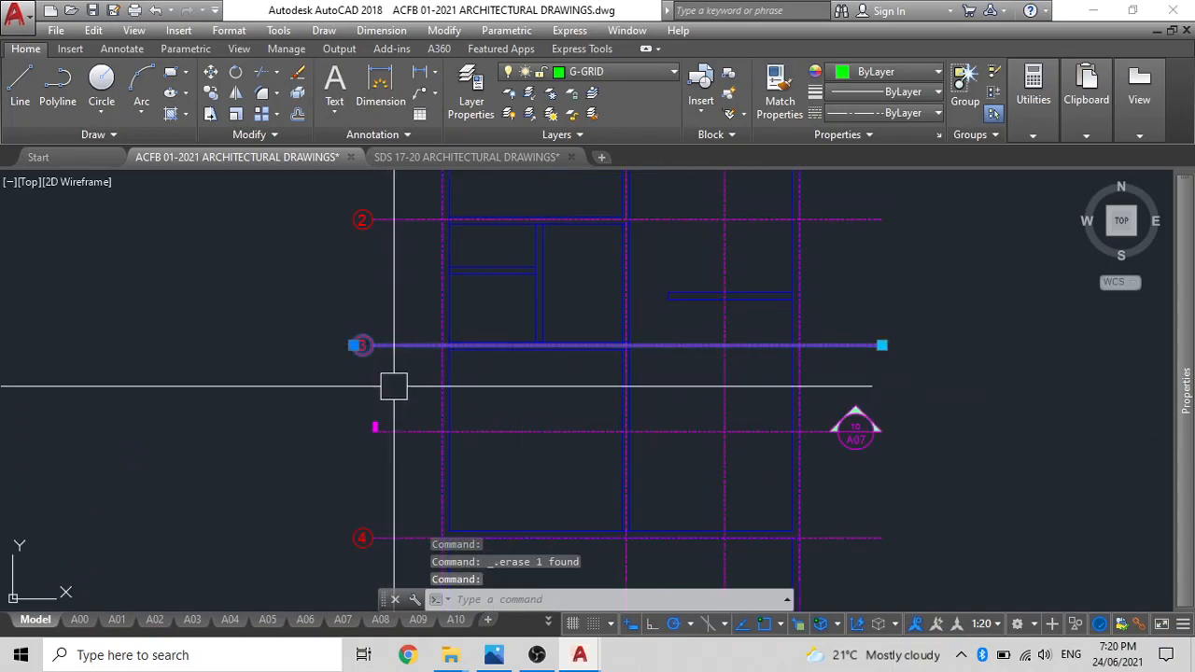
middle_drag(422, 465, 461, 460)
scroll(511, 331, up, 6)
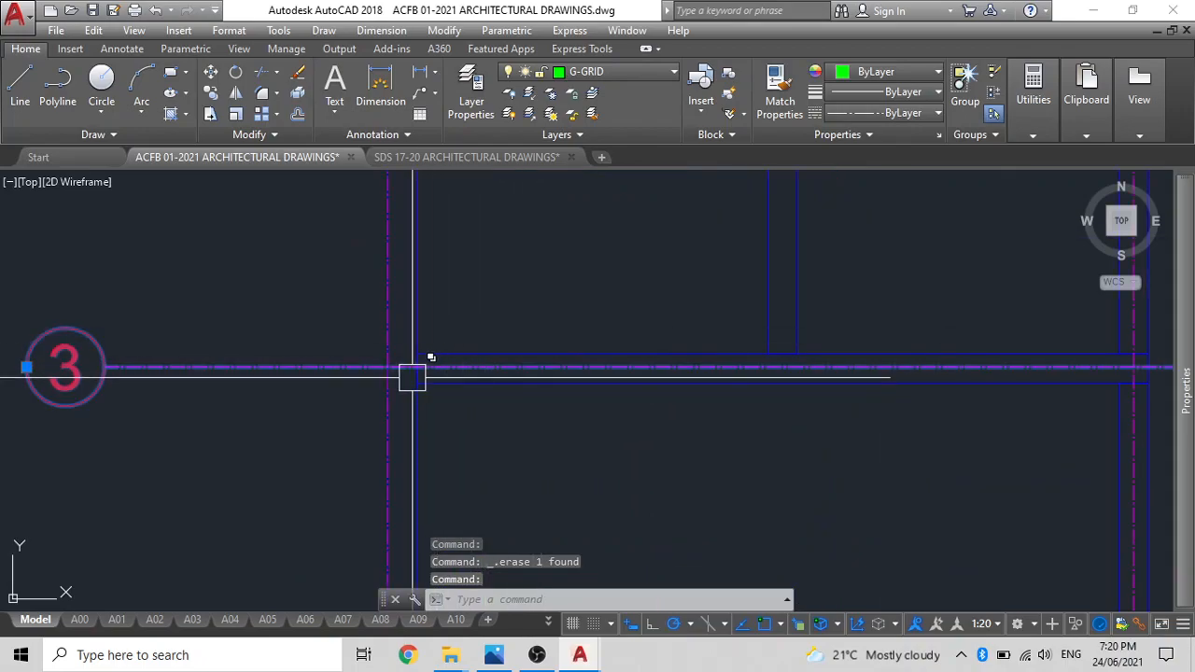
scroll(408, 378, up, 2)
scroll(307, 361, down, 3)
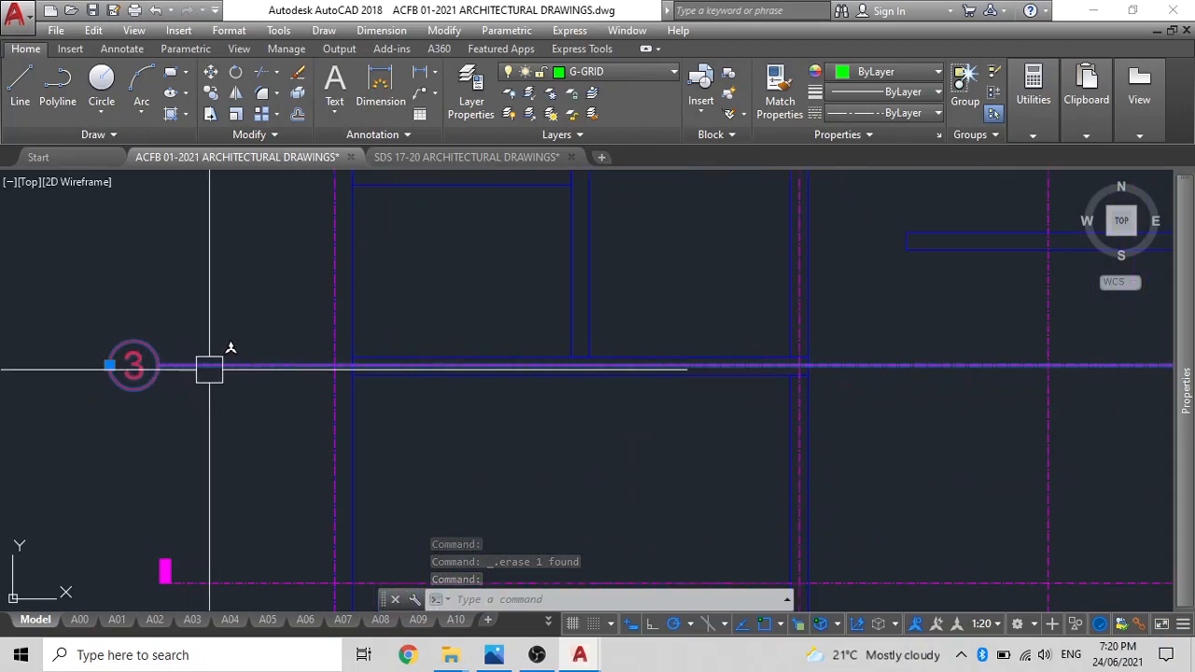
click(231, 364)
text(m)
key(Return)
scroll(355, 382, up, 3)
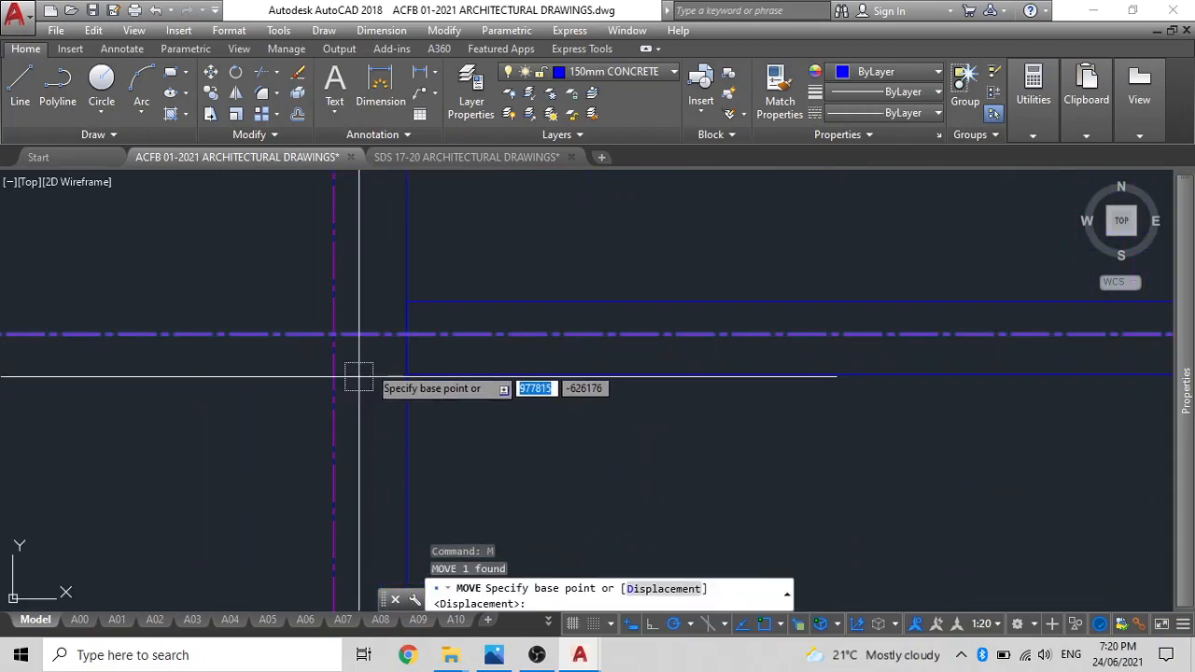
click(407, 333)
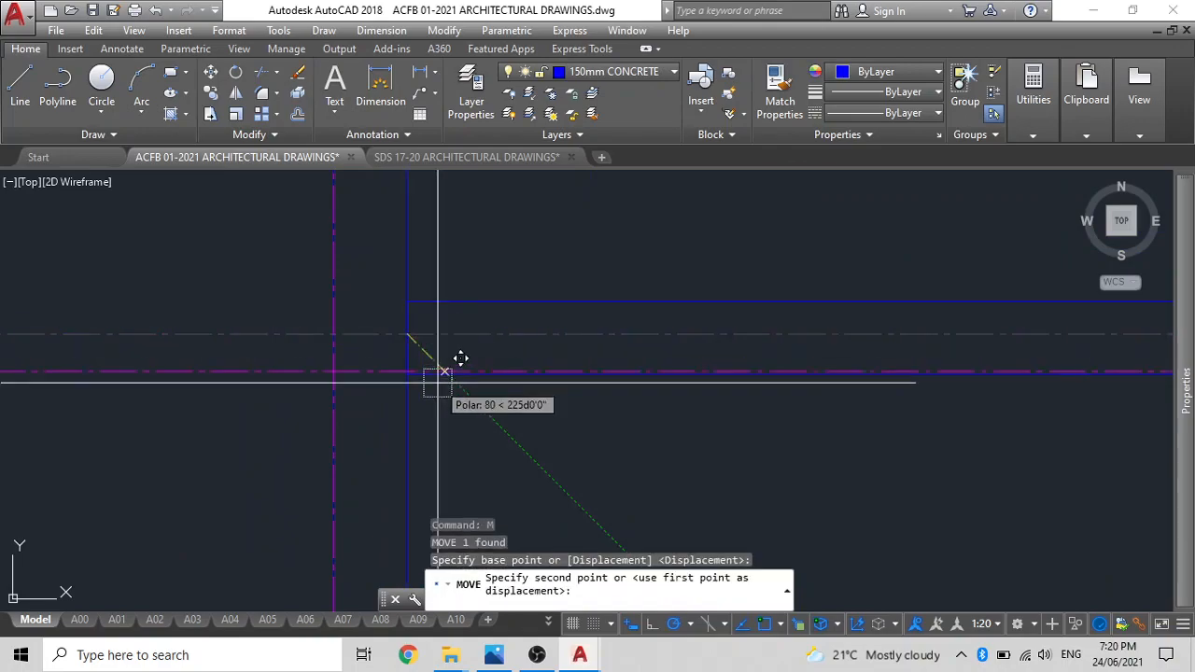
text(m2p)
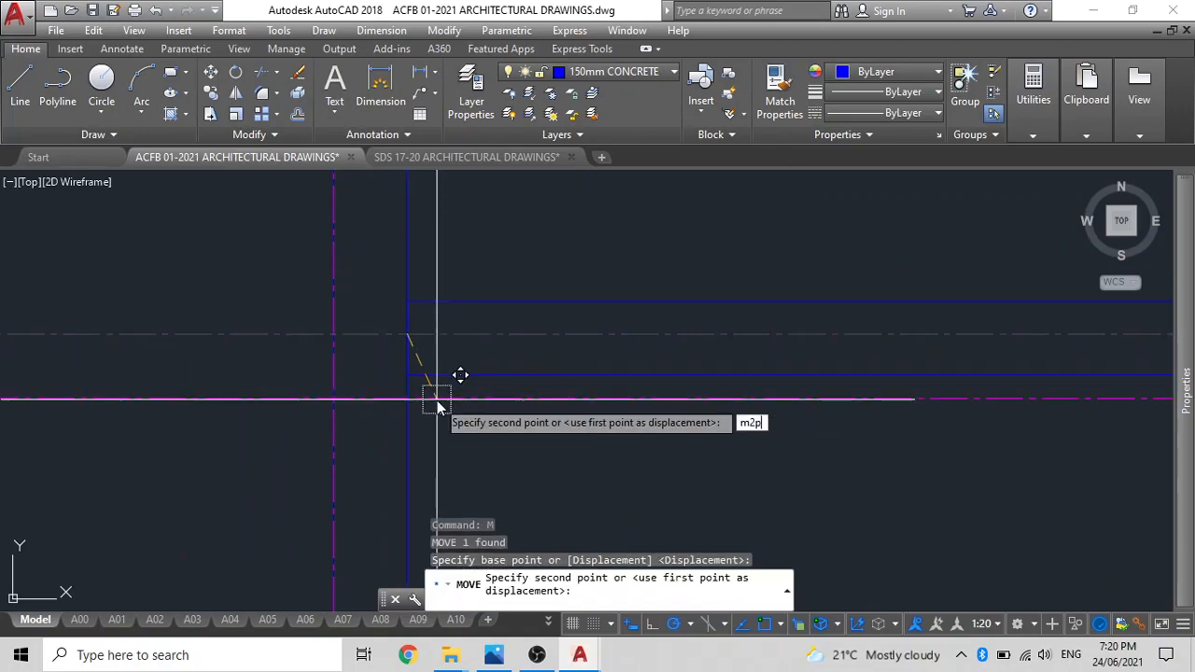
key(Return)
key(Escape)
text(m2p)
key(Return)
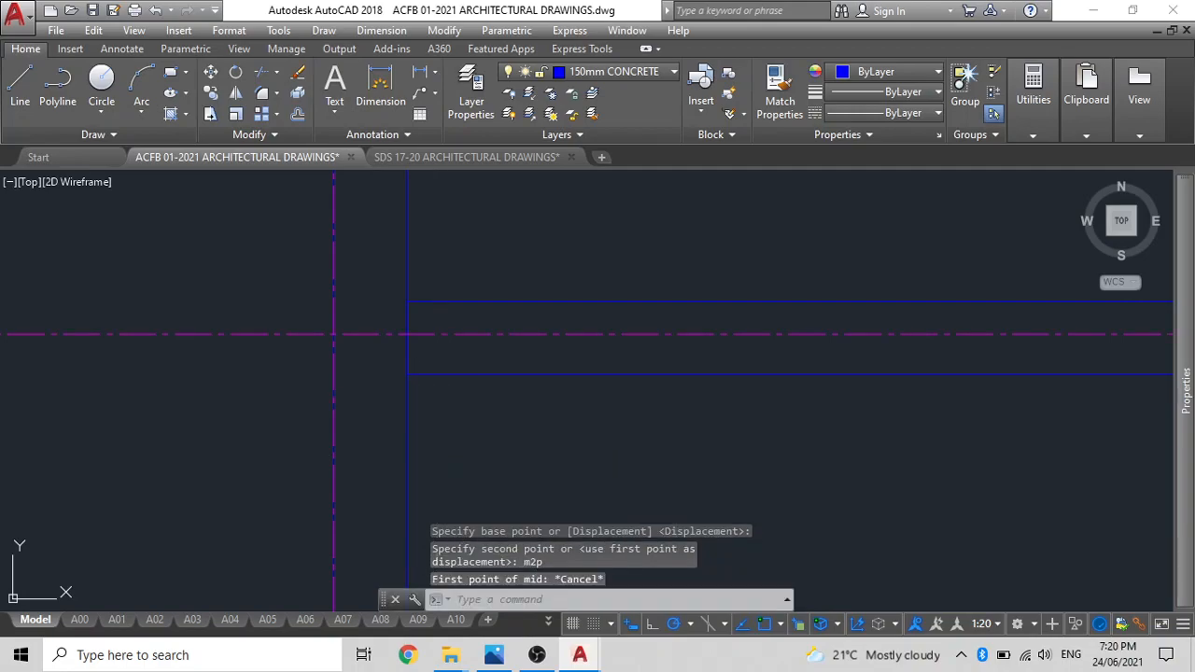
key(Escape)
Move grid line 3 onto the wall's centreline, using the midpoint between two points (m2p) at the wall's edges.
click(248, 332)
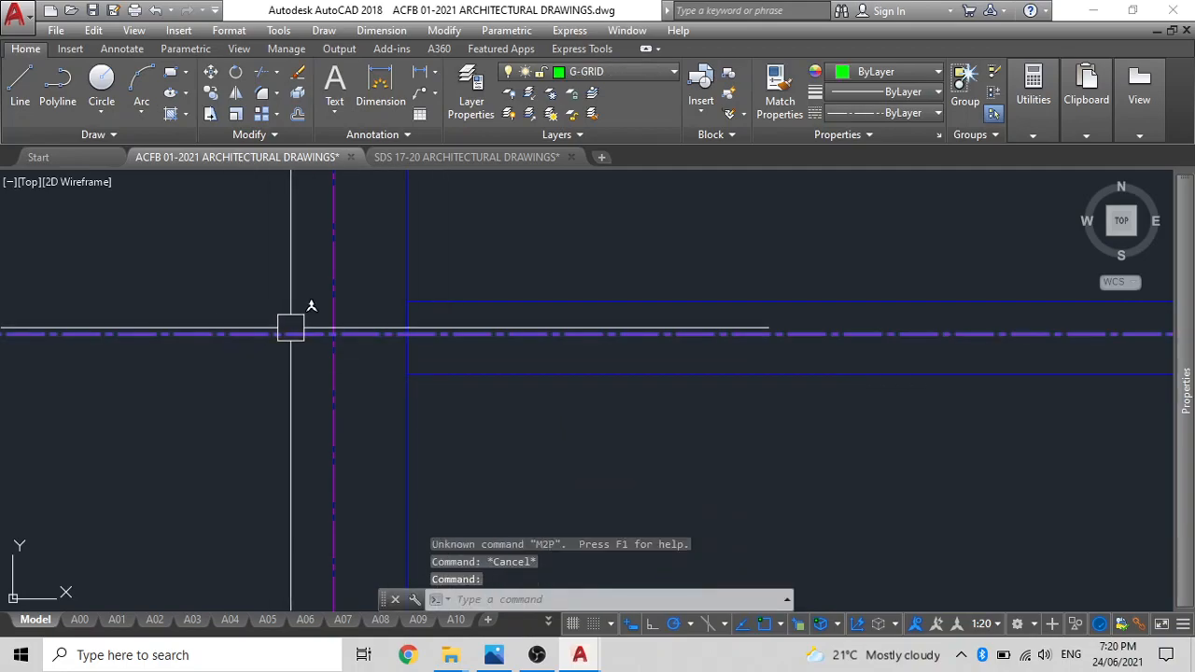
text(m)
key(Return)
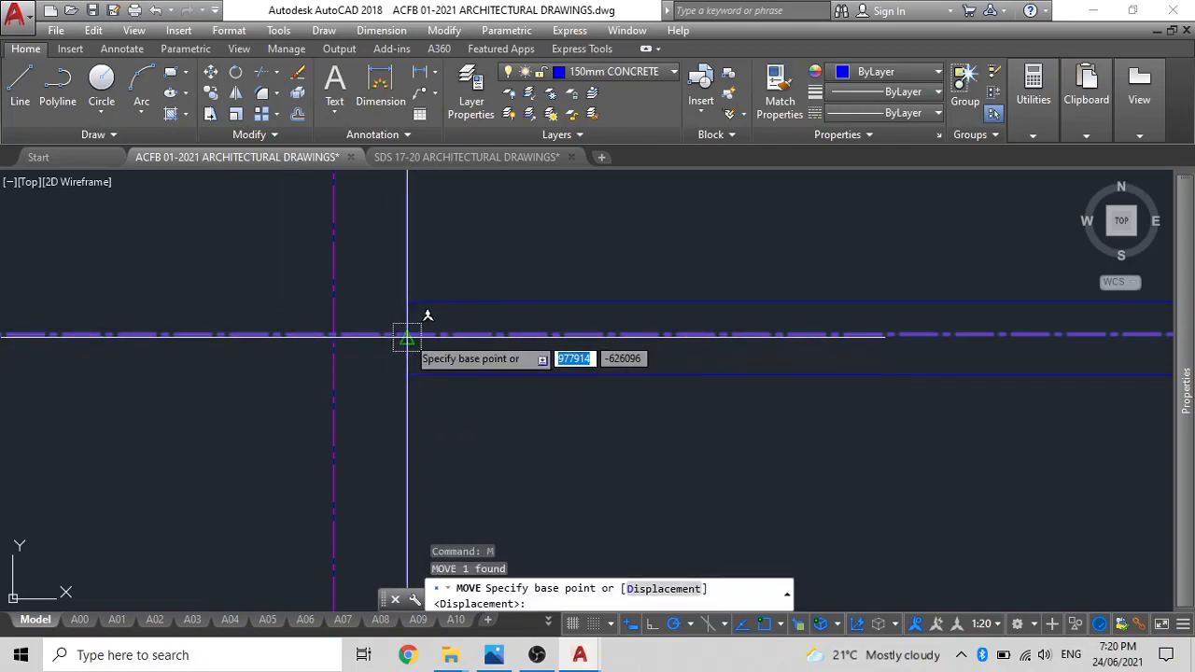
click(407, 336)
text(m2)
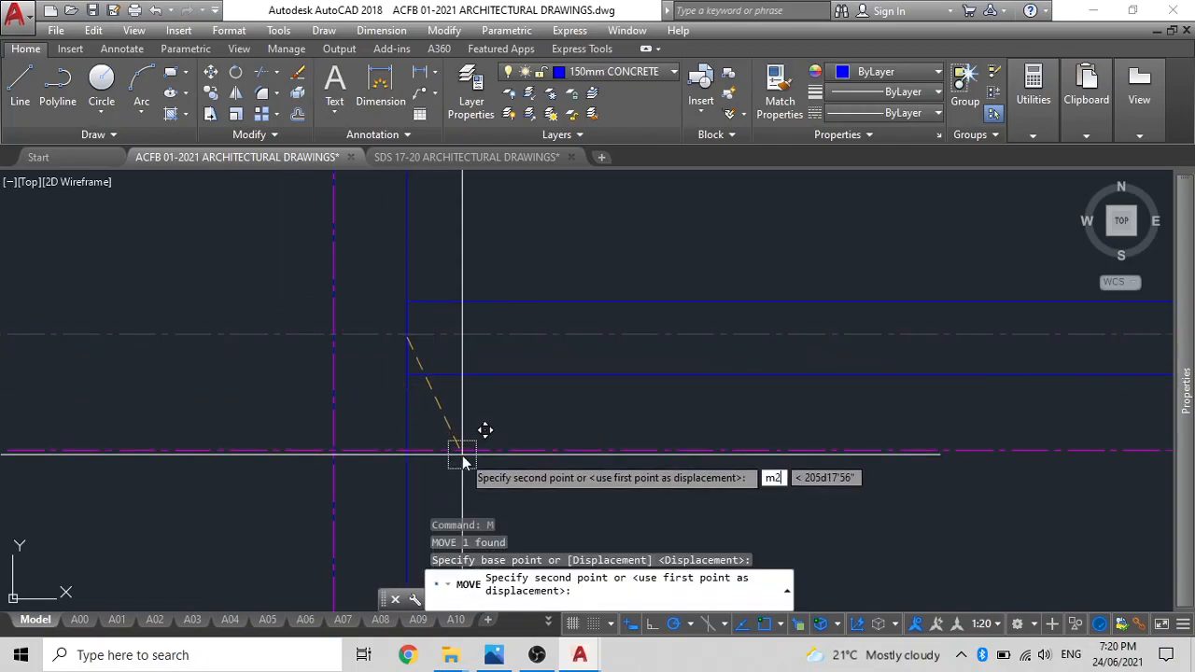
text(p)
key(Return)
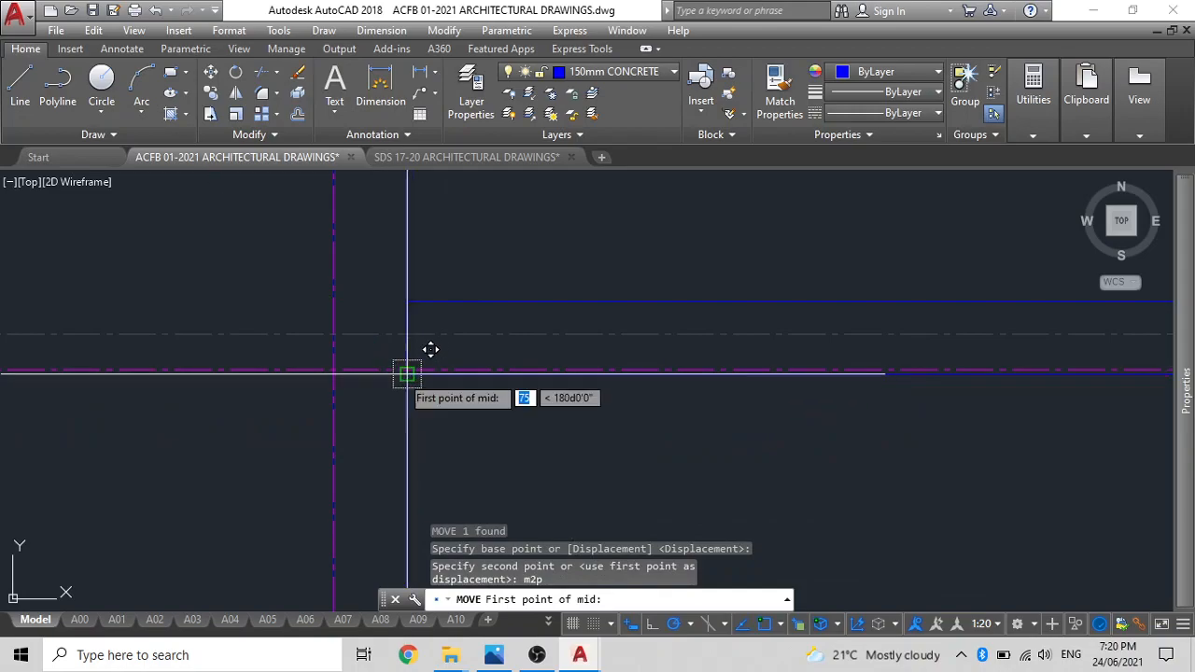
click(404, 373)
scroll(401, 373, down, 3)
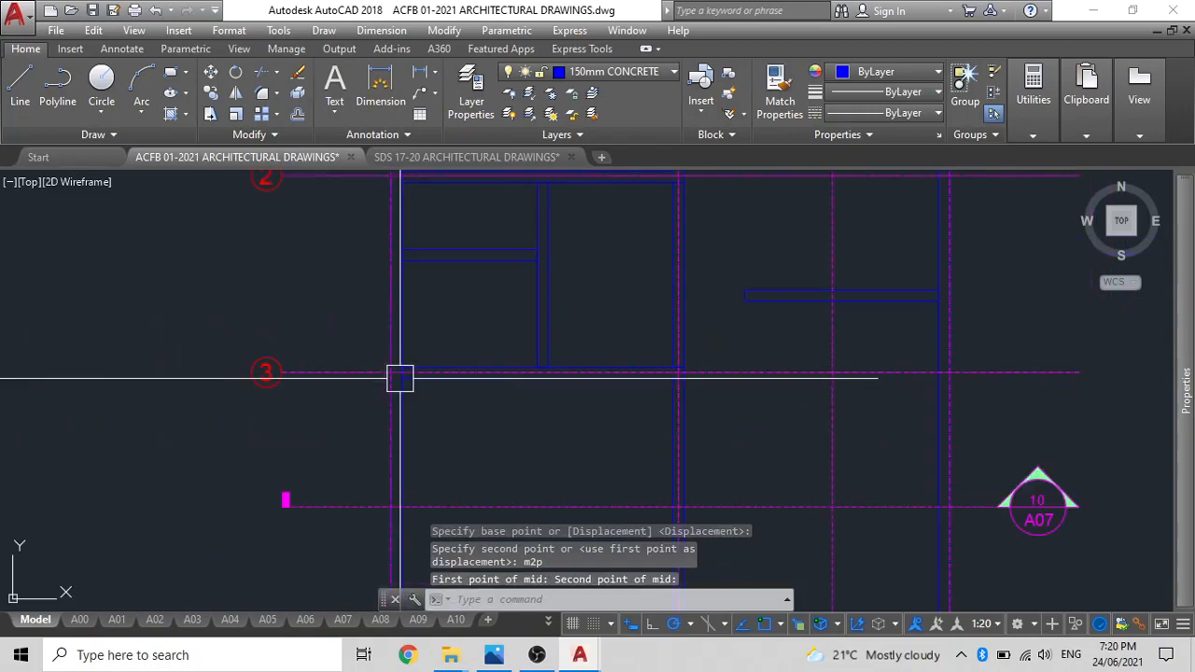
Move grid line 2 onto its wall's centreline, using the midpoint between two points (m2p) at the wall's edges.
scroll(355, 271, up, 2)
click(359, 285)
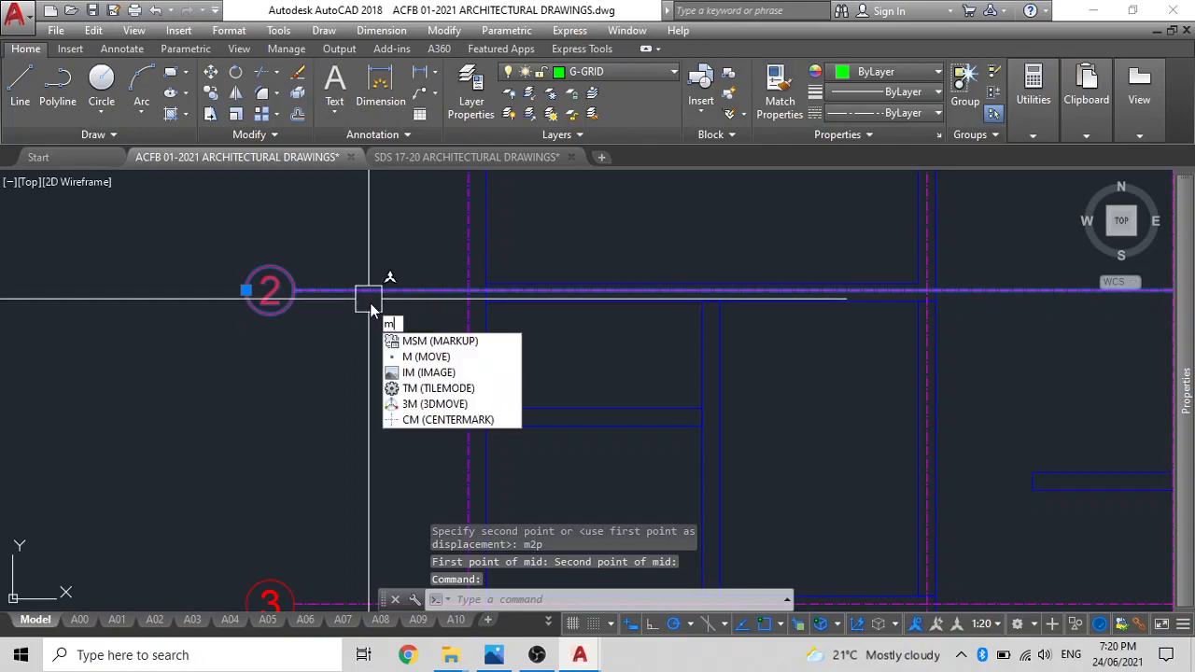
text(m)
key(Return)
scroll(373, 297, up, 2)
click(479, 269)
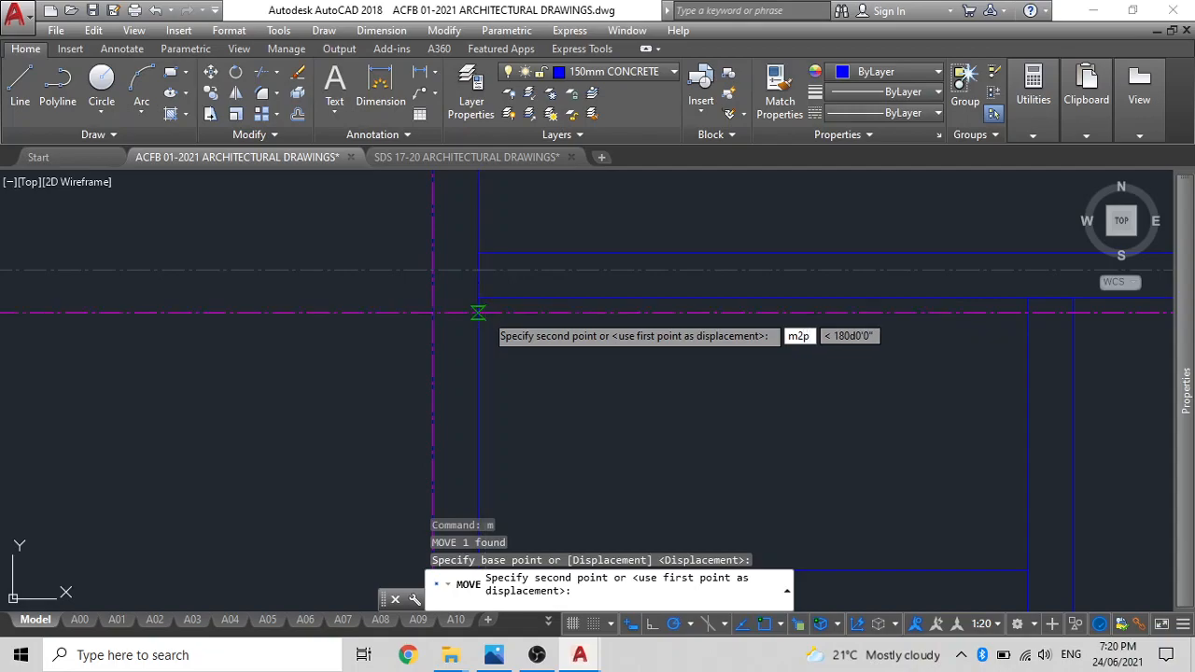
text(m2p)
key(Return)
click(478, 298)
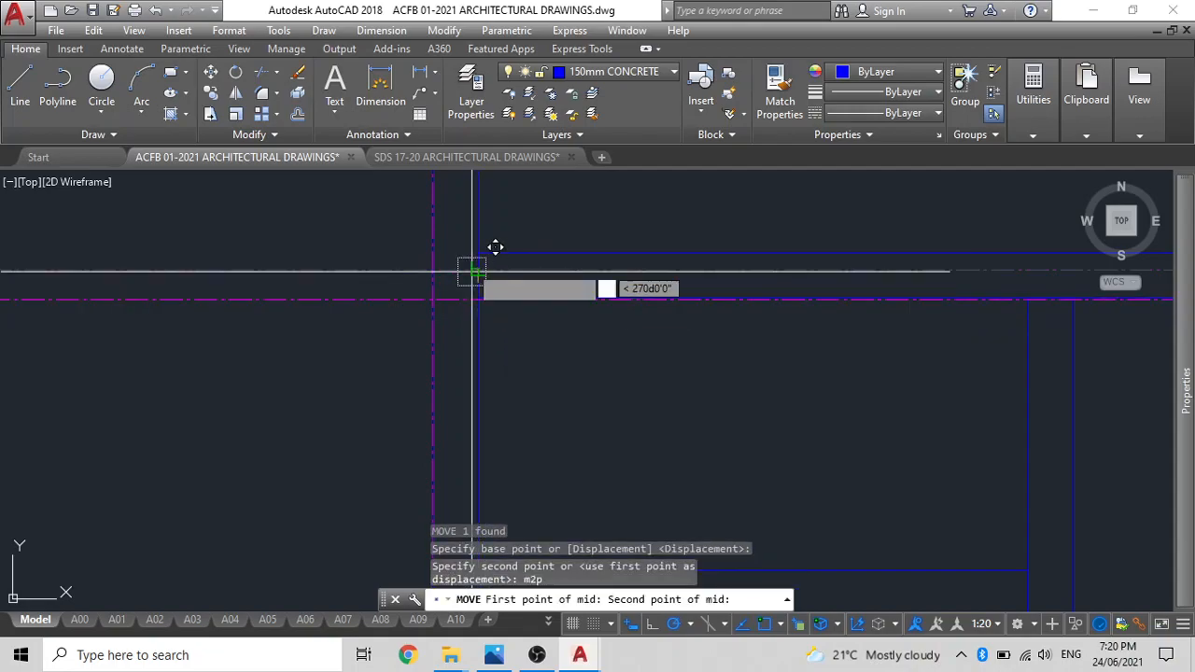
click(471, 253)
Inspect how the grid lines and section lines sit on the walls across the whole floor plan.
scroll(471, 252, down, 2)
scroll(475, 295, down, 2)
mouse_move(475, 295)
middle_down()
mouse_move(475, 407)
mouse_move(488, 310)
mouse_move(476, 244)
middle_up()
middle_drag(522, 408, 527, 306)
scroll(541, 352, down, 2)
middle_drag(542, 352, 546, 507)
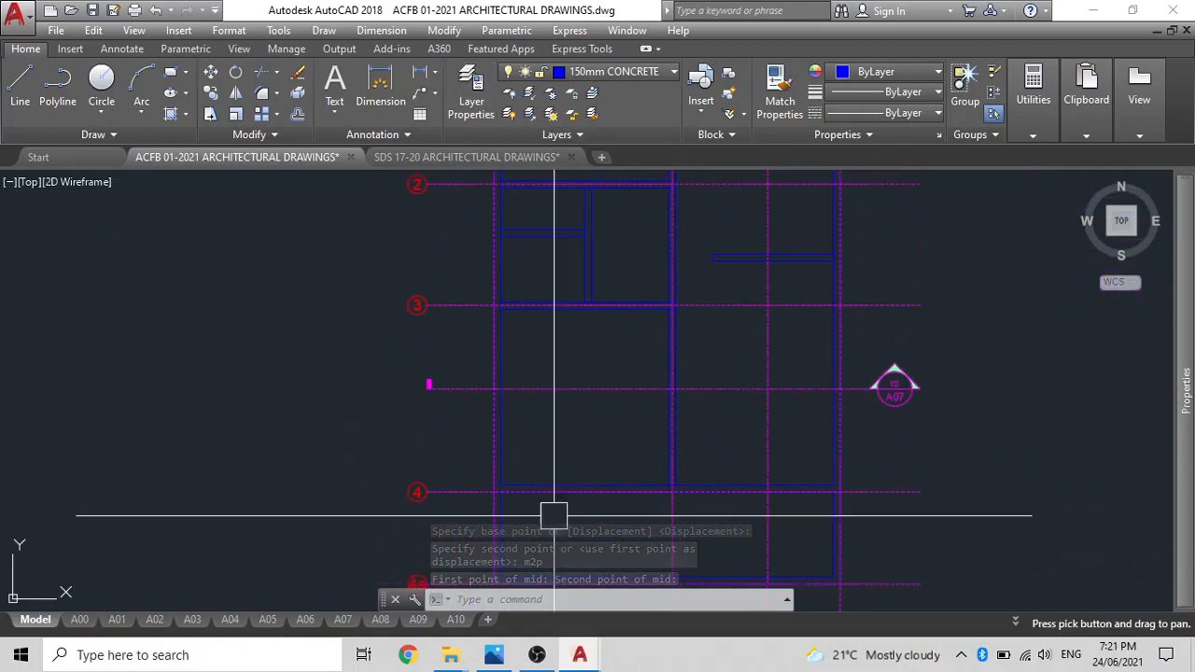
middle_drag(533, 267, 540, 306)
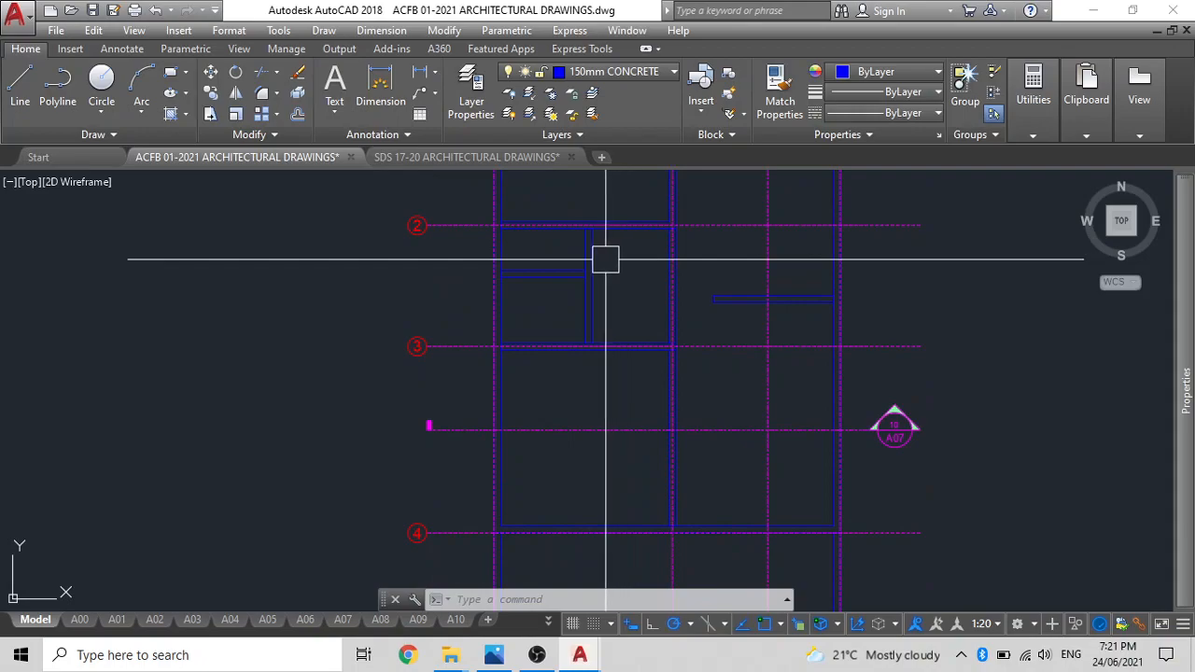
mouse_move(581, 251)
middle_down()
mouse_move(600, 430)
mouse_move(533, 511)
middle_up()
scroll(566, 270, down, 6)
scroll(613, 408, down, 4)
scroll(605, 397, up, 2)
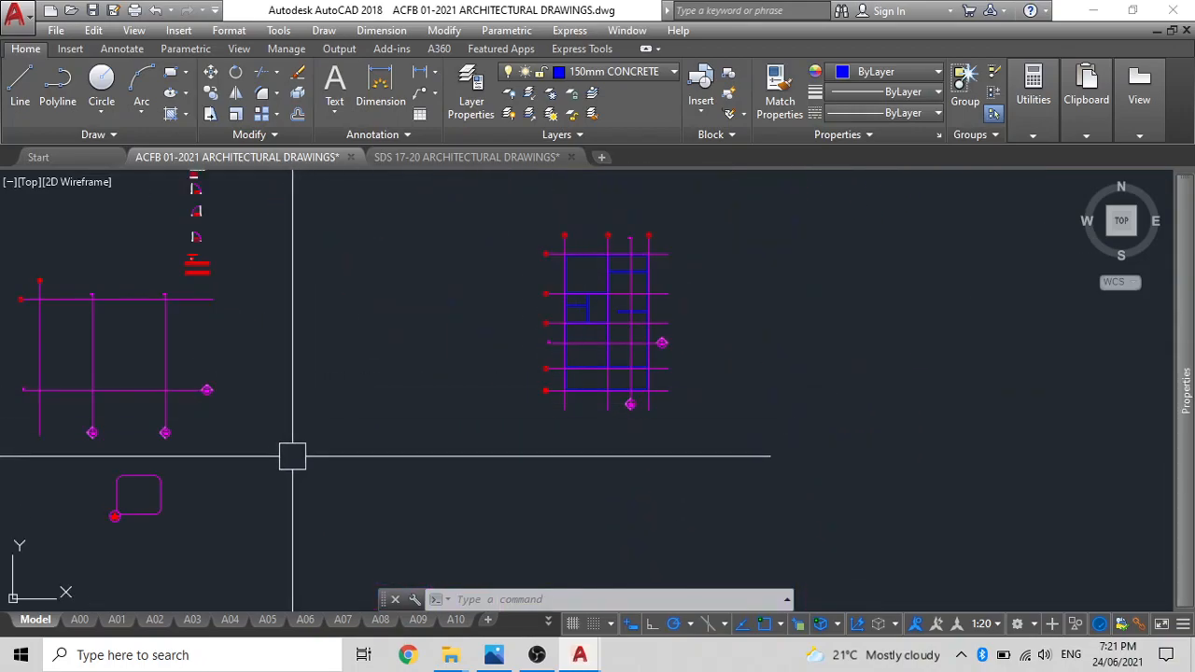
Move the rounded callout outline and its 20/A11 marker onto the small rooms between grid lines 2 and 3.
scroll(131, 513, up, 3)
middle_drag(125, 514, 432, 405)
click(420, 472)
click(241, 356)
text(m)
key(space)
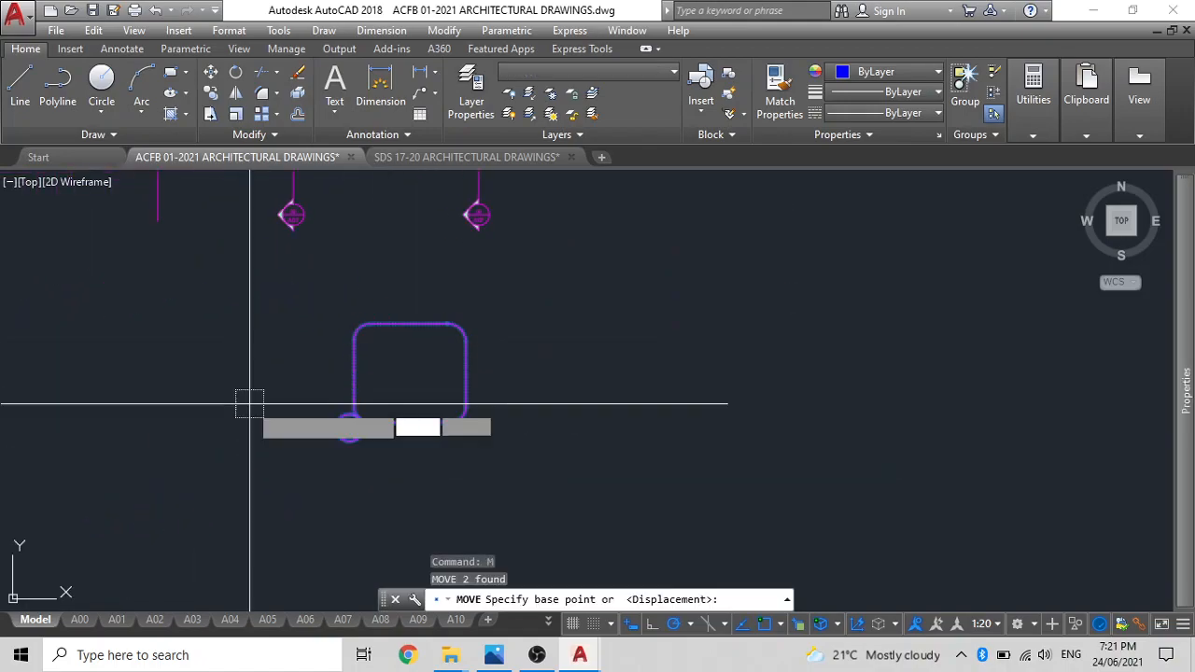
click(423, 374)
scroll(691, 262, down, 4)
middle_drag(691, 263, 501, 449)
scroll(906, 294, up, 5)
scroll(910, 267, up, 4)
click(905, 283)
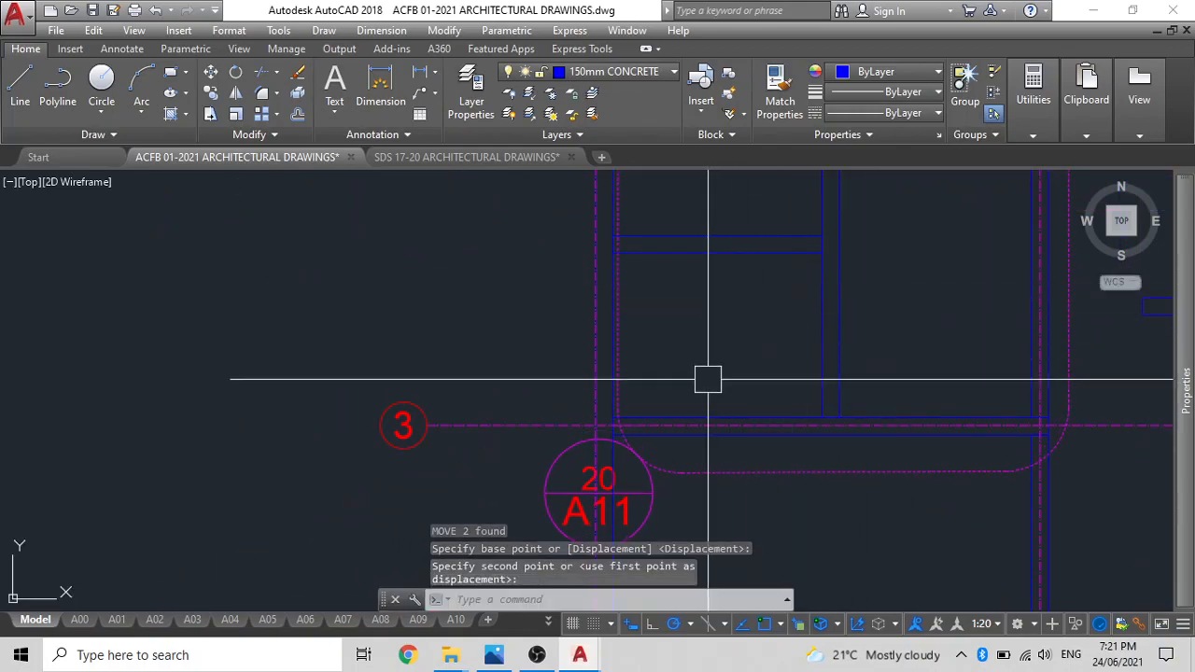
key(Escape)
Move the 20/A11 marker horizontally to just outside the callout outline's lower-right corner.
scroll(678, 401, down, 2)
middle_drag(615, 442, 635, 365)
click(617, 394)
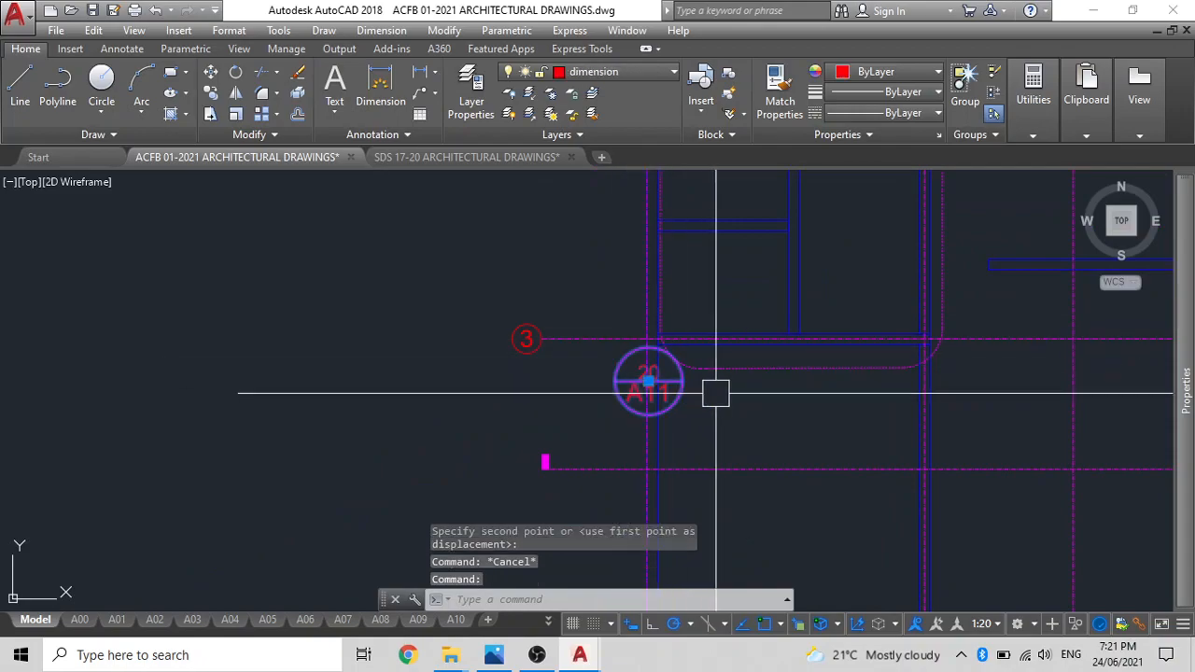
text(m)
key(Return)
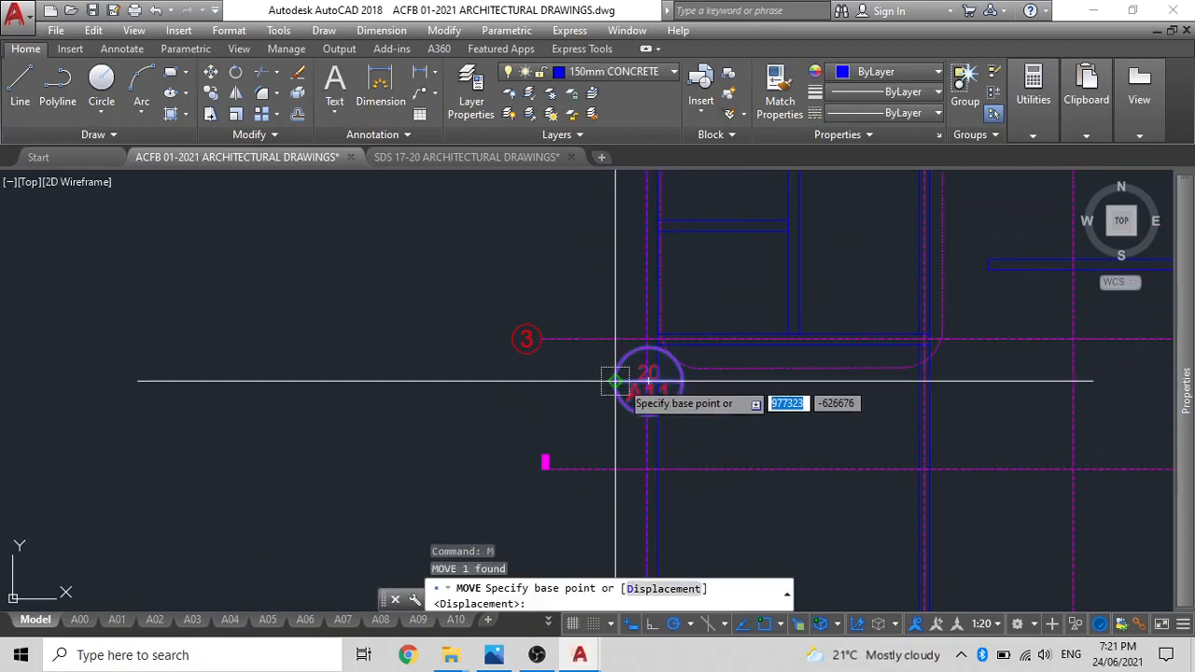
click(648, 381)
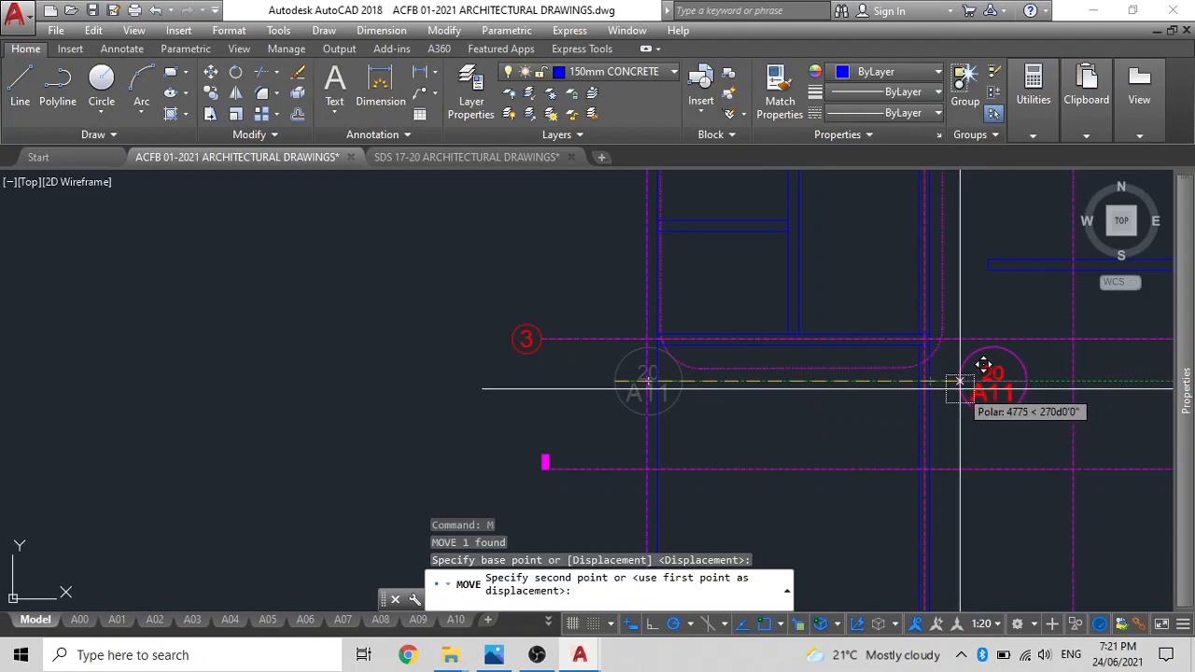
click(992, 379)
key(Escape)
key(Escape)
Fillet the callout outline's upper-left corner with radius 0 to make it square.
middle_drag(771, 378, 725, 478)
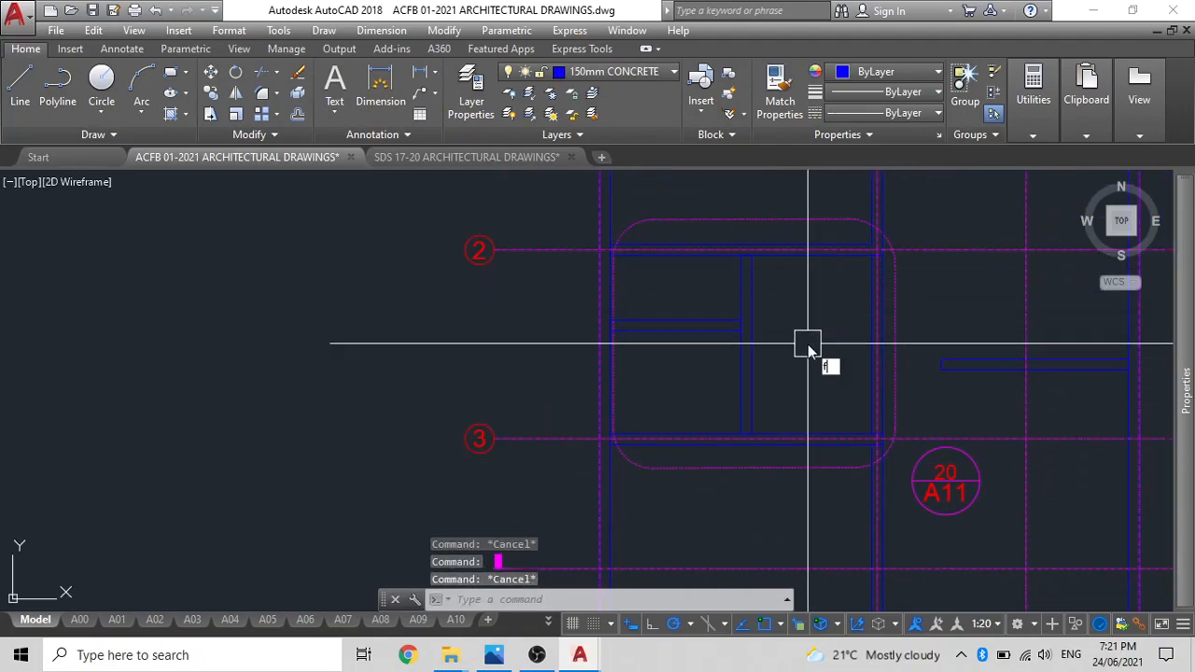
text(f)
key(Return)
text(r)
key(Return)
text(0)
key(Return)
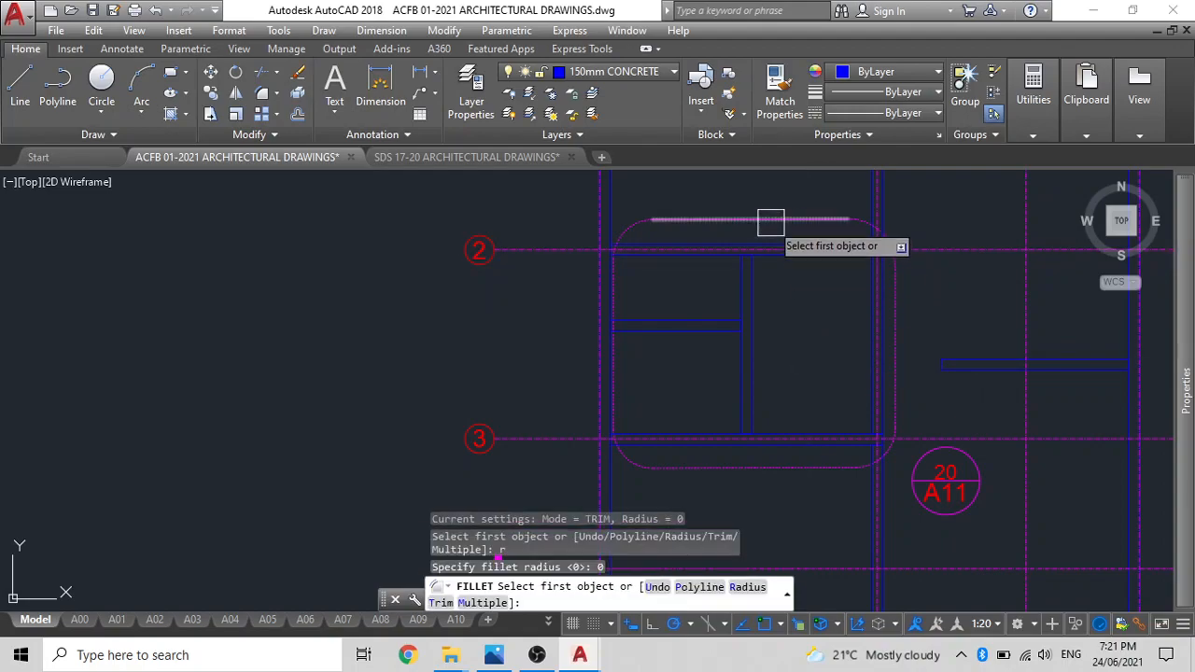
click(770, 224)
scroll(619, 287, up, 4)
click(610, 292)
Square off the callout outline's lower-left corner with the same zero-radius fillet.
scroll(613, 293, down, 3)
scroll(669, 260, down, 2)
key(Return)
click(734, 405)
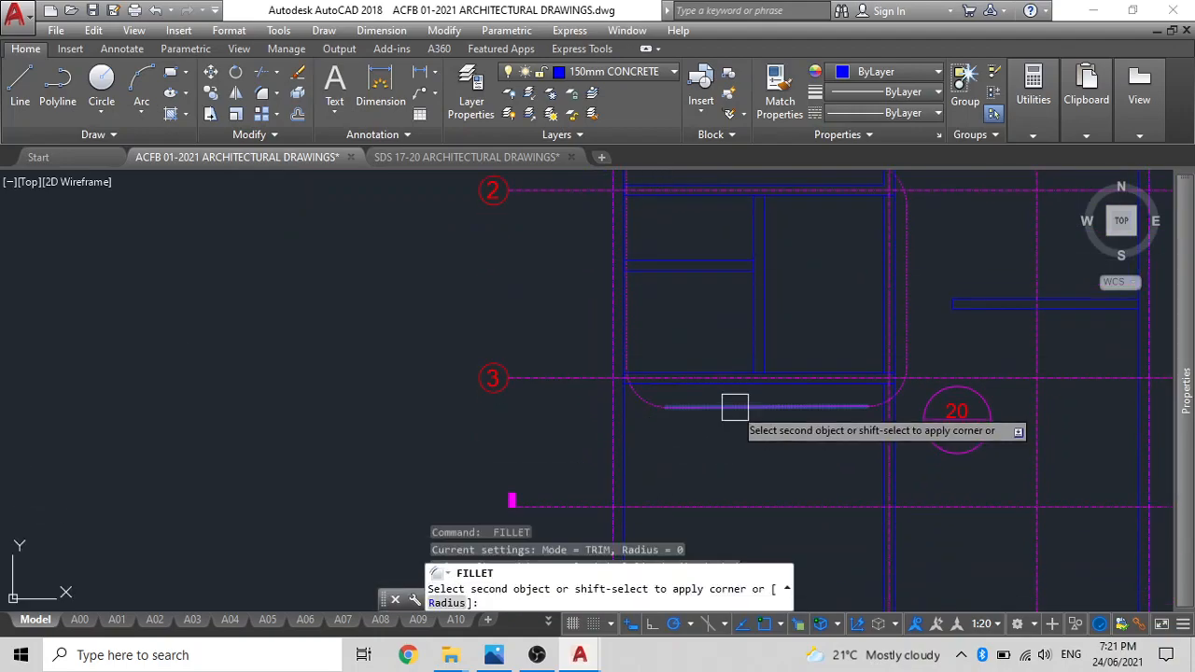
click(629, 327)
key(Escape)
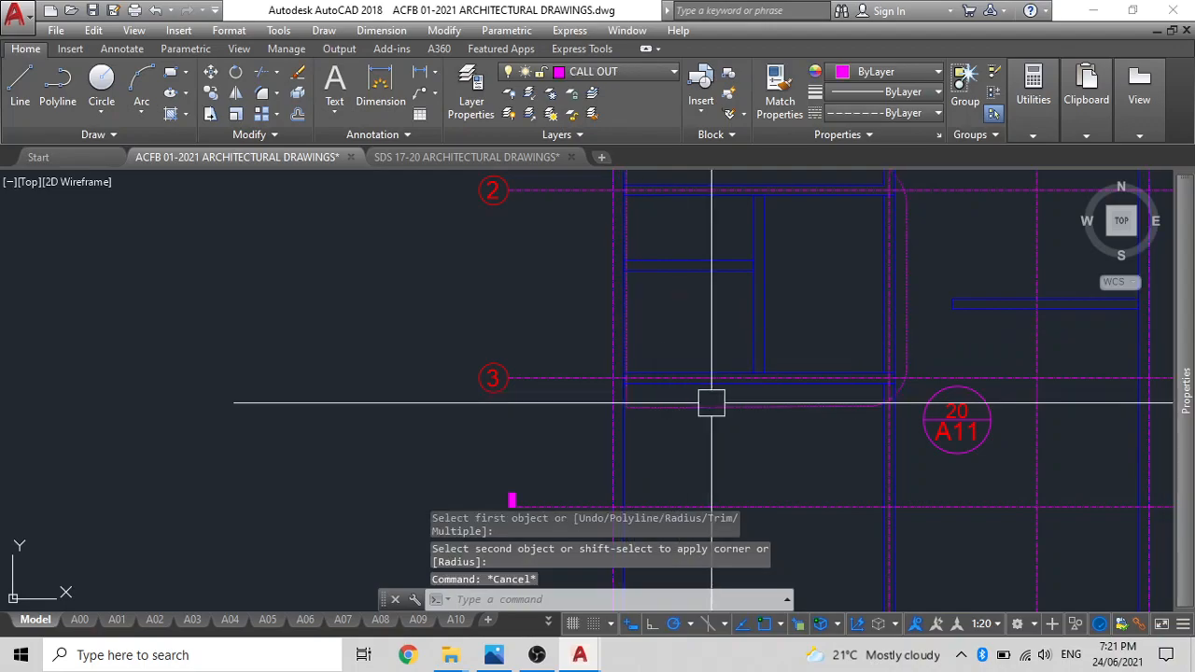
Stretch the callout outline's left edge outward past the exterior wall and its vertical grid line.
click(709, 405)
click(627, 281)
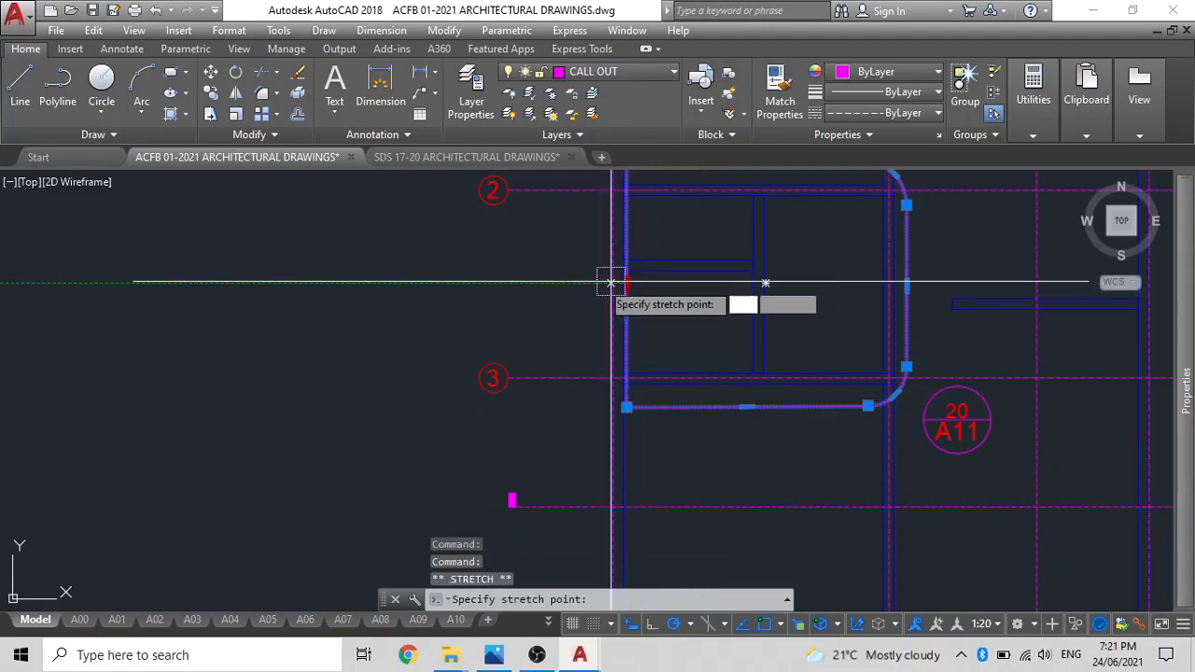
key(Escape)
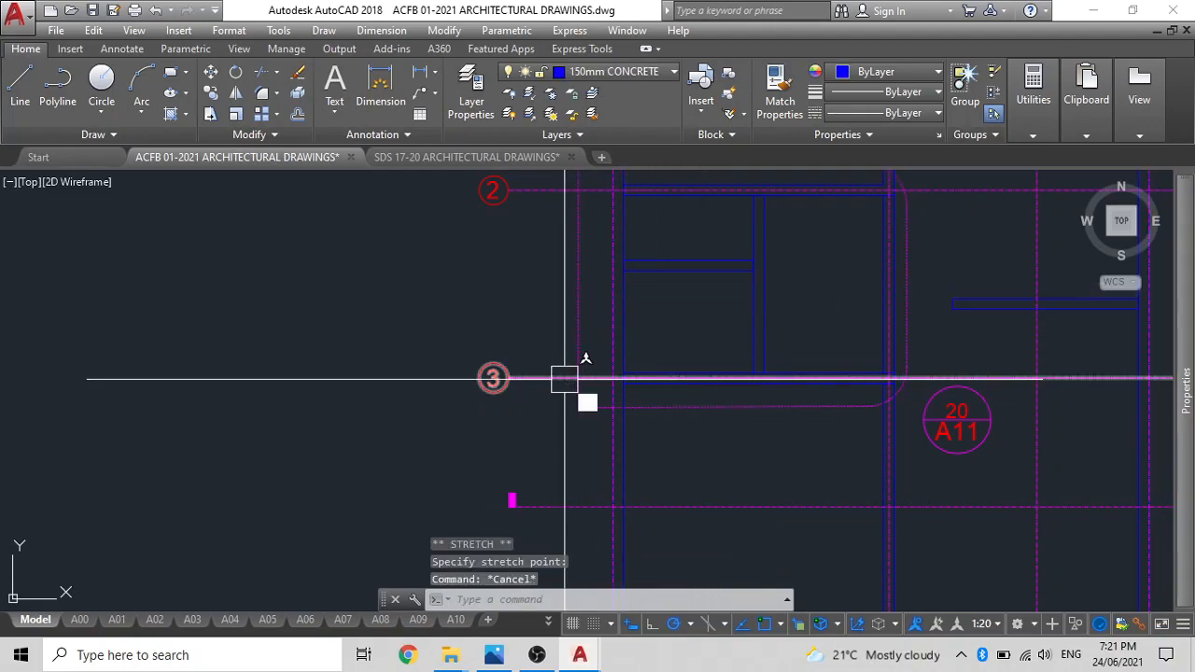
Try to fillet the callout outline's lower-left corner with a radius of 200.
text(f)
key(Return)
text(r)
key(Return)
text(200)
key(Return)
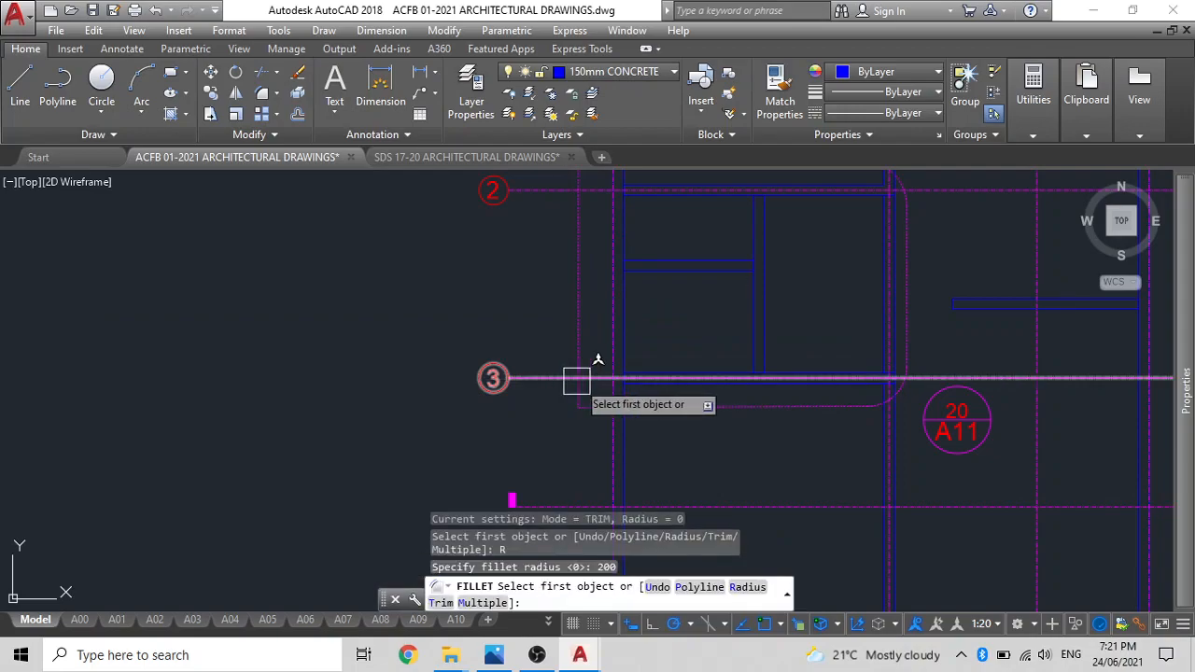
click(577, 403)
scroll(579, 409, up, 6)
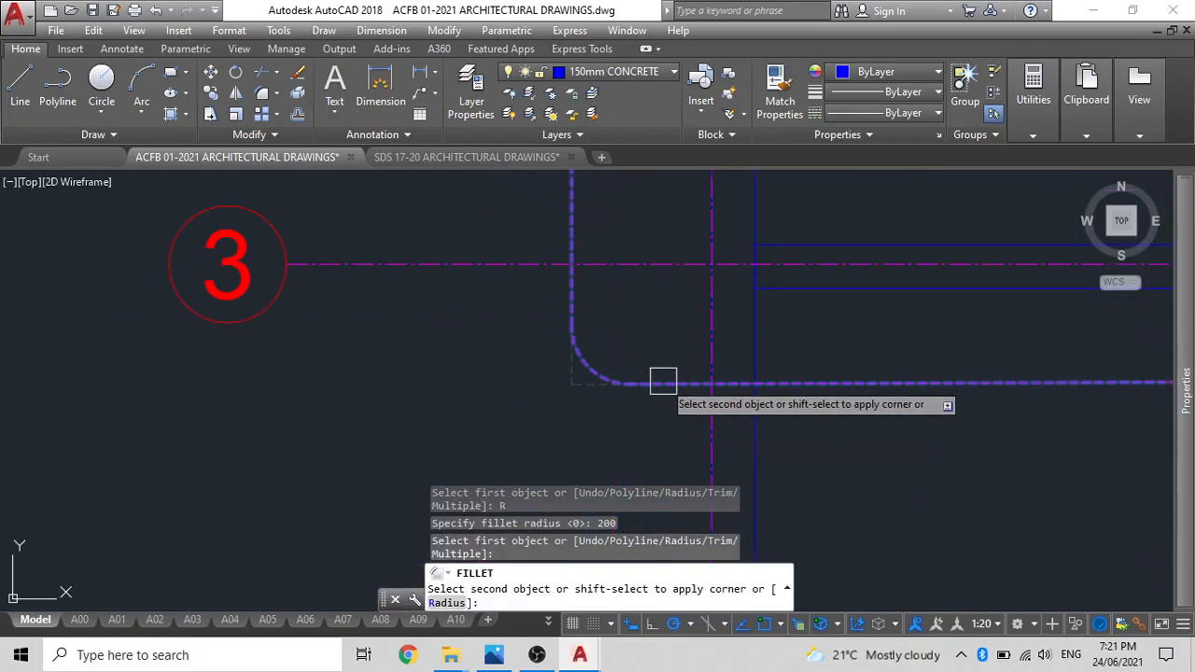
scroll(663, 381, down, 3)
key(Escape)
Leave the unfinished fillet and measure the radius of the callout outline's rounded lower-right corner.
middle_drag(659, 373, 342, 421)
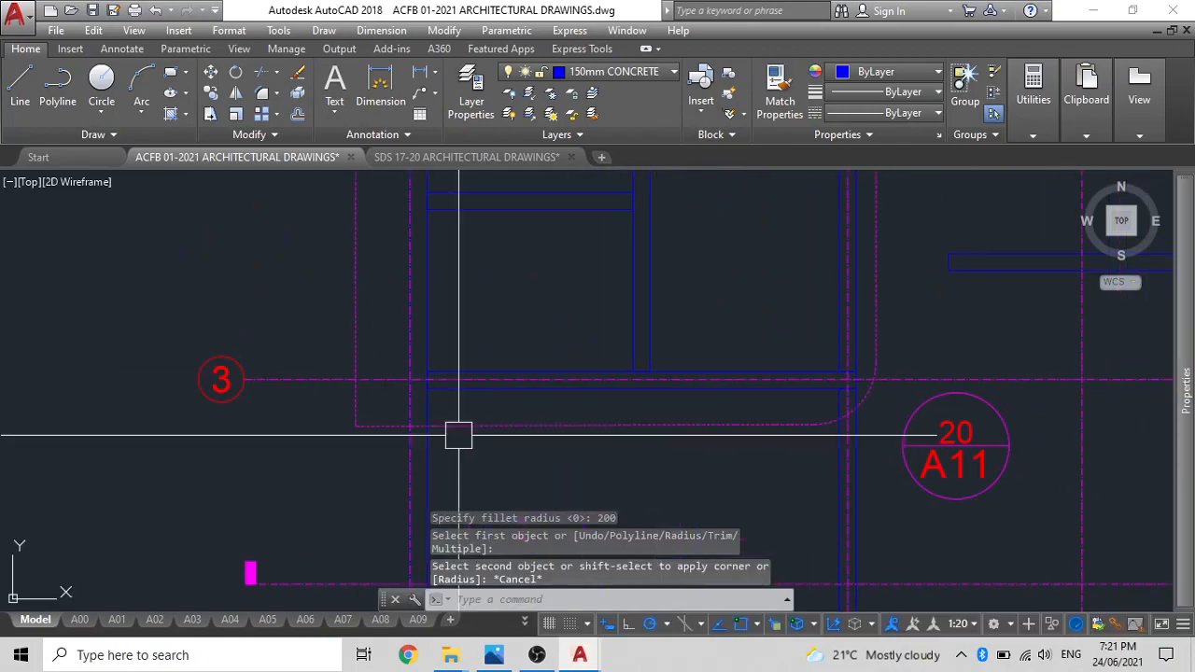
click(788, 423)
key(Escape)
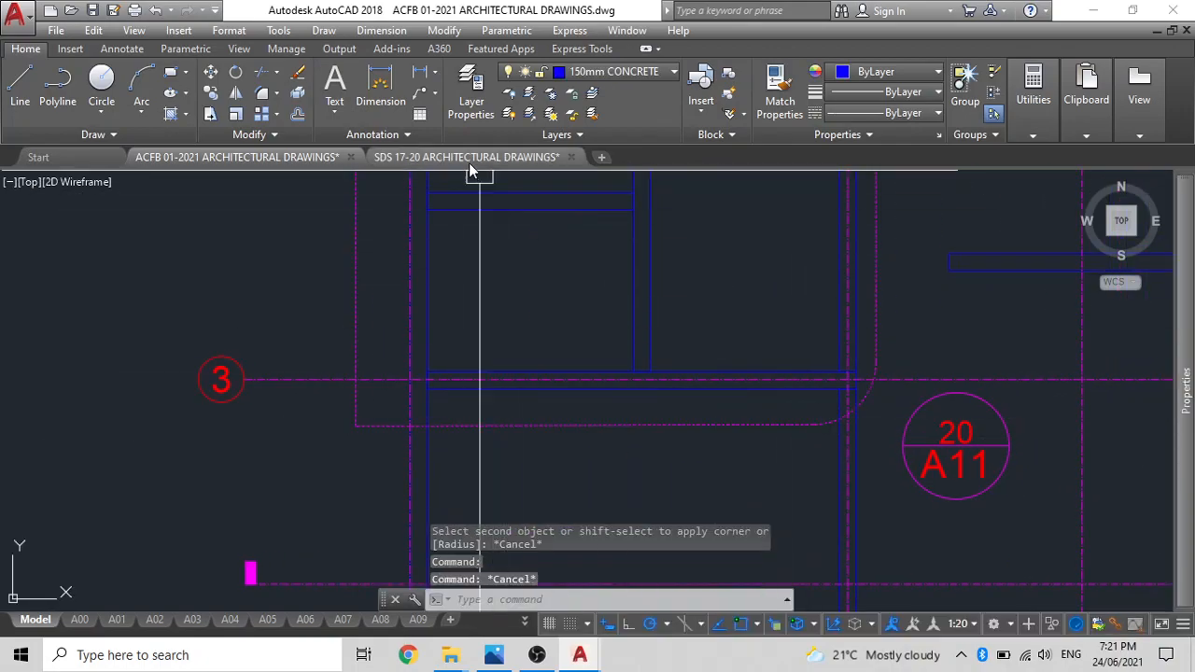
click(434, 75)
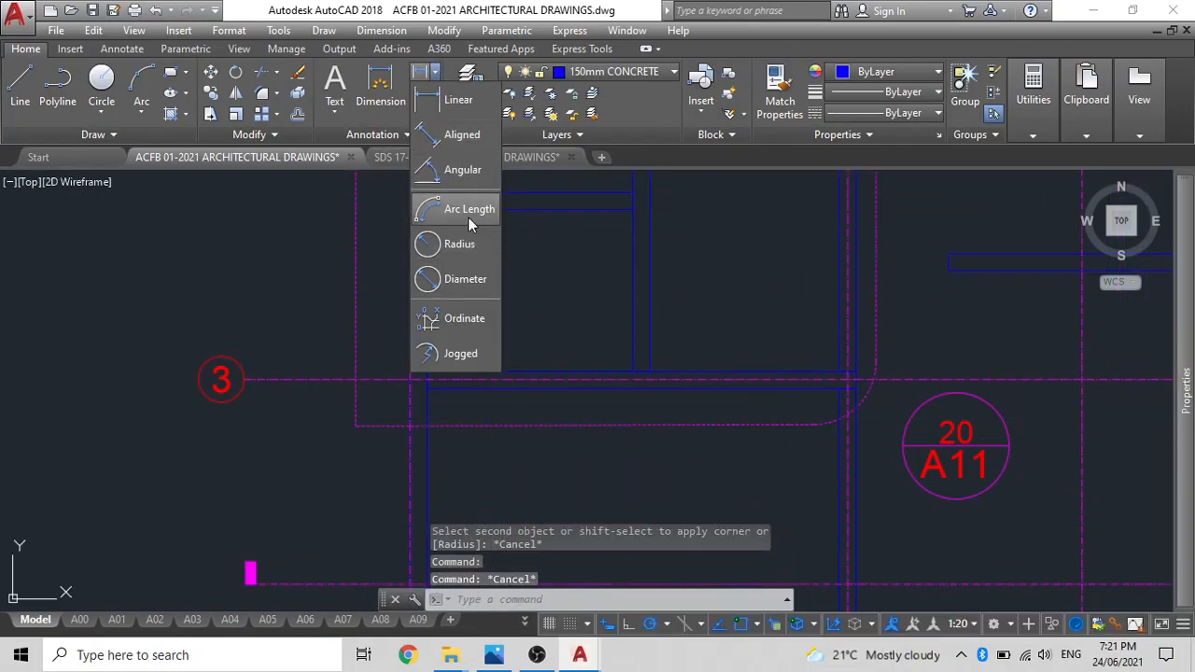
click(462, 244)
click(869, 400)
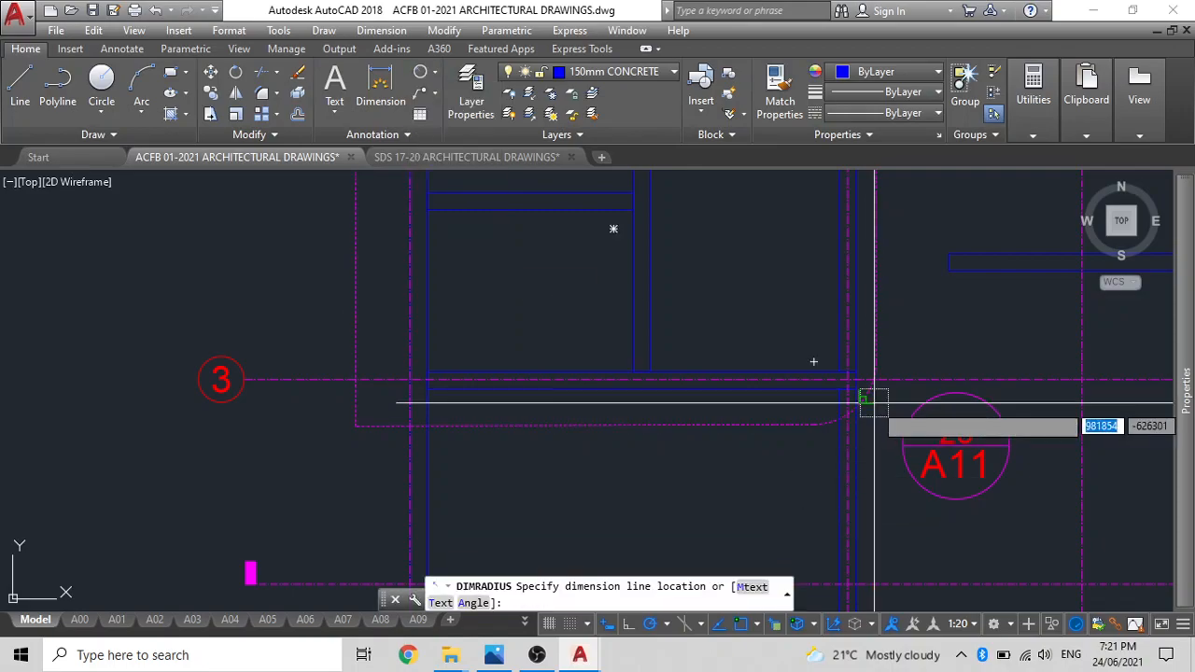
scroll(877, 414, up, 5)
key(Escape)
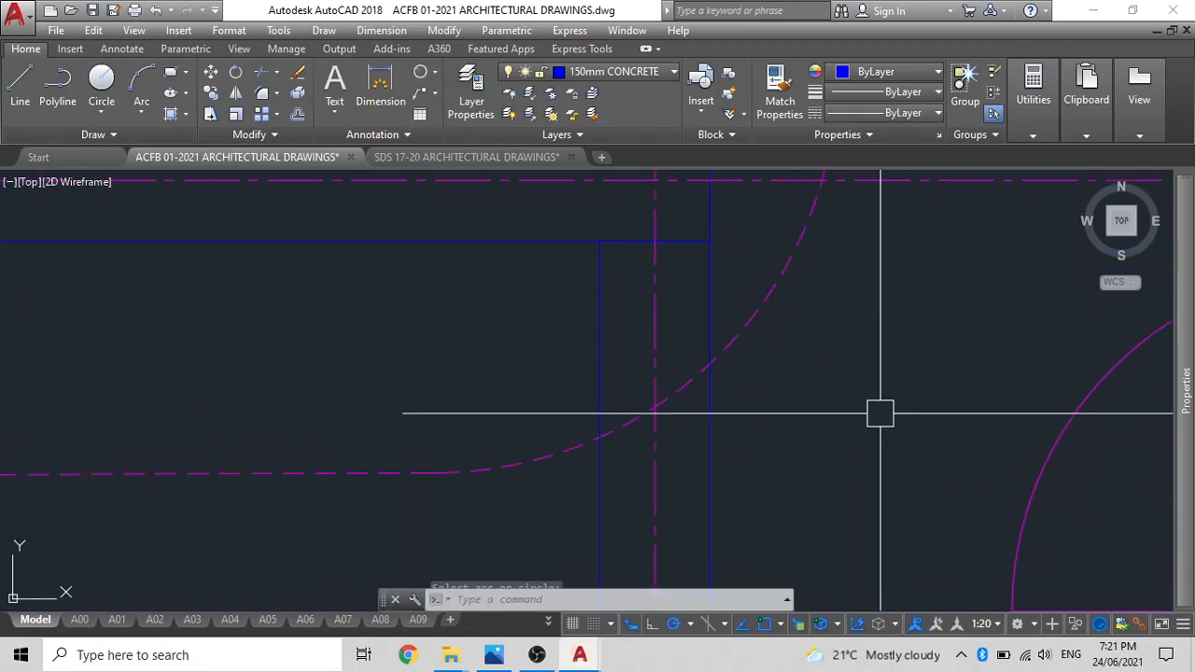
scroll(787, 387, down, 5)
scroll(661, 424, up, 3)
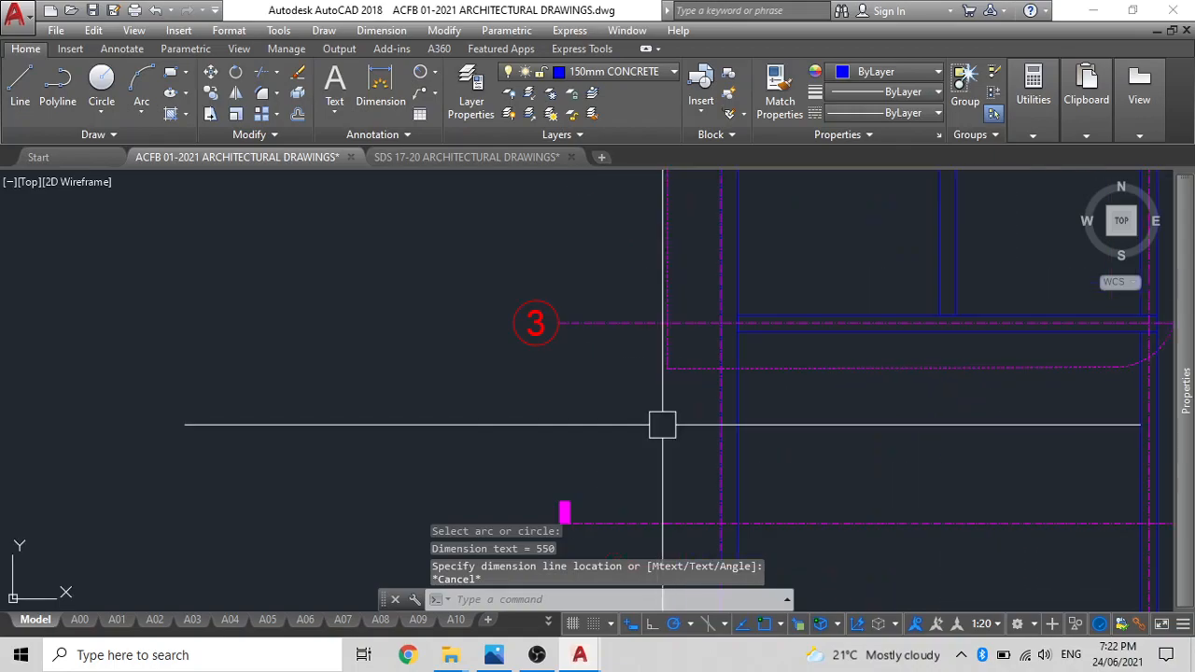
Fillet the callout outline's lower-left corner with a radius of 550.
text(f)
key(Return)
text(r)
key(Return)
text(550)
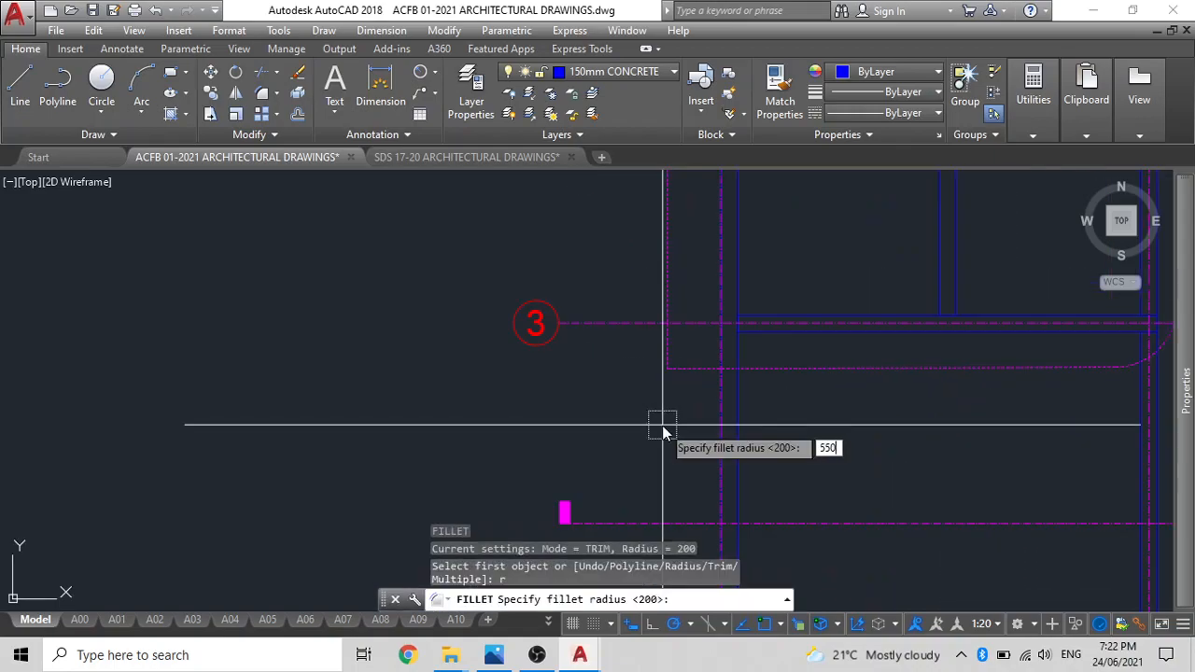
key(Return)
click(774, 371)
click(678, 268)
Round the callout outline's upper-left corner with the same 550 fillet radius.
scroll(693, 365, down, 3)
key(Return)
click(651, 370)
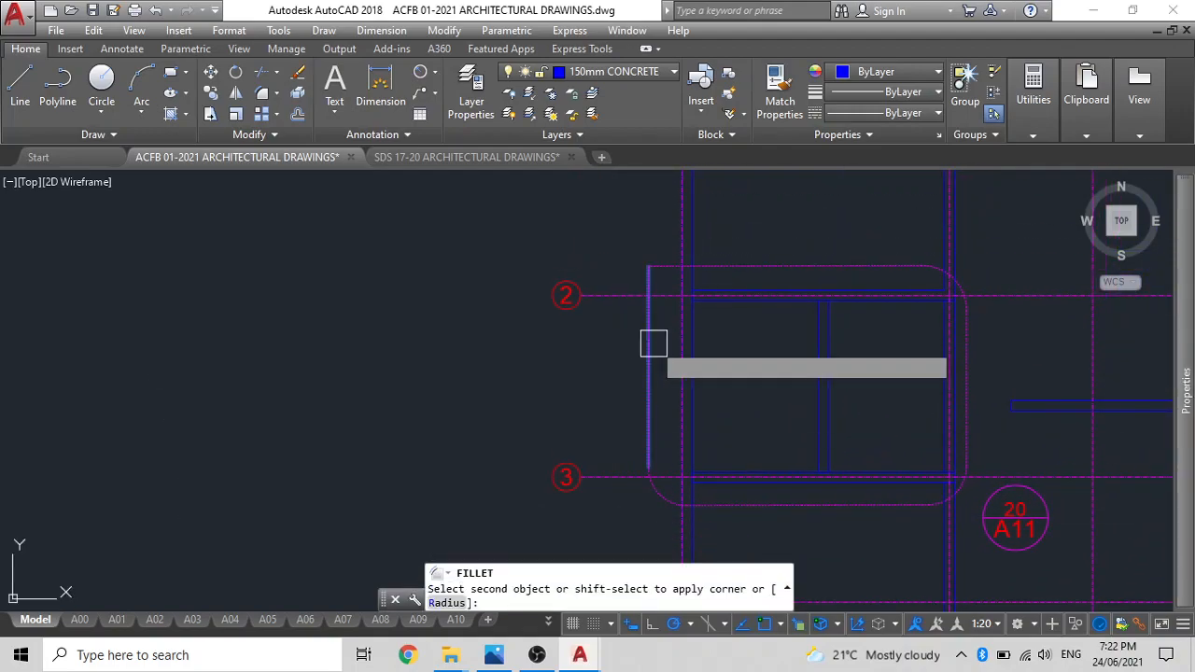
click(723, 266)
key(Escape)
scroll(726, 264, down, 2)
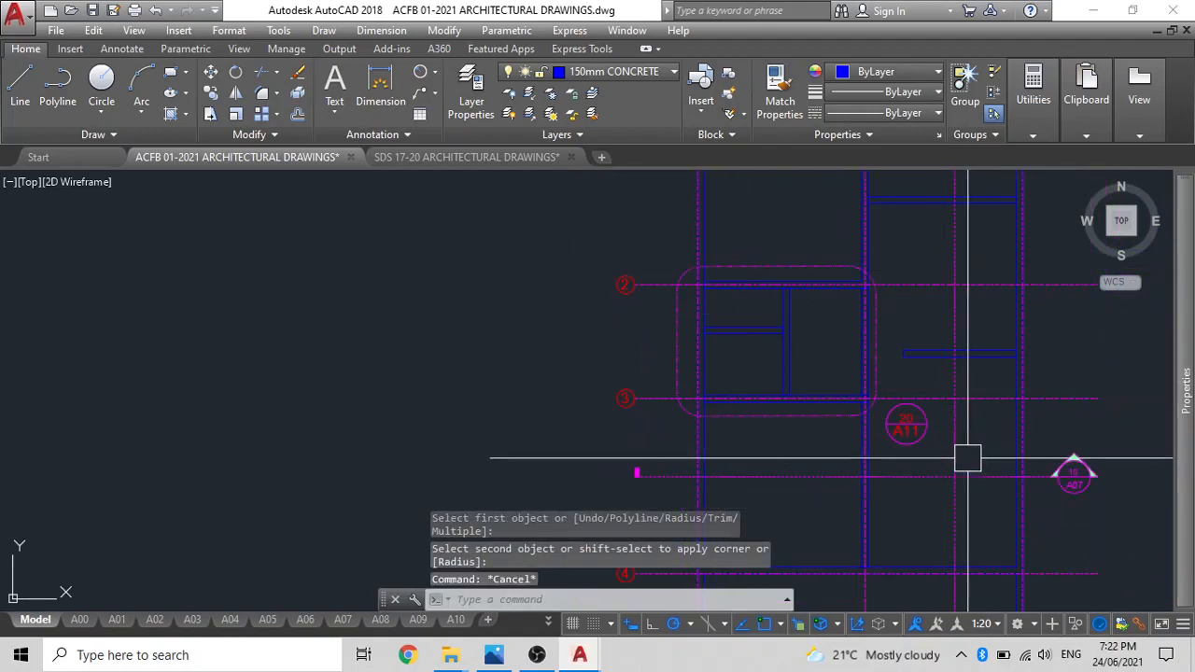
middle_drag(967, 458, 784, 457)
key(Escape)
Move the 20/A11 callout tag by its left quadrant onto the callout outline's right edge.
scroll(736, 424, up, 2)
click(730, 423)
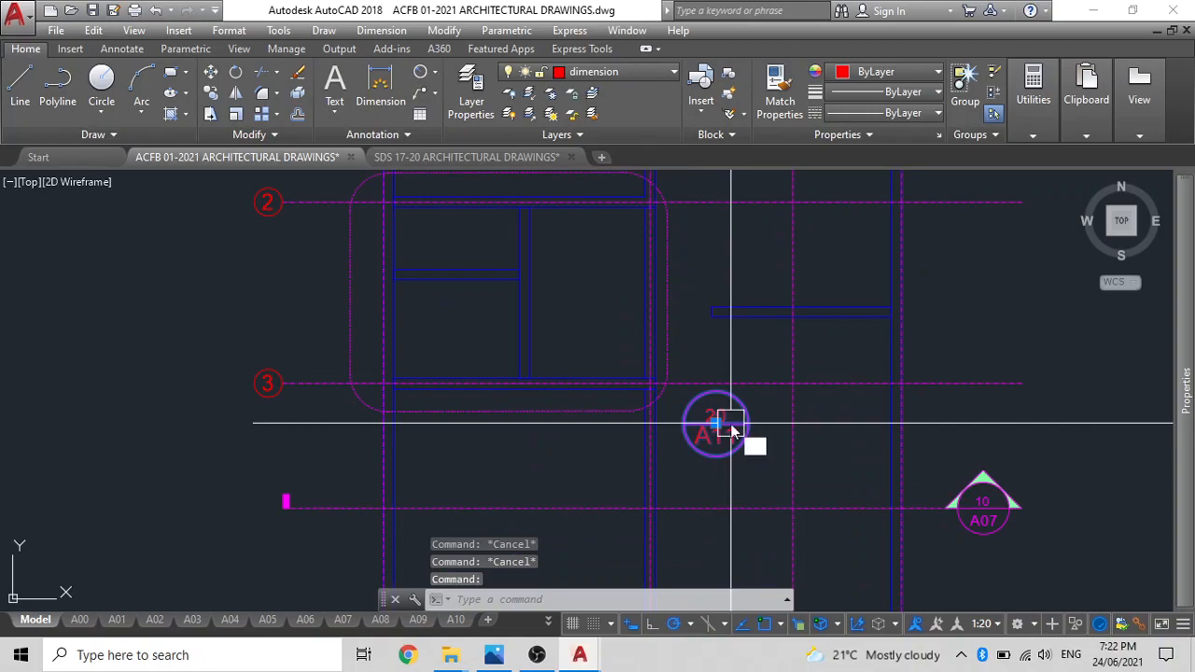
text(m)
key(Return)
scroll(718, 425, up, 4)
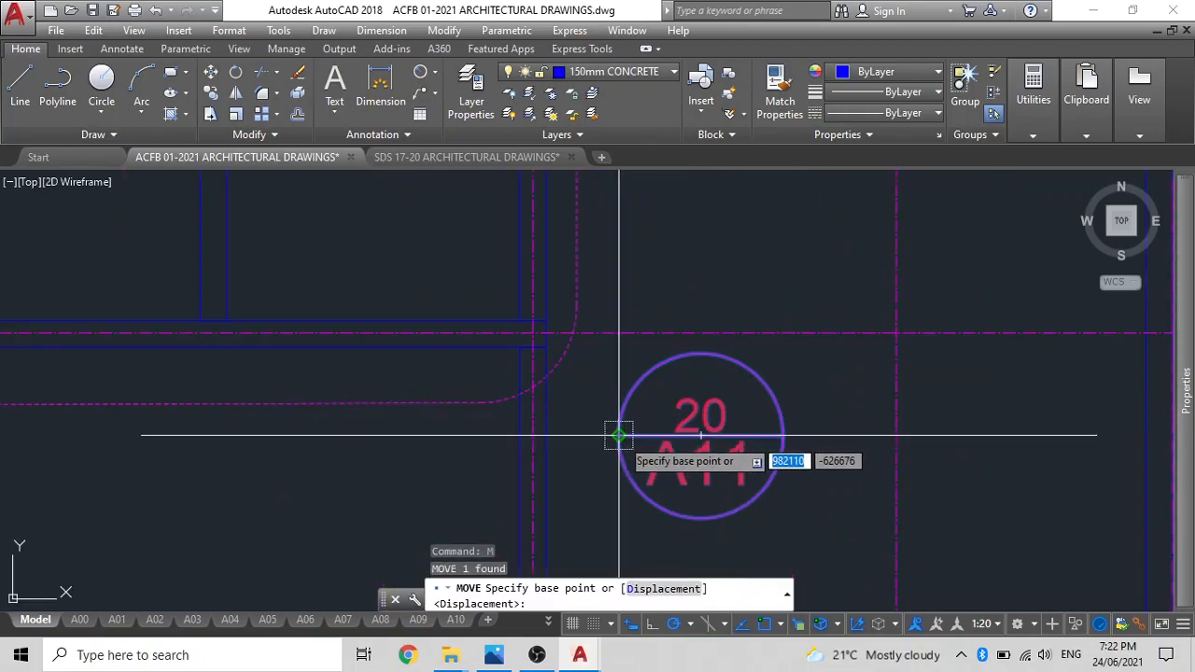
click(618, 435)
scroll(620, 425, down, 2)
click(576, 221)
scroll(673, 291, down, 2)
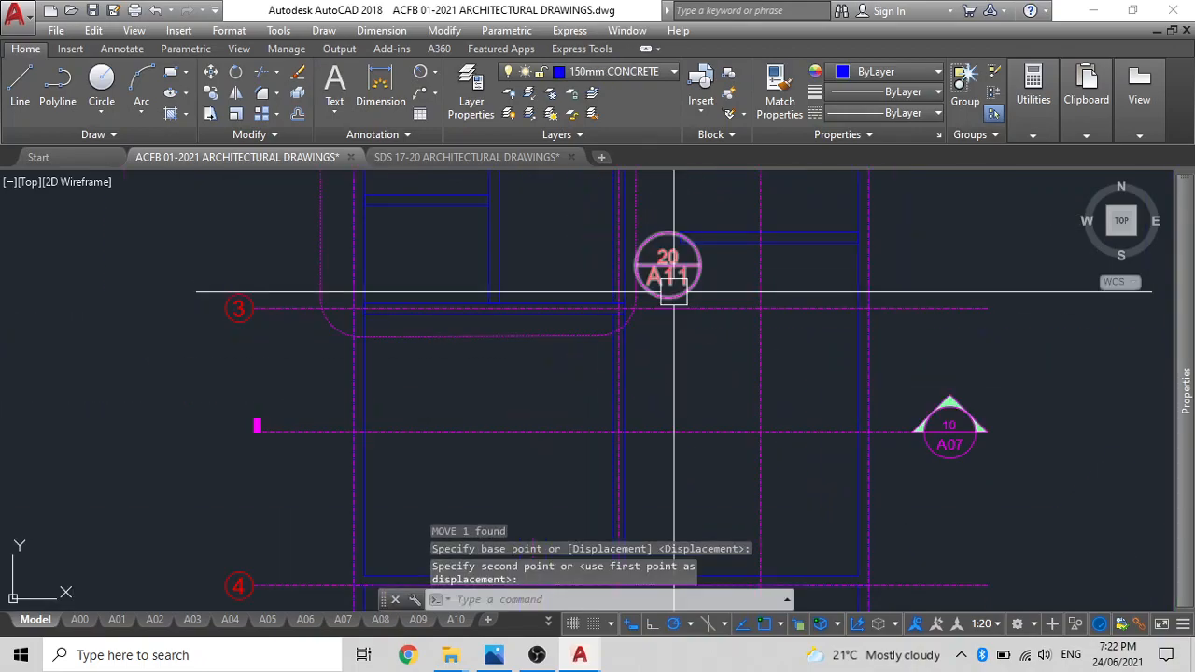
Shift the 20/A11 tag slightly down along the outline's right edge so it sits just above grid line 3.
middle_drag(673, 291, 710, 369)
click(719, 359)
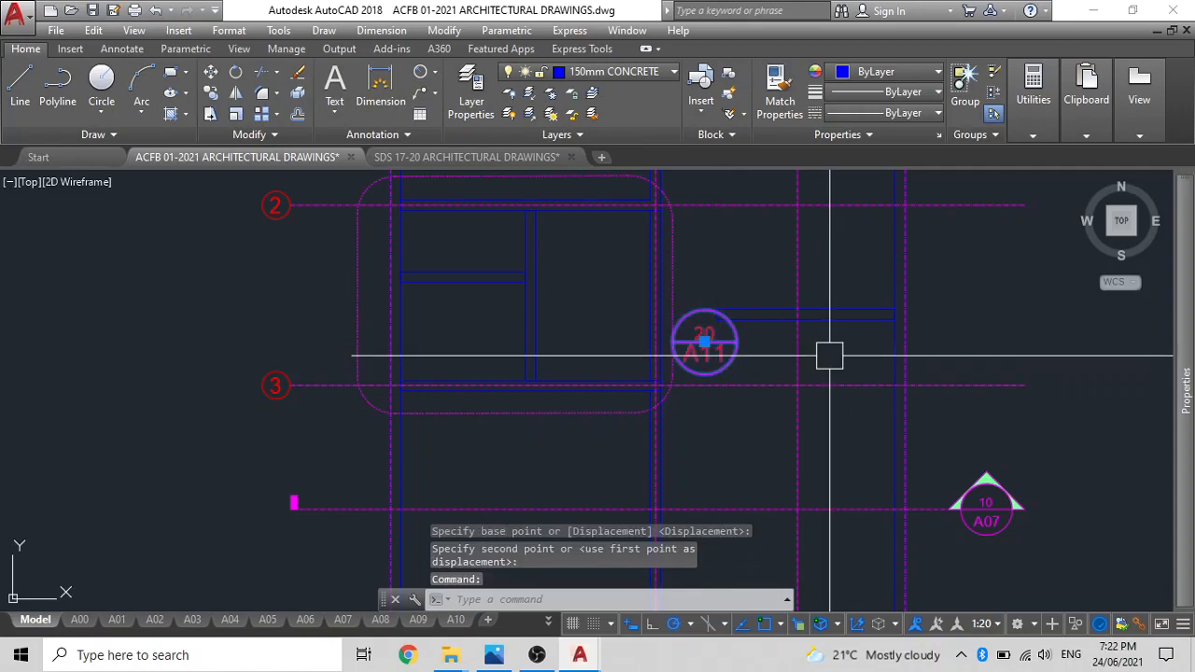
key(Return)
scroll(1026, 327, up, 2)
click(1028, 318)
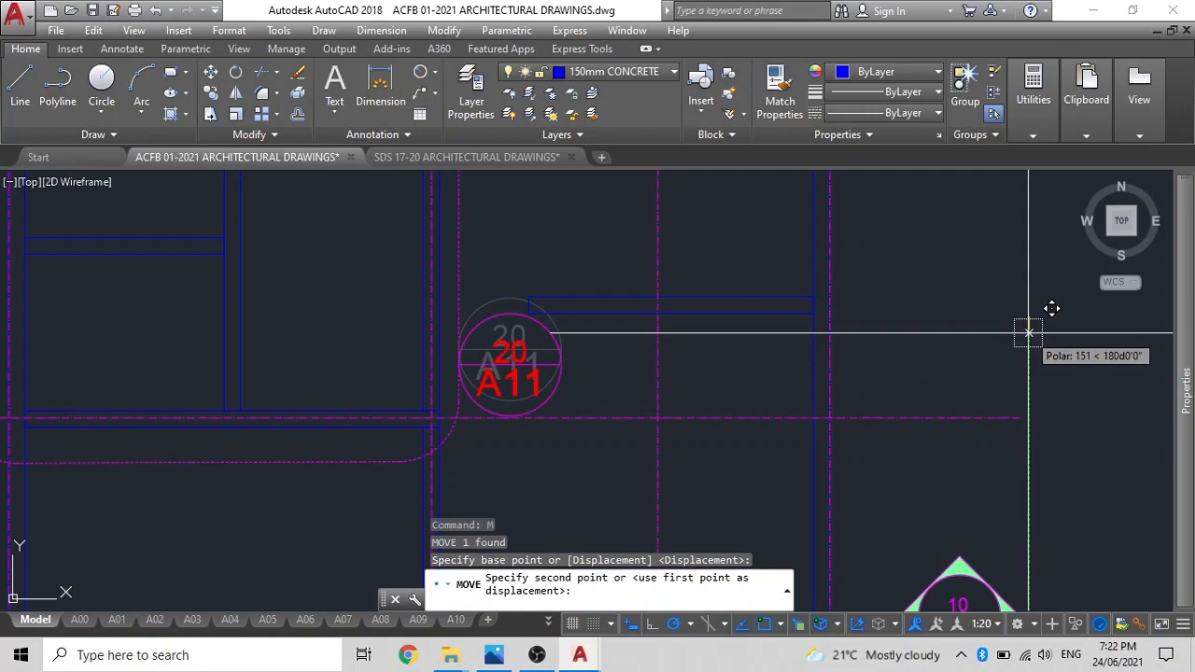
key(Escape)
scroll(568, 448, down, 5)
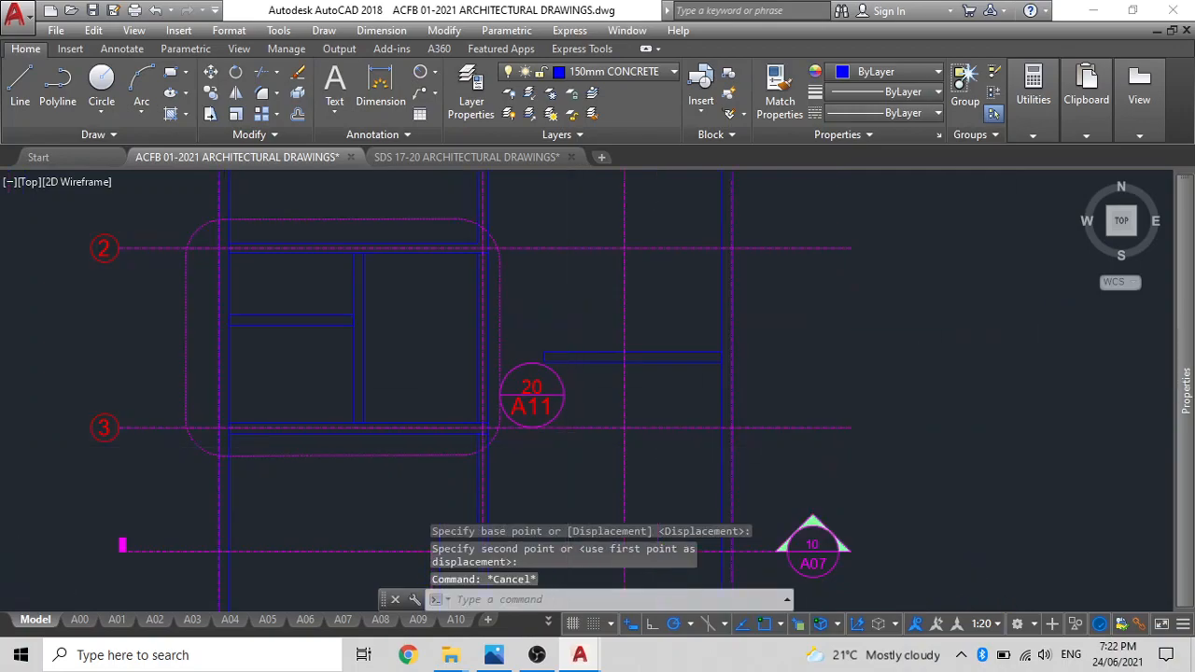
middle_drag(694, 430, 746, 335)
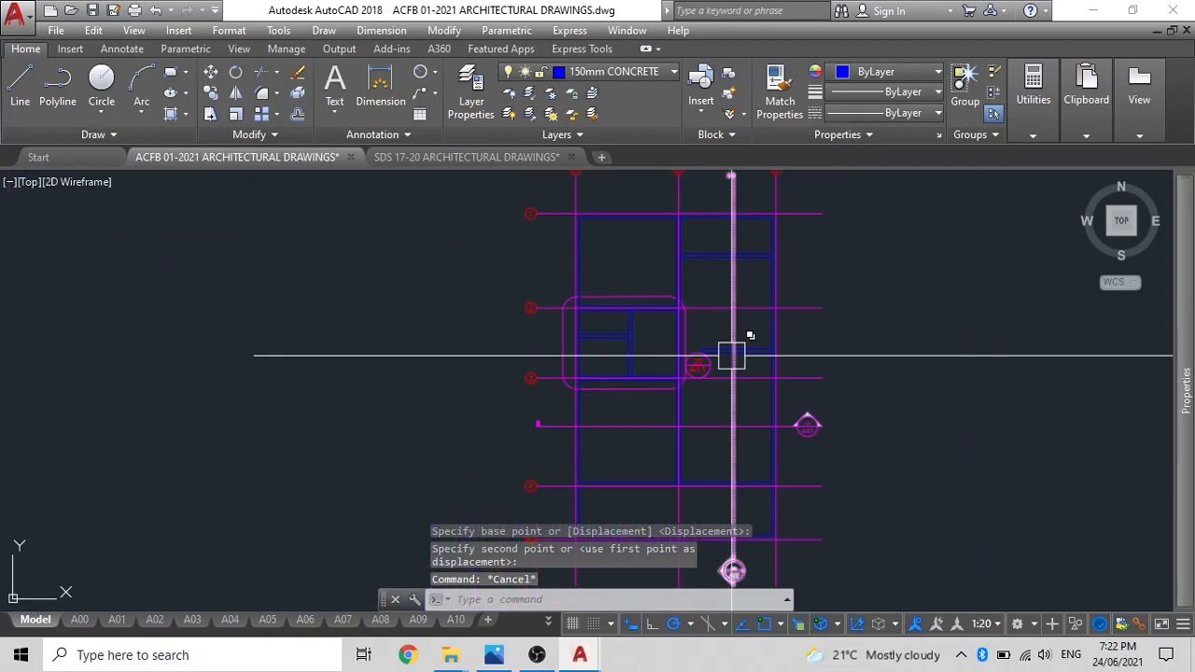
click(806, 422)
key(Escape)
click(806, 425)
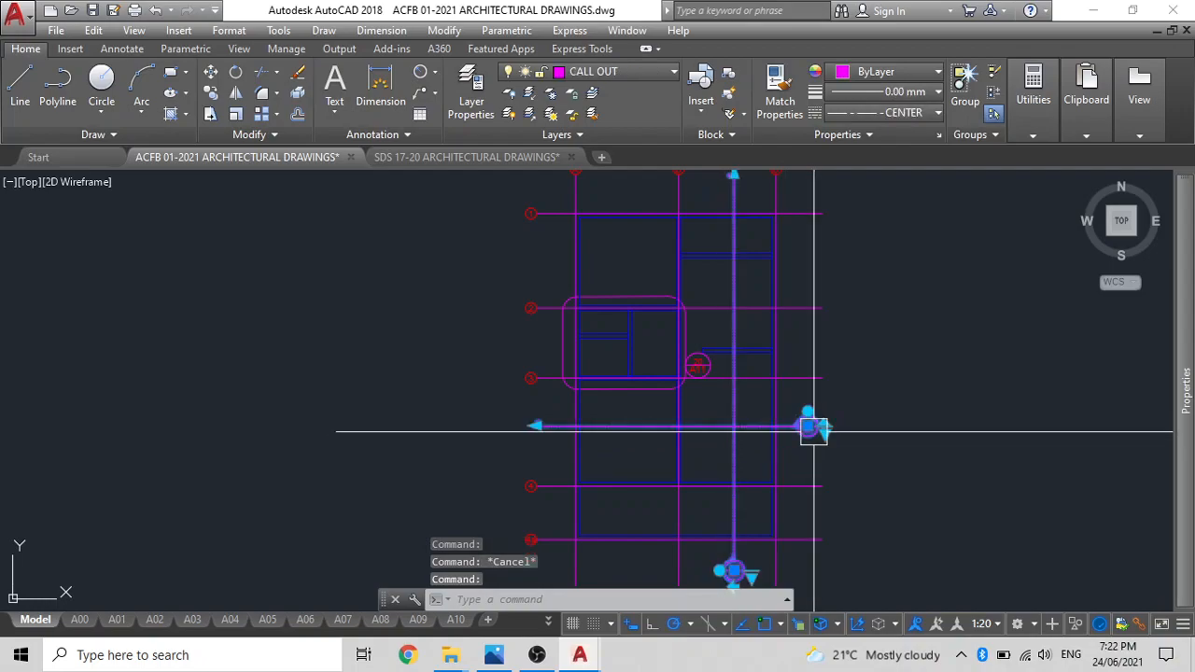
key(Escape)
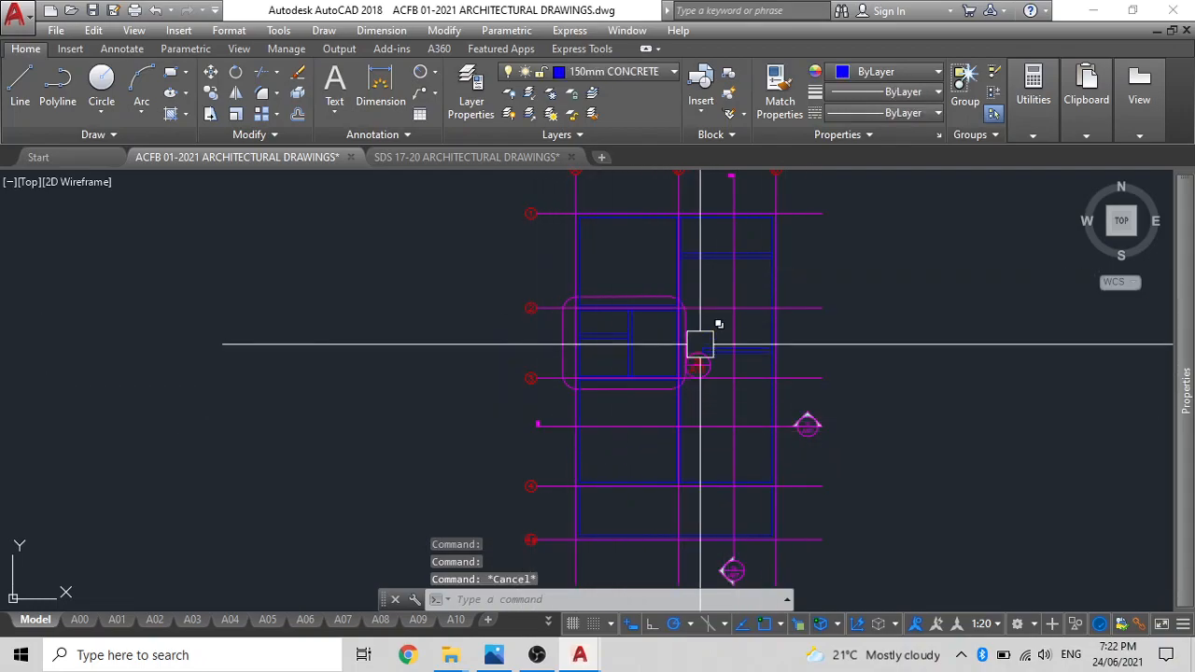
scroll(547, 320, down, 4)
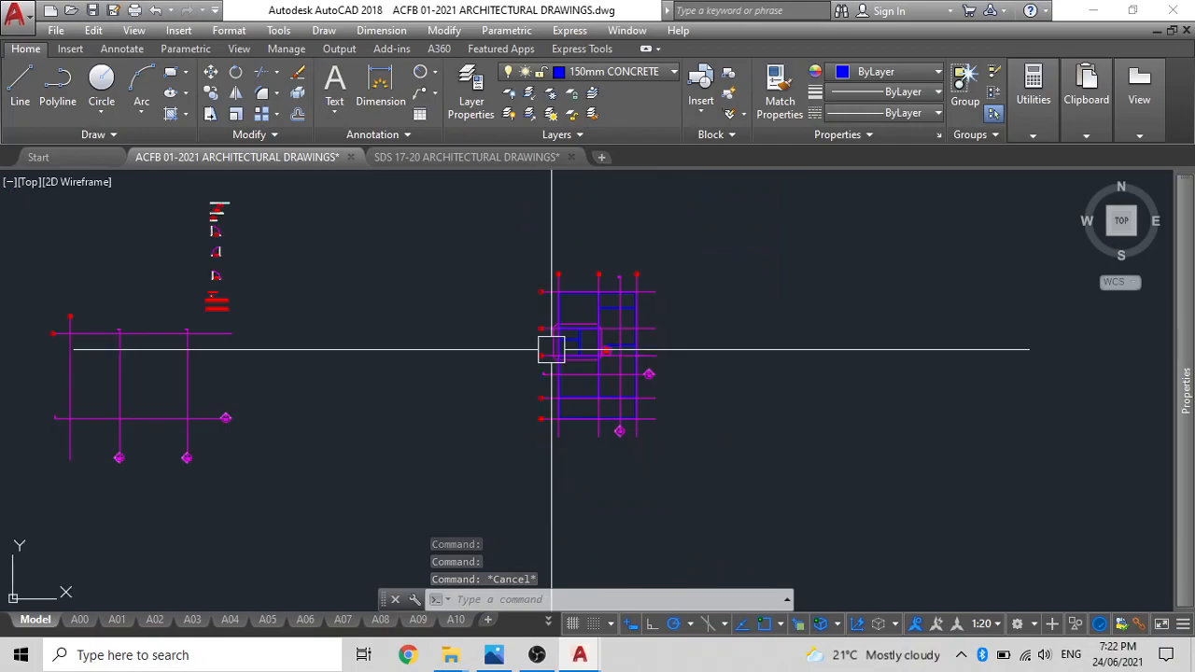
middle_drag(551, 349, 744, 373)
scroll(809, 461, up, 2)
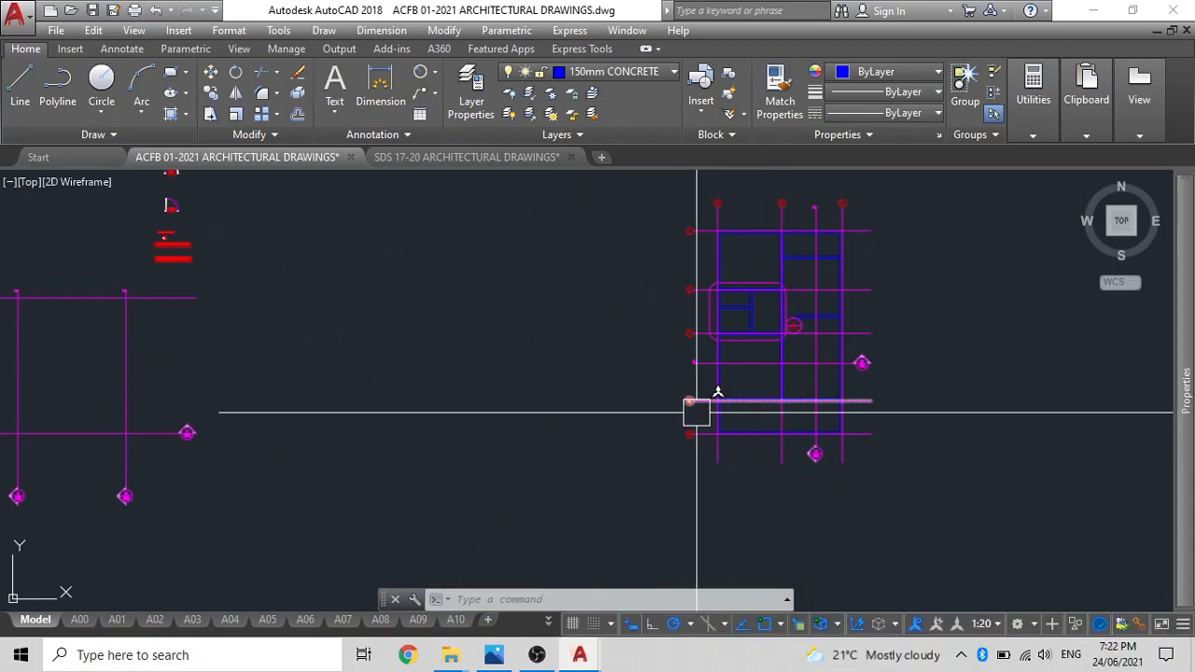
middle_drag(713, 390, 616, 421)
Turn off the G-GRID and CALL OUT layers by picking a grid line and a section line in the plan.
scroll(616, 196, up, 4)
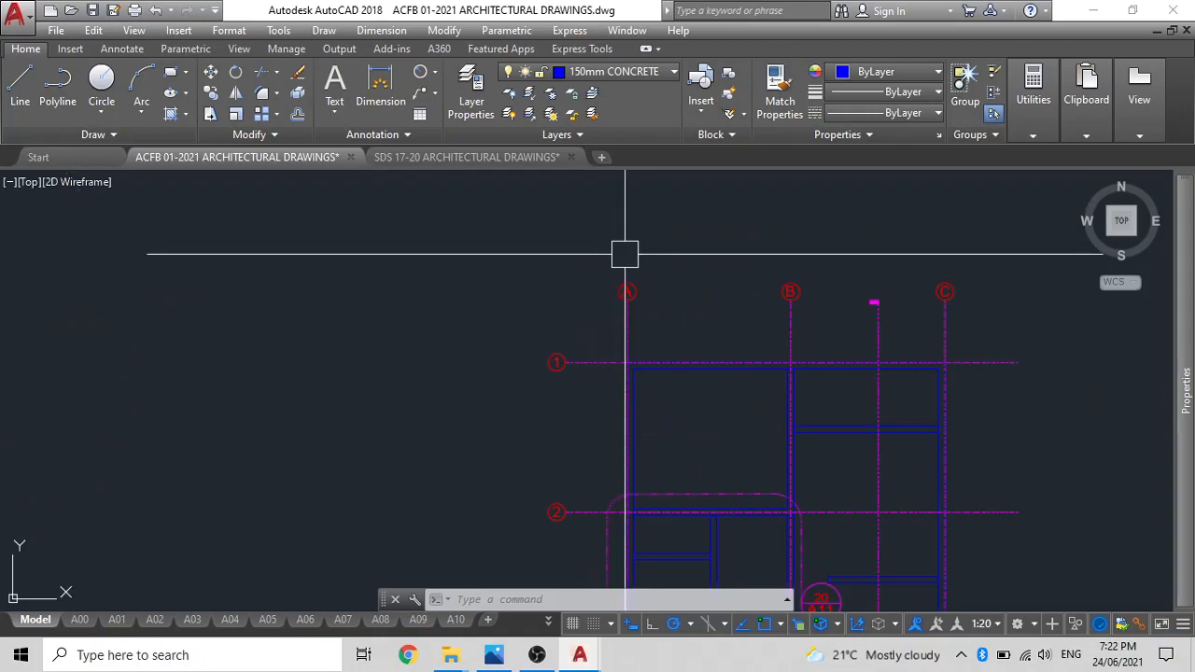
click(624, 286)
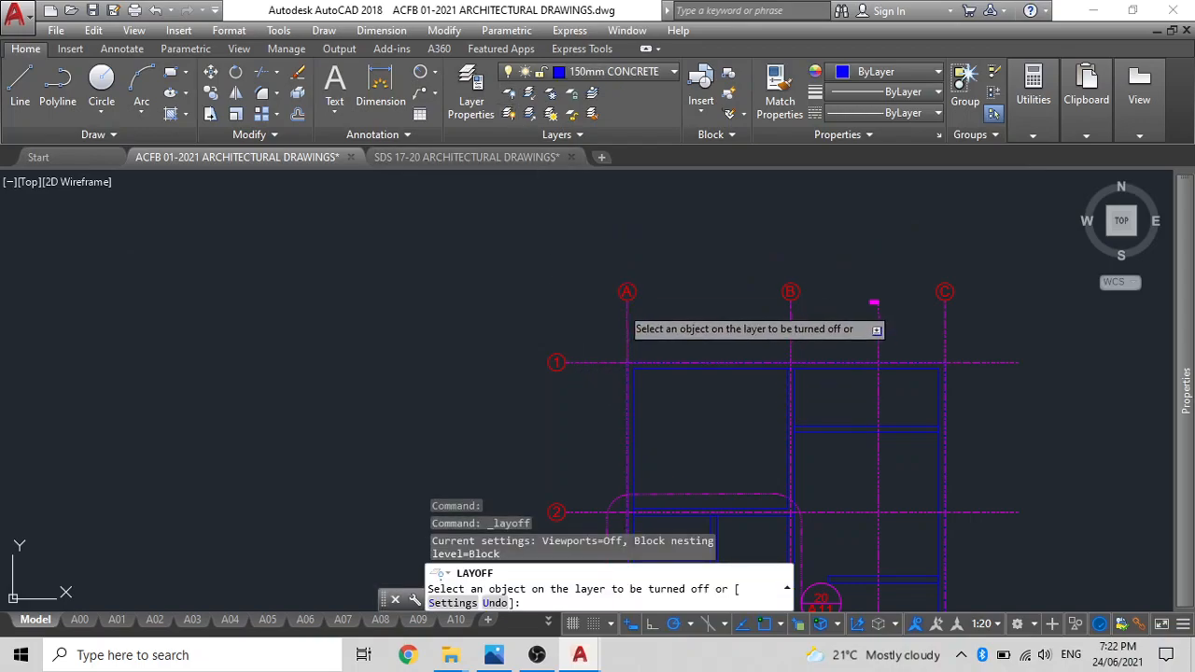
click(631, 320)
scroll(633, 344, down, 2)
middle_drag(635, 344, 574, 153)
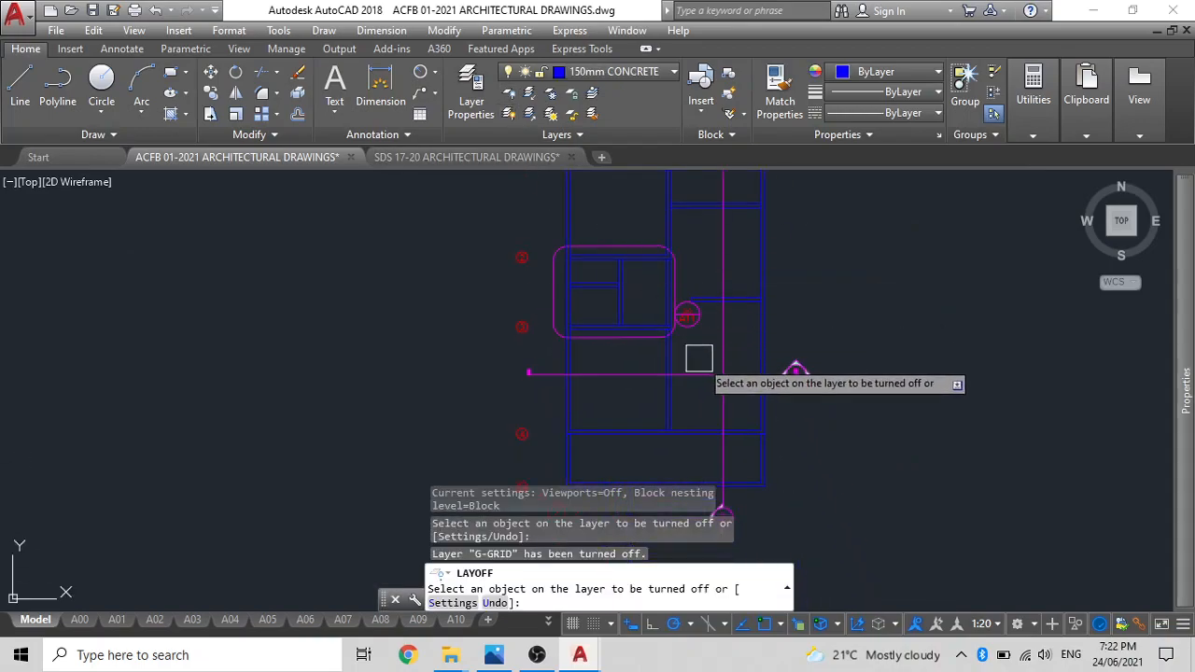
click(727, 399)
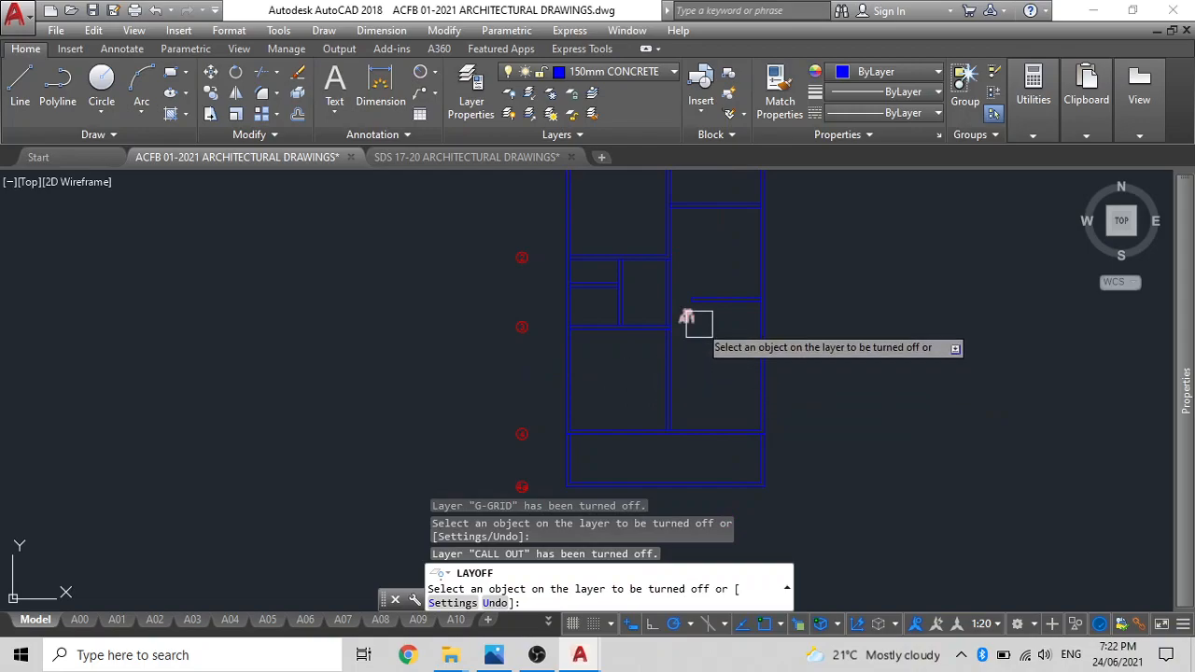
middle_drag(590, 354, 686, 491)
scroll(513, 280, down, 5)
middle_drag(552, 294, 697, 292)
scroll(551, 294, up, 5)
key(Escape)
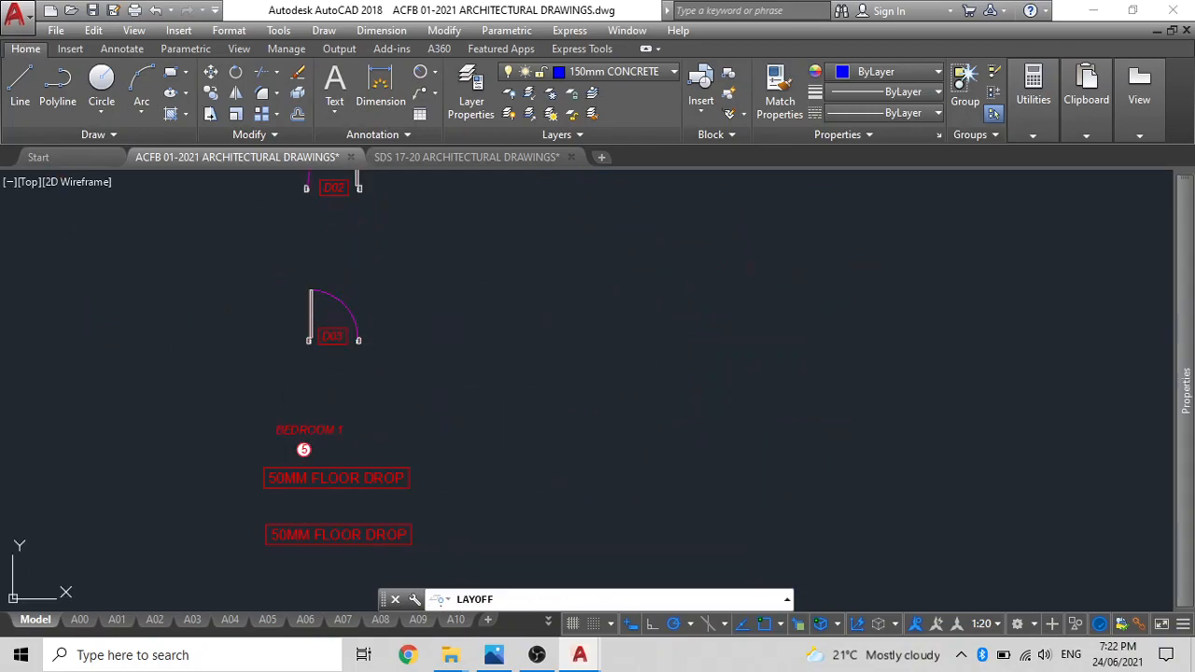
Copy window W01 with its tag by the window's lower-edge midpoint to midway between the inner corners of the upper-left room's top wall.
scroll(878, 424, up, 2)
scroll(732, 422, down, 4)
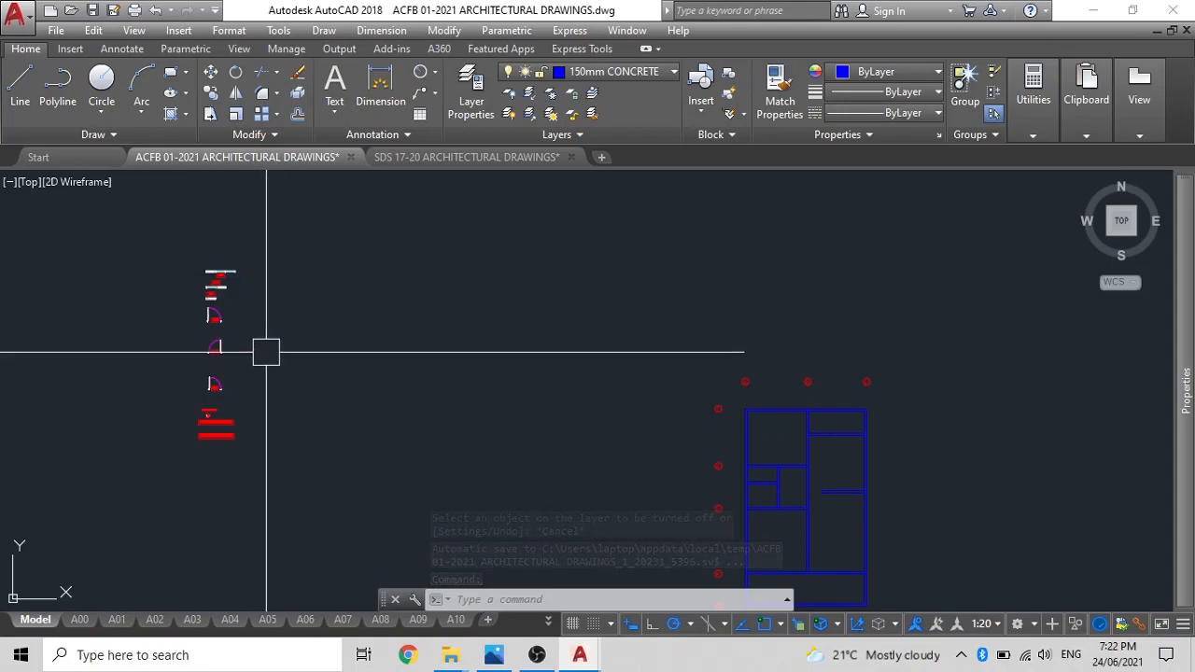
scroll(220, 301, up, 5)
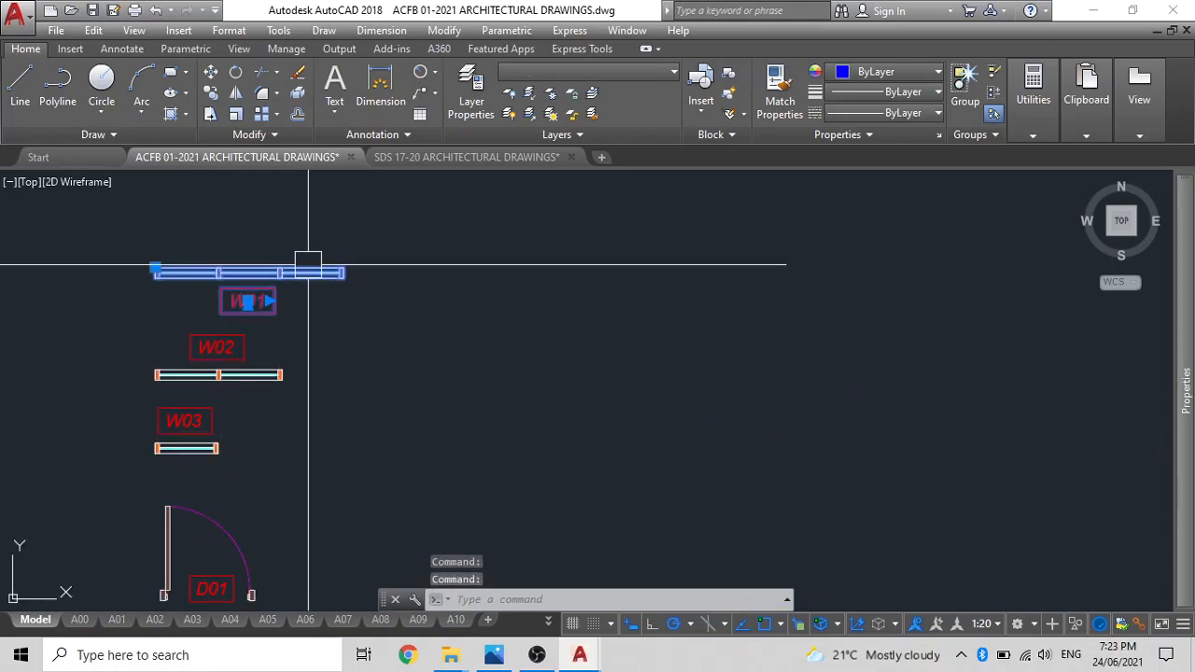
text(co)
key(Return)
scroll(216, 262, up, 4)
scroll(243, 355, down, 2)
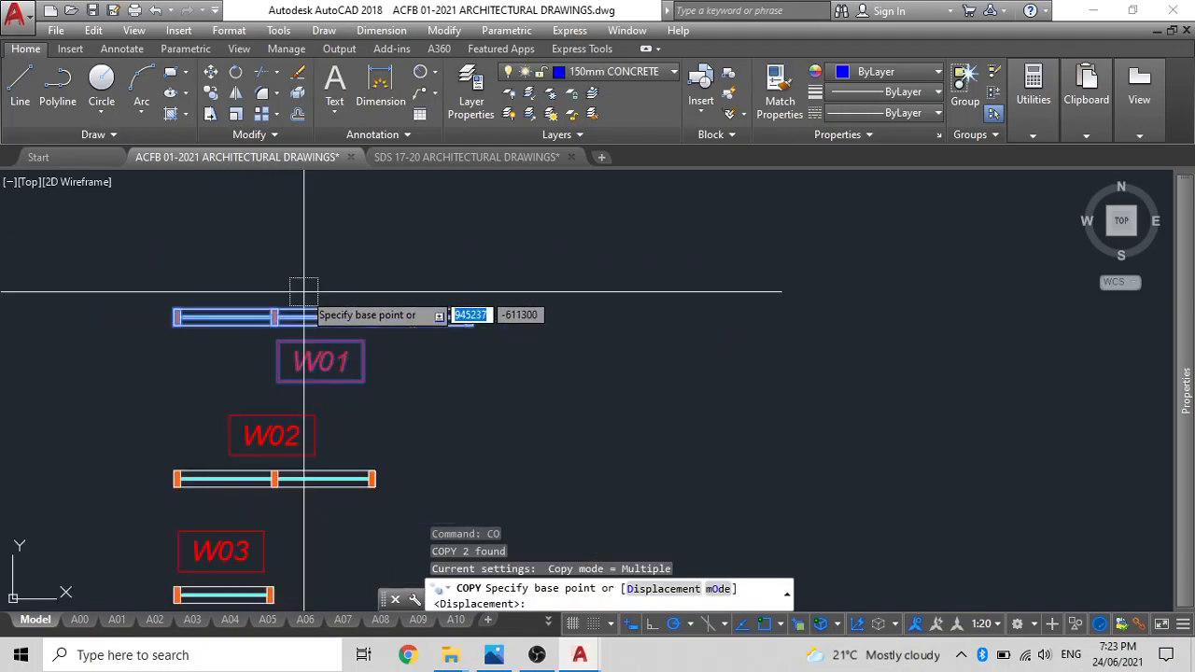
scroll(308, 293, up, 5)
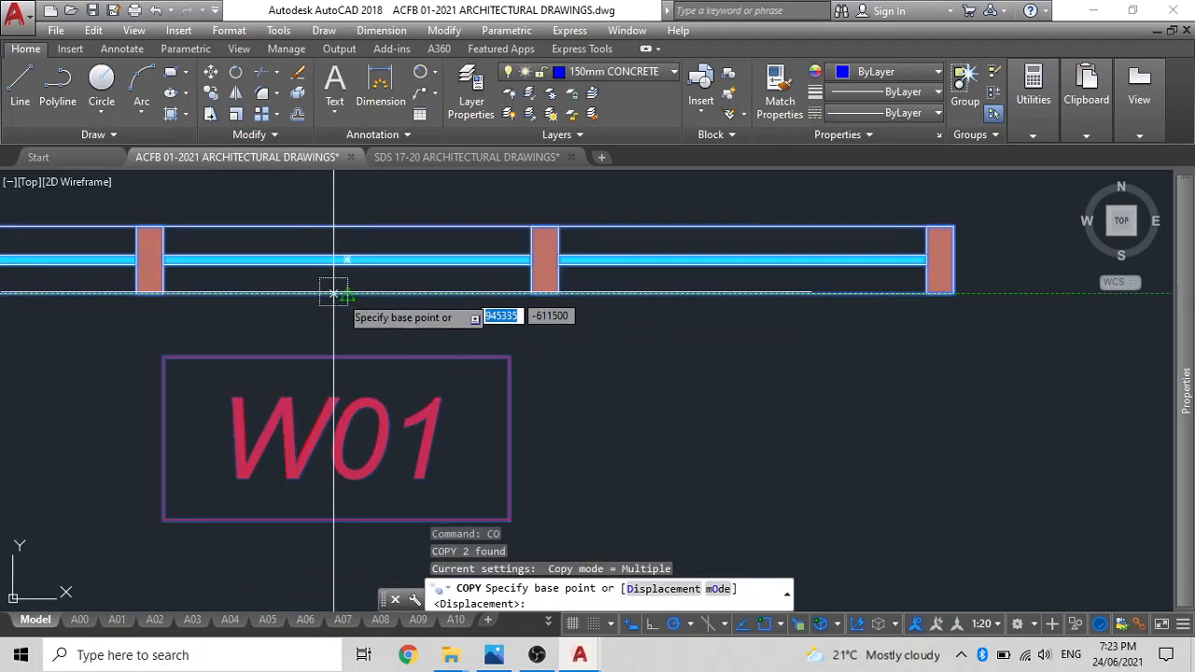
click(334, 292)
scroll(439, 280, down, 6)
middle_drag(474, 264, 352, 285)
scroll(768, 431, up, 9)
middle_drag(538, 295, 558, 360)
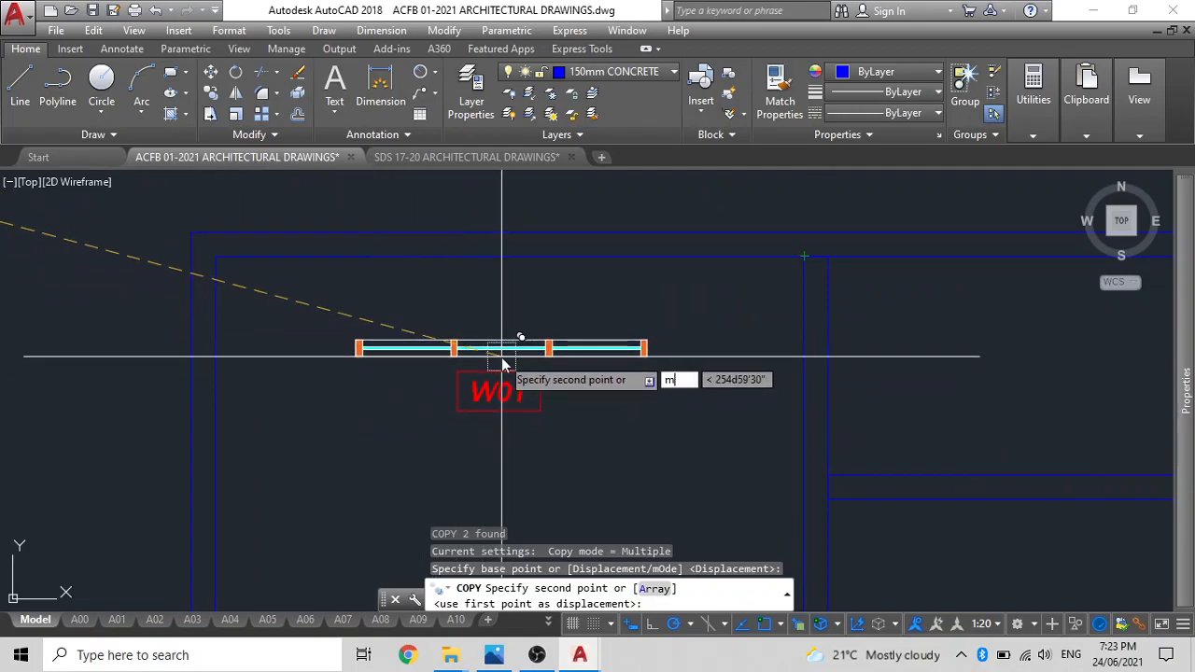
key(Return)
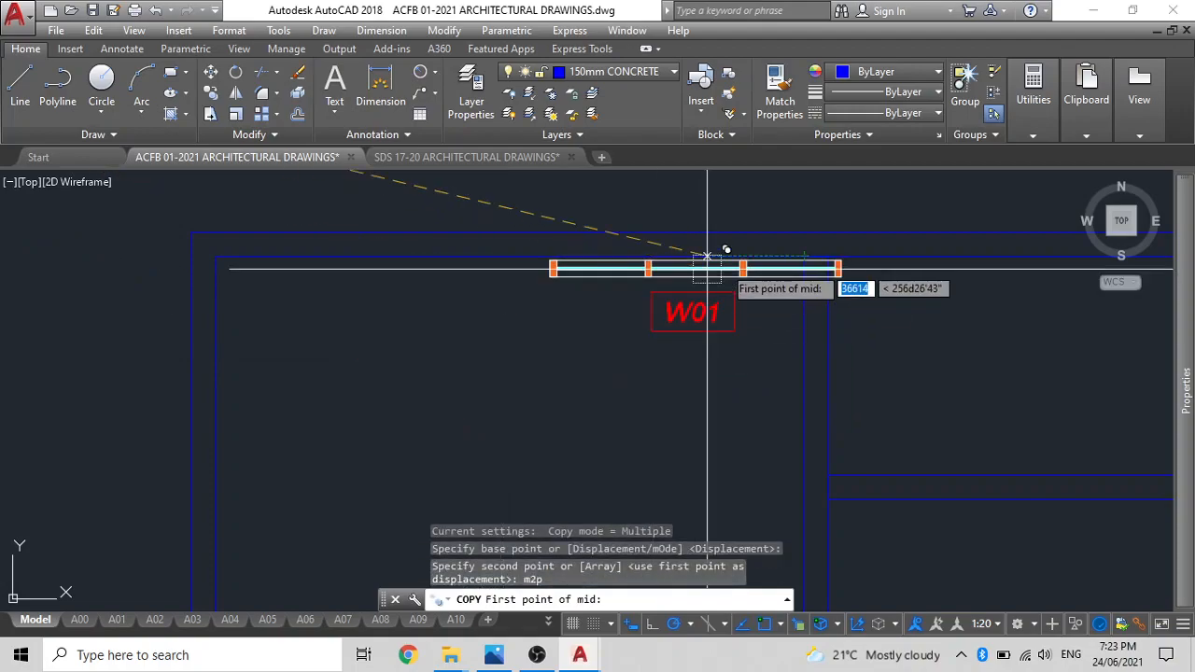
click(805, 254)
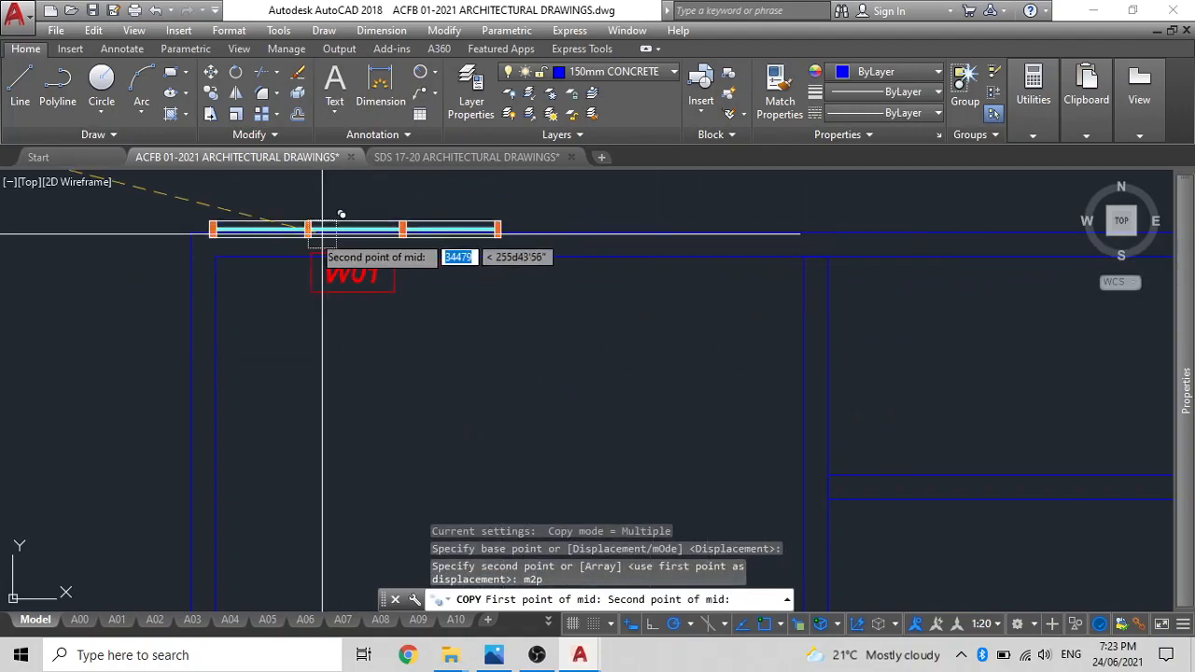
click(214, 254)
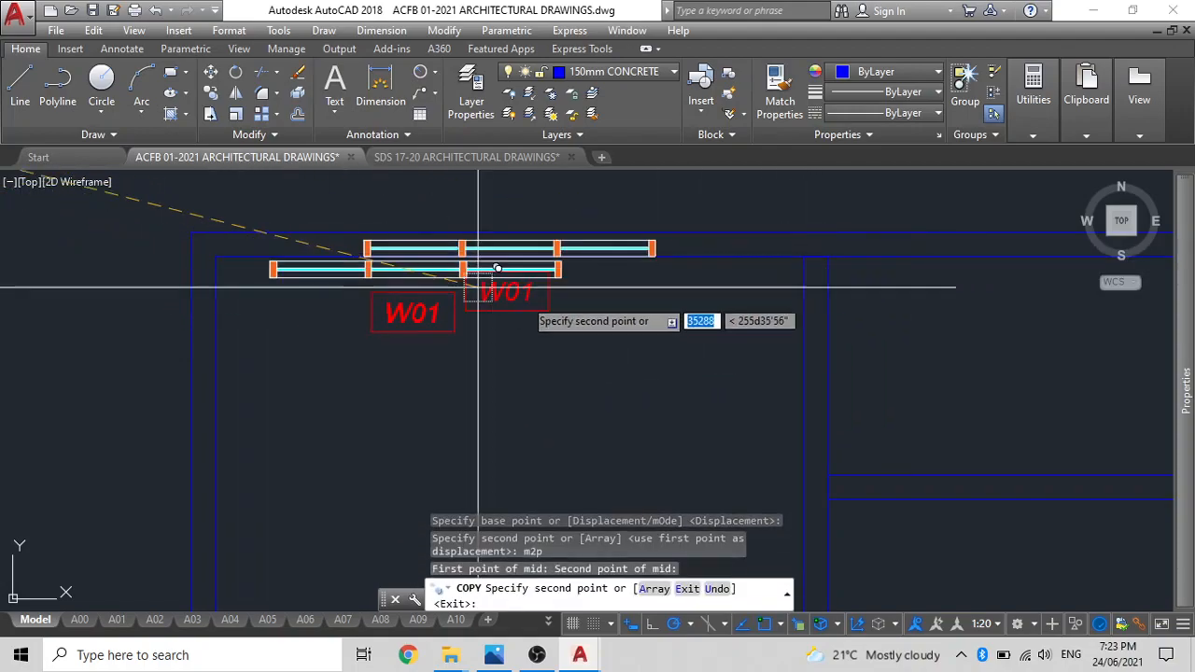
key(Escape)
key(Escape)
Move the copied W01 window by its left-end edge midpoint to midway between the top wall's inner and outer faces.
click(619, 250)
text(m)
key(Return)
scroll(364, 245, up, 5)
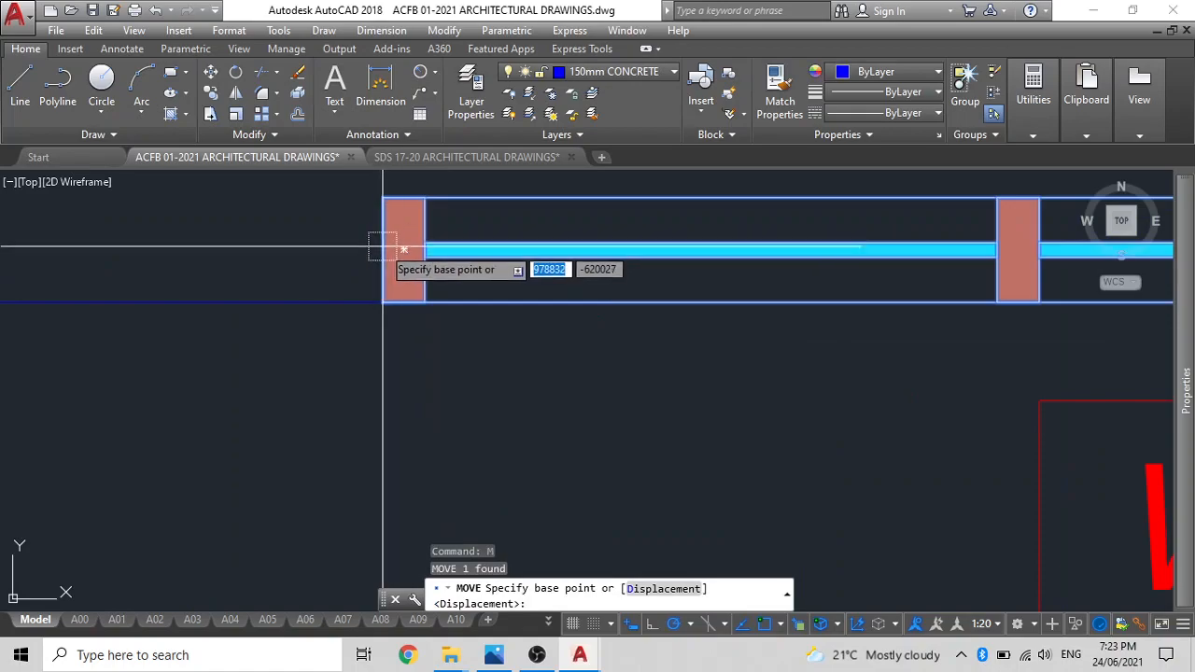
click(384, 248)
text(m2p)
key(Return)
scroll(386, 271, down, 6)
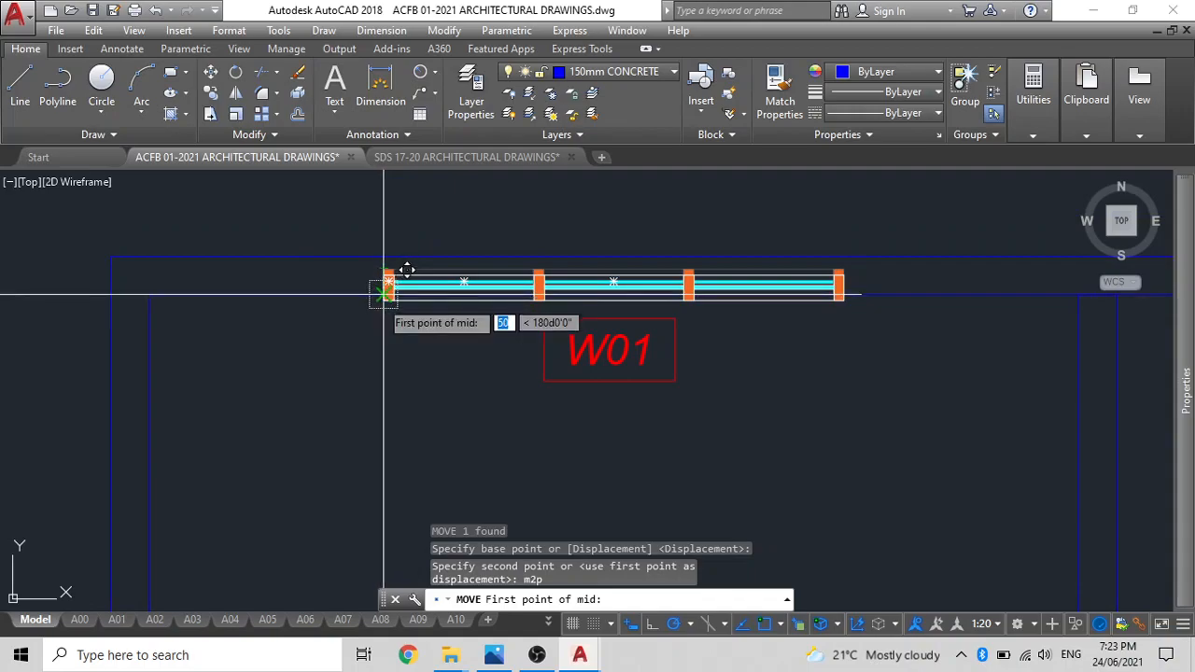
click(383, 295)
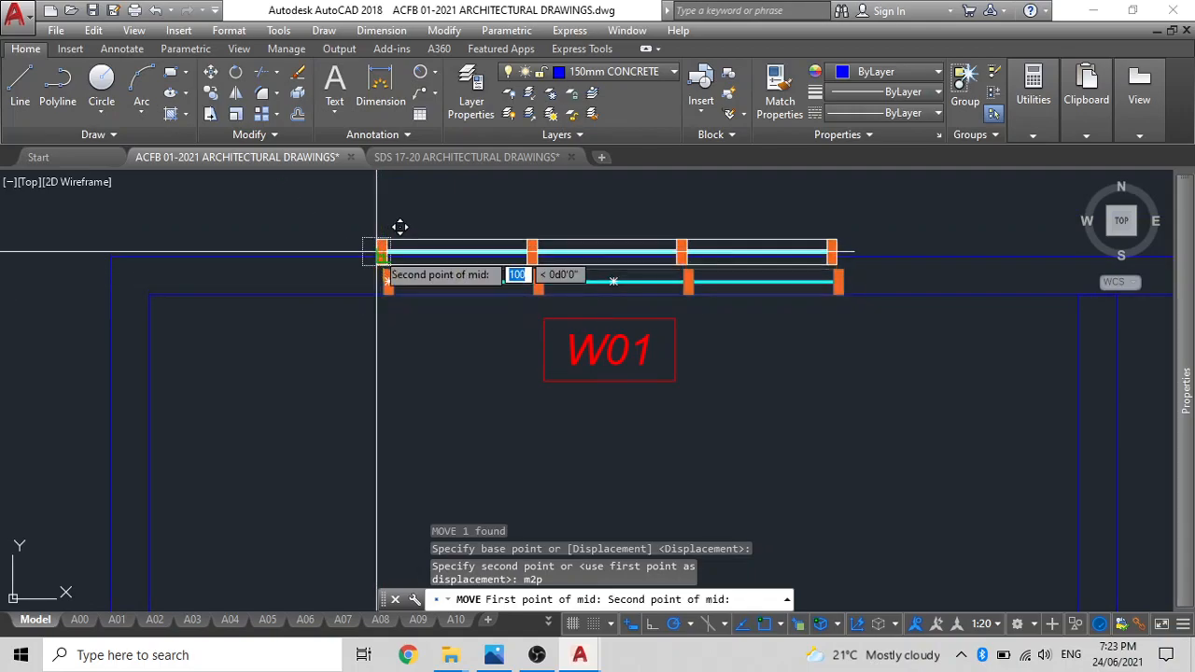
click(383, 253)
scroll(585, 329, down, 3)
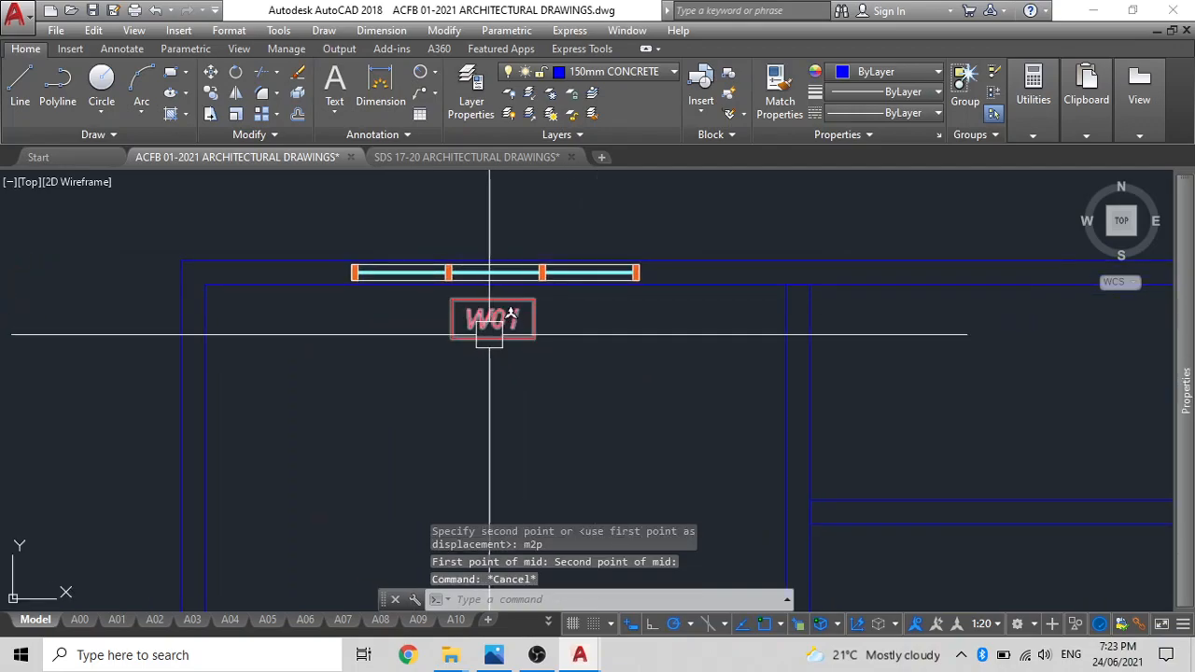
Draw a rectangle over the house's outer wall outline, from its upper-left to its lower-right outer corner.
key(Return)
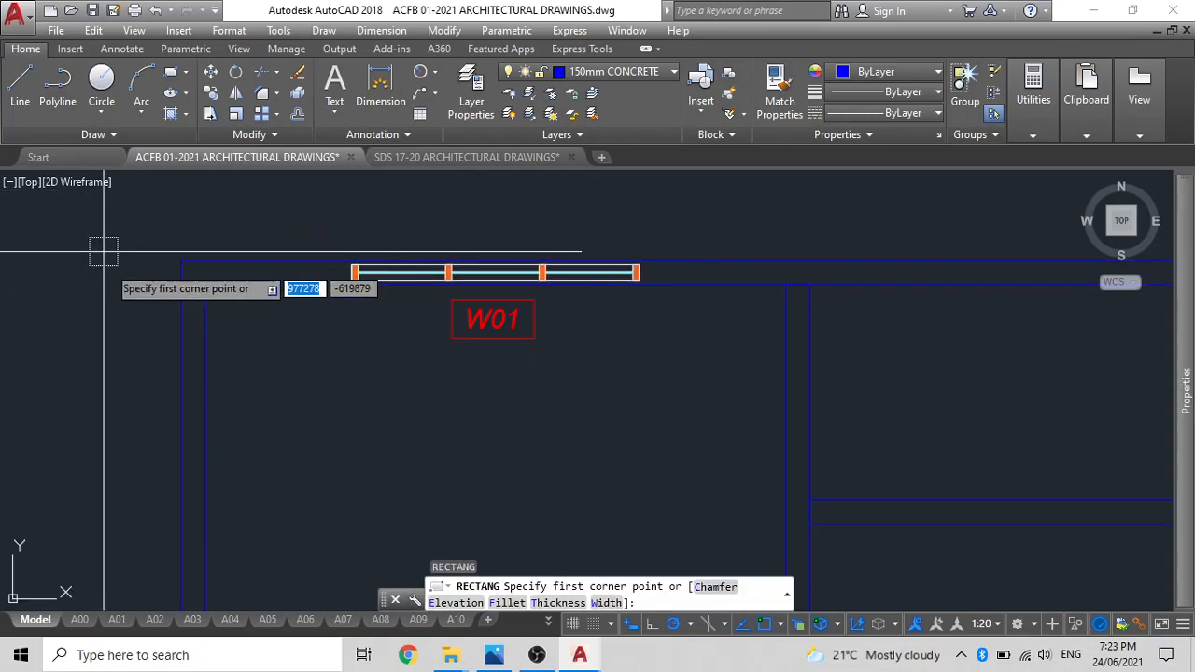
click(180, 262)
scroll(198, 414, down, 5)
middle_drag(201, 414, 211, 208)
middle_drag(476, 490, 485, 301)
click(507, 455)
scroll(587, 402, down, 5)
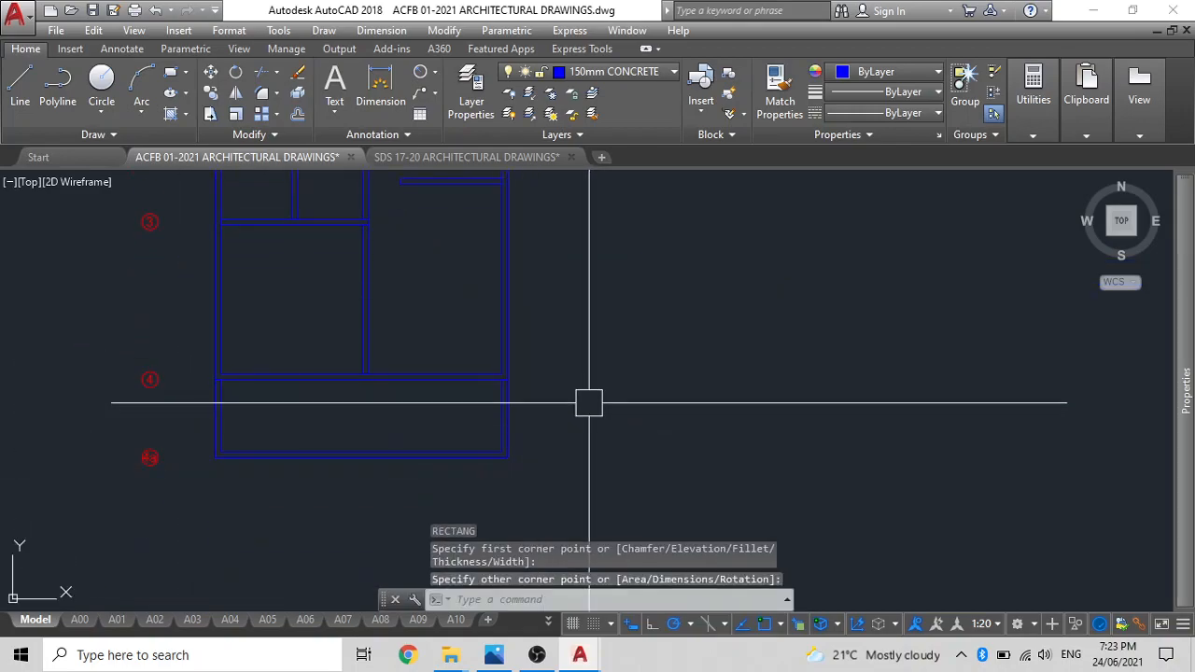
click(579, 422)
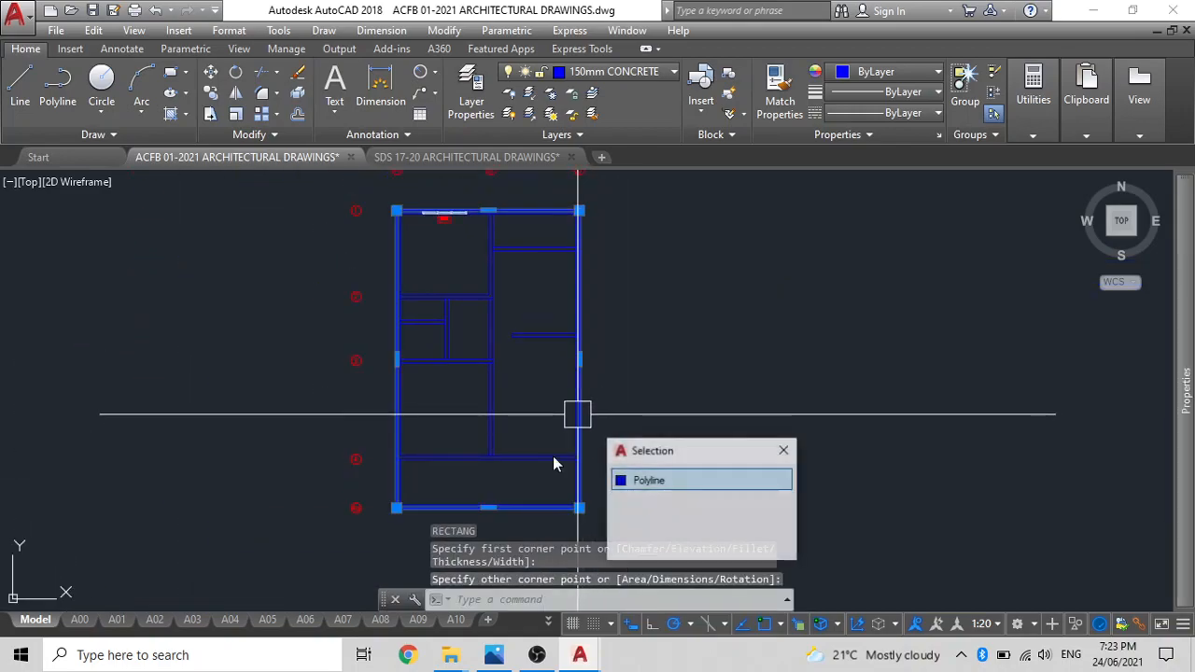
click(487, 508)
scroll(483, 435, up, 3)
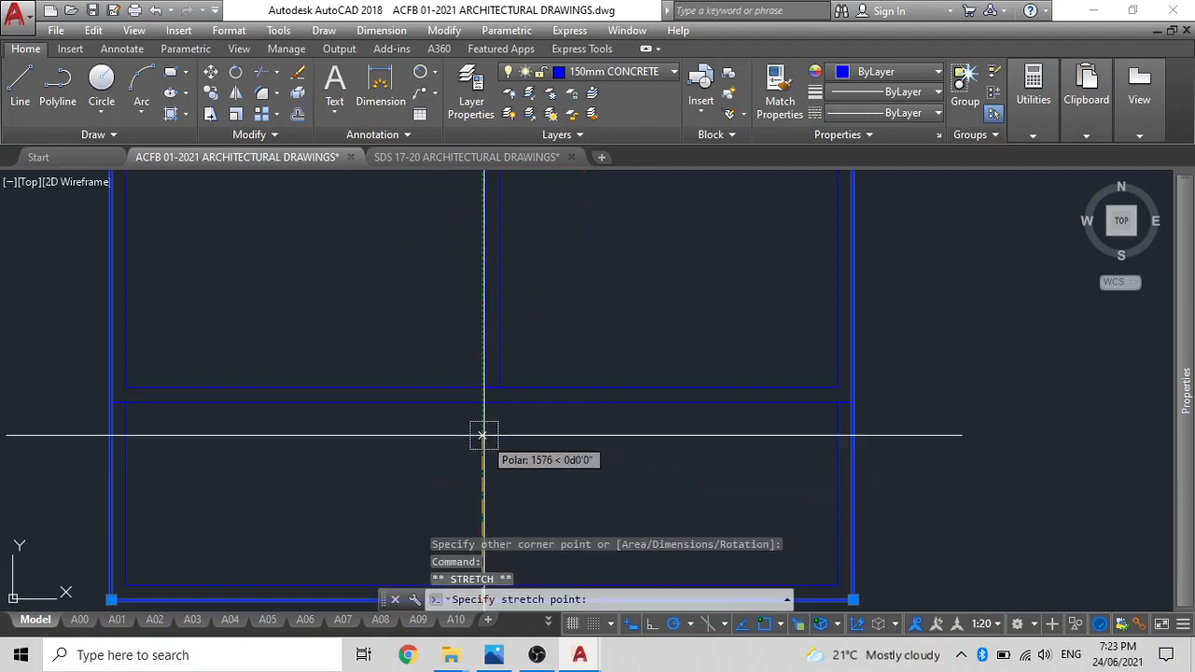
scroll(483, 395, down, 1)
scroll(513, 422, down, 2)
middle_drag(519, 425, 538, 579)
middle_drag(535, 341, 544, 437)
scroll(528, 276, up, 6)
middle_drag(537, 282, 599, 360)
key(Escape)
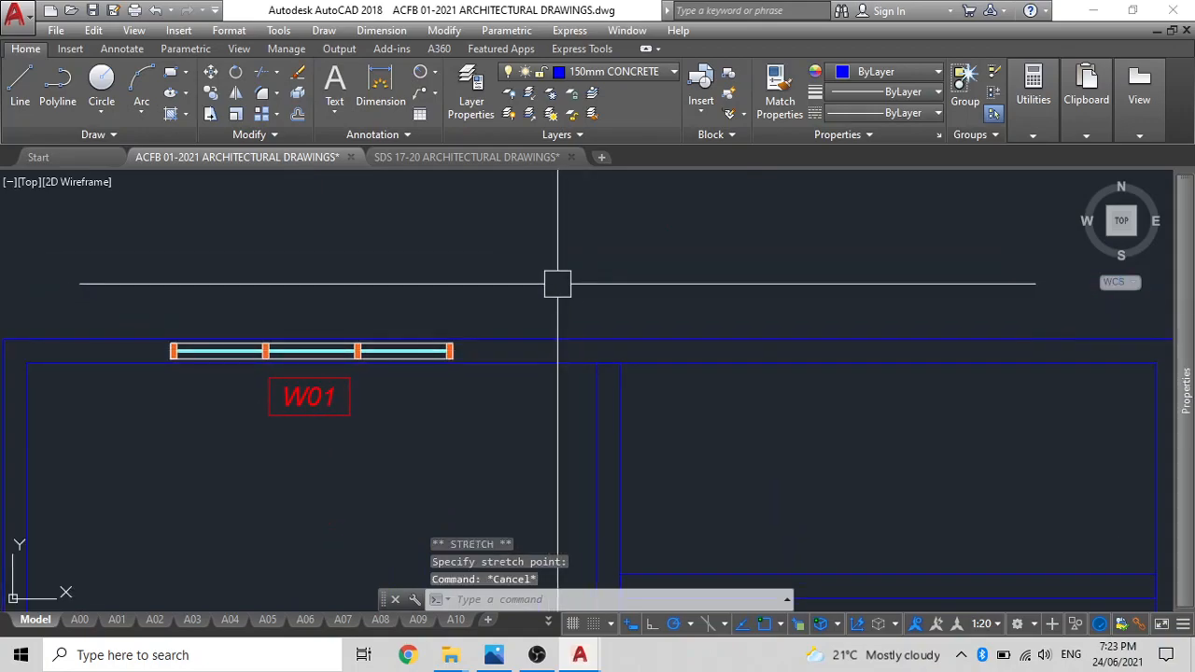
Offset the outer outline rectangle about 98 outward as a guide beyond the walls.
text(o)
key(Return)
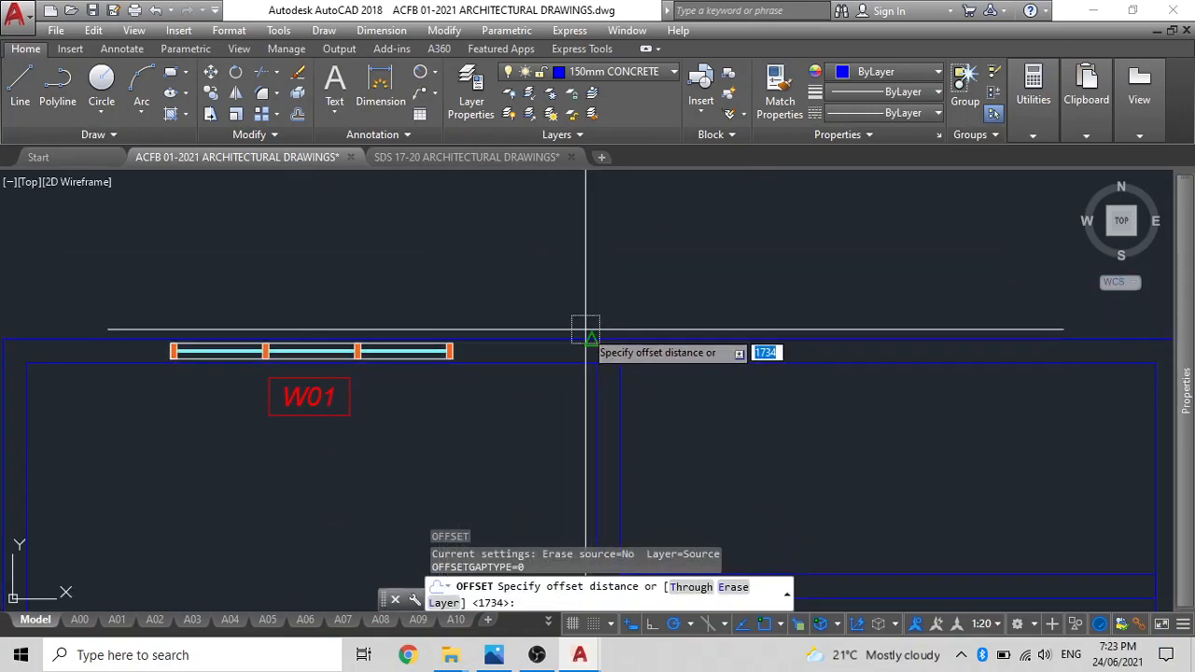
click(591, 339)
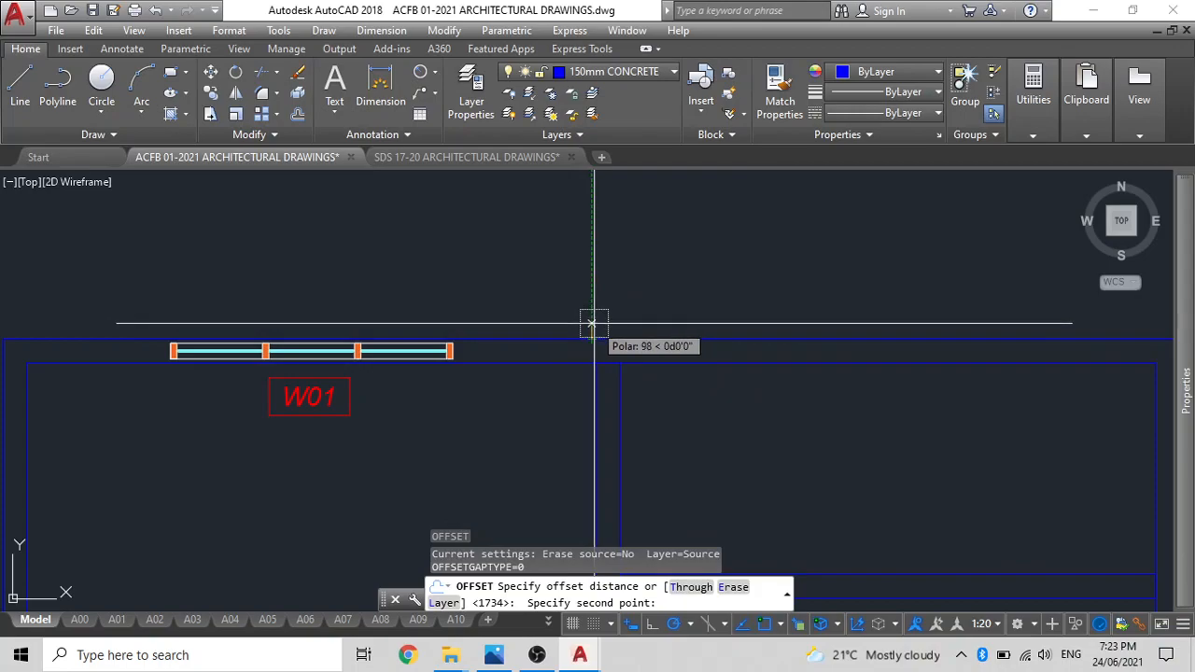
click(594, 323)
click(592, 337)
click(582, 255)
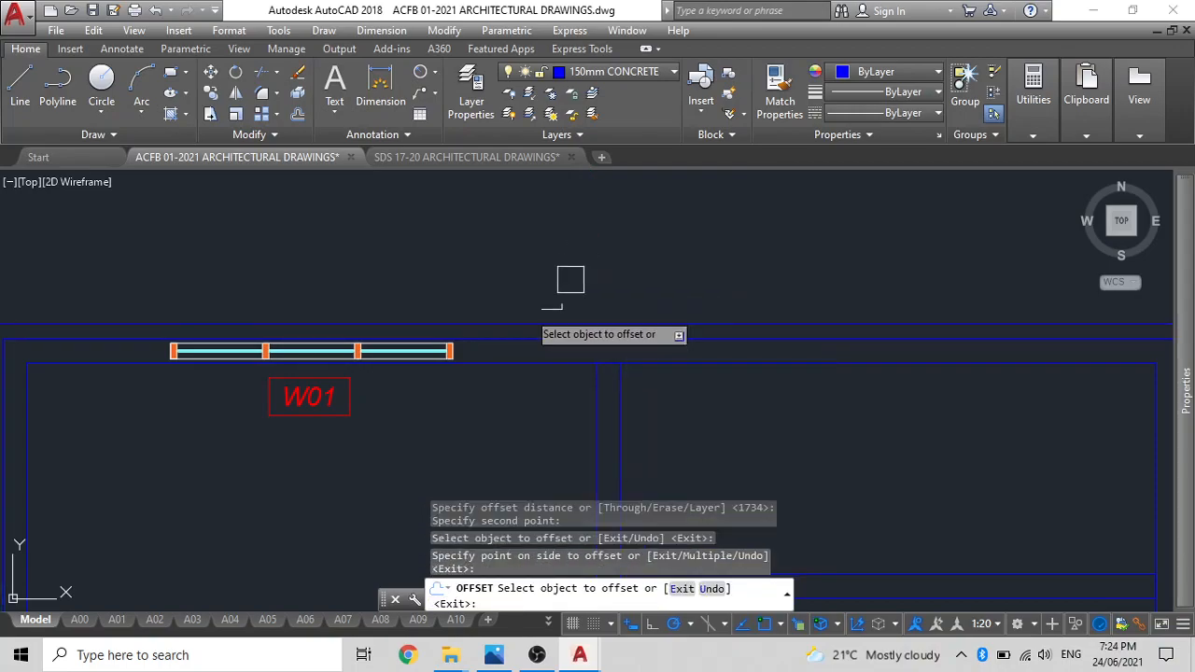
key(Escape)
Move the W01 tag by its text's lower-left point straight up onto the guide above the top wall, and erase the guide.
click(312, 398)
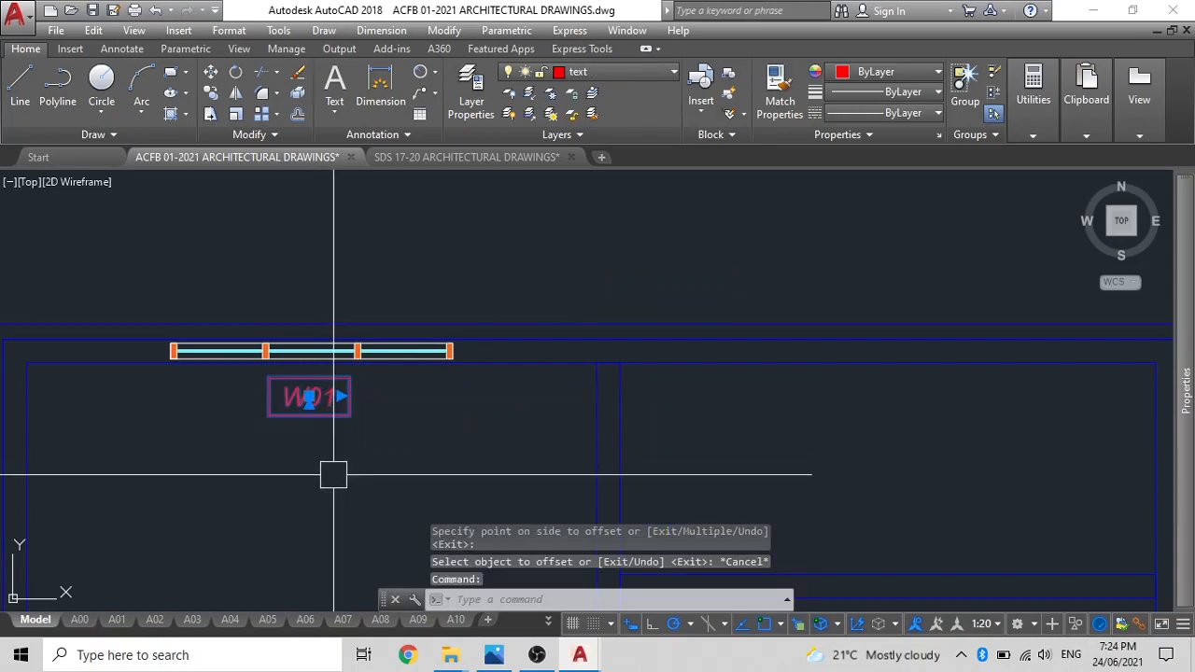
text(mv)
key(Return)
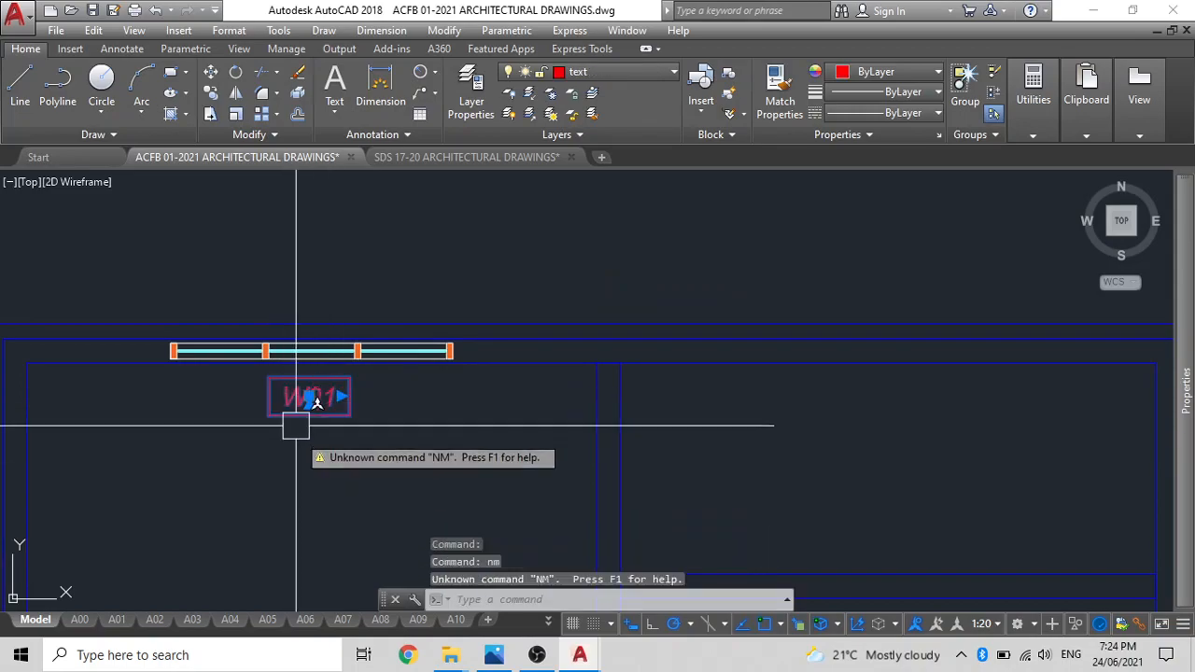
text(m)
key(Return)
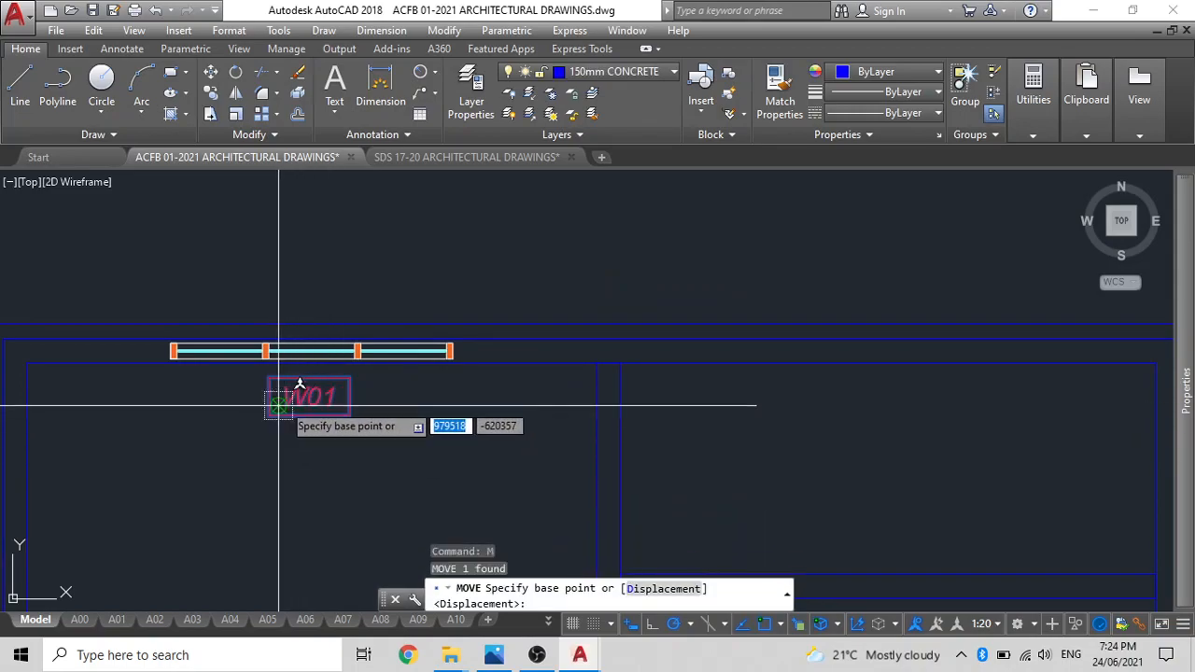
click(277, 407)
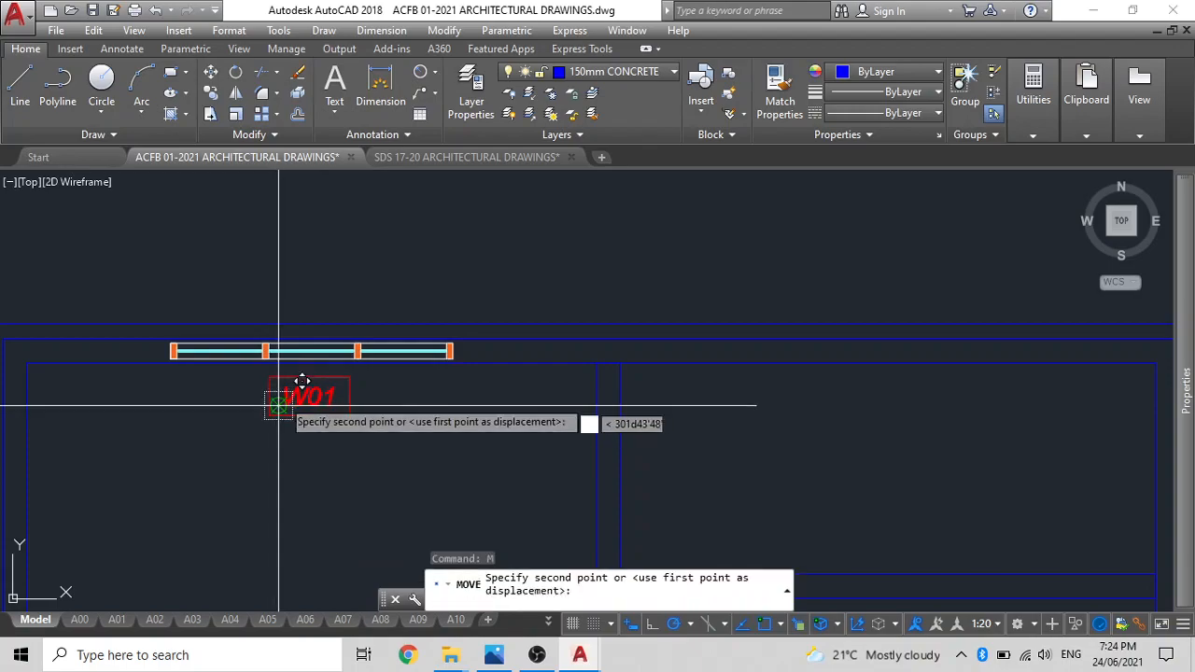
click(277, 323)
key(Escape)
click(416, 317)
key(Delete)
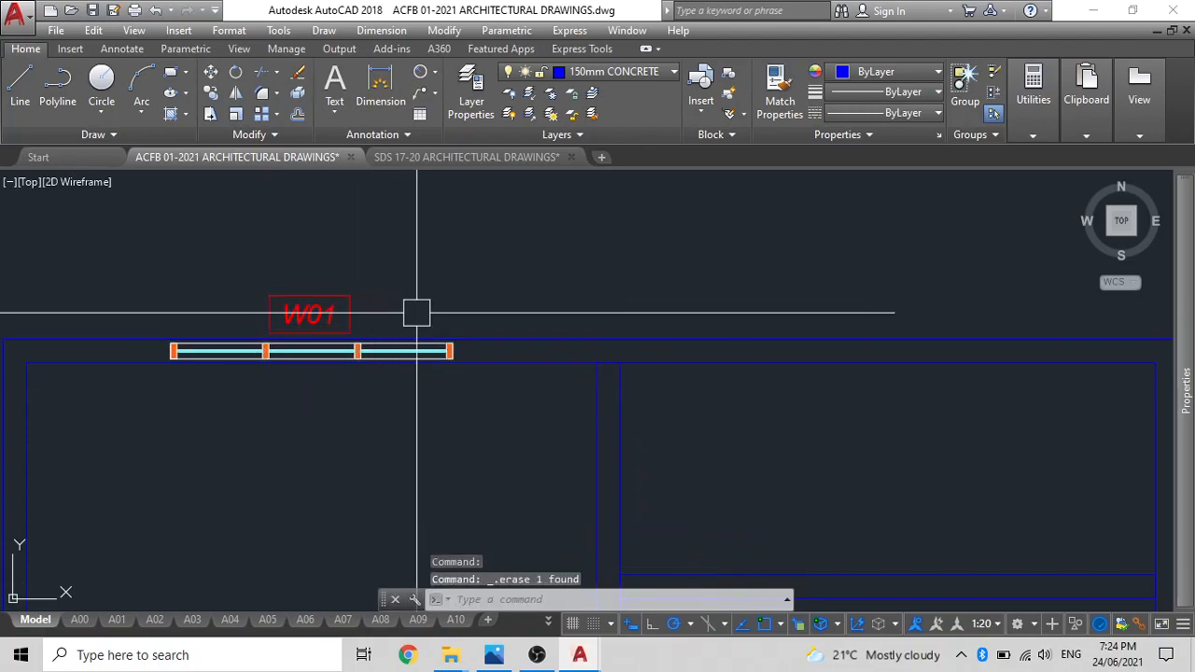
Delete the duplicate window lying on top of window W01 in the upper-left room's top wall.
scroll(420, 368, down, 3)
scroll(320, 317, up, 4)
scroll(317, 326, down, 1)
scroll(317, 329, down, 2)
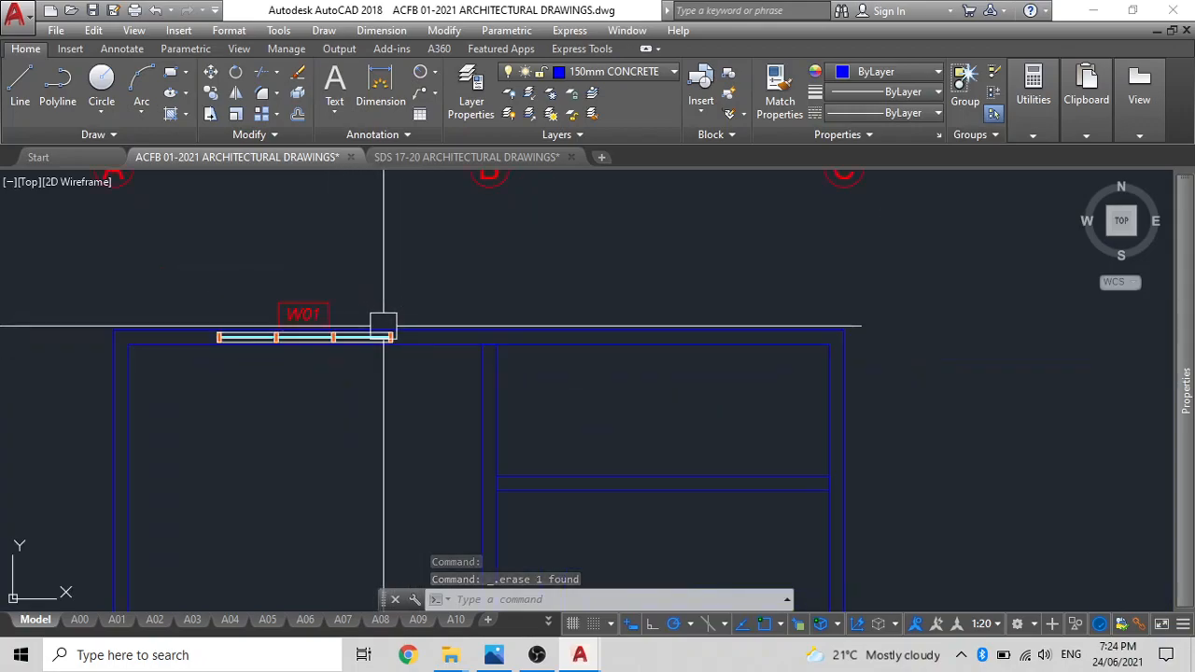
mouse_move(408, 423)
middle_down()
mouse_move(395, 373)
mouse_move(480, 326)
middle_up()
scroll(324, 262, up, 4)
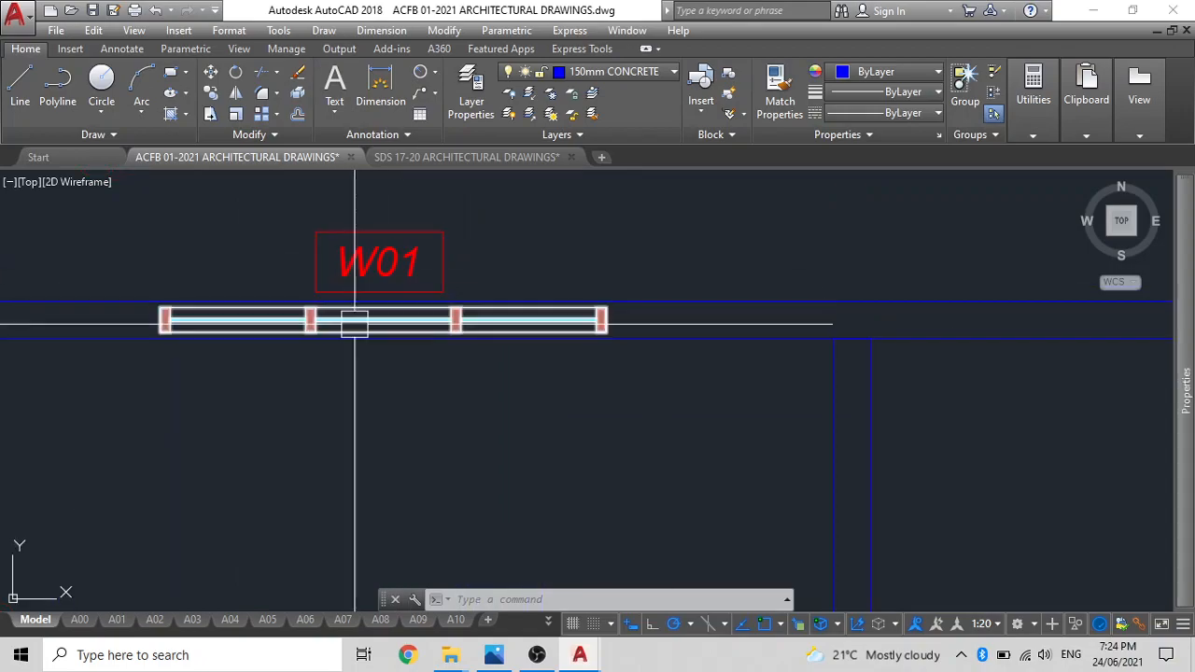
click(360, 328)
scroll(365, 323, down, 2)
key(Delete)
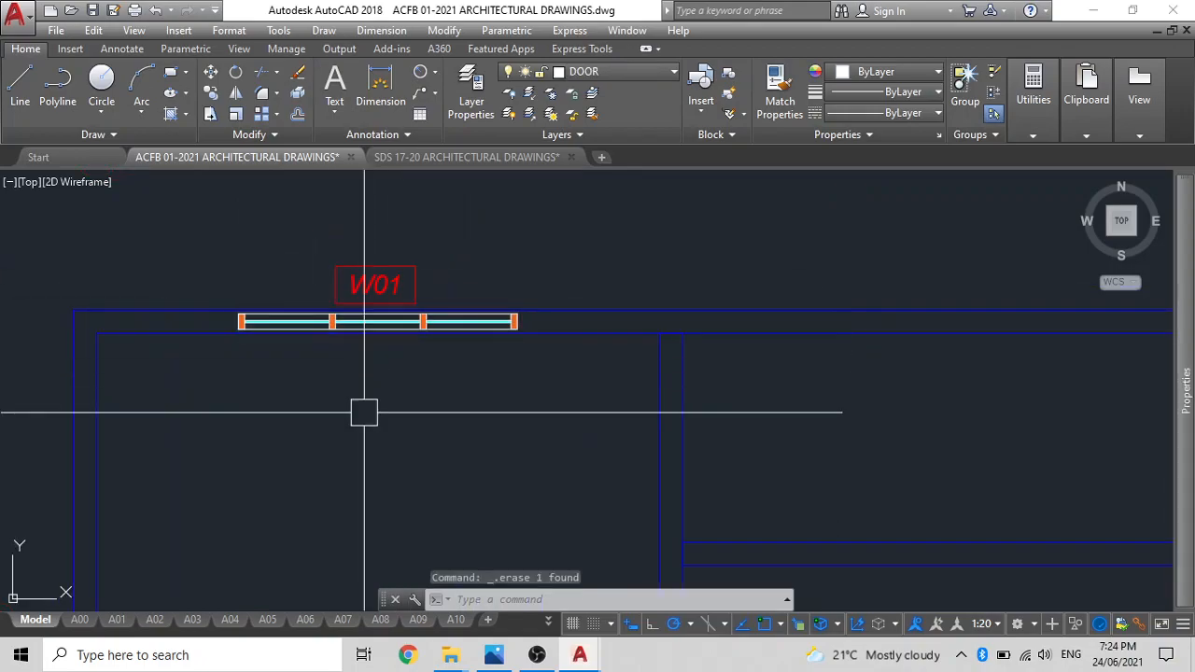
key(Escape)
Copy window W02 with its tag by the window's lower-edge midpoint into the upper-left room of the plan.
scroll(366, 396, down, 4)
middle_drag(385, 375, 459, 286)
scroll(382, 328, down, 4)
middle_drag(392, 336, 657, 372)
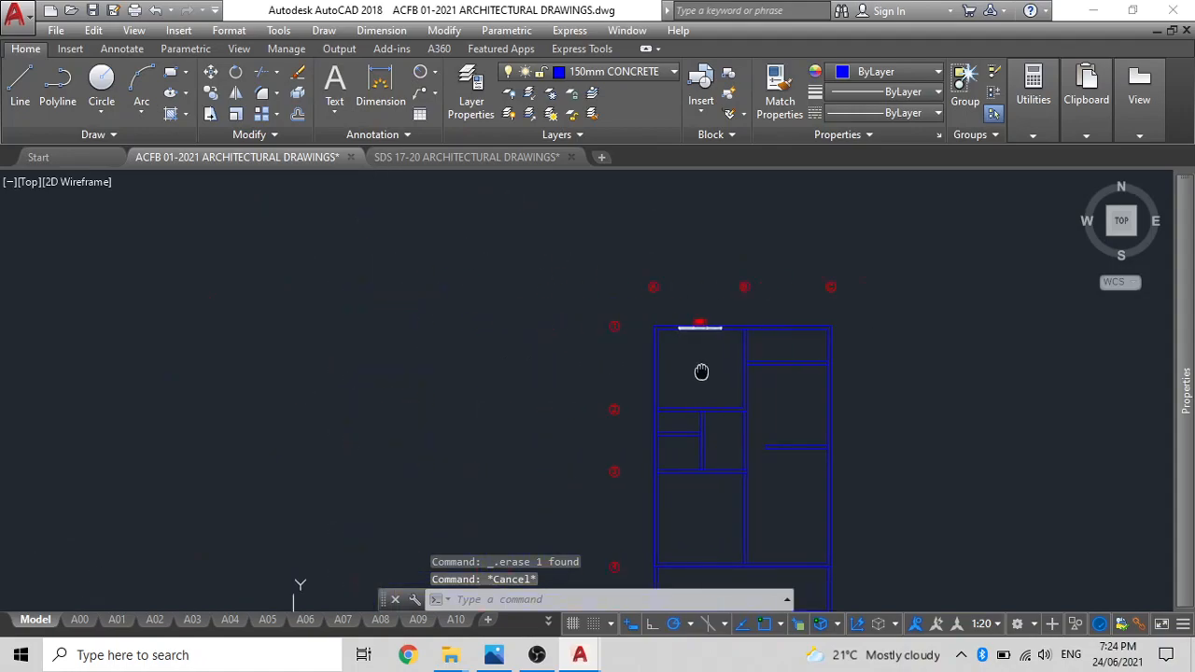
scroll(383, 313, up, 5)
scroll(457, 336, up, 2)
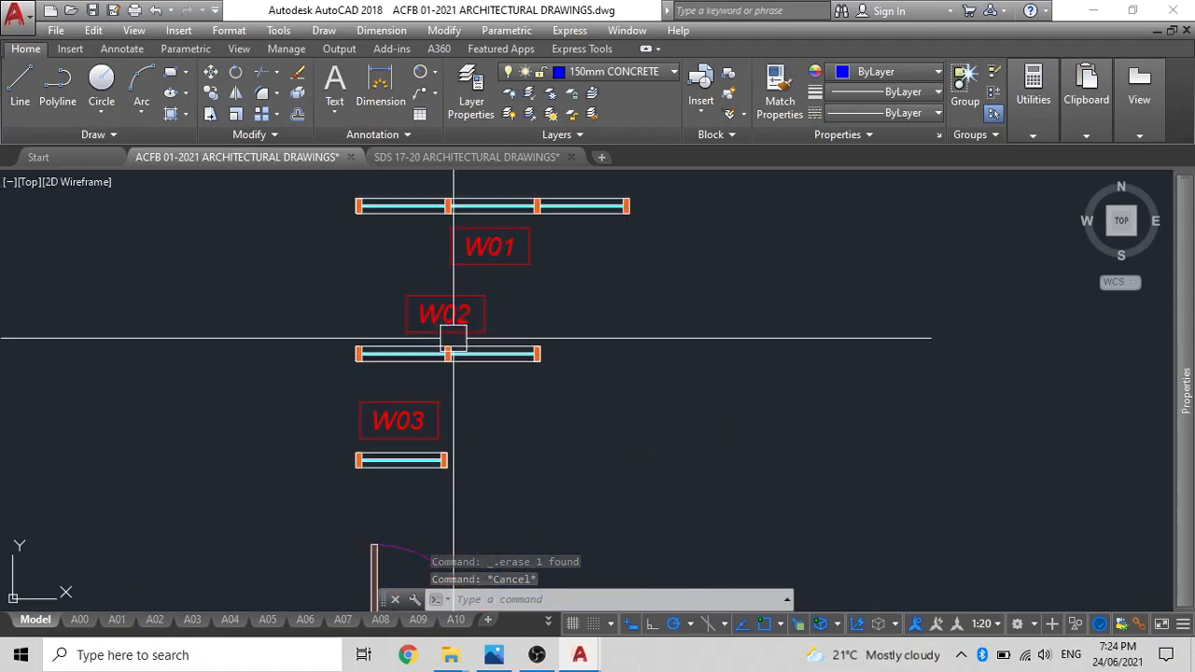
click(446, 315)
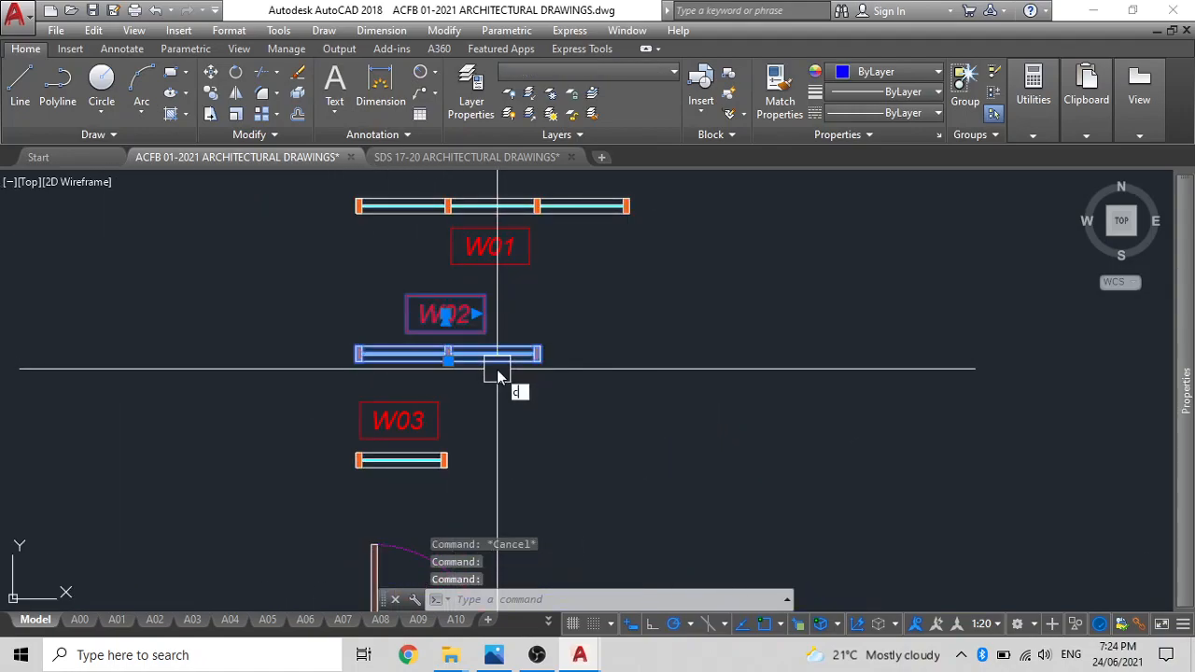
text(co)
key(Return)
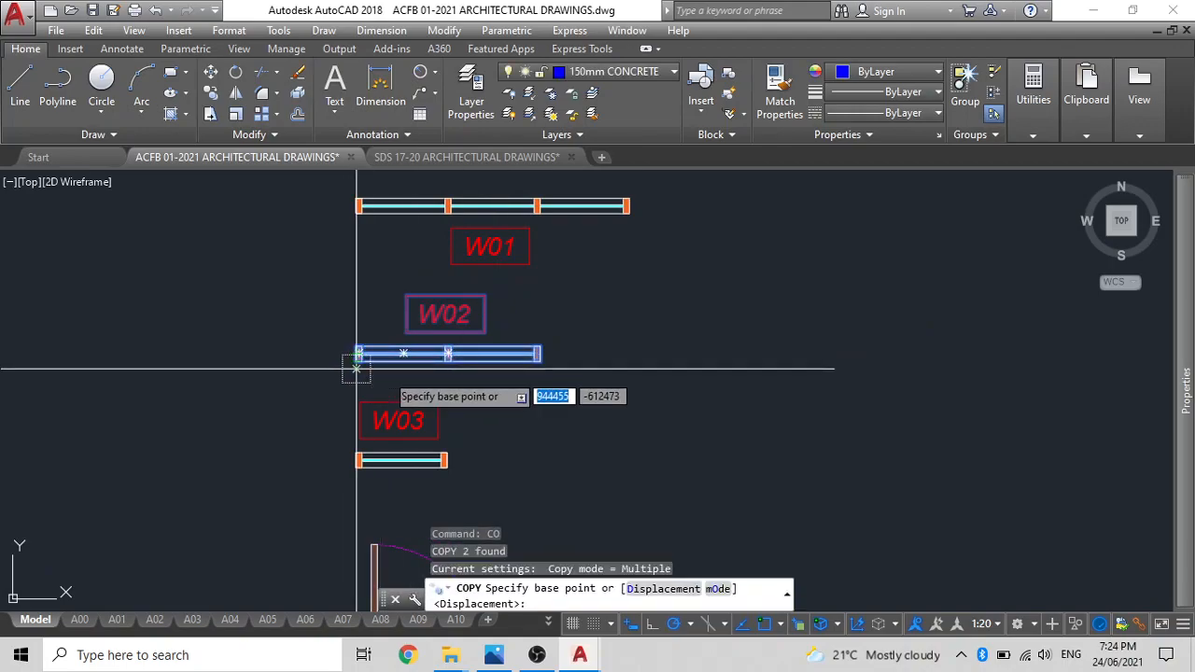
scroll(474, 361, up, 5)
click(392, 318)
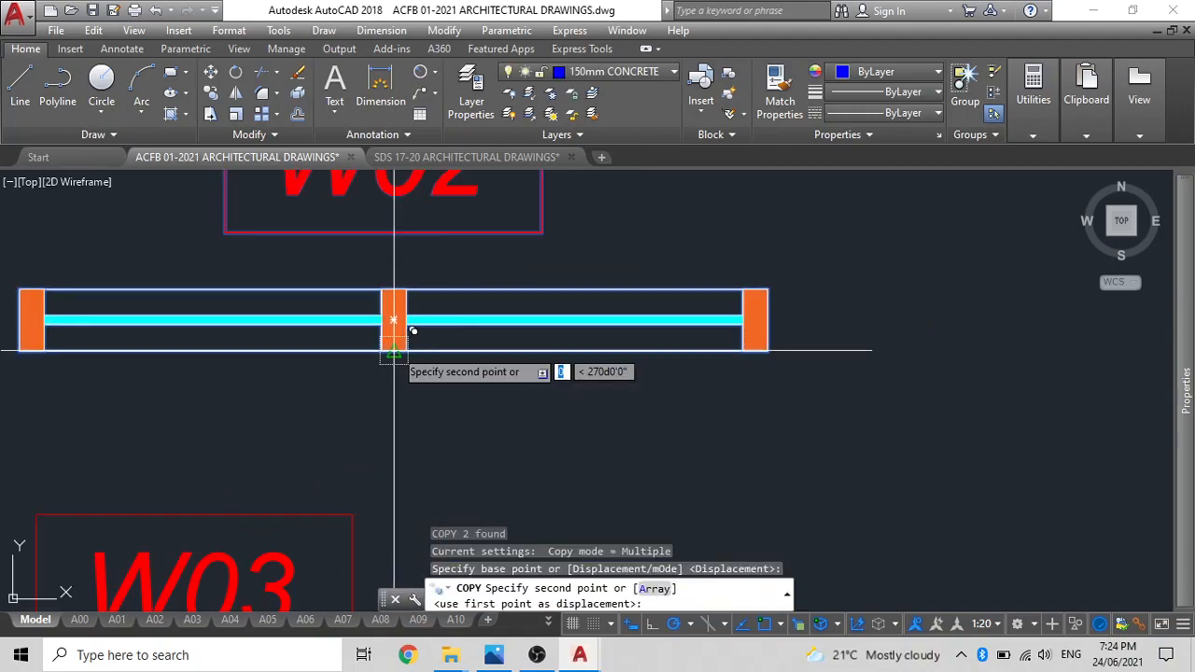
scroll(593, 372, down, 8)
middle_drag(606, 372, 346, 293)
scroll(607, 382, up, 10)
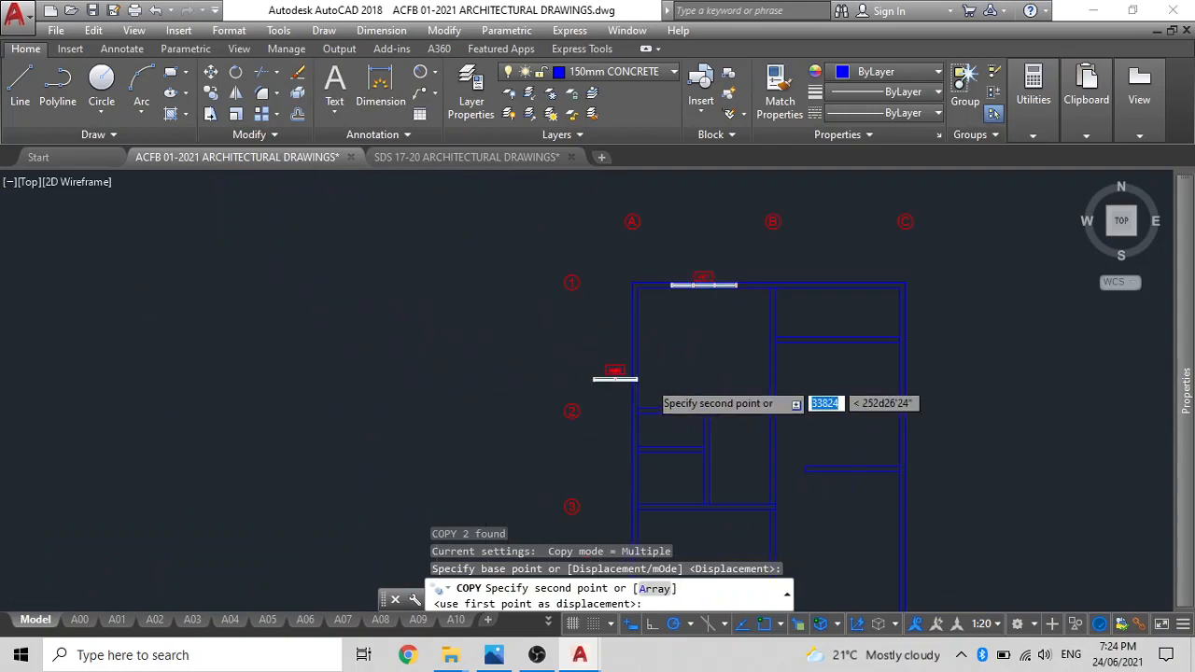
click(732, 316)
key(Escape)
Rotate the copied W02 window and tag 90 degrees counterclockwise about the window's lower-right corner.
click(775, 359)
click(690, 278)
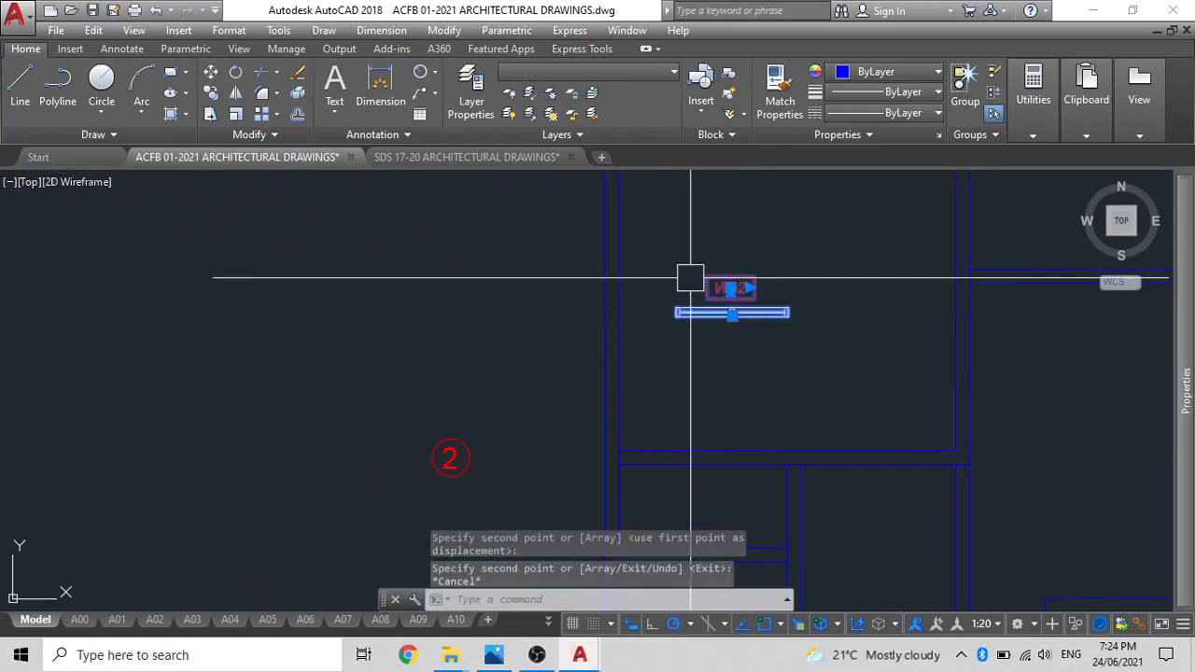
text(ro)
key(Return)
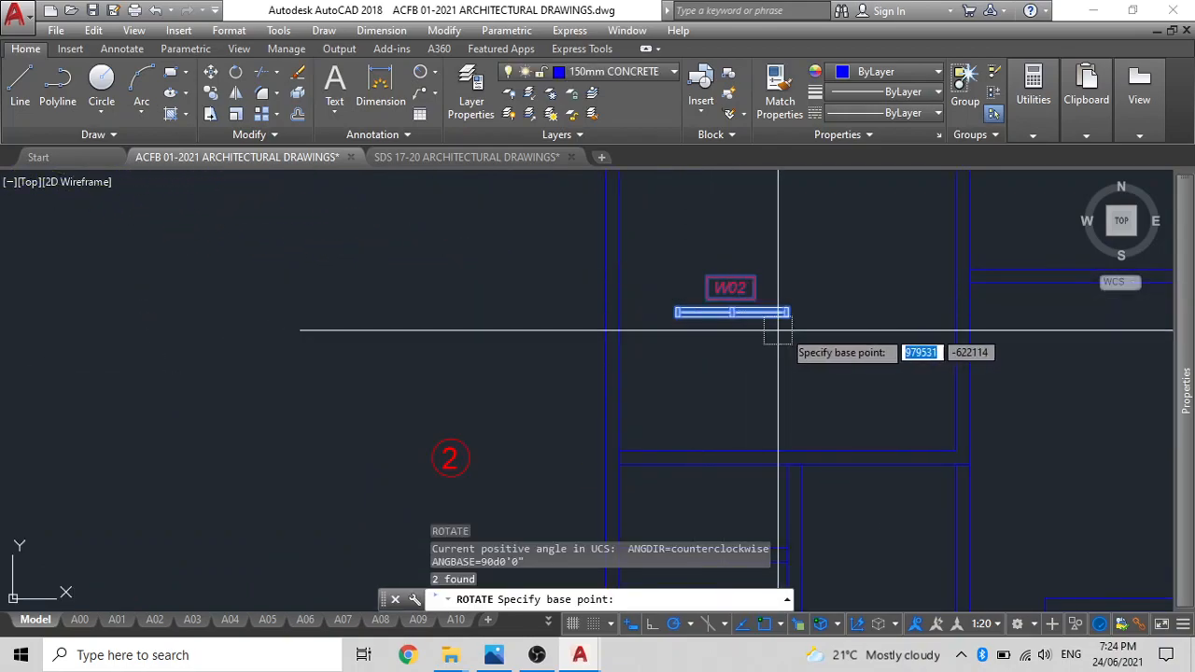
click(789, 314)
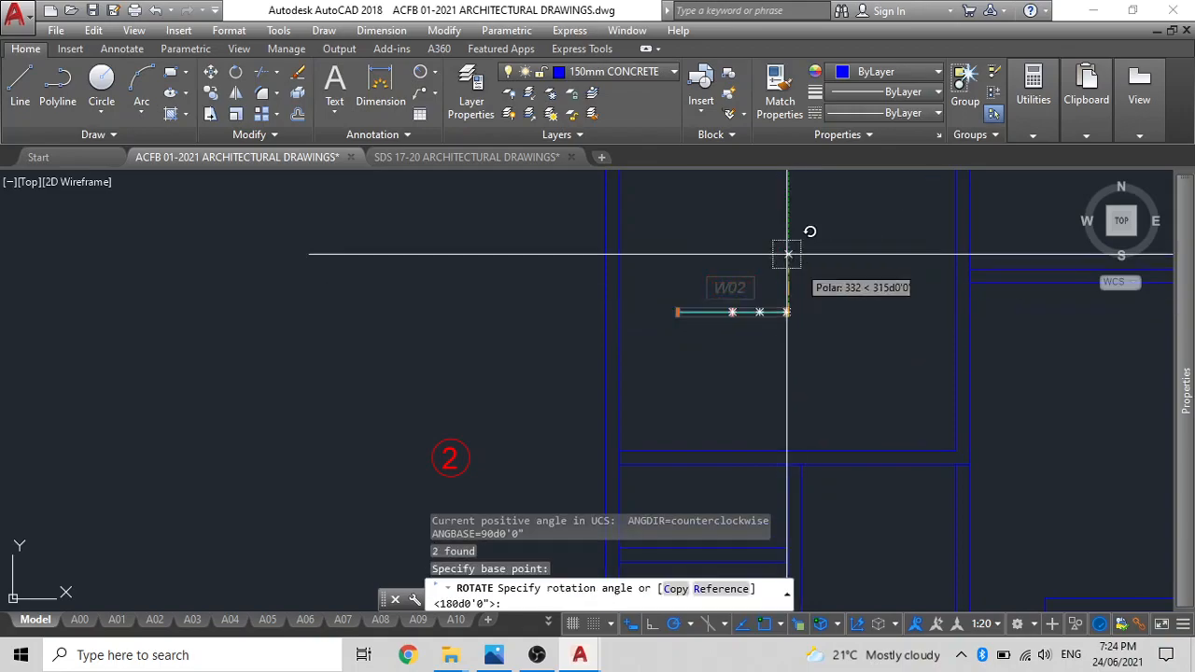
click(362, 320)
Move window W02 and its tag by the window's right-edge midpoint to midway between the inner corners of the upper-left room's left wall.
click(859, 407)
click(705, 345)
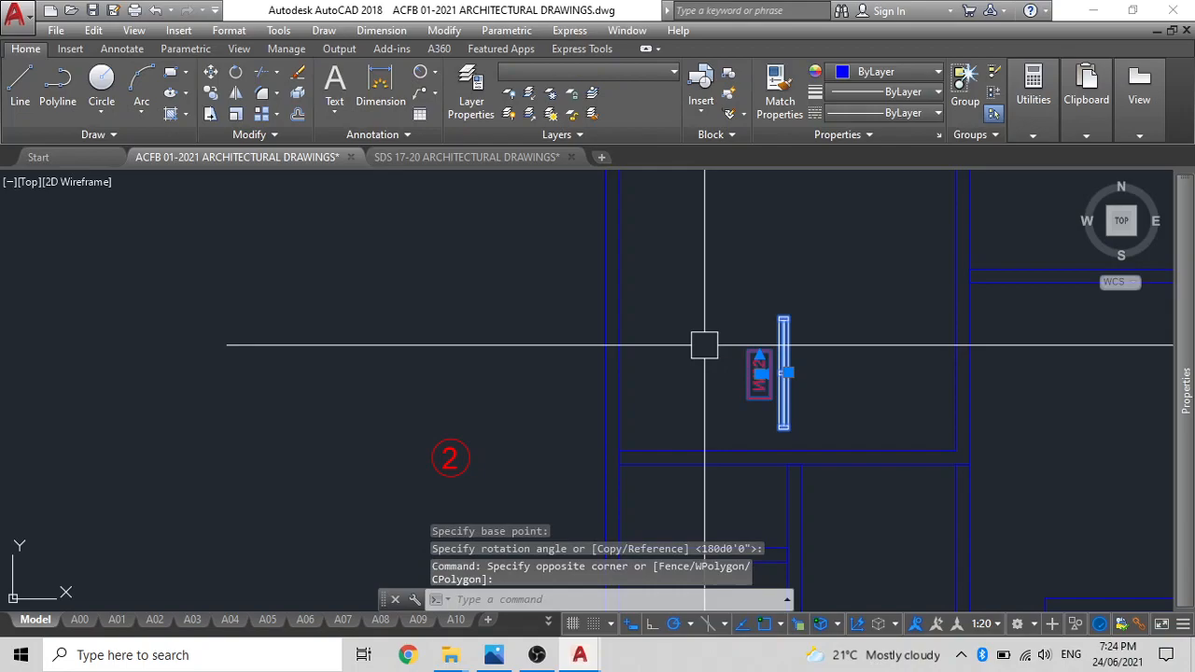
text(m)
key(Return)
scroll(809, 367, up, 5)
click(709, 362)
scroll(460, 336, down, 5)
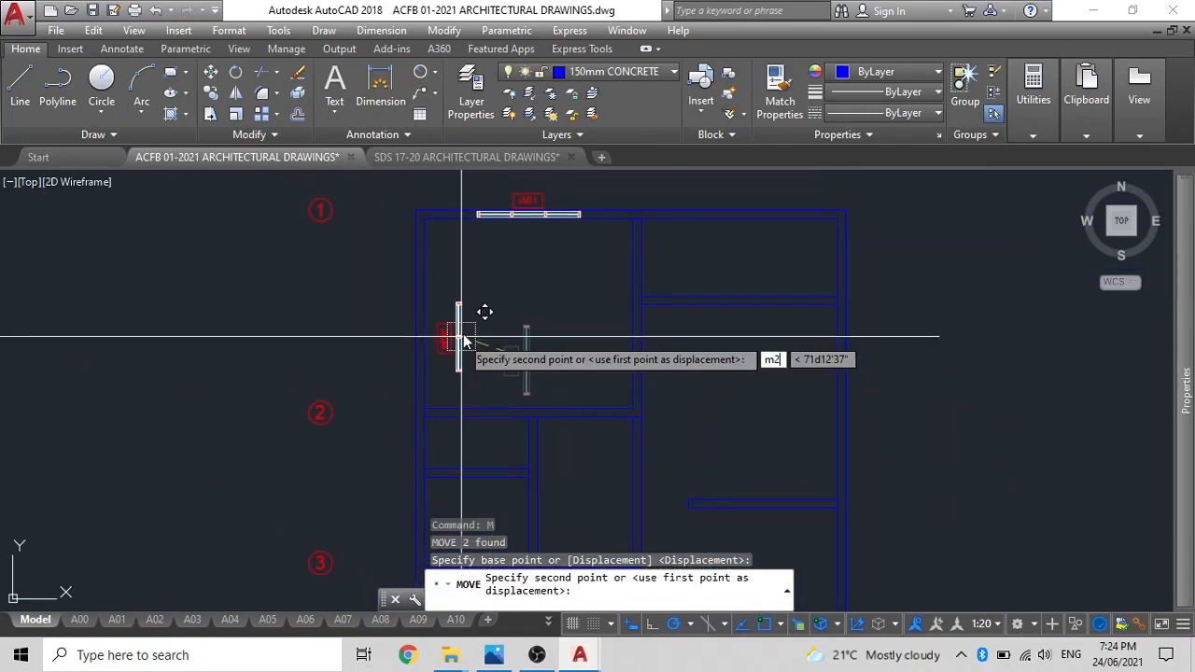
text(m2p)
key(Return)
scroll(453, 339, up, 3)
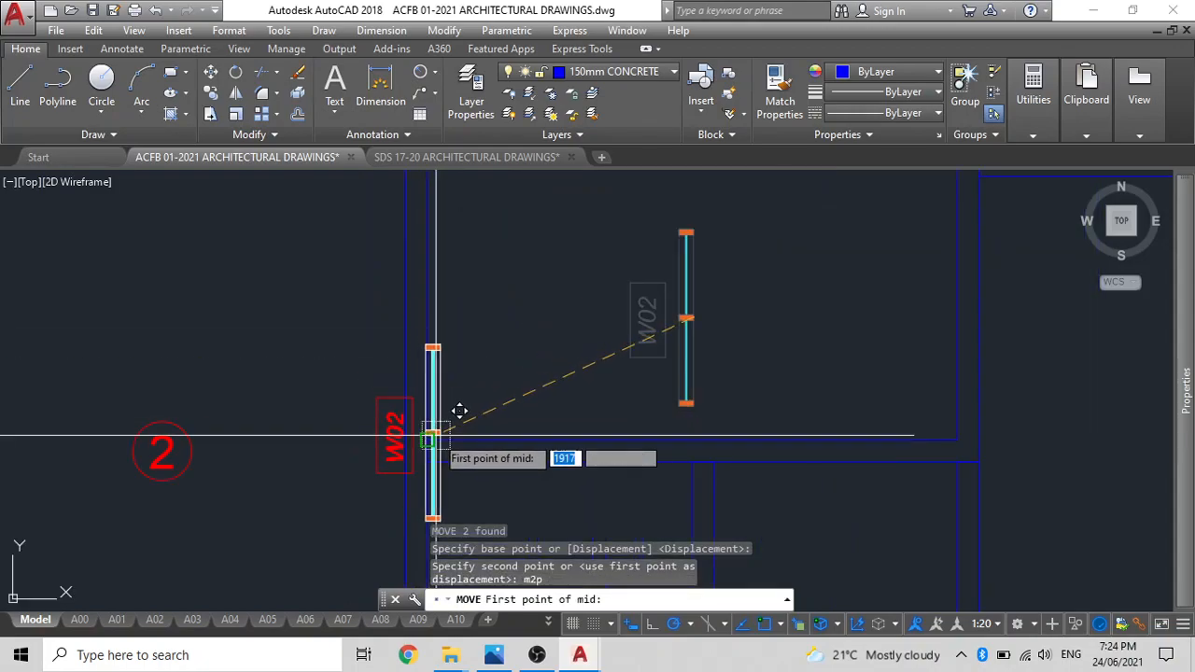
click(450, 415)
scroll(454, 415, down, 4)
scroll(455, 334, up, 5)
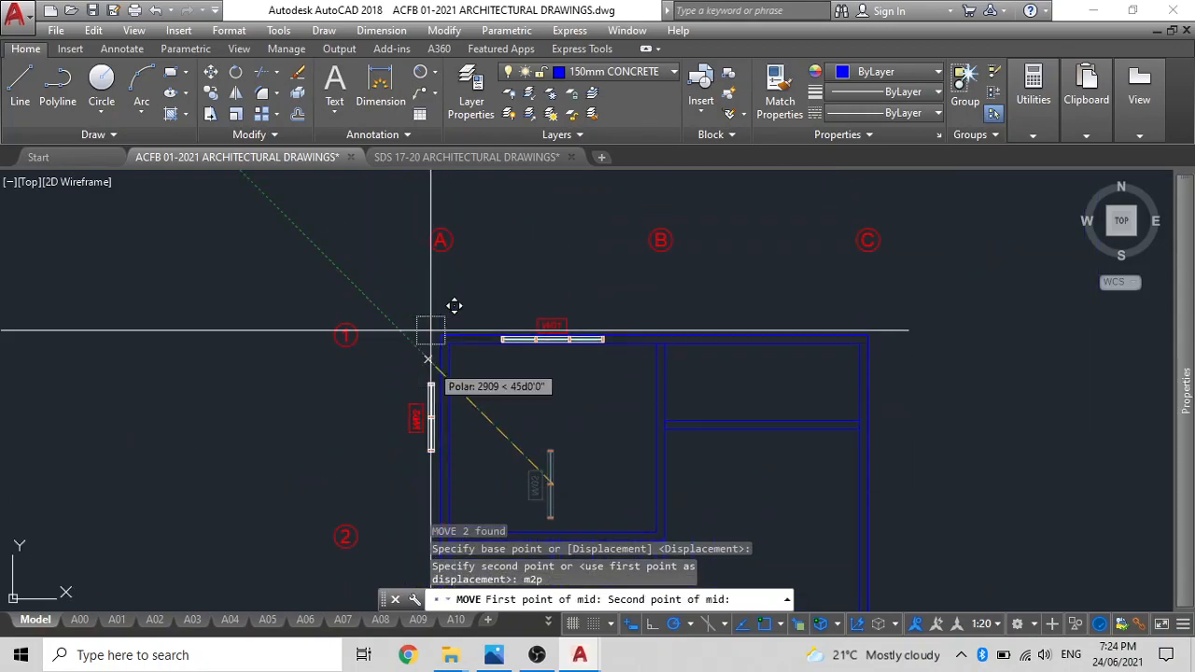
click(463, 380)
scroll(464, 379, down, 4)
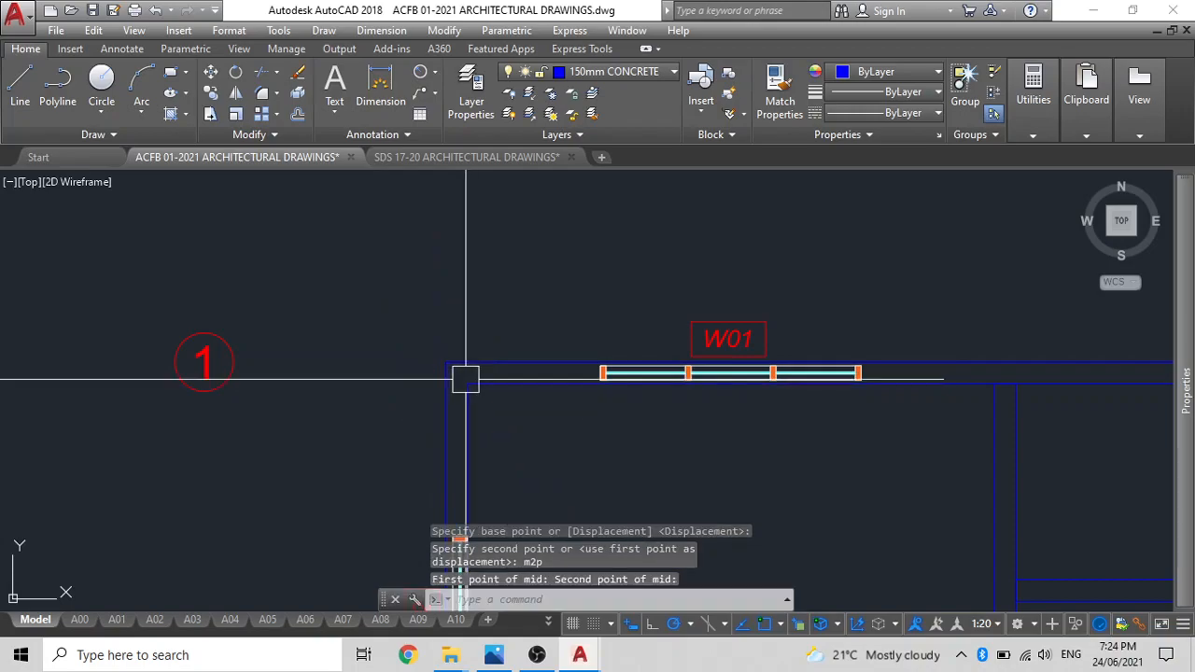
middle_drag(479, 445, 467, 288)
key(Escape)
scroll(467, 331, up, 4)
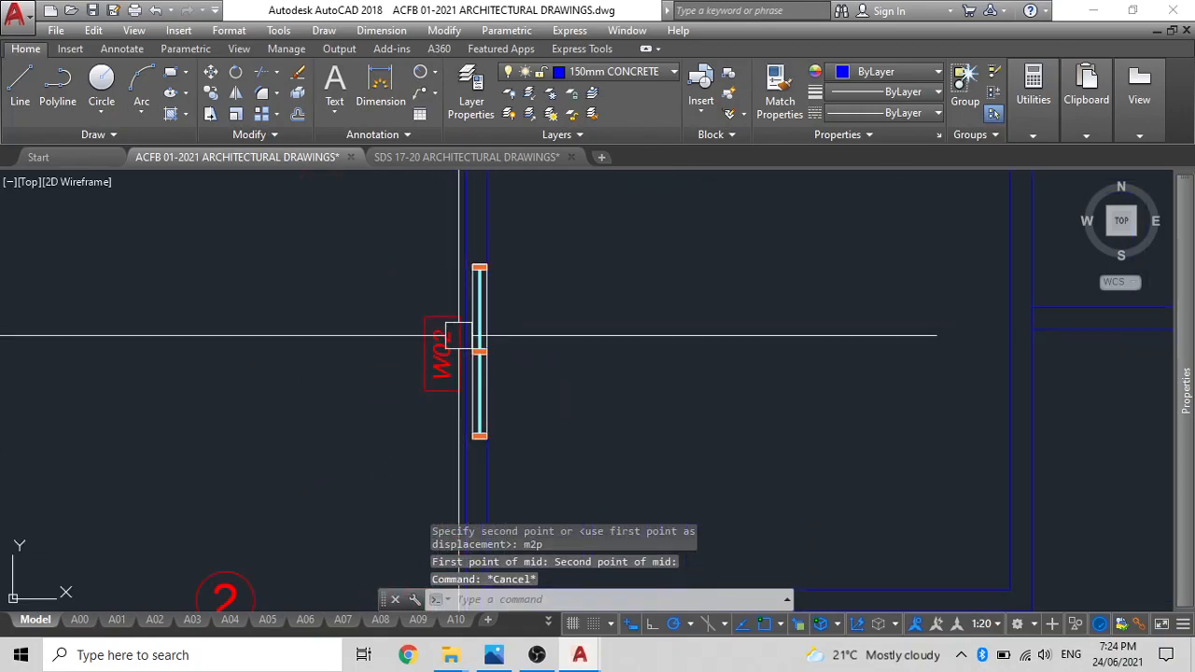
Copy window W01 with its tag from the inner wall line below it to the horizontal wall of the upper-right room.
key(Escape)
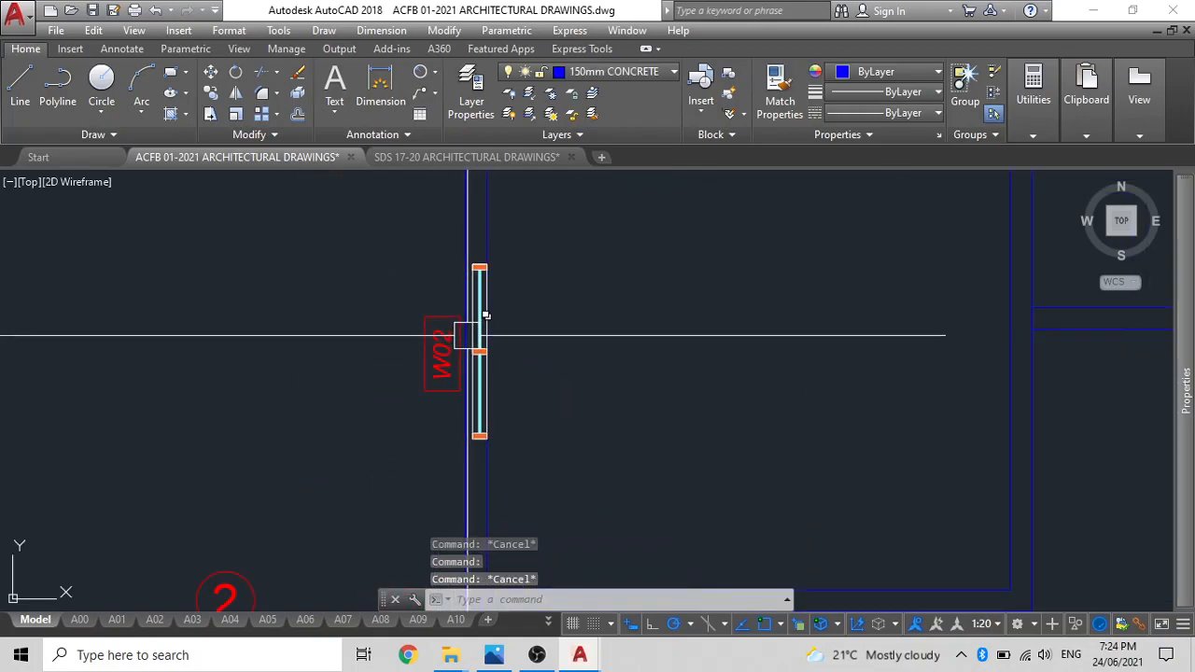
scroll(467, 336, down, 3)
scroll(560, 325, up, 6)
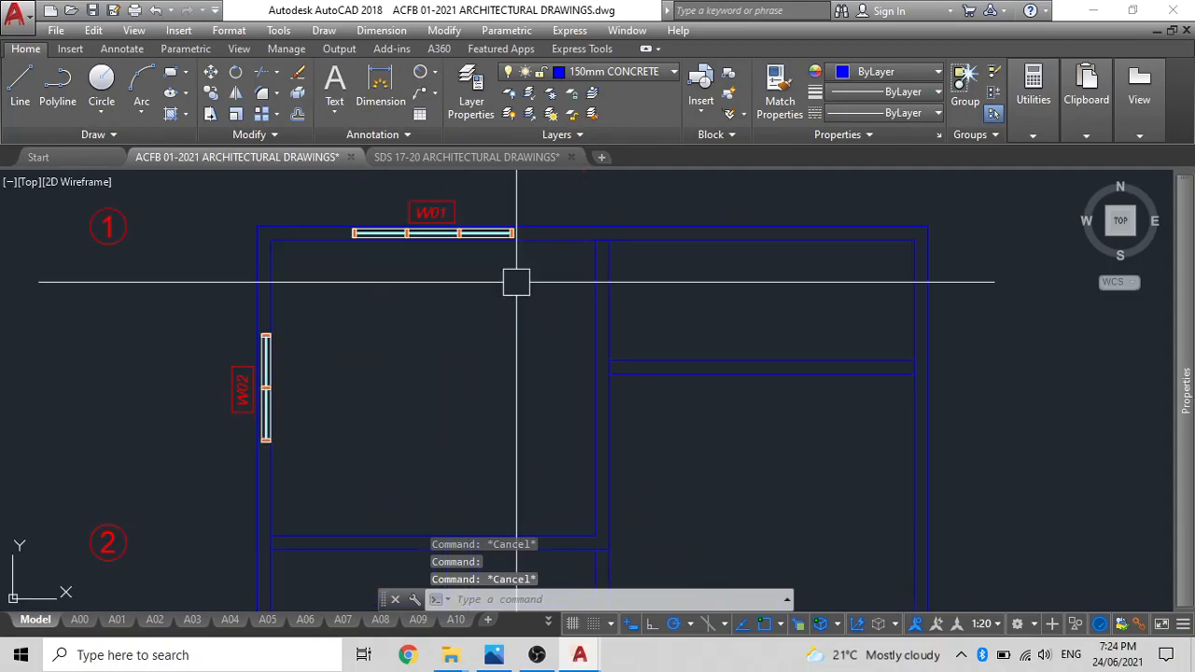
scroll(758, 397, down, 4)
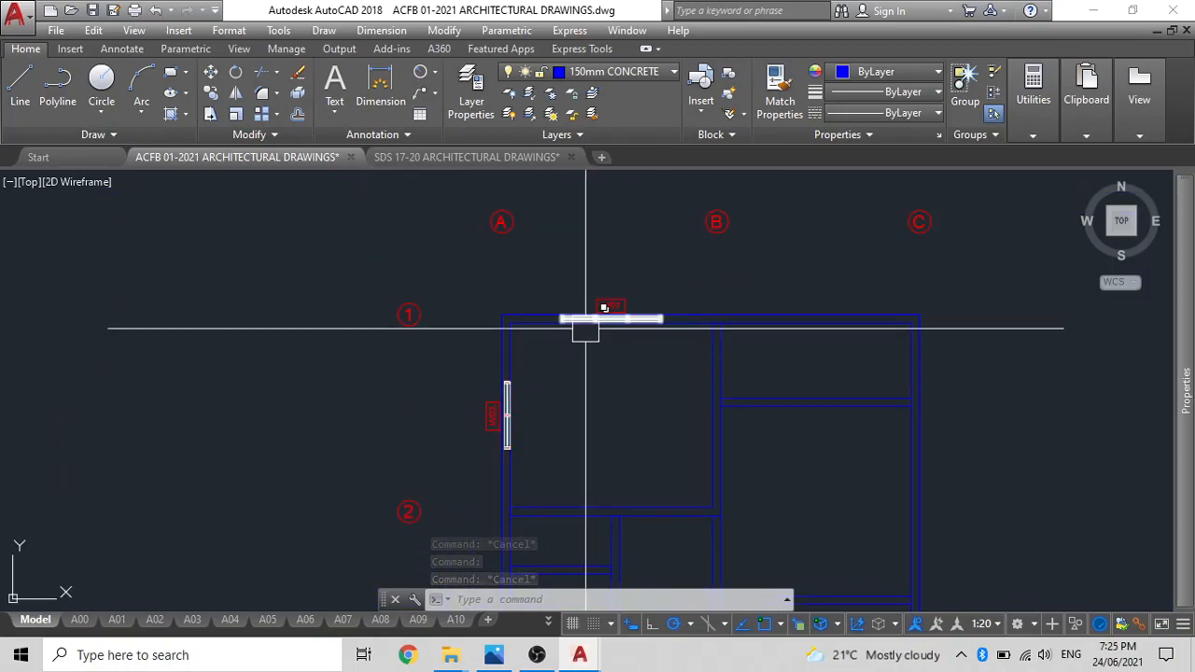
scroll(601, 324, up, 5)
click(606, 307)
click(608, 249)
click(606, 244)
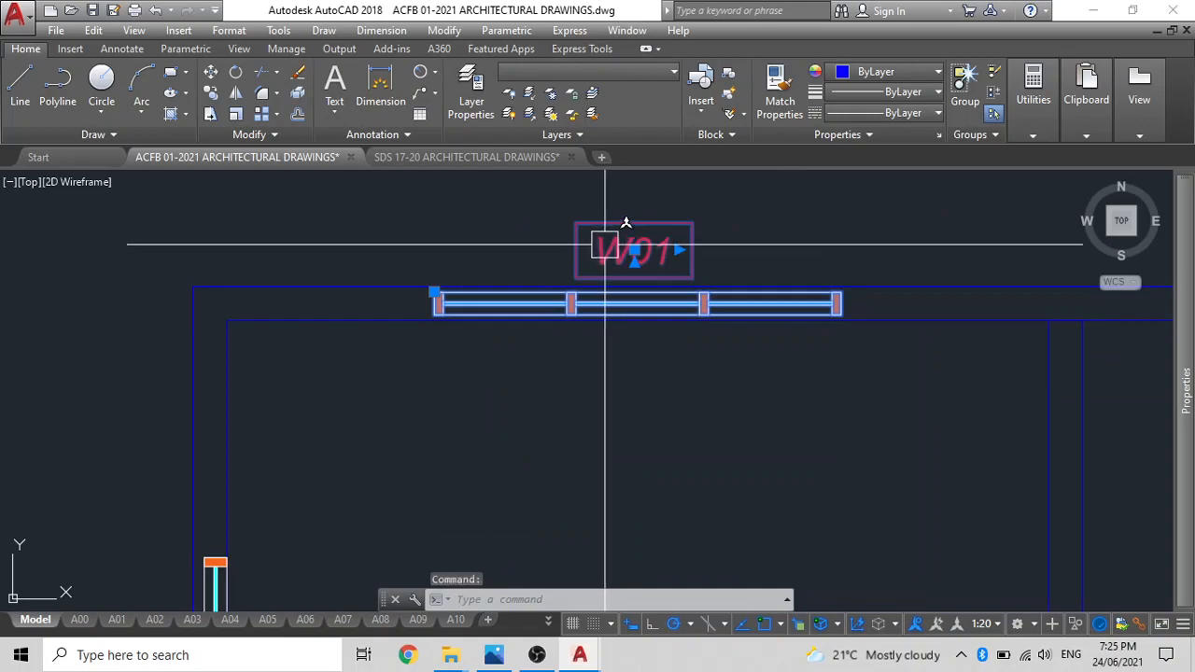
text(co)
key(Return)
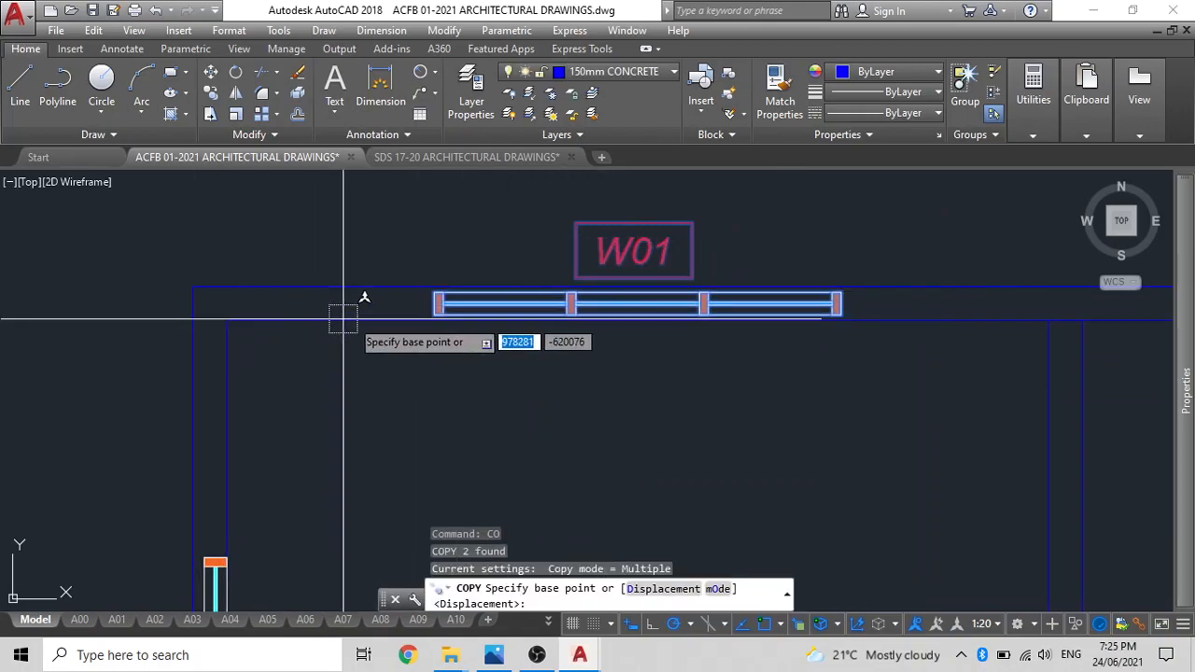
scroll(597, 326, up, 4)
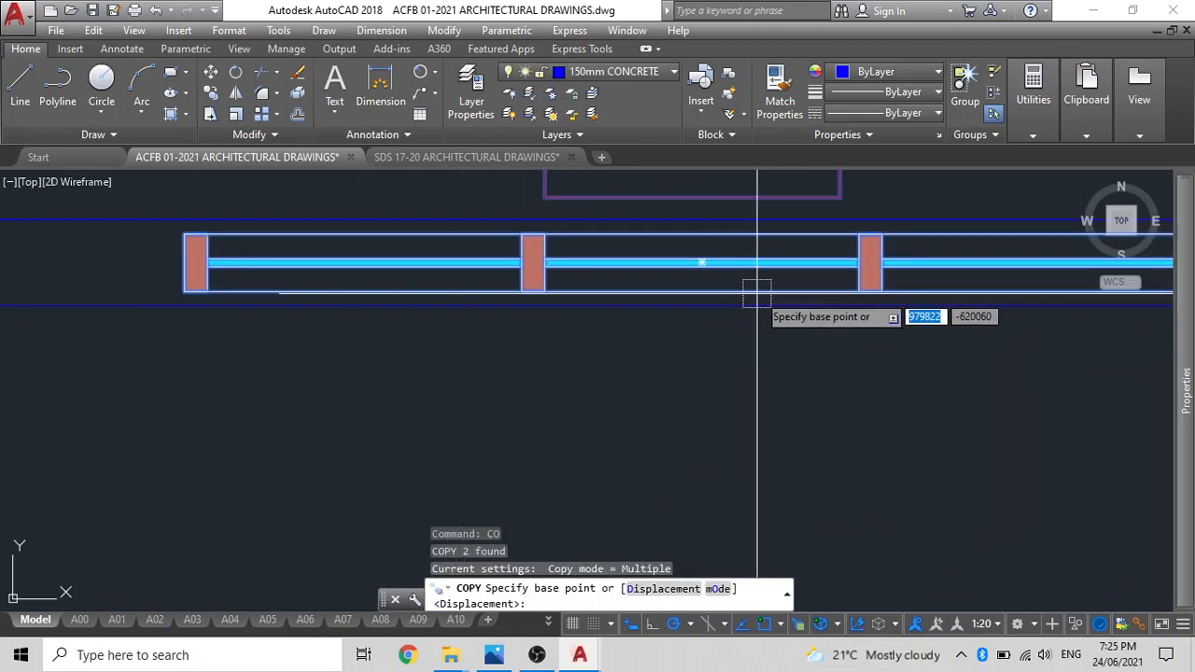
click(703, 306)
scroll(600, 345, down, 8)
middle_drag(617, 361, 359, 241)
scroll(688, 358, up, 4)
click(694, 345)
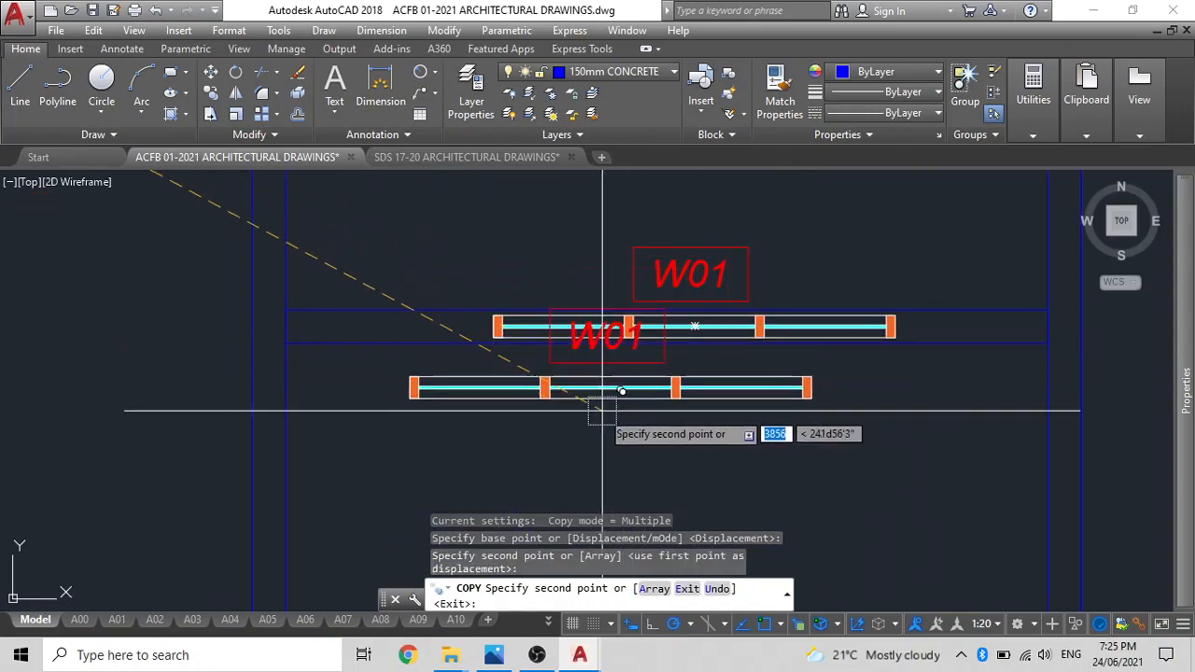
key(Escape)
Move the copied W01 window and tag by the window's centre to midway between the ends of the upper-right room's horizontal wall.
click(720, 333)
click(699, 276)
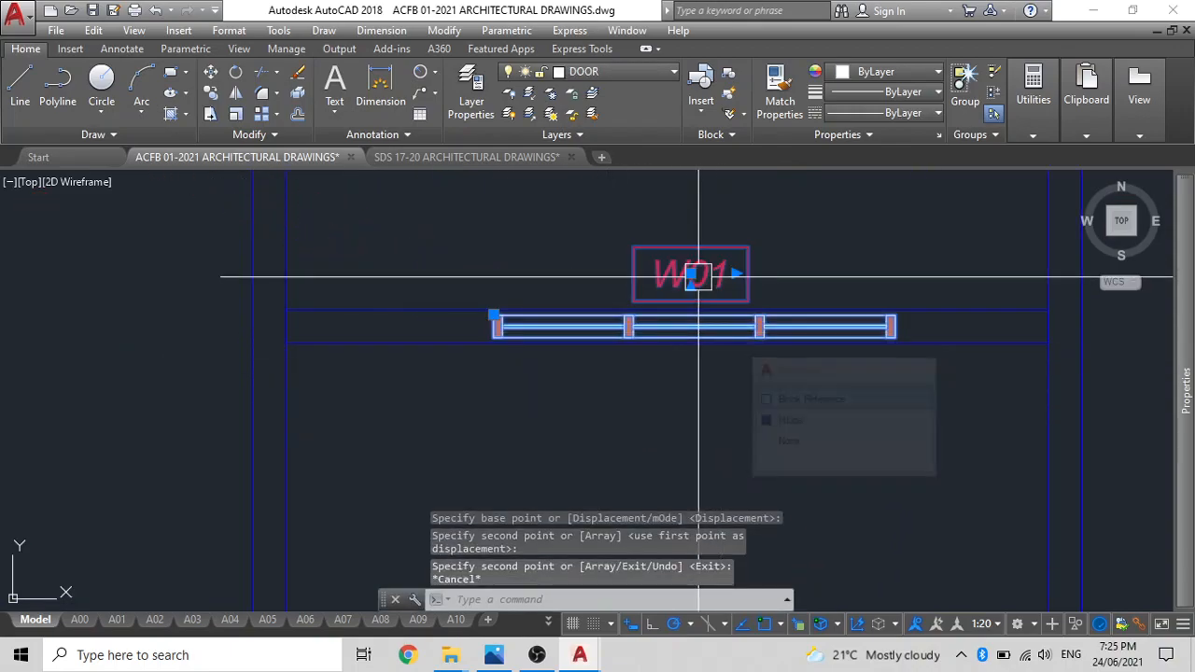
key(Escape)
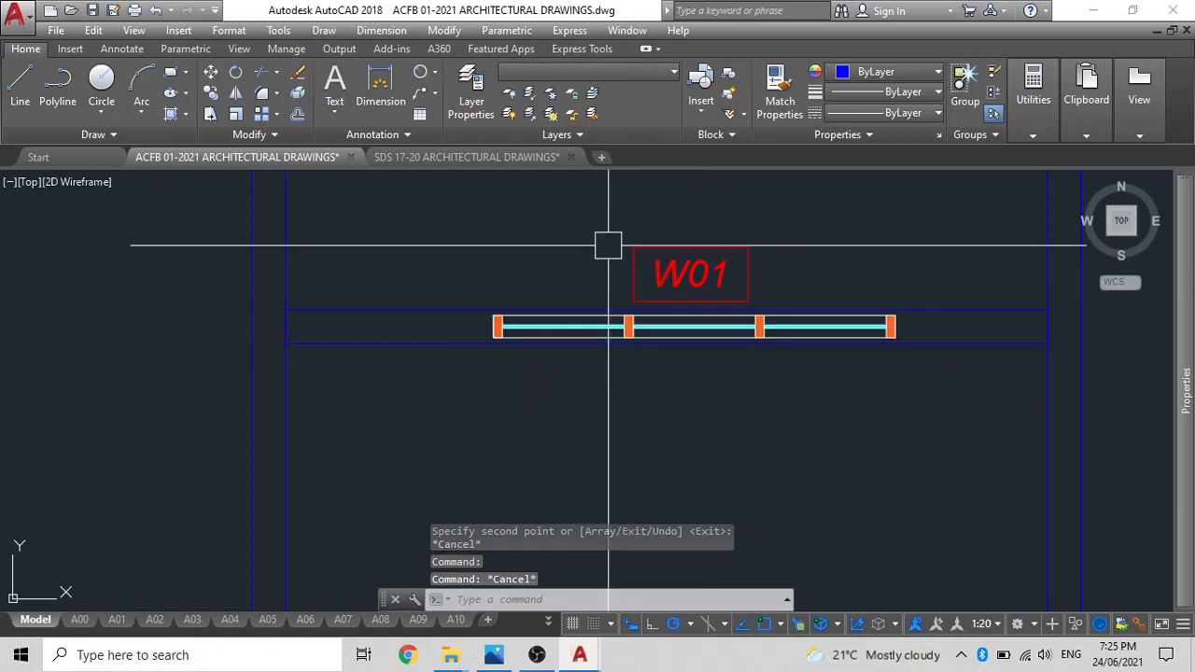
click(600, 331)
click(640, 262)
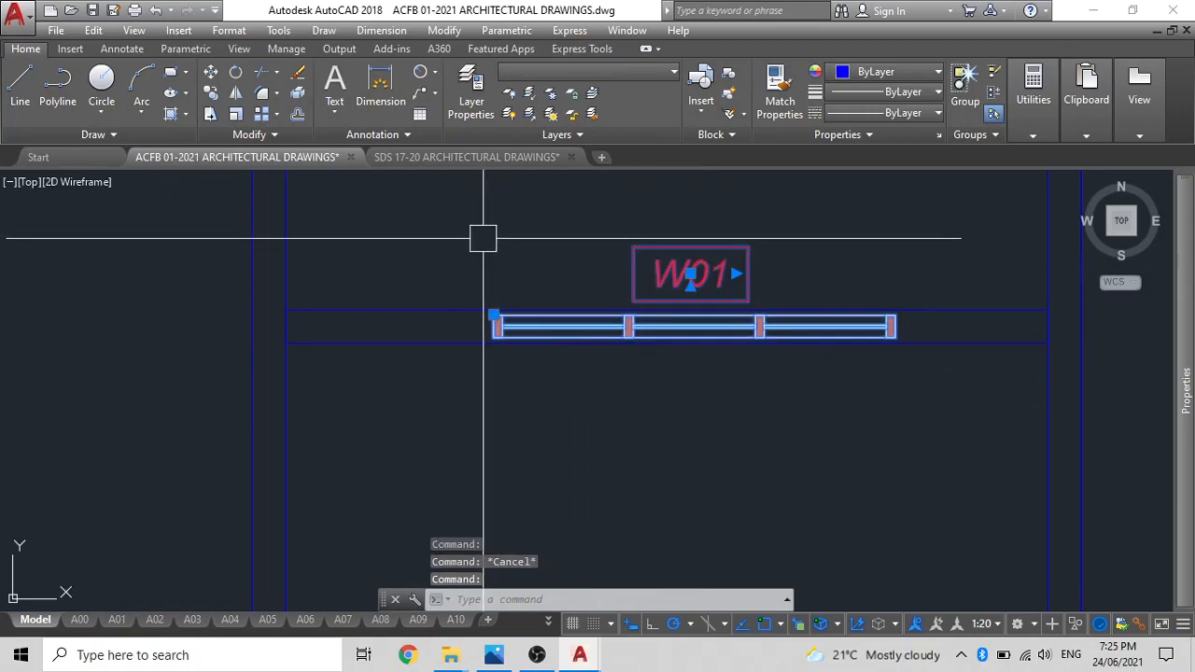
text(m)
key(Return)
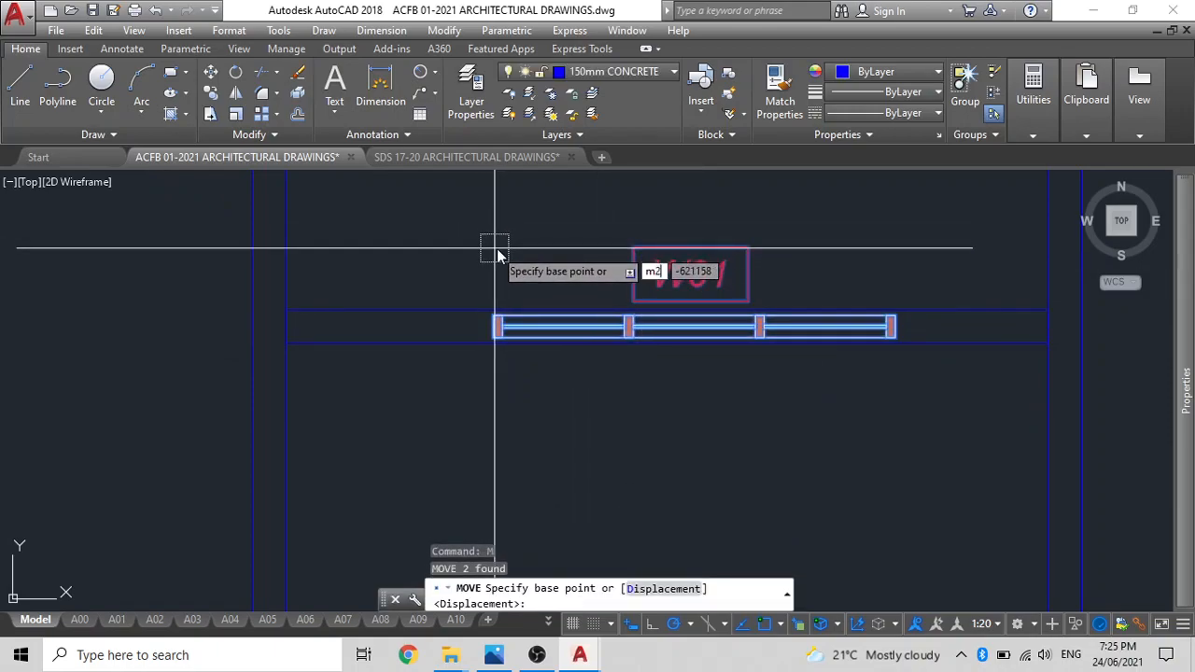
text(m2p)
key(Return)
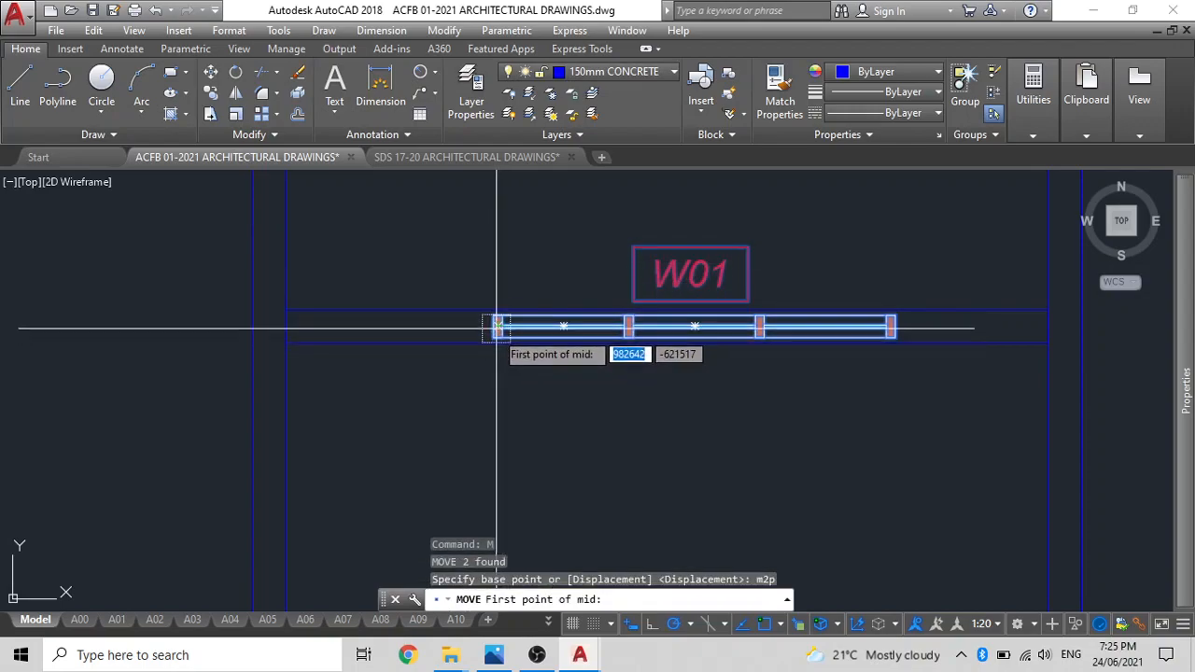
click(894, 315)
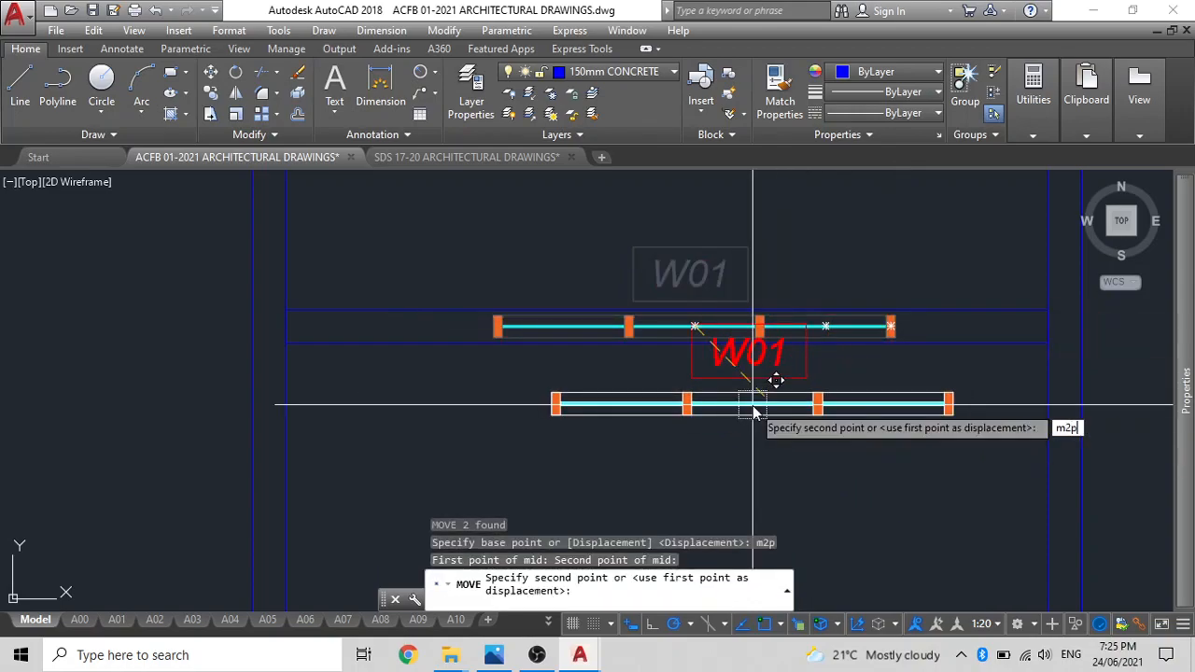
text(m2p)
key(Return)
scroll(299, 327, up, 4)
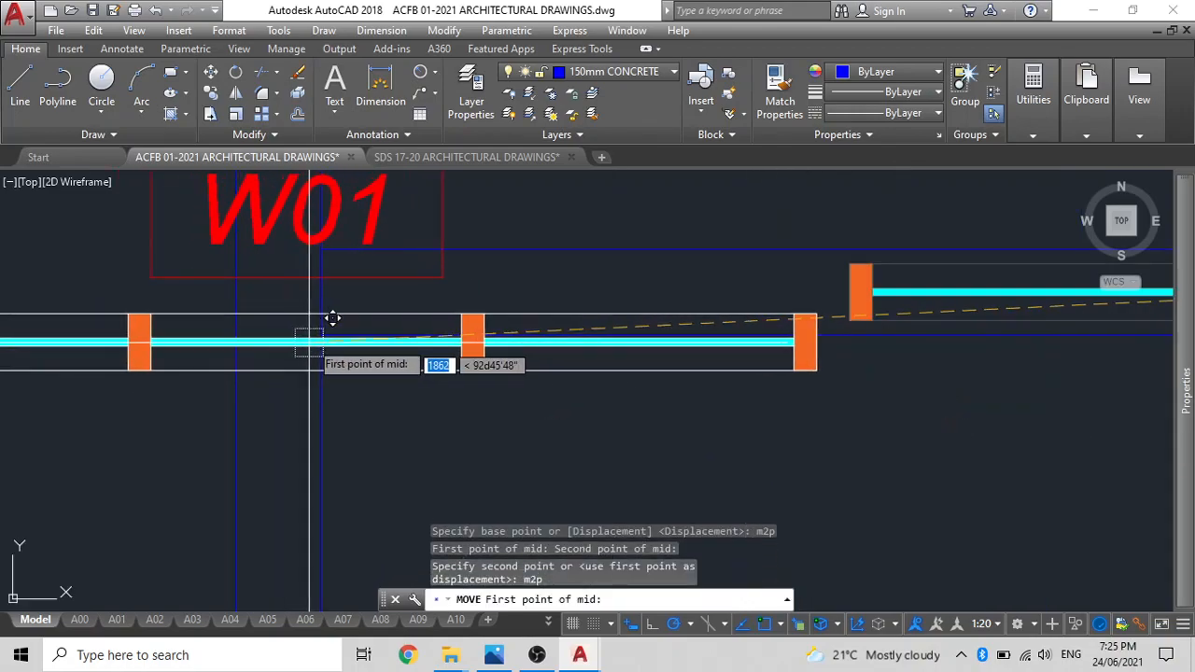
scroll(420, 326, down, 5)
scroll(523, 322, up, 5)
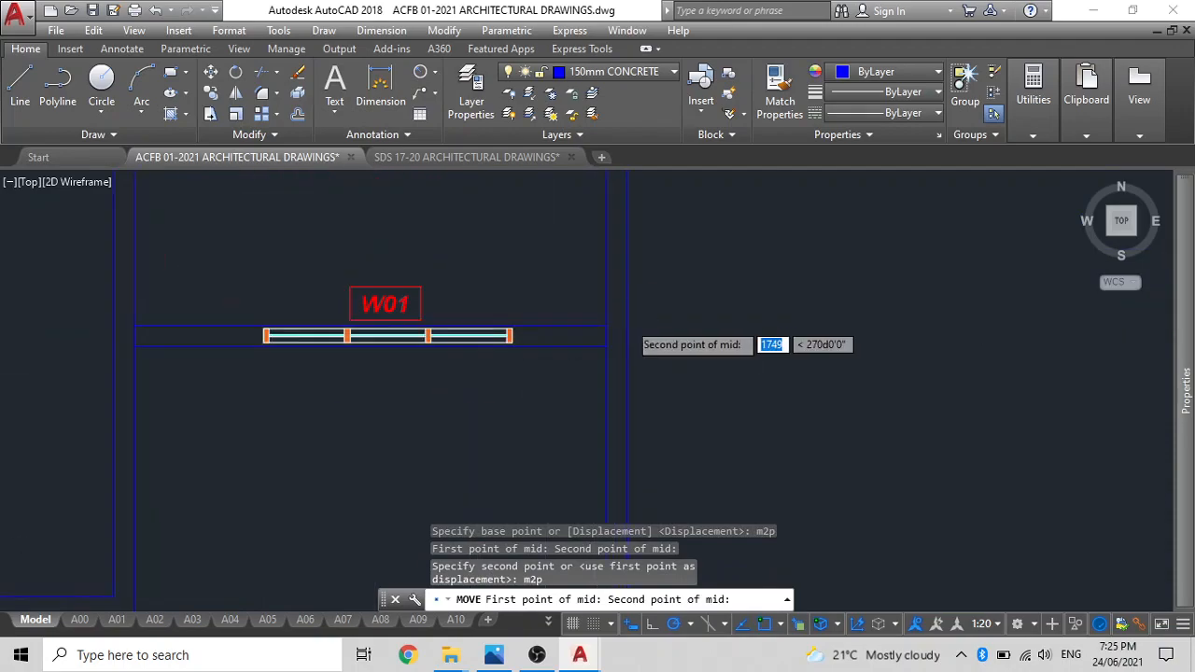
click(592, 327)
scroll(547, 364, down, 6)
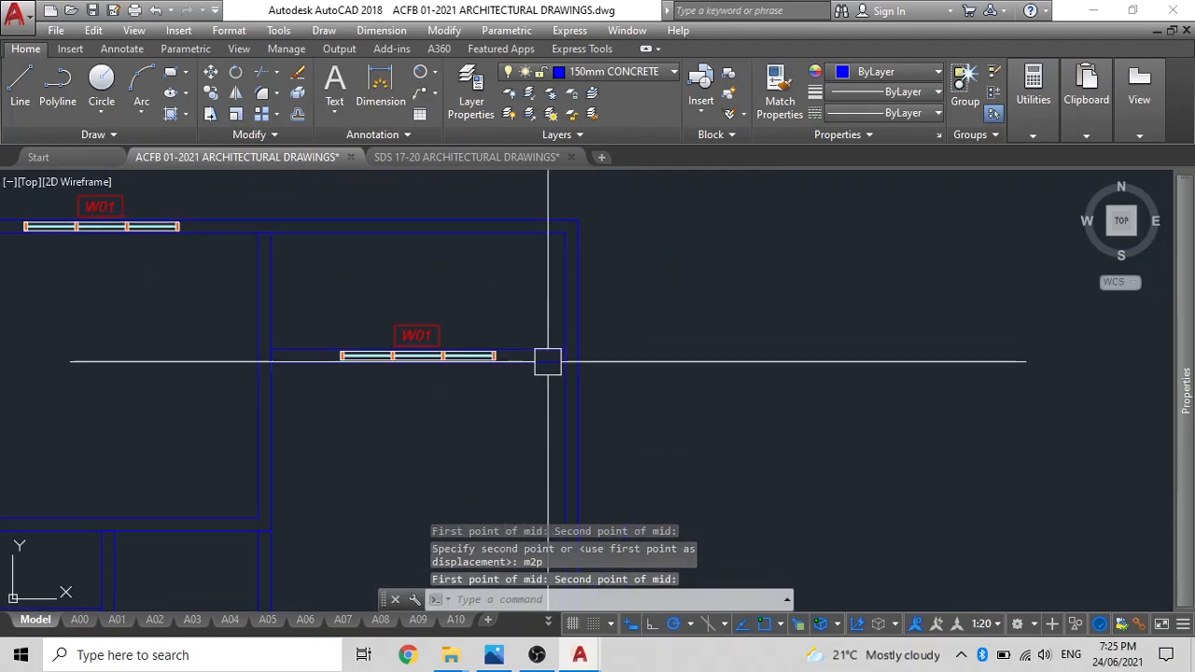
middle_drag(551, 388, 639, 374)
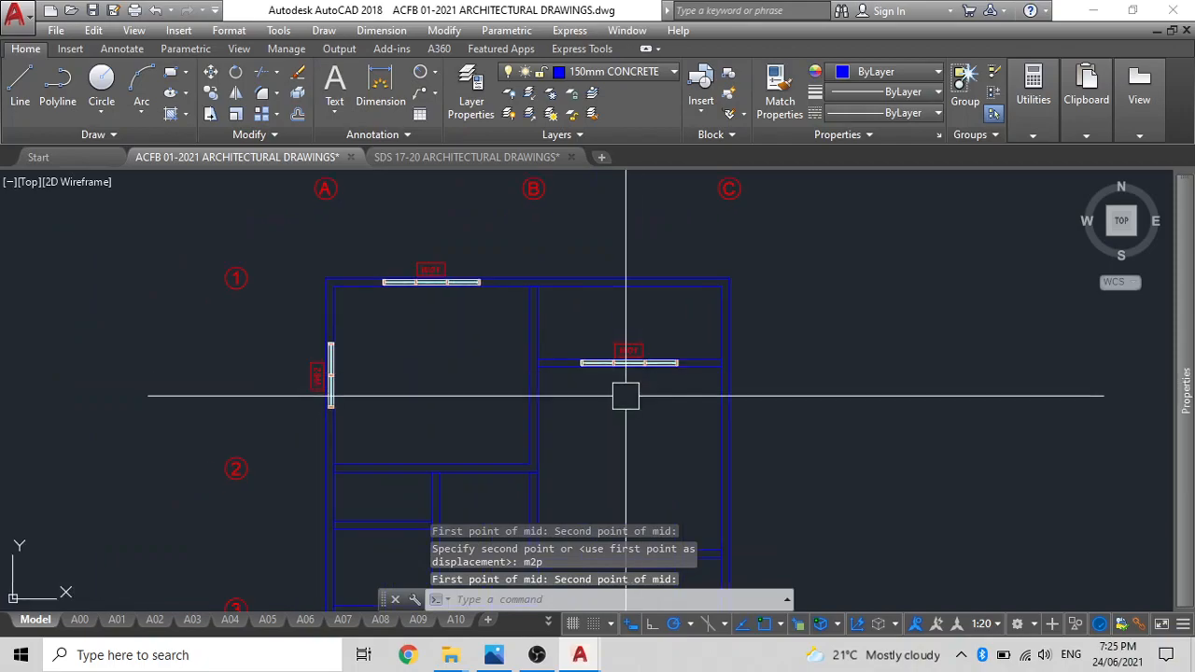
Delete the W01 window and its tag from the upper-right room's horizontal wall.
scroll(626, 396, up, 4)
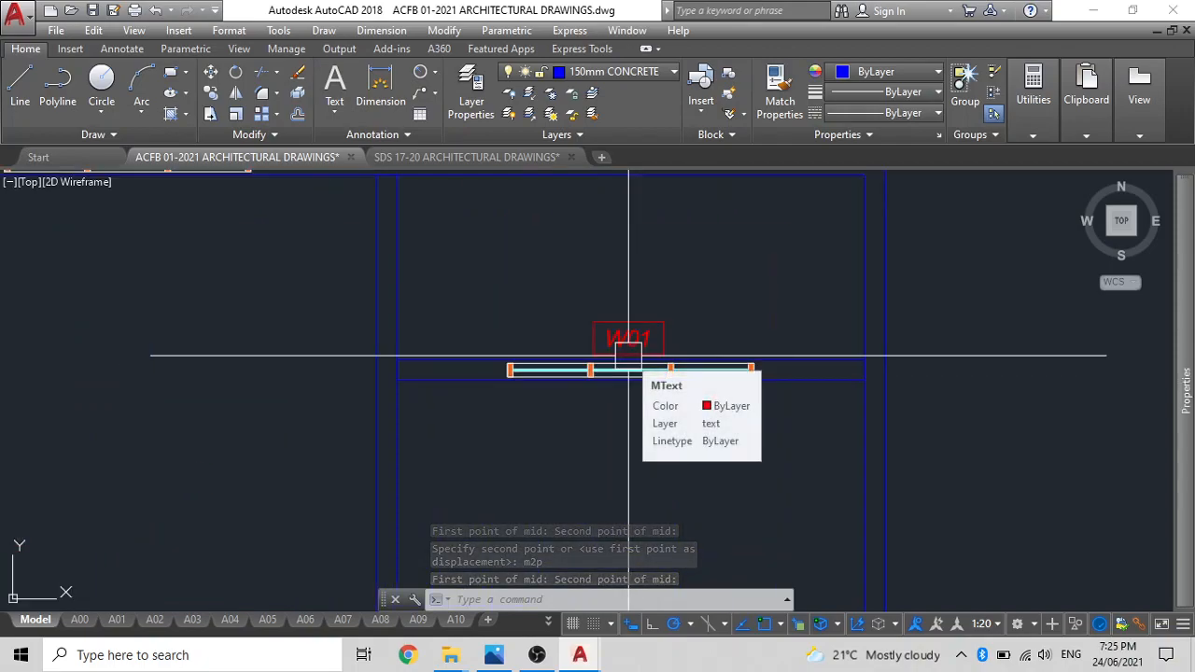
scroll(634, 360, up, 4)
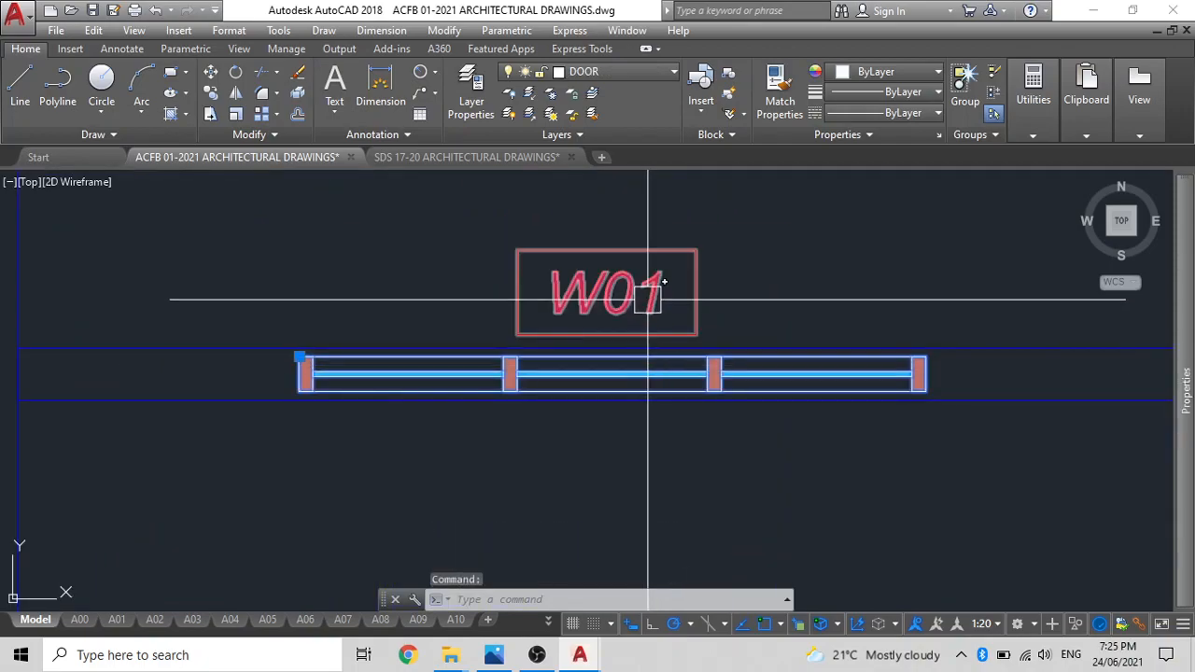
scroll(570, 349, down, 6)
middle_drag(570, 349, 714, 264)
scroll(482, 406, down, 2)
middle_drag(482, 406, 525, 313)
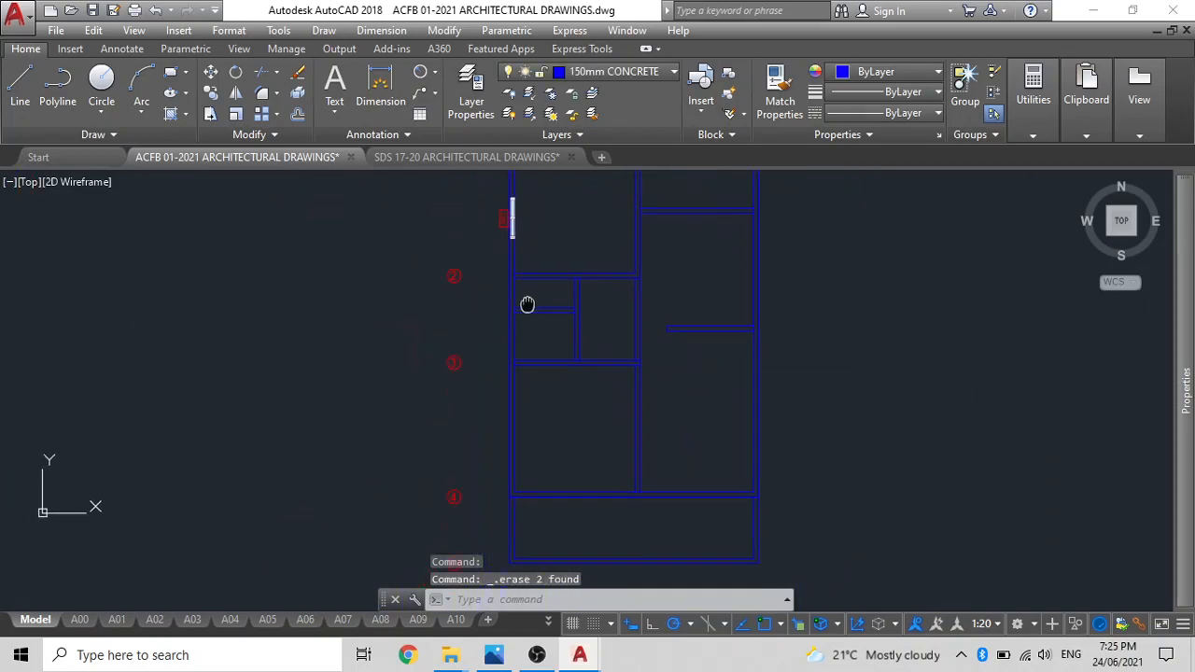
scroll(504, 202, up, 6)
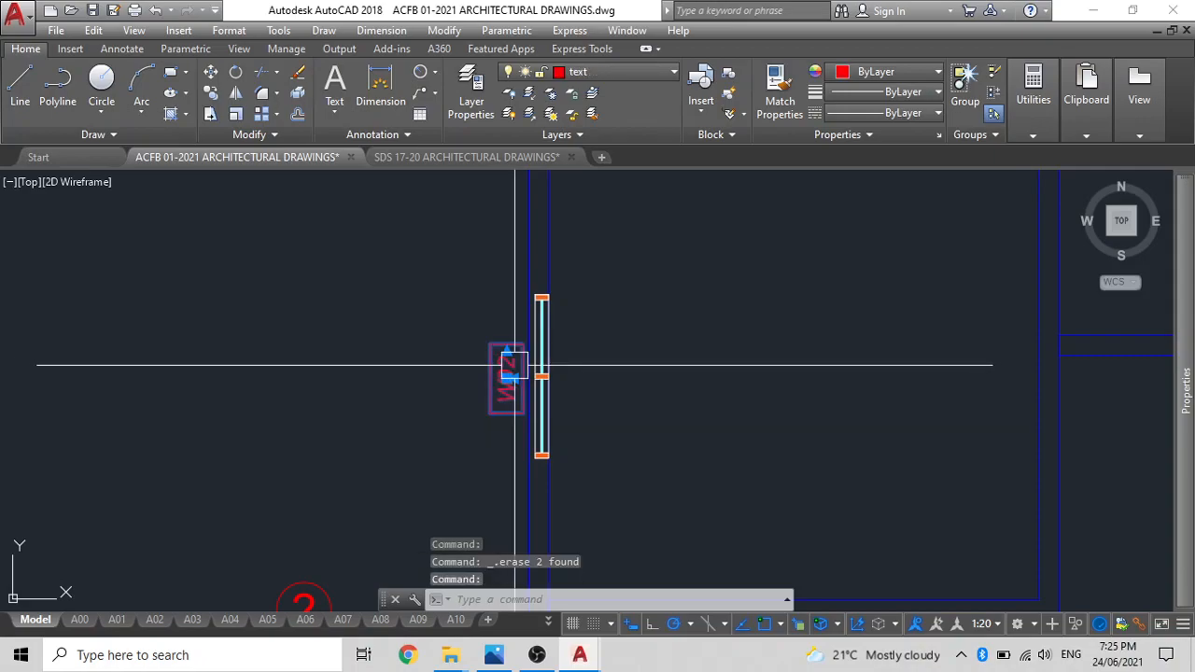
click(549, 363)
text(c)
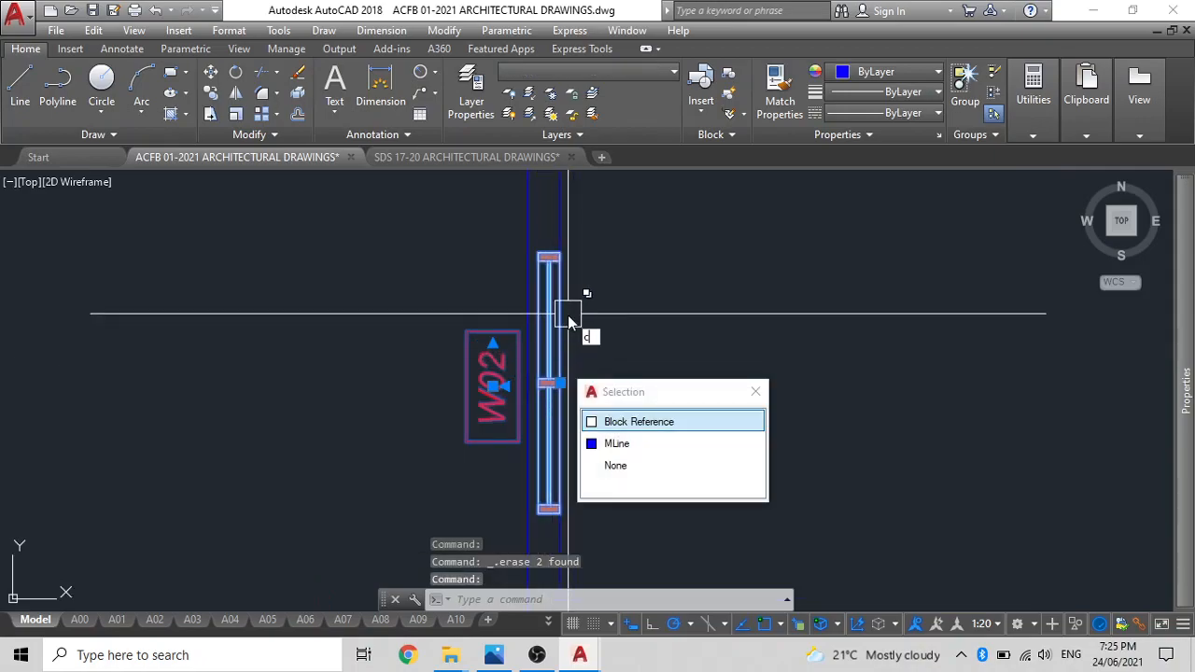
text(o)
key(Return)
scroll(556, 397, up, 4)
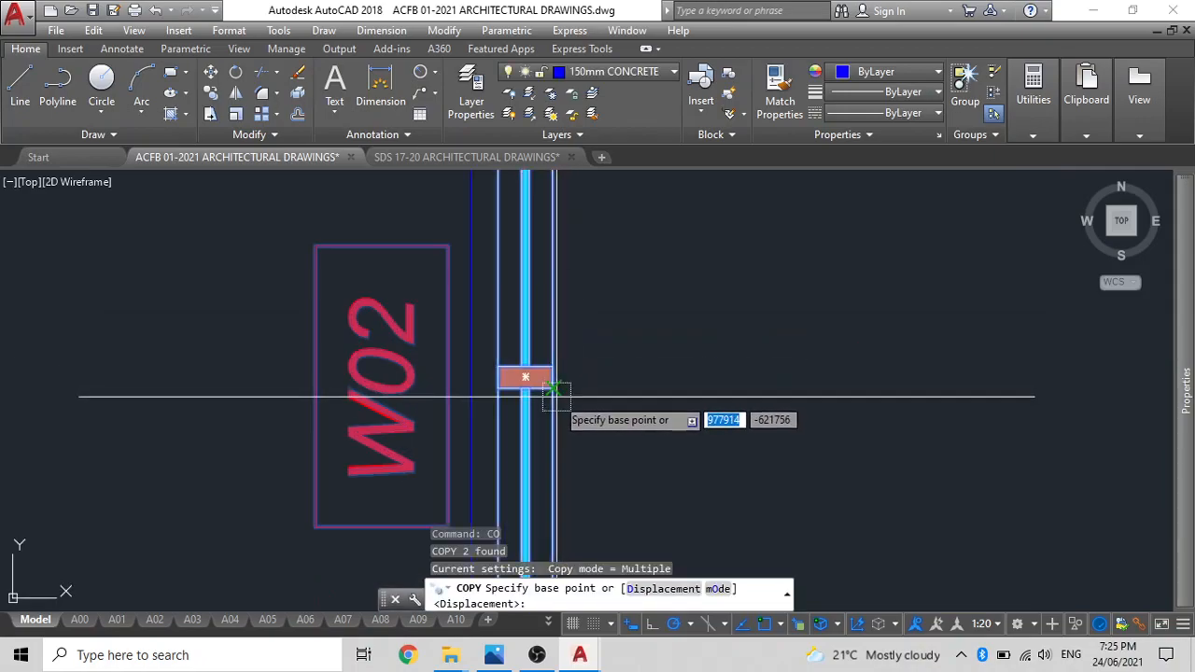
scroll(551, 371, up, 4)
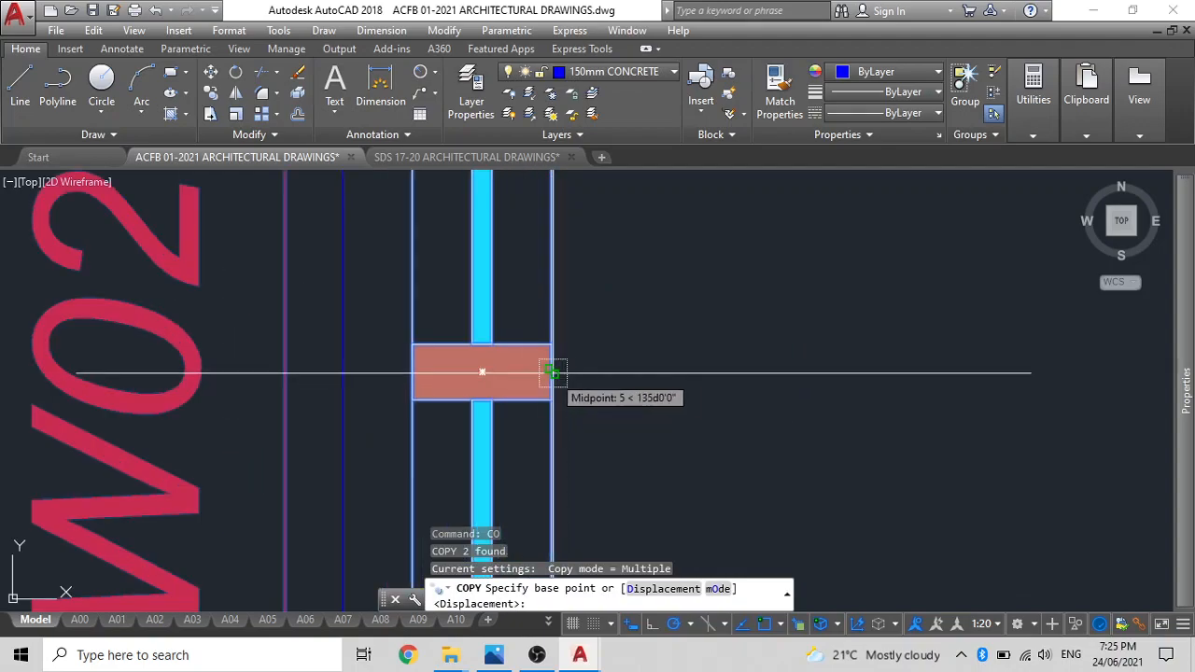
scroll(537, 369, down, 5)
scroll(579, 365, down, 5)
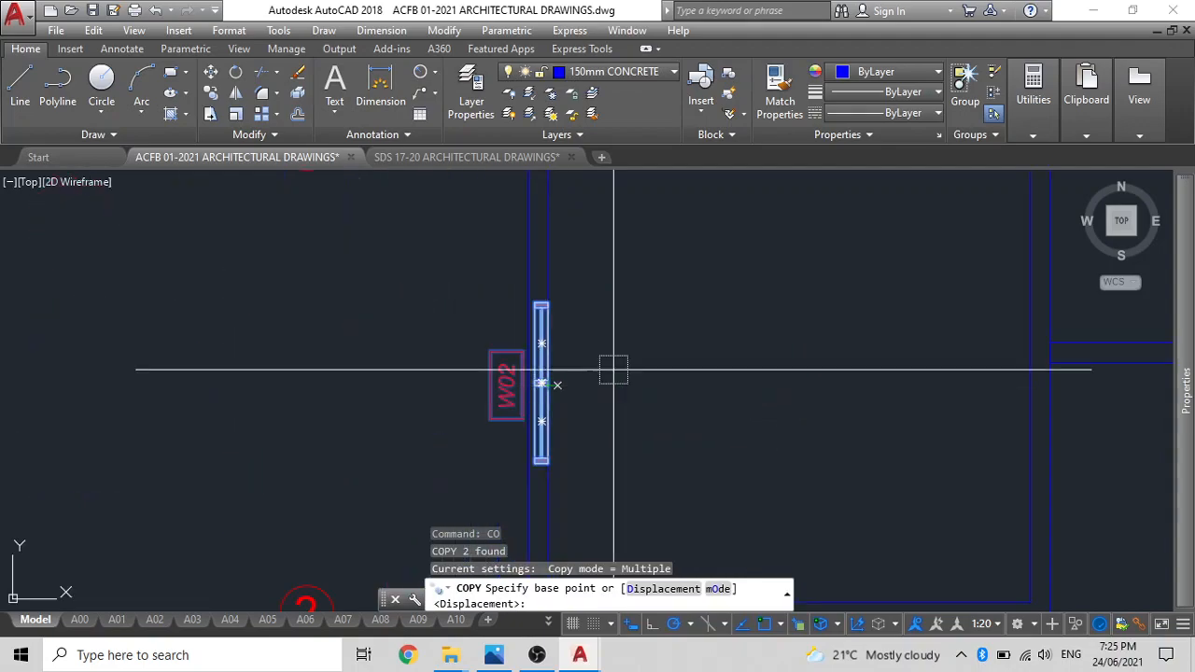
key(Escape)
Move window W02 and its tag by the window's upper-end midpoint to midway between the two faces of the left wall.
scroll(536, 348, up, 4)
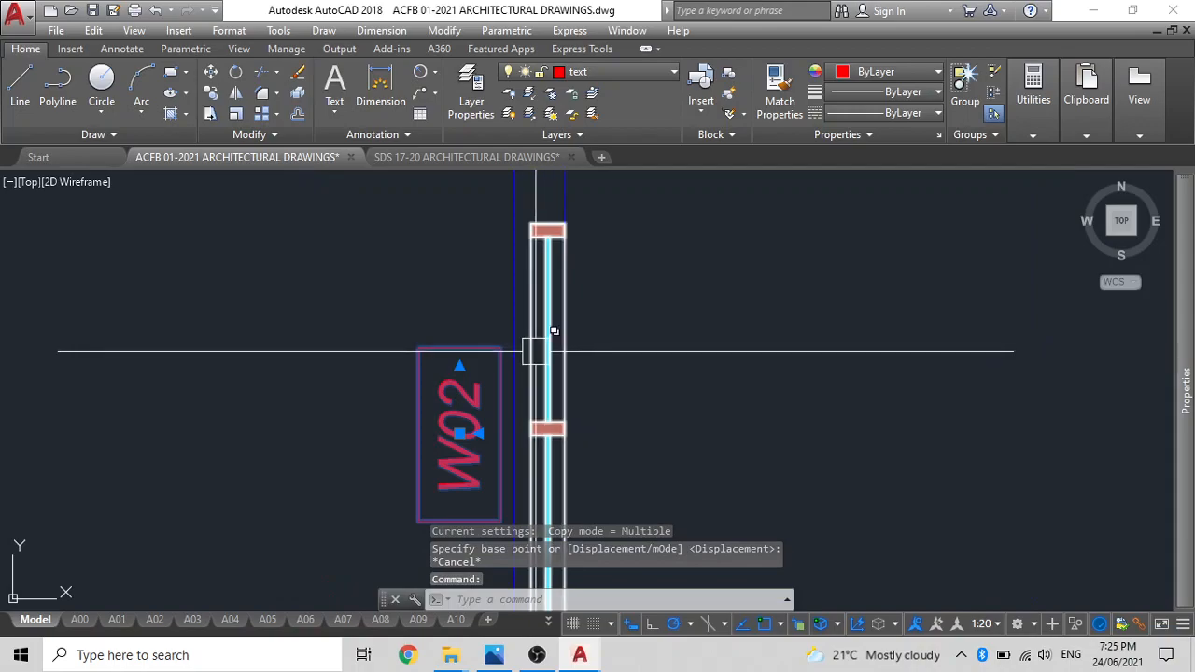
text(m)
key(Return)
scroll(625, 271, up, 2)
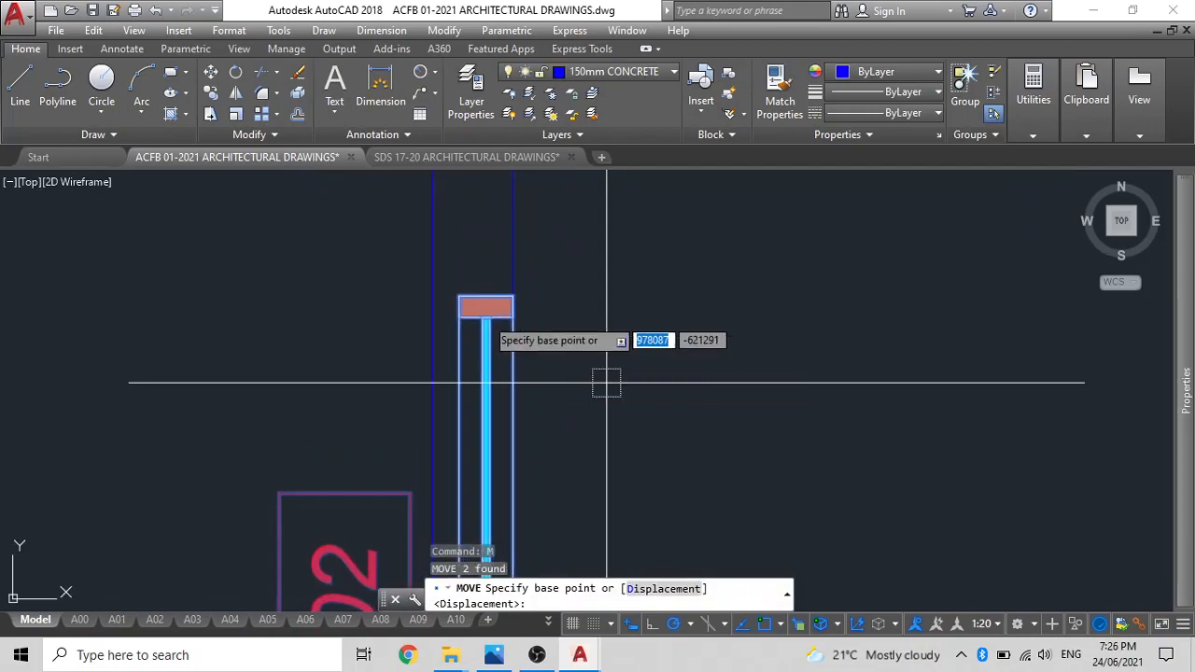
click(486, 296)
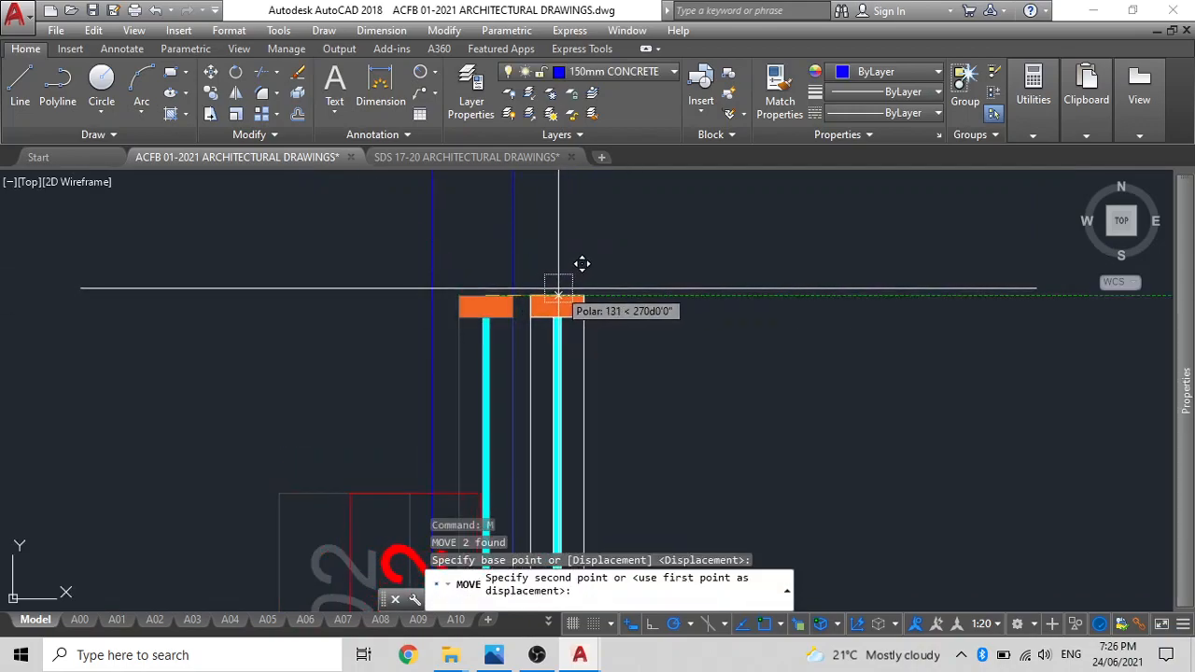
text(m2p)
key(Return)
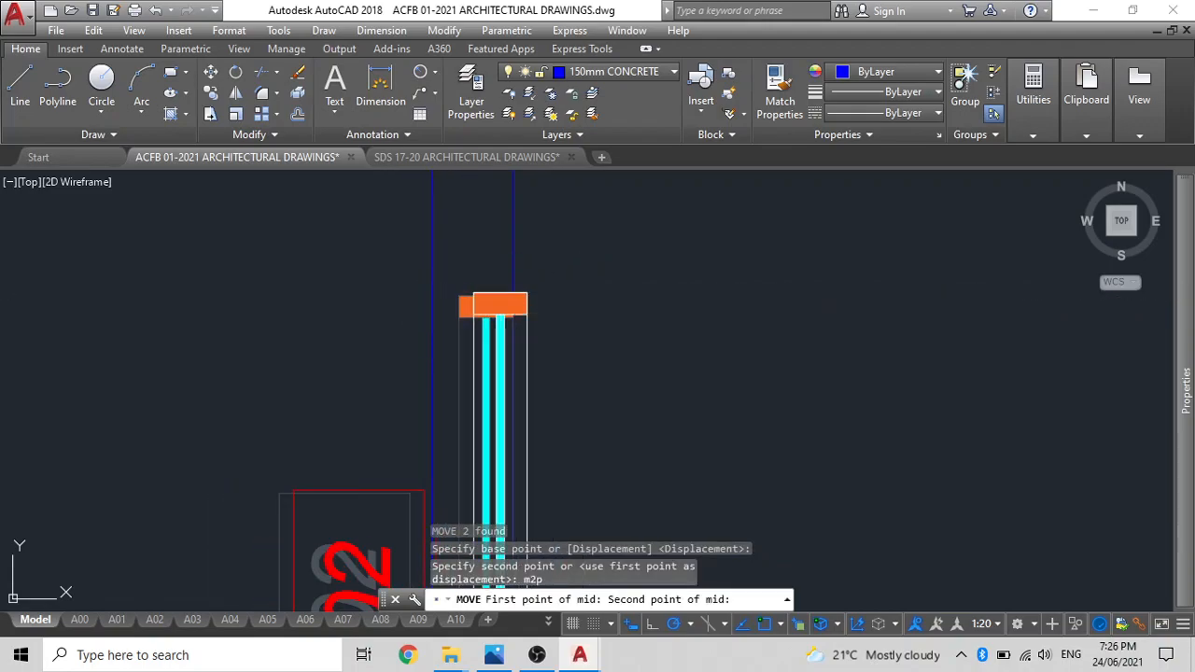
click(499, 292)
Copy window W02 with its tag from the upper-left room's inner upper-left corner to the matching corner of the room between grids 3 and 4.
scroll(417, 307, down, 8)
middle_drag(440, 306, 466, 286)
click(423, 327)
scroll(443, 333, up, 4)
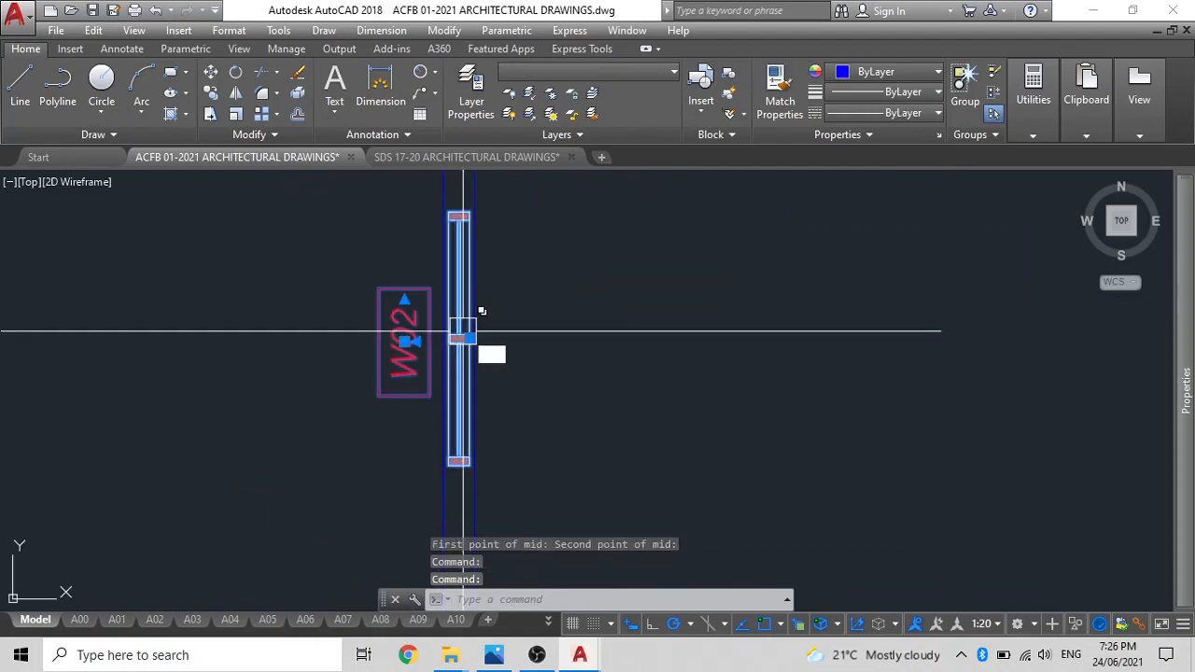
text(co)
key(Return)
scroll(461, 327, down, 4)
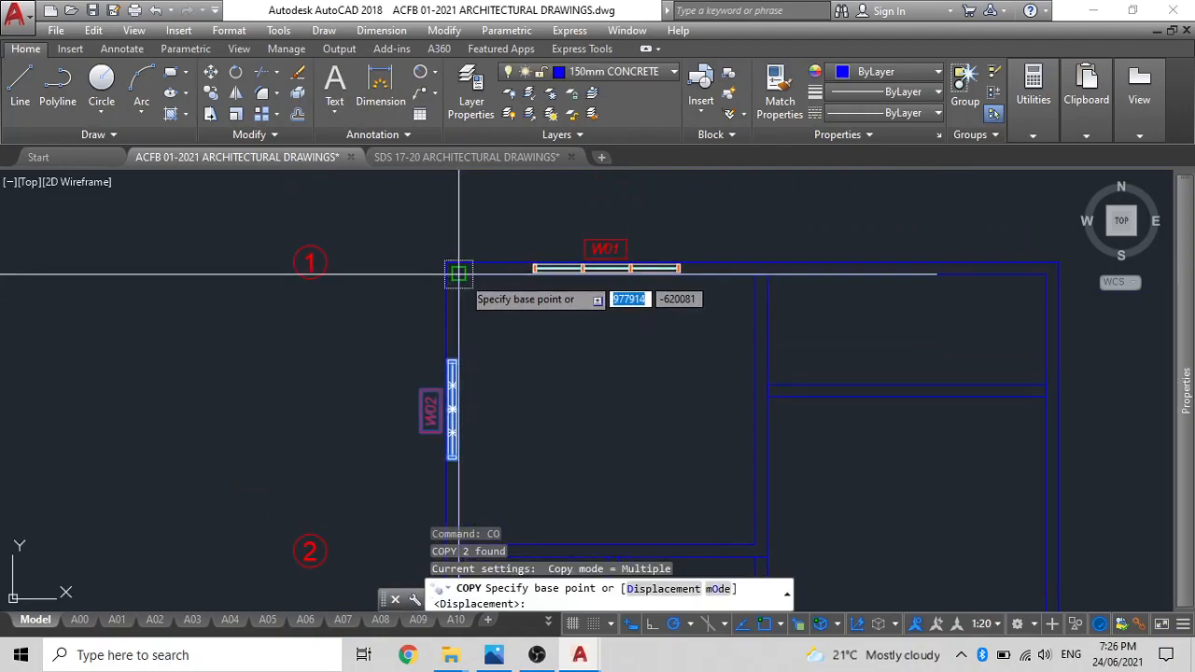
click(458, 273)
scroll(411, 302, up, 4)
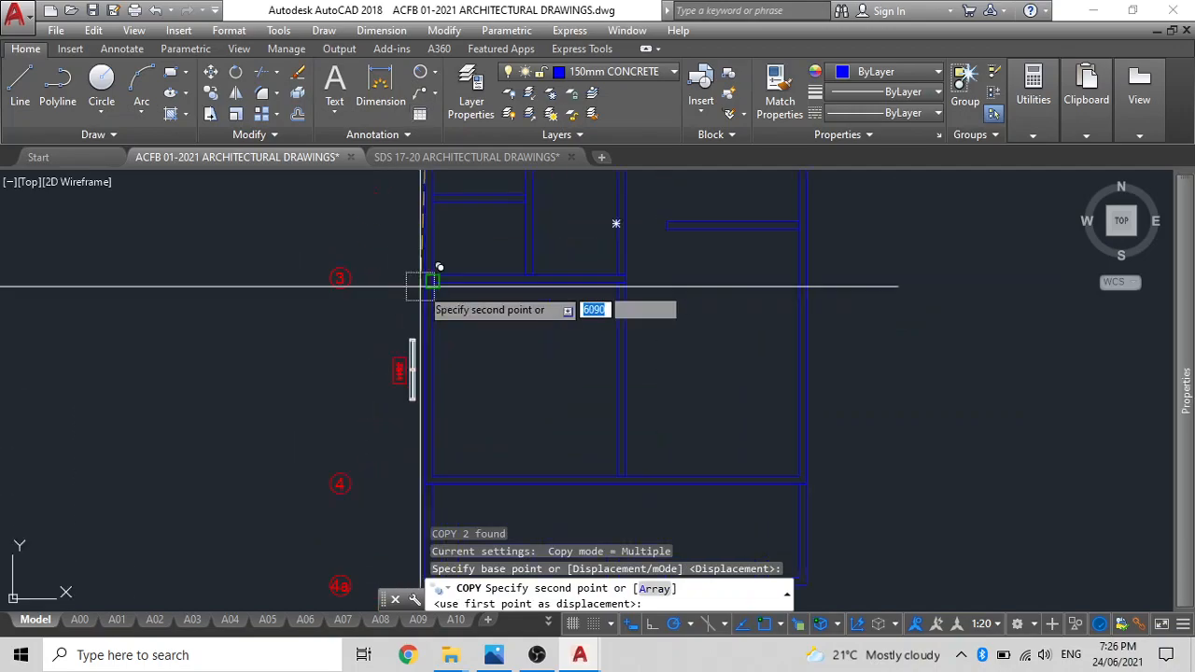
click(438, 279)
key(Escape)
Copy window W03 with its tag from the window samples, by the window's lower-left corner, to just outside the left wall below grid bubble 2.
middle_drag(396, 392, 402, 218)
mouse_move(456, 262)
middle_down()
mouse_move(456, 344)
mouse_move(640, 374)
middle_up()
scroll(420, 319, down, 2)
scroll(641, 372, up, 4)
scroll(588, 356, down, 2)
scroll(597, 363, up, 4)
scroll(457, 328, down, 2)
scroll(699, 421, down, 5)
scroll(379, 302, up, 5)
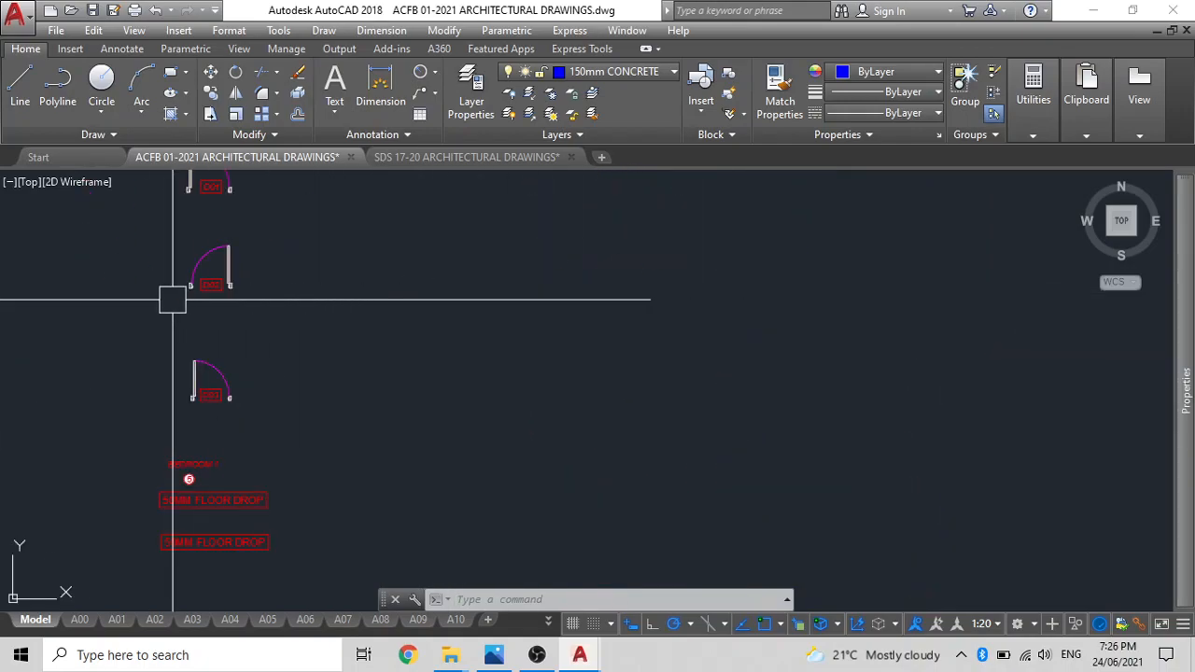
scroll(308, 374, up, 3)
click(414, 447)
click(266, 372)
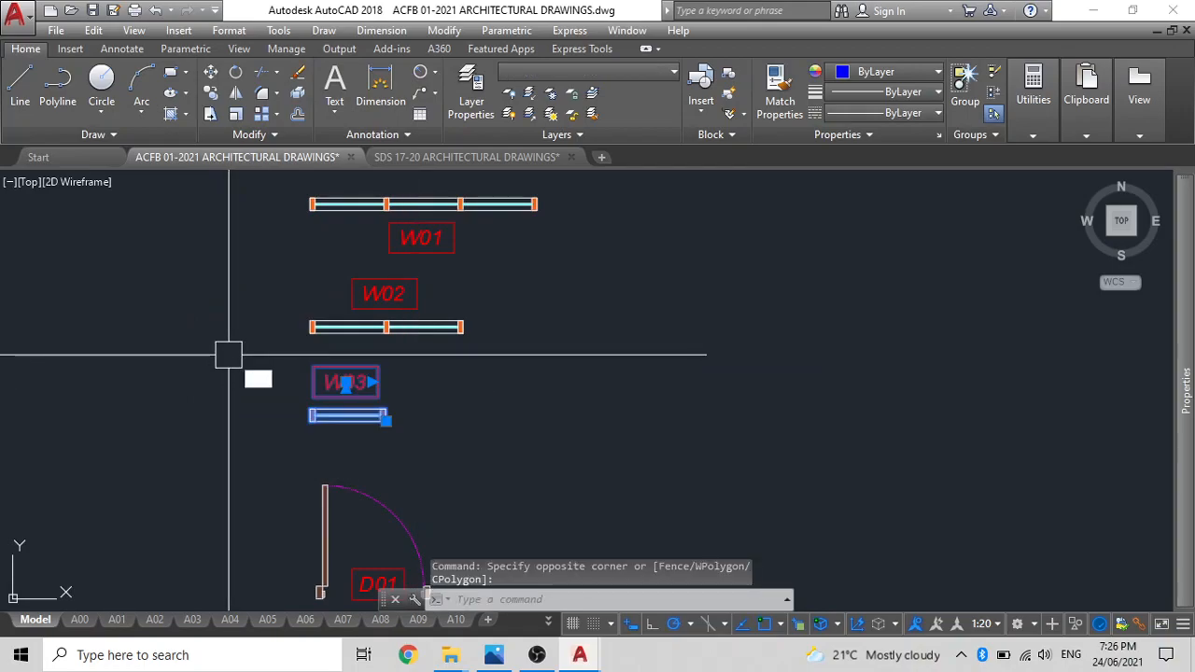
text(co)
key(space)
click(314, 422)
scroll(504, 438, down, 5)
middle_drag(504, 438, 93, 203)
scroll(714, 425, up, 8)
click(668, 409)
key(Escape)
Rotate window W03 and its tag beside the left wall 90 degrees counterclockwise about the window's lower-right corner.
click(673, 408)
click(683, 371)
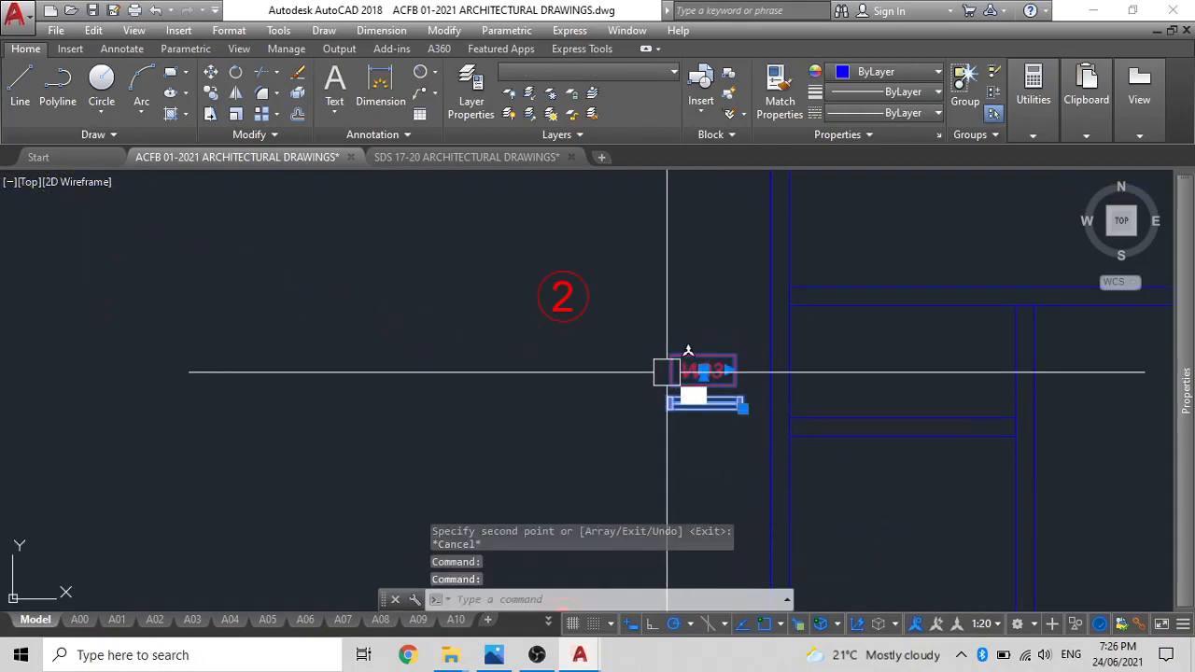
text(ro)
key(space)
scroll(742, 411, up, 4)
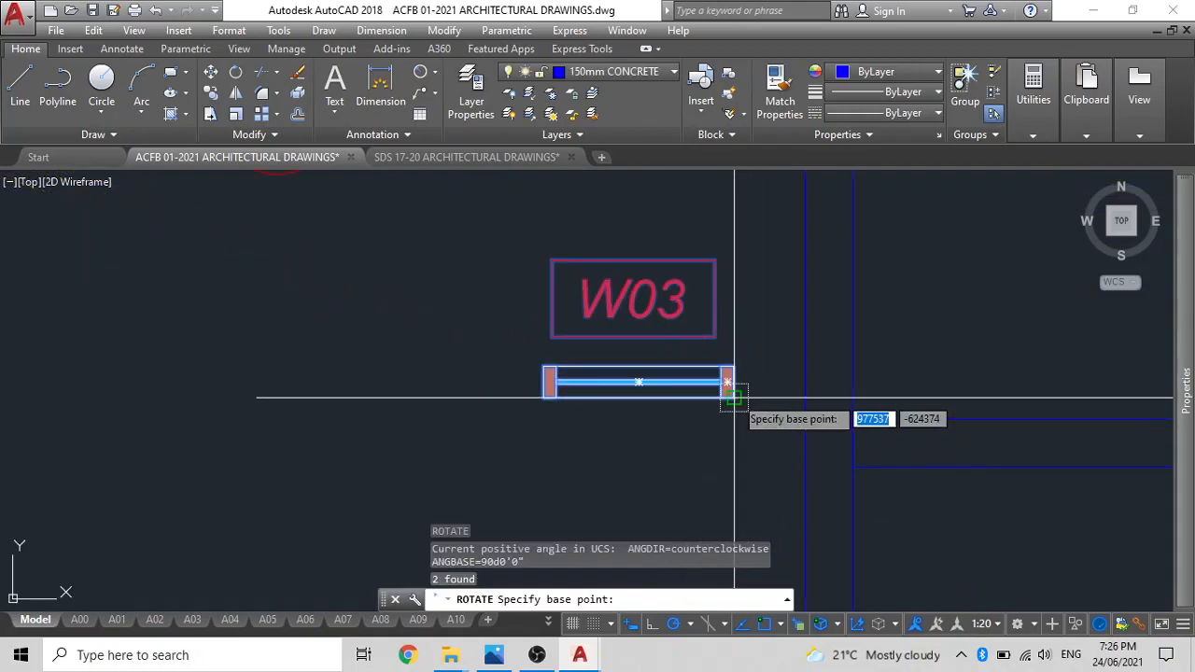
click(736, 397)
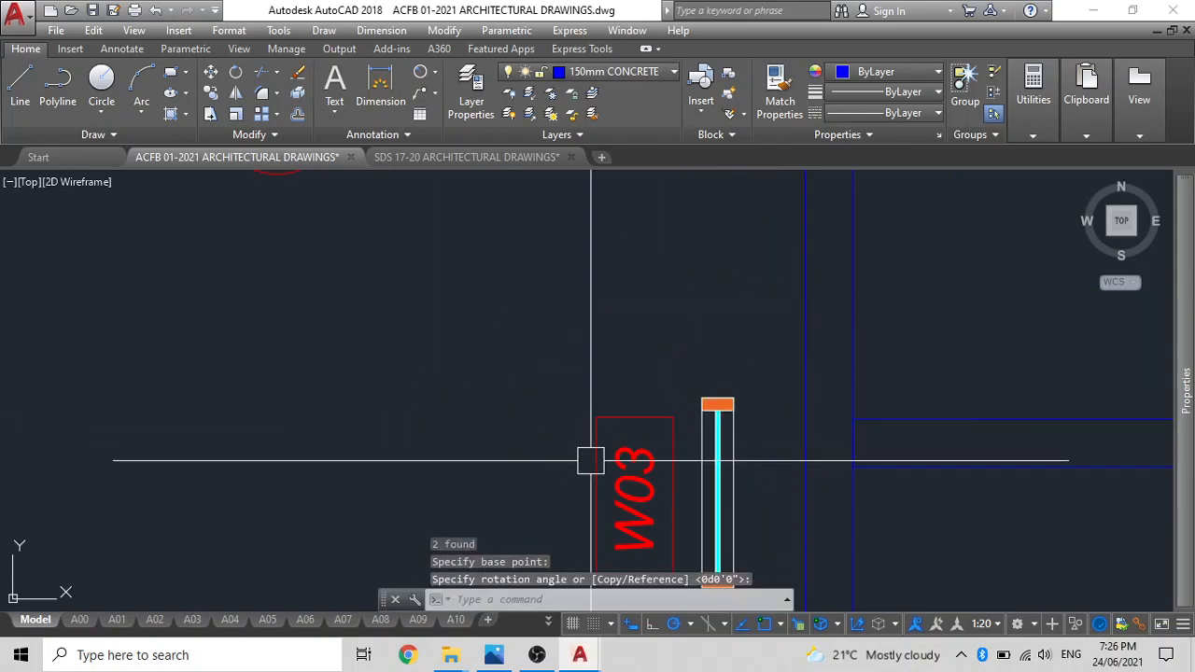
Move window W03 and its tag by the window's centre to the middle of the left wall of the upper small room between grids 2 and 3.
click(712, 475)
middle_drag(692, 431, 642, 346)
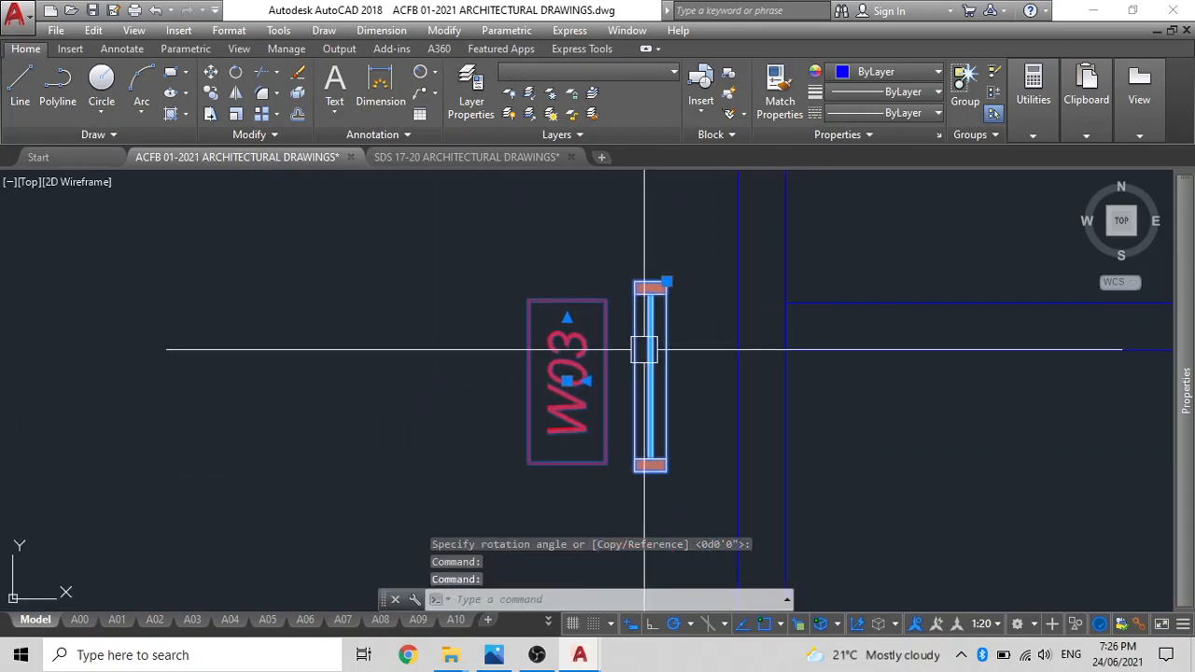
text(m)
key(space)
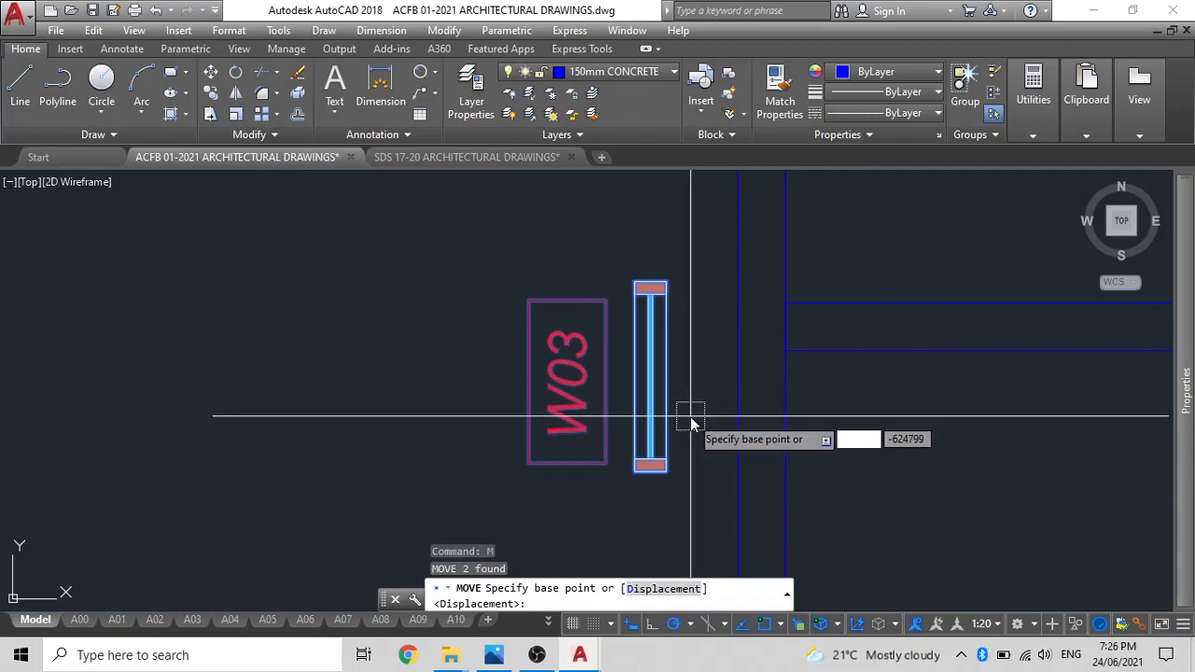
key(Return)
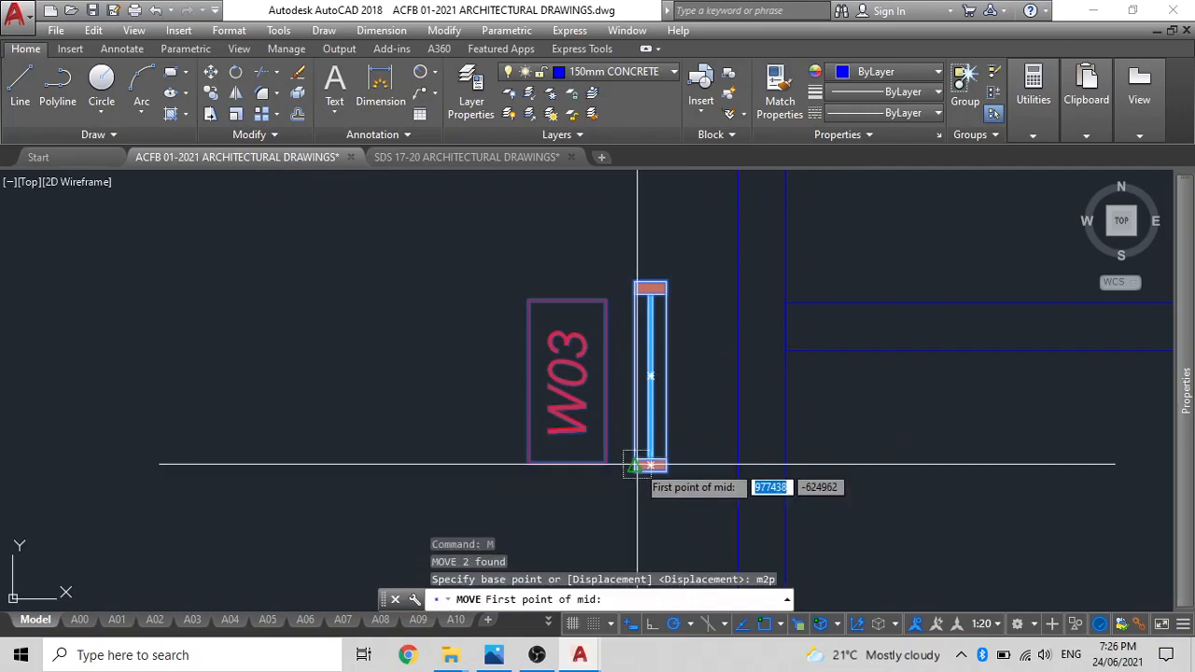
click(637, 465)
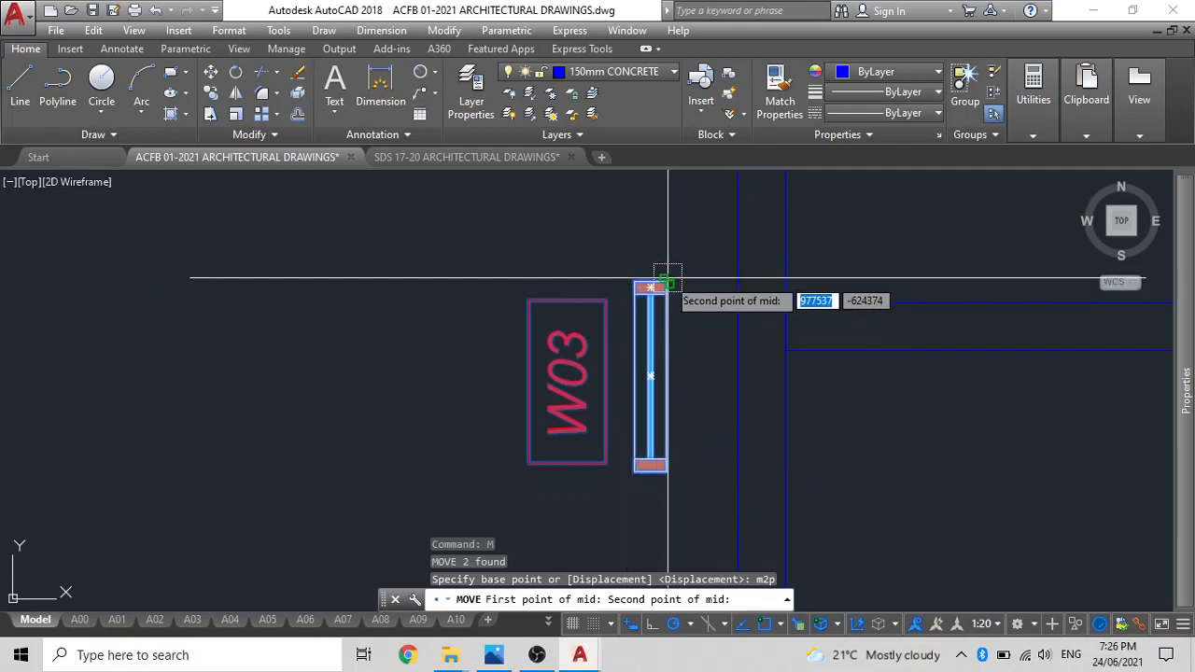
scroll(665, 276, up, 3)
click(659, 274)
scroll(525, 427, down, 5)
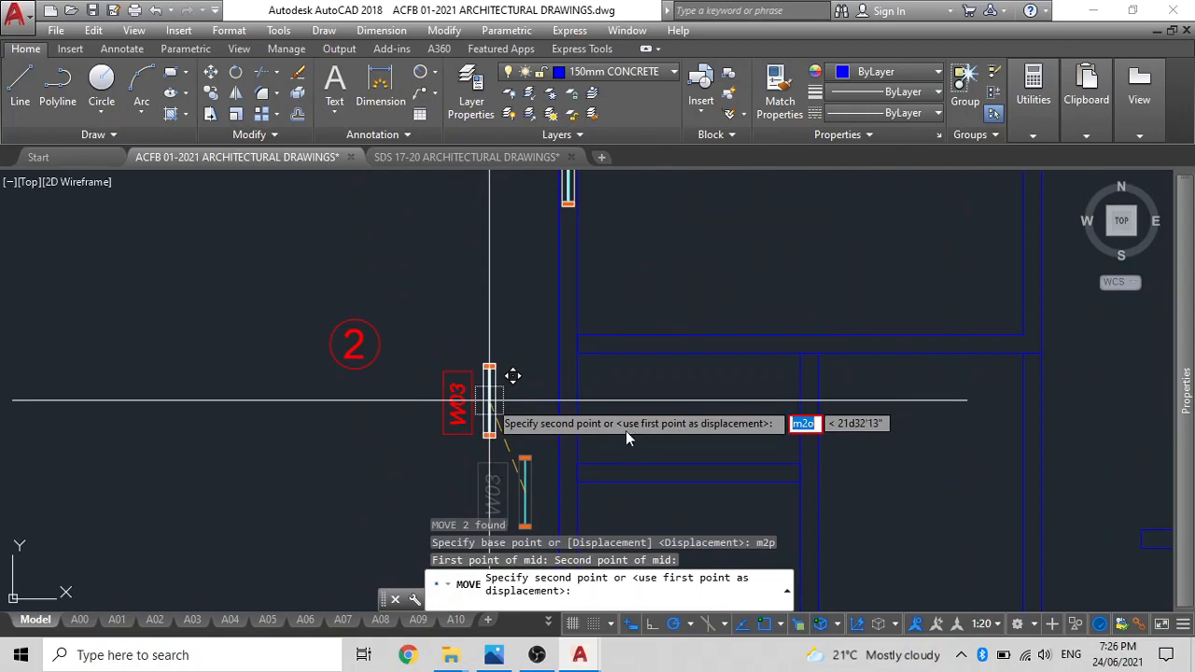
text(m2)
text(p)
key(Return)
scroll(626, 411, up, 5)
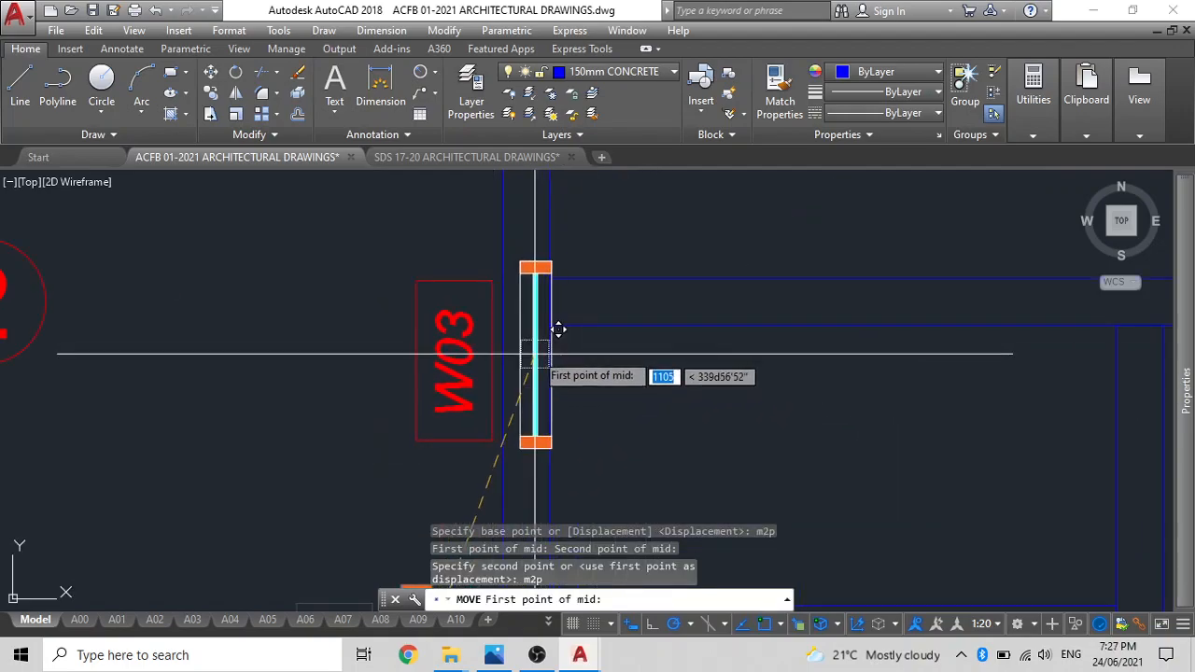
scroll(563, 309, up, 4)
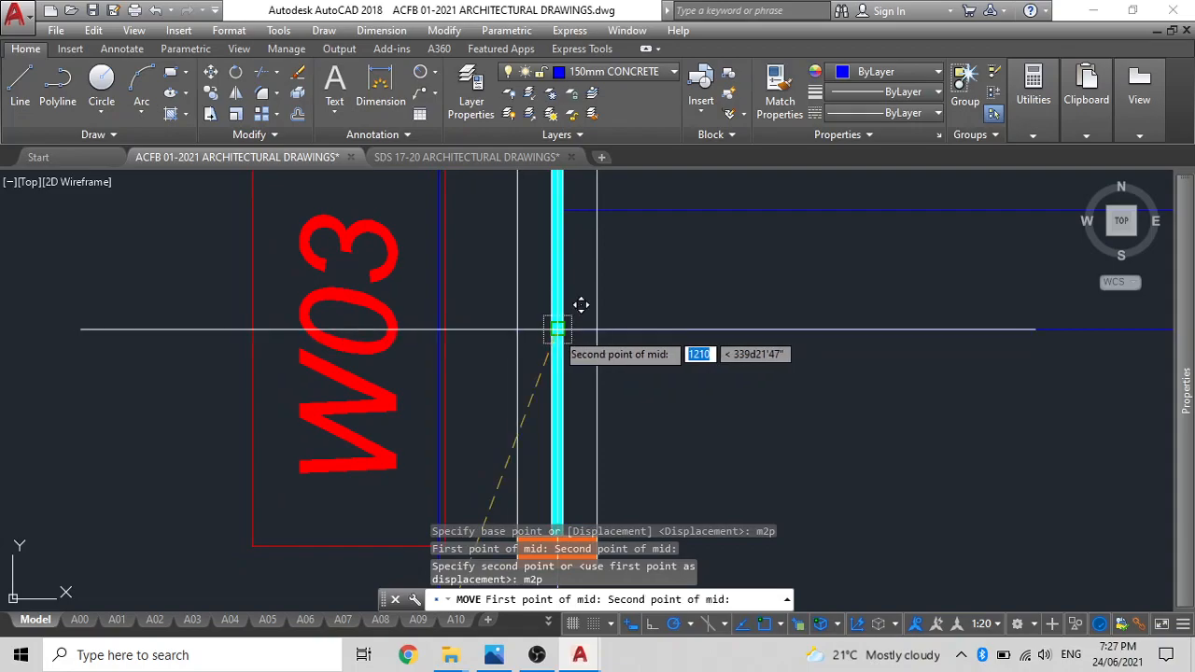
scroll(557, 329, down, 5)
middle_drag(557, 328, 552, 331)
scroll(525, 457, up, 3)
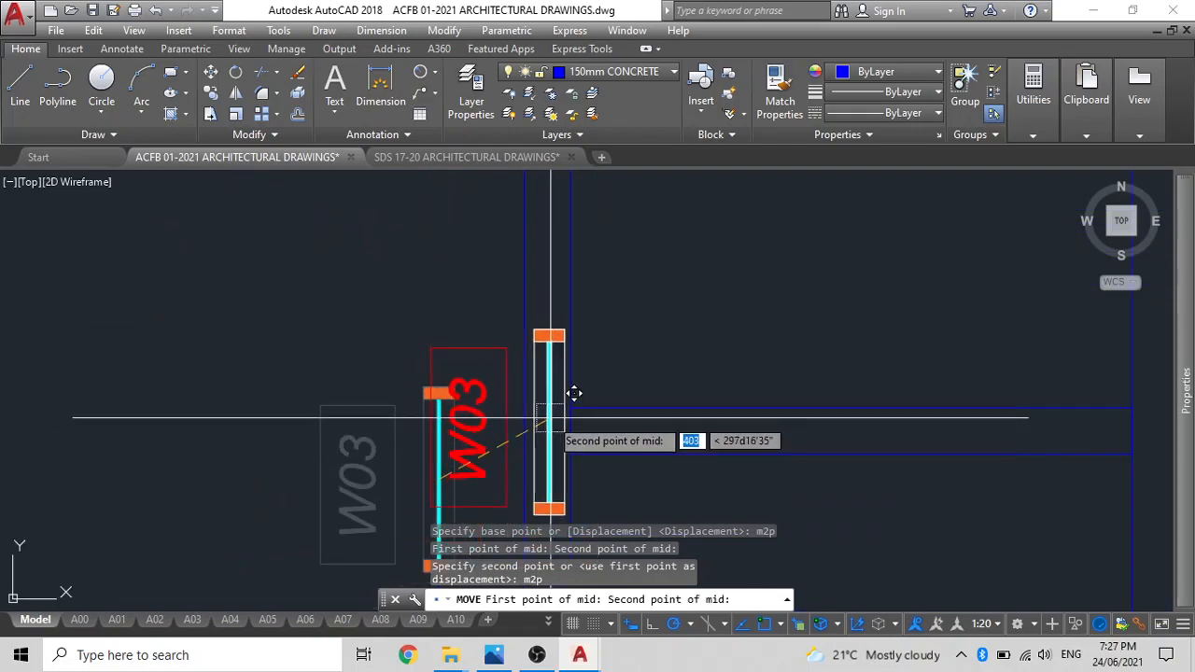
click(523, 407)
scroll(545, 403, down, 3)
Copy window W03 with its tag from the upper small room's inner upper-left corner to the matching corner of the small room below.
click(552, 345)
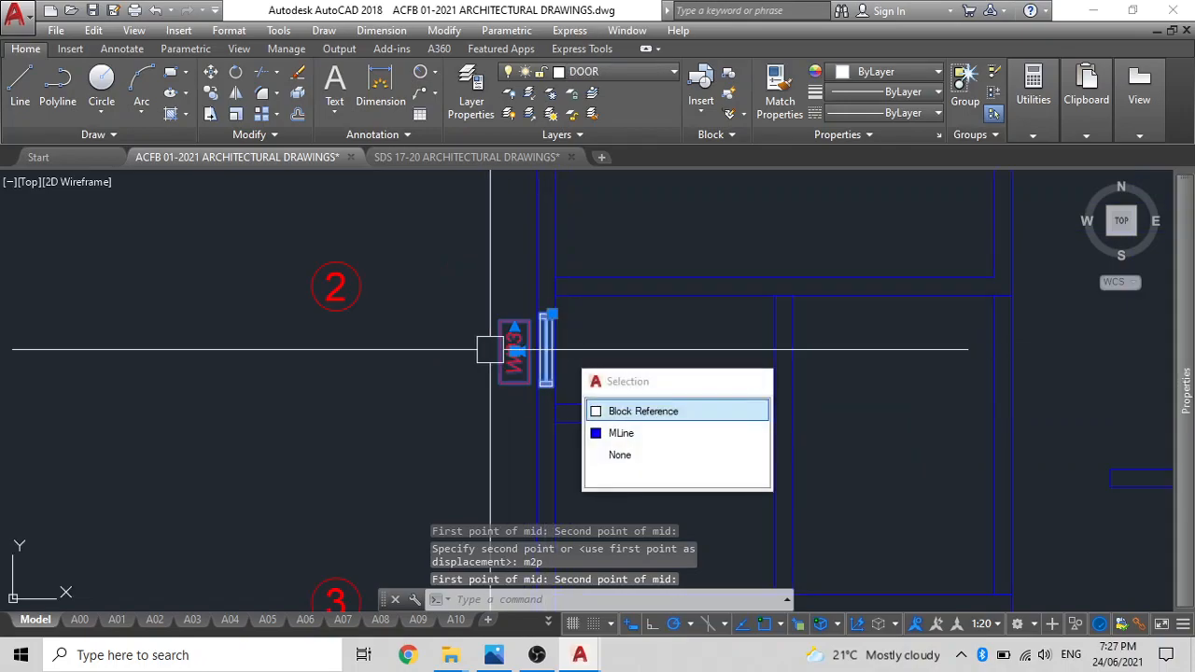
click(640, 408)
key(Return)
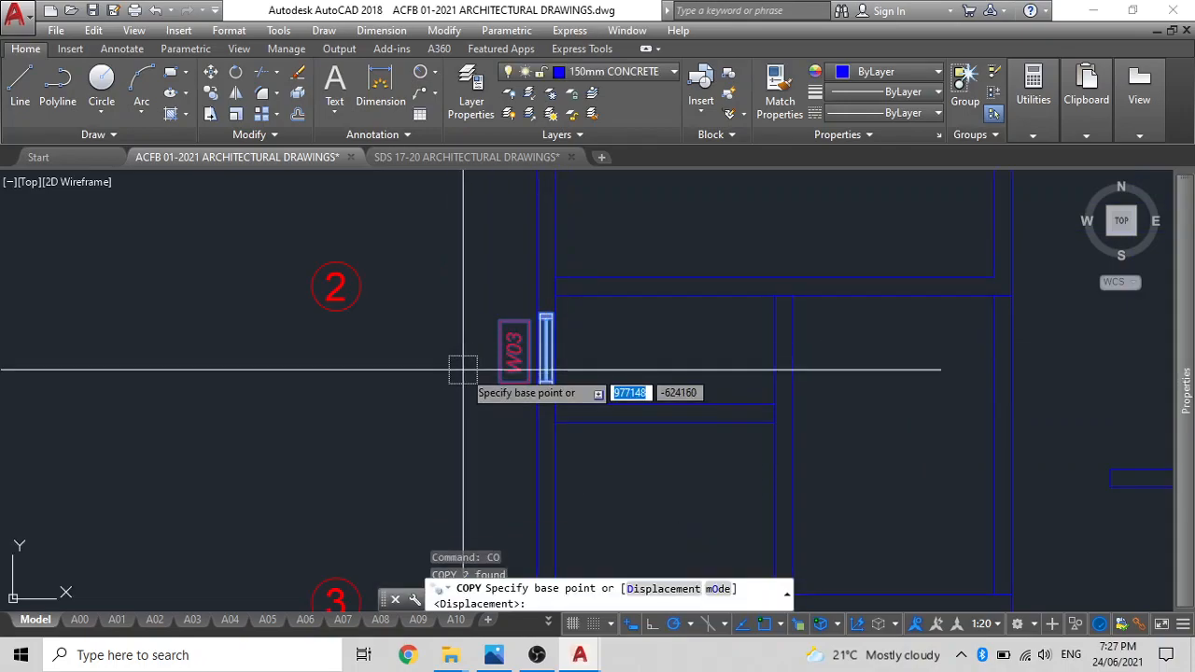
scroll(560, 343, up, 6)
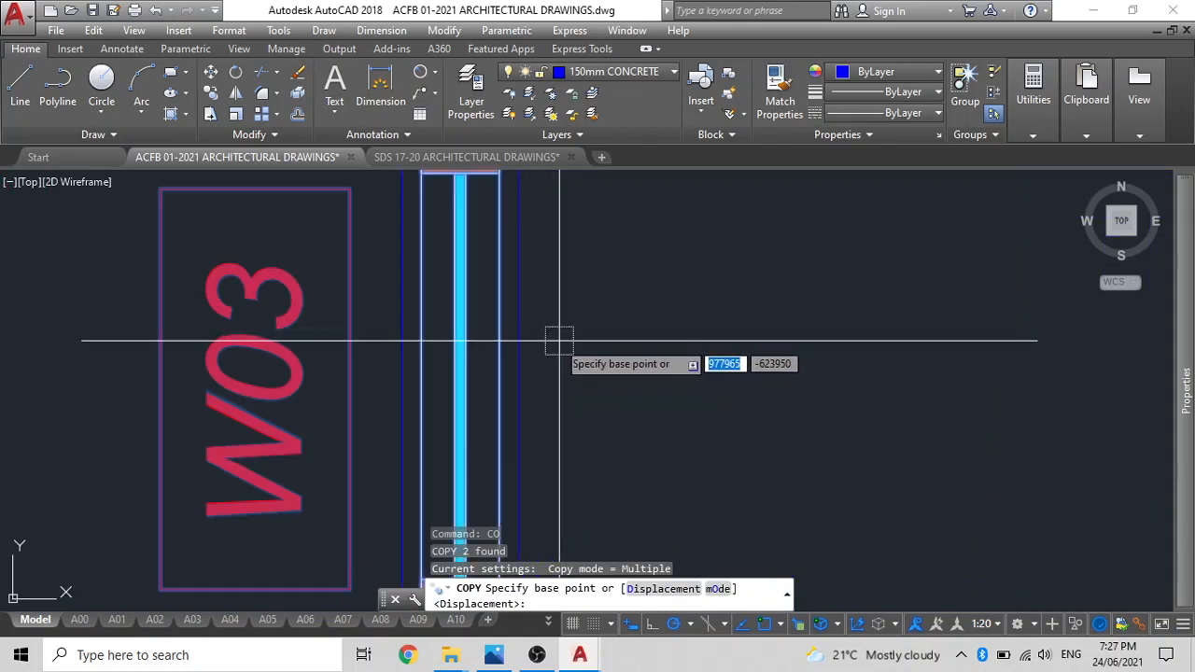
scroll(542, 349, down, 4)
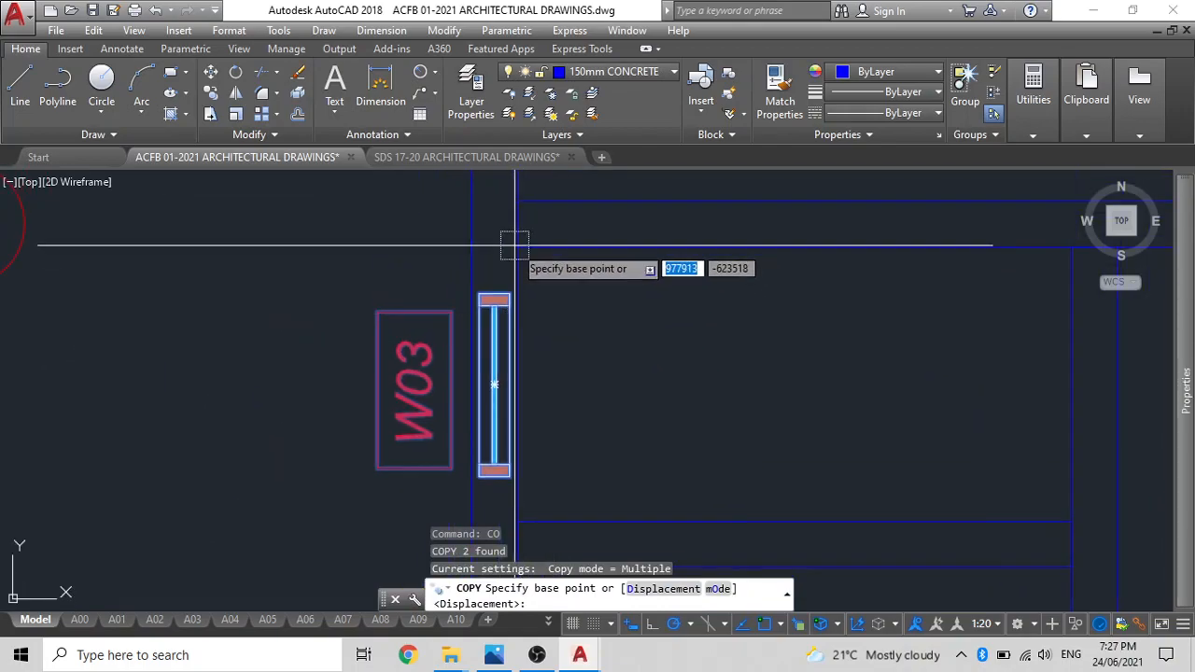
click(517, 239)
scroll(509, 241, down, 2)
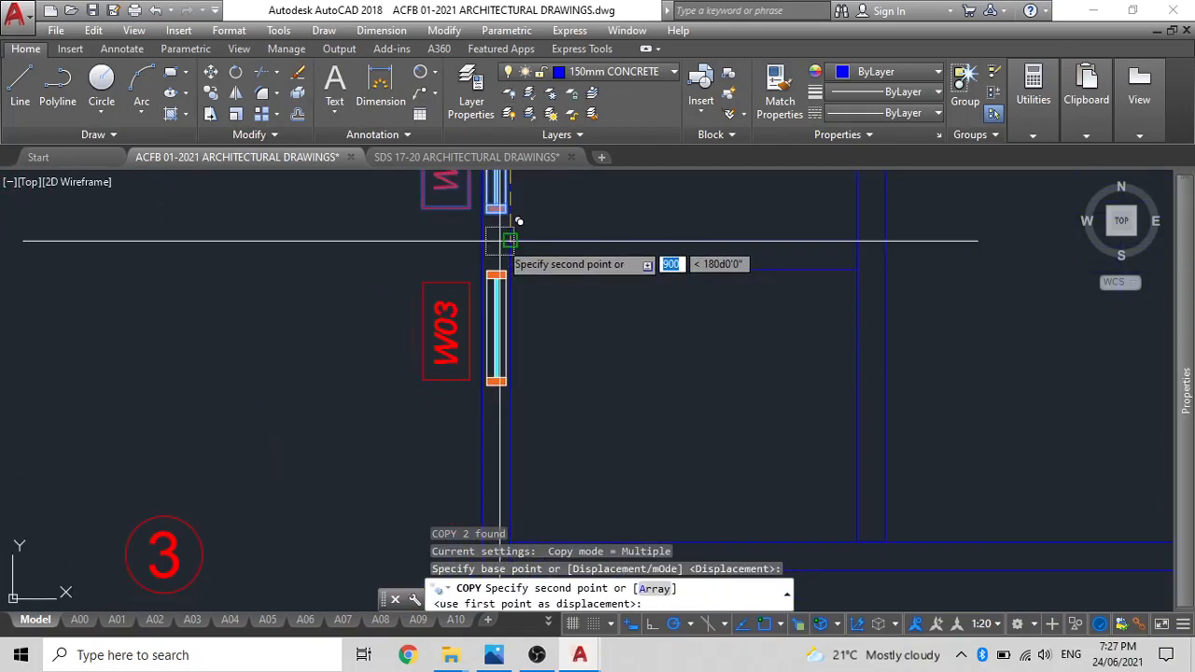
click(503, 285)
key(Escape)
Move the copied W03 window and tag by the midpoint of the window's right edge to midway between the lower small room's left inner corners.
click(433, 328)
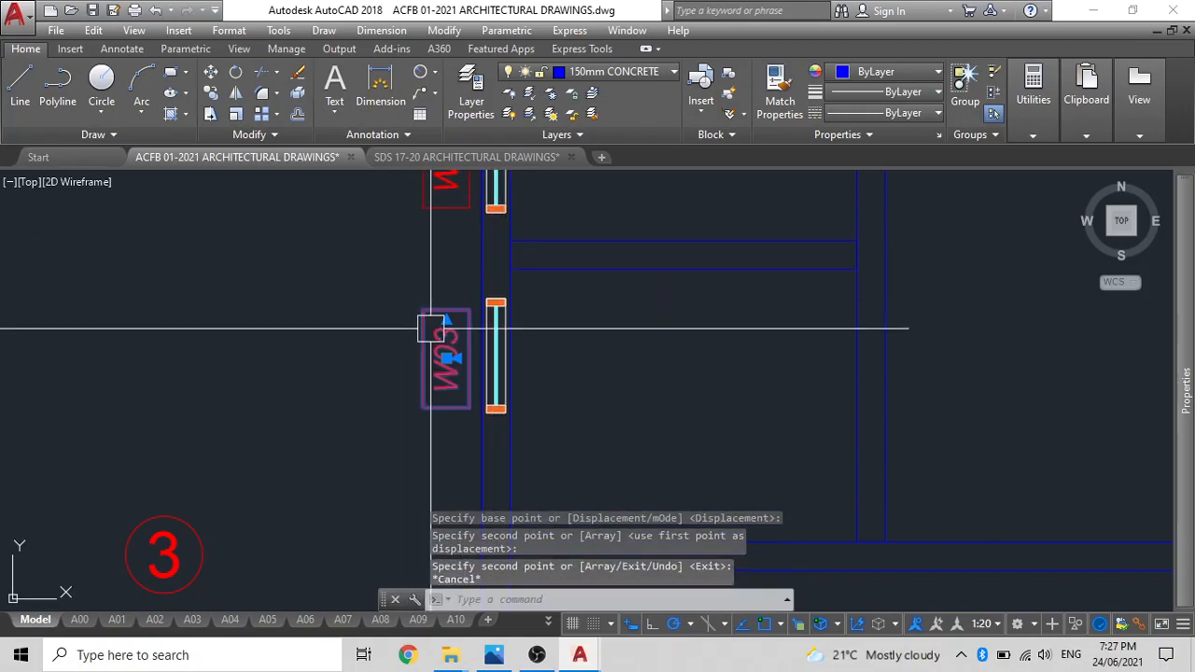
click(490, 337)
text(M)
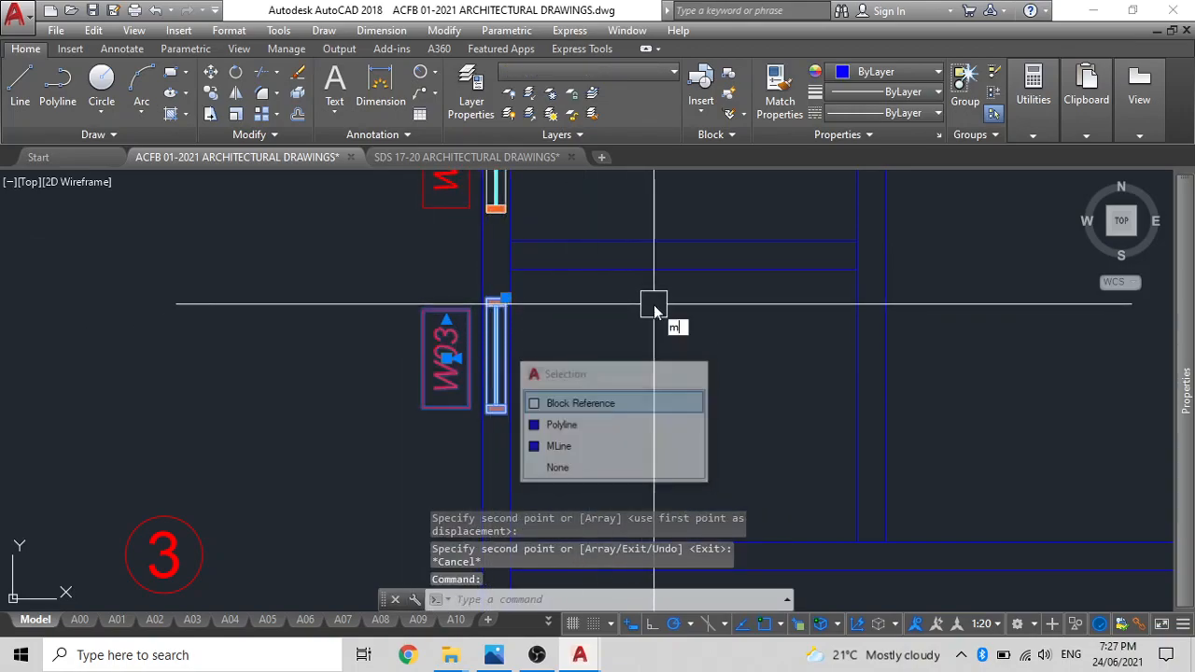
key(Return)
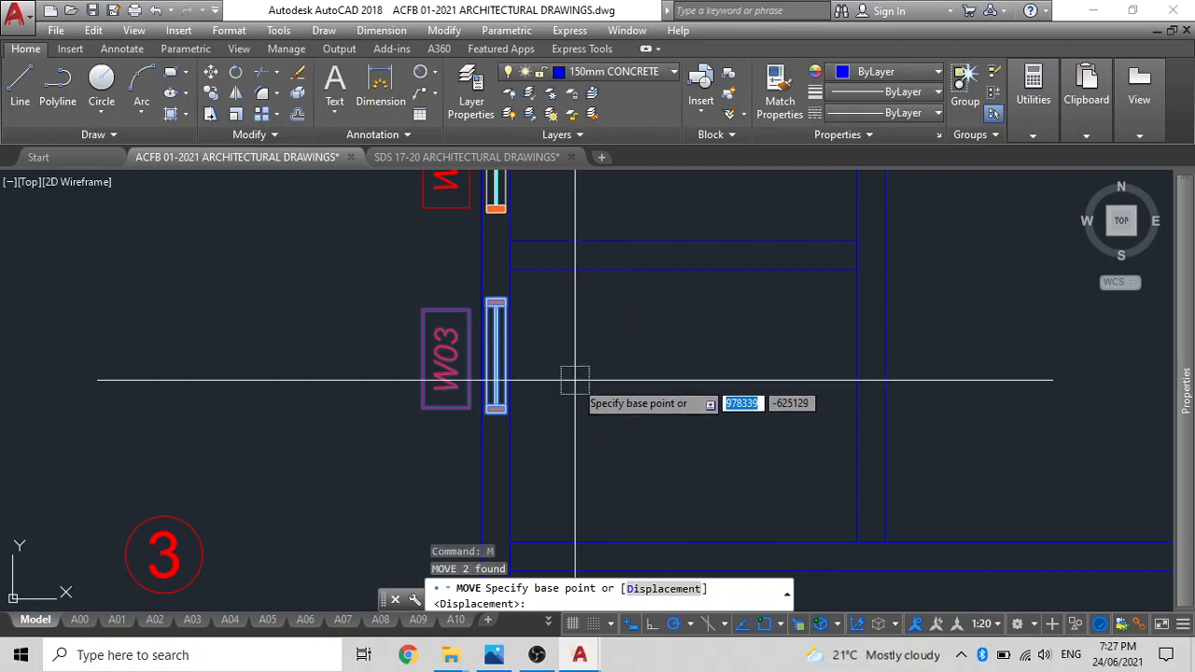
text(m2p)
key(Return)
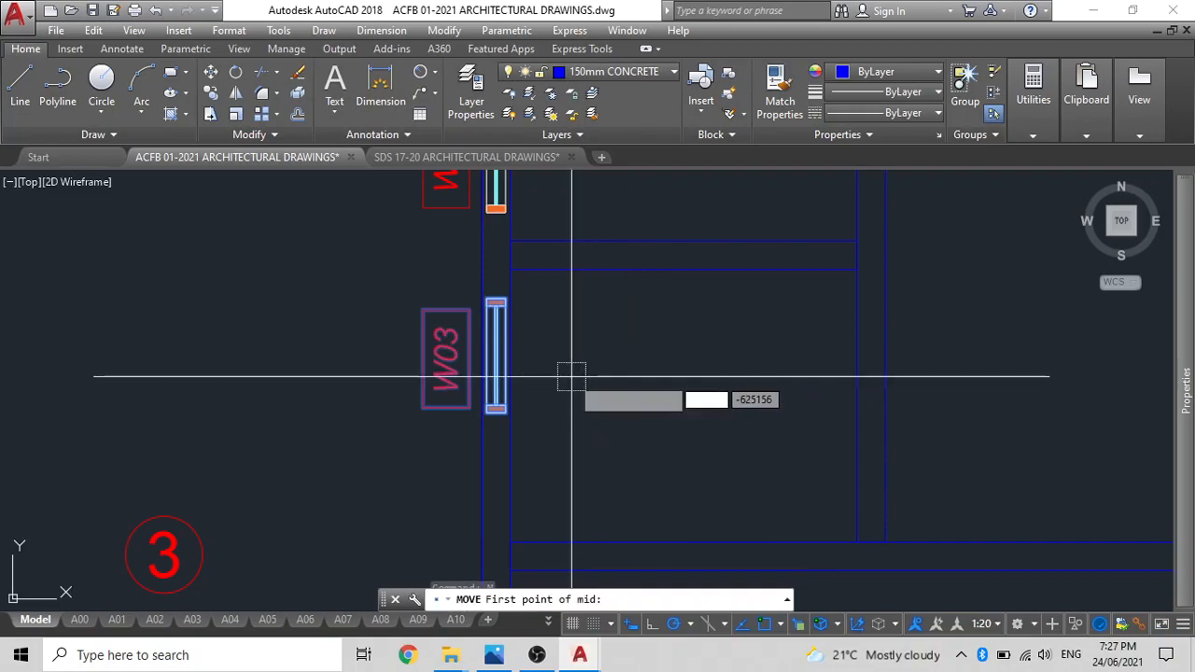
scroll(480, 364, up, 2)
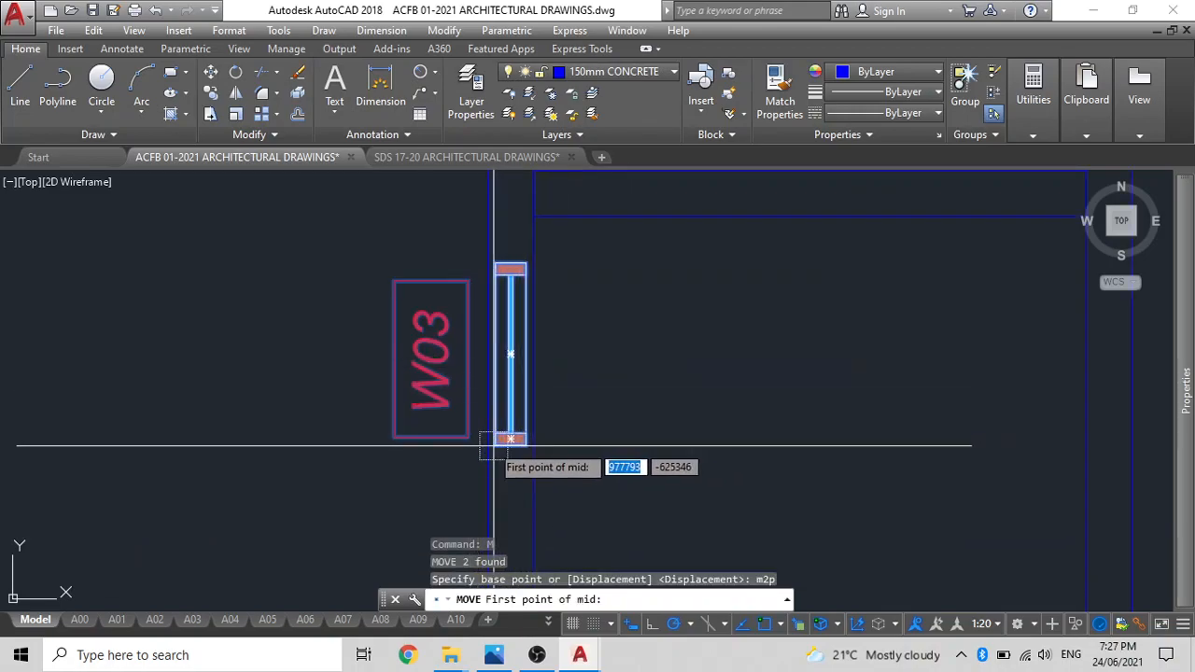
click(523, 446)
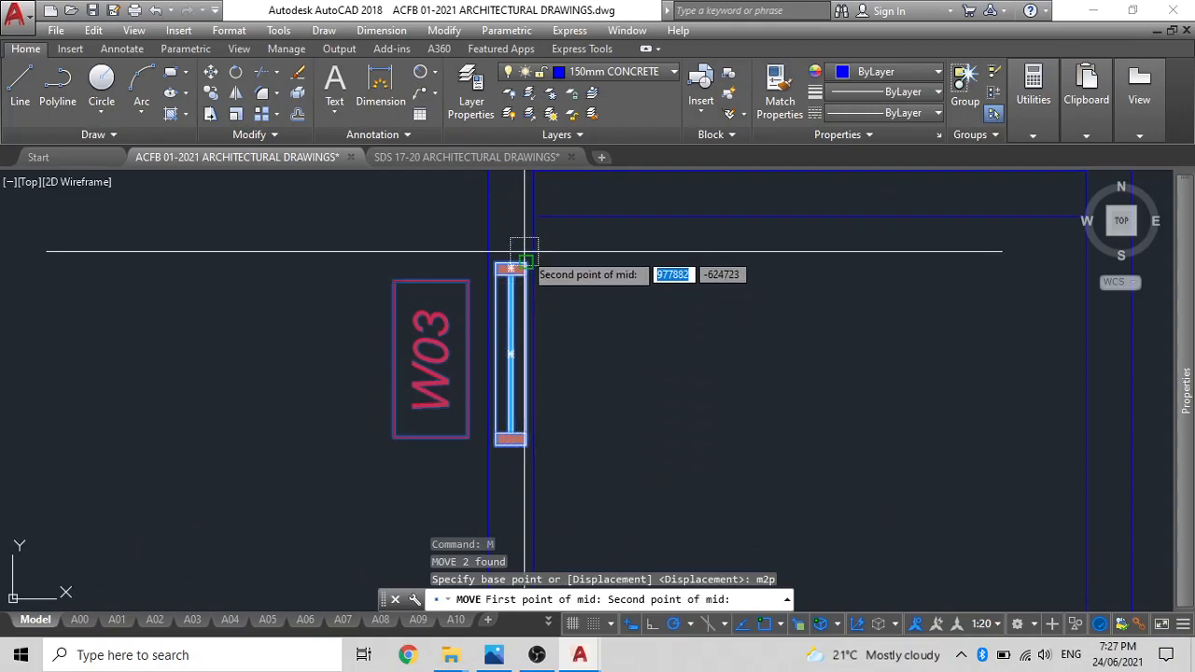
click(526, 262)
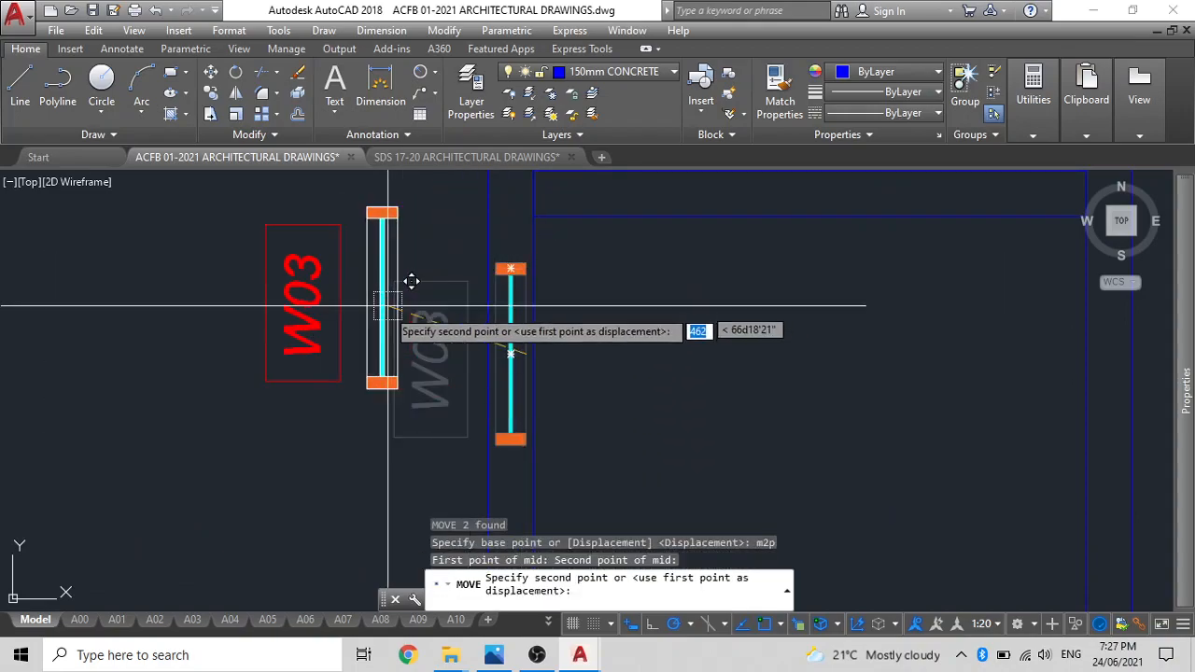
text(m2p)
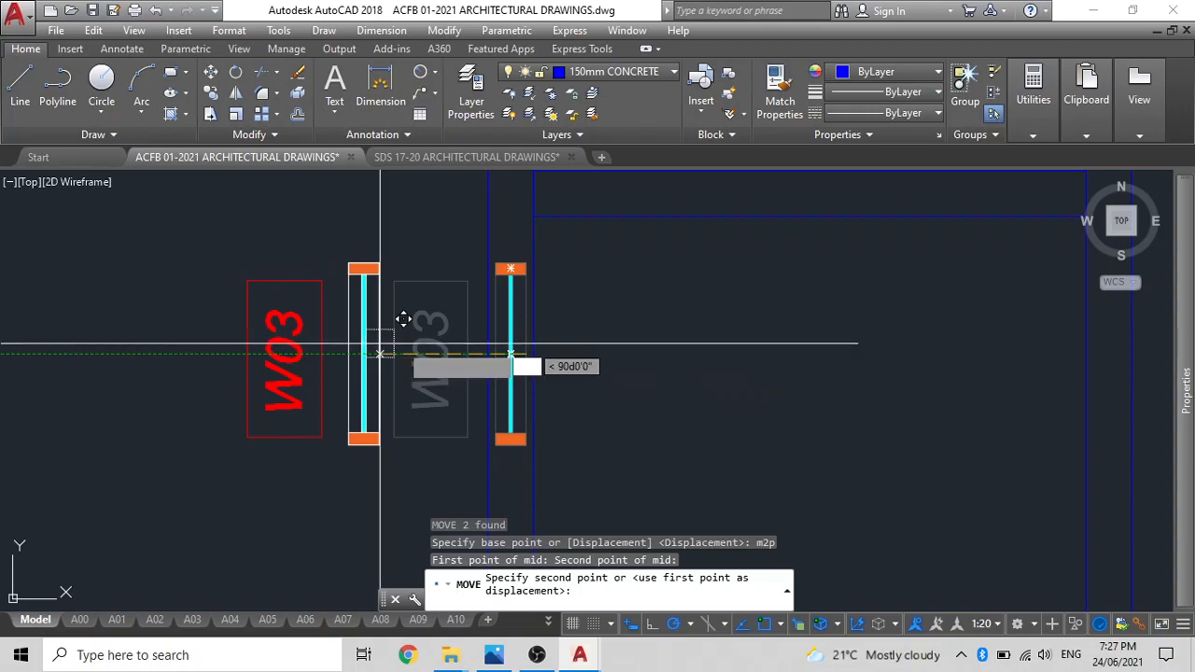
key(Return)
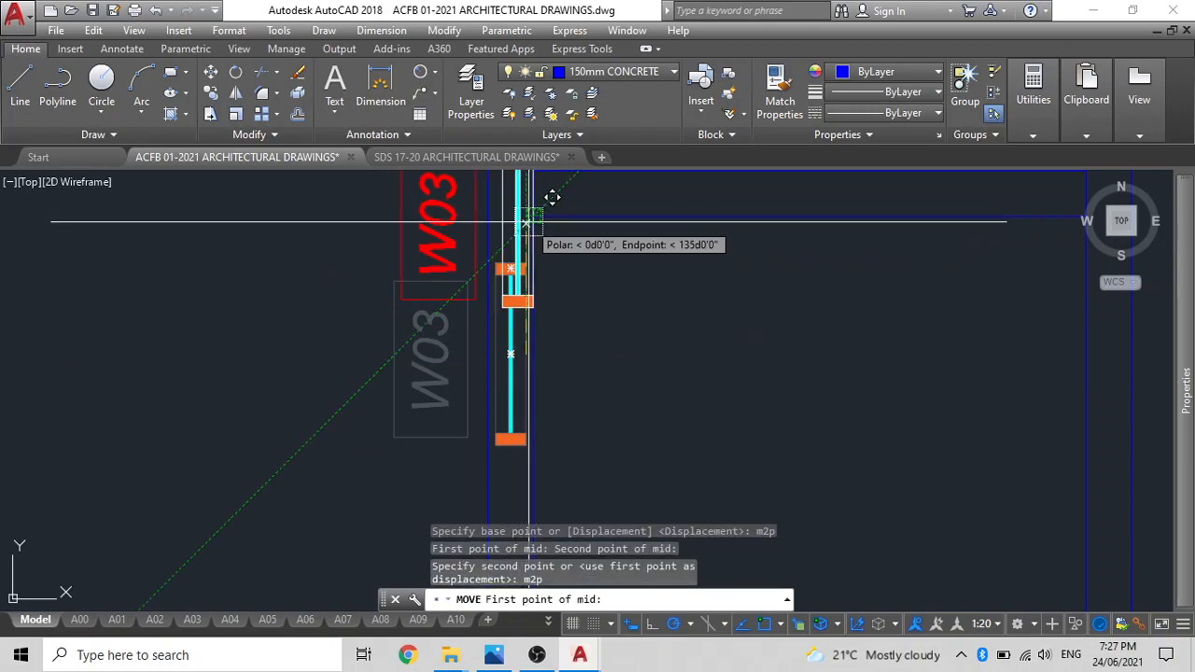
click(520, 221)
scroll(499, 304, down, 2)
scroll(505, 306, up, 2)
click(507, 328)
Mirror both W02 windows with their tags onto the right wall about a vertical line midway between the plan's upper outer corners, keeping the originals.
scroll(520, 319, down, 2)
middle_drag(509, 301, 523, 359)
scroll(521, 357, down, 3)
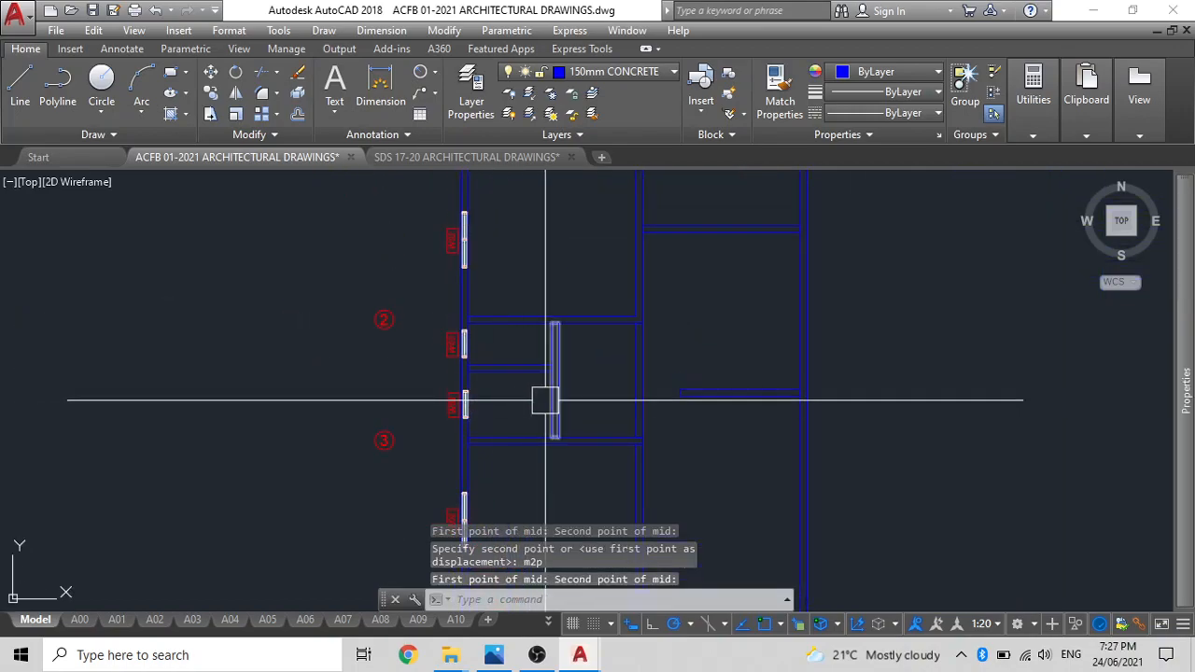
scroll(579, 383, down, 2)
middle_drag(688, 392, 655, 289)
scroll(439, 347, up, 6)
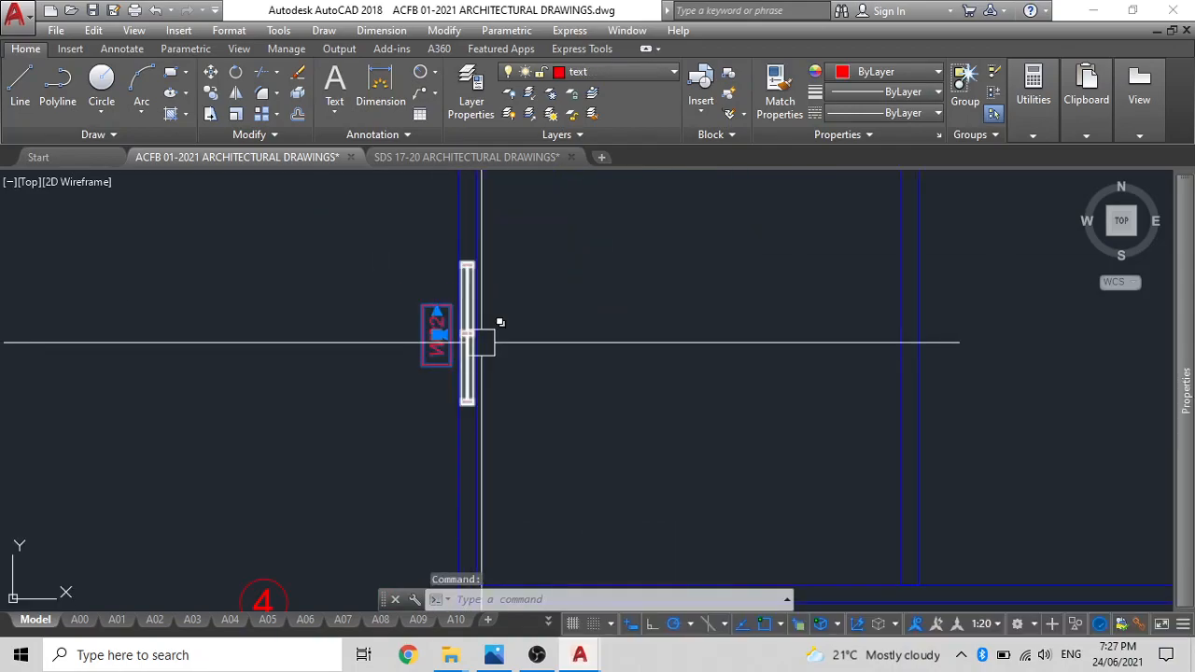
scroll(476, 338, down, 3)
scroll(467, 332, up, 1)
scroll(465, 332, up, 3)
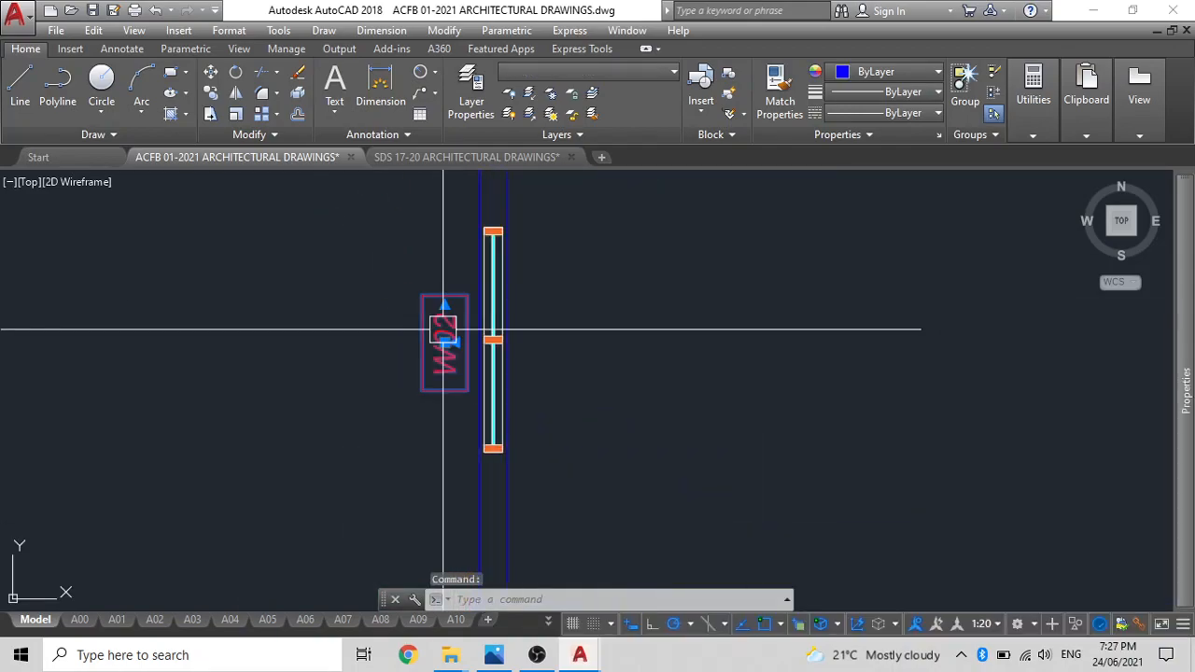
click(507, 334)
scroll(512, 336, down, 4)
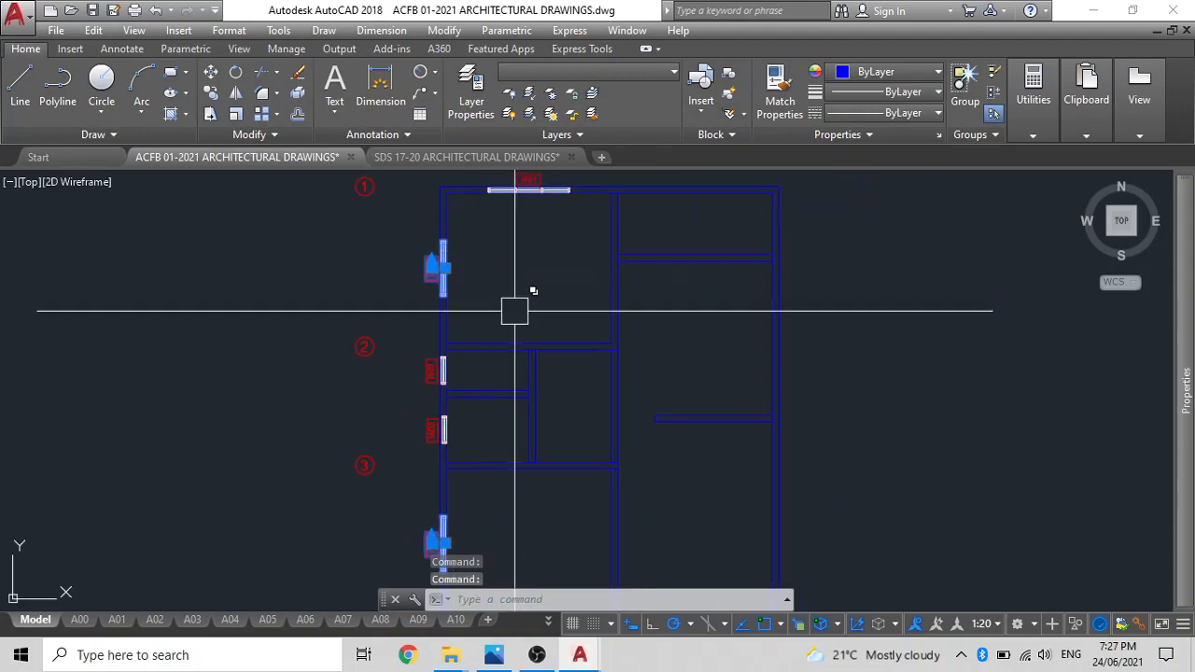
text(MI)
key(Return)
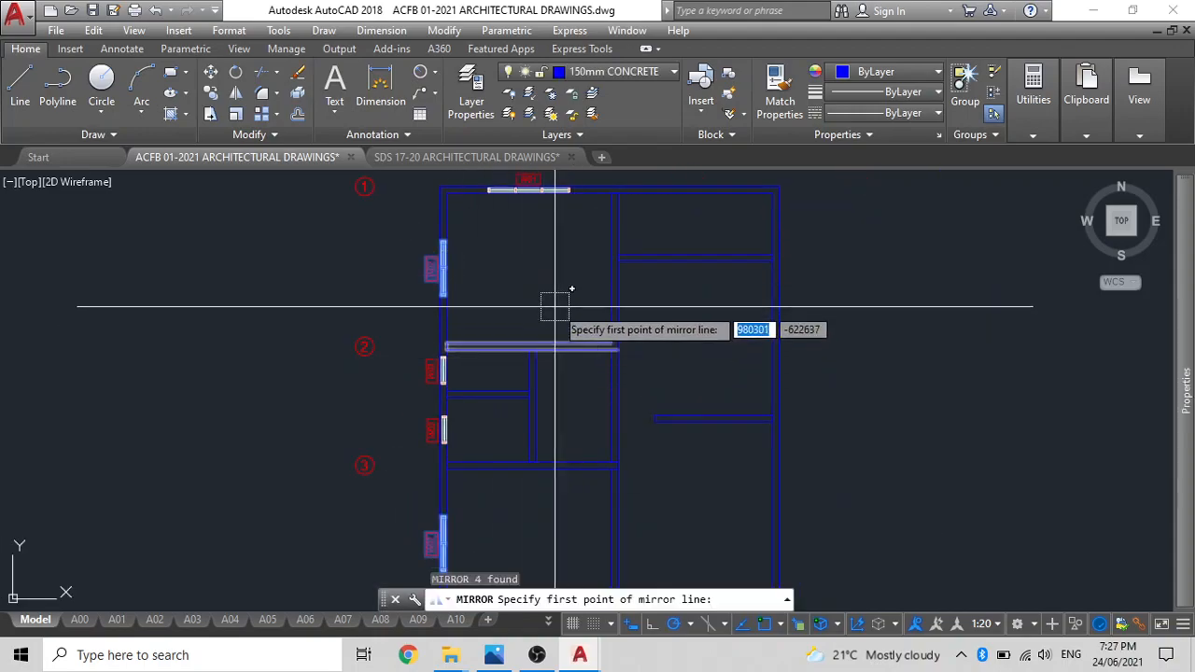
middle_drag(557, 288, 578, 401)
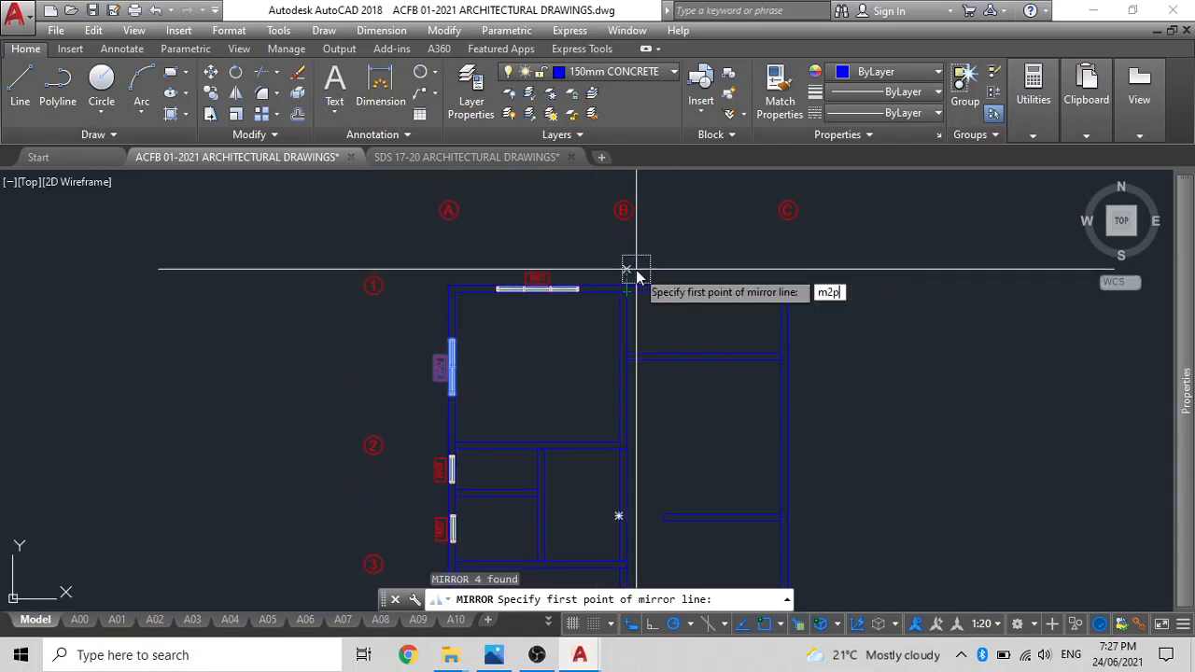
text(m2p)
key(Return)
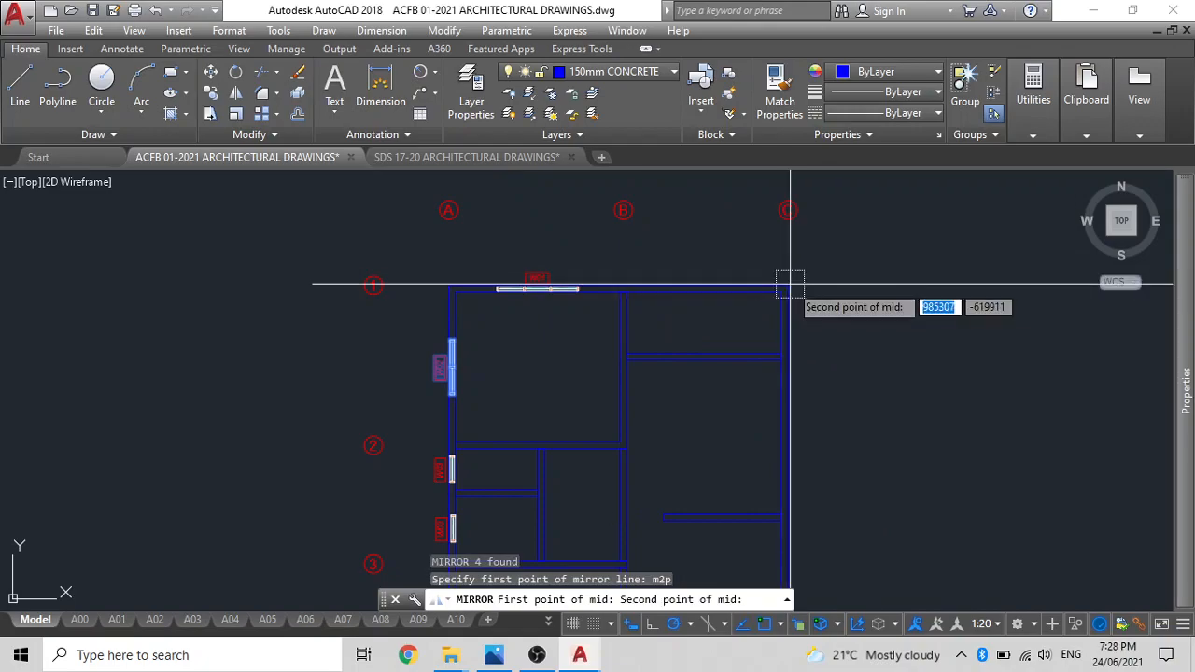
click(450, 286)
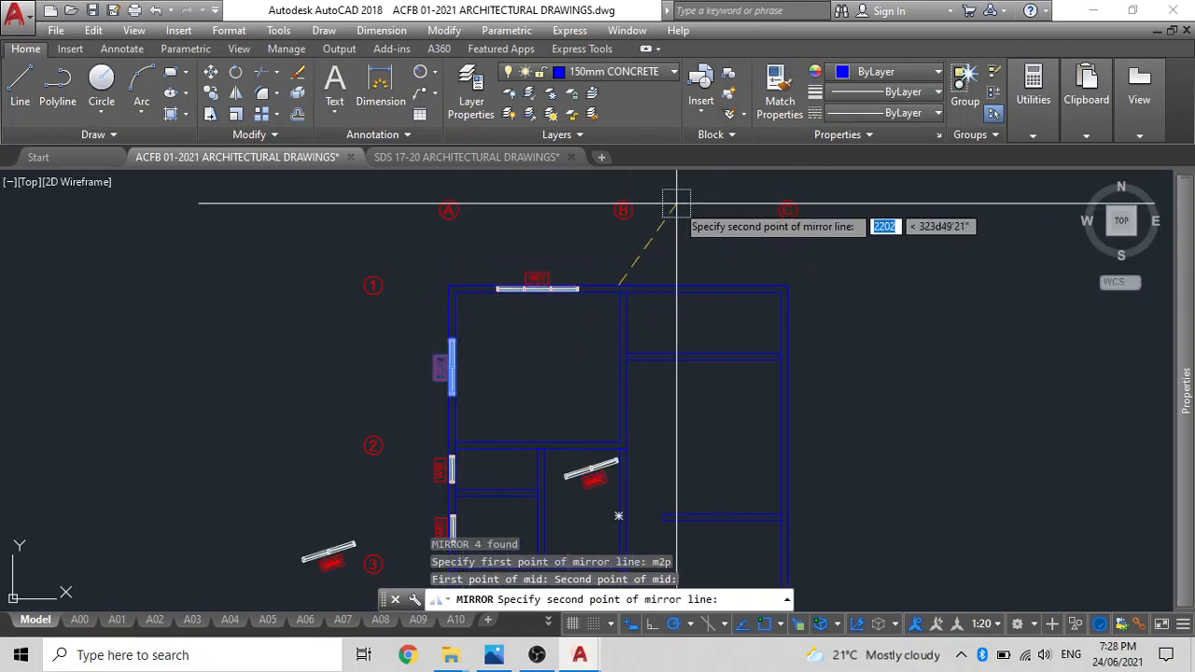
middle_drag(676, 202, 674, 284)
click(615, 210)
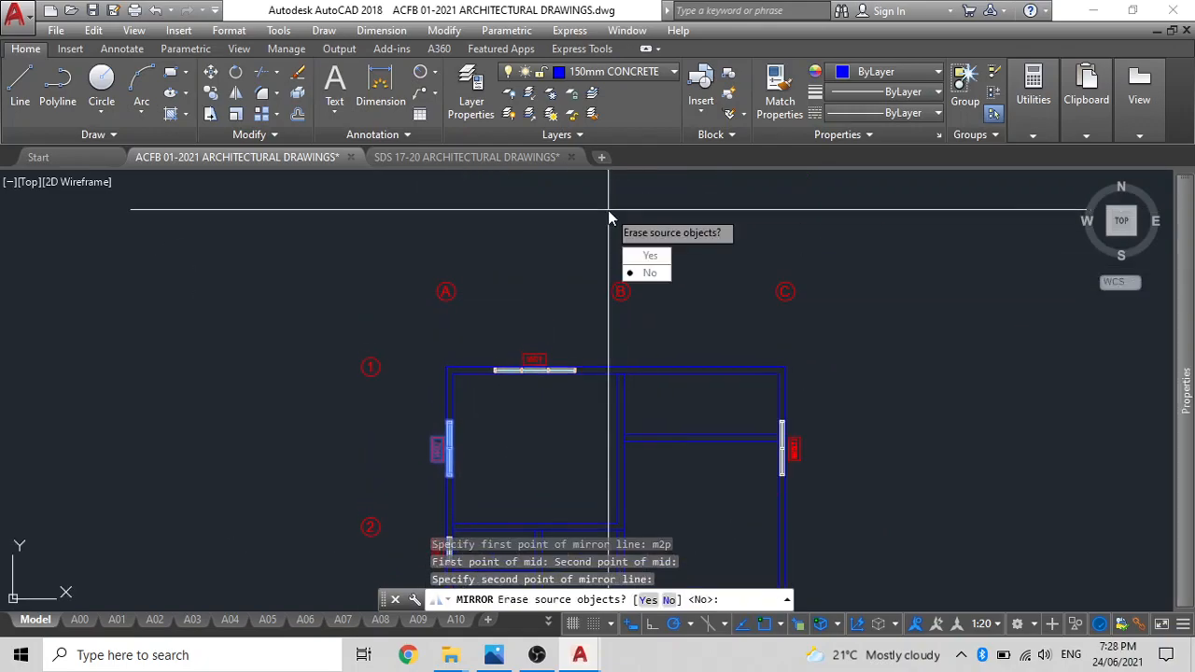
text(n)
key(Return)
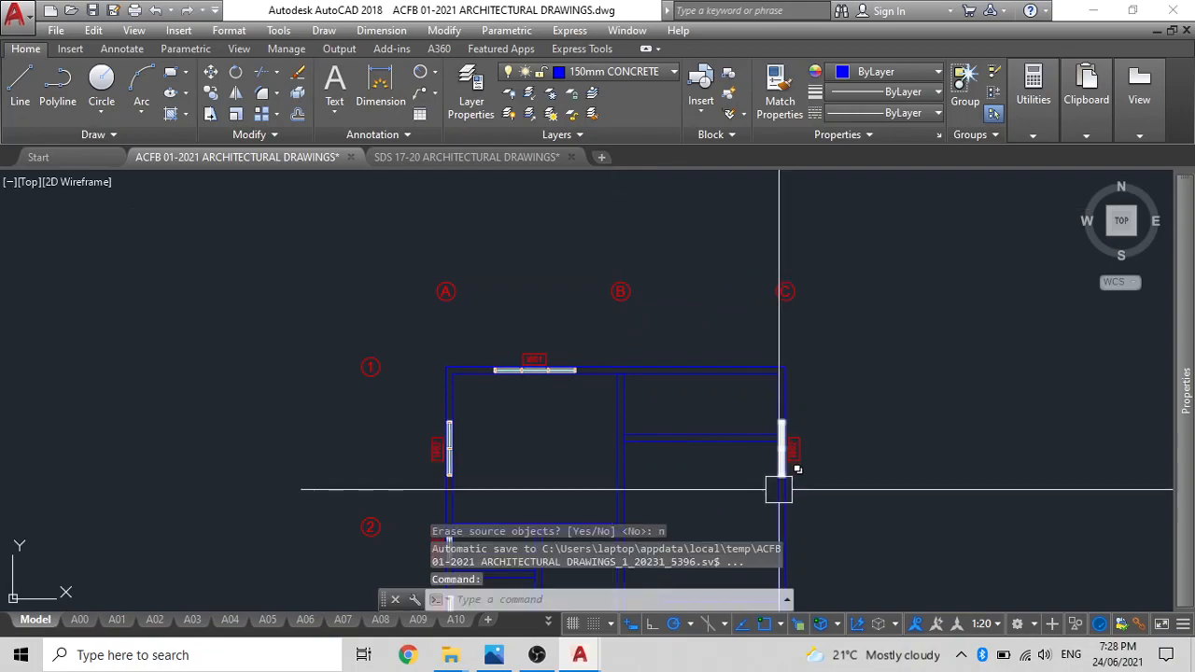
Set the rotation of the mirrored W02 tag at the lower end of the right wall to 180 degrees.
scroll(776, 480, up, 6)
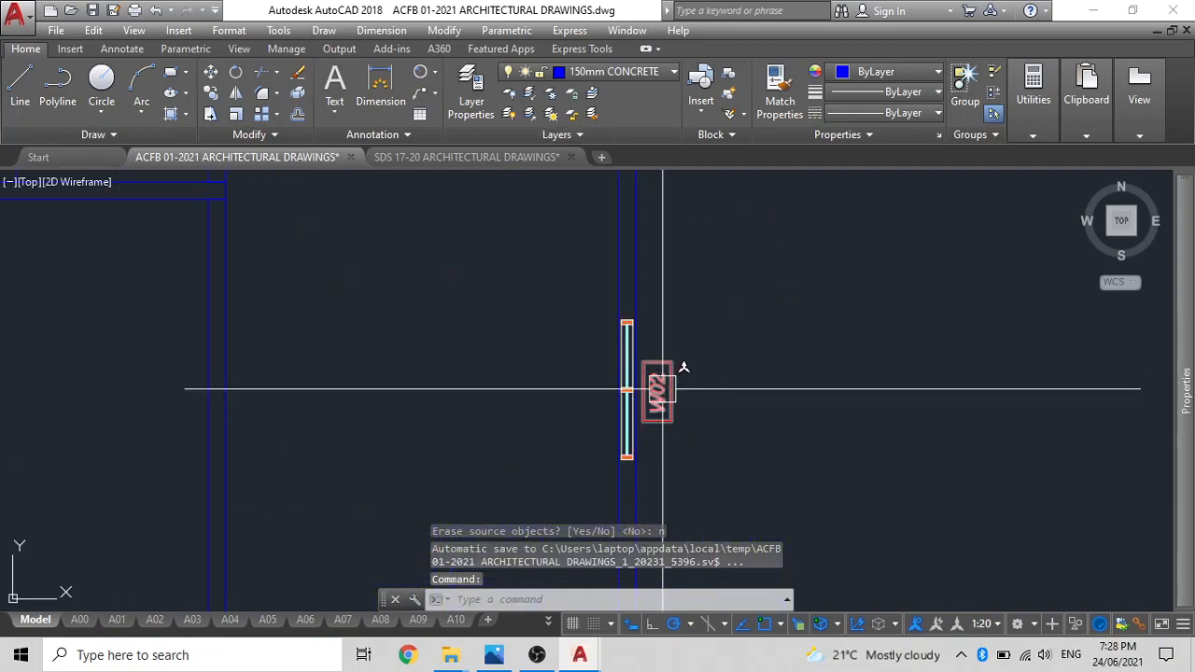
click(662, 389)
scroll(706, 373, down, 2)
middle_drag(706, 381, 696, 505)
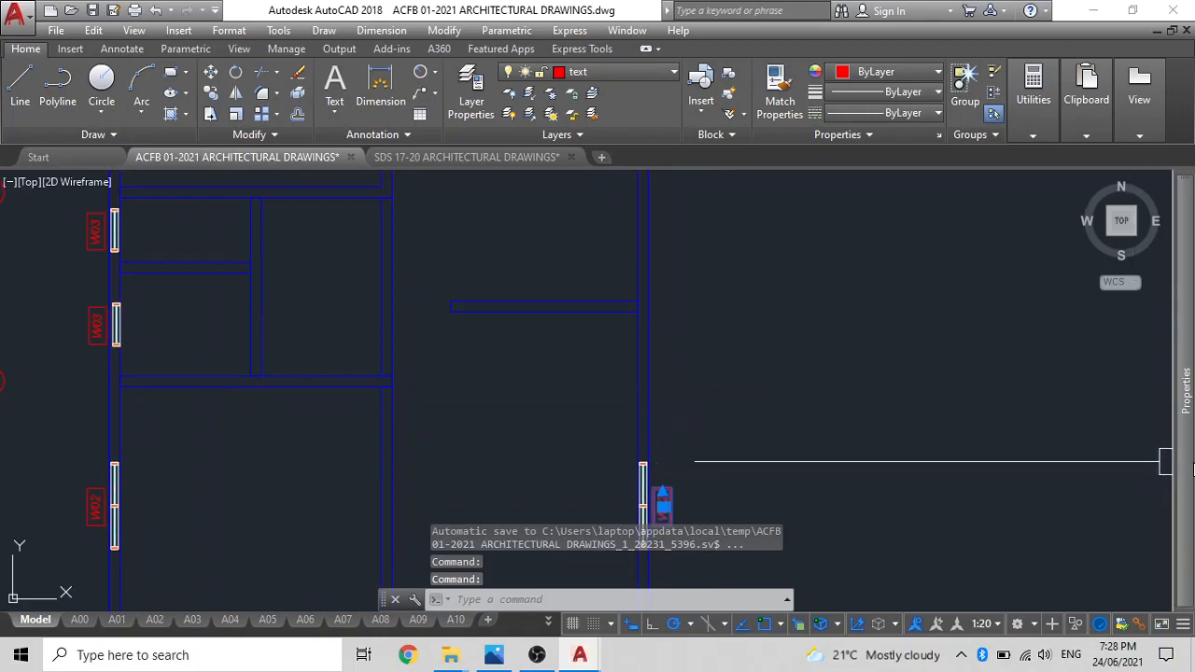
mouse_move(1186, 448)
scroll(1039, 488, down, 5)
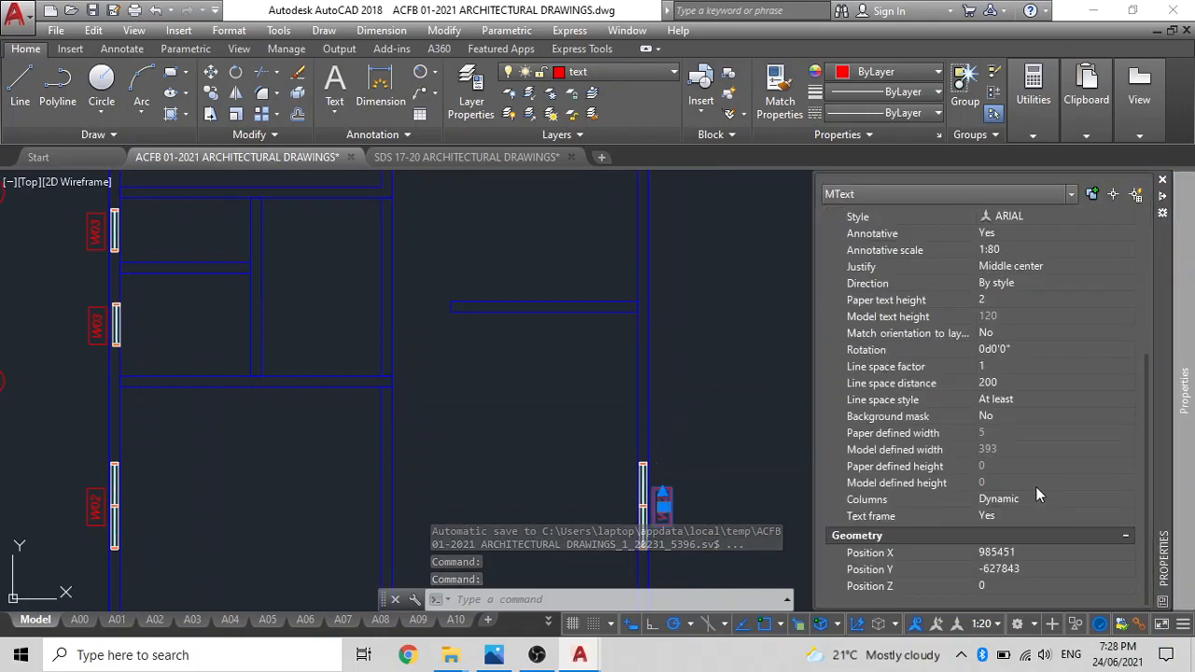
click(1019, 354)
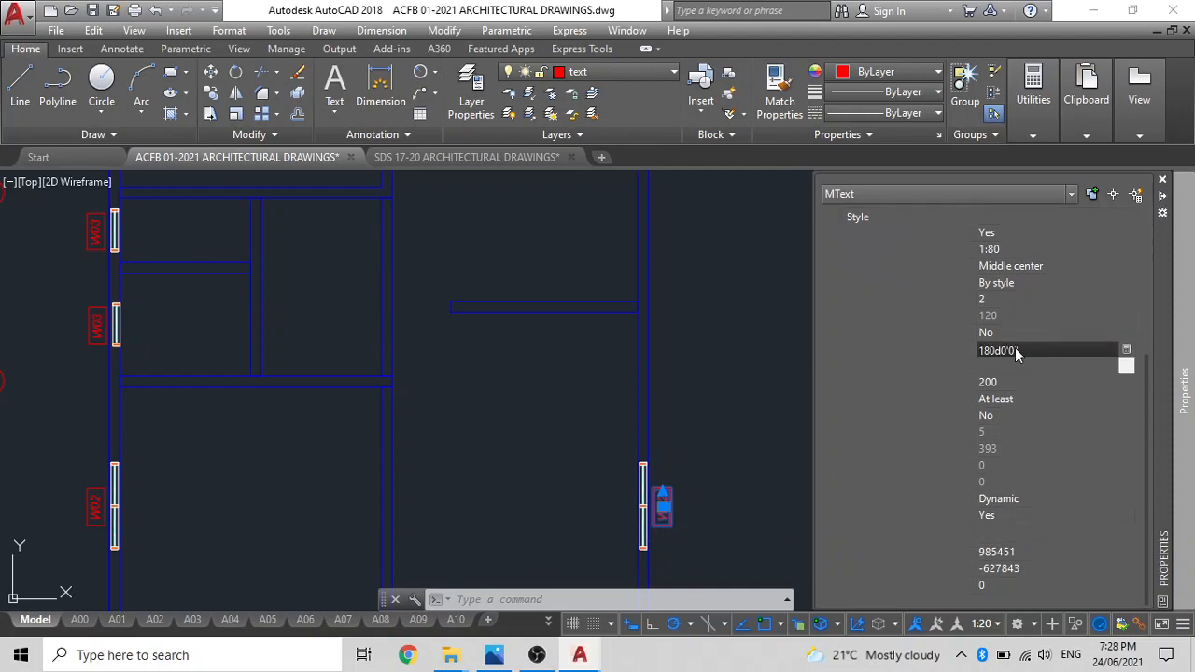
key(Escape)
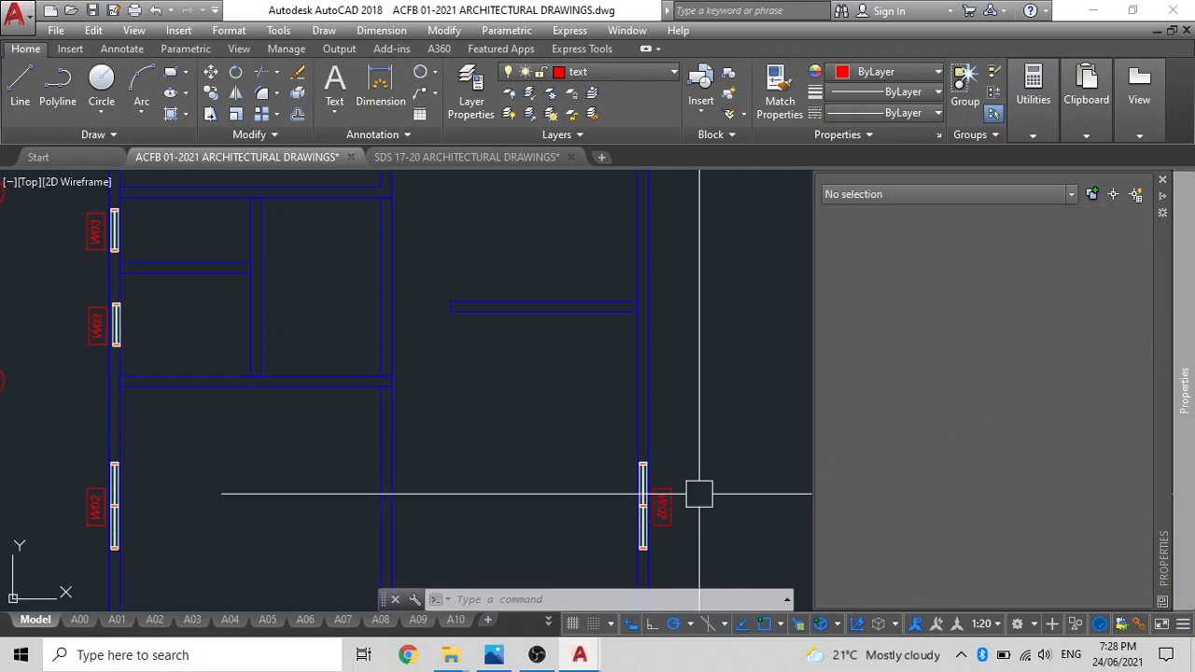
Set the rotation of the mirrored W02 tag at the upper end of the right wall to 180 degrees.
scroll(663, 489, down, 2)
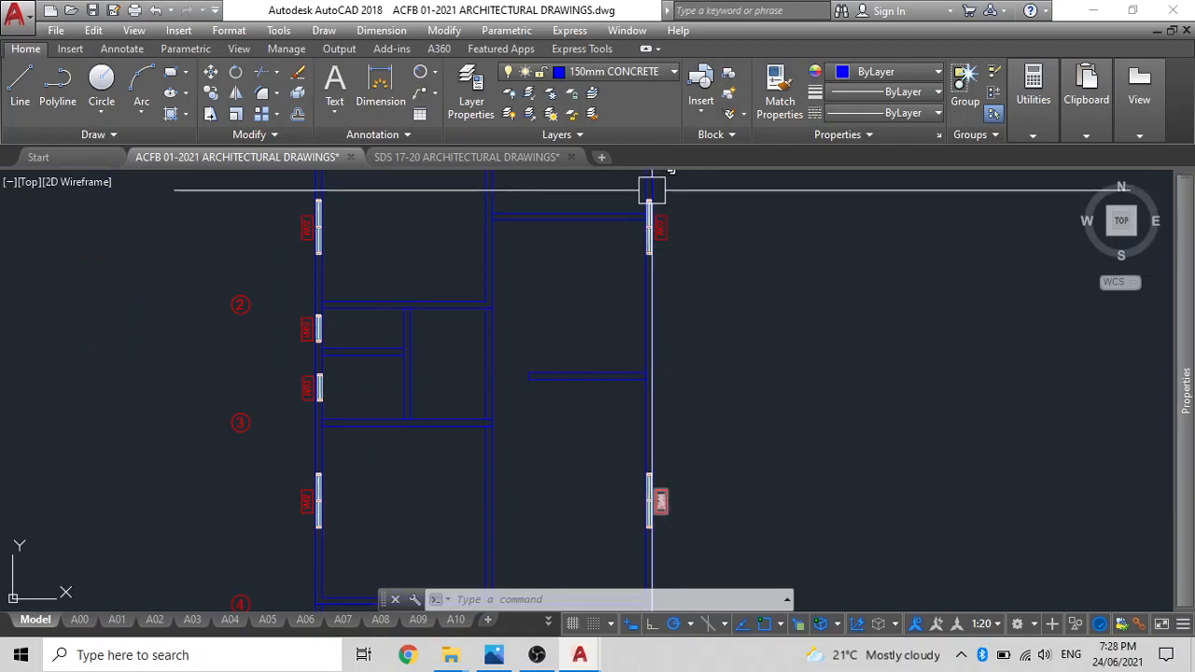
click(659, 222)
mouse_move(1187, 397)
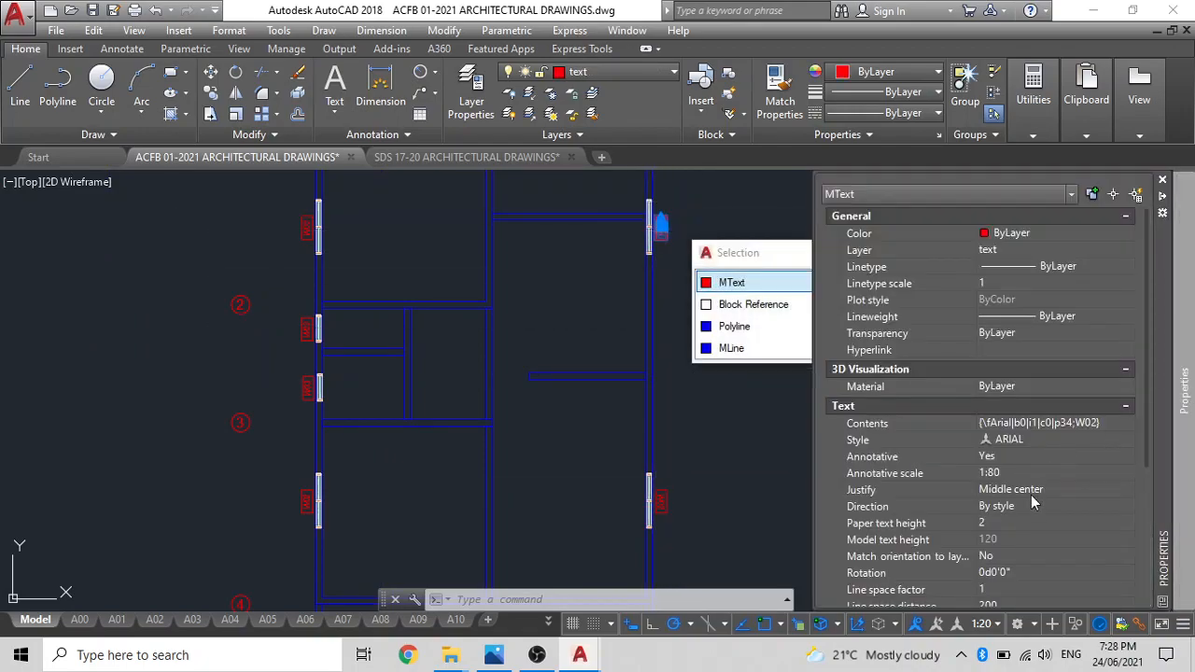
scroll(1031, 497, down, 5)
click(1008, 366)
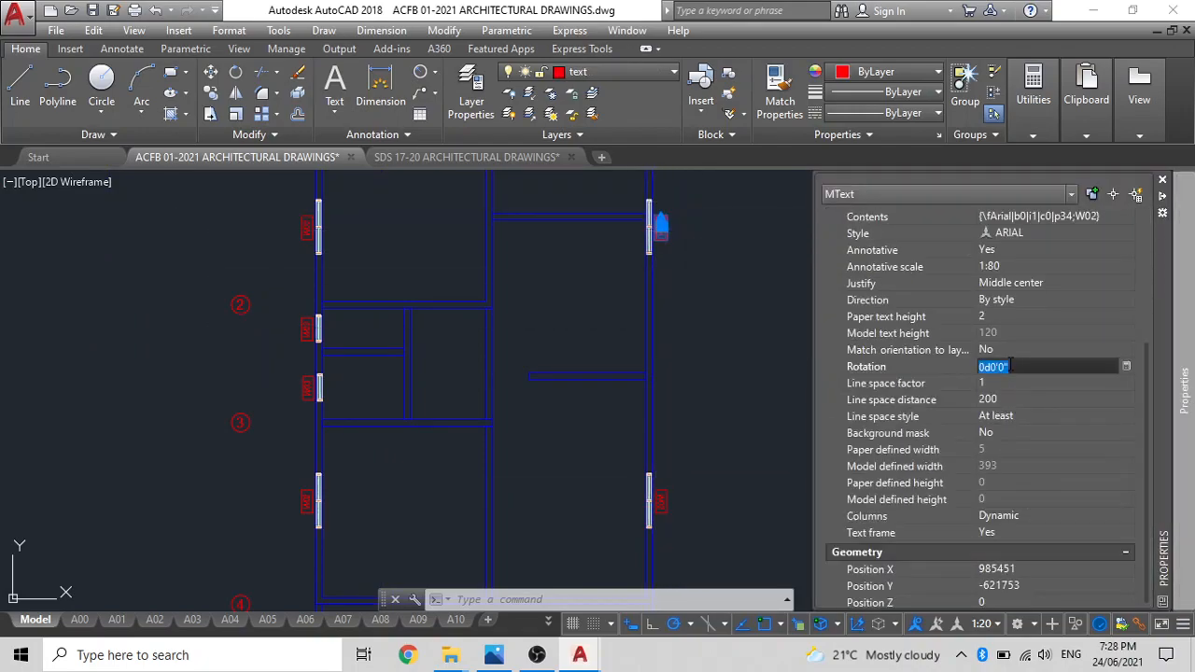
text(180)
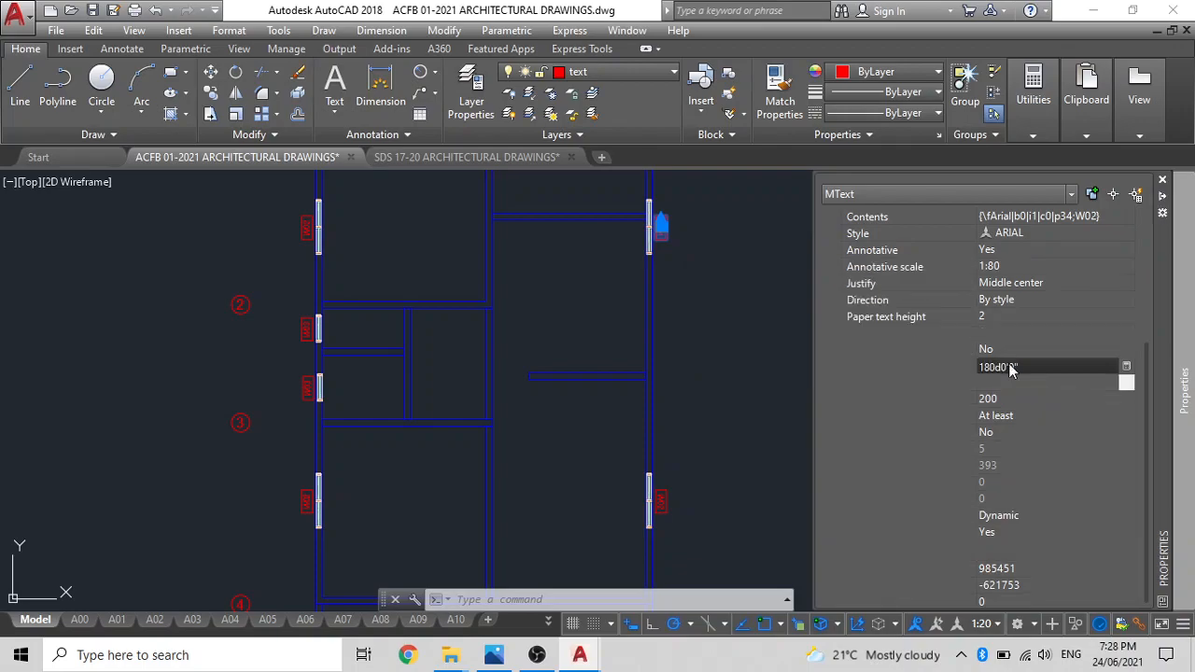
key(Tab)
key(Escape)
Copy window W01 with its tag from the top wall straight down to the grid 4 wall, using the window's lower-left corner as base point.
scroll(626, 333, down, 2)
scroll(643, 320, up, 5)
scroll(531, 407, down, 4)
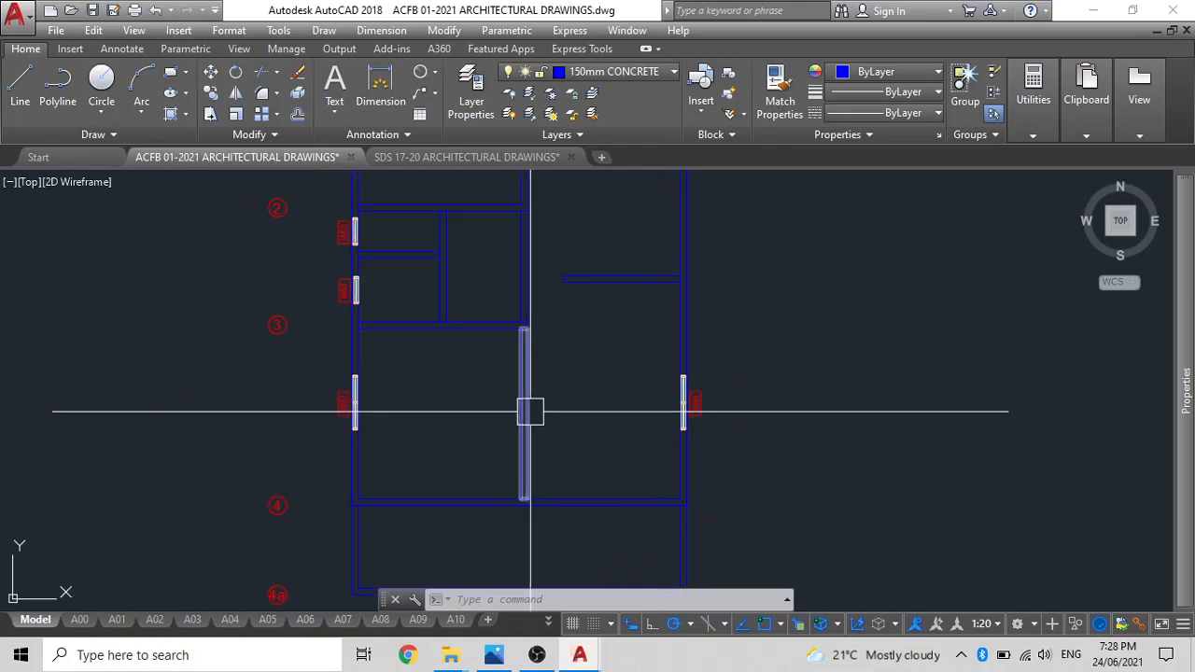
middle_drag(578, 411, 649, 464)
scroll(523, 234, up, 6)
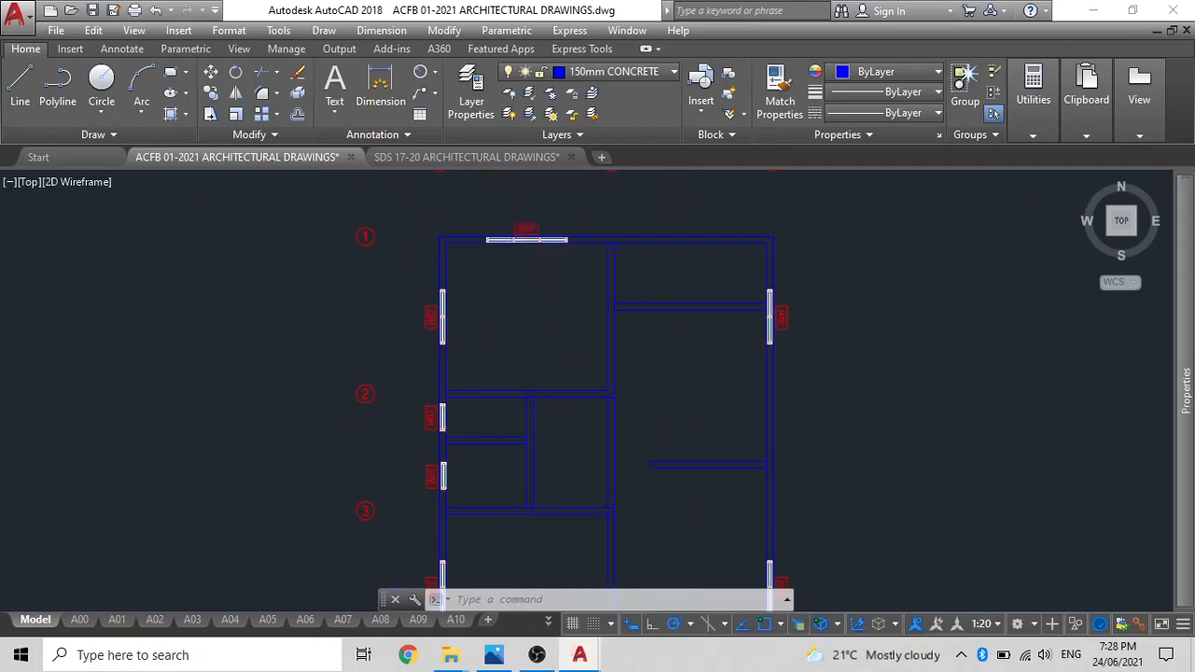
click(527, 269)
scroll(535, 295, up, 4)
click(533, 312)
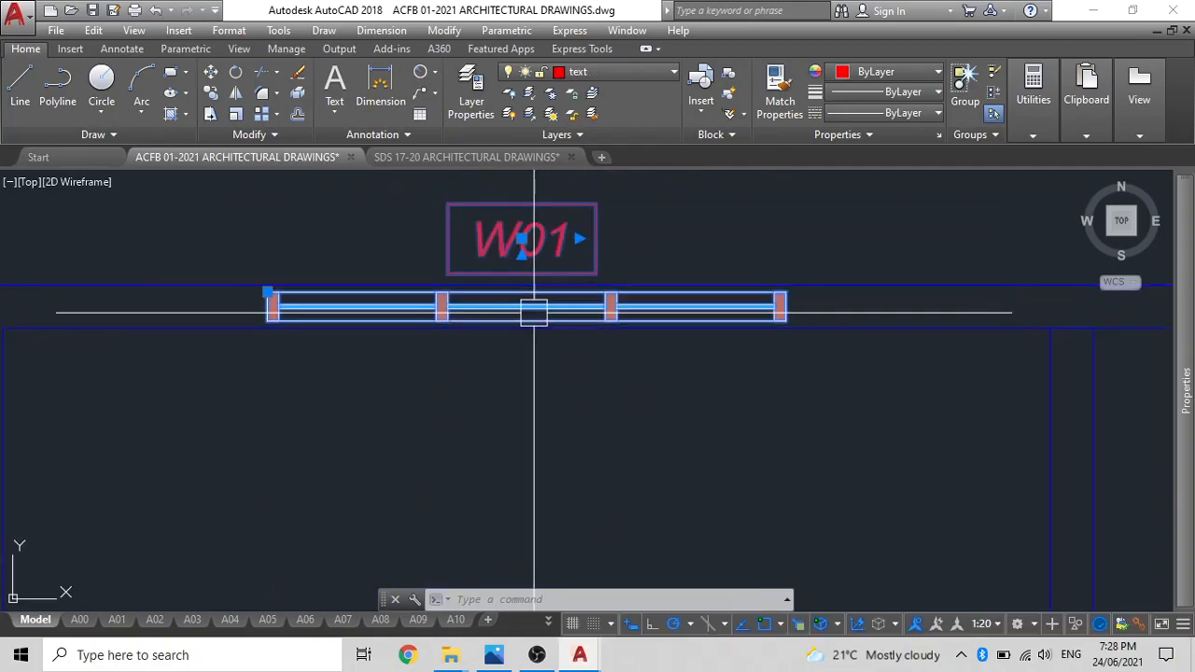
text(co)
key(Return)
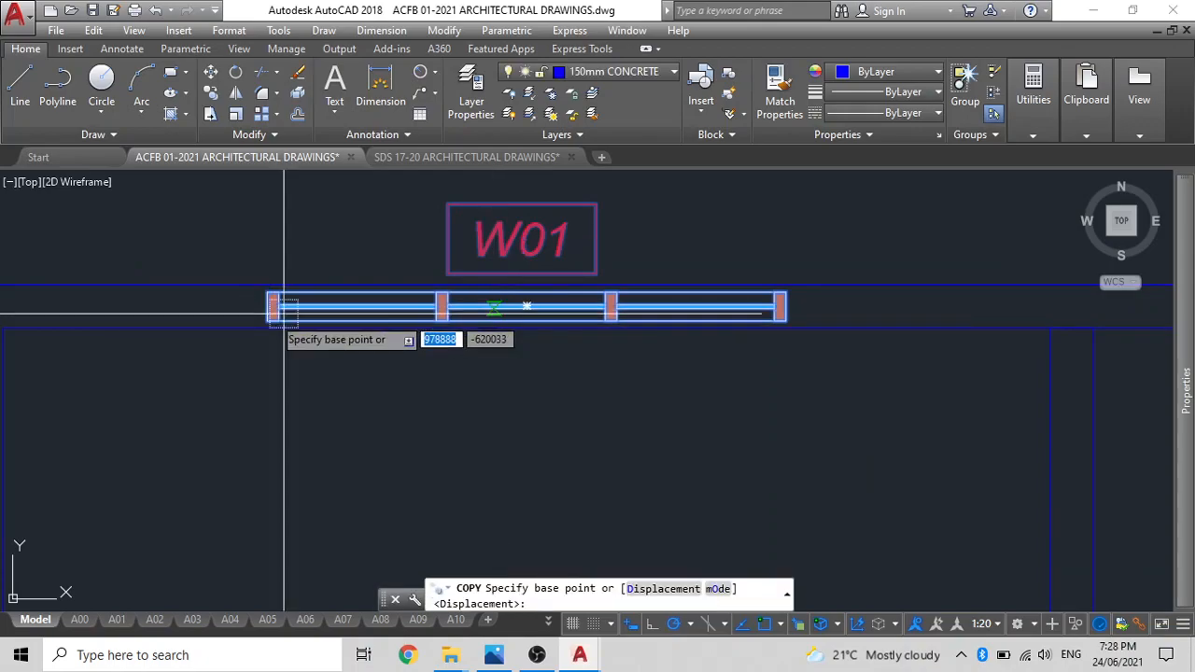
click(269, 320)
scroll(308, 336, down, 5)
middle_drag(331, 318, 419, 42)
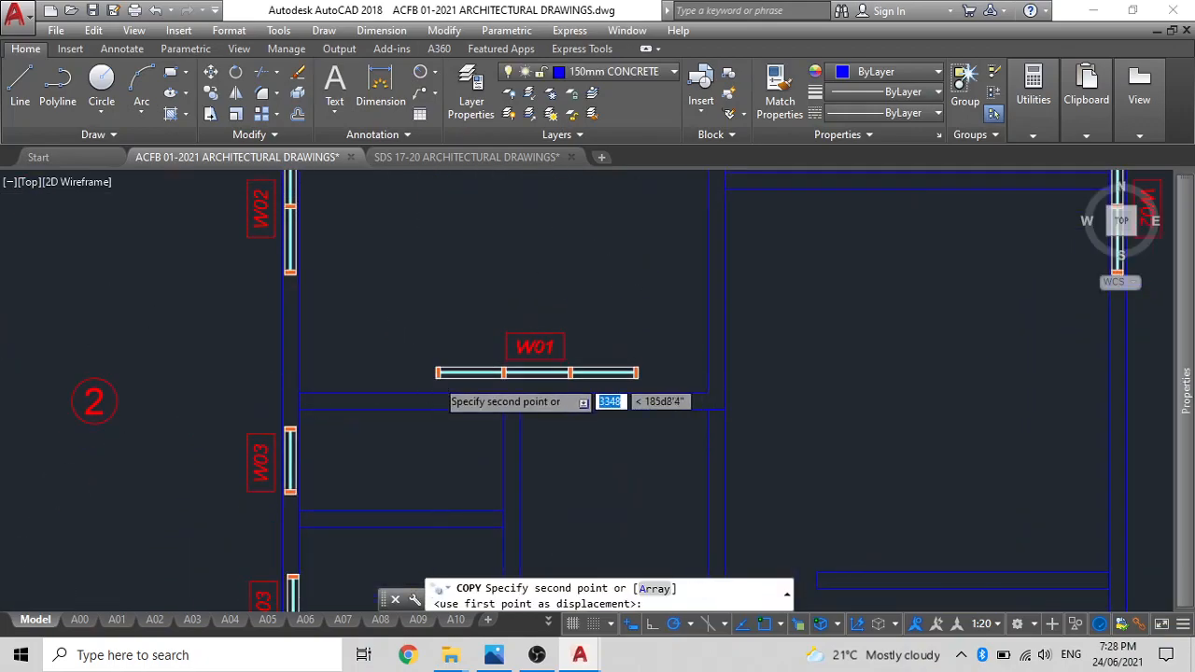
scroll(436, 373, down, 5)
middle_drag(437, 280, 458, 115)
scroll(453, 435, up, 5)
scroll(442, 446, up, 4)
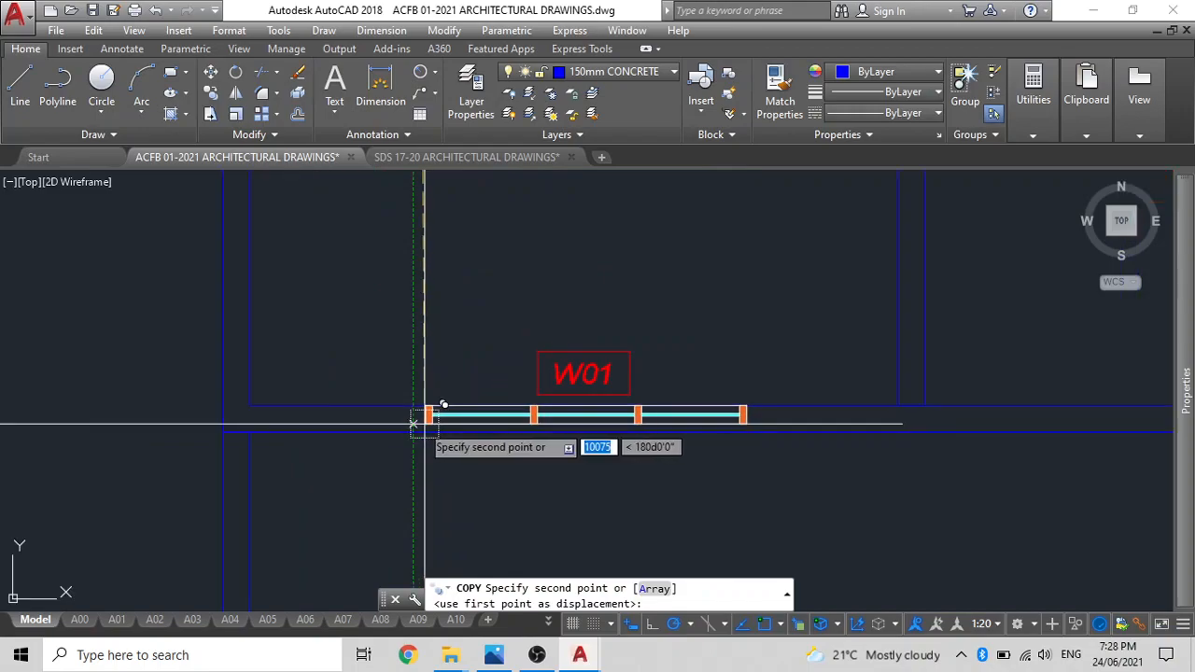
scroll(419, 427, down, 2)
scroll(412, 432, up, 5)
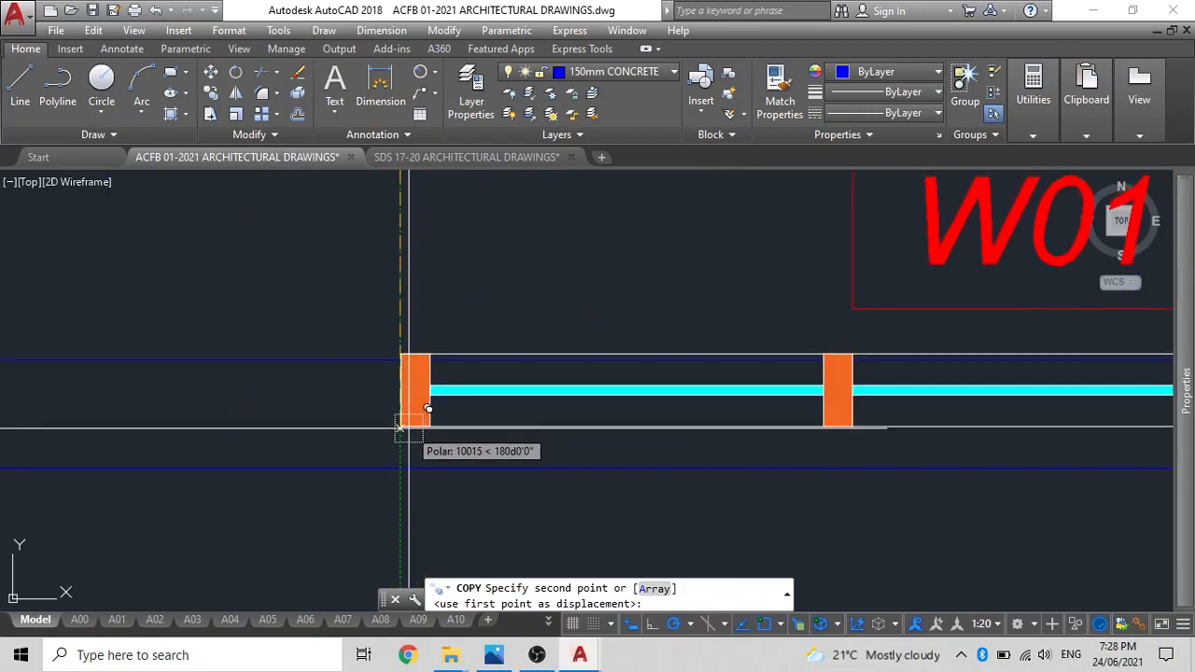
click(403, 431)
key(Escape)
Move the copied W01 window and tag by the midpoint of the window's left edge to midway between the grid 4 wall's two faces.
click(659, 393)
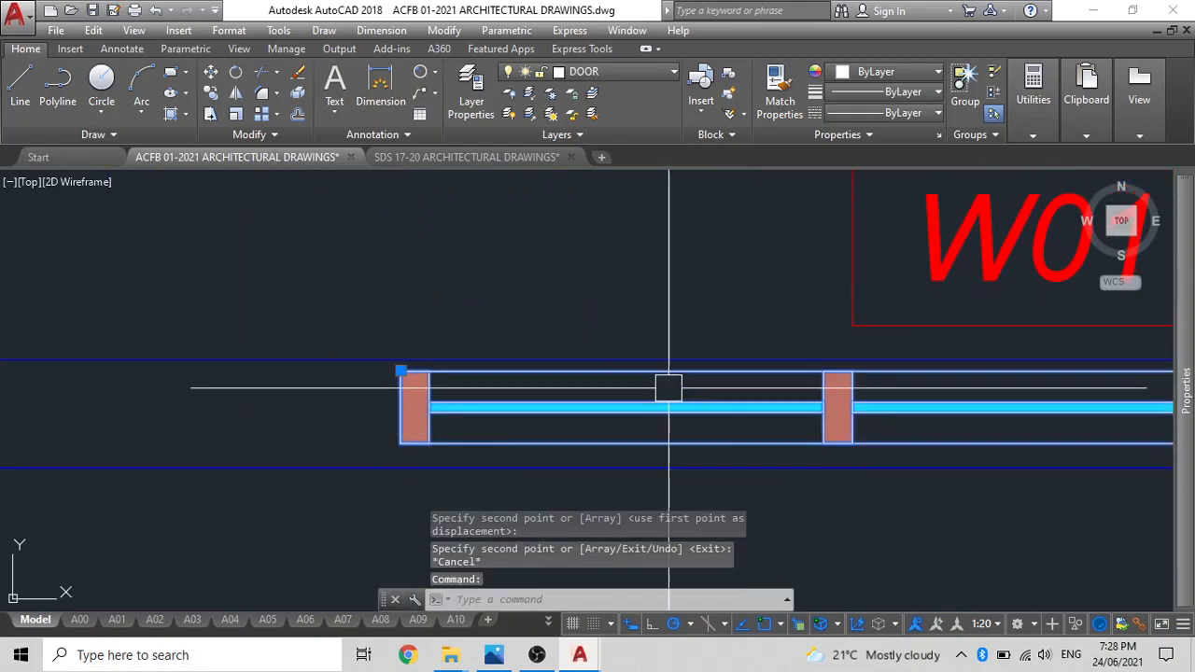
scroll(654, 384, down, 2)
middle_drag(653, 384, 626, 382)
click(829, 307)
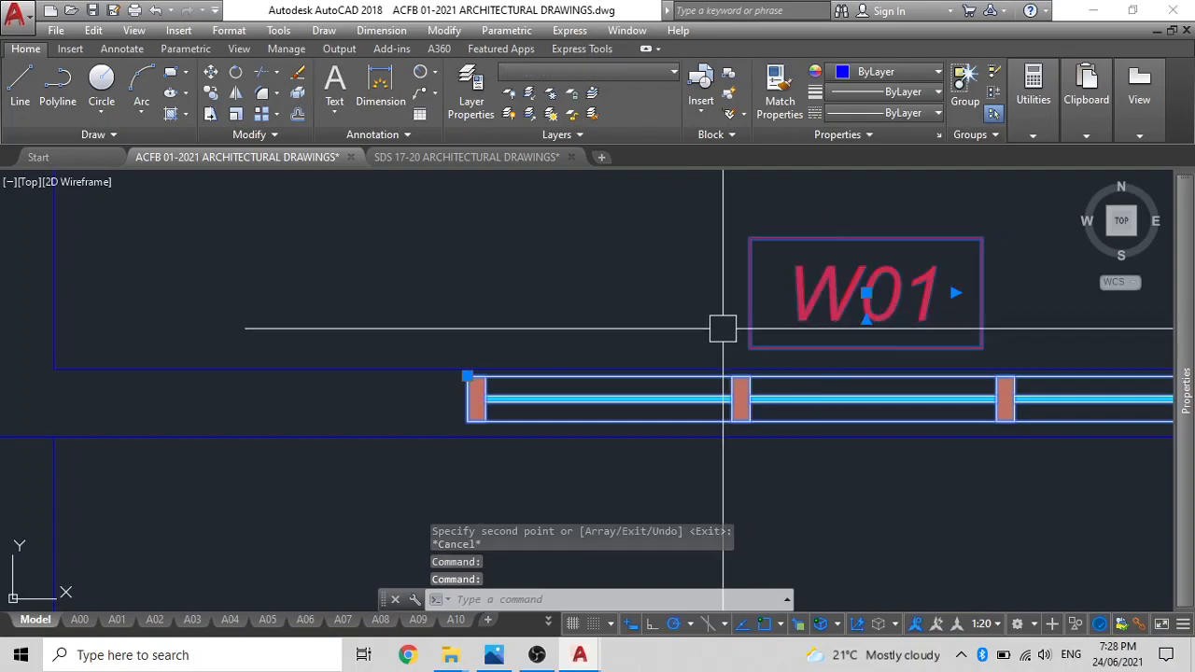
text(m)
key(Return)
text(m2p)
key(Return)
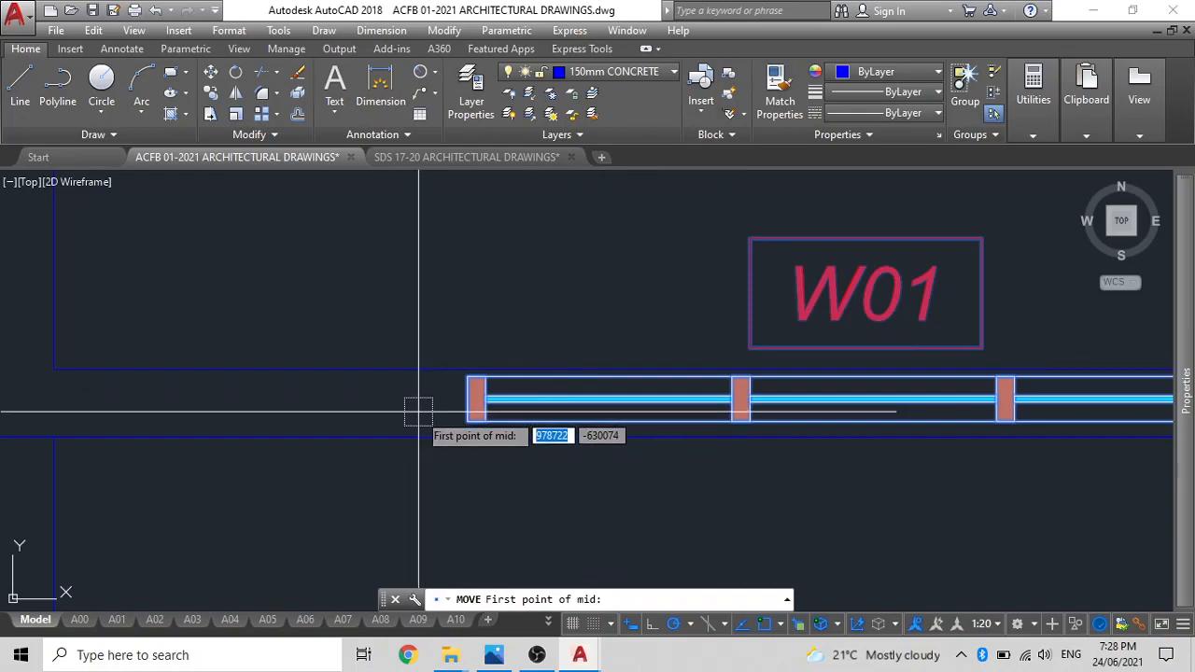
scroll(438, 418, up, 2)
click(495, 427)
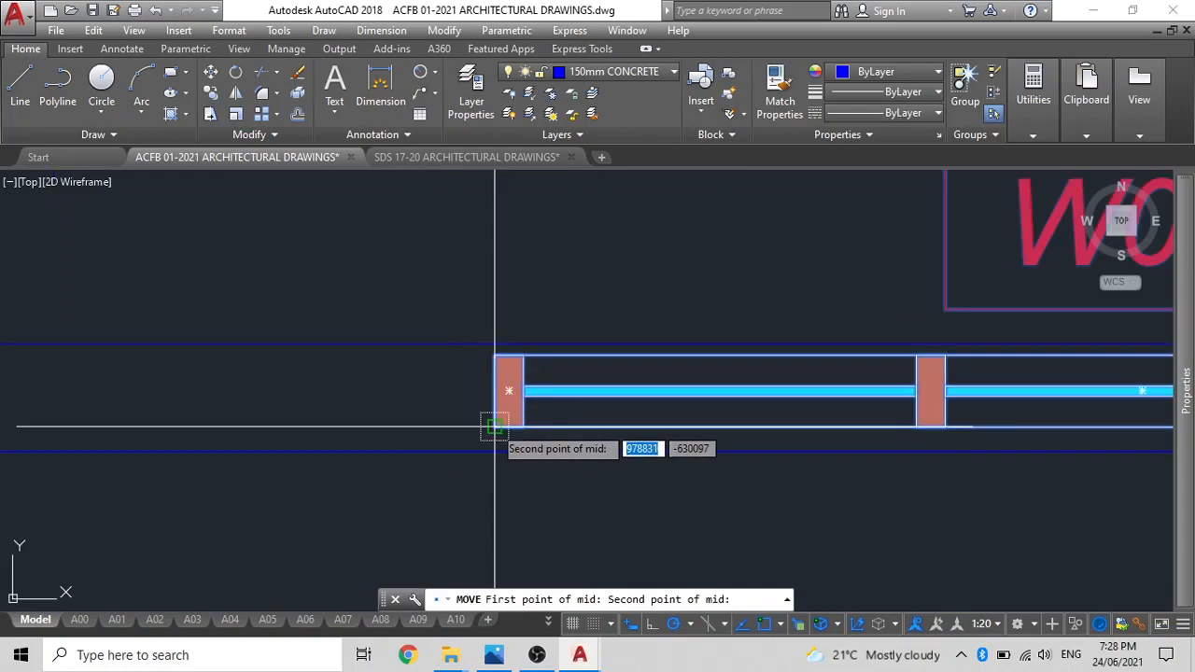
click(494, 354)
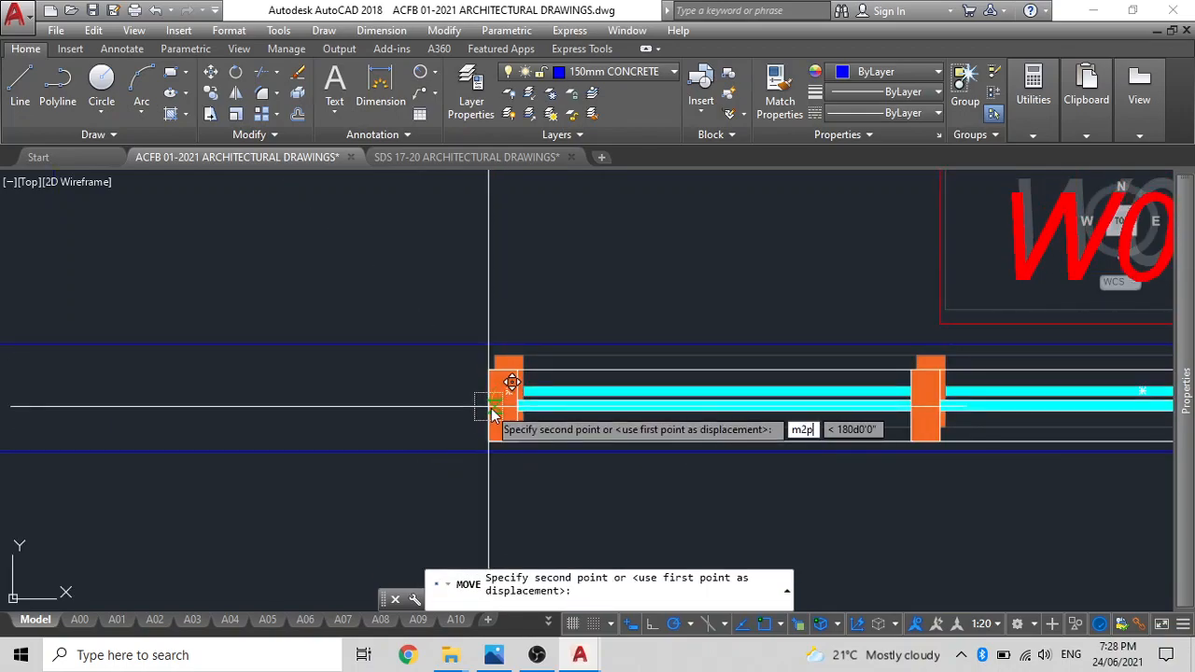
text(m2p)
key(Return)
click(494, 452)
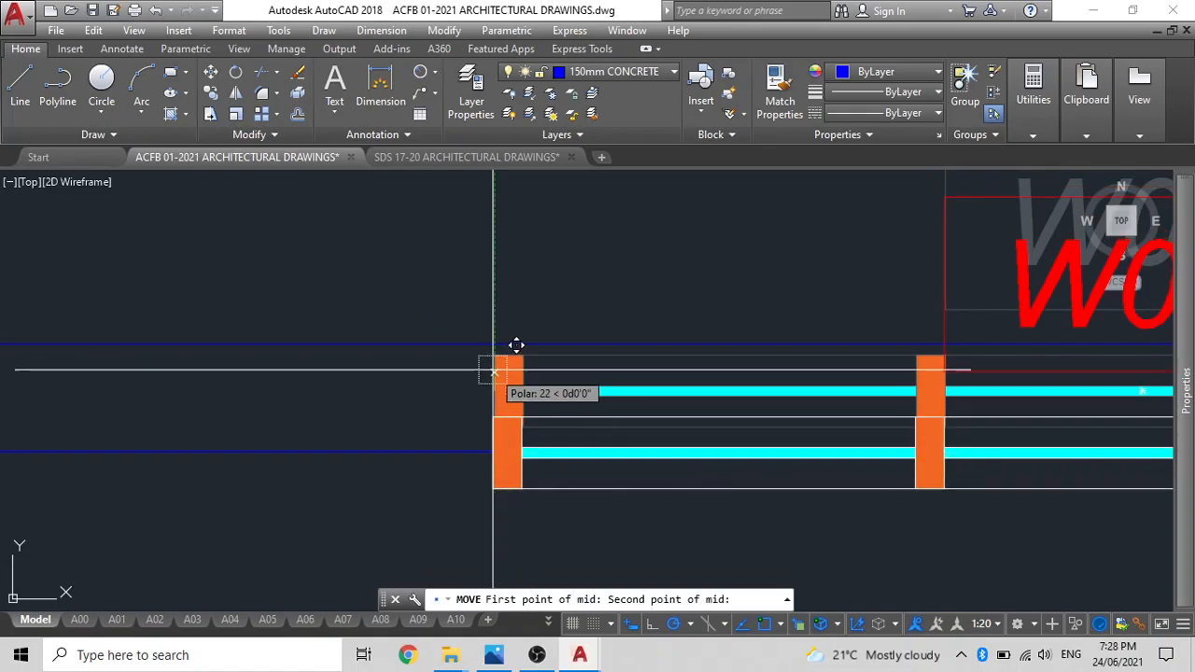
click(494, 333)
scroll(538, 346, down, 3)
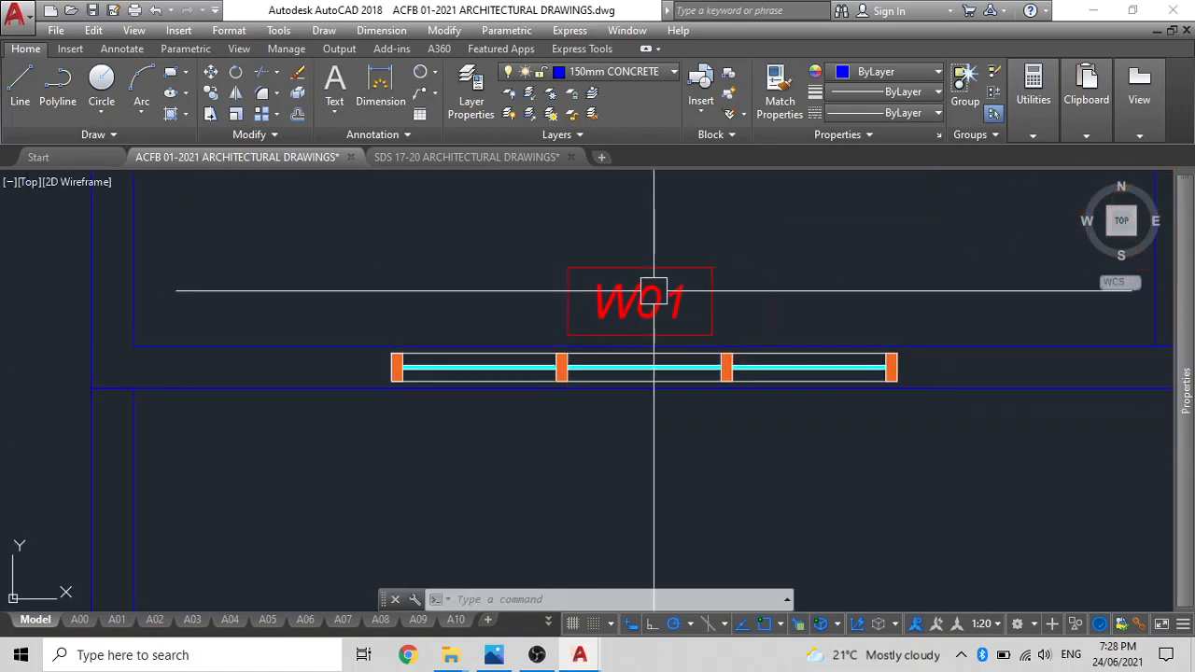
Mirror the copied W01 tag to below the grid 4 window about the window's horizontal centreline, erasing the original tag.
text(mi)
key(Return)
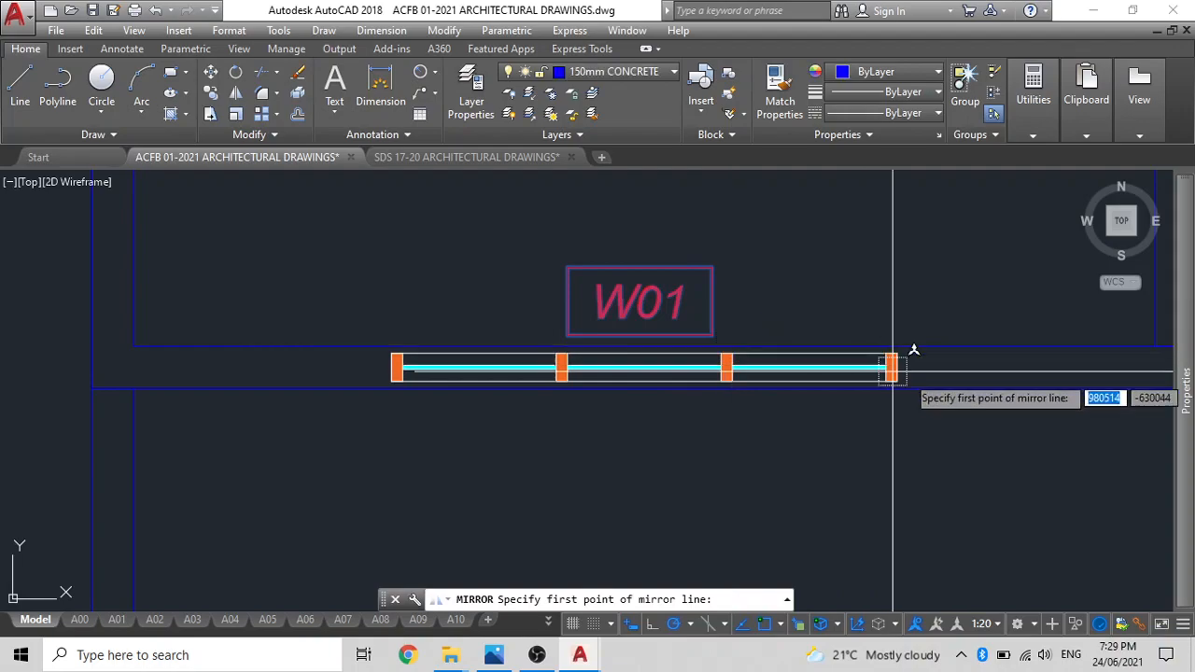
click(897, 367)
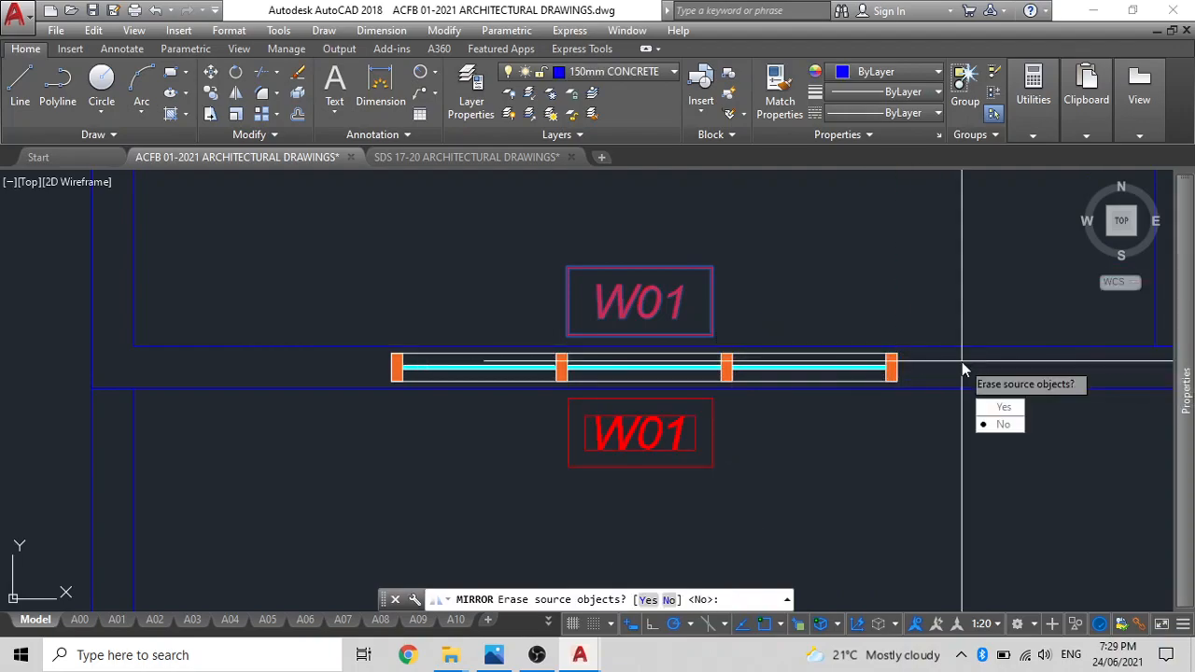
key(Return)
scroll(568, 338, down, 5)
scroll(653, 357, up, 6)
Copy the grid 4 W01 window and tag by the window's top-edge midpoint to midway between the lower inner corners of the room between grids B and C.
click(571, 315)
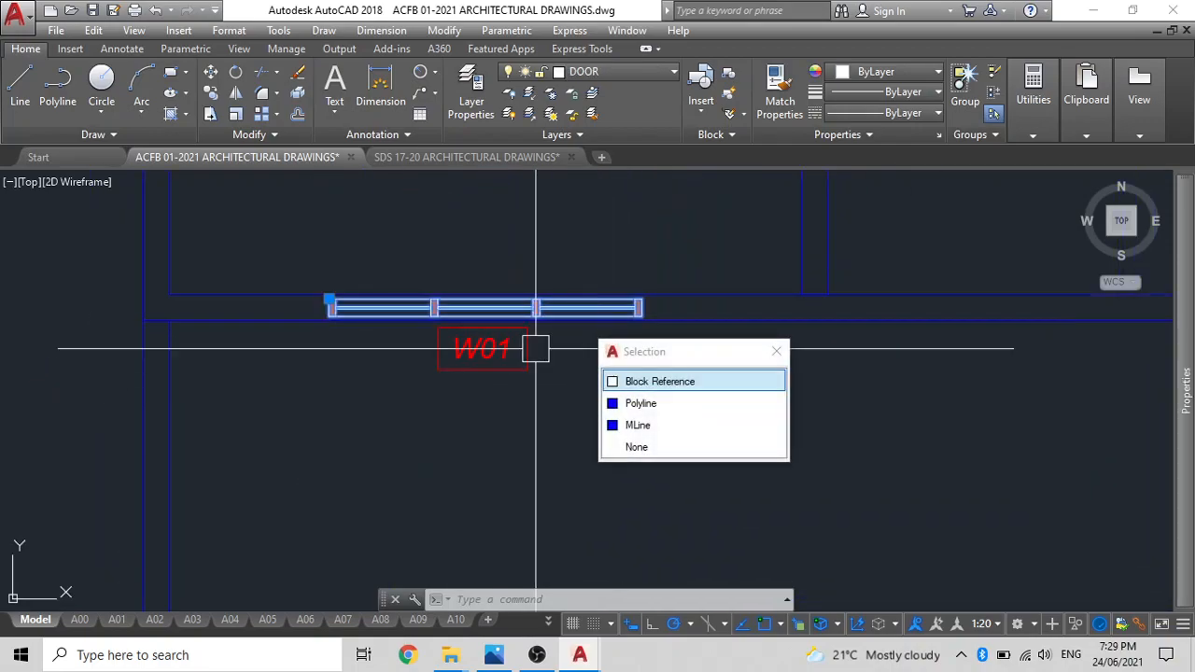
click(501, 358)
text(co)
key(Return)
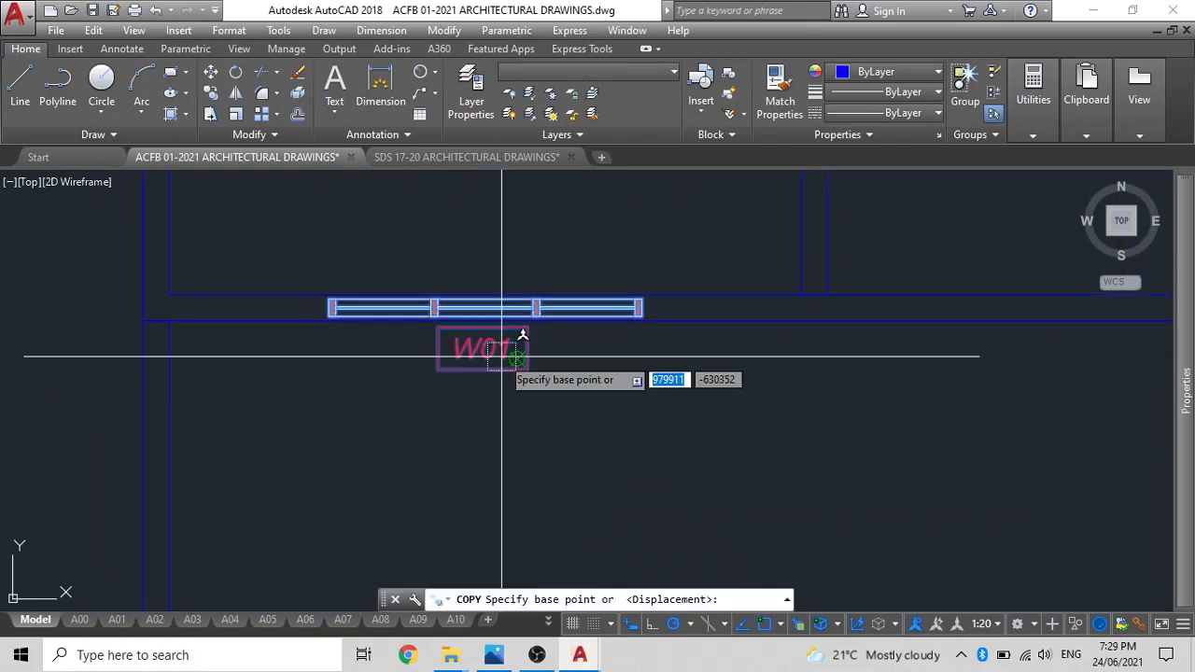
scroll(475, 392, up, 4)
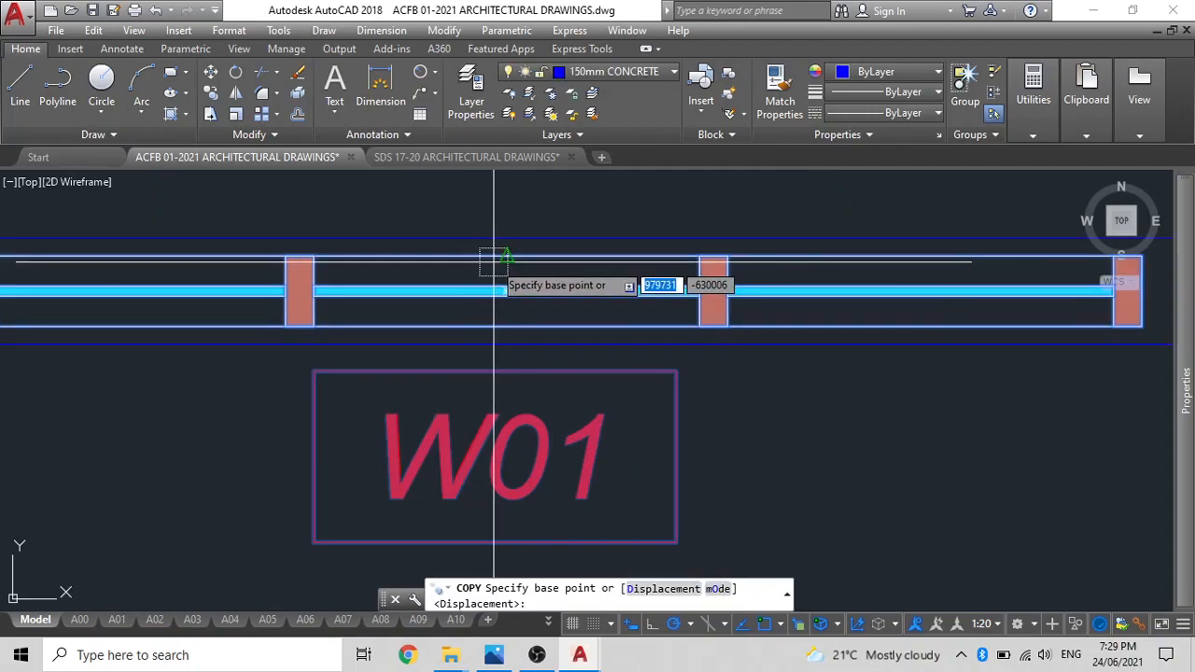
click(491, 259)
scroll(355, 327, down, 4)
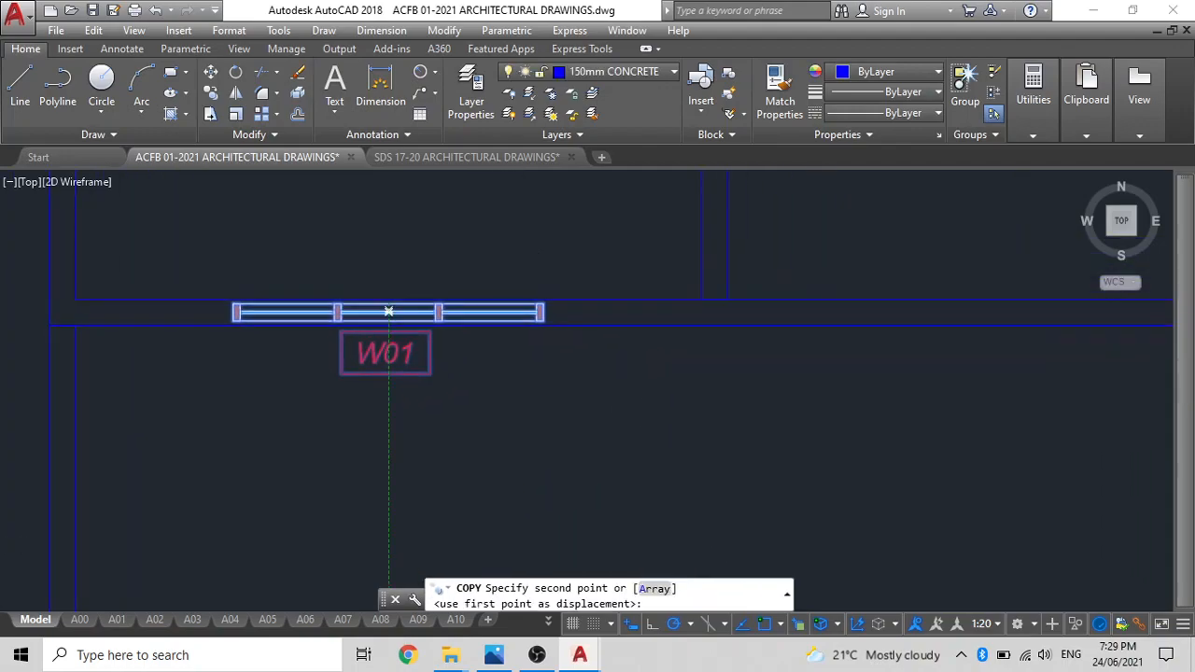
middle_drag(814, 398, 471, 410)
text(m2p)
key(Return)
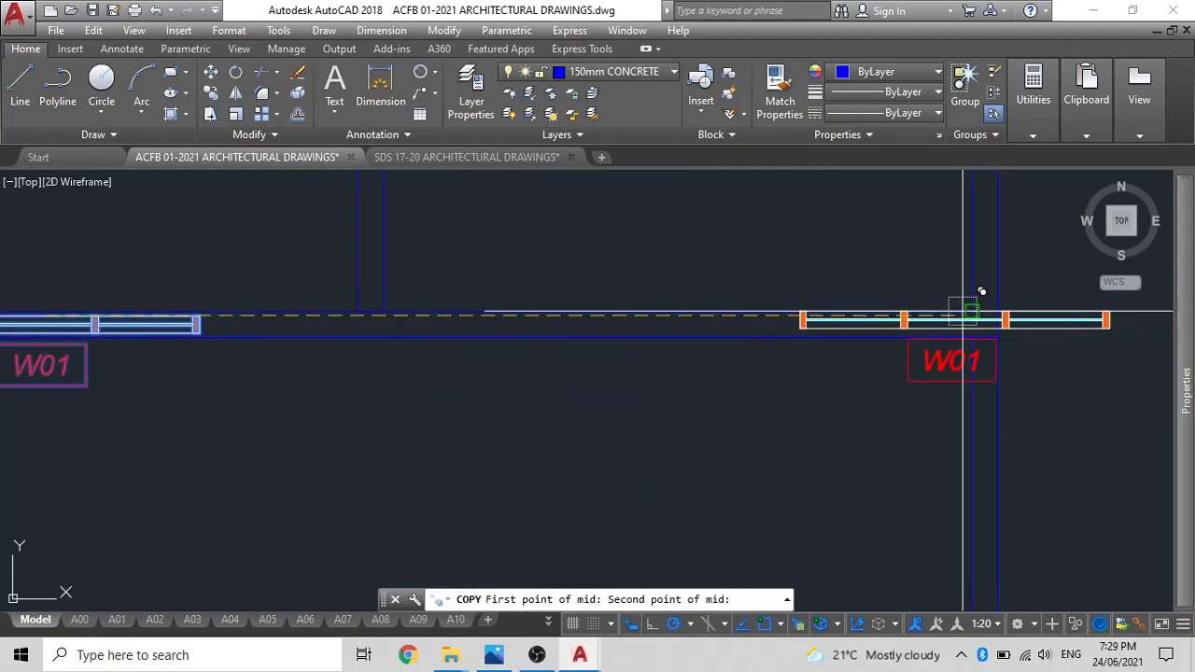
click(991, 314)
scroll(704, 401, down, 5)
key(Escape)
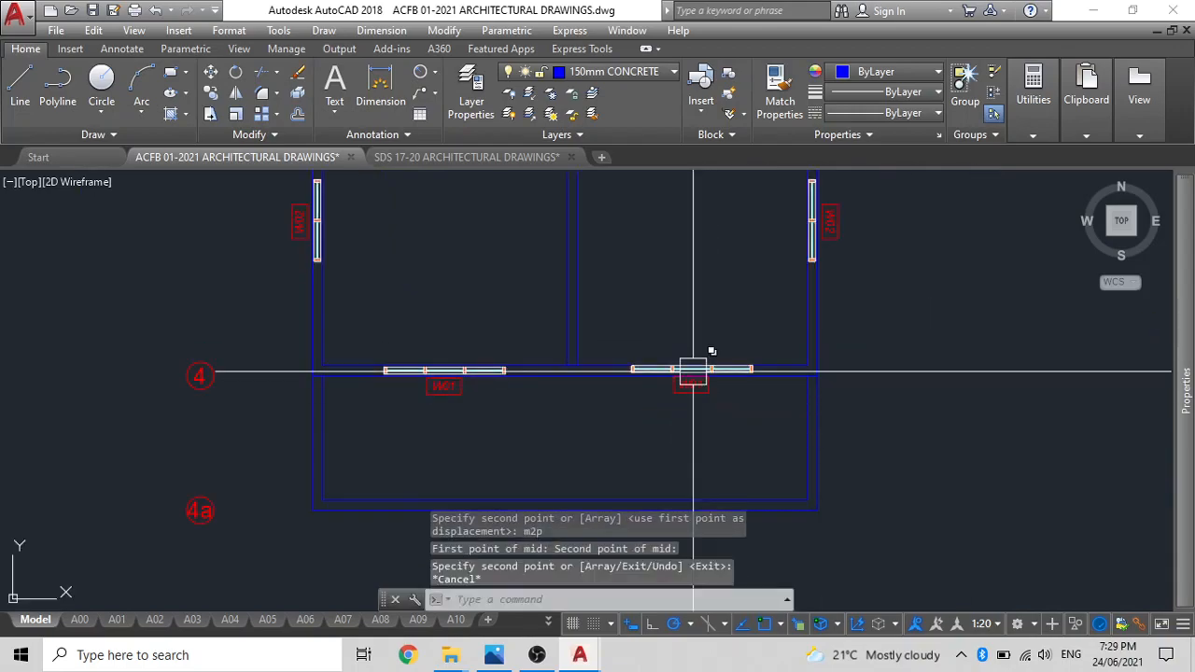
Move the new W01 window and tag by the midpoint of the window's left edge to midway between the two faces of the grid 4 wall.
scroll(694, 370, up, 5)
click(683, 403)
click(583, 374)
text(M)
key(Return)
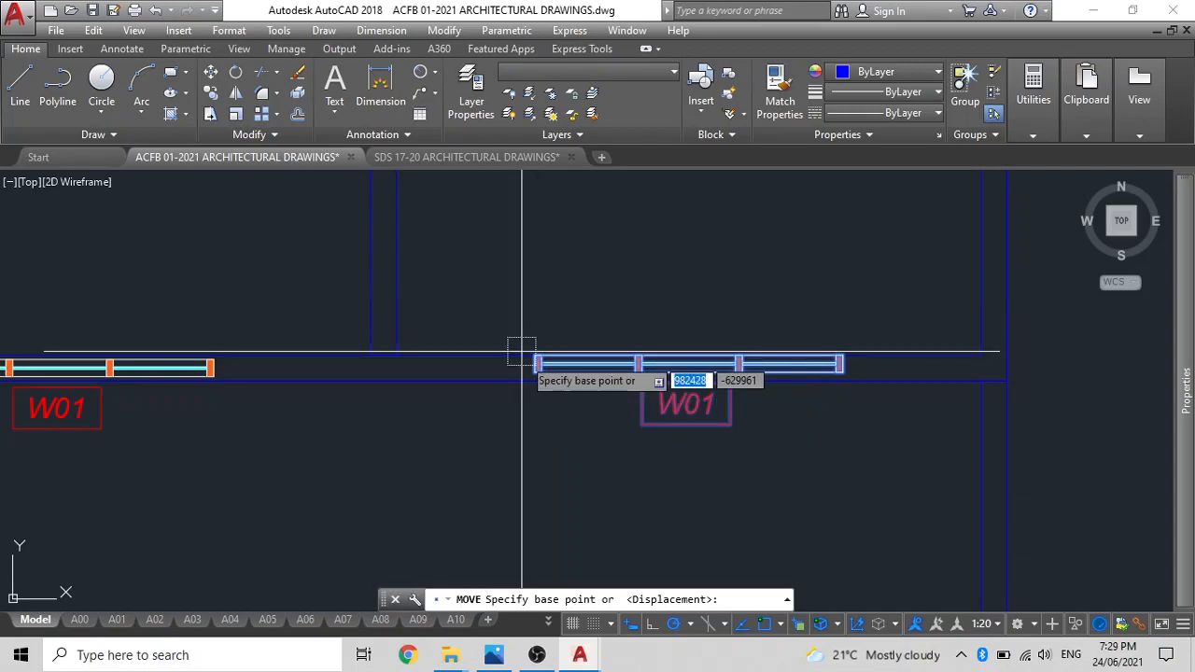
scroll(554, 400, up, 3)
click(537, 331)
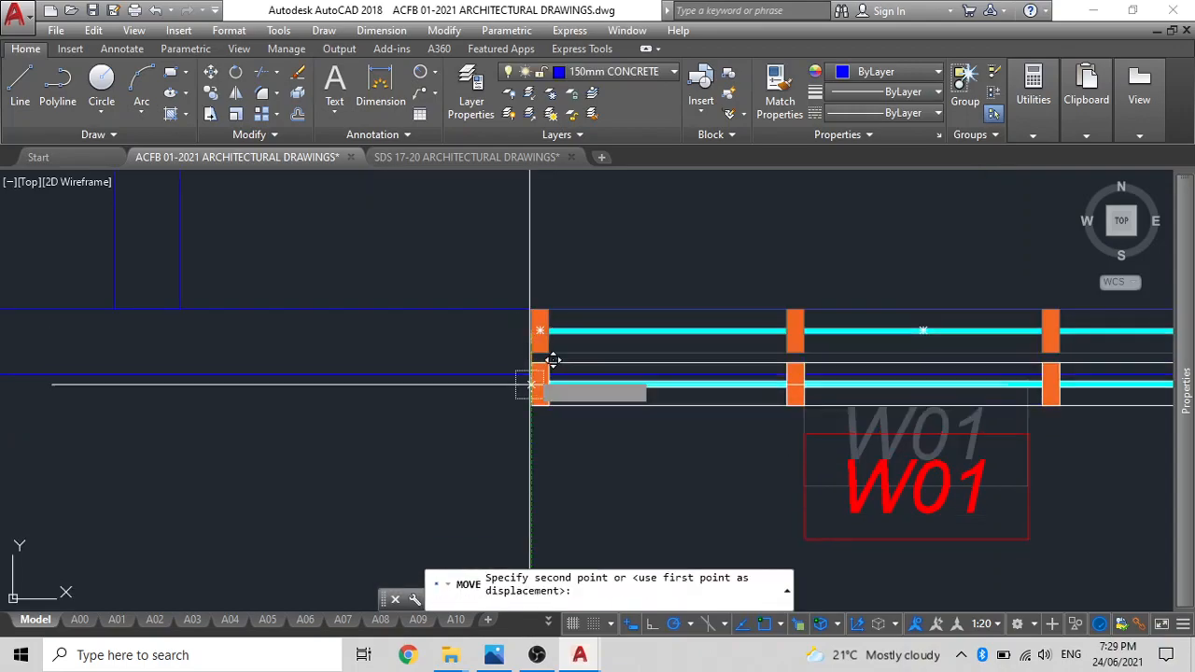
text(m2p)
key(Return)
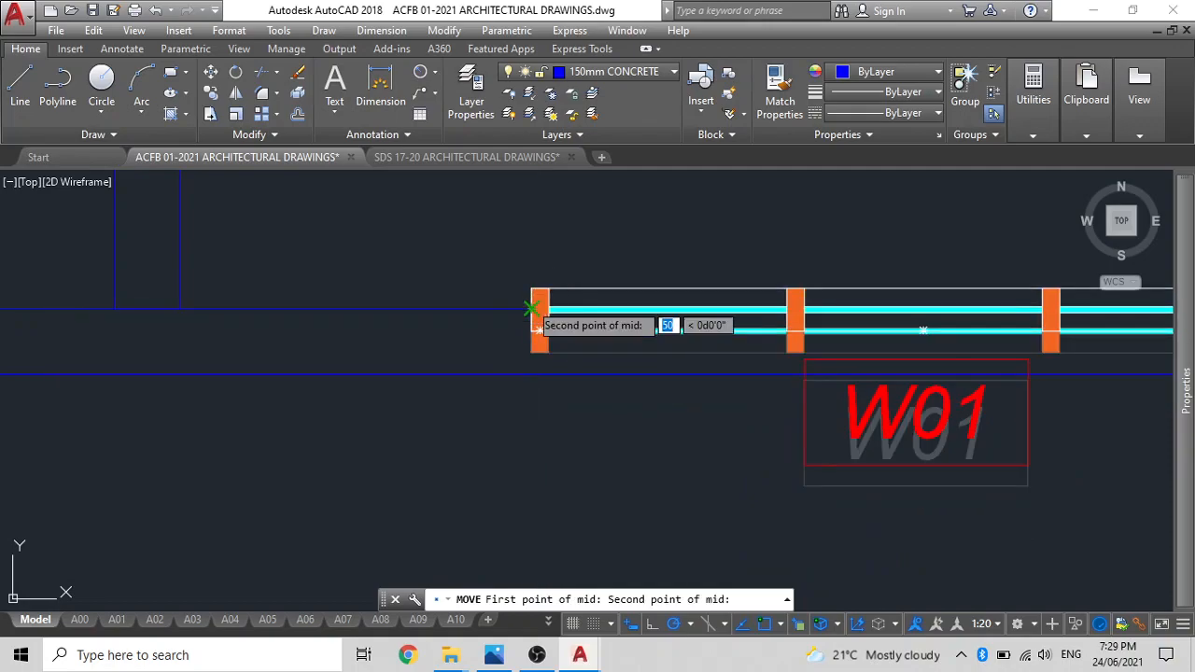
click(532, 309)
scroll(566, 382, down, 8)
scroll(617, 386, down, 2)
middle_drag(617, 386, 716, 541)
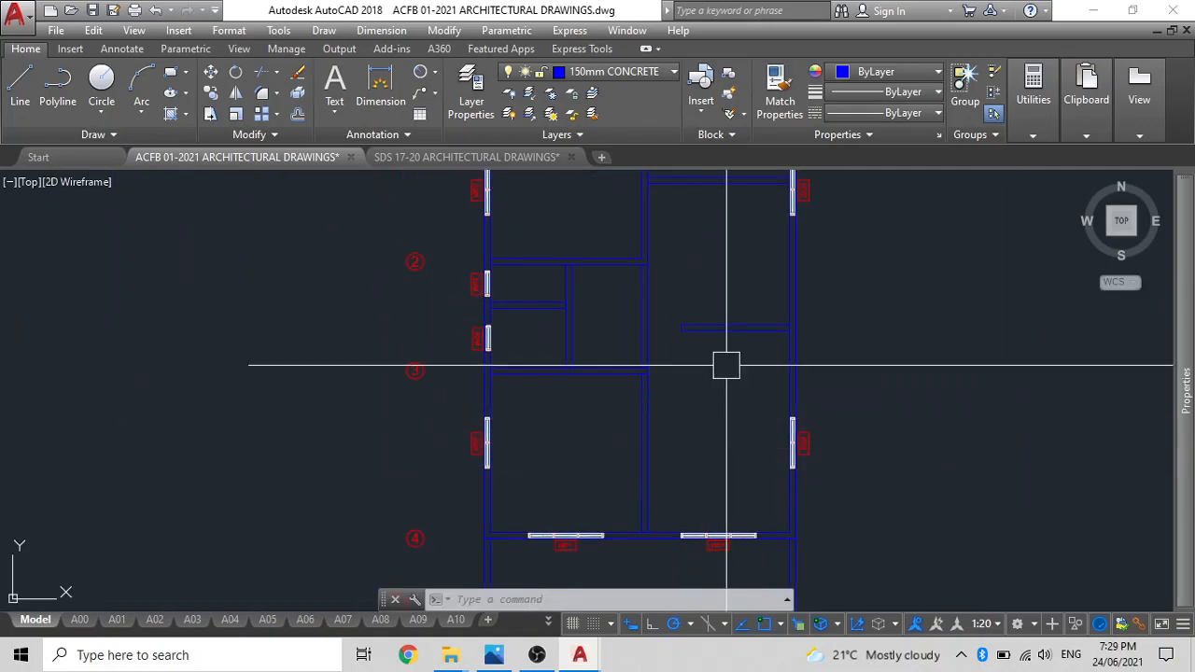
Move the upper W02 window and its tag straight down the grid C wall to between the two partitions.
middle_drag(730, 342, 688, 457)
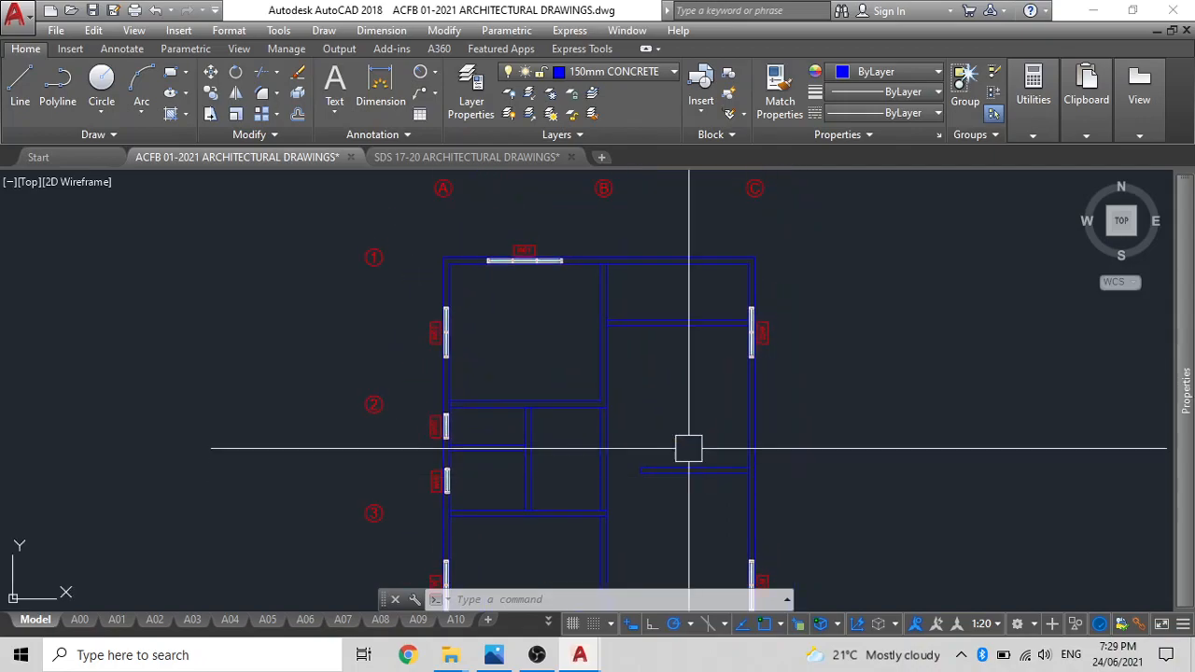
middle_drag(698, 369, 657, 326)
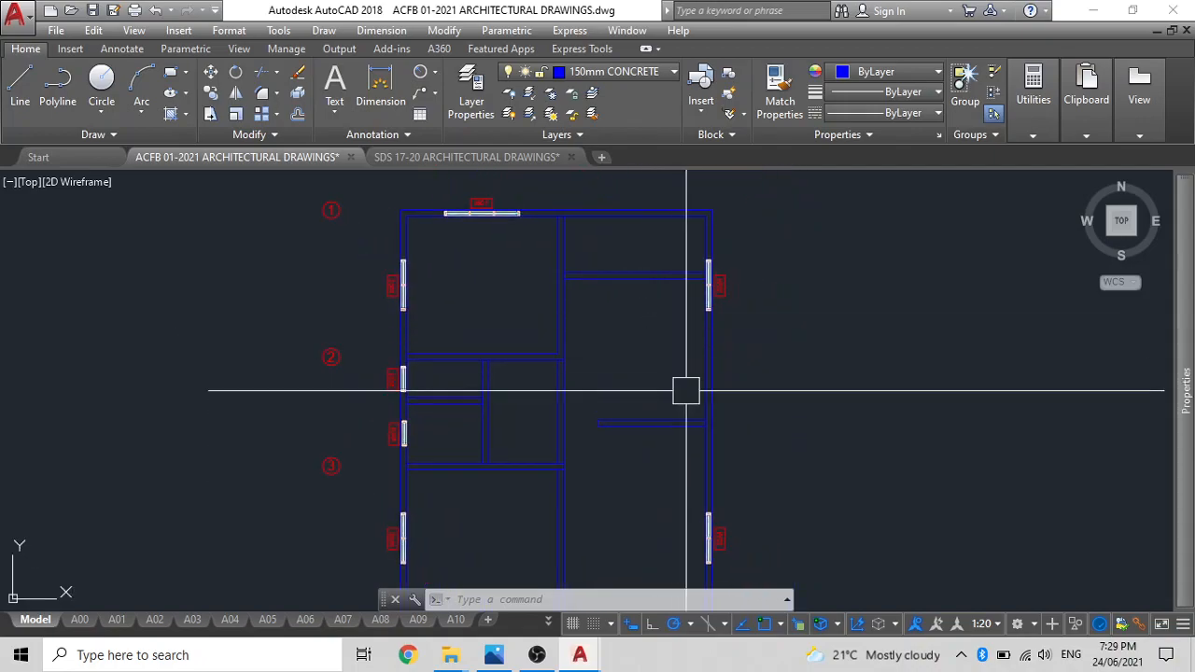
scroll(721, 288, up, 4)
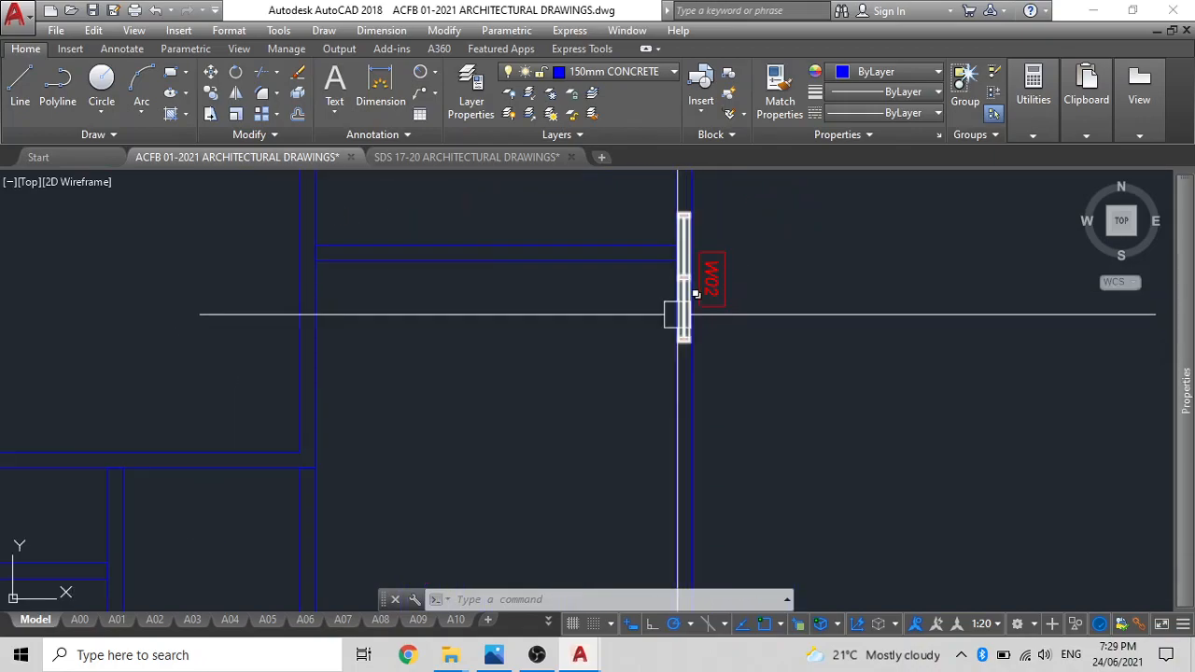
click(734, 286)
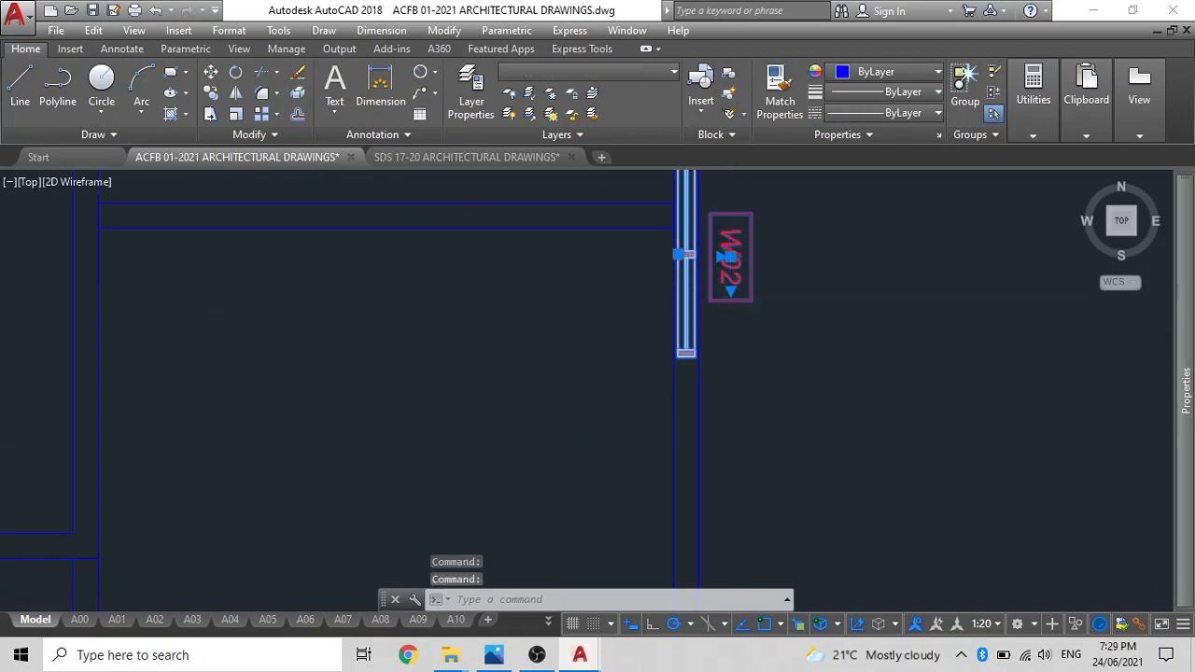
scroll(739, 293, down, 4)
text(m)
key(Return)
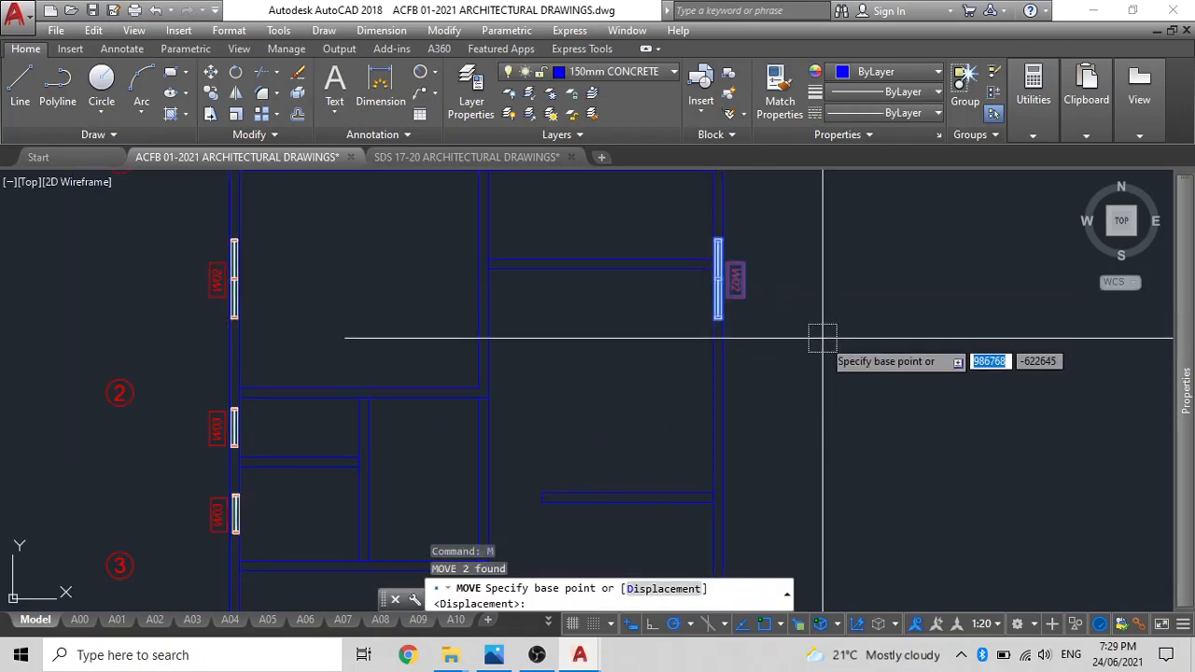
click(823, 341)
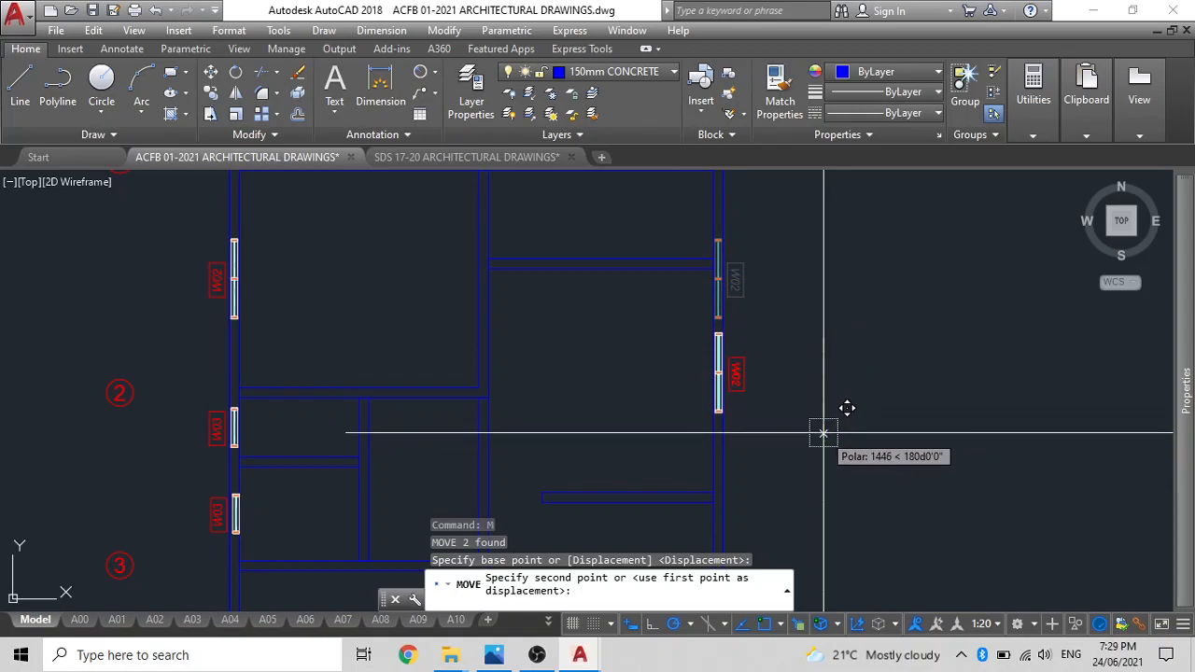
click(823, 433)
Move the W01 window and tag between grids B and C horizontally along the grid 4 wall towards grid C.
scroll(732, 415, down, 2)
middle_drag(731, 415, 680, 242)
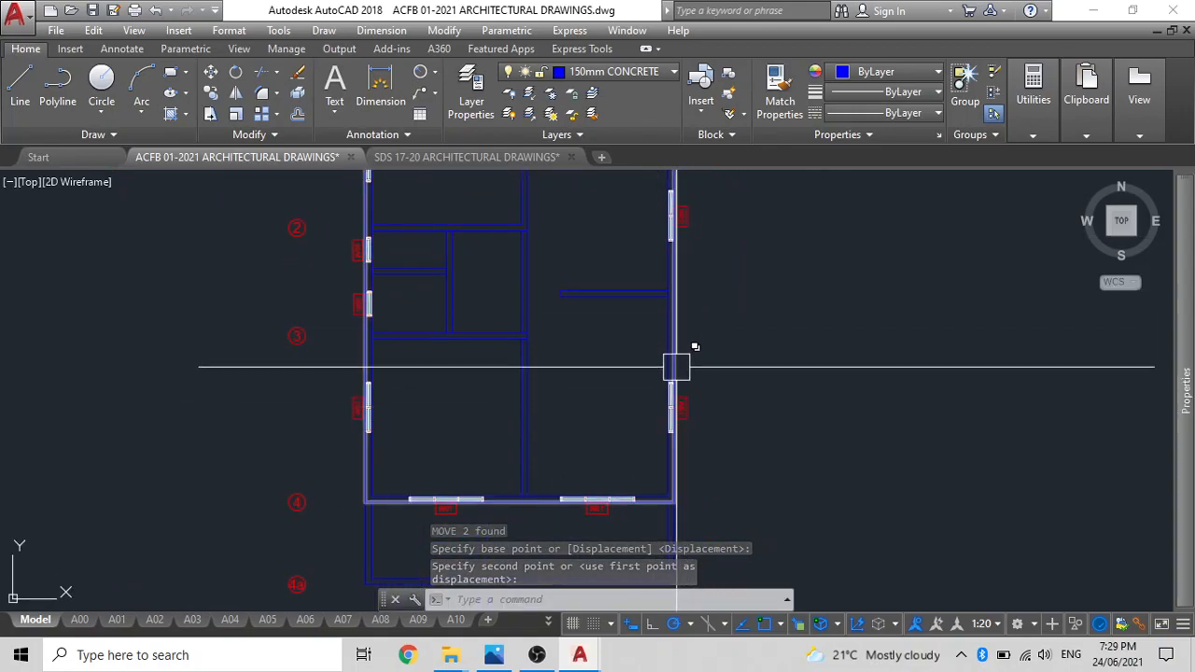
scroll(663, 414, up, 2)
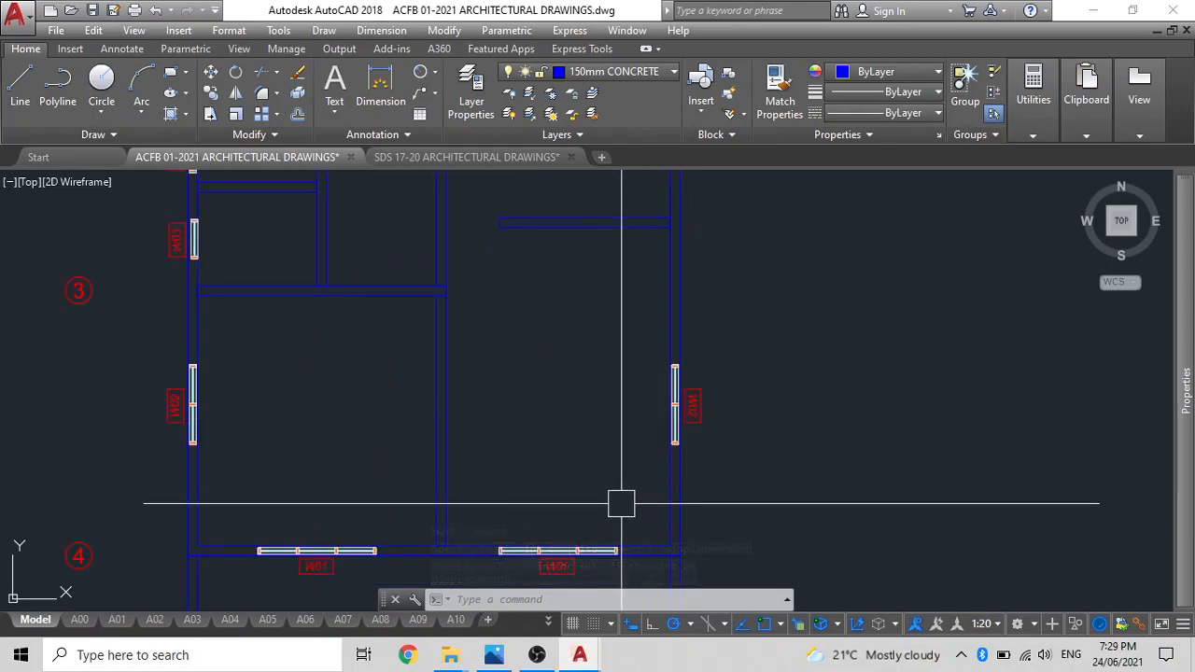
middle_drag(571, 544, 633, 411)
scroll(623, 438, up, 4)
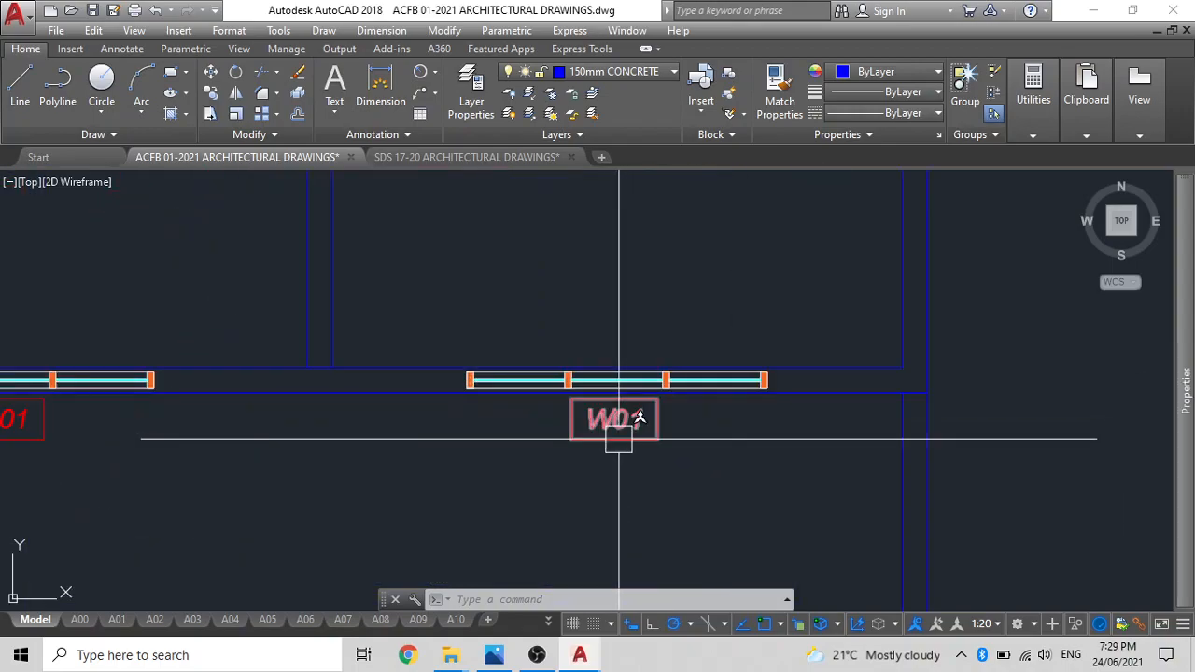
click(618, 431)
click(474, 379)
key(Return)
click(507, 278)
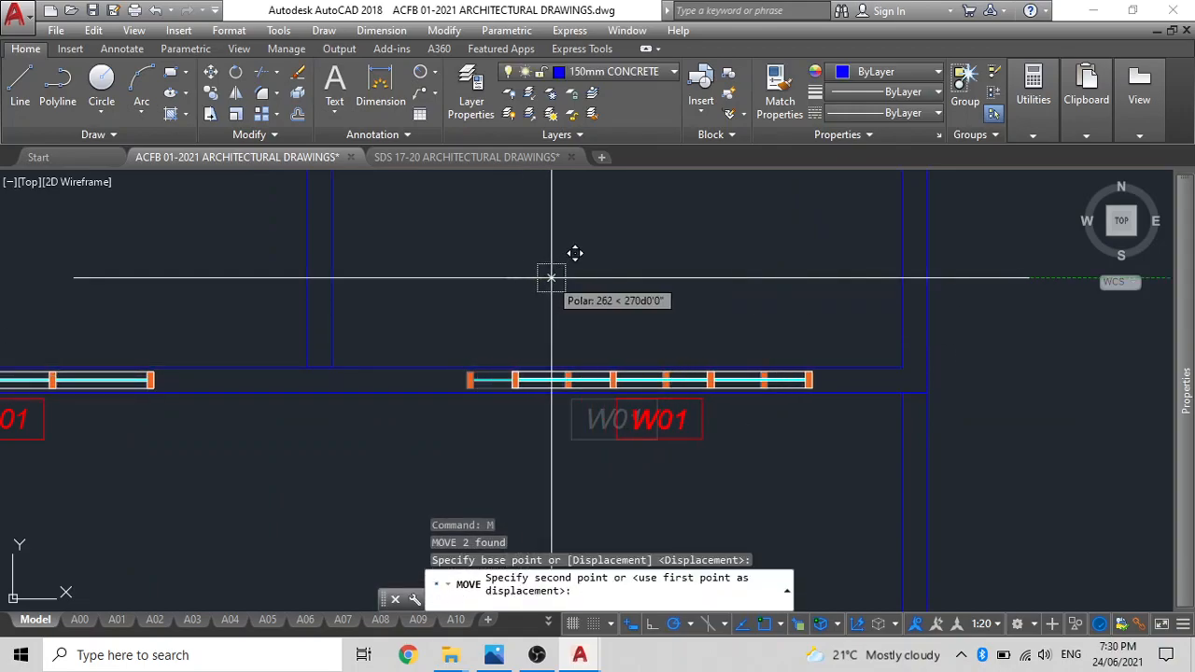
key(Escape)
Copy the D01 door and tag by the frame's lower-left corner to where the grid B wall's right face meets the grid 4 wall's inner face.
scroll(533, 338, down, 6)
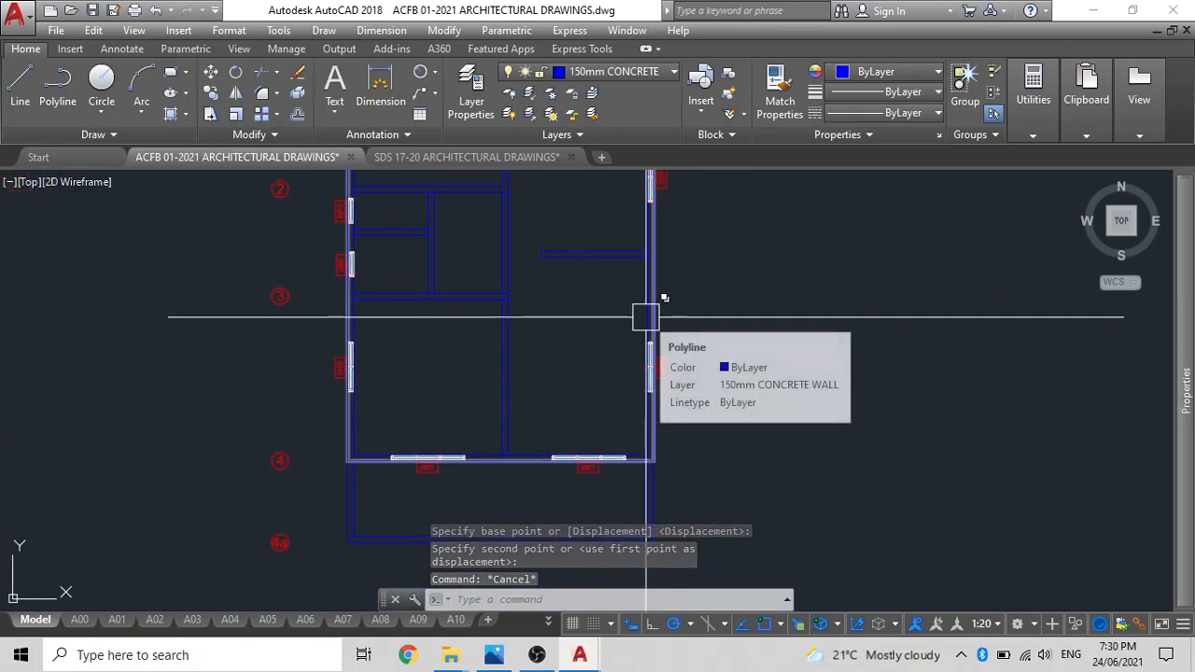
scroll(586, 312, down, 2)
scroll(583, 430, down, 3)
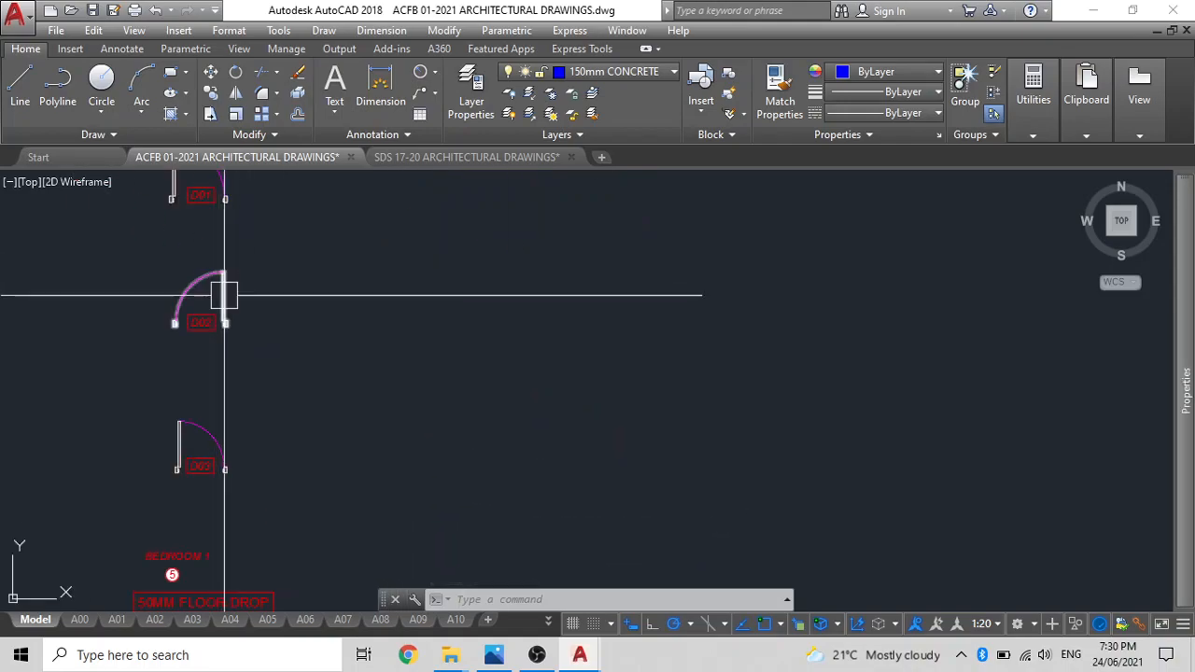
click(386, 346)
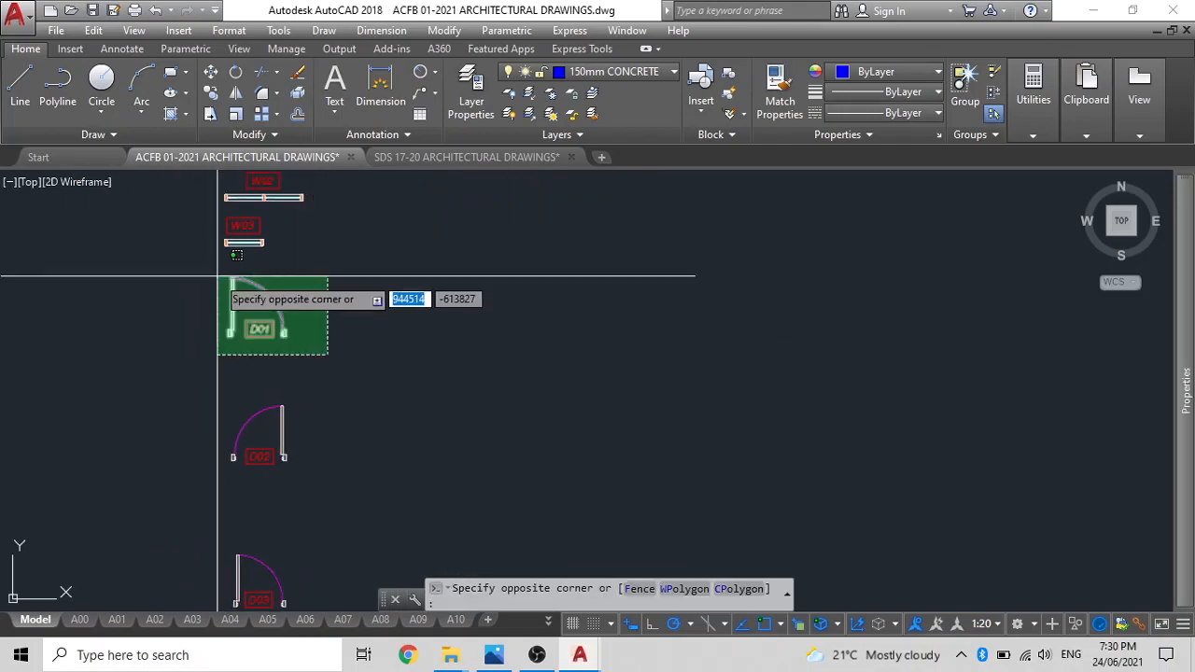
click(217, 277)
text(co)
key(Return)
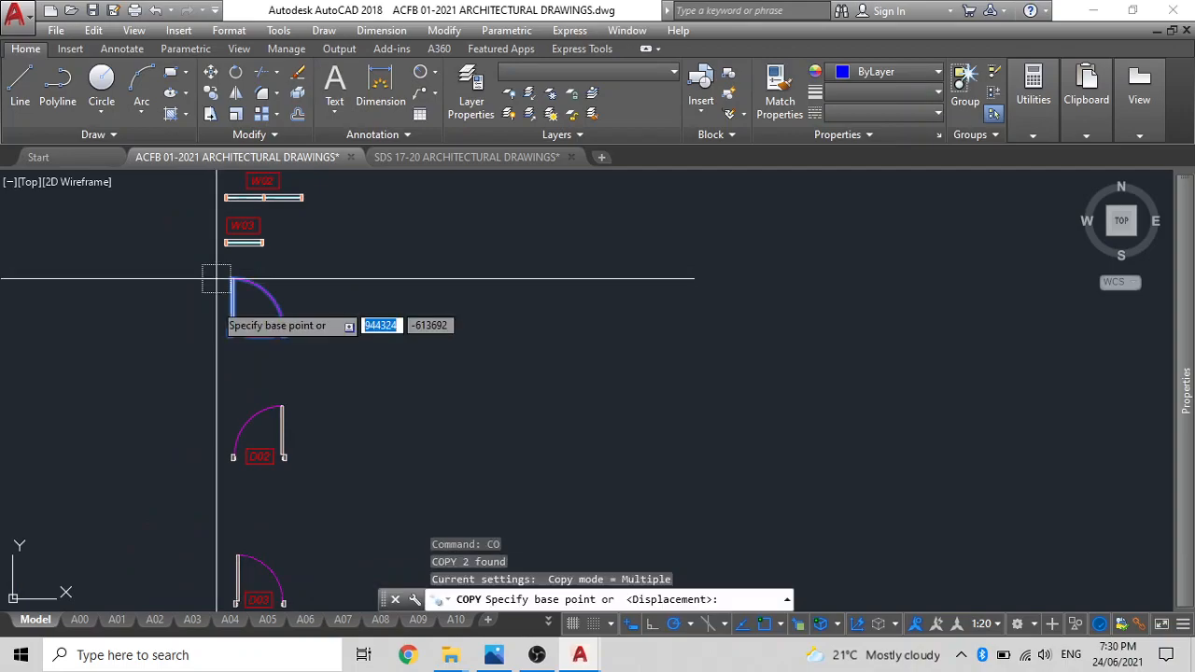
scroll(208, 336, up, 2)
scroll(238, 320, up, 3)
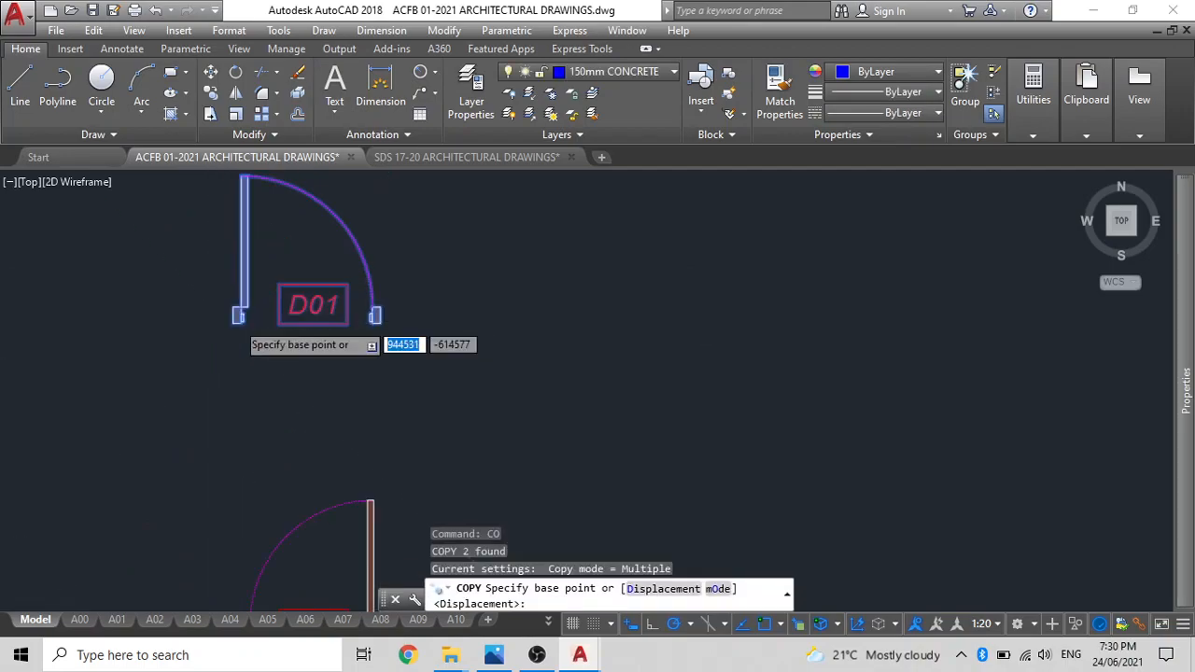
click(231, 322)
scroll(283, 340, down, 4)
scroll(659, 310, down, 7)
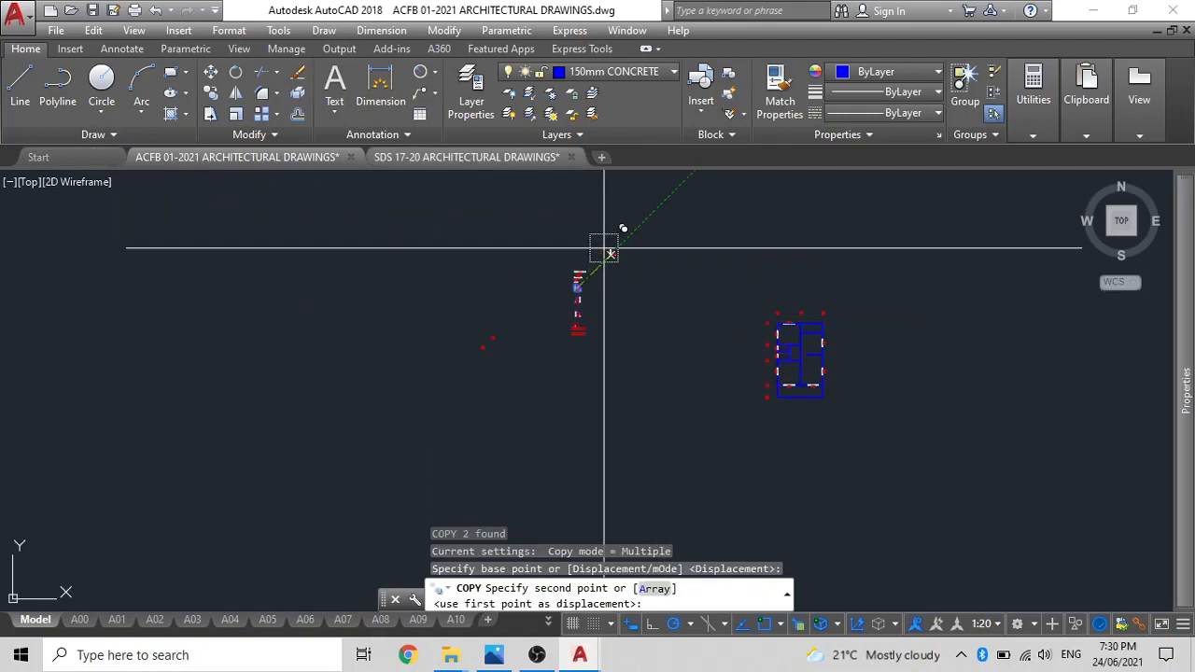
scroll(833, 379, up, 8)
scroll(523, 368, up, 4)
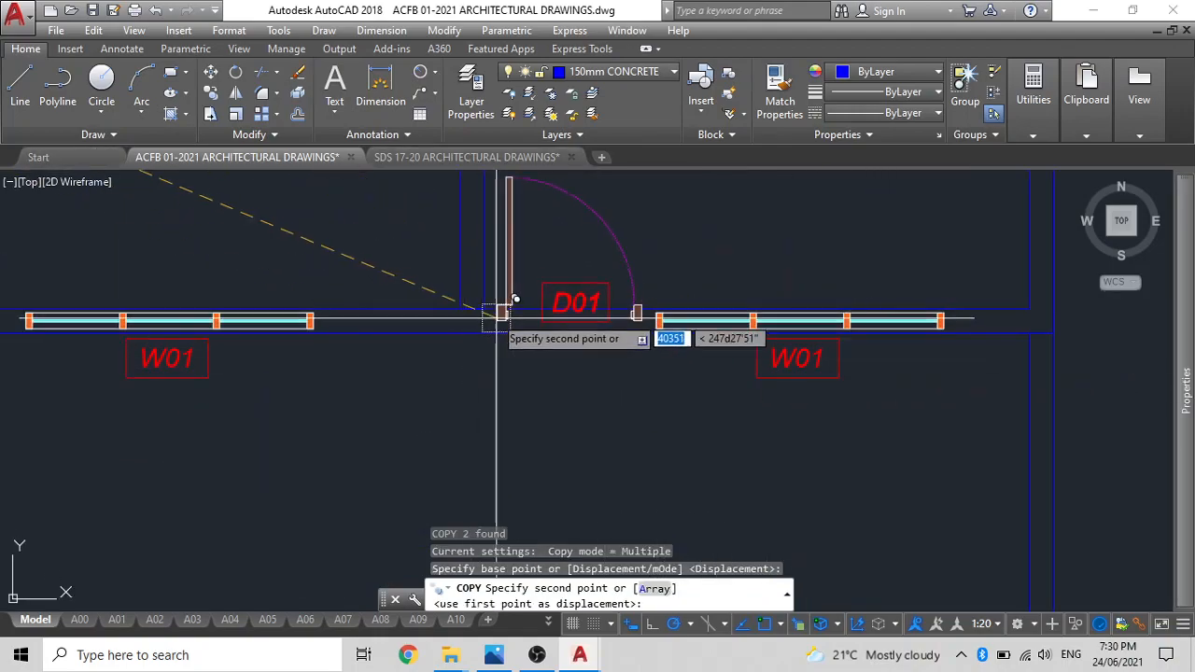
click(483, 308)
key(Escape)
Move the copied D01 door and tag by the midpoint of the right jamb's outer edge to midway between the grid 4 wall's two faces.
click(570, 278)
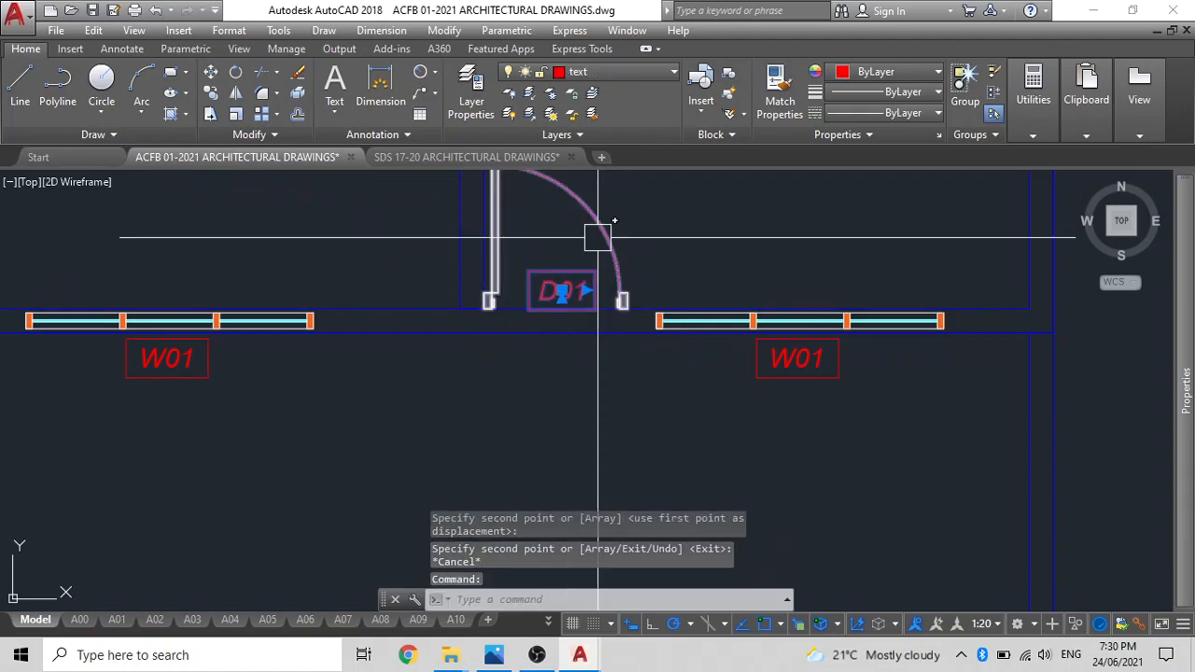
text(m)
key(Return)
scroll(635, 298, up, 5)
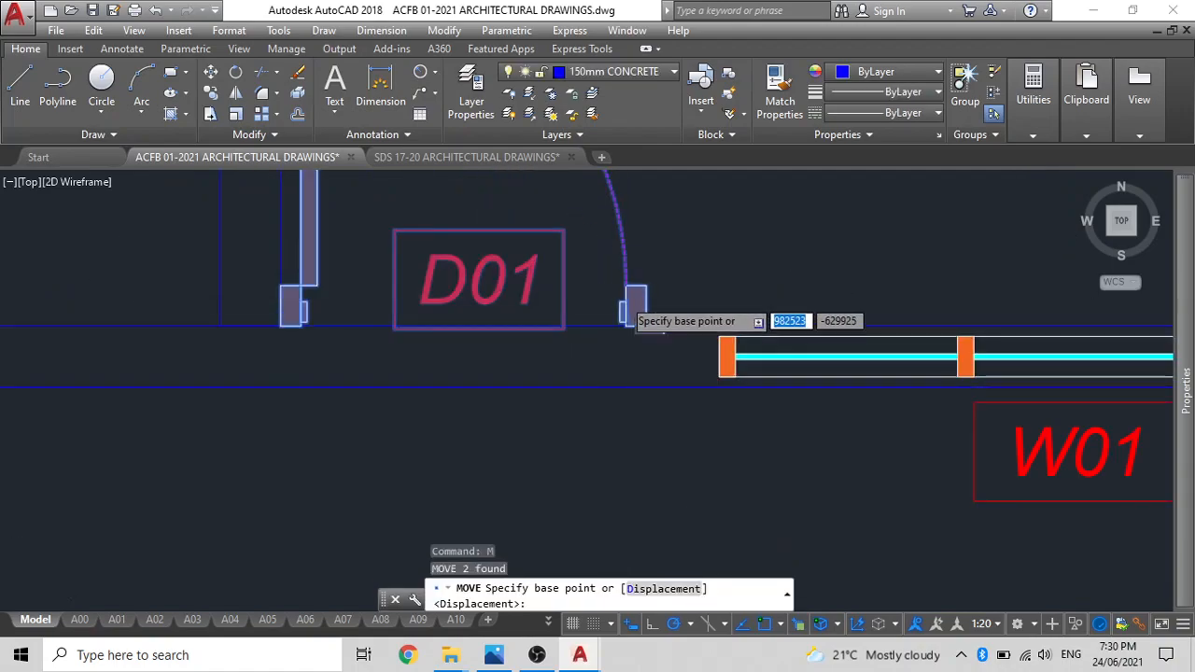
click(665, 306)
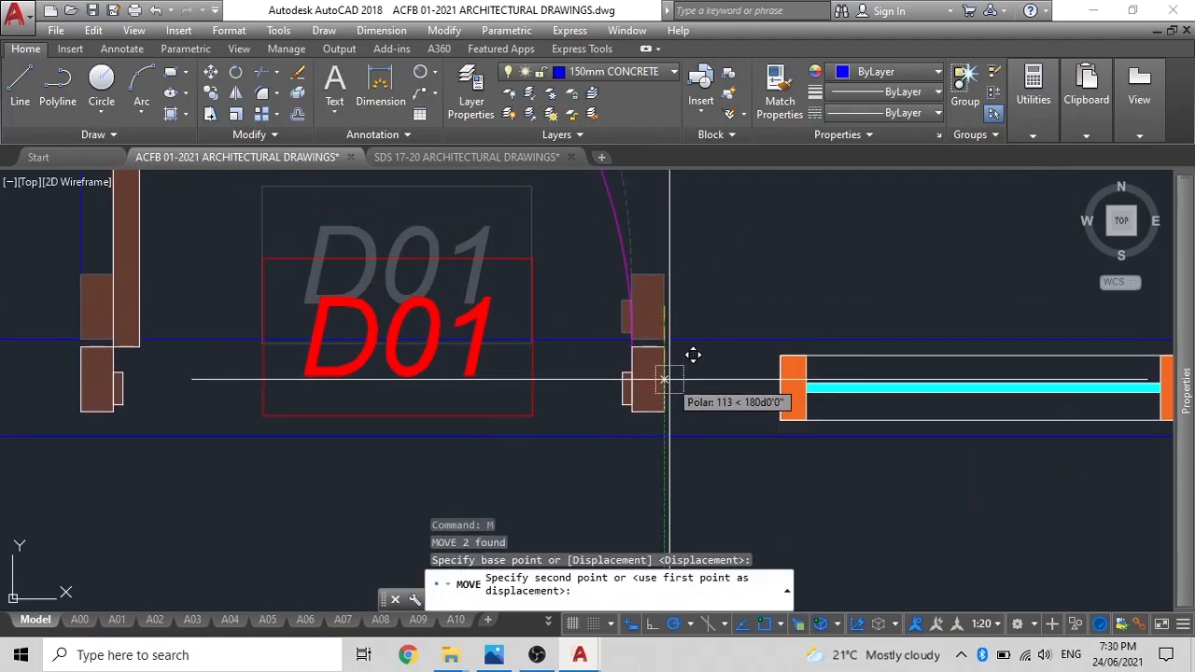
text(m2p)
key(Return)
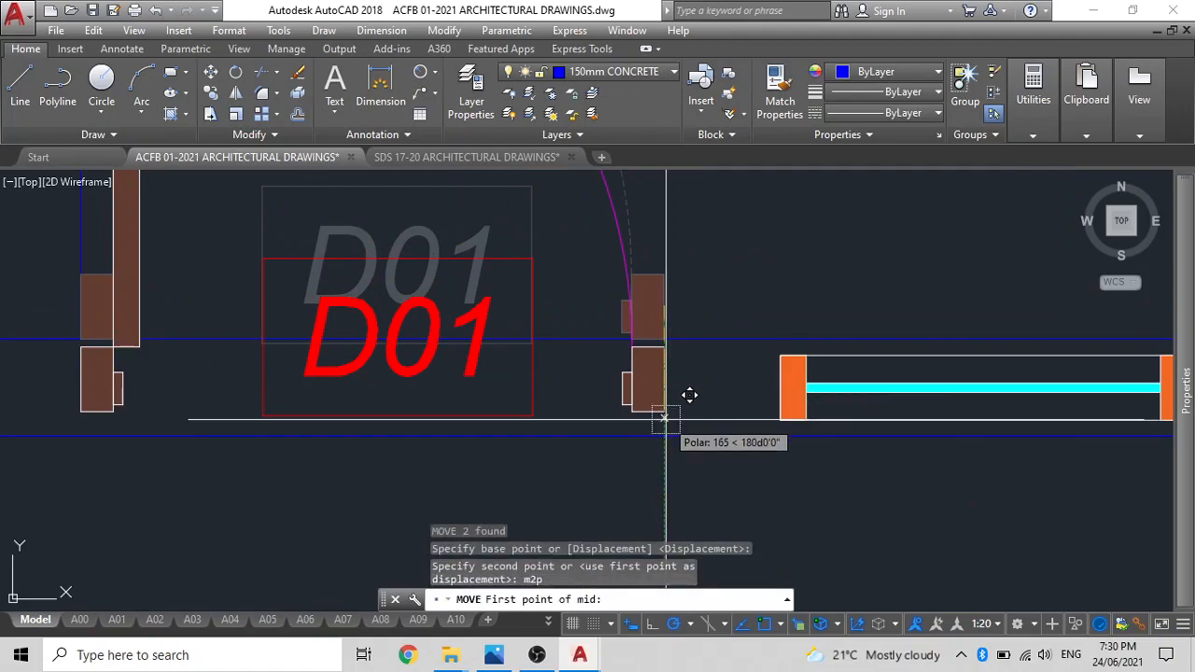
click(662, 410)
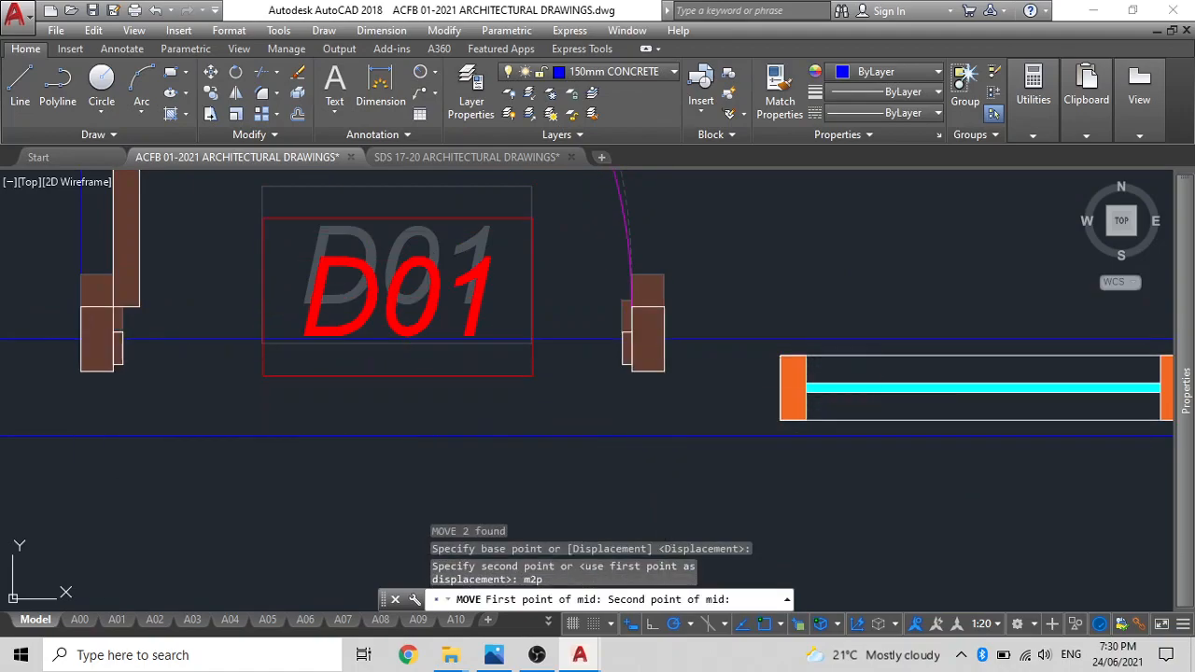
key(Escape)
key(Escape)
scroll(486, 392, down, 4)
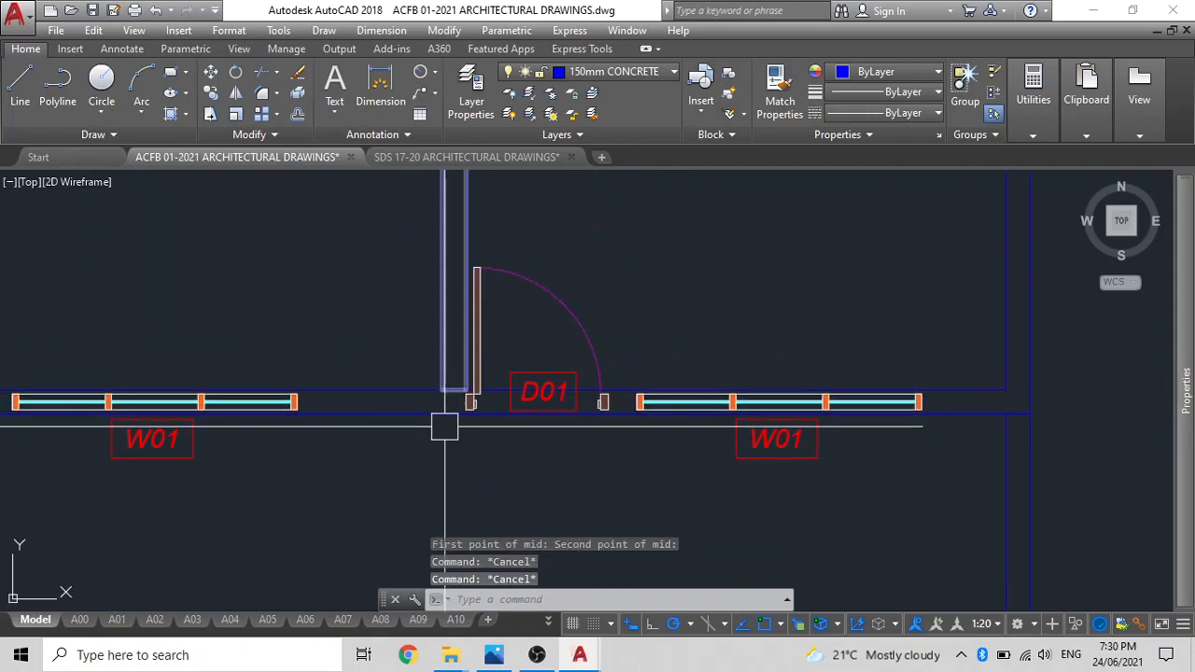
Draw a vertical construction line through the lower outer corner of the D01 door's left jamb.
scroll(509, 426, up, 4)
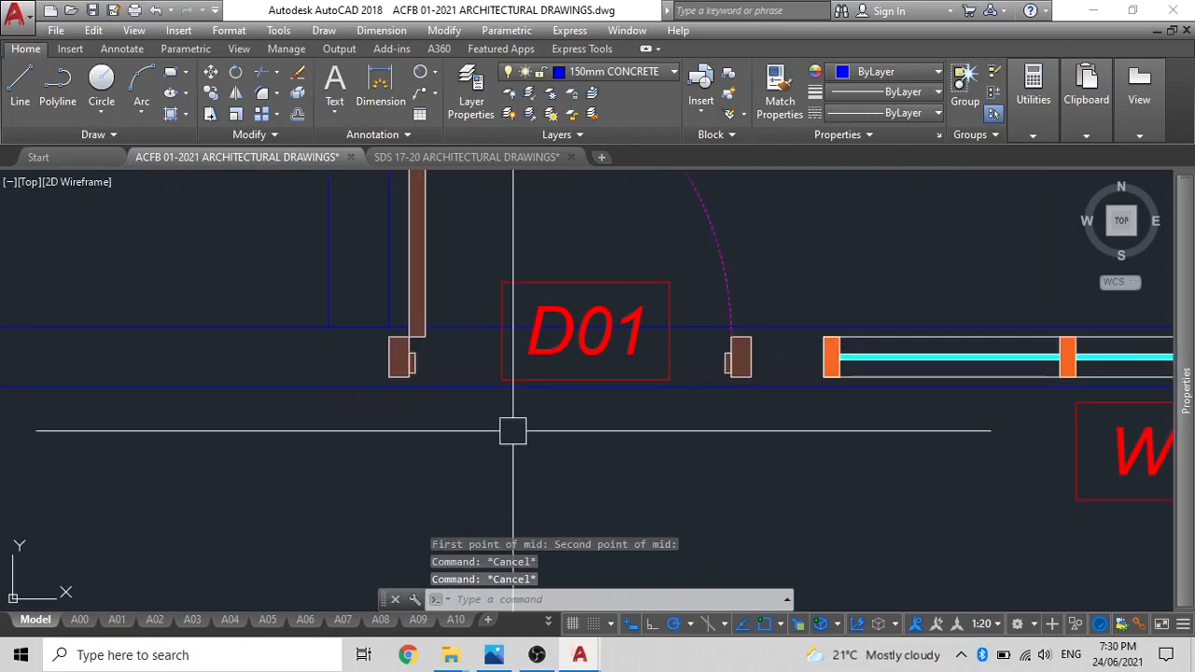
text(xl)
key(Return)
click(390, 378)
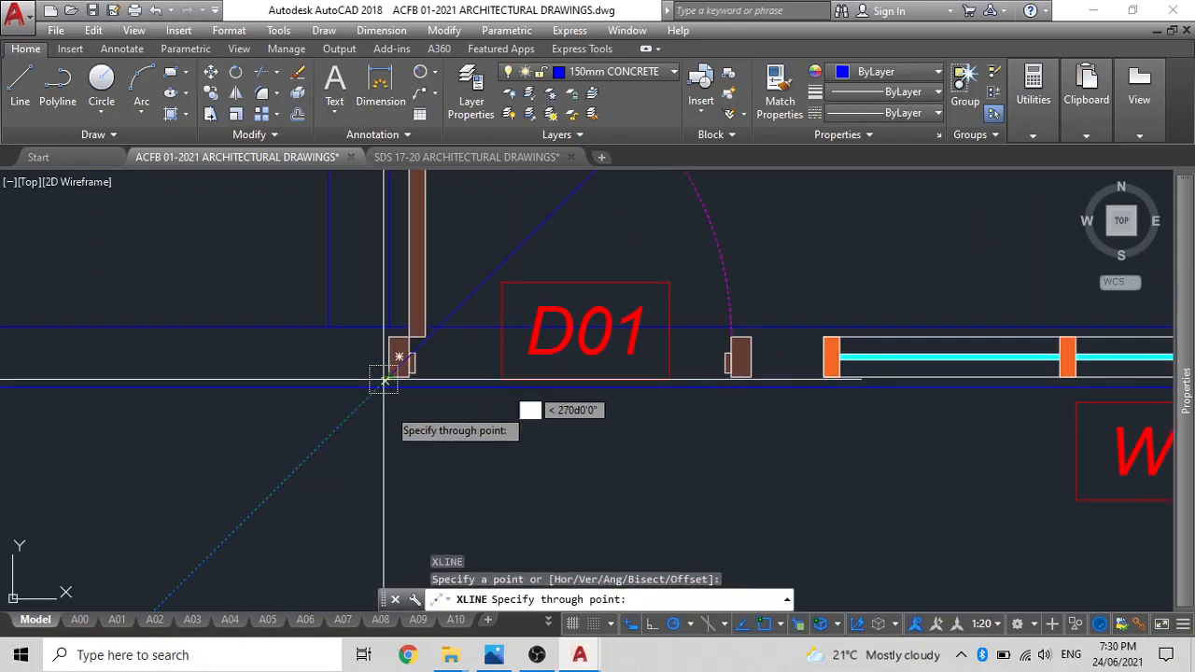
click(390, 439)
key(Escape)
Copy the vertical construction line from the D01 door's left jamb to the centre of its right jamb.
click(391, 433)
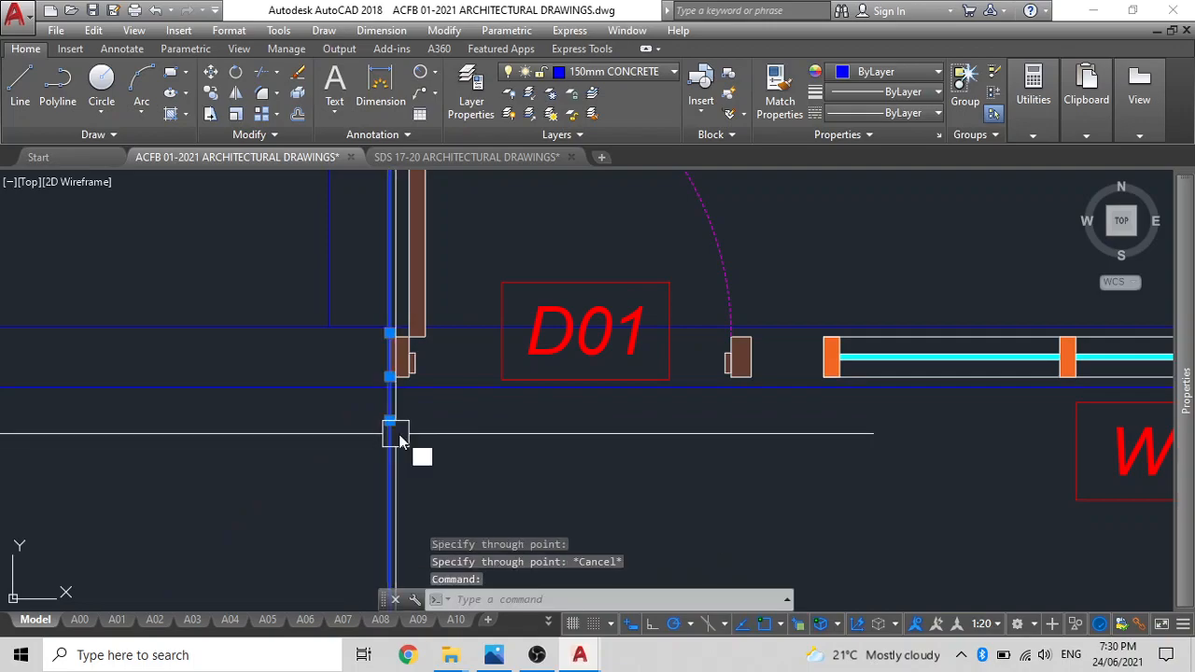
text(co)
key(Return)
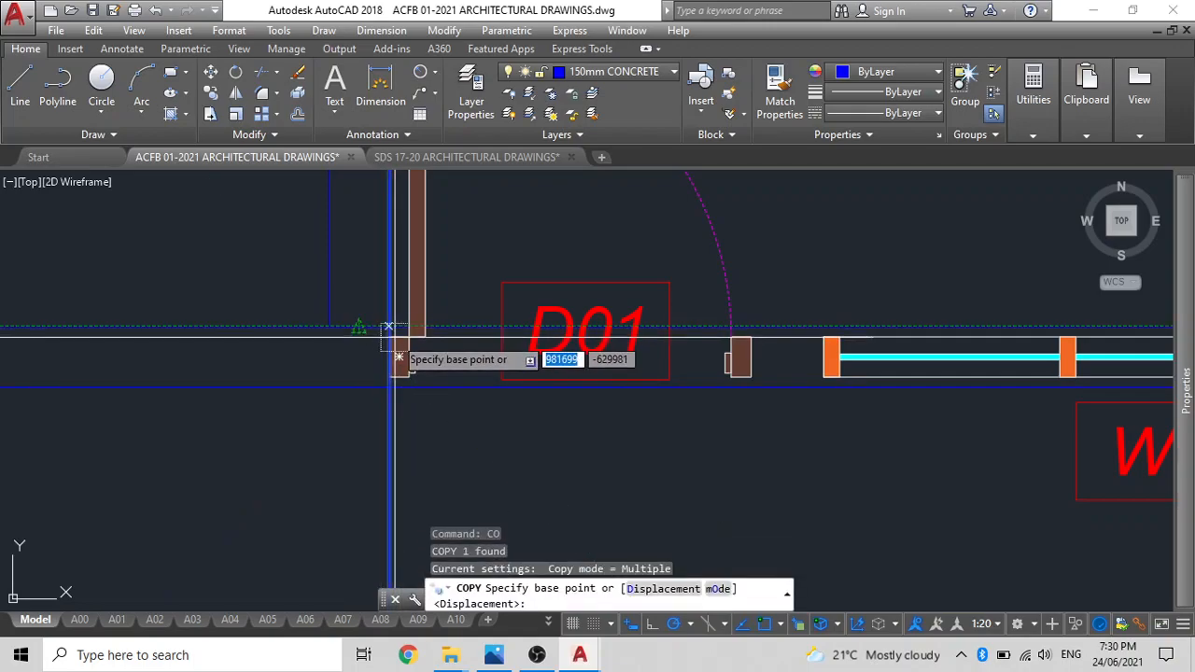
click(418, 338)
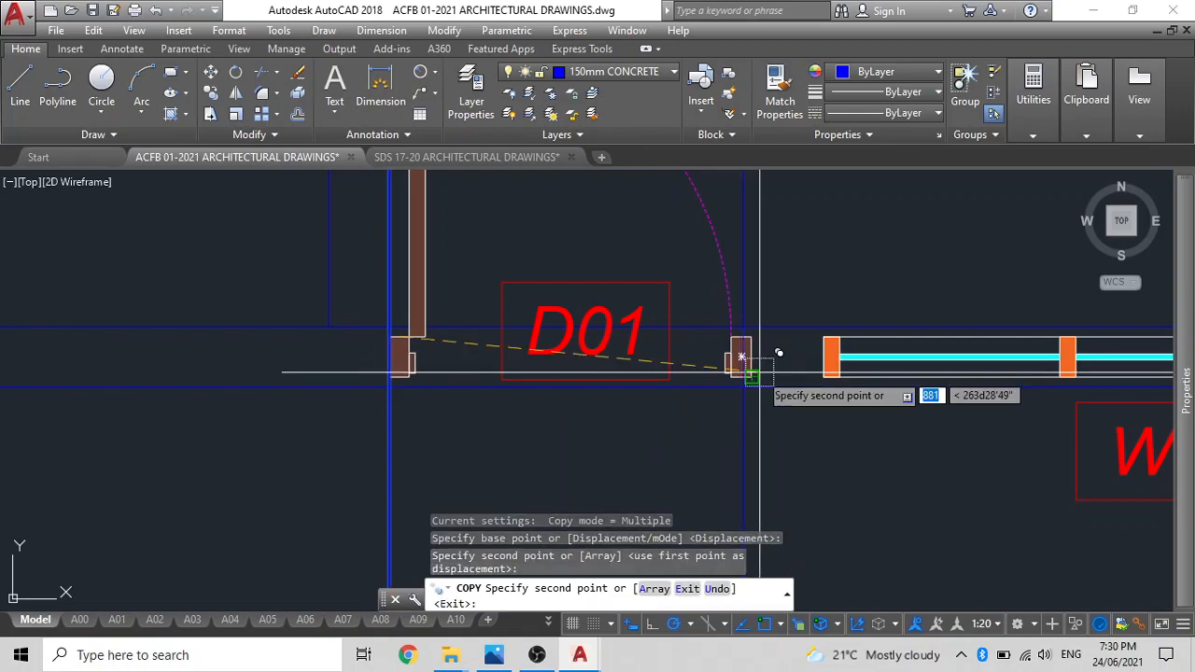
click(741, 355)
key(Escape)
Move the copied construction line from the right jamb's centre to the jamb's lower outer corner.
click(740, 417)
text(m)
key(Return)
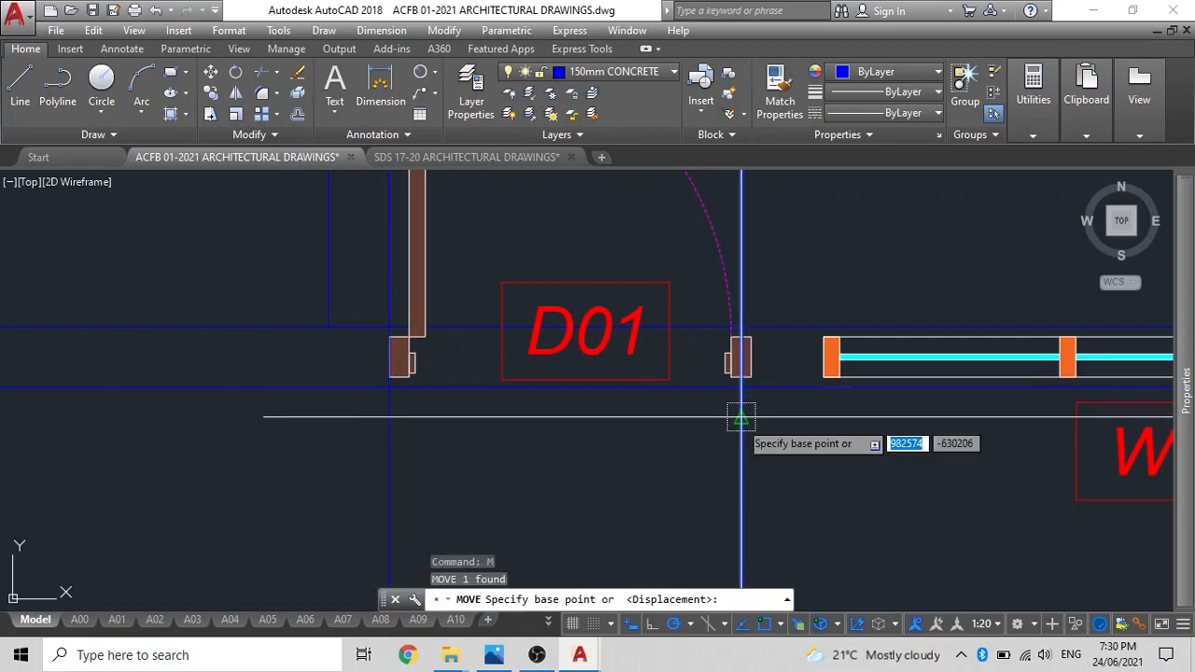
scroll(752, 372, up, 4)
click(727, 391)
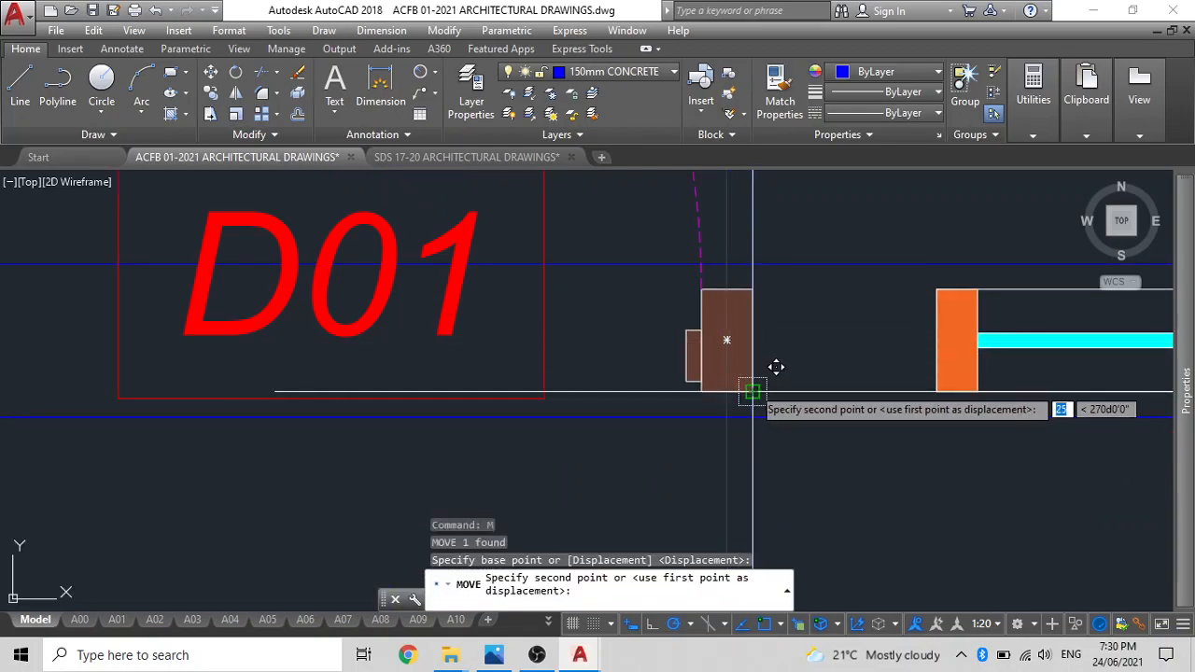
click(753, 391)
key(Escape)
Try erasing the vertical construction lines at the D01 door's jambs, and undo the erase.
click(747, 449)
scroll(746, 449, down, 5)
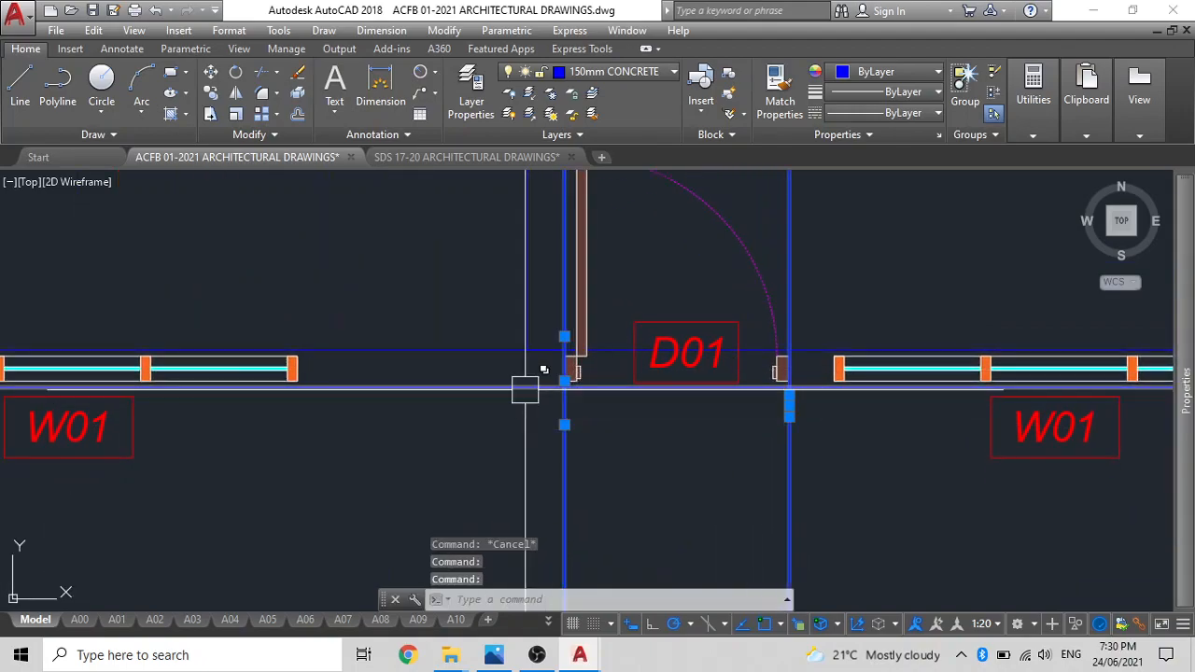
click(518, 390)
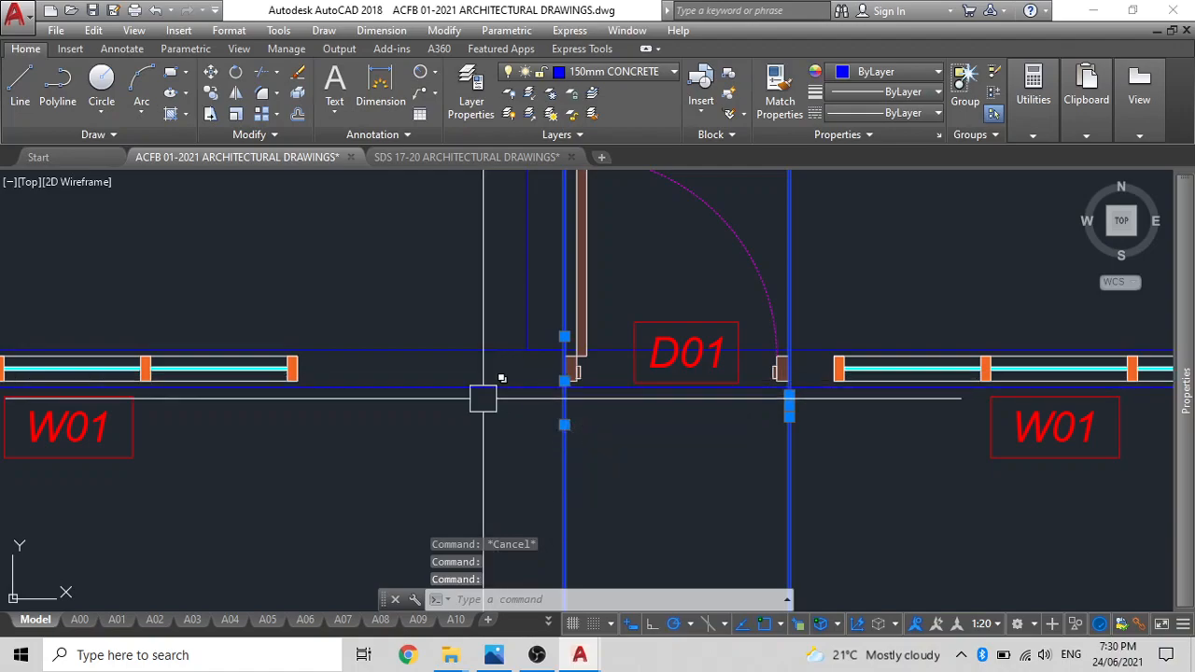
click(483, 379)
key(Delete)
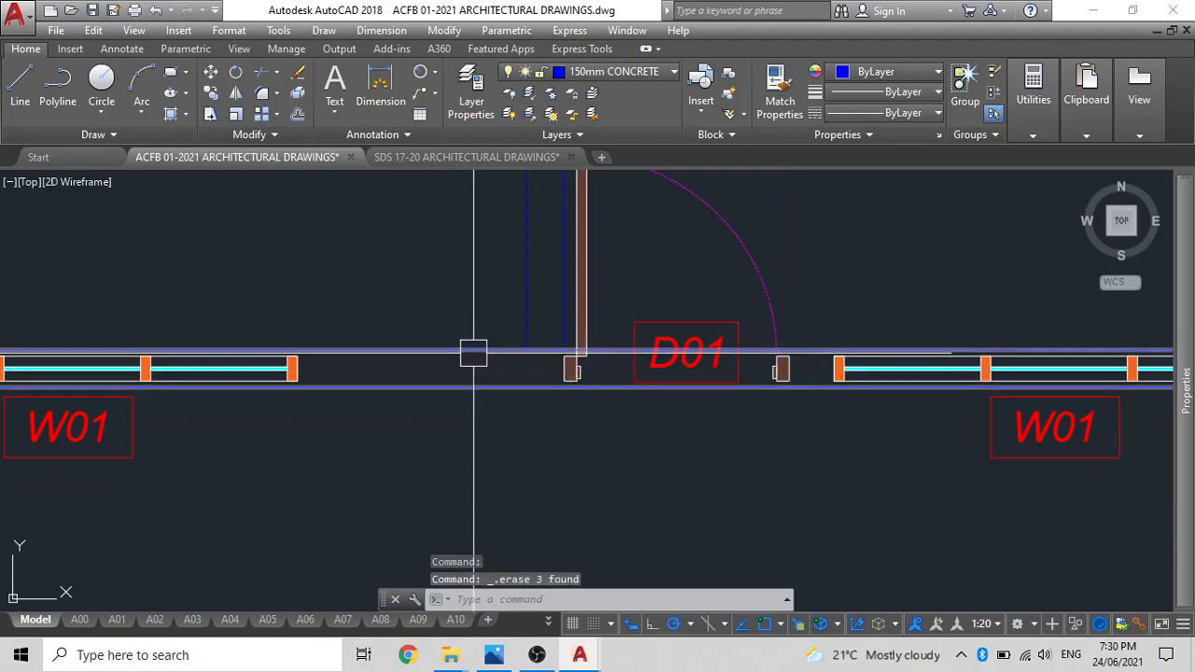
key(ctrl+z)
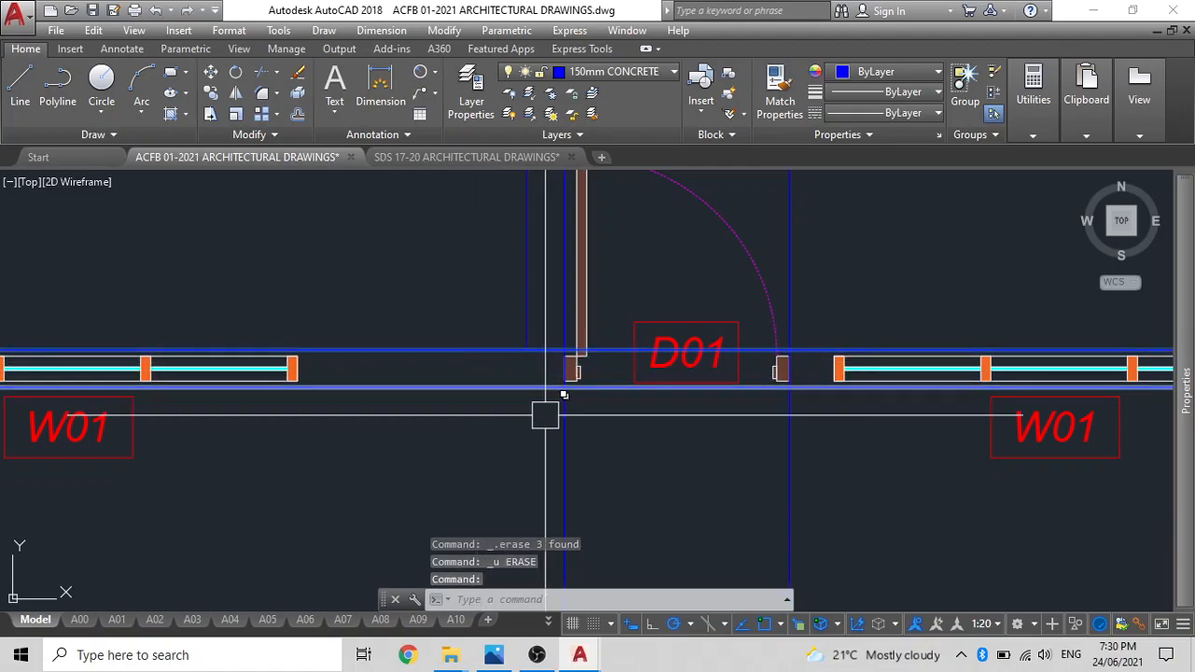
Trim the front wall's multiline between the two vertical construction lines to open the wall at the D01 door.
click(562, 426)
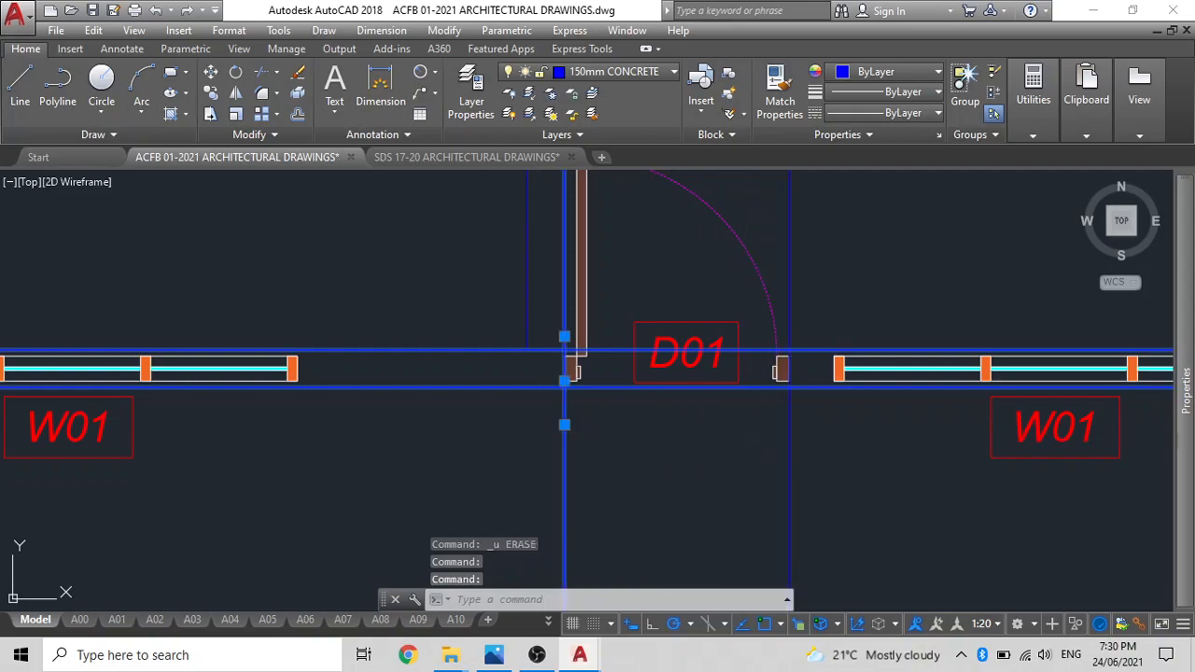
click(784, 437)
text(tr)
key(Return)
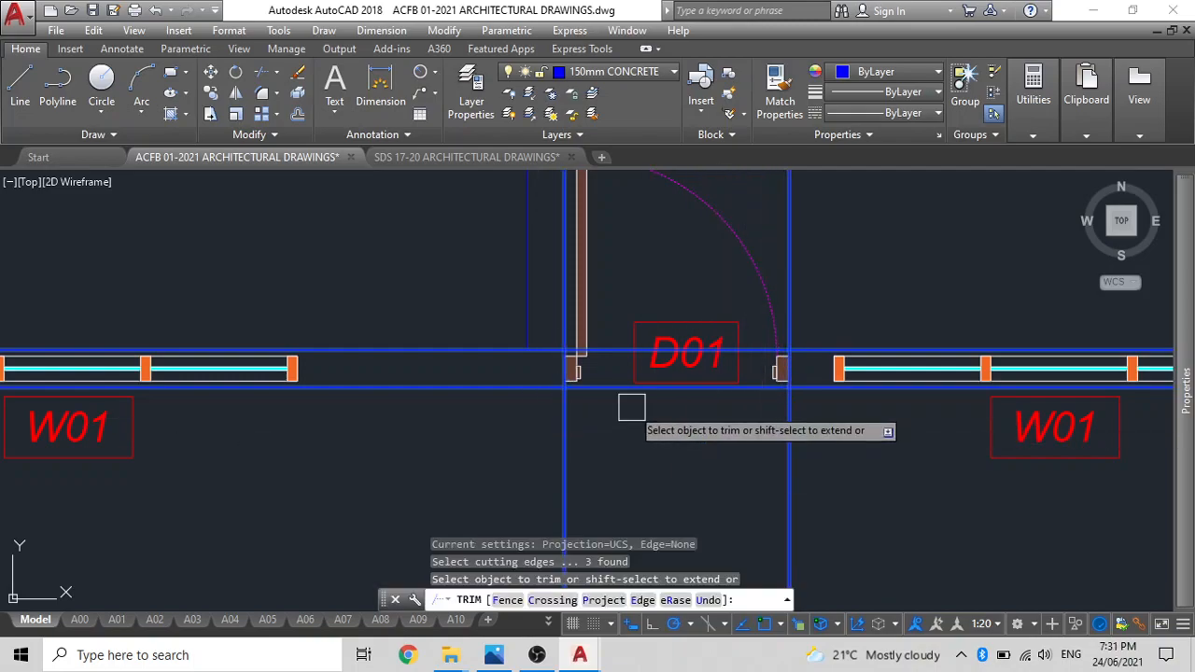
scroll(624, 397, up, 4)
click(607, 390)
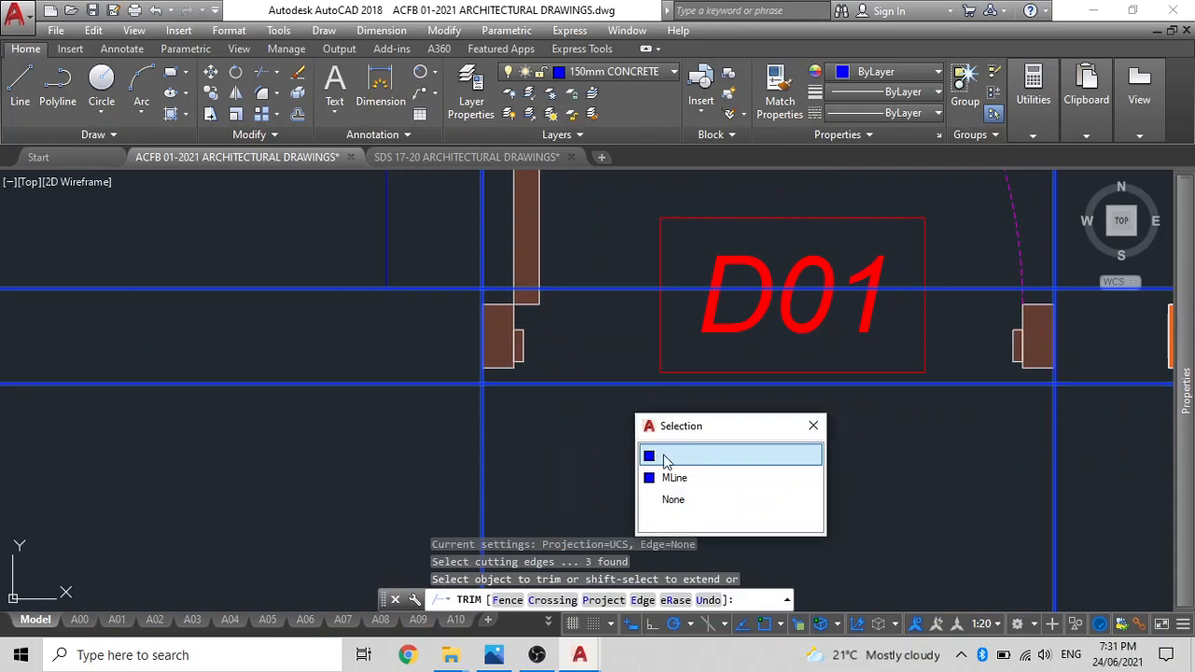
click(674, 476)
scroll(627, 453, down, 4)
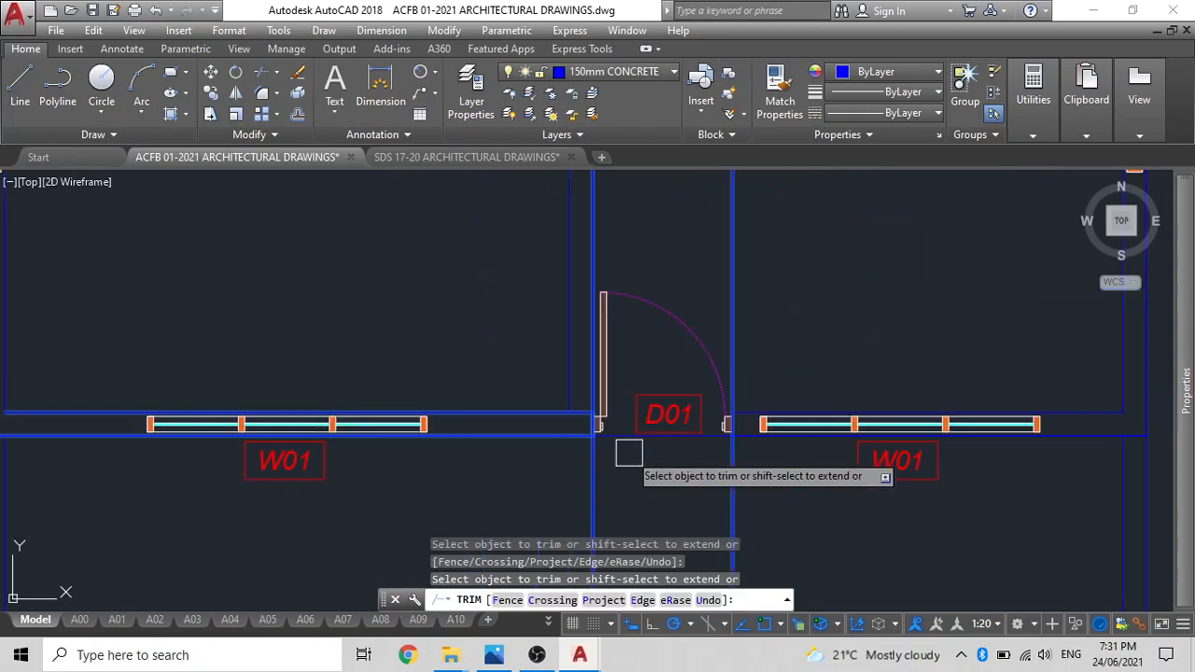
key(Escape)
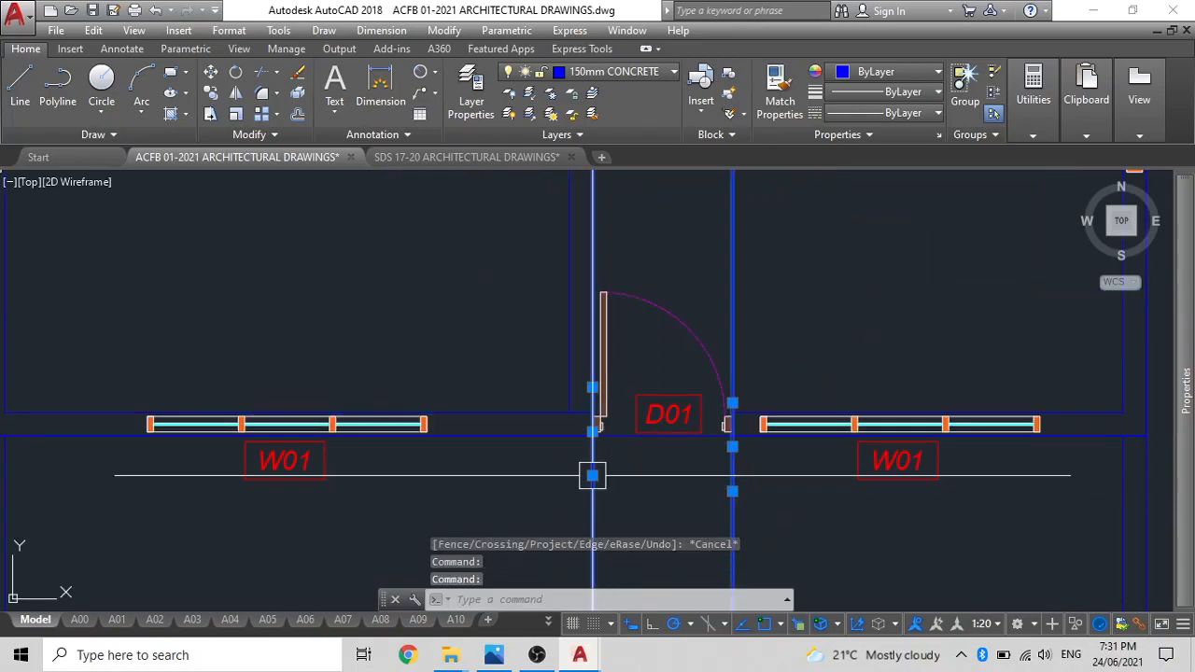
Erase both vertical construction lines and the leftover line across the outer face of the D01 door opening.
key(Delete)
scroll(619, 448, up, 4)
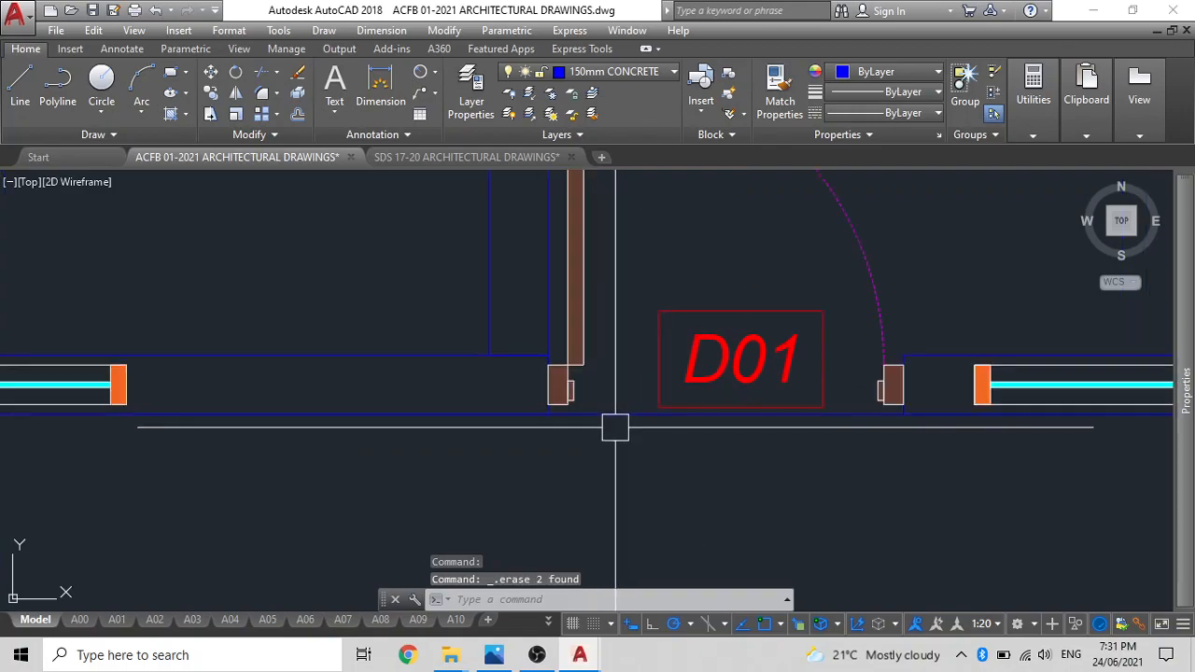
click(608, 414)
key(Delete)
scroll(607, 458, down, 4)
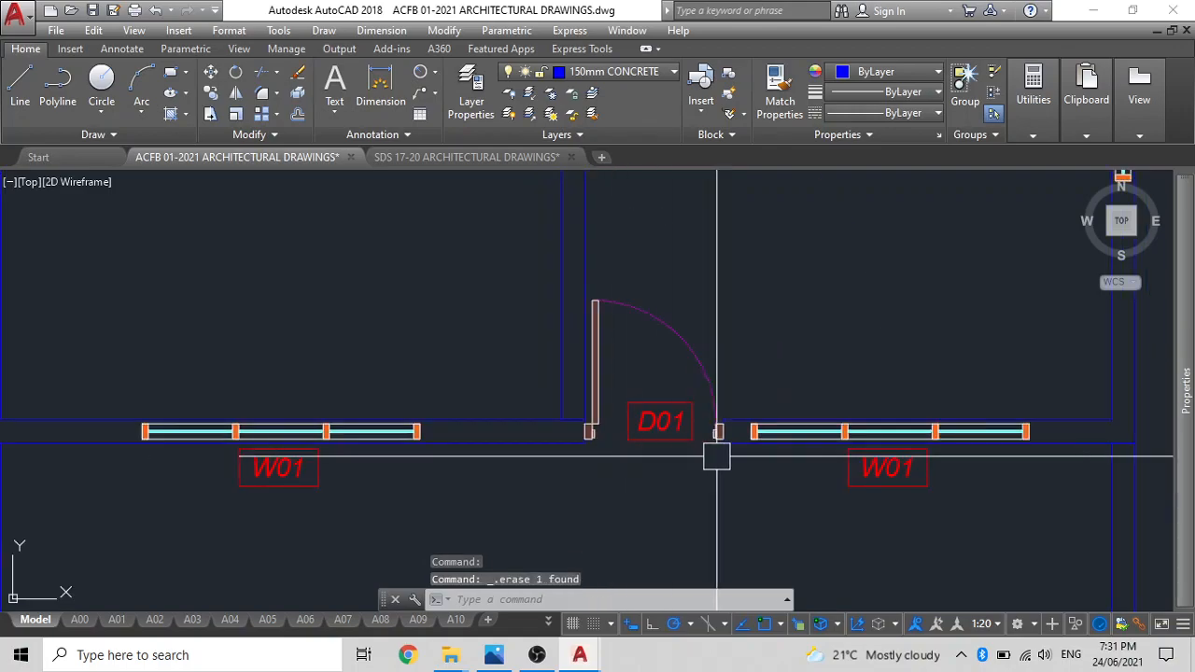
scroll(736, 432, up, 4)
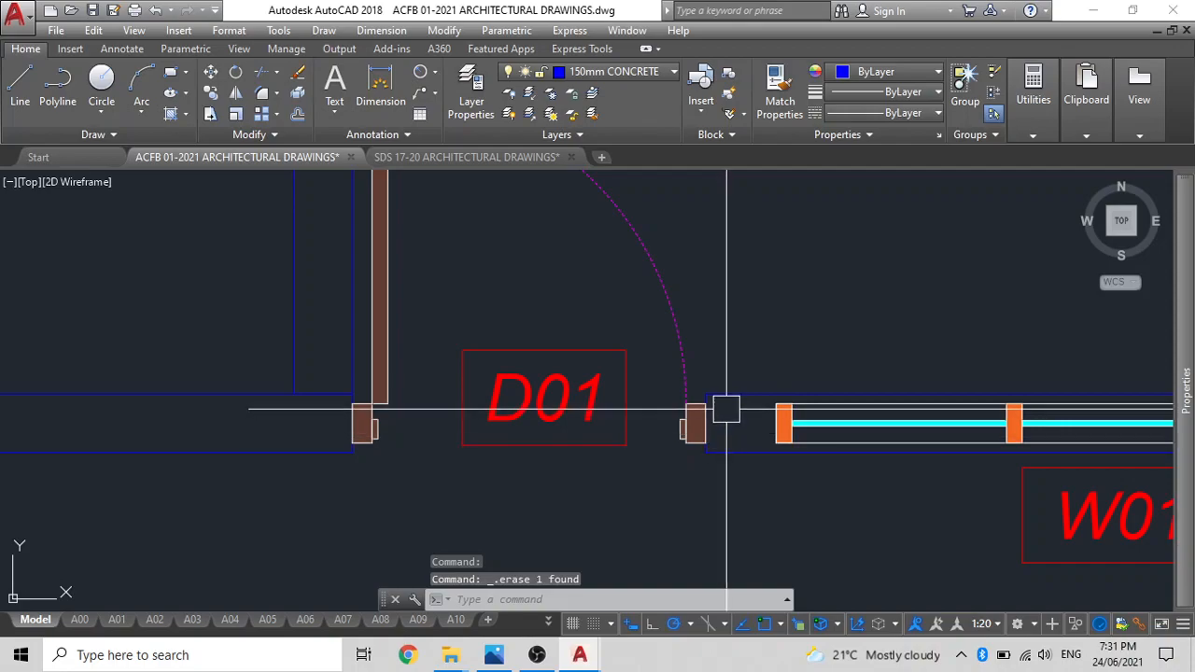
scroll(726, 403, down, 4)
scroll(678, 415, down, 2)
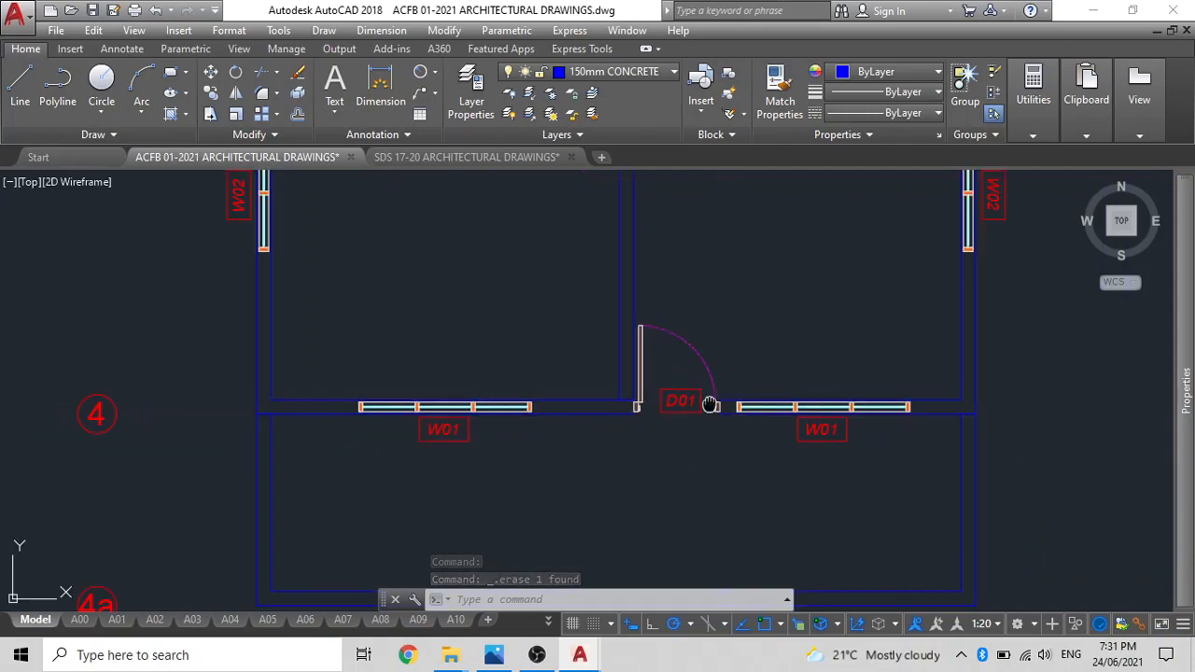
scroll(678, 420, down, 5)
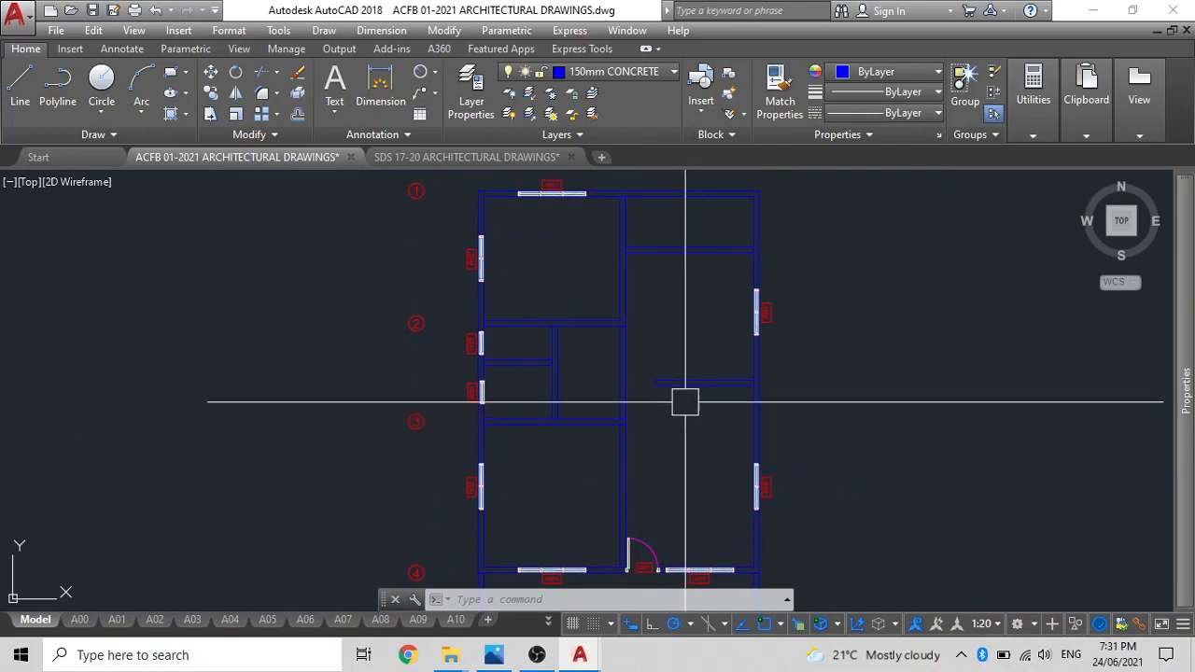
scroll(683, 403, down, 2)
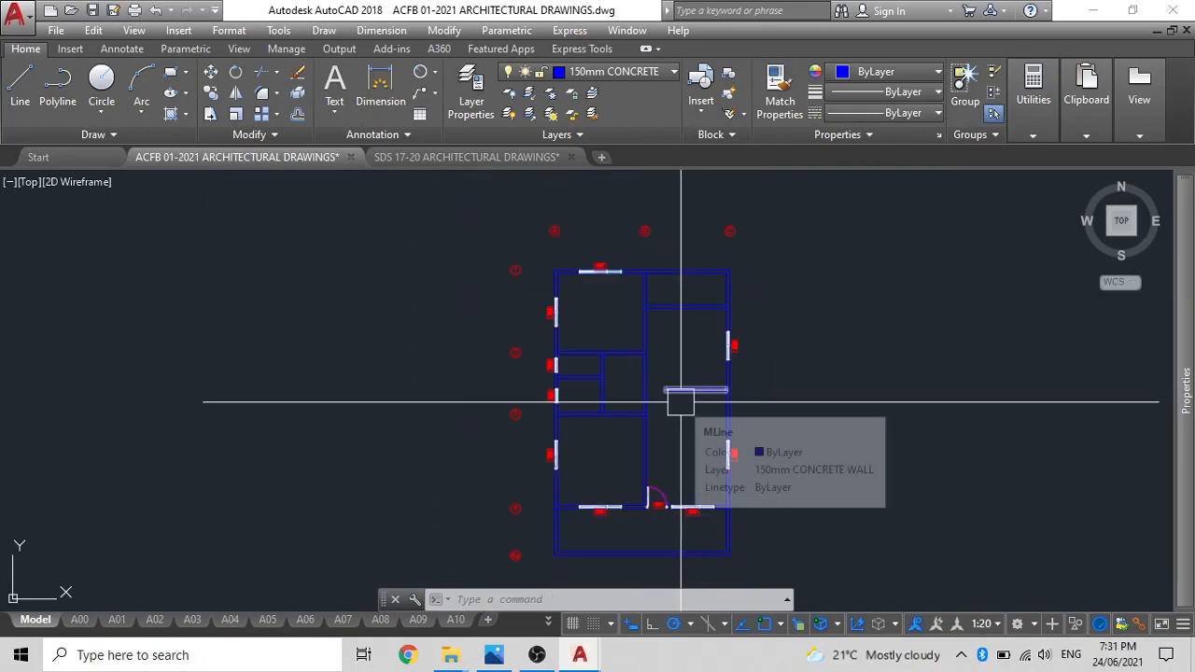